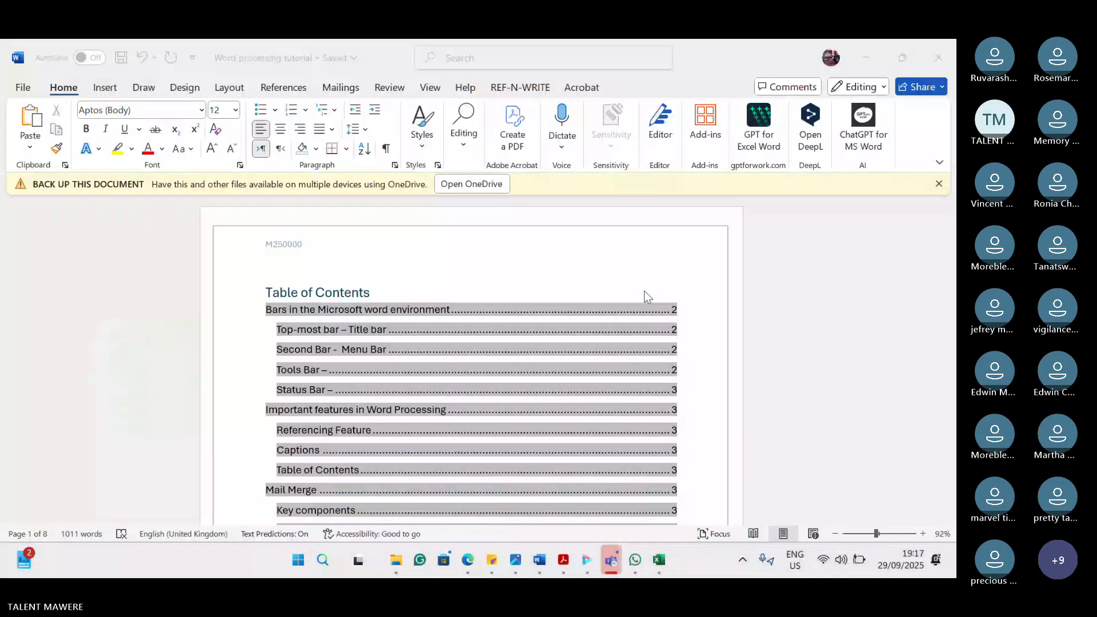
# Step: Minimize the Word document, switch to the Practise 1 workbook in Excel and look over the coursework and sales tables on Sheet6
pyautogui.click(647, 297)
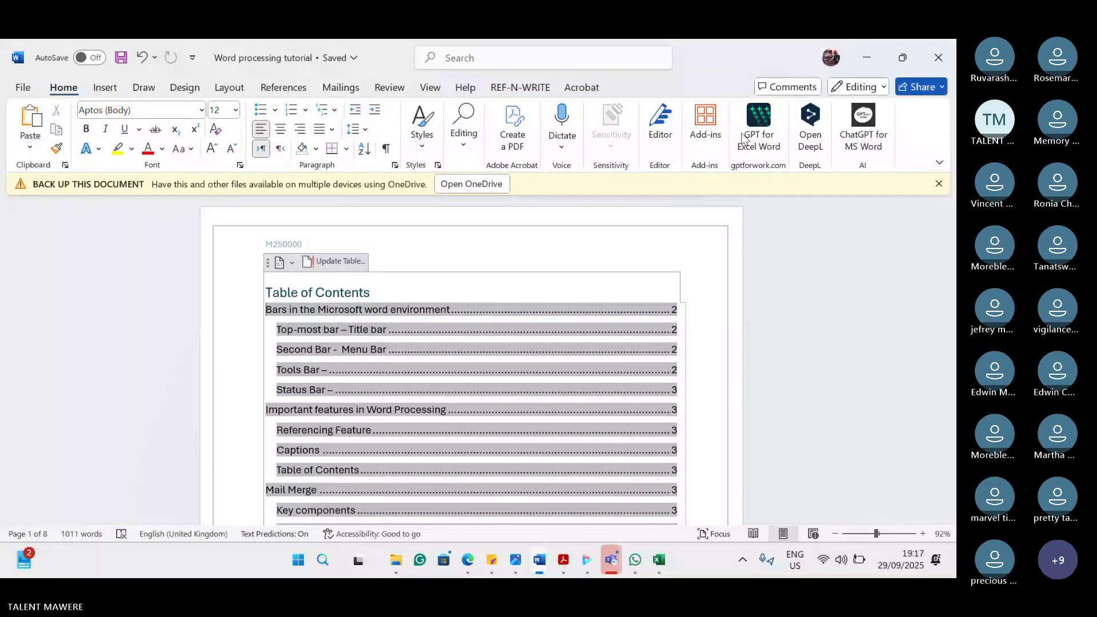
pyautogui.click(866, 57)
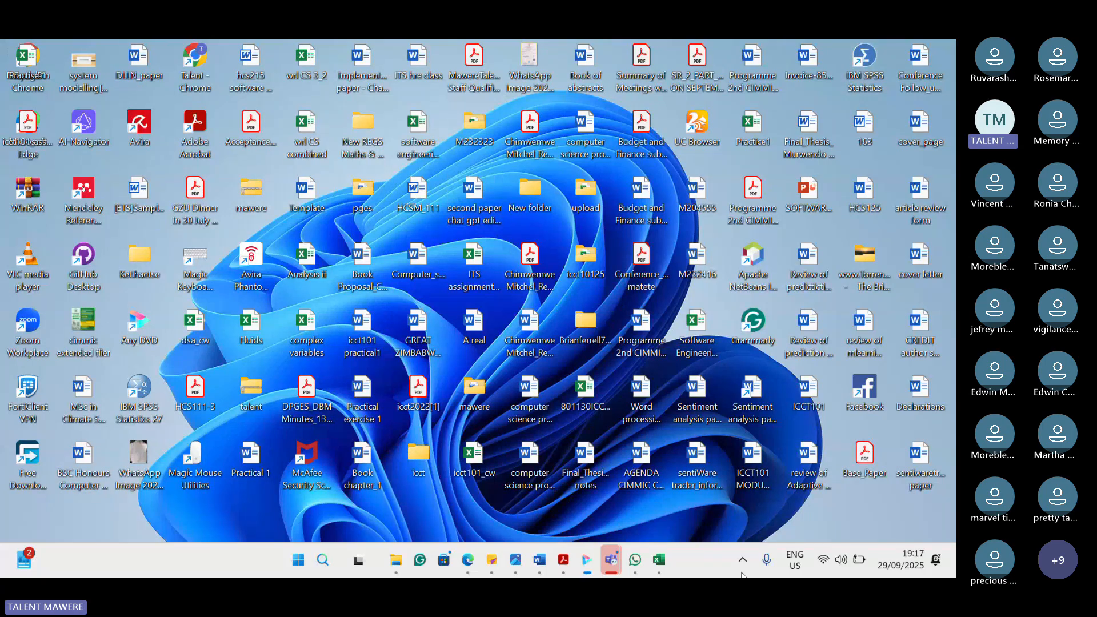
pyautogui.click(660, 566)
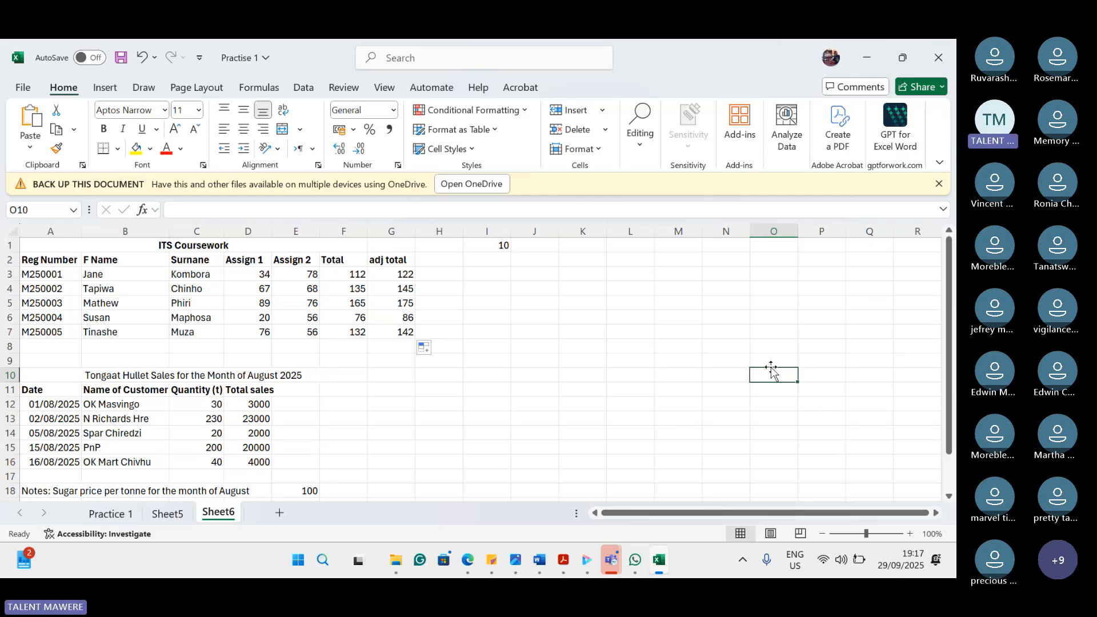
pyautogui.scroll(-1, 638, 309)
pyautogui.scroll(-1, 638, 309)
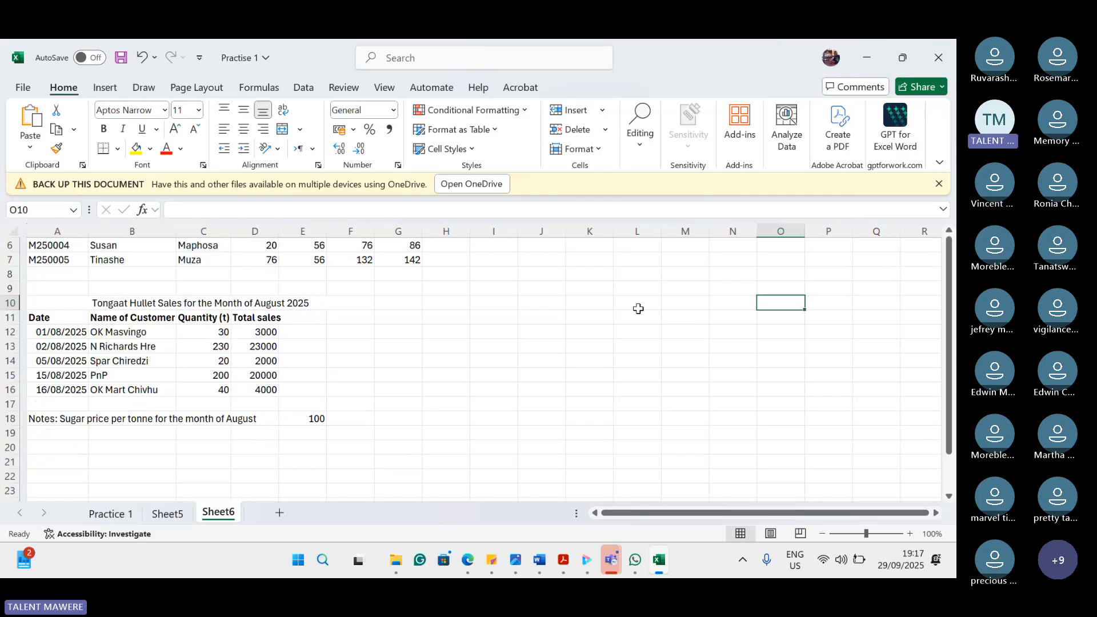
pyautogui.scroll(3, 639, 308)
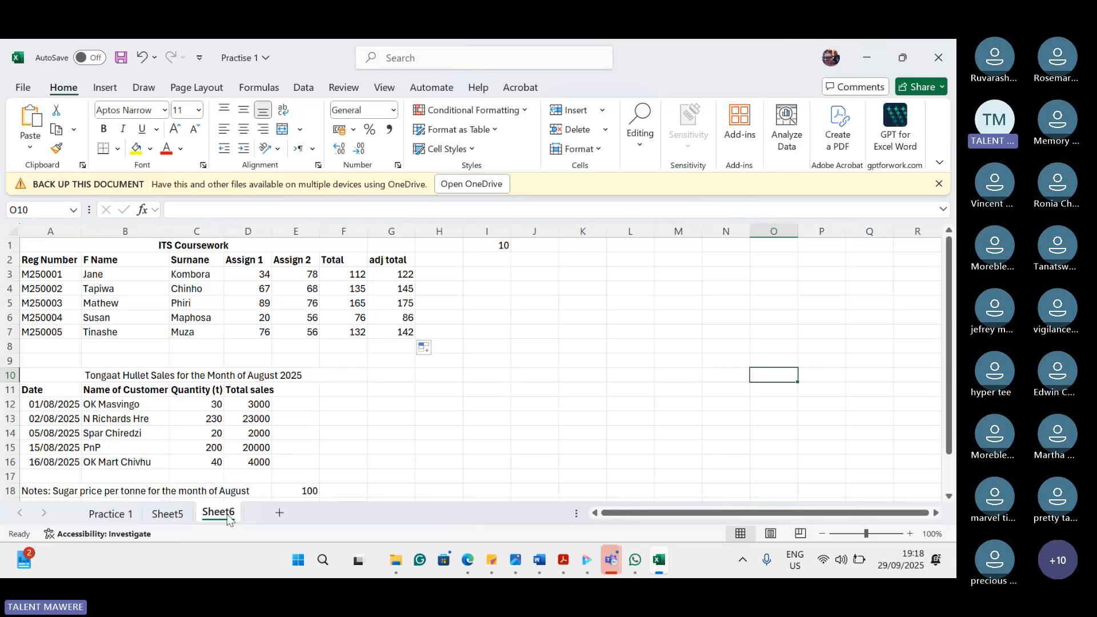
# Step: Go to the Practice 1 sheet and review the numbered list of cell content types in B10 to B13
pyautogui.click(99, 514)
pyautogui.scroll(1, 280, 426)
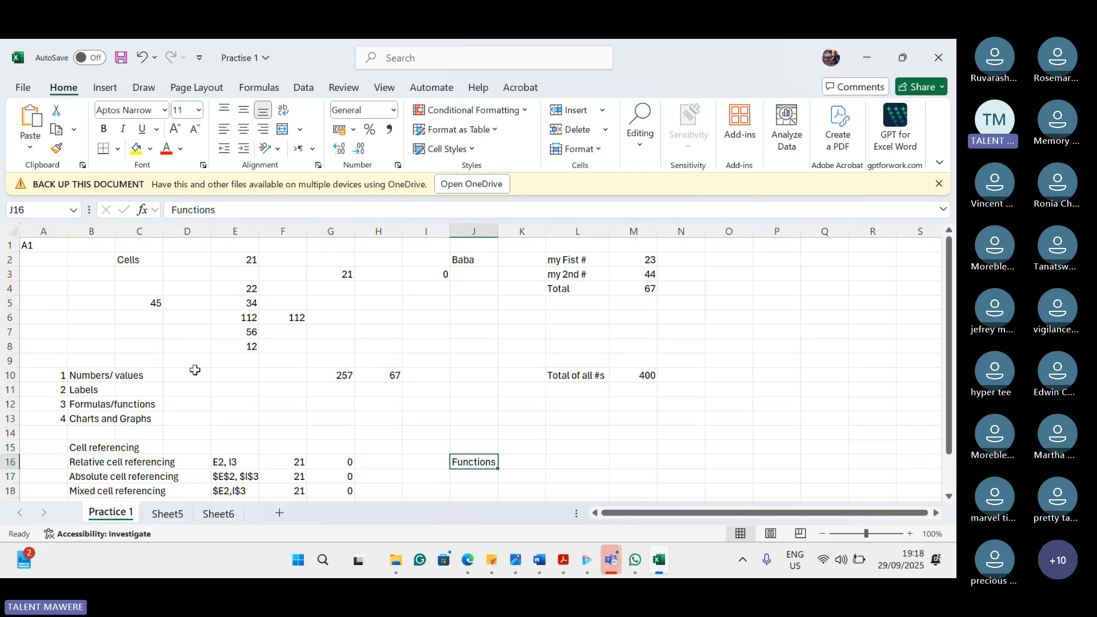
pyautogui.click(106, 378)
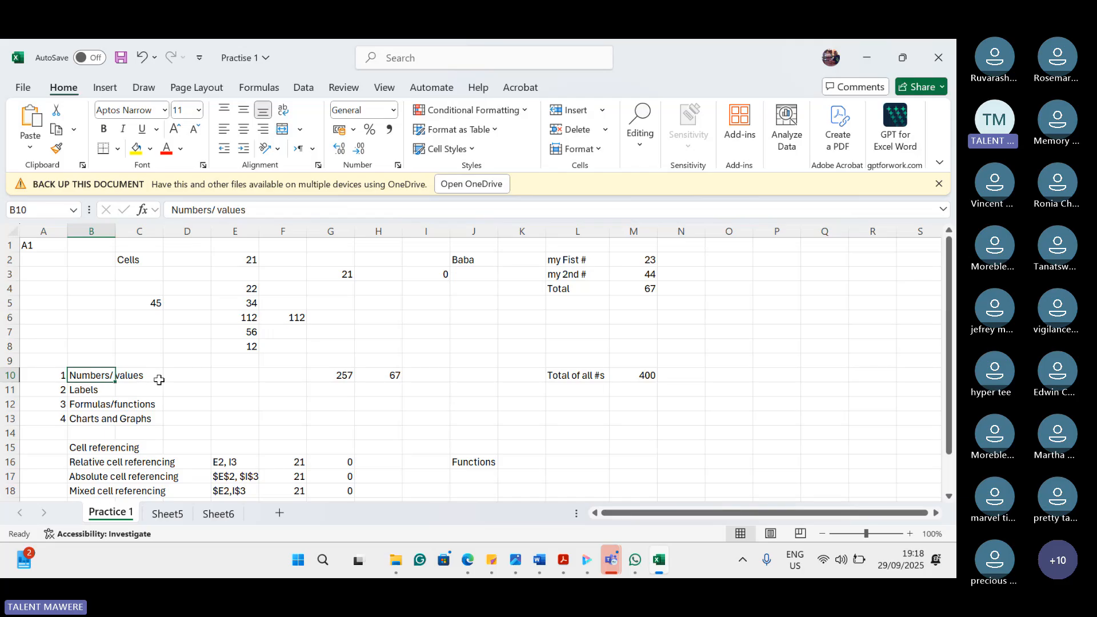
pyautogui.click(92, 390)
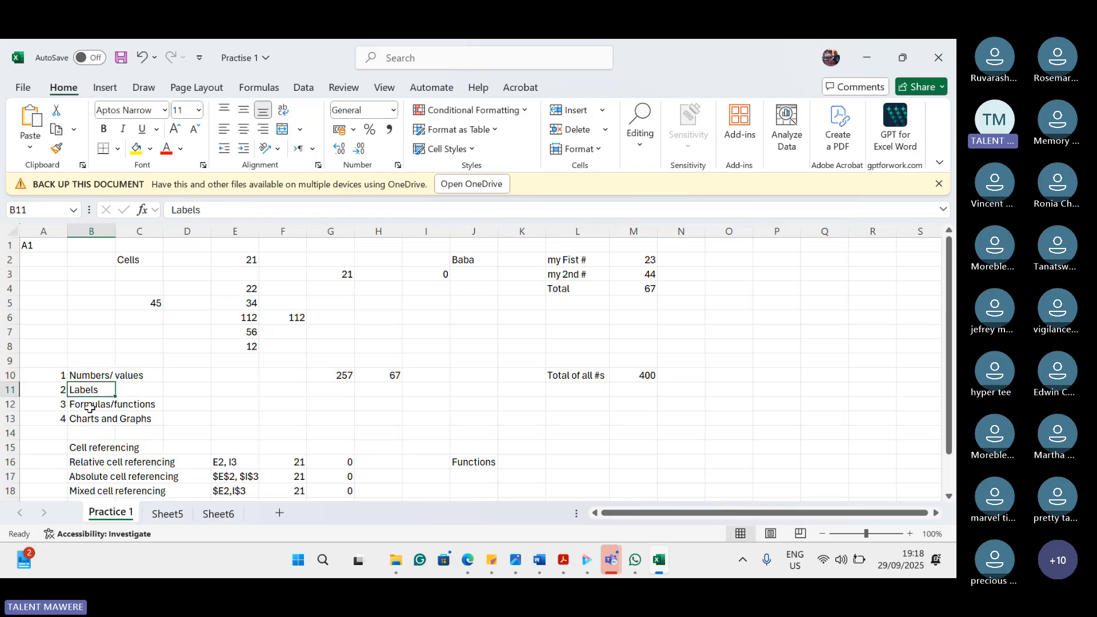
pyautogui.click(89, 406)
pyautogui.click(94, 420)
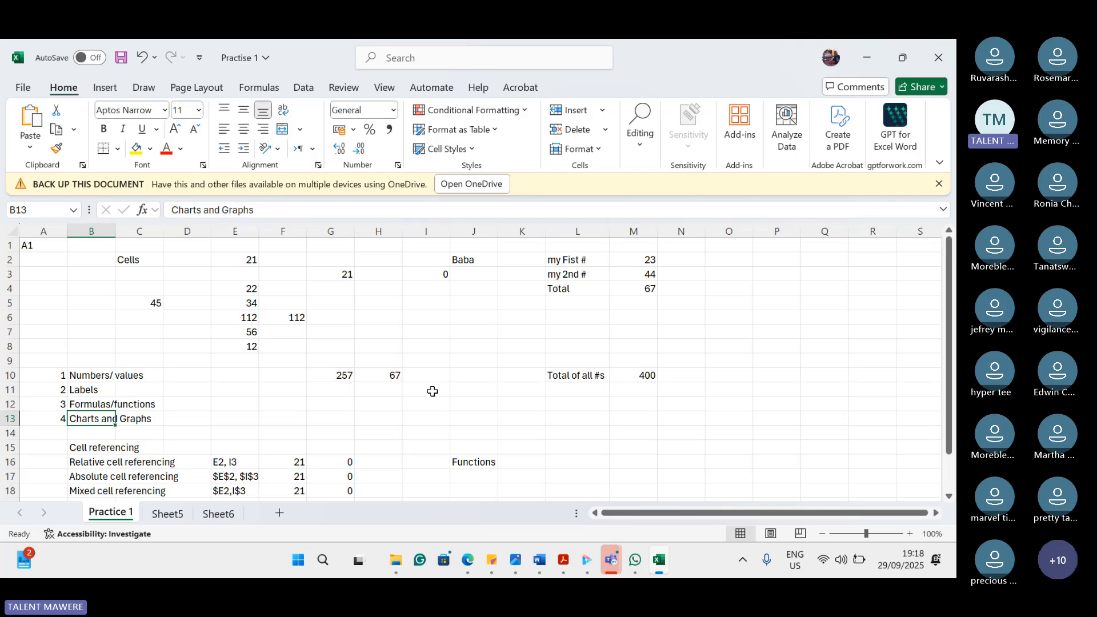
# Step: Highlight columns B and A in turn to point them out, then clear the column selection
pyautogui.click(95, 225)
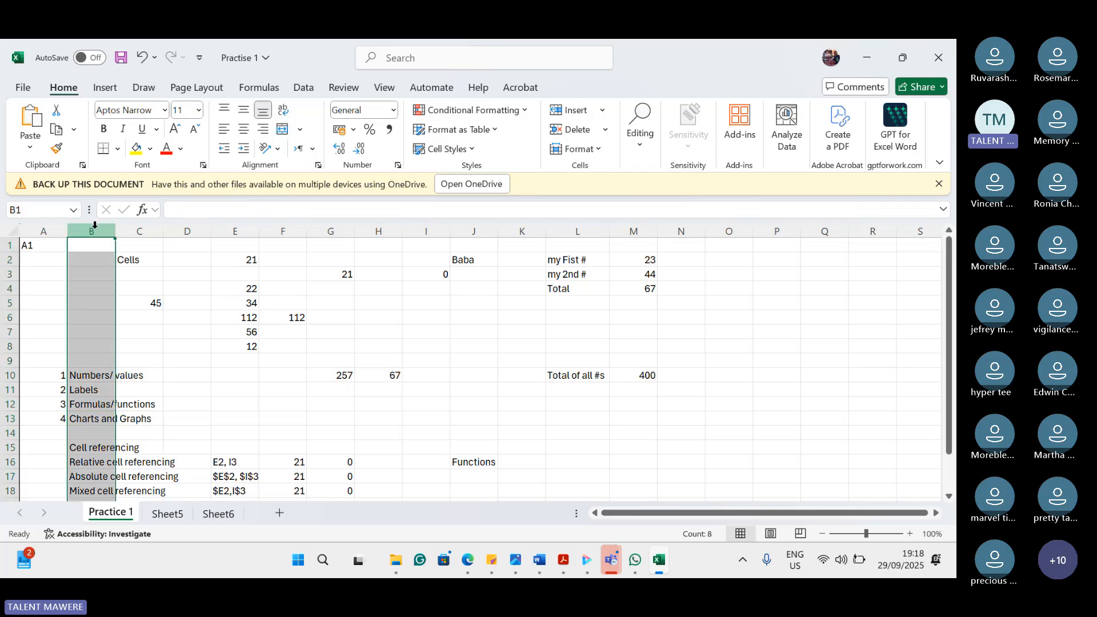
pyautogui.click(37, 221)
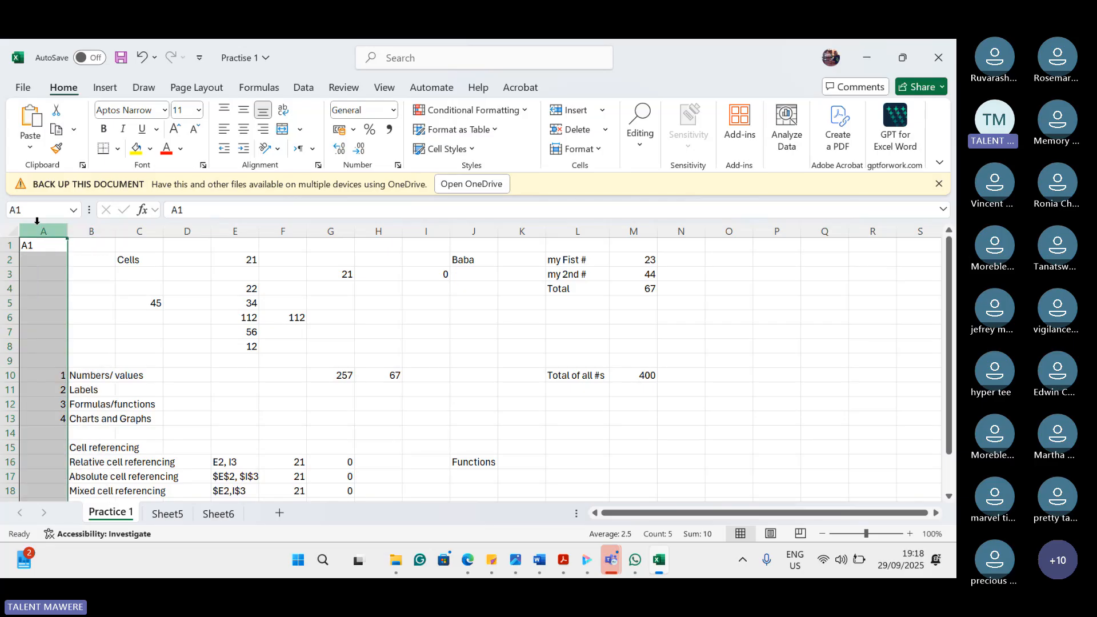
pyautogui.click(95, 224)
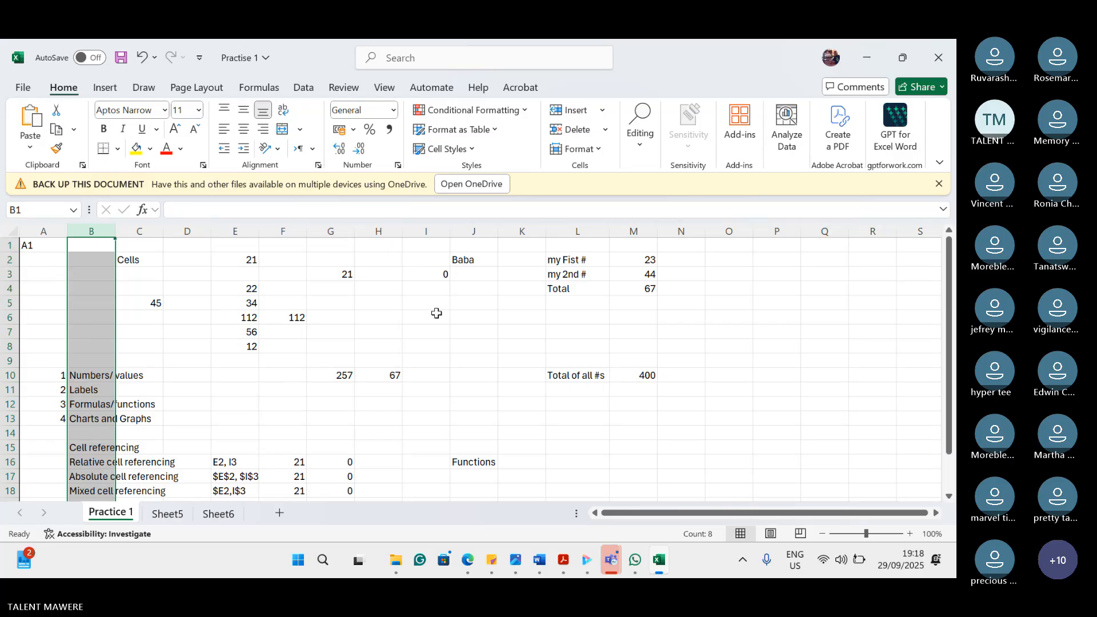
pyautogui.click(456, 416)
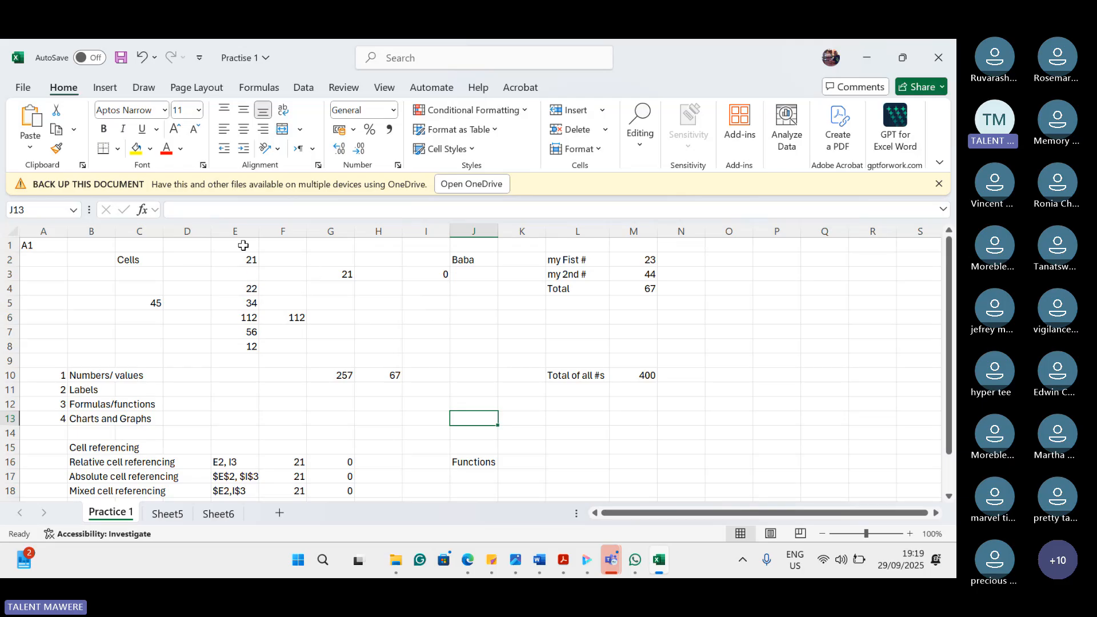
pyautogui.click(509, 334)
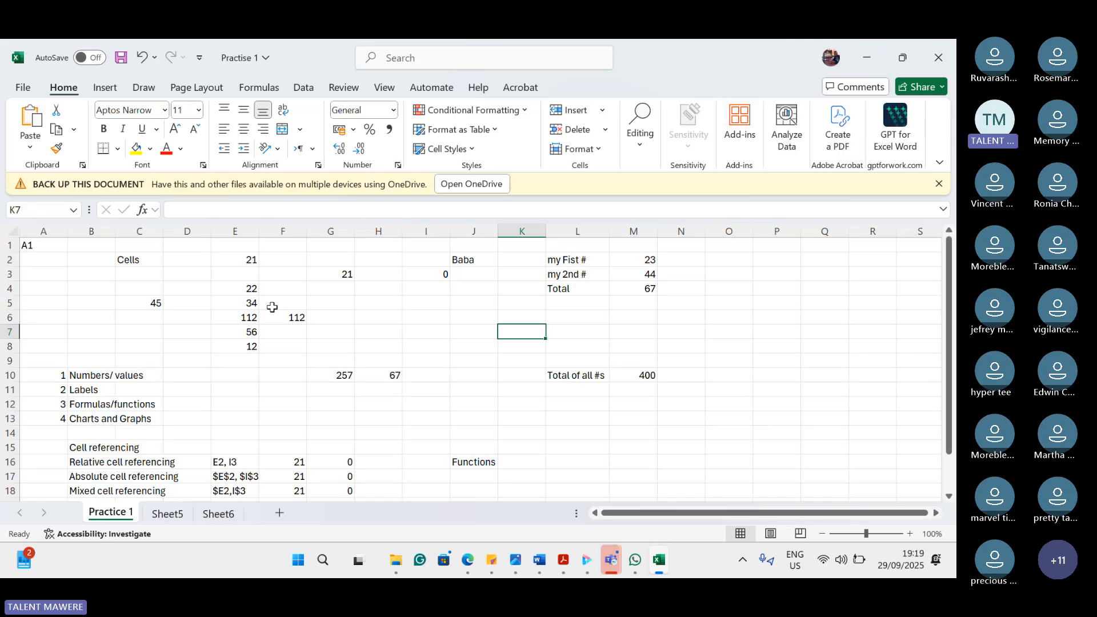
# Step: Inspect the formulas behind cells F6 and E6 to compare adding typed numbers with adding cell references
pyautogui.click(289, 321)
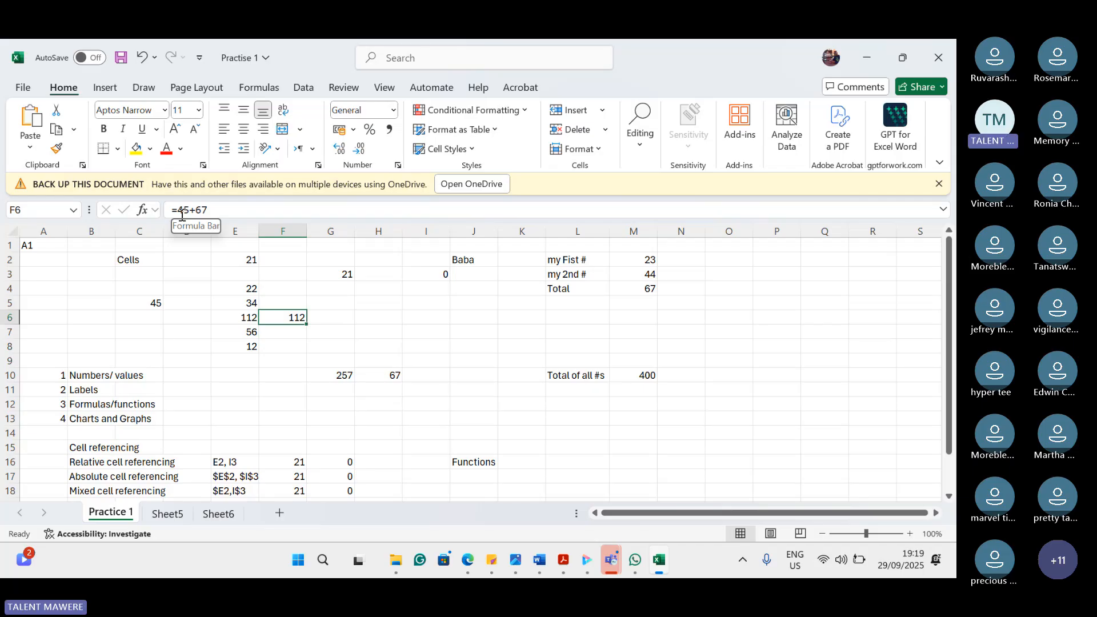
pyautogui.click(263, 348)
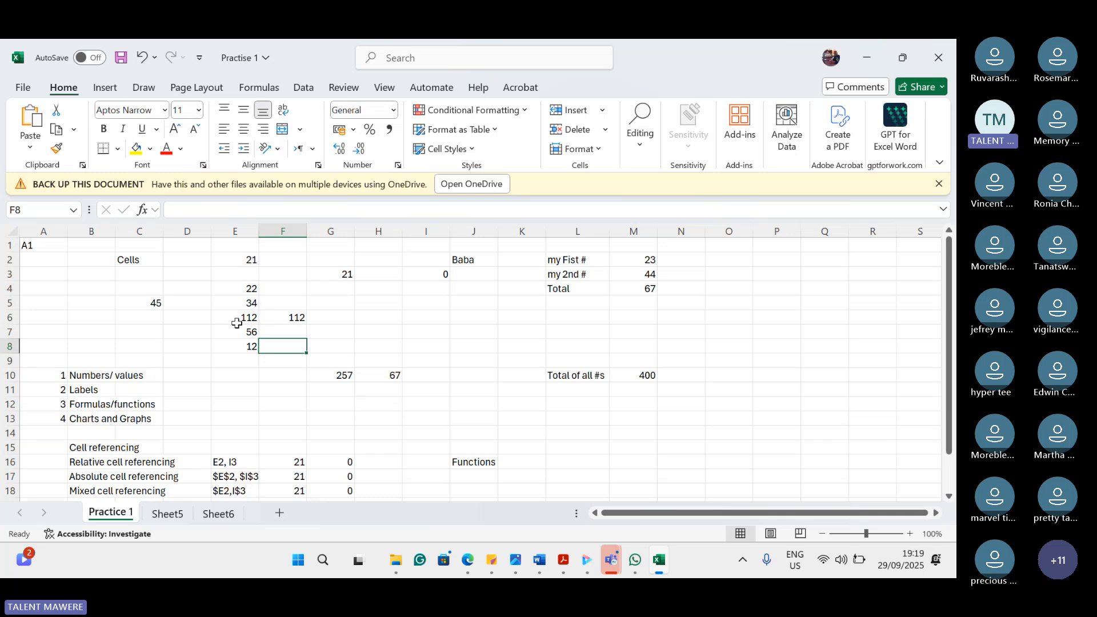
pyautogui.click(235, 321)
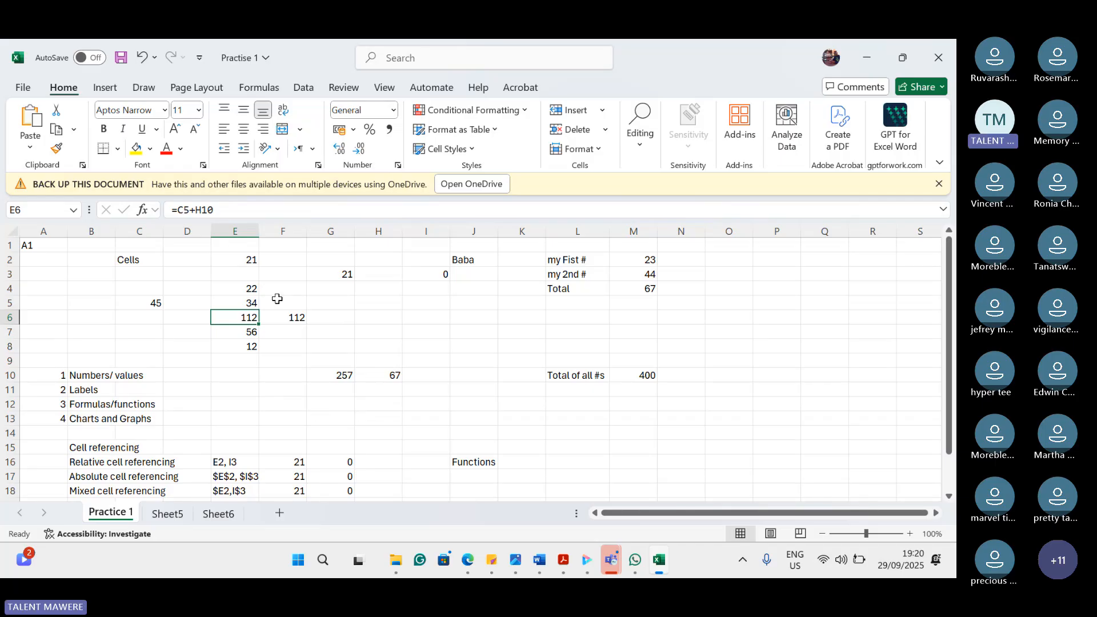
# Step: Examine the relative cell referencing example, checking source cells E2 and I3 and the formulas in F16 and G16
pyautogui.scroll(-2, 357, 427)
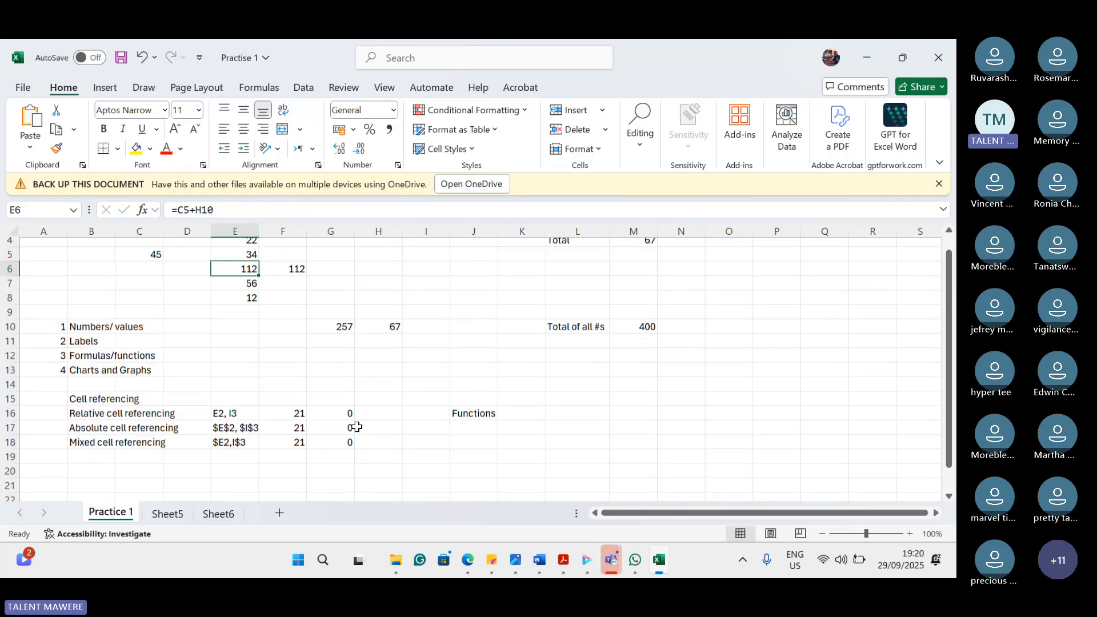
pyautogui.click(106, 395)
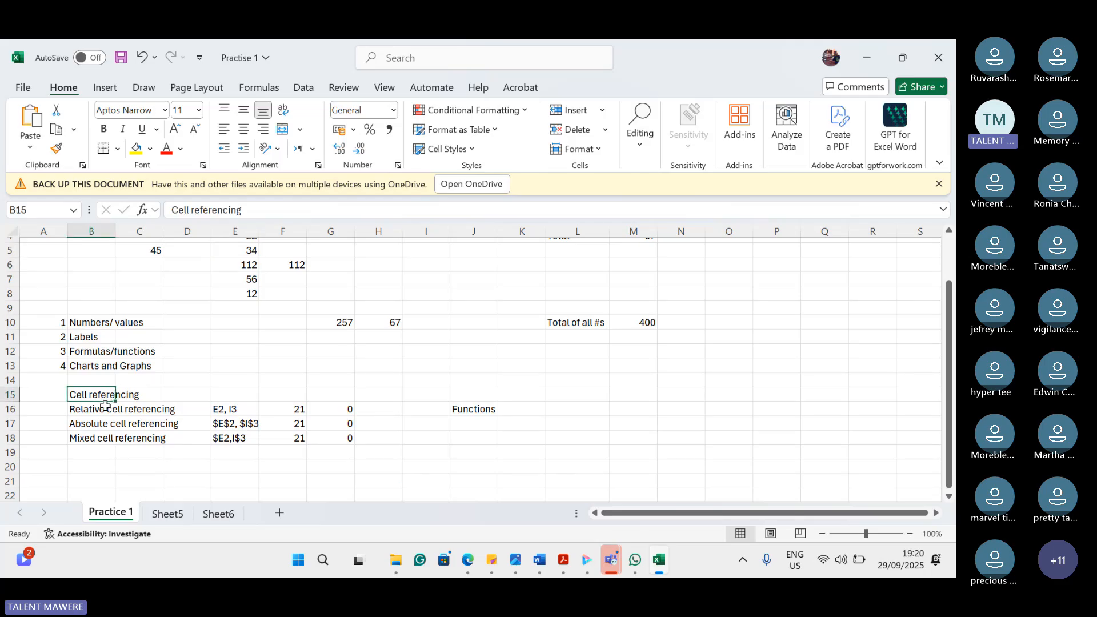
pyautogui.click(106, 410)
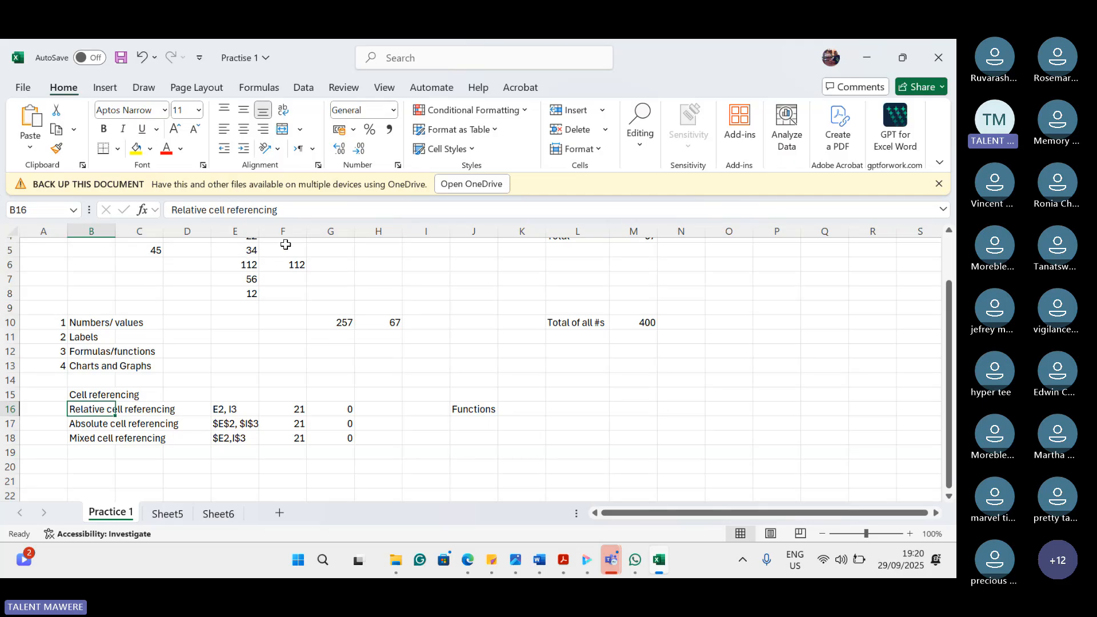
pyautogui.scroll(1, 243, 259)
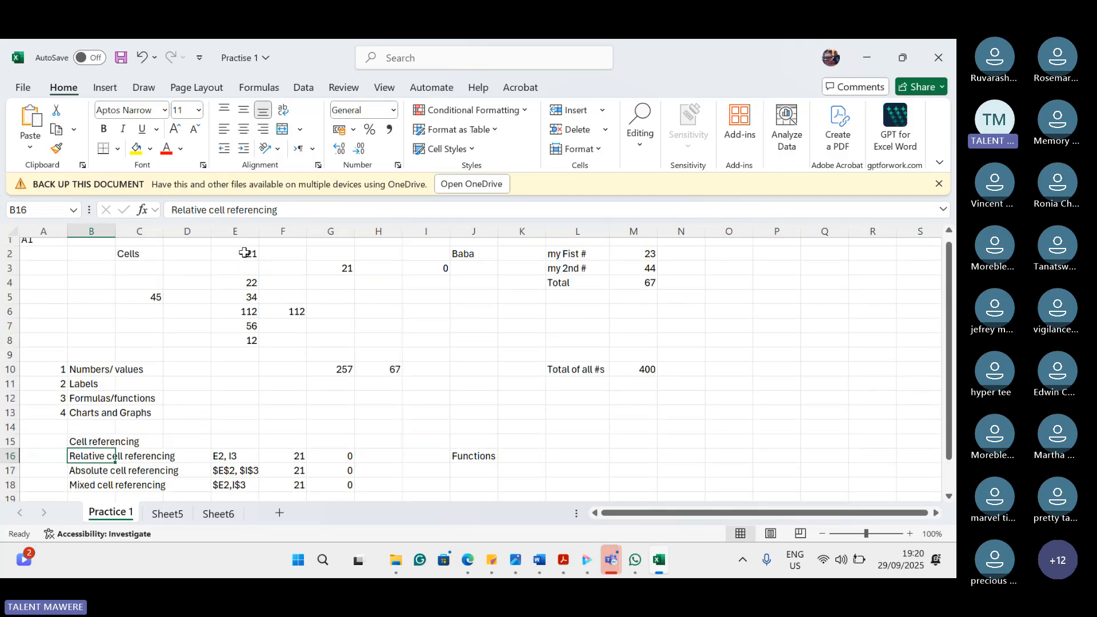
pyautogui.click(244, 252)
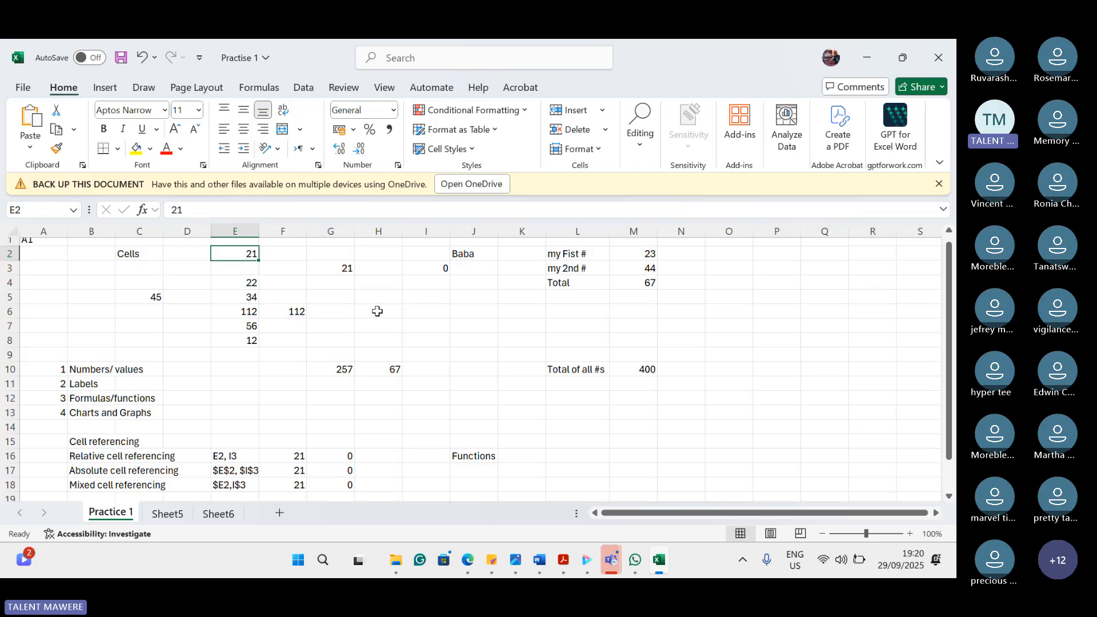
pyautogui.click(435, 256)
pyautogui.click(430, 274)
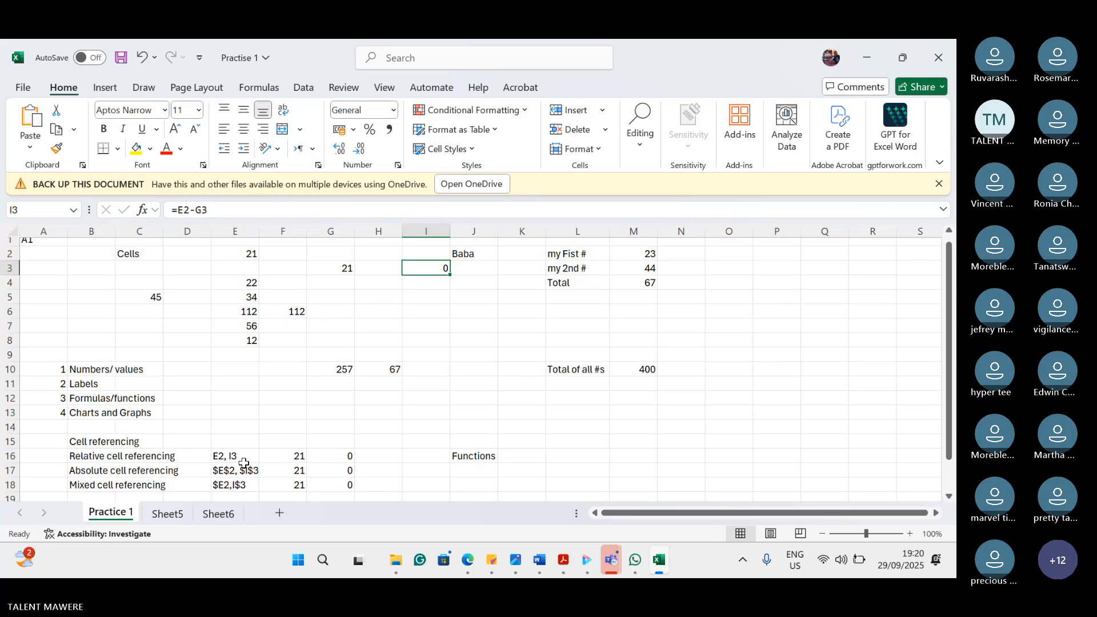
pyautogui.click(291, 456)
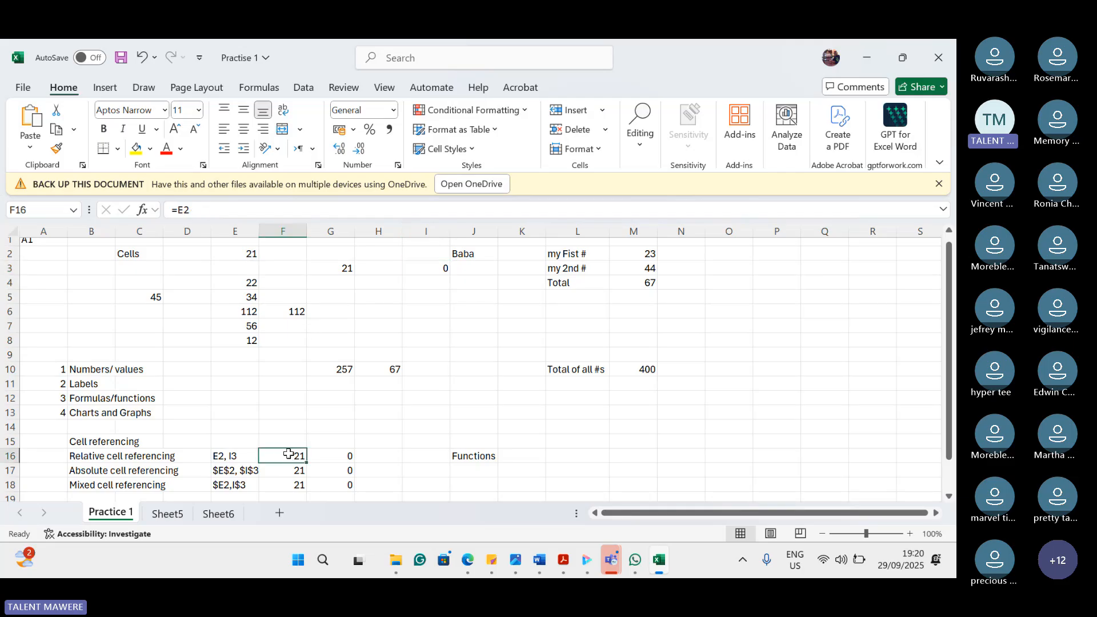
pyautogui.click(345, 456)
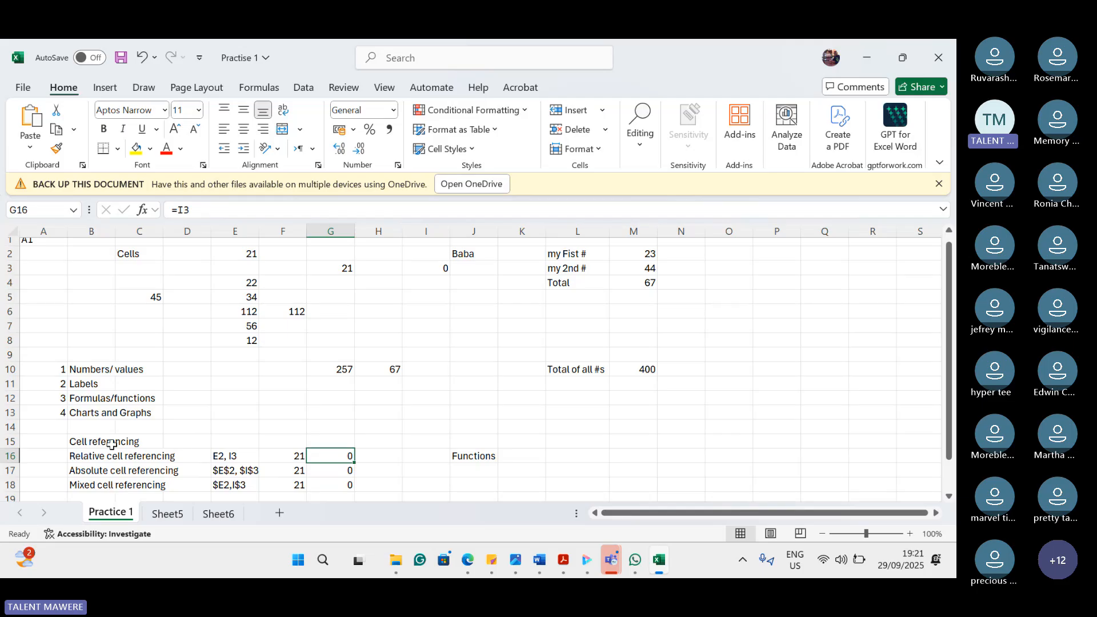
# Step: Examine the absolute cell referencing formulas in F17 and G17 and view the mixed referencing row below
pyautogui.scroll(-1, 141, 464)
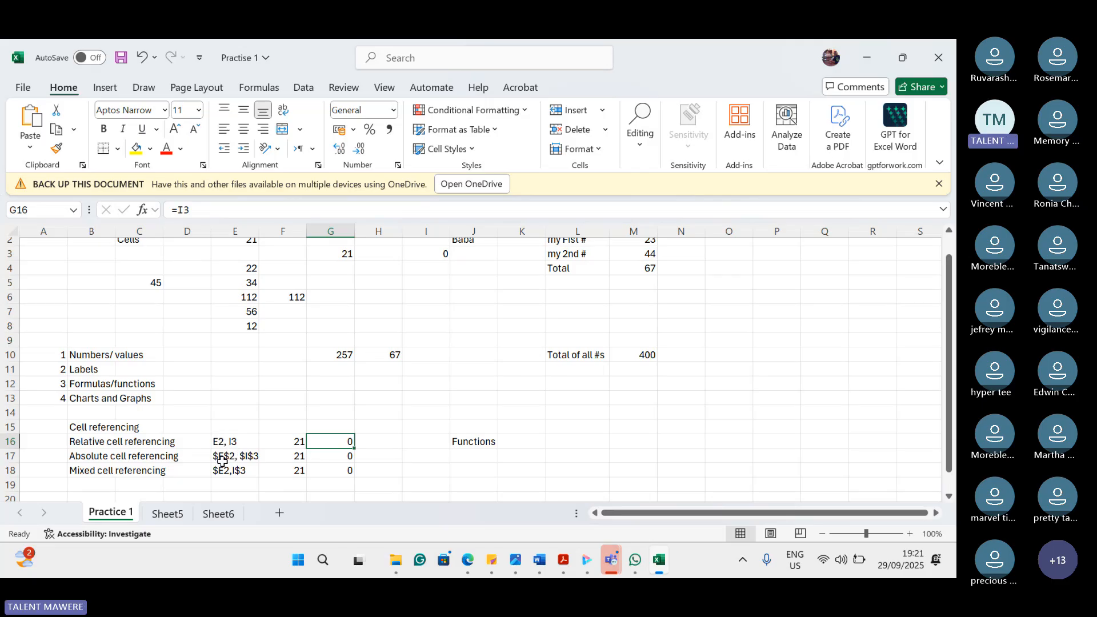
pyautogui.click(274, 459)
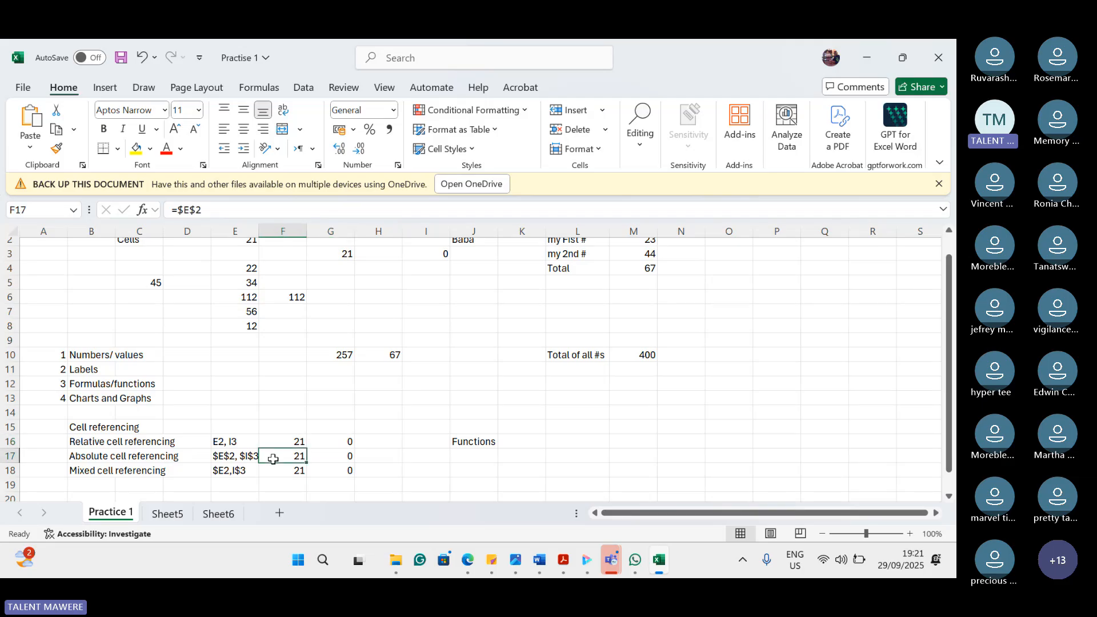
pyautogui.click(322, 458)
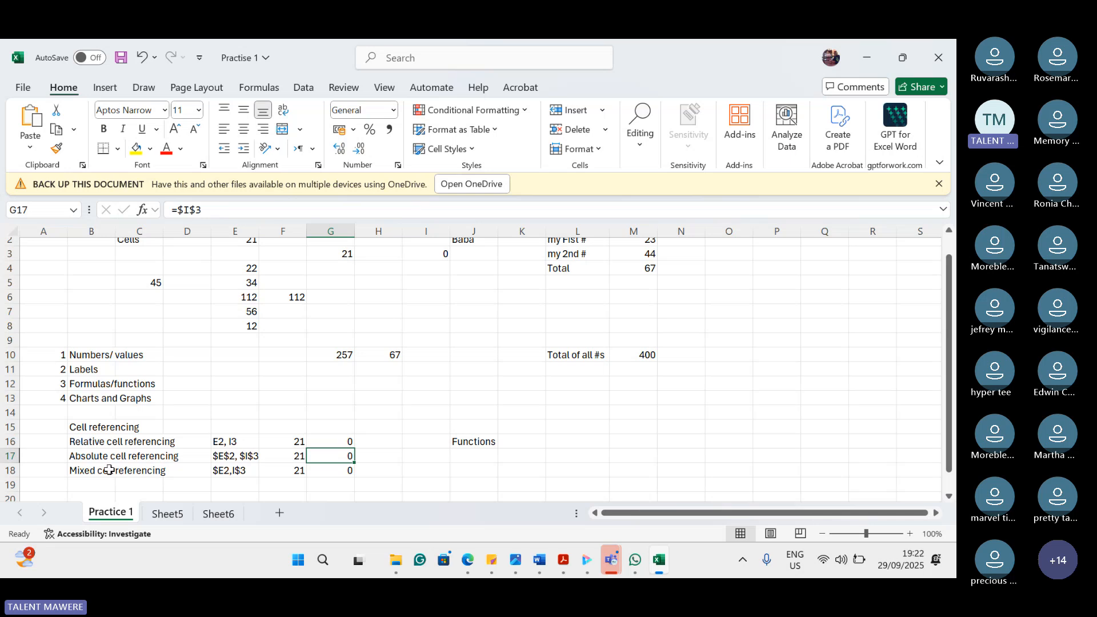
pyautogui.scroll(-1, 110, 470)
pyautogui.scroll(-1, 110, 470)
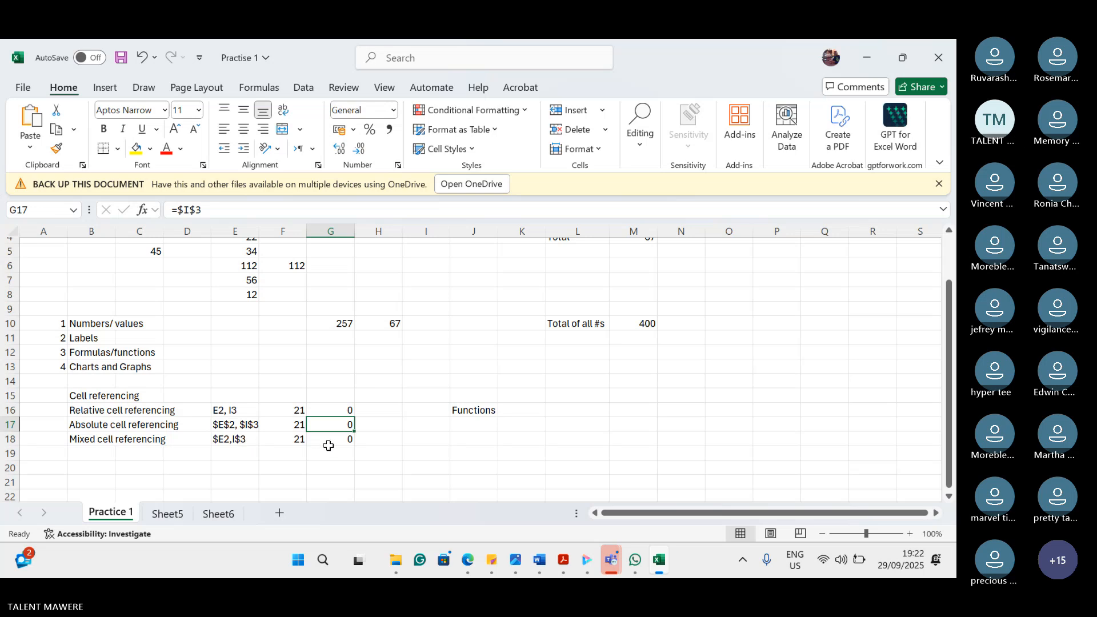
# Step: View Sheet5, then return to Sheet6 to check the Total column formulas and the August sales table
pyautogui.click(183, 514)
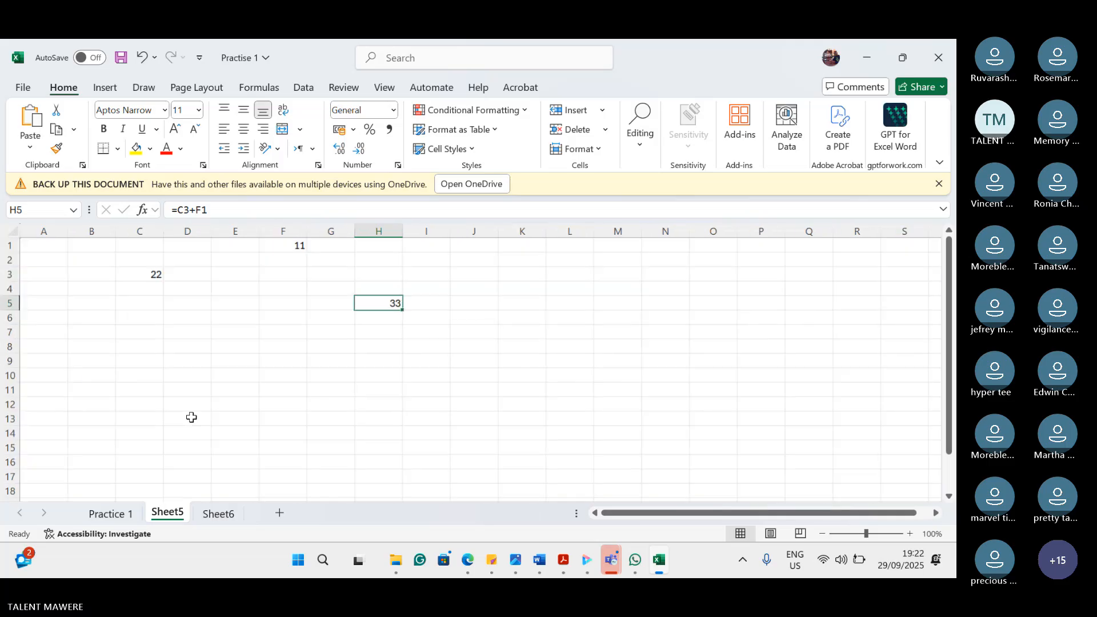
pyautogui.click(230, 514)
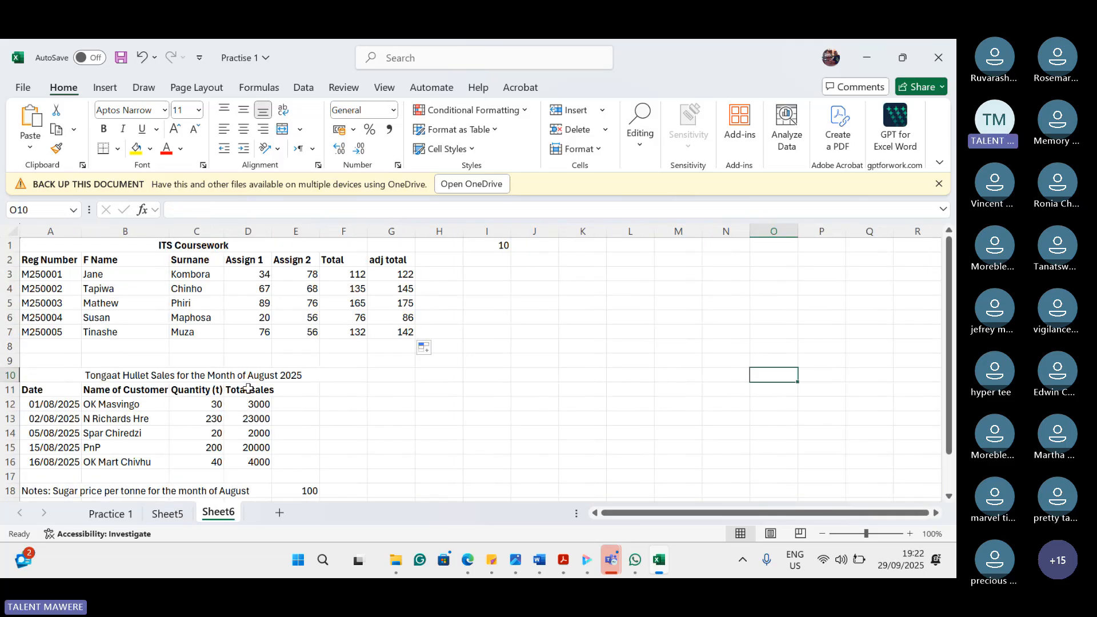
pyautogui.click(357, 272)
pyautogui.click(348, 298)
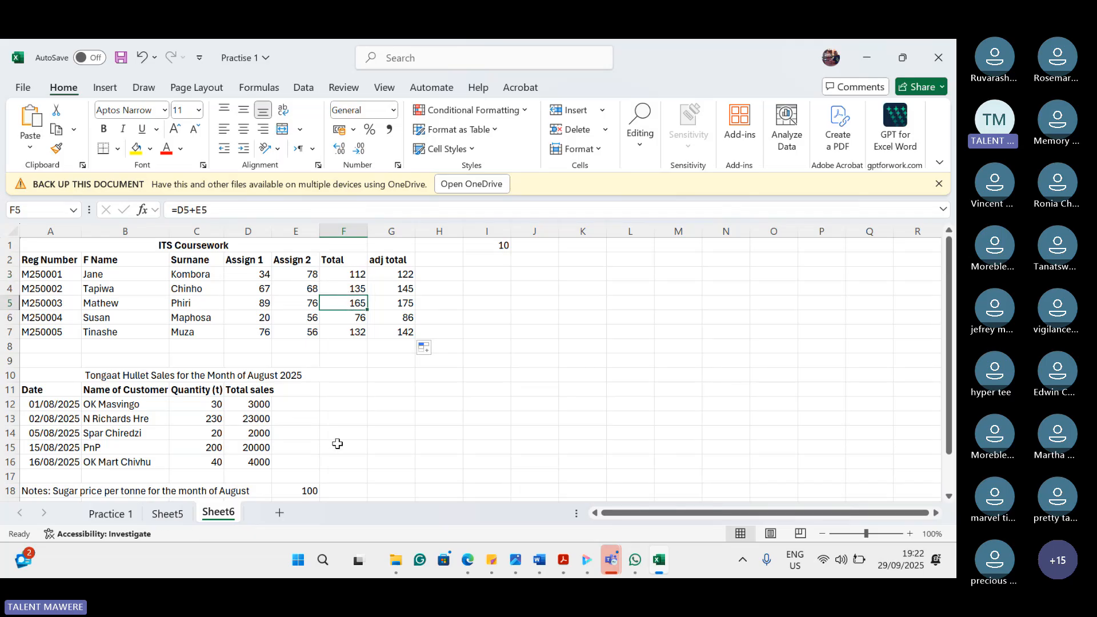
pyautogui.scroll(-1, 337, 445)
pyautogui.scroll(-1, 338, 444)
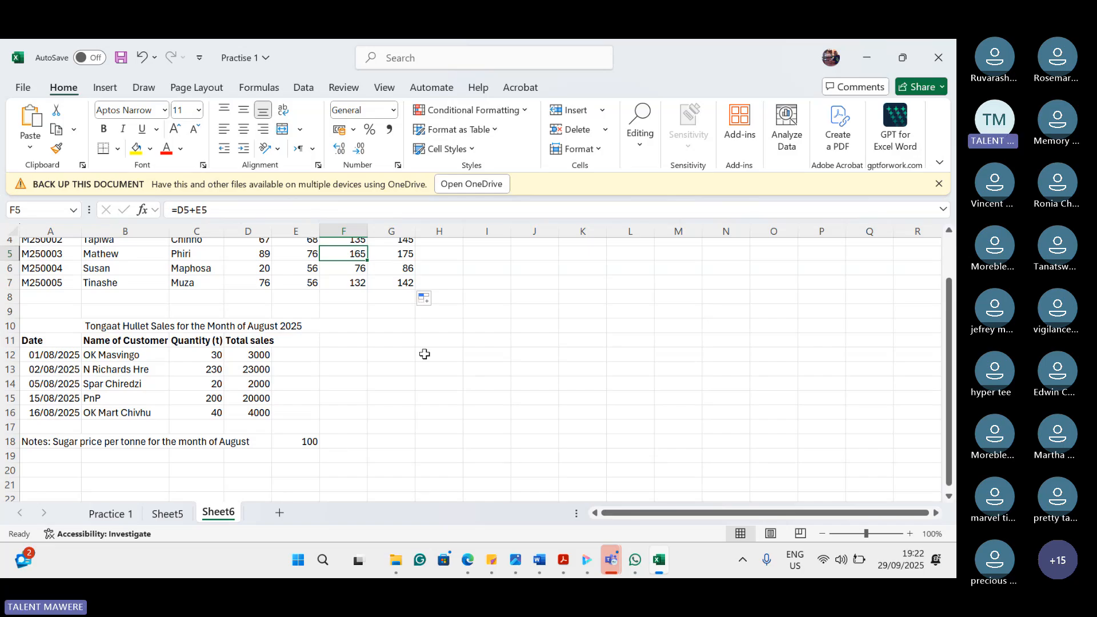
# Step: Add a new blank worksheet after Sheet6
pyautogui.click(280, 513)
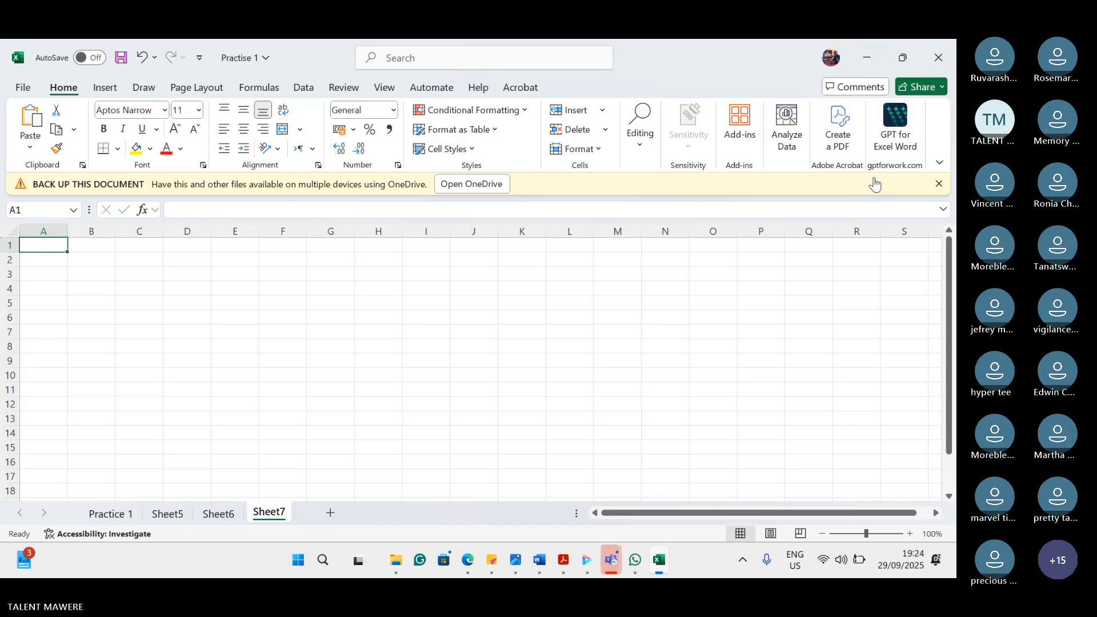
# Step: Switch to Word and bring up the Word processing tutorial document at its table of contents
pyautogui.click(537, 573)
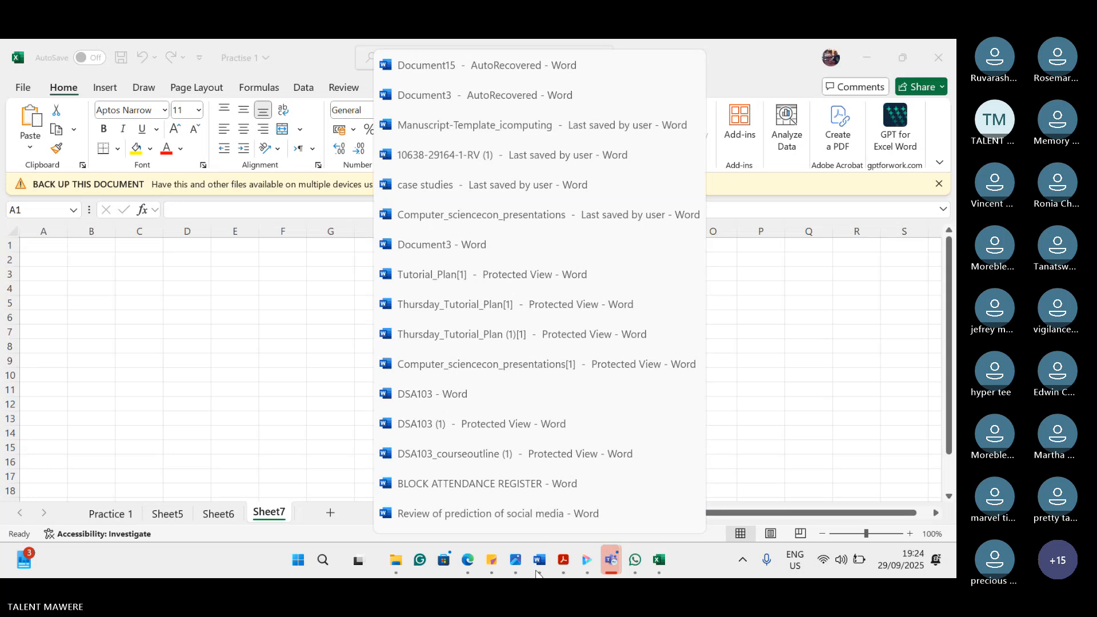
pyautogui.scroll(-8, 534, 463)
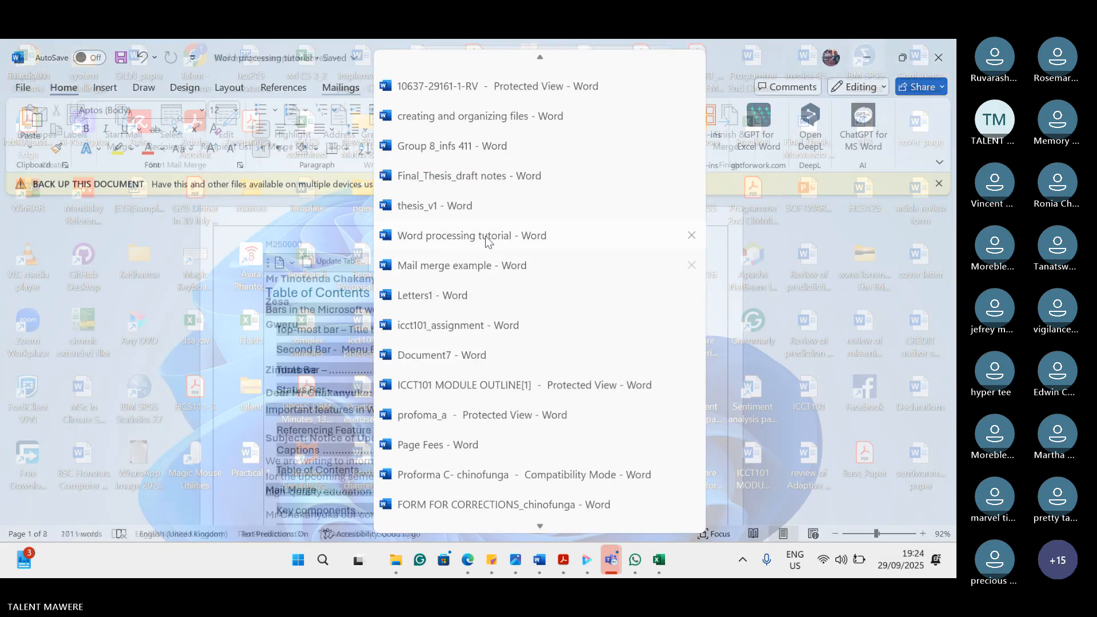
pyautogui.click(485, 236)
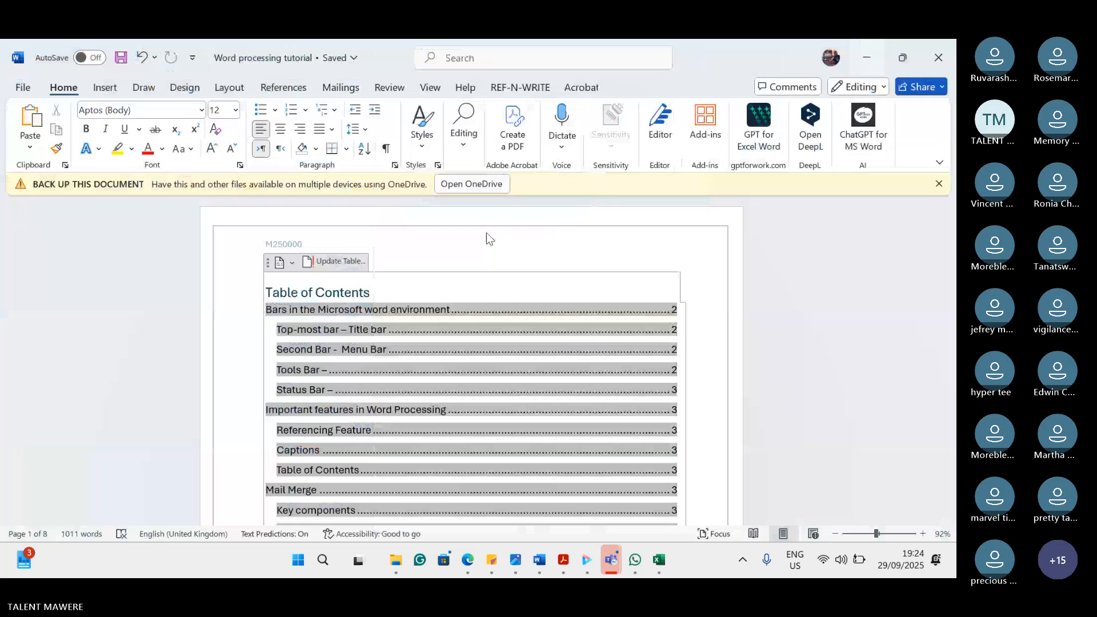
pyautogui.click(463, 304)
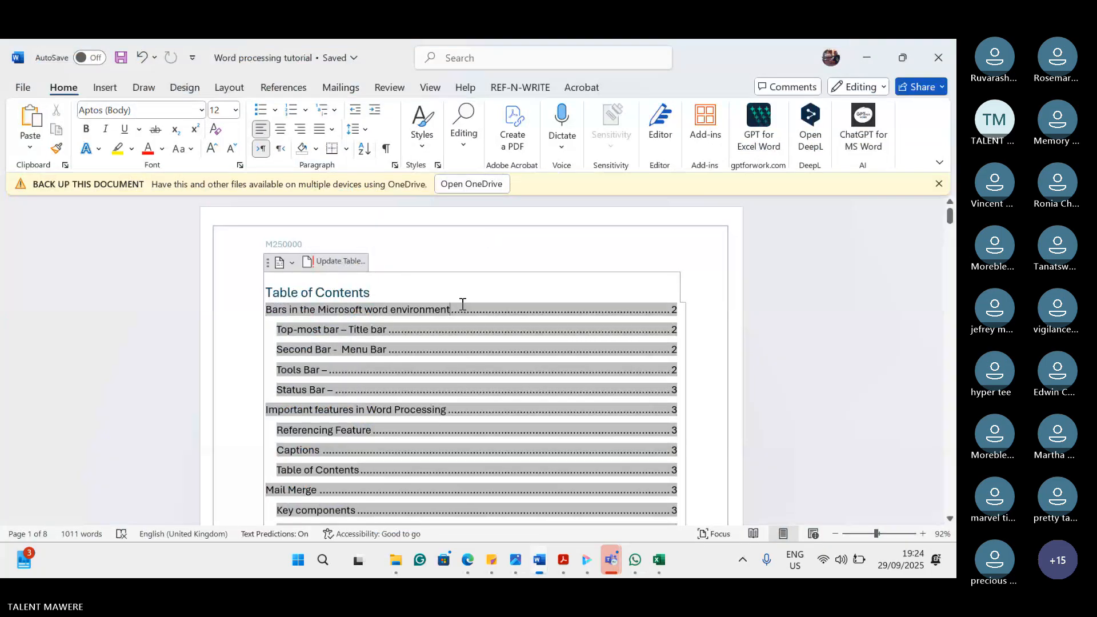
pyautogui.doubleClick(703, 359)
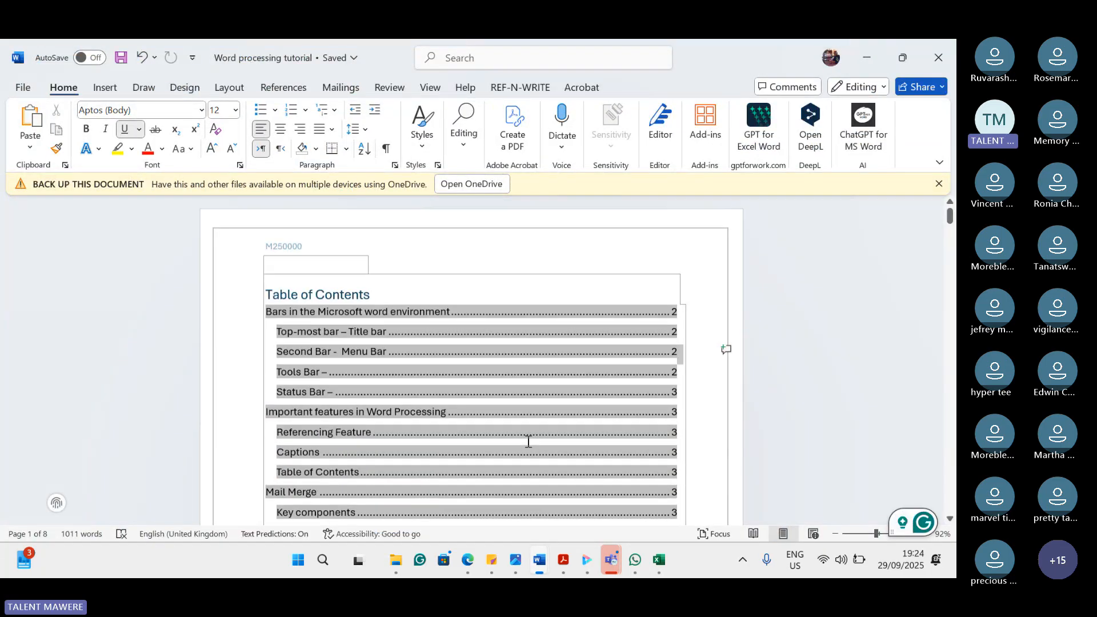
# Step: Review the document's sections on the title bar, menu bar, tools bar and status bar
pyautogui.scroll(-12, 527, 441)
pyautogui.scroll(3, 316, 339)
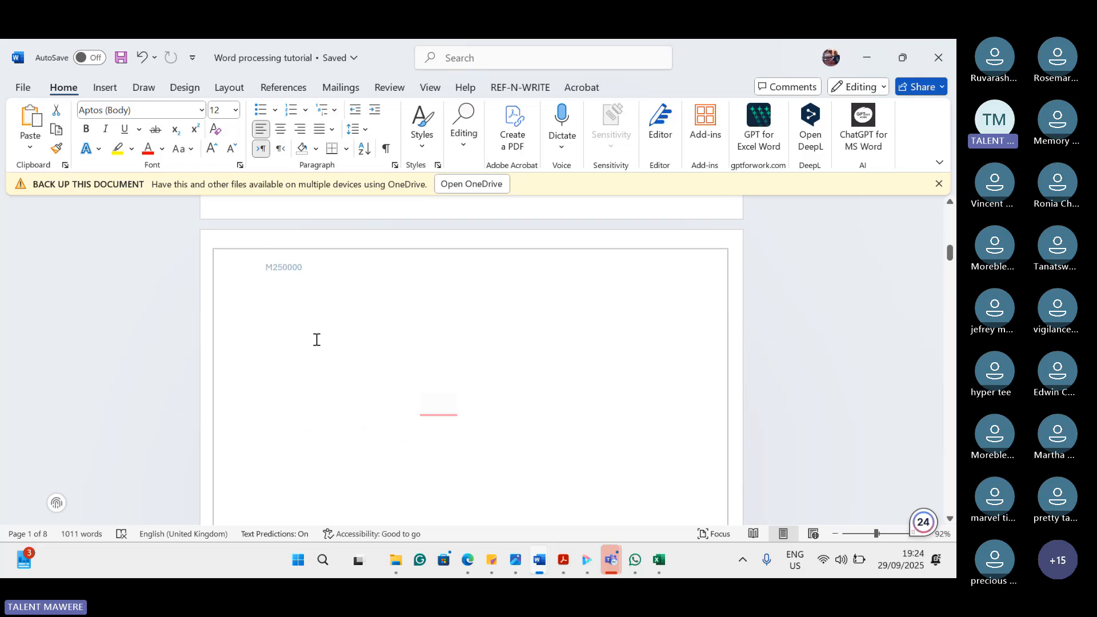
pyautogui.click(317, 339)
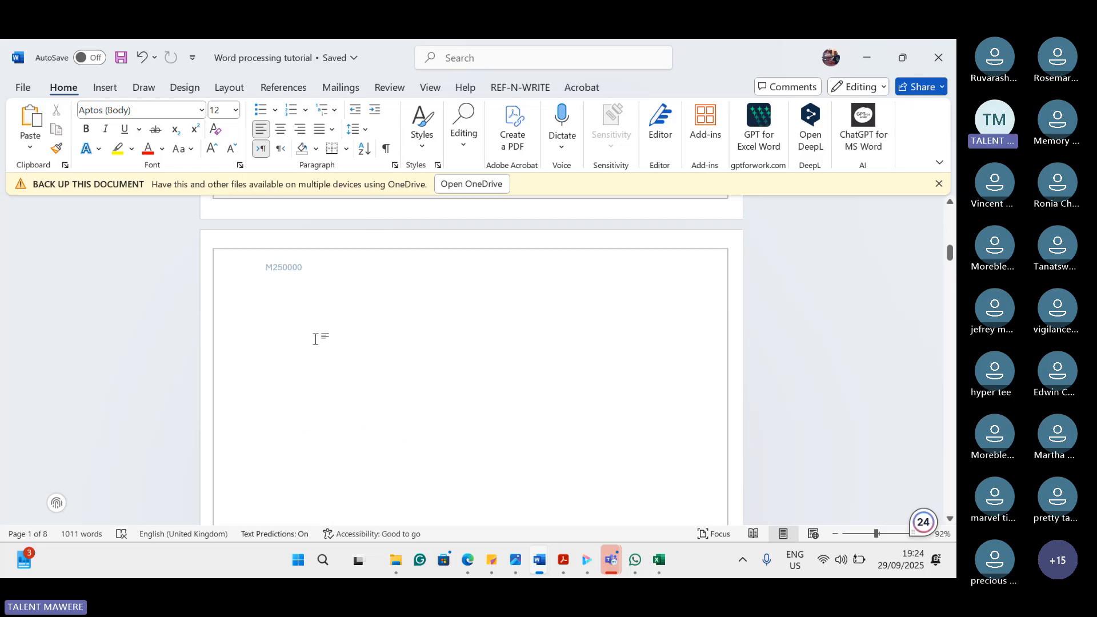
pyautogui.scroll(2, 319, 380)
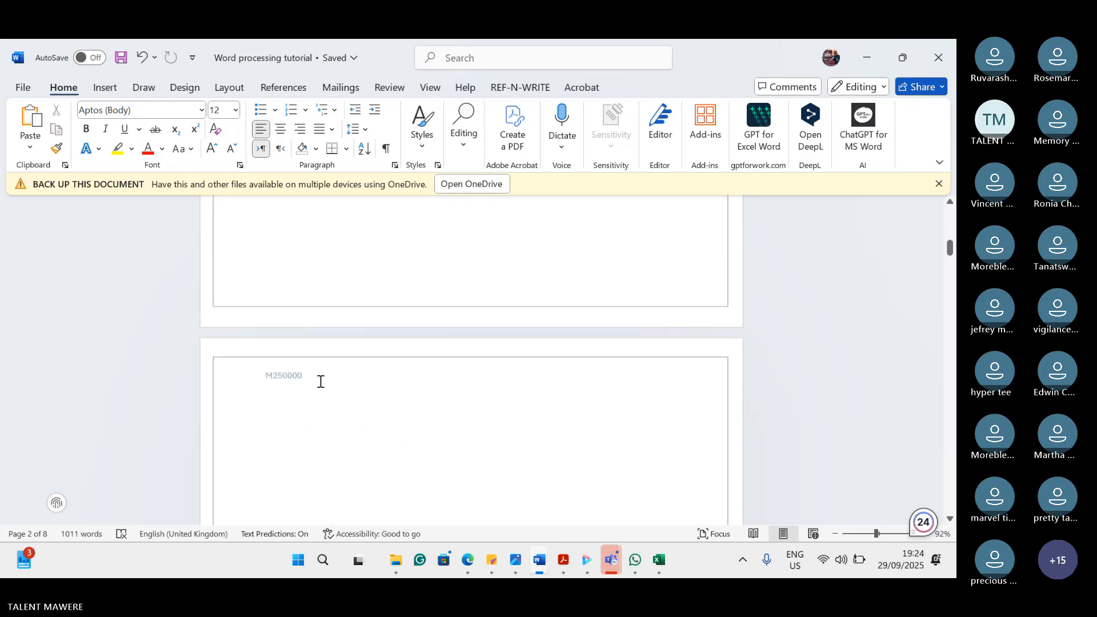
pyautogui.scroll(5, 320, 381)
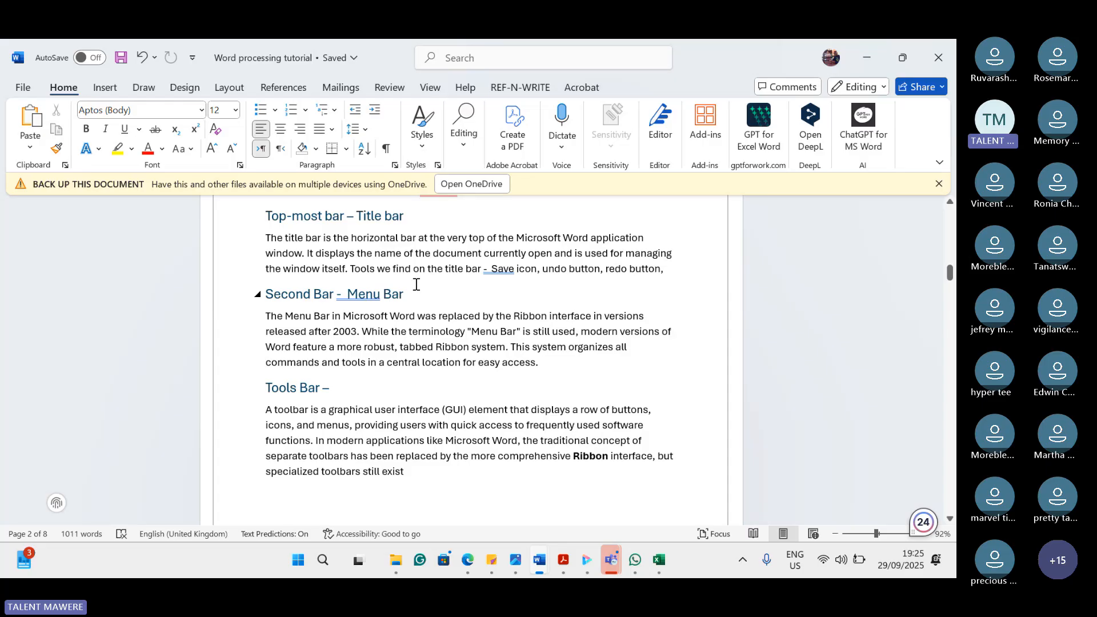
pyautogui.scroll(-5, 467, 358)
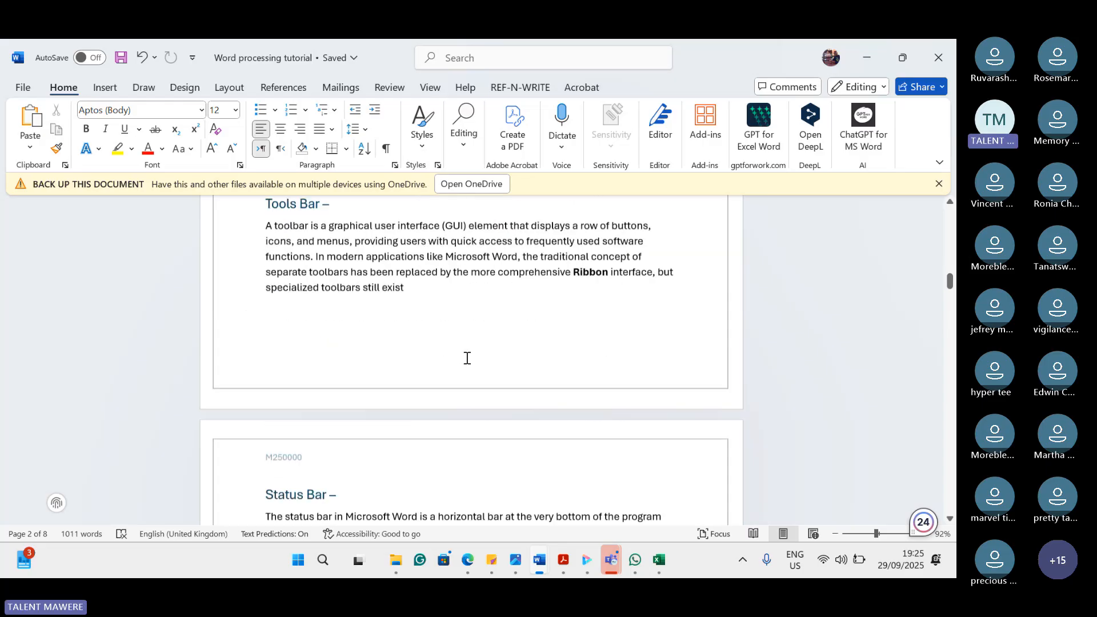
pyautogui.scroll(-3, 467, 358)
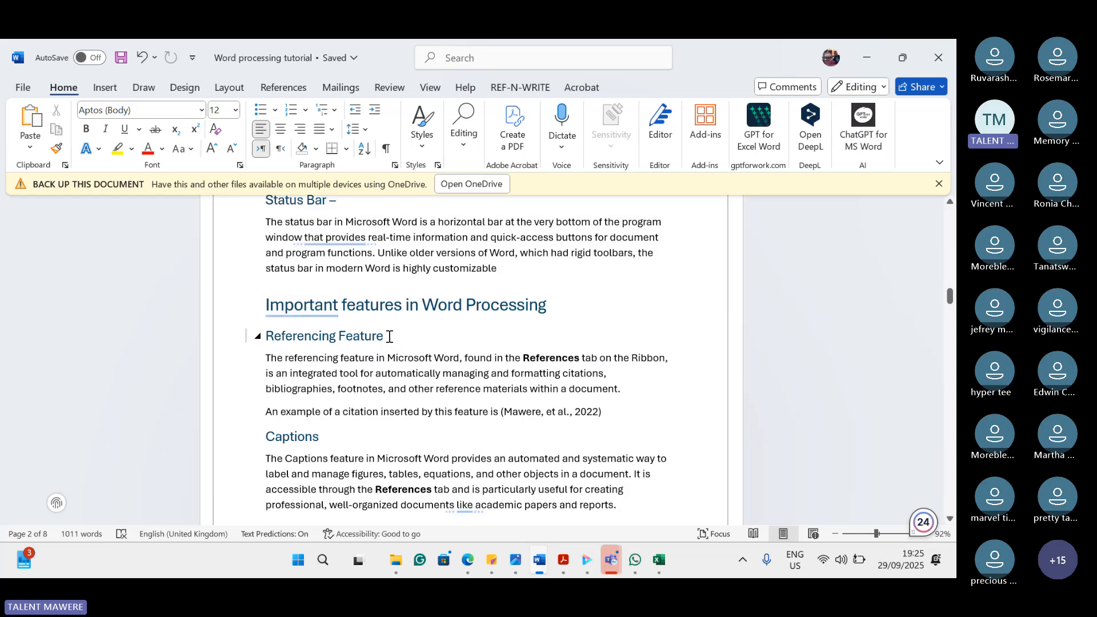
# Step: Examine the Referencing Feature heading and its text, then go back over the earlier pages
pyautogui.moveTo(389, 336); pyautogui.dragTo(286, 342)
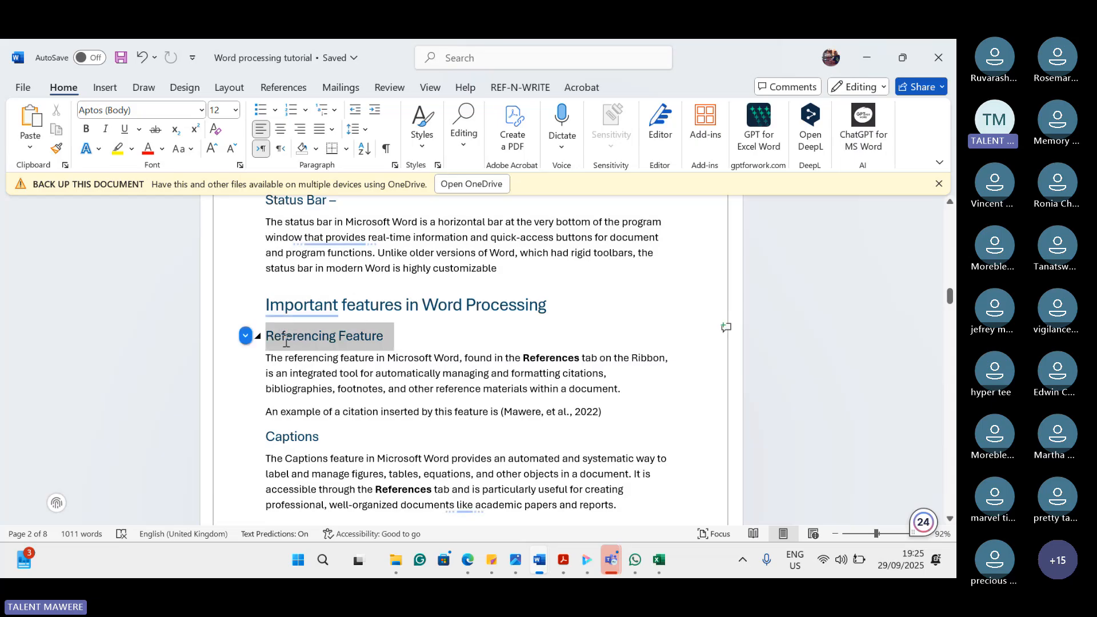
pyautogui.click(328, 379)
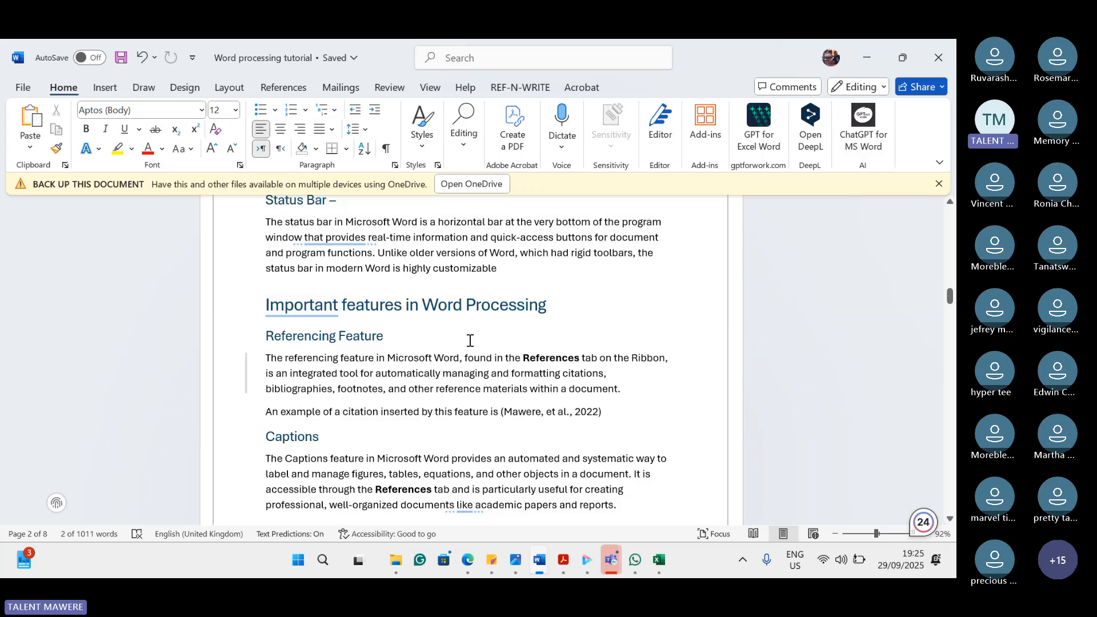
pyautogui.scroll(4, 373, 385)
pyautogui.scroll(-2, 374, 383)
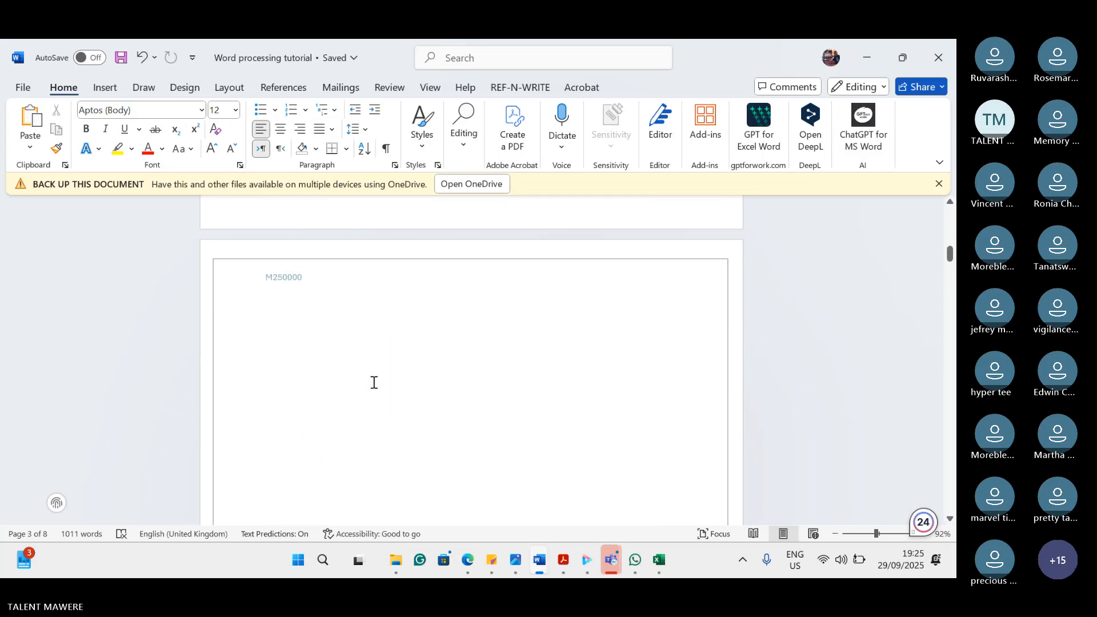
pyautogui.scroll(10, 374, 382)
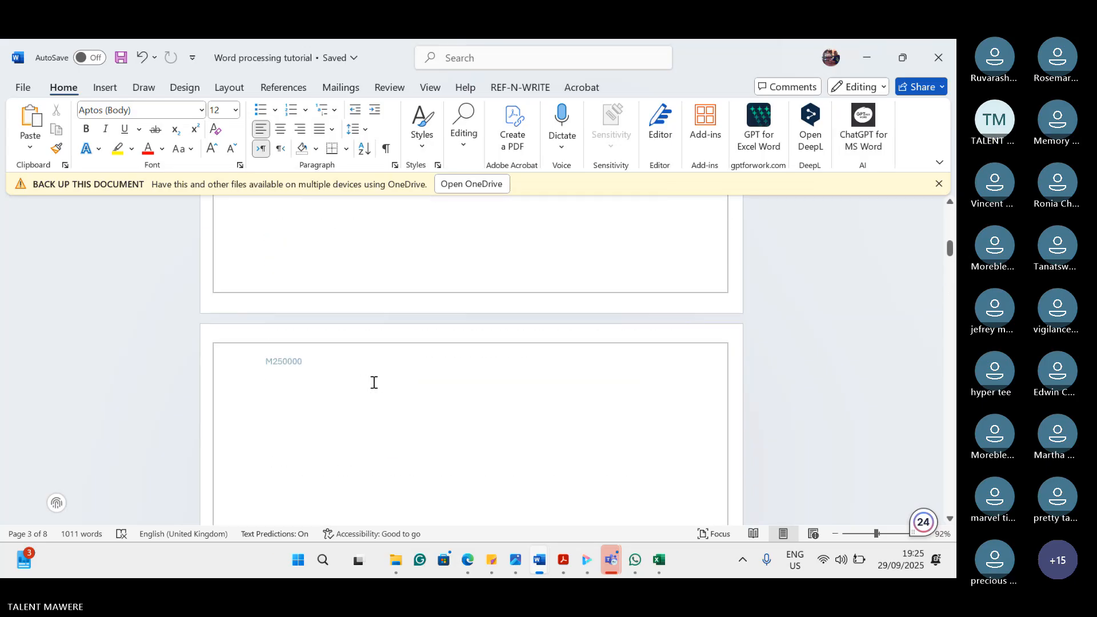
pyautogui.scroll(-5, 375, 383)
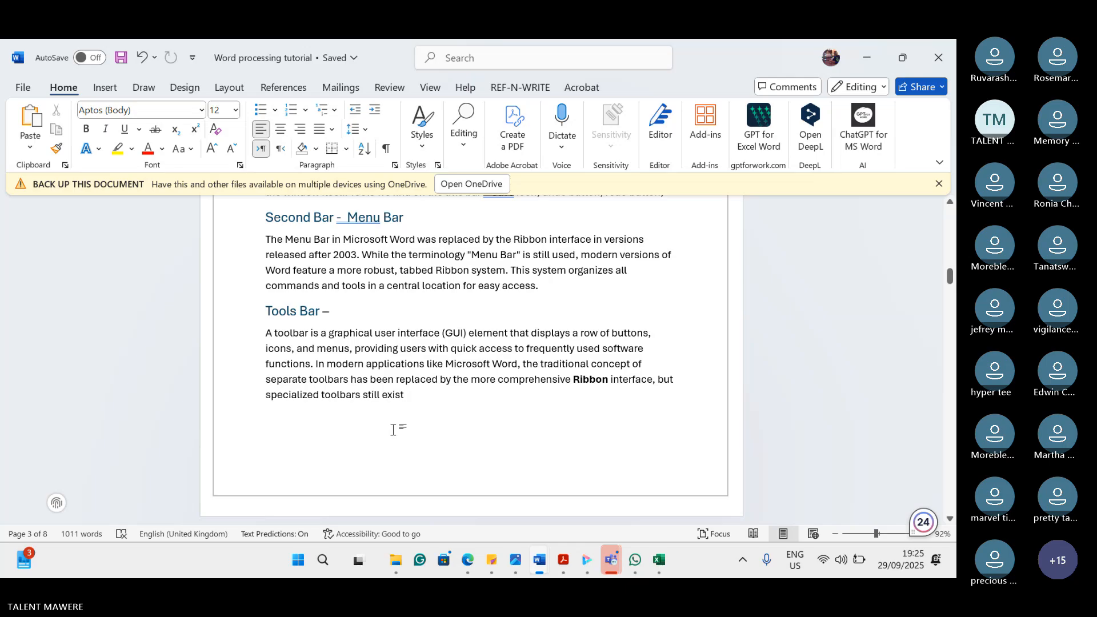
# Step: Examine the supercomputer and mainframe pictures with their figure captions near the end of the mail merge section
pyautogui.scroll(-15, 393, 430)
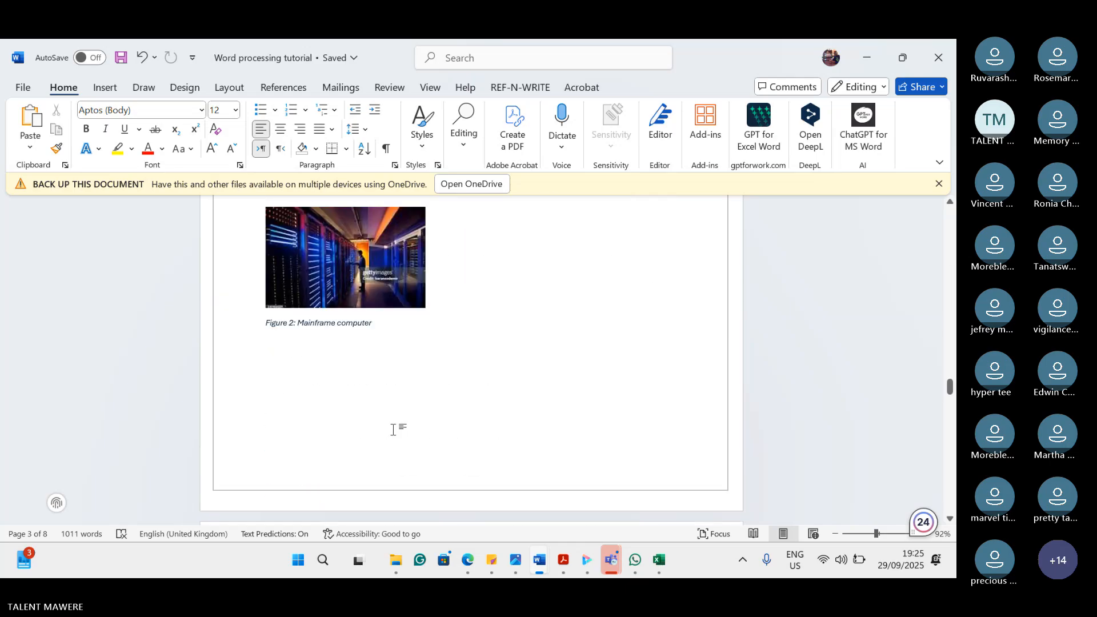
pyautogui.scroll(5, 394, 430)
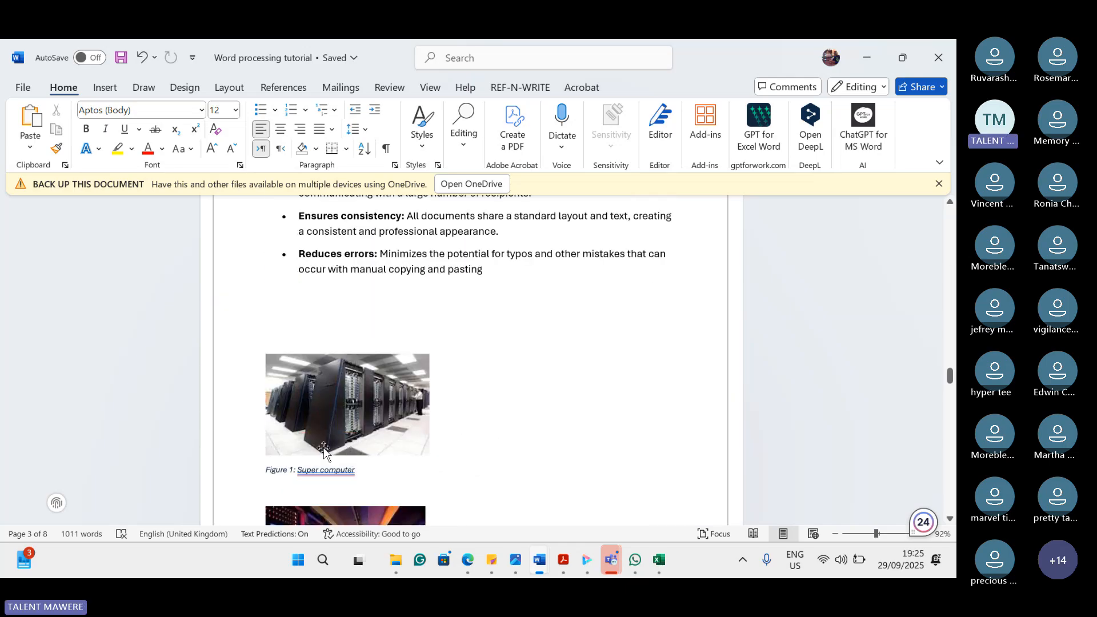
pyautogui.click(323, 447)
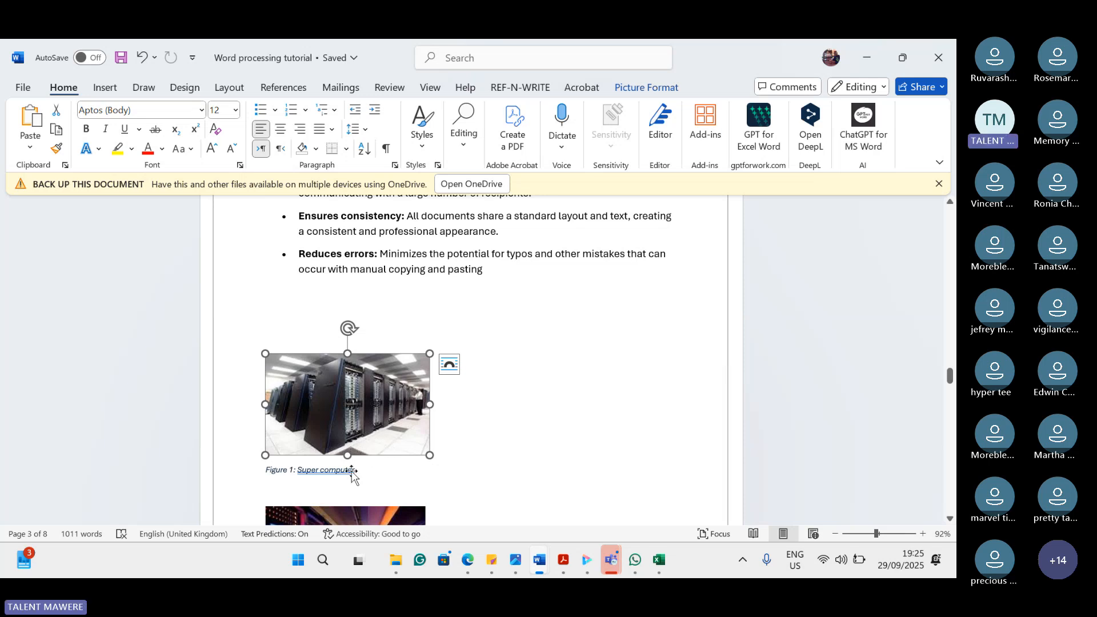
pyautogui.click(411, 460)
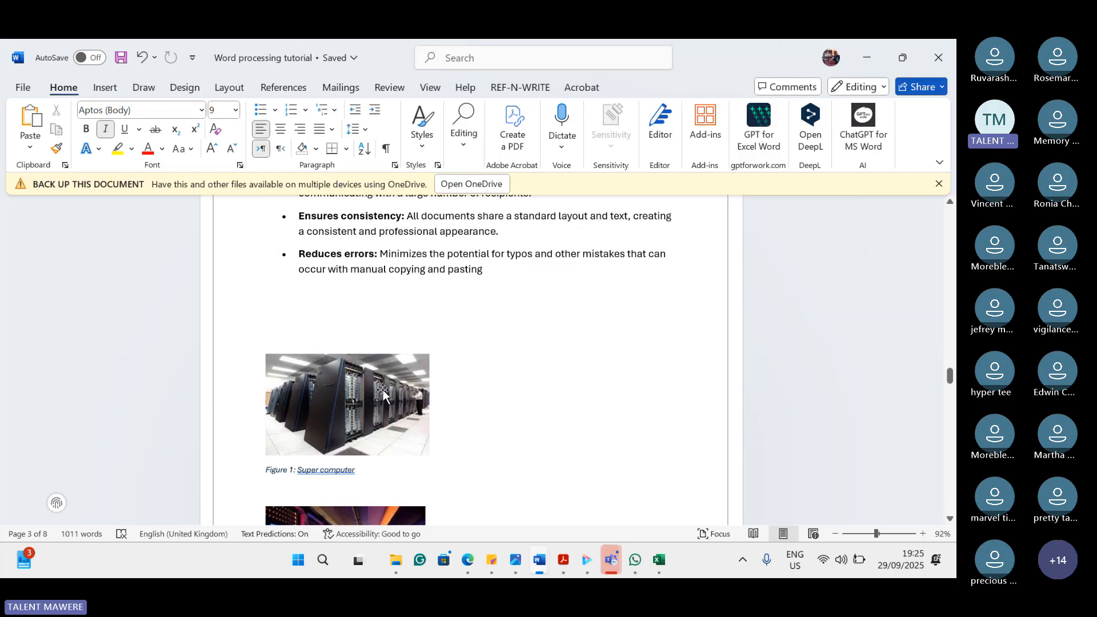
# Step: Switch to the Edge window showing the SAMSA-2025 page and search Google for supercomputers
pyautogui.moveTo(473, 571)
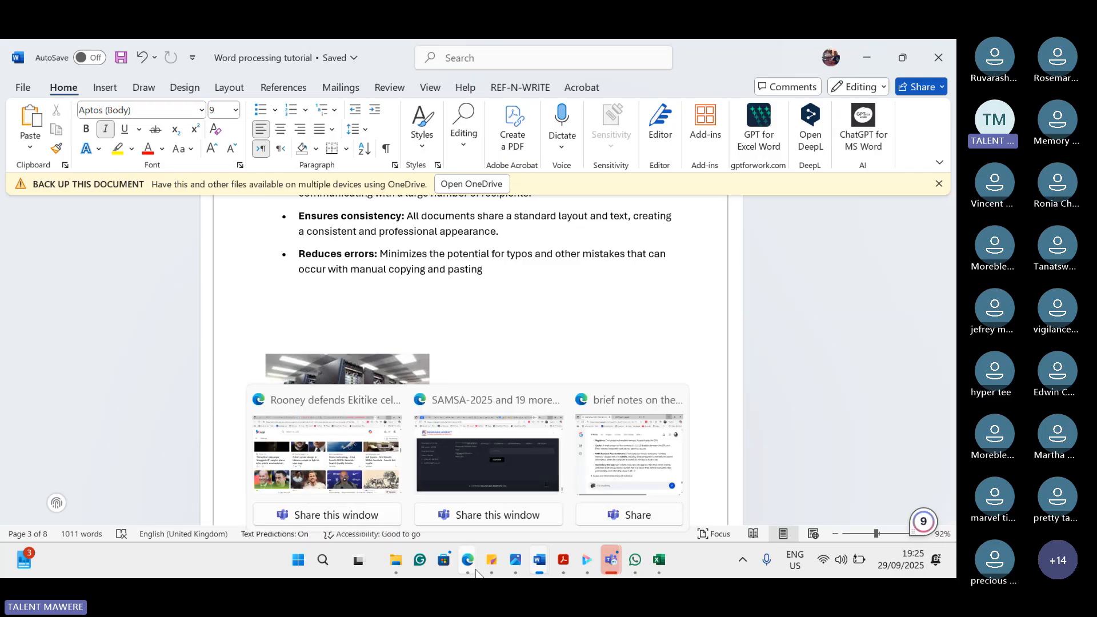
pyautogui.moveTo(559, 472)
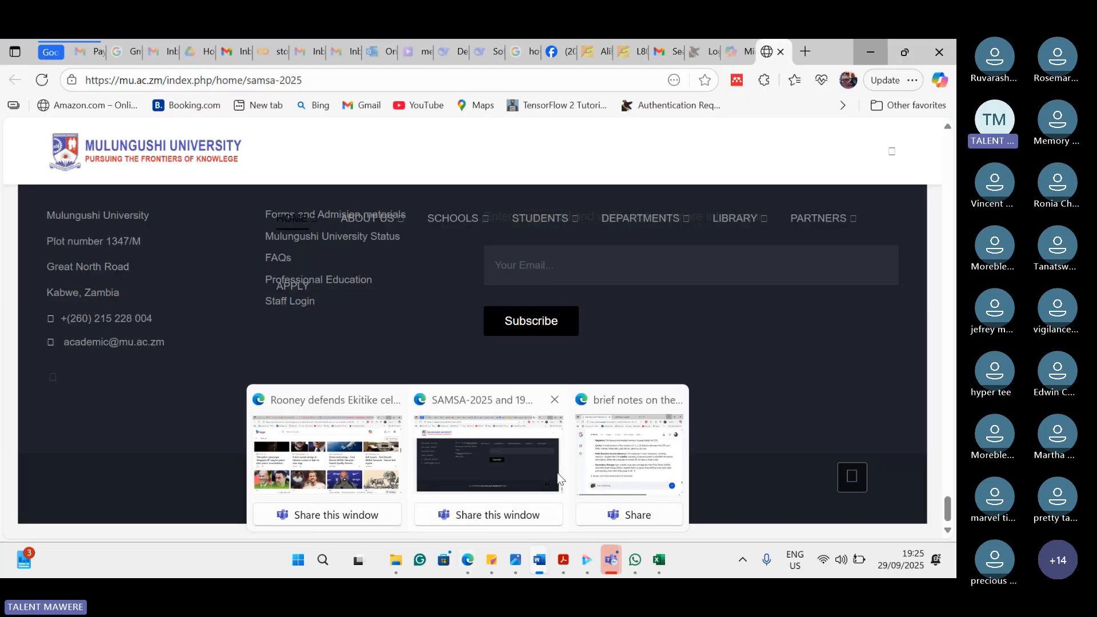
pyautogui.click(500, 442)
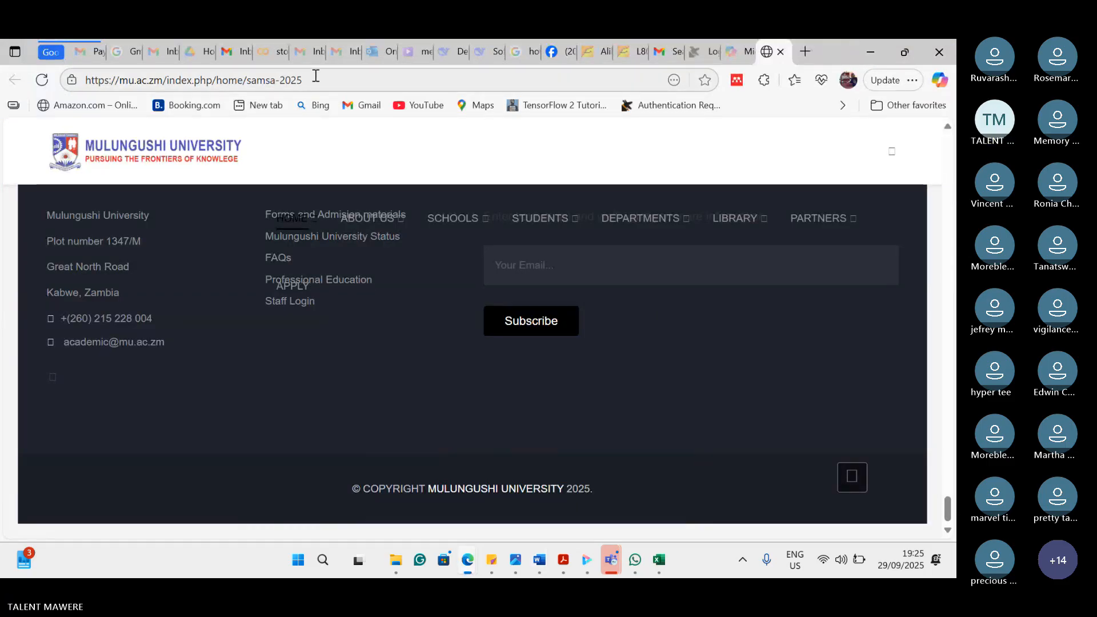
pyautogui.click(315, 78)
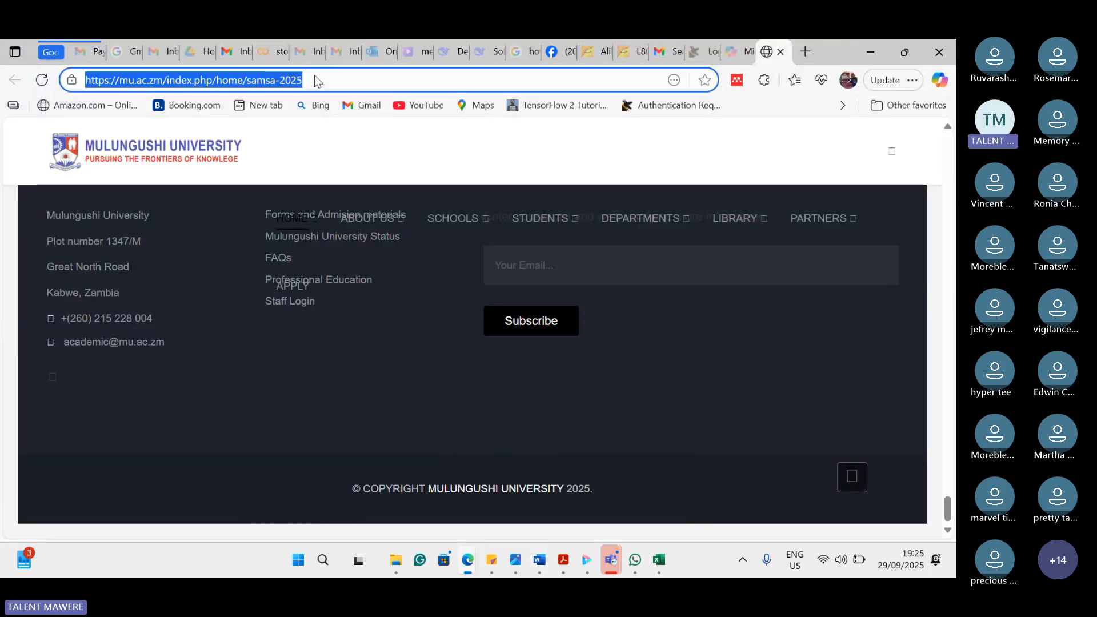
pyautogui.write('superci')
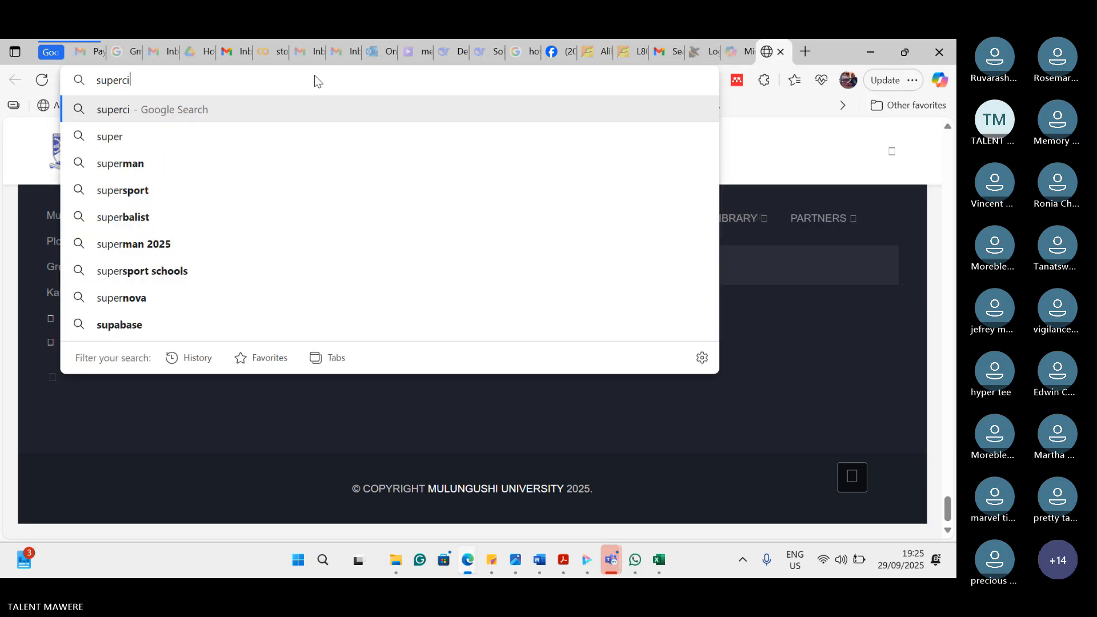
pyautogui.press('BackSpace')
pyautogui.write('ompu')
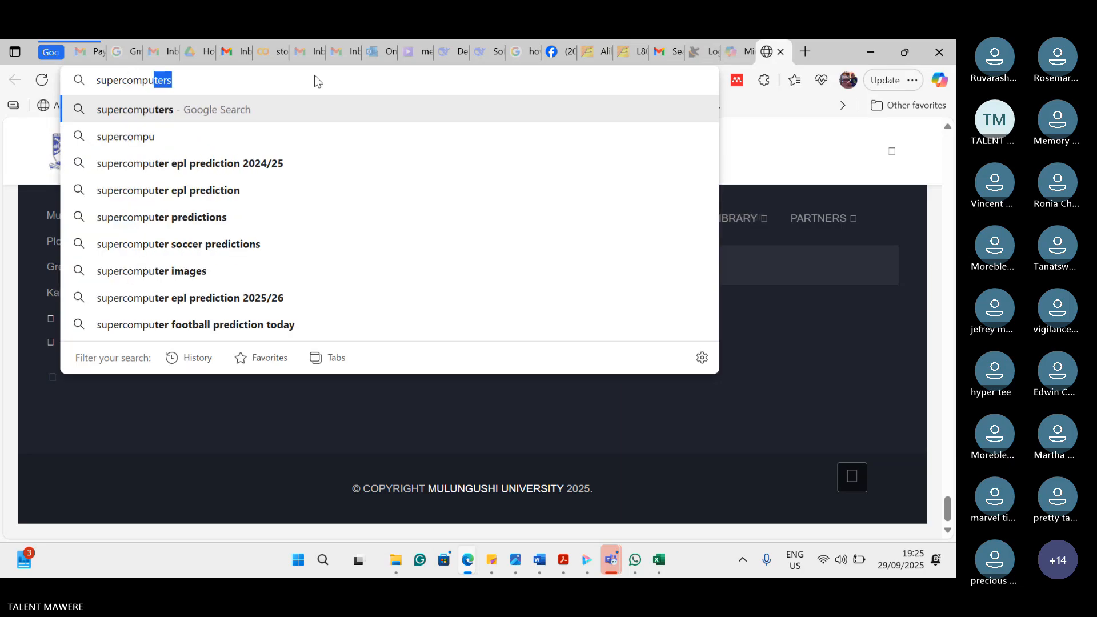
pyautogui.write('ter')
pyautogui.press('Return')
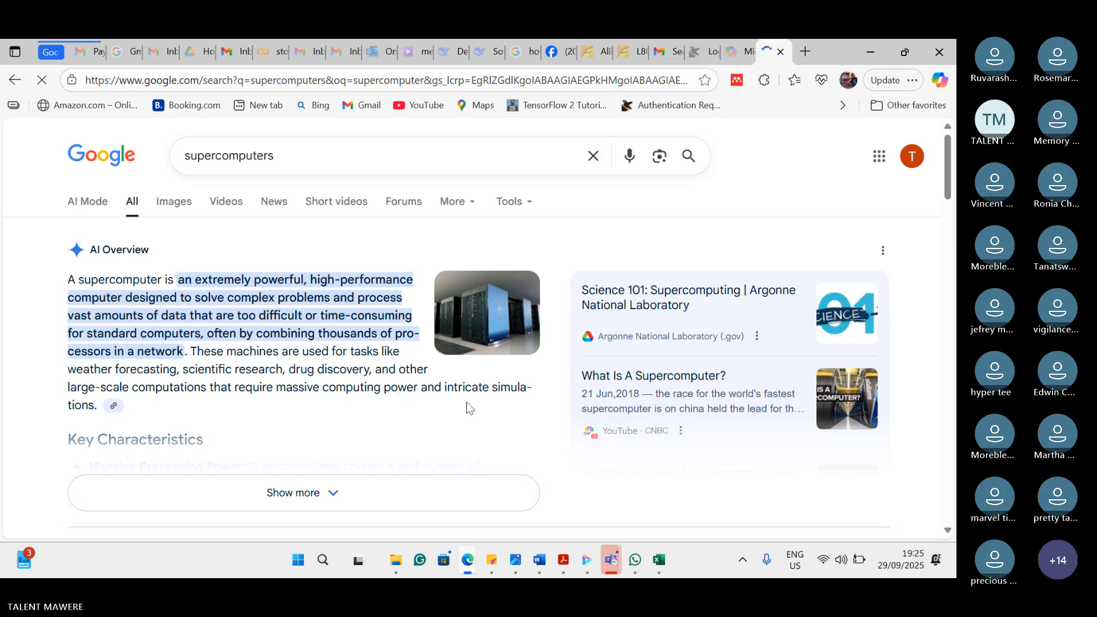
# Step: Expand the AI Overview and look through the search results down to the Supercomputer images
pyautogui.scroll(-3, 467, 410)
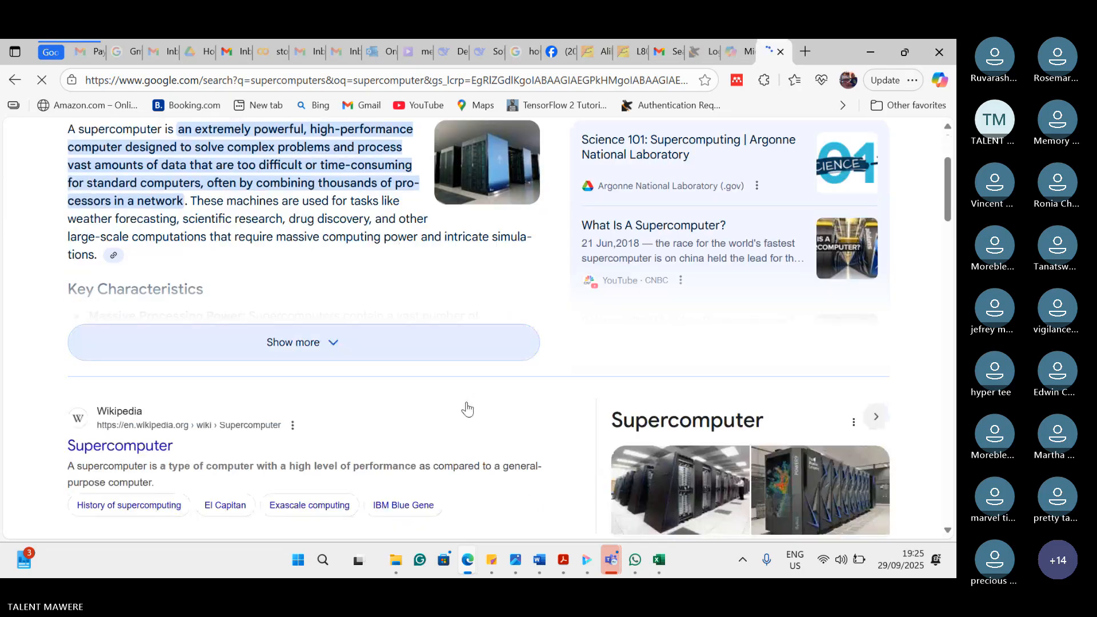
pyautogui.click(335, 350)
pyautogui.scroll(-15, 336, 352)
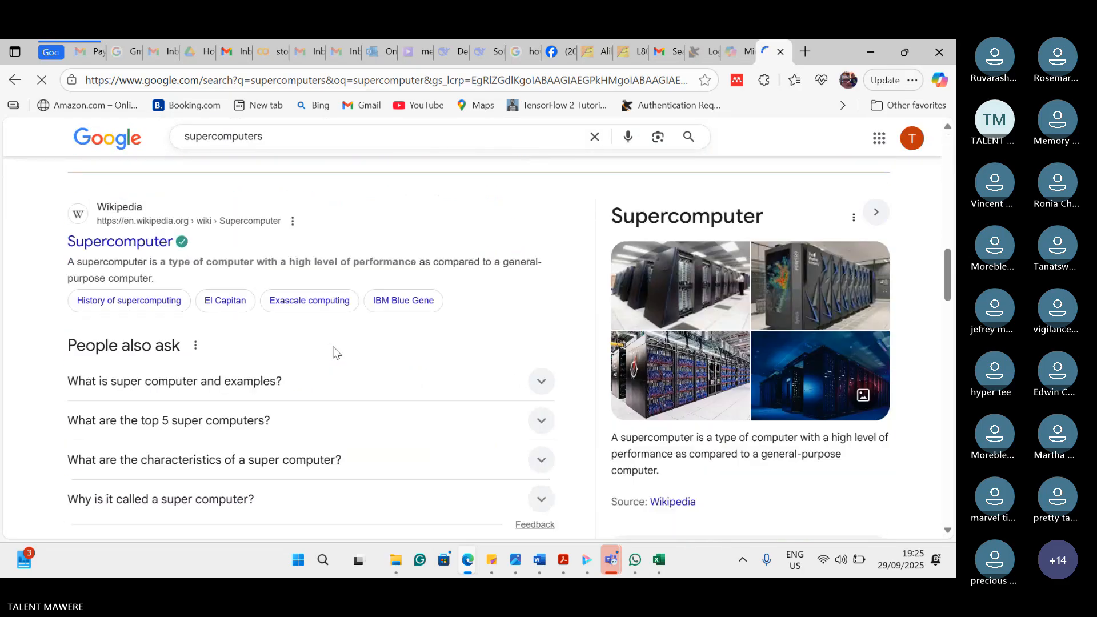
pyautogui.scroll(-1, 410, 419)
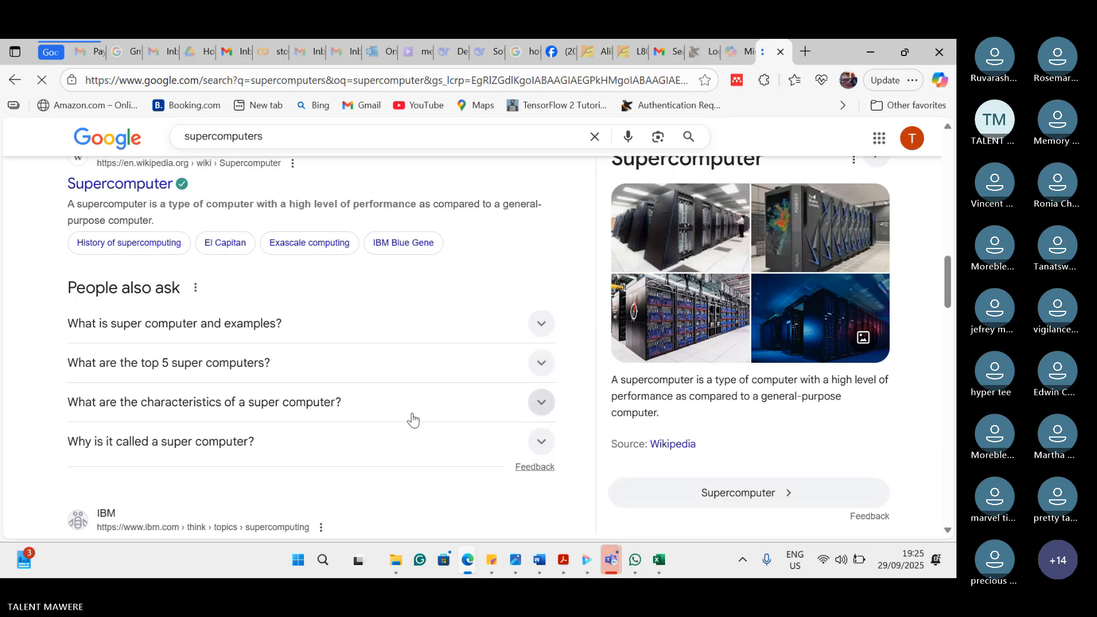
# Step: Open the MIT Technology Review article behind the lower-left Supercomputer image and view its supercomputer photo
pyautogui.click(649, 340)
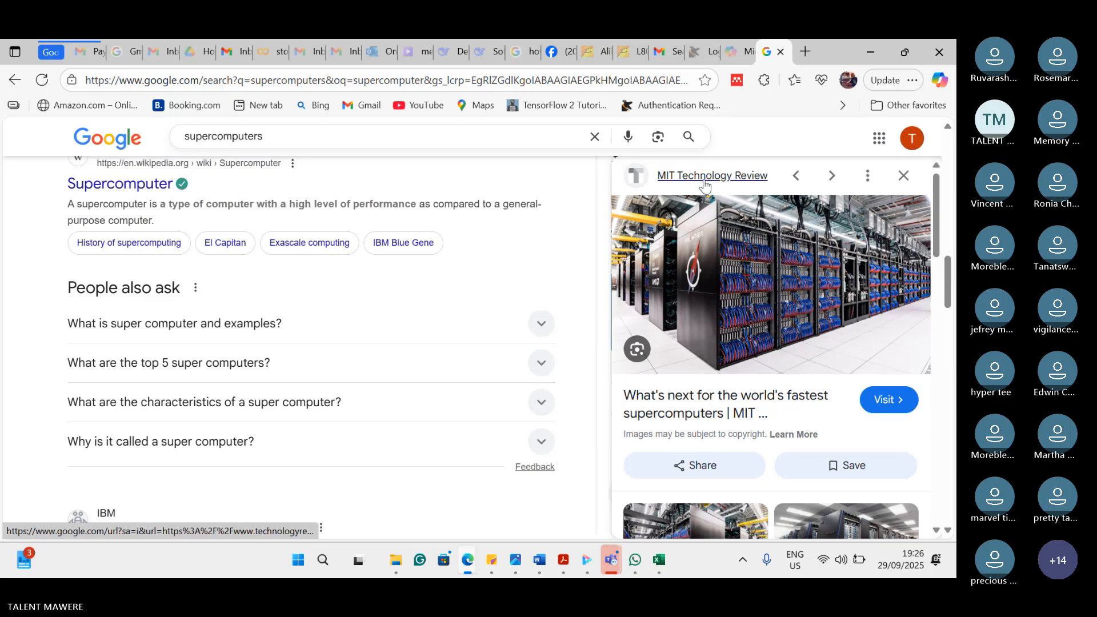
pyautogui.click(706, 199)
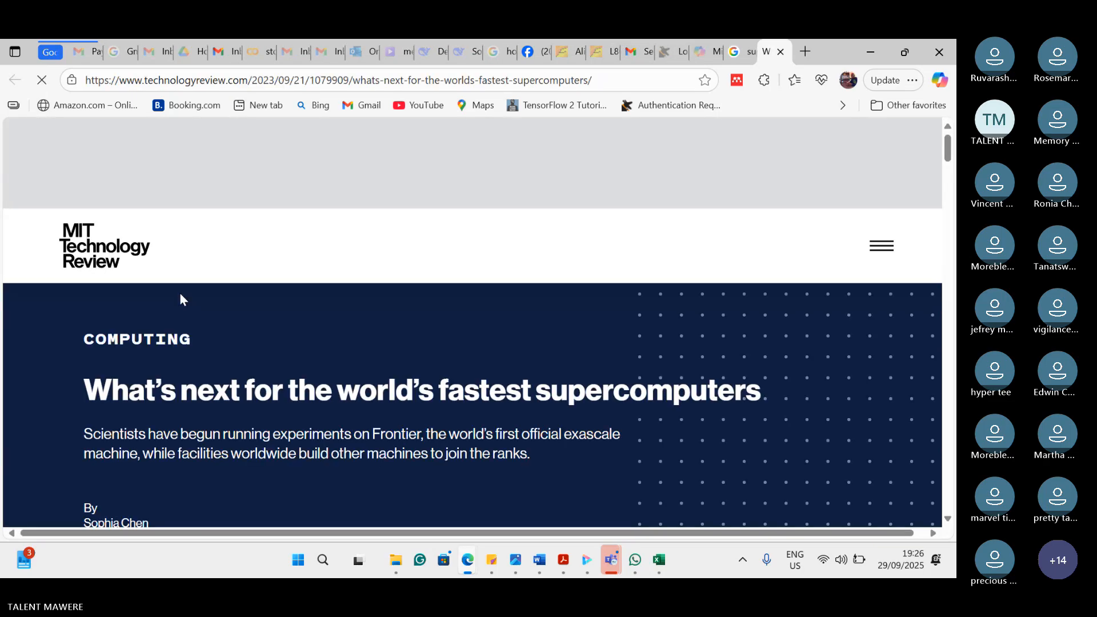
pyautogui.scroll(-5, 226, 409)
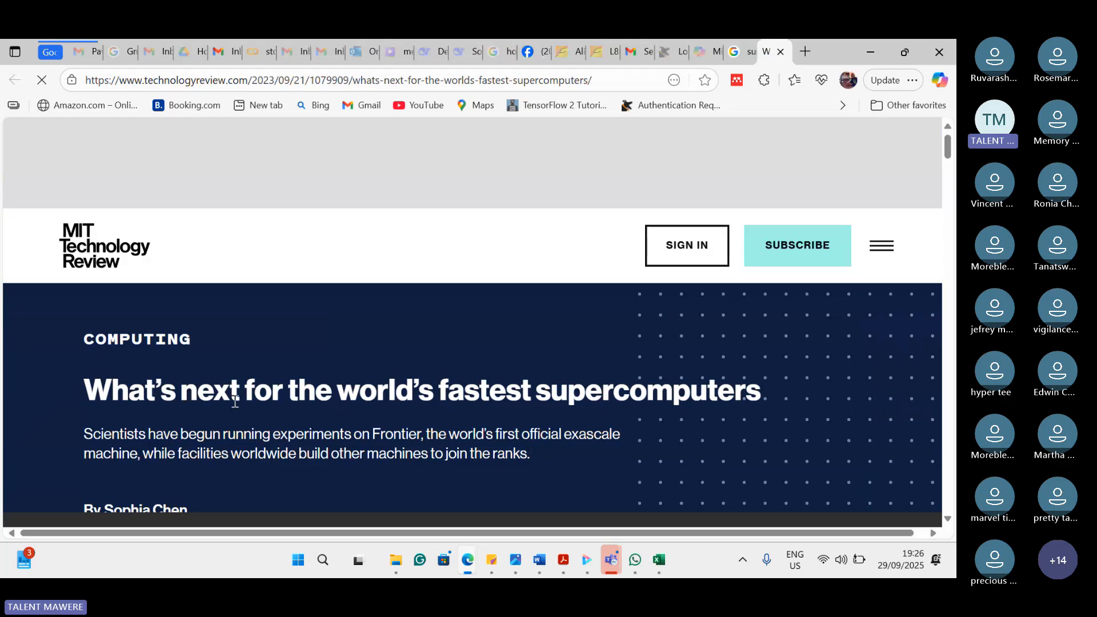
pyautogui.scroll(-2, 348, 433)
pyautogui.scroll(-4, 348, 434)
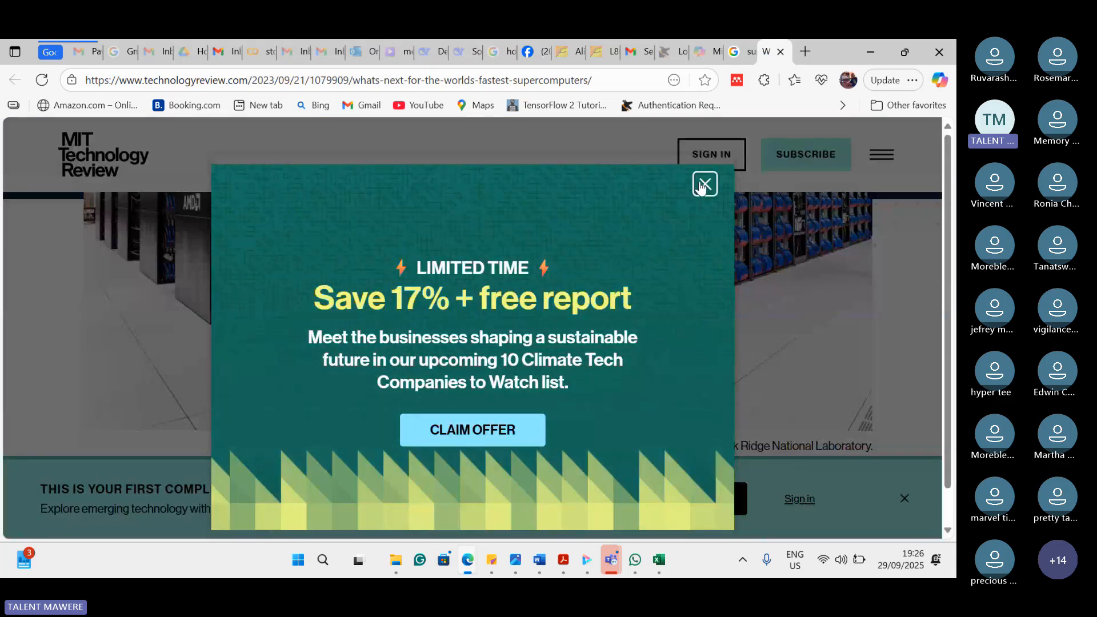
# Step: Dismiss the promotional offer on the MIT Technology Review page and copy the supercomputer article's web address
pyautogui.click(704, 184)
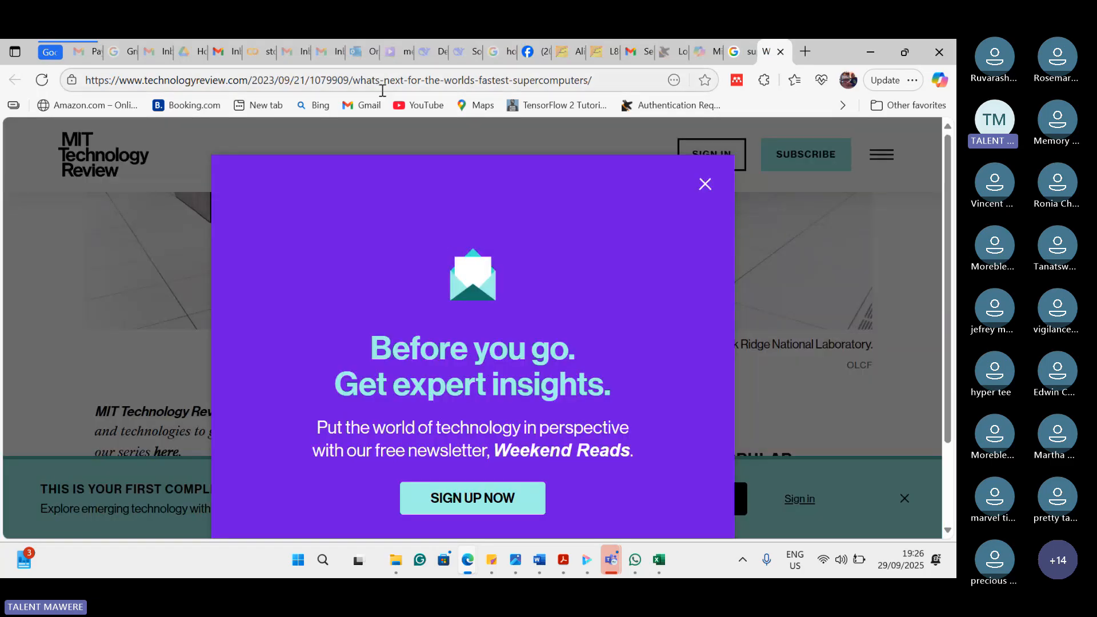
pyautogui.click(275, 80)
pyautogui.hotkey('ctrl', 'c')
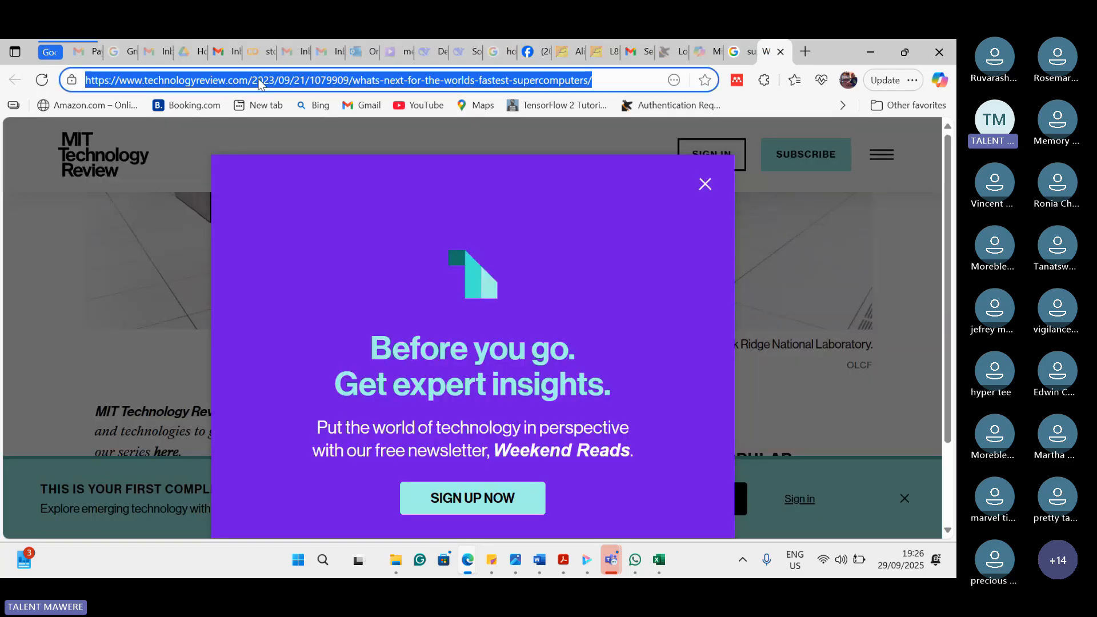
pyautogui.rightClick(258, 80)
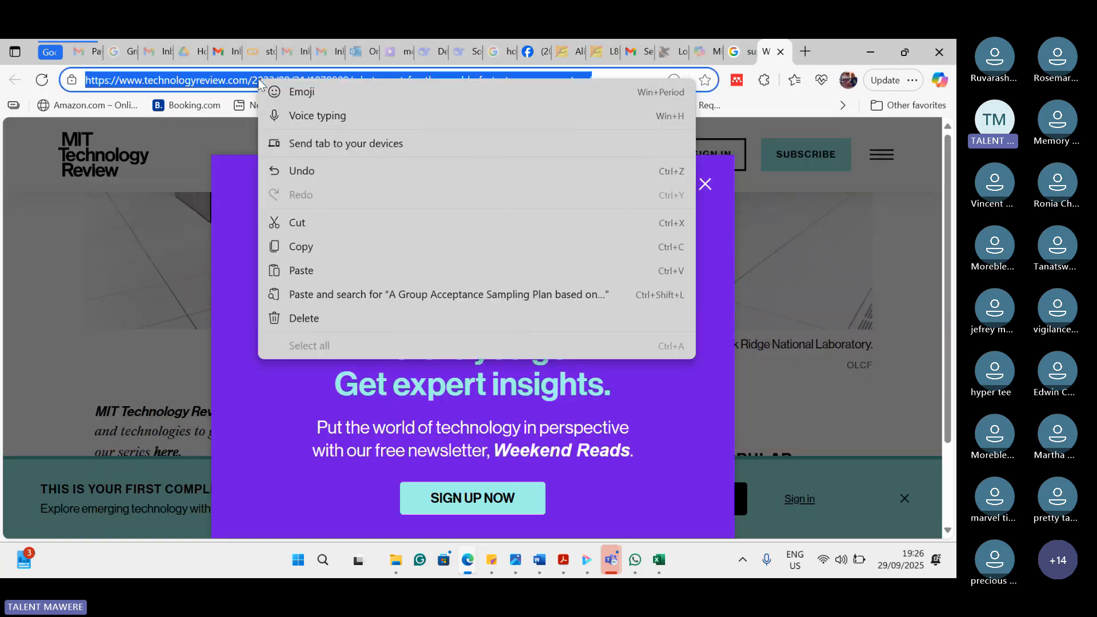
pyautogui.click(307, 247)
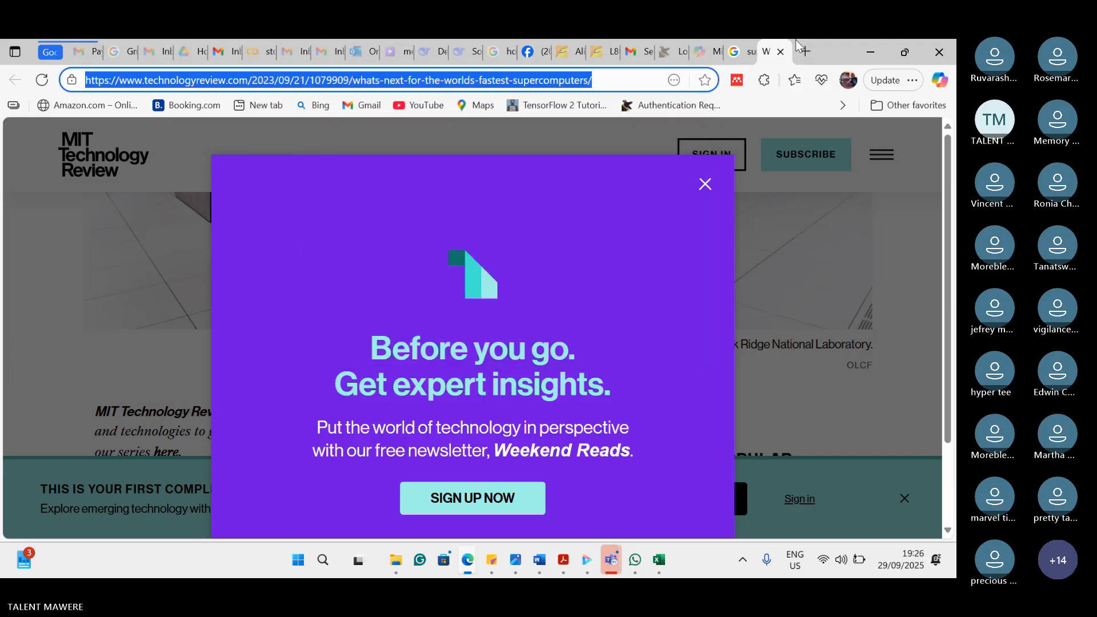
# Step: Switch to the Word processing tutorial document and hyperlink "Super computer" in the Figure 1 caption to the copied MIT Technology Review address
pyautogui.click(876, 51)
pyautogui.scroll(-3, 390, 478)
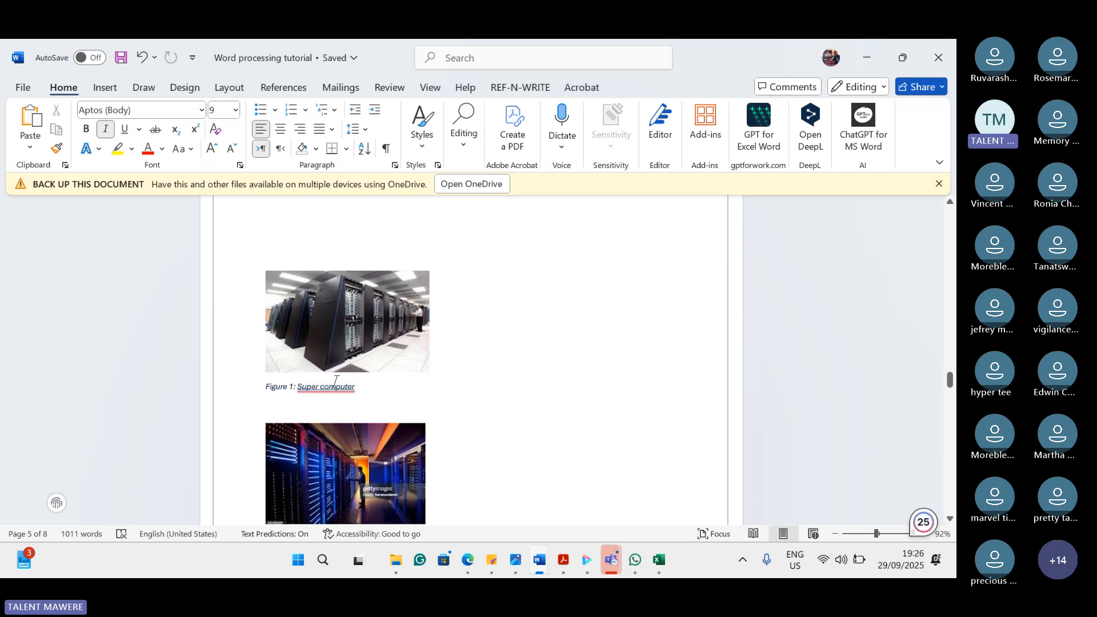
pyautogui.moveTo(346, 391)
pyautogui.click(360, 387)
pyautogui.moveTo(359, 383); pyautogui.dragTo(314, 386)
pyautogui.moveTo(302, 383)
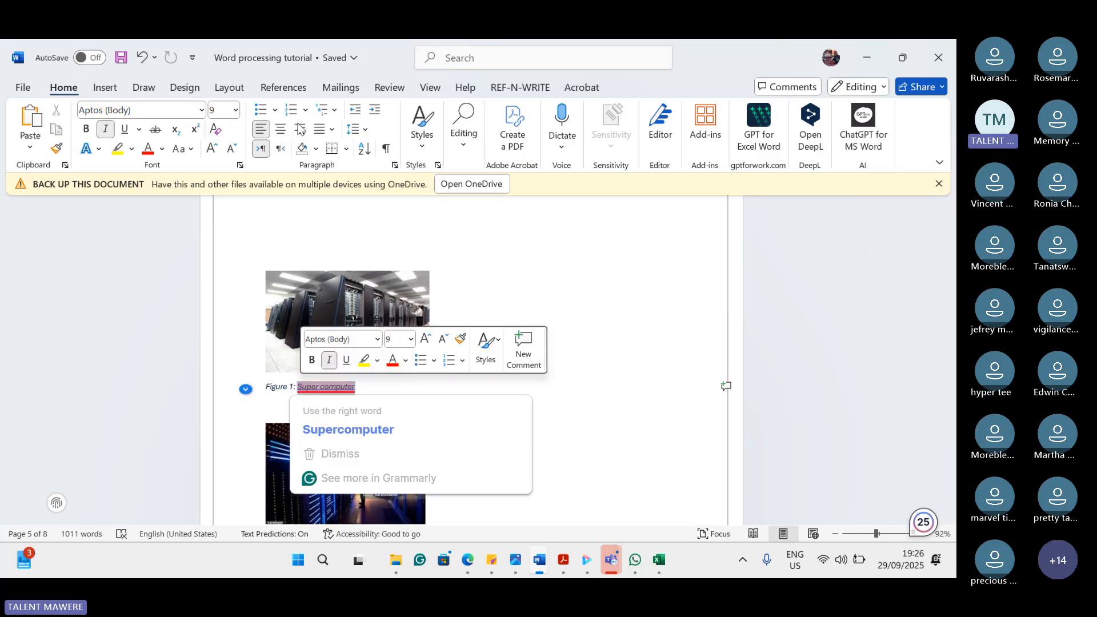
pyautogui.click(118, 86)
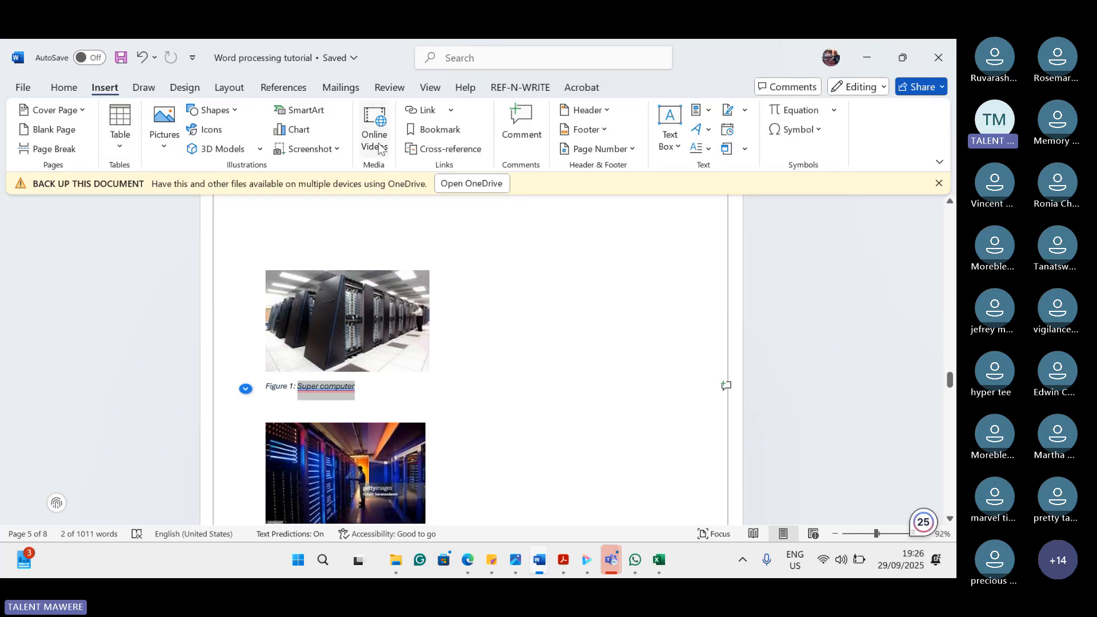
pyautogui.click(451, 112)
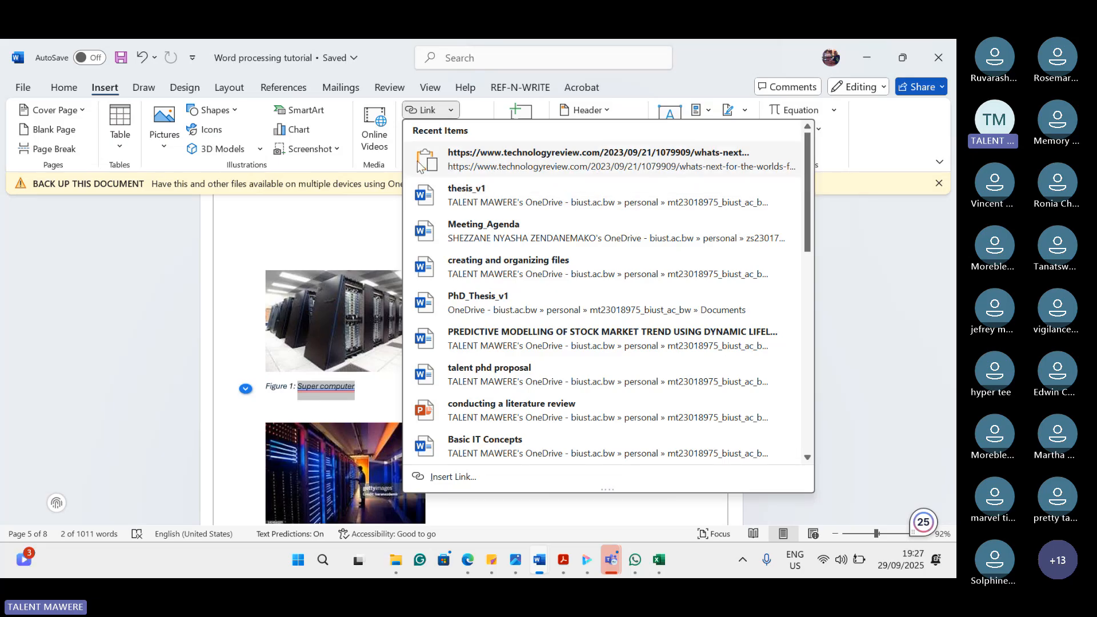
pyautogui.click(423, 109)
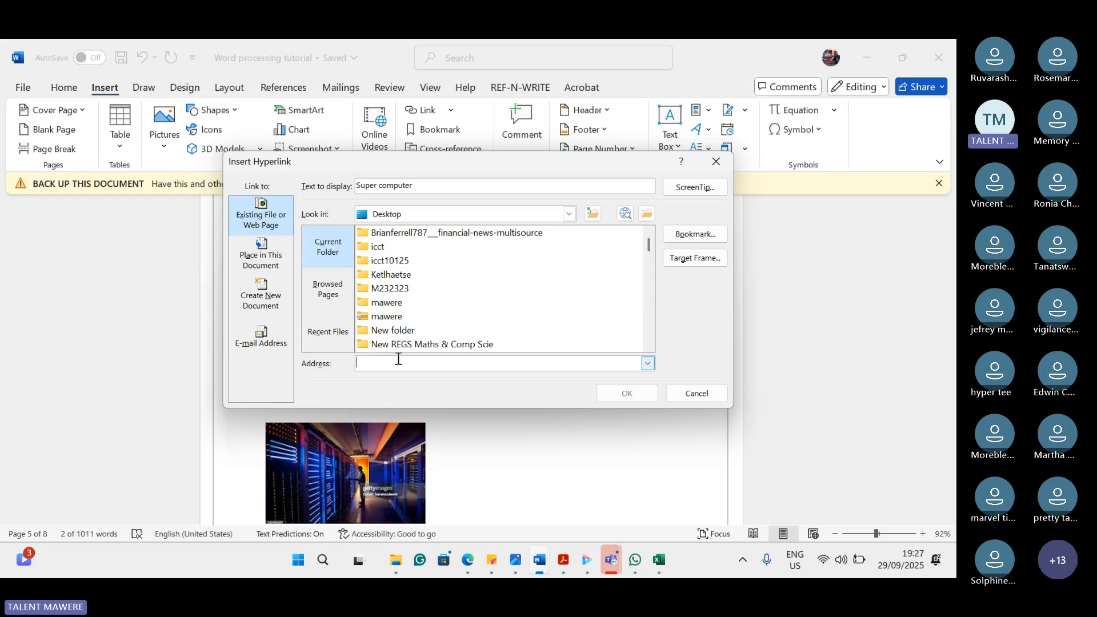
pyautogui.hotkey('ctrl', 'v')
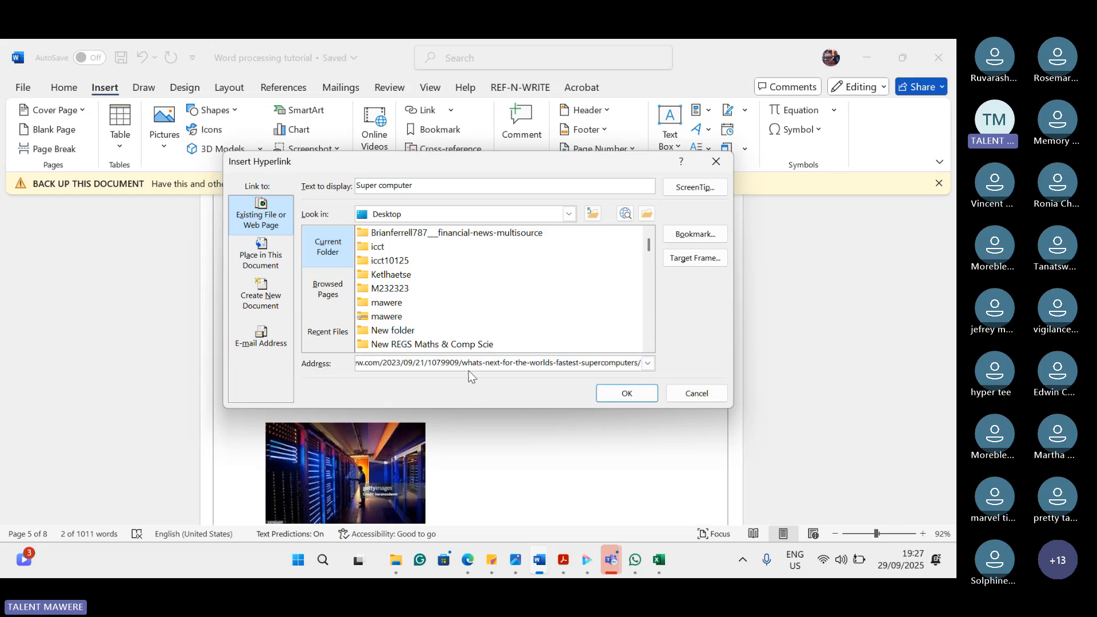
pyautogui.click(623, 399)
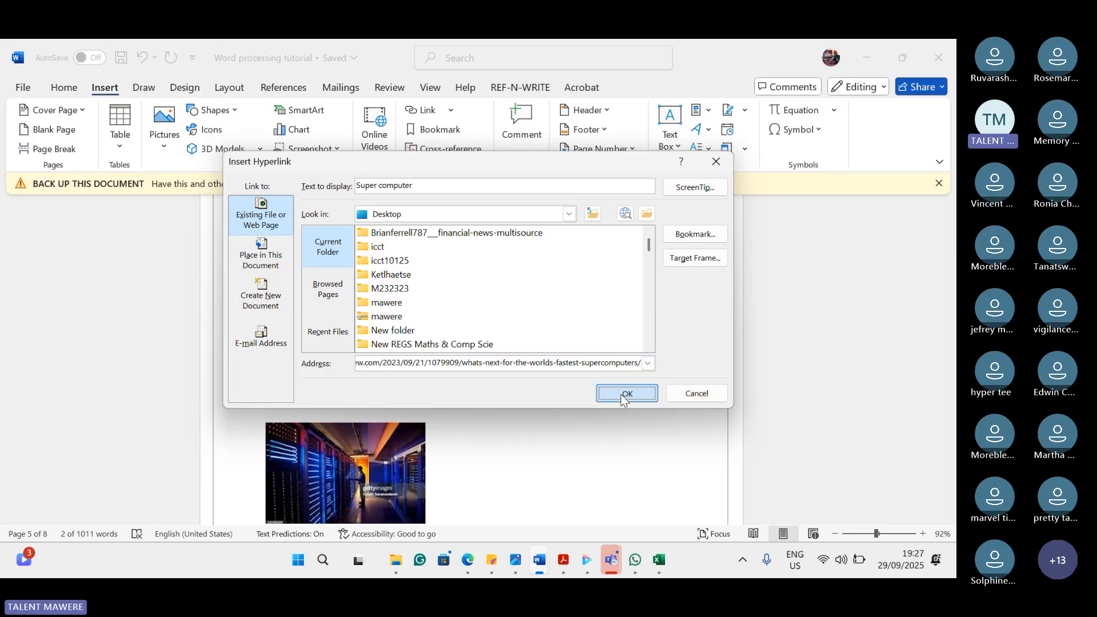
# Step: Follow the Figure 1 caption's hyperlink, view the supercomputer article it opens, and return to the Word document
pyautogui.moveTo(338, 391)
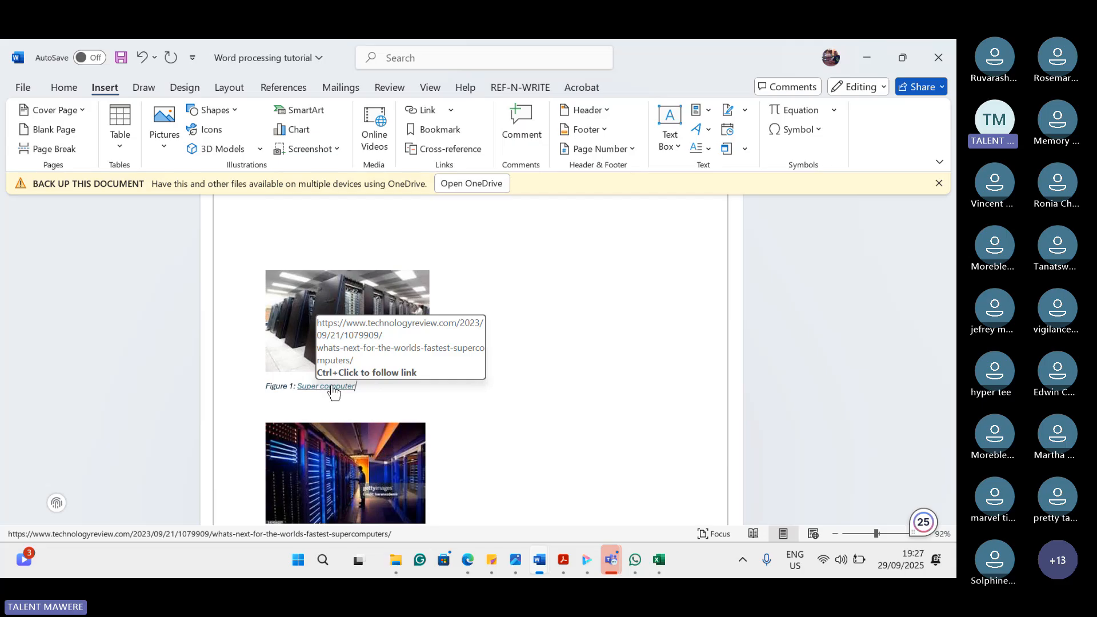
pyautogui.keyDown('ctrl'); pyautogui.click(332, 388); pyautogui.keyUp('ctrl')
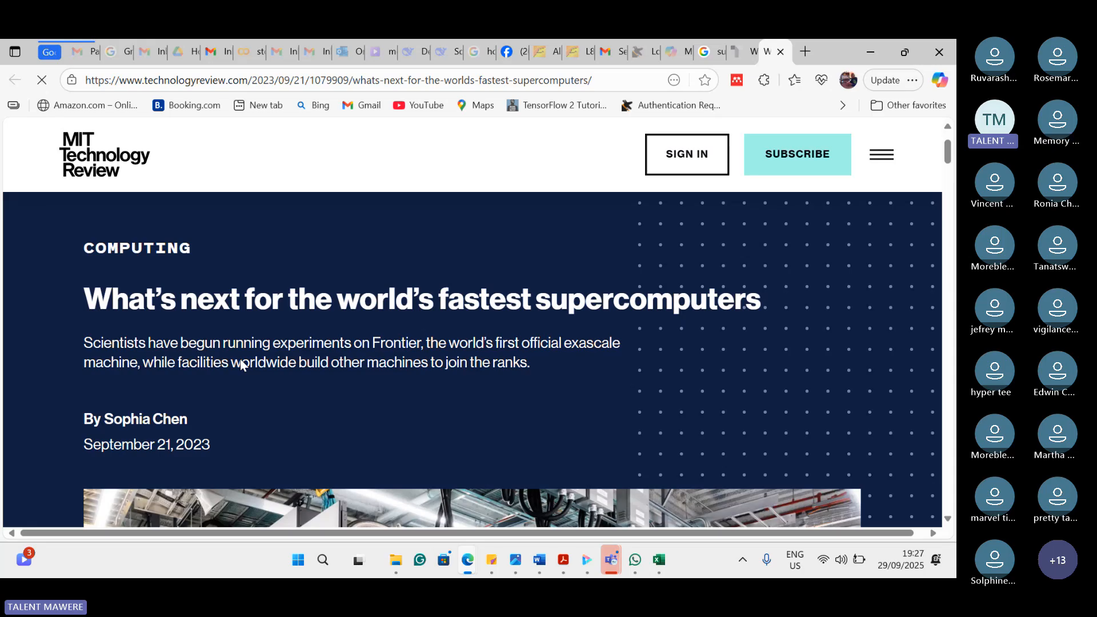
pyautogui.scroll(-5, 241, 365)
pyautogui.scroll(5, 240, 358)
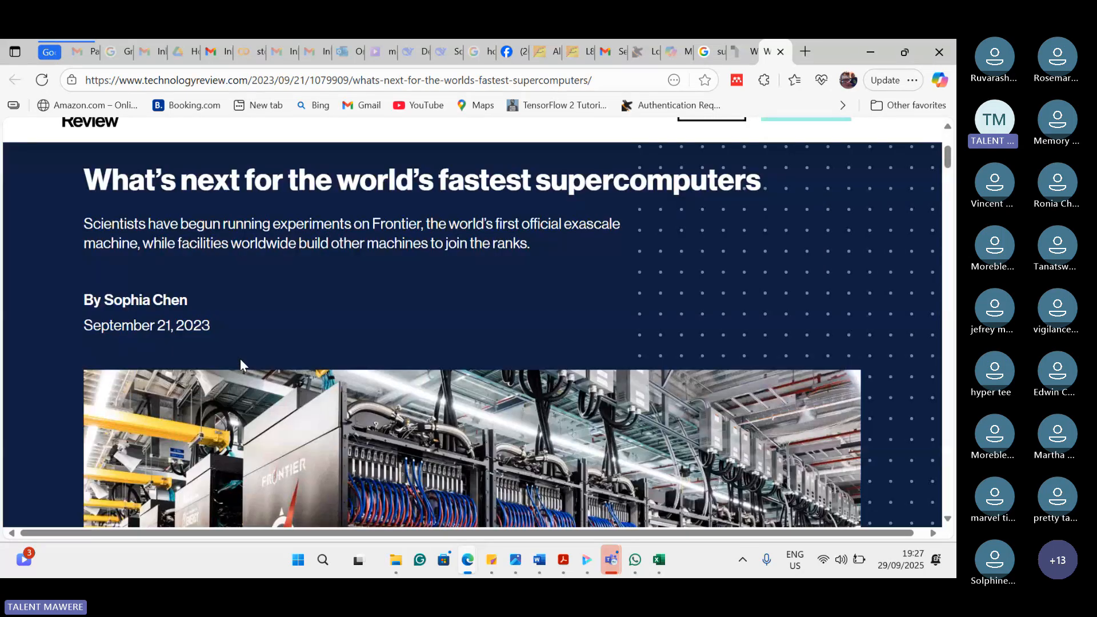
pyautogui.scroll(-5, 508, 268)
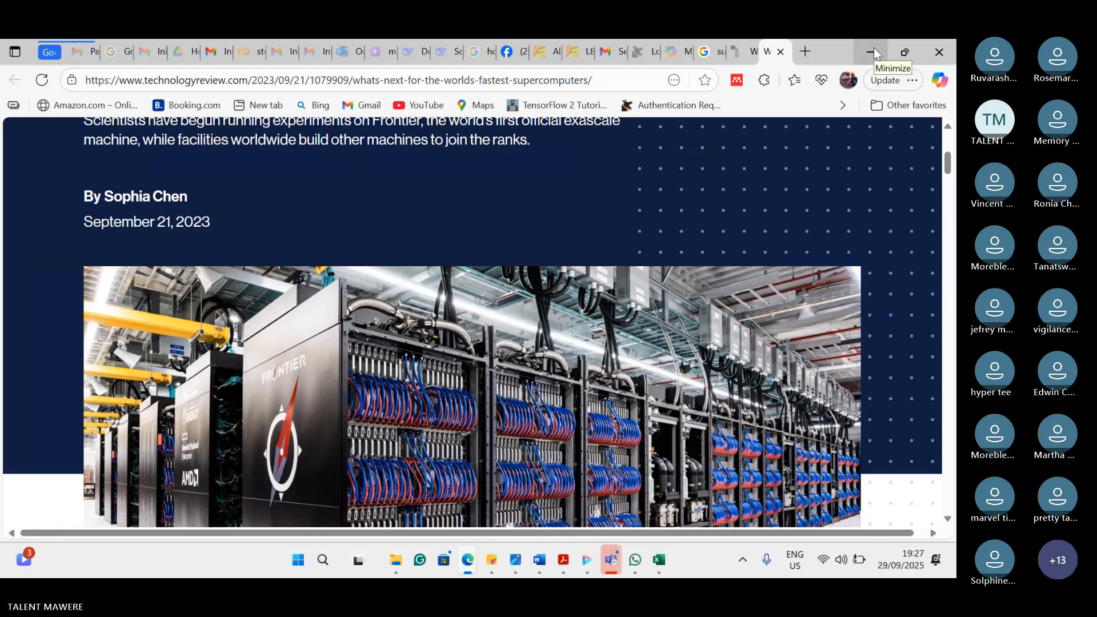
pyautogui.click(875, 53)
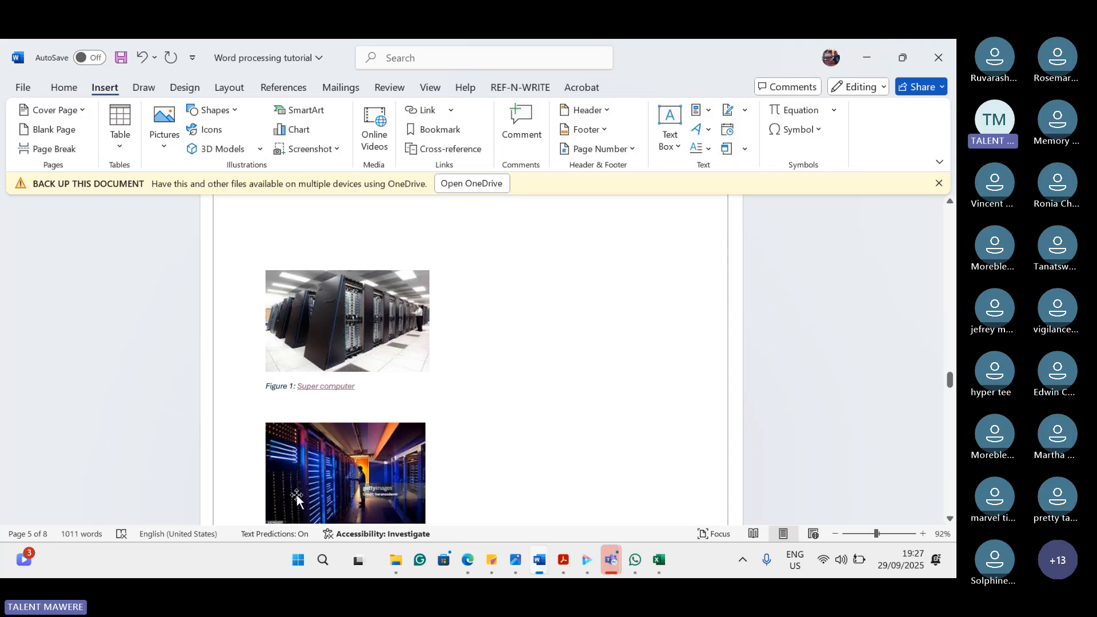
# Step: Look back through the document from the computer pictures and mail merge section to the "Bars in the Microsoft word environment" section
pyautogui.scroll(-5, 296, 495)
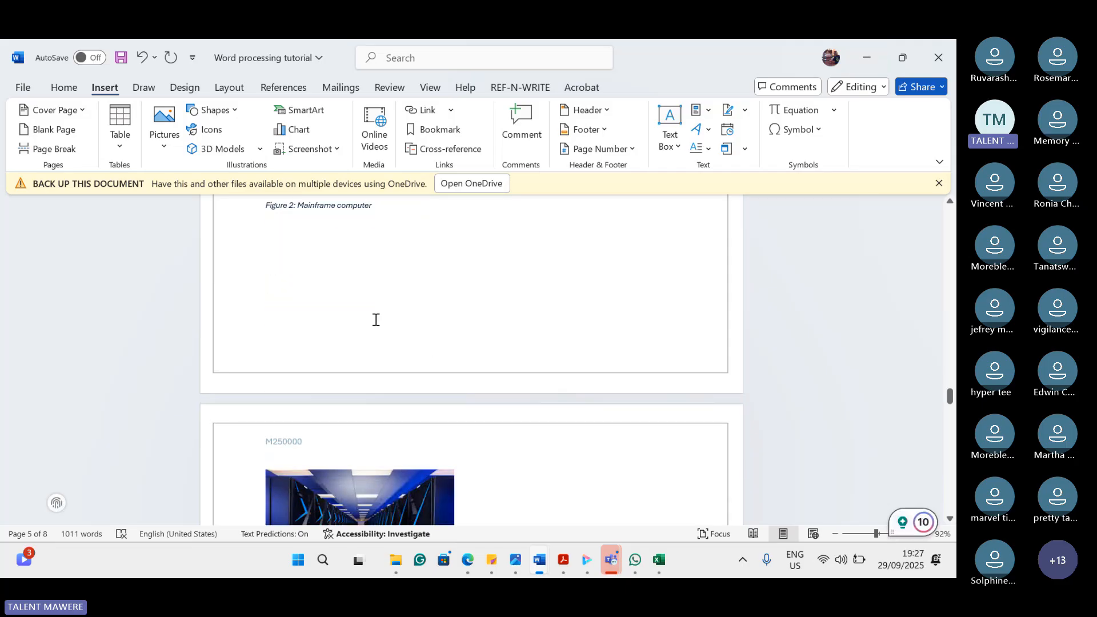
pyautogui.scroll(12, 376, 320)
pyautogui.scroll(10, 376, 320)
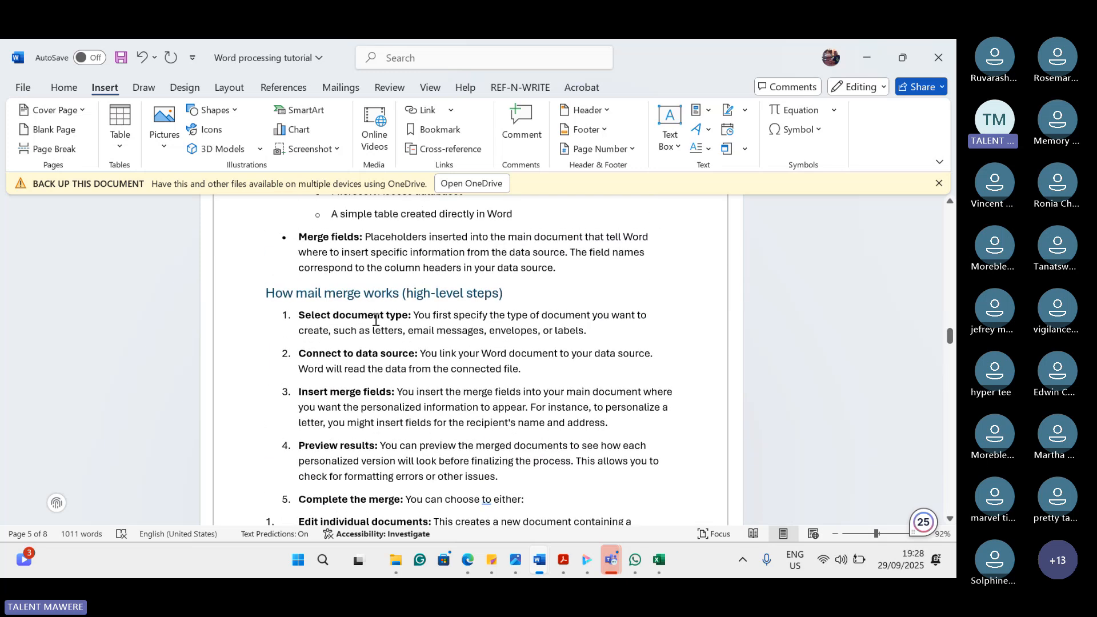
pyautogui.scroll(-10, 377, 320)
pyautogui.scroll(-8, 377, 320)
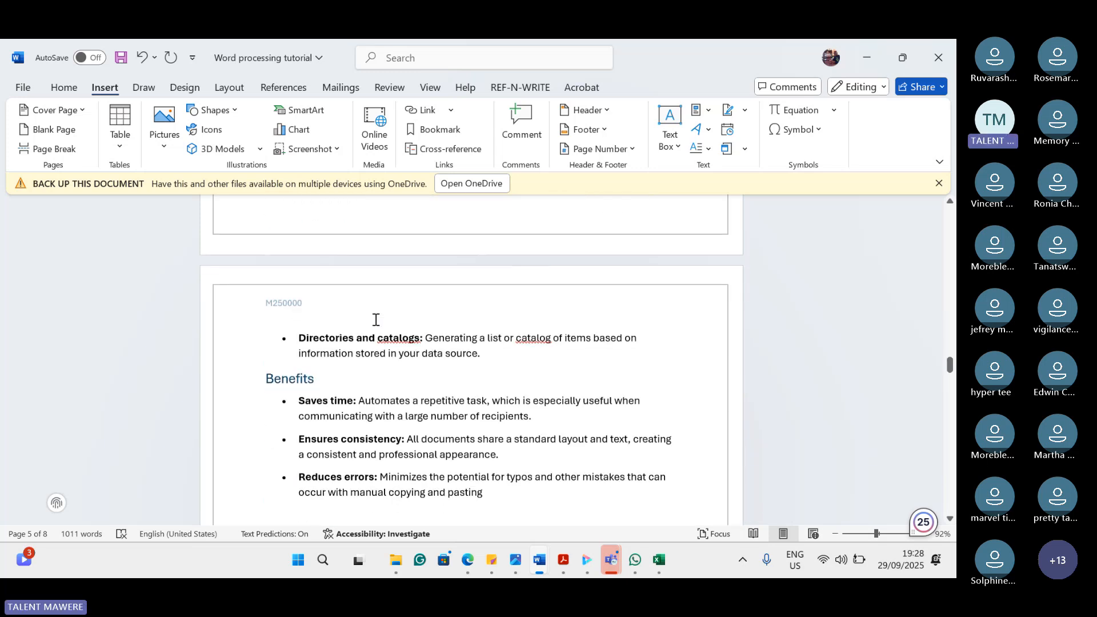
pyautogui.scroll(15, 377, 320)
pyautogui.scroll(8, 376, 320)
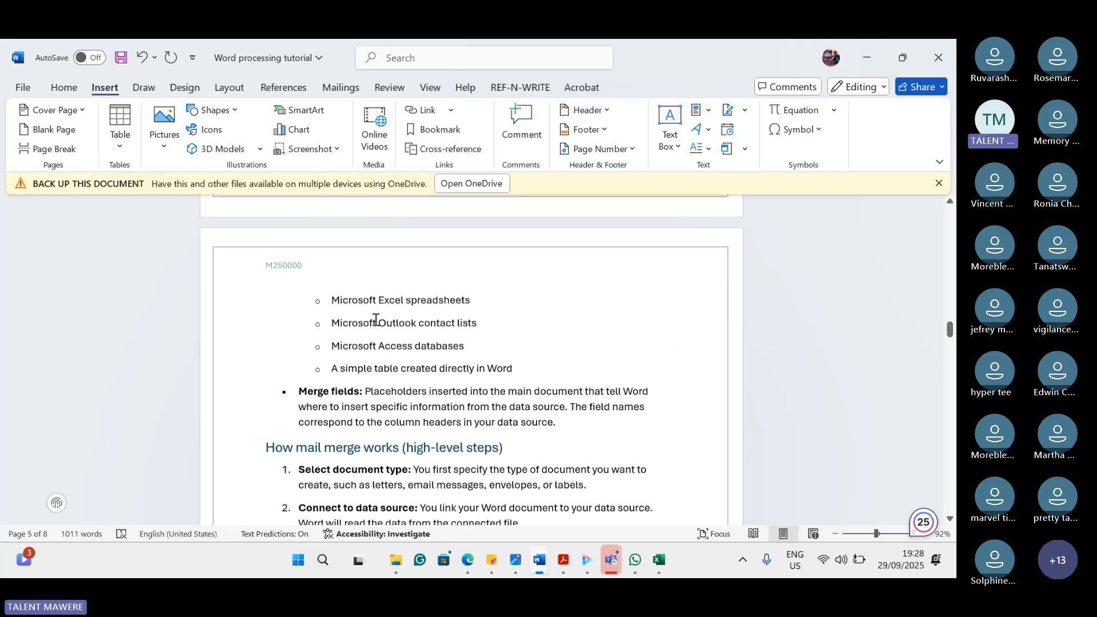
pyautogui.scroll(10, 376, 320)
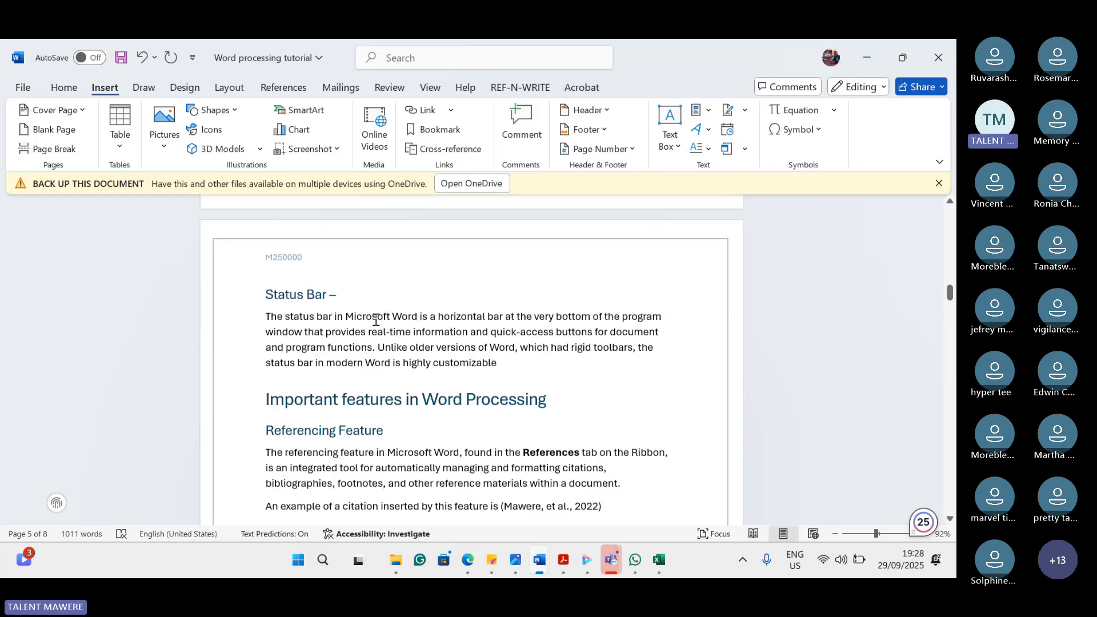
pyautogui.scroll(7, 376, 320)
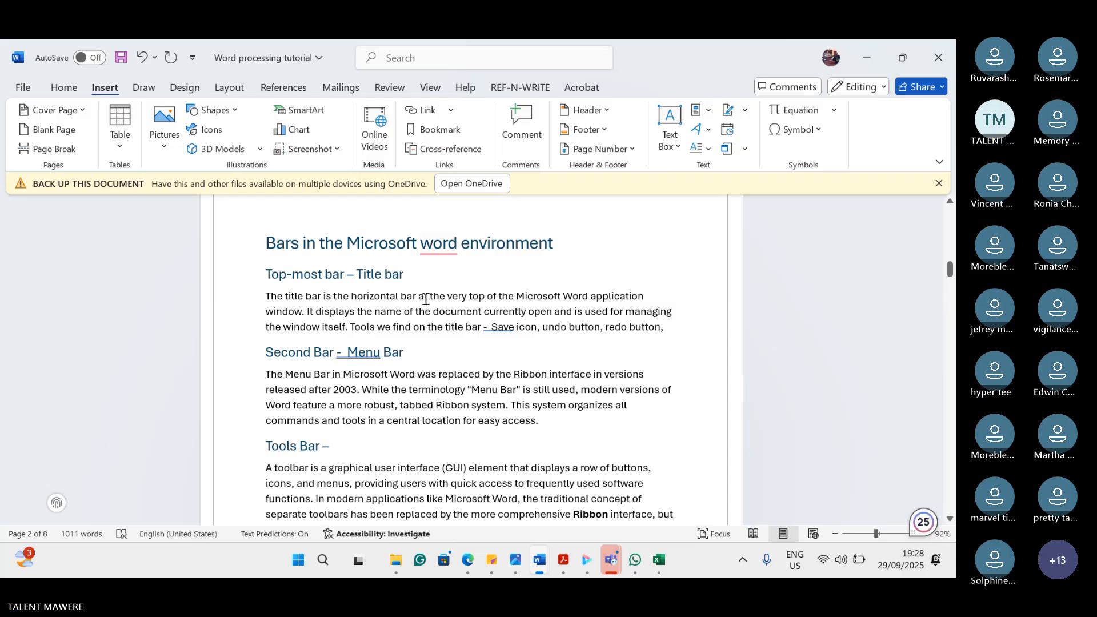
pyautogui.scroll(5, 430, 207)
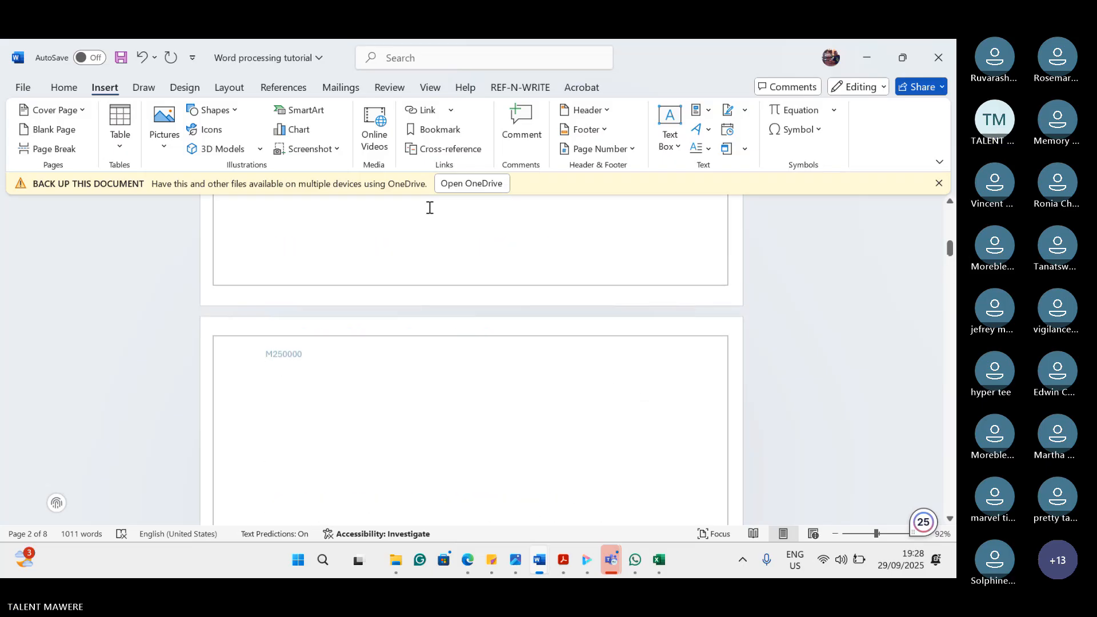
pyautogui.scroll(-8, 430, 207)
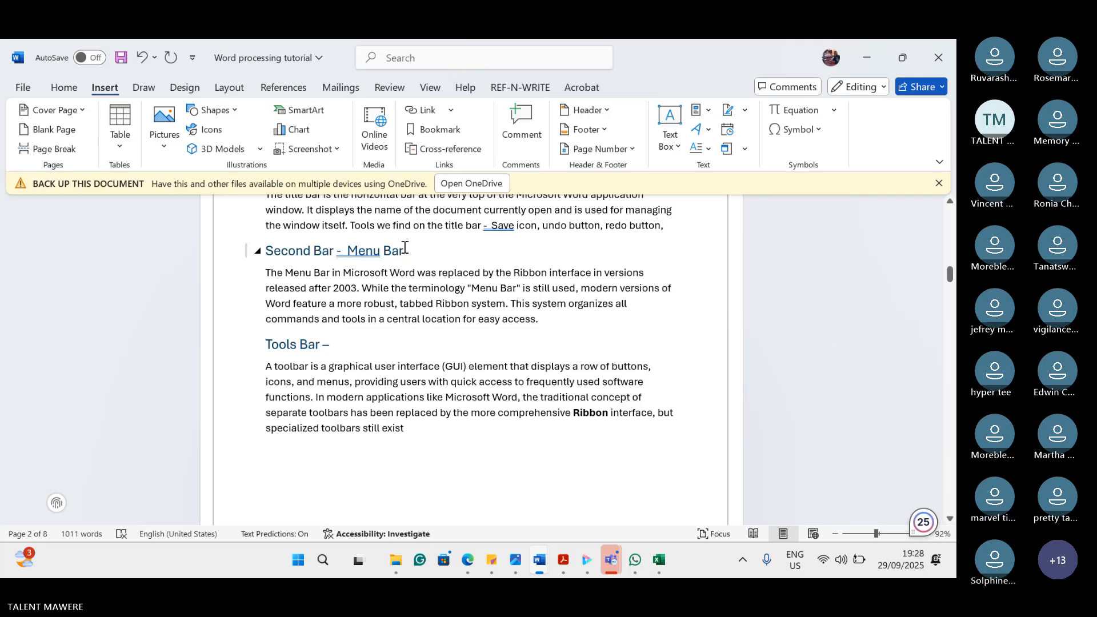
pyautogui.scroll(3, 404, 247)
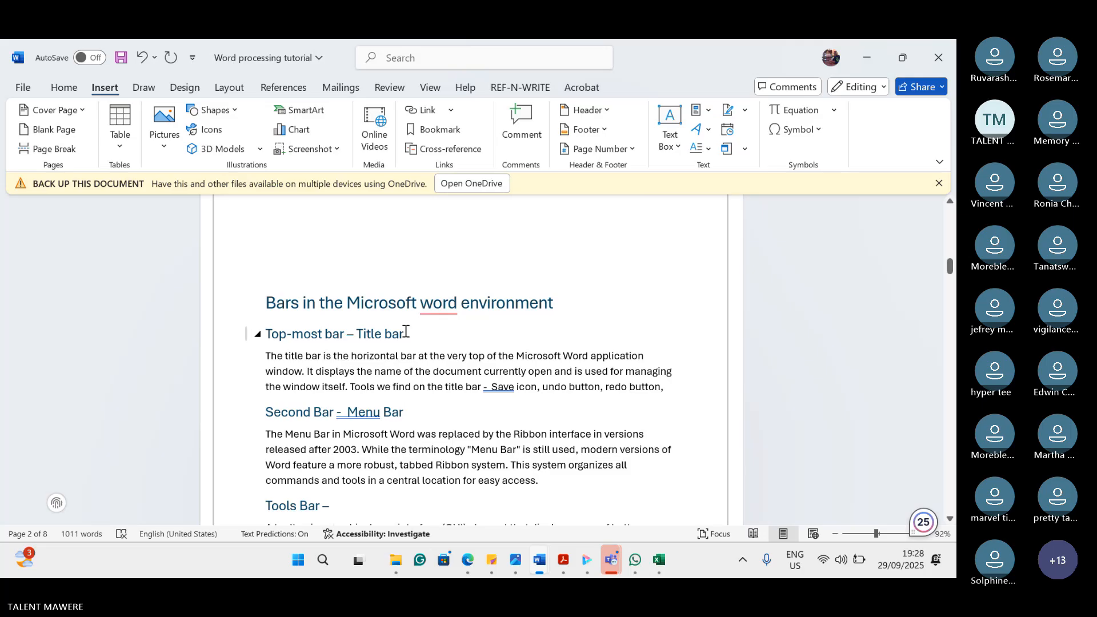
# Step: Select the "Top-most bar – Title bar" heading, search the commands for "foo", and insert a footnote on the heading
pyautogui.click(267, 312)
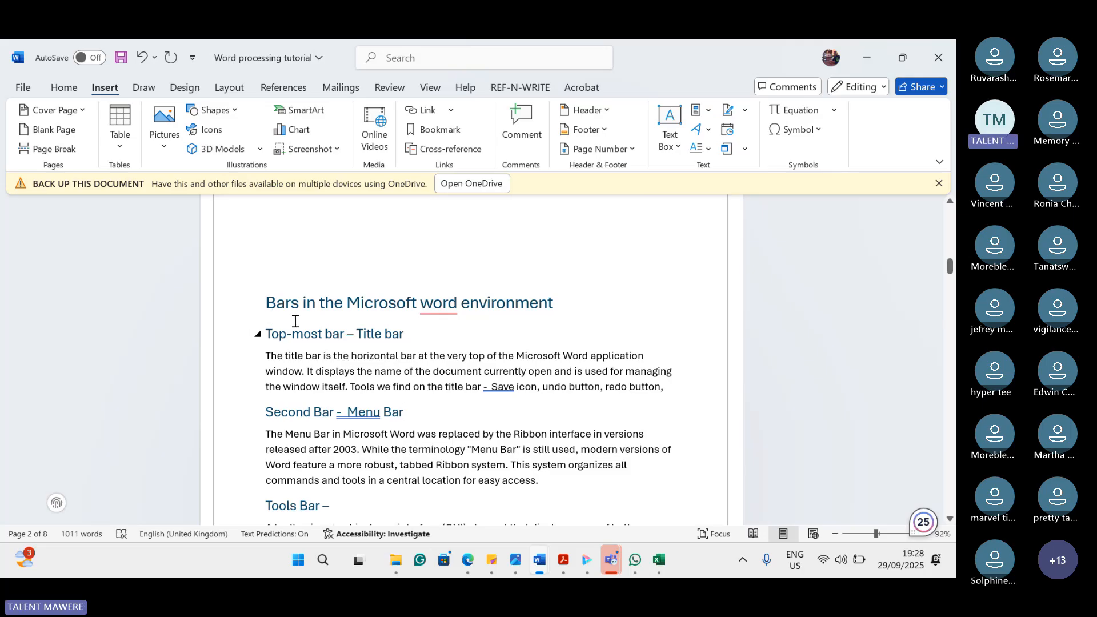
pyautogui.click(267, 334)
pyautogui.moveTo(266, 334); pyautogui.dragTo(402, 340)
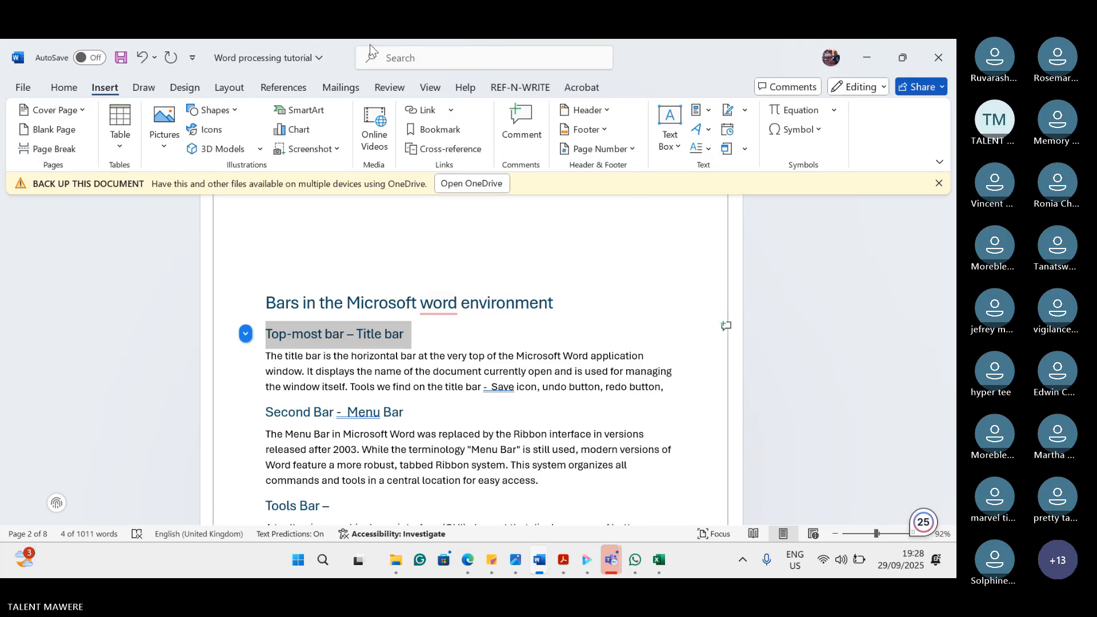
pyautogui.click(411, 61)
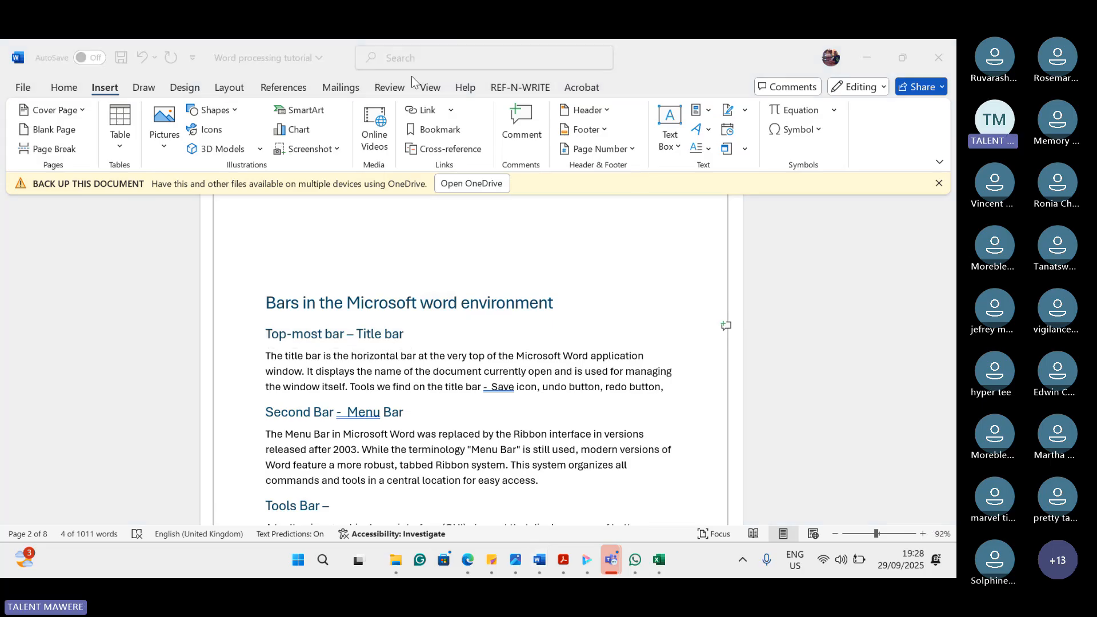
pyautogui.click(784, 50)
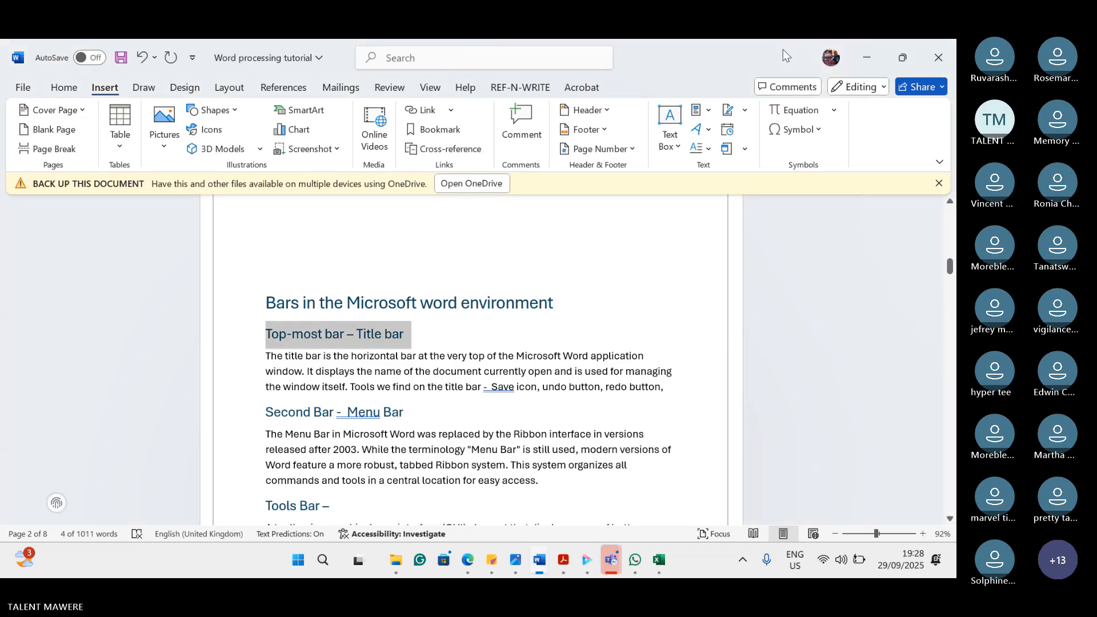
pyautogui.scroll(1, 544, 223)
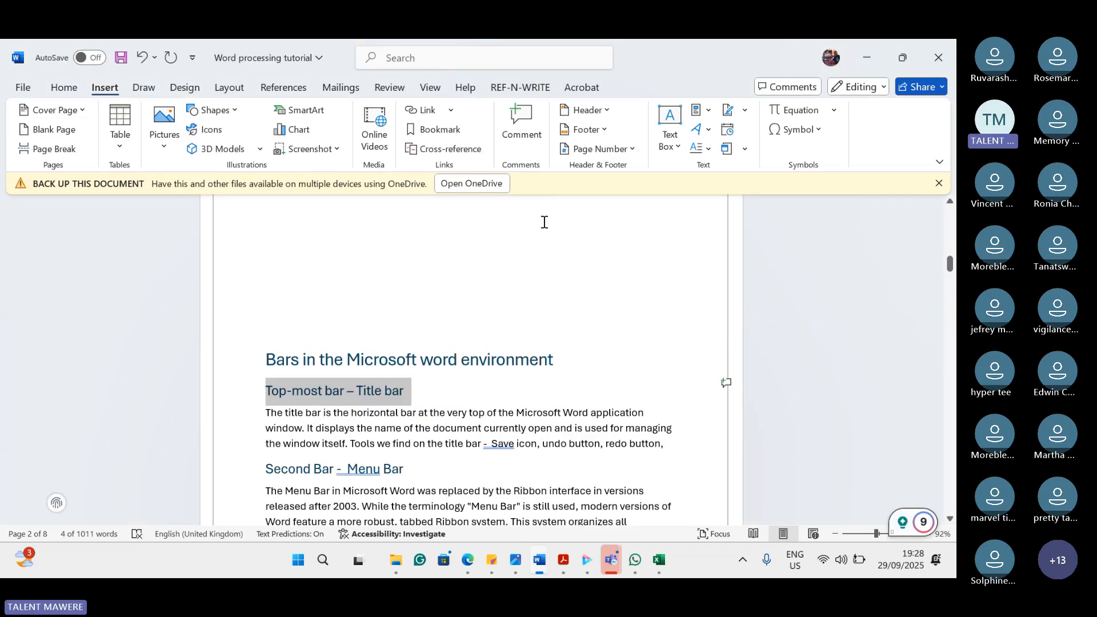
pyautogui.click(372, 60)
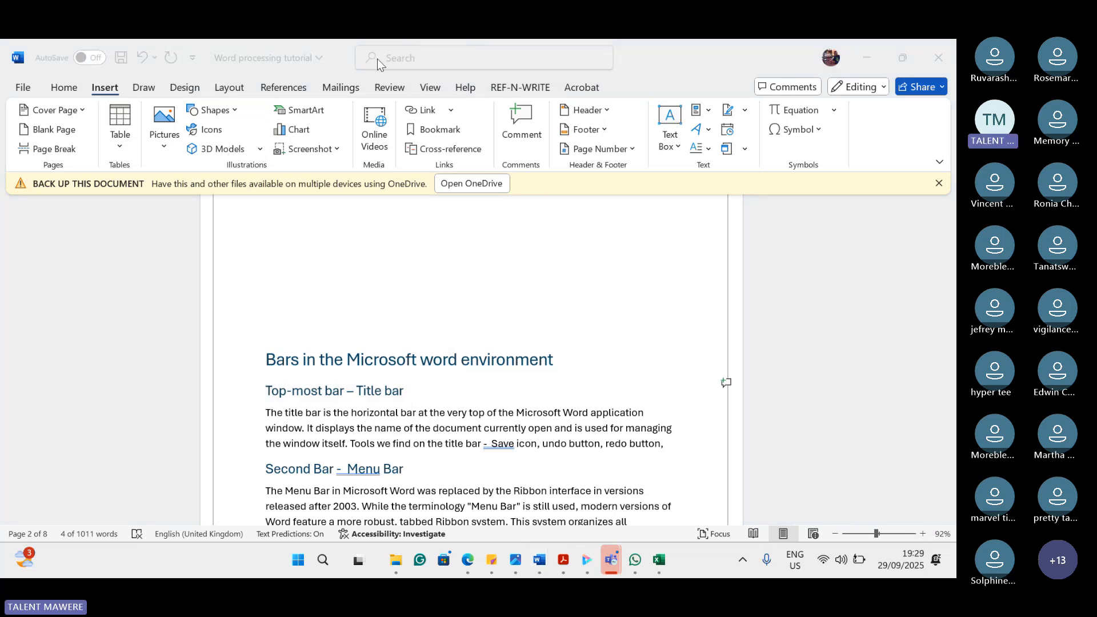
pyautogui.click(374, 61)
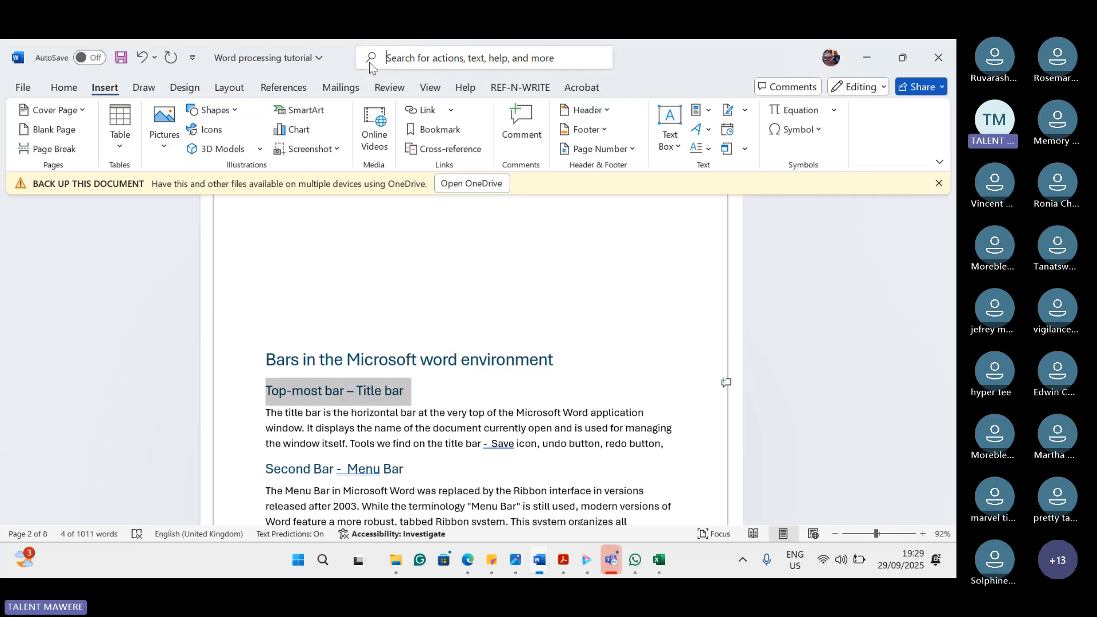
pyautogui.write('foo')
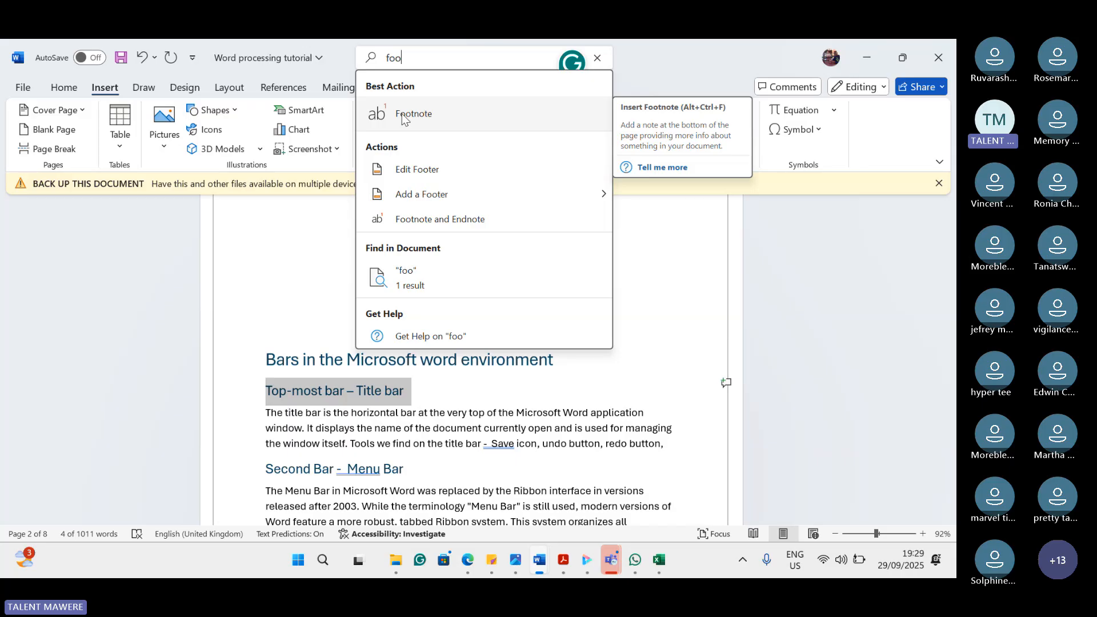
pyautogui.click(403, 116)
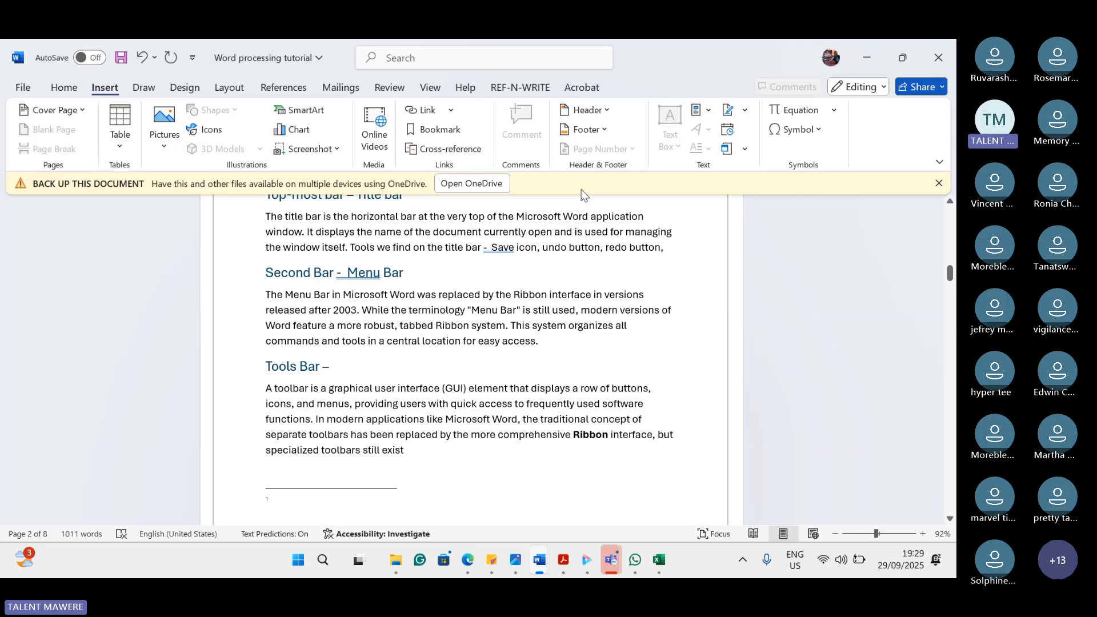
pyautogui.scroll(1, 405, 304)
pyautogui.scroll(1, 404, 305)
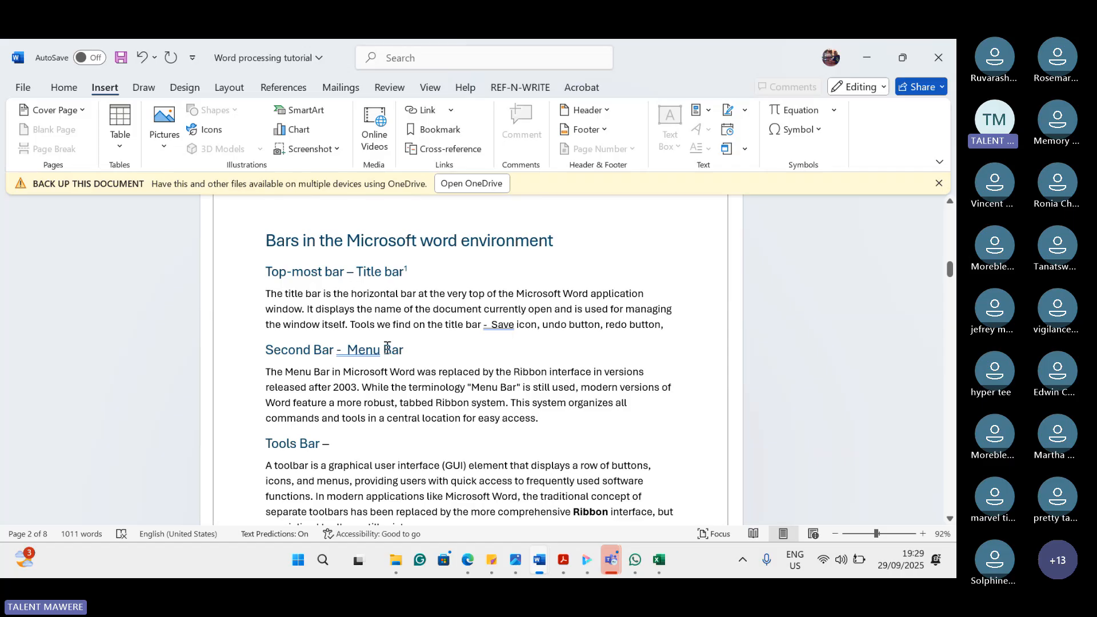
# Step: Enter "Nddmdm ekeklelelle elelle" as the first footnote's text and check it against the reference mark on the Title bar heading
pyautogui.scroll(-4, 387, 366)
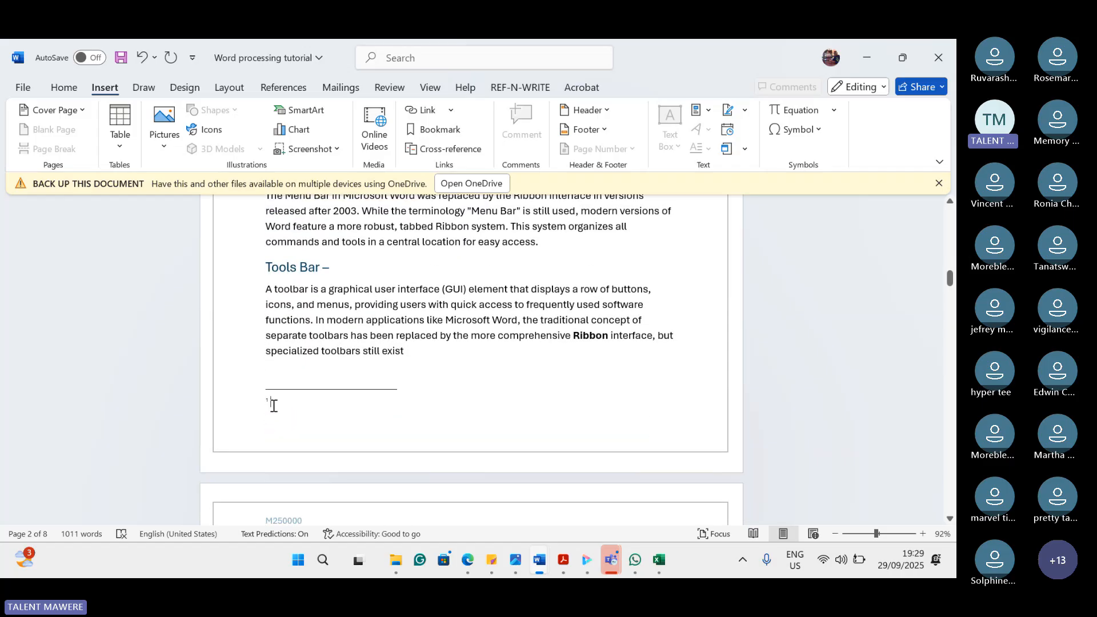
pyautogui.write('Nddmdm ekekl')
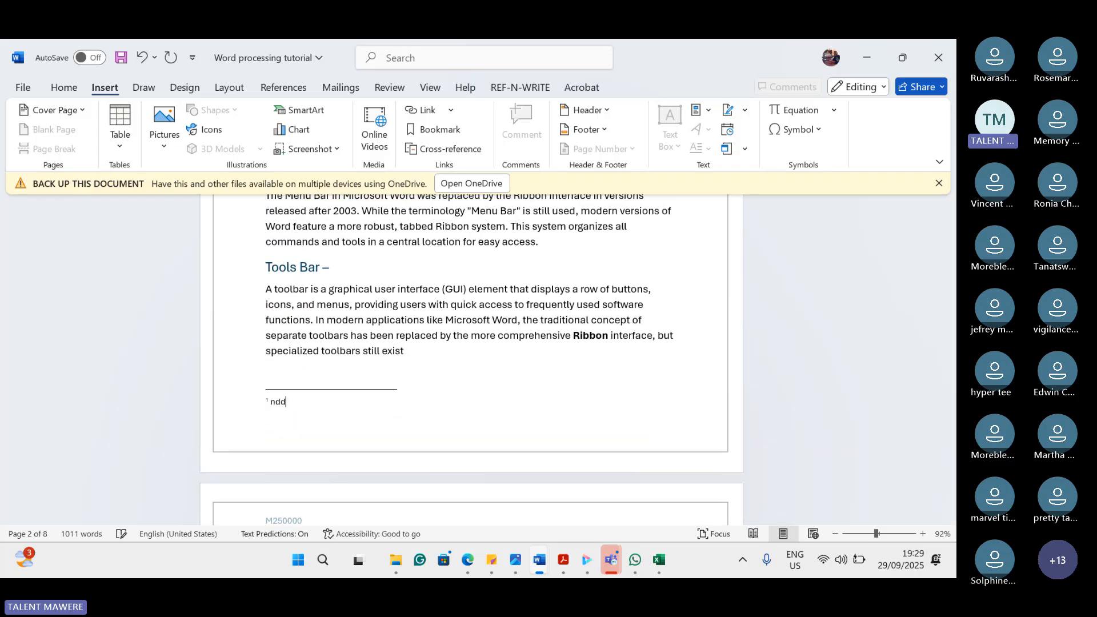
pyautogui.write('elelle elelle')
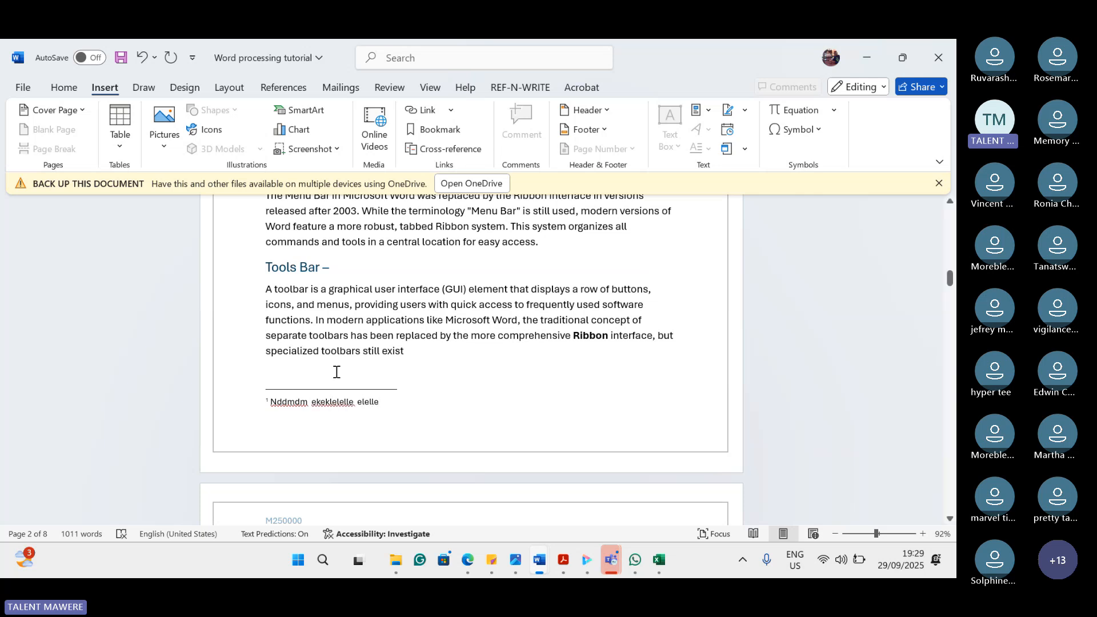
pyautogui.scroll(3, 385, 239)
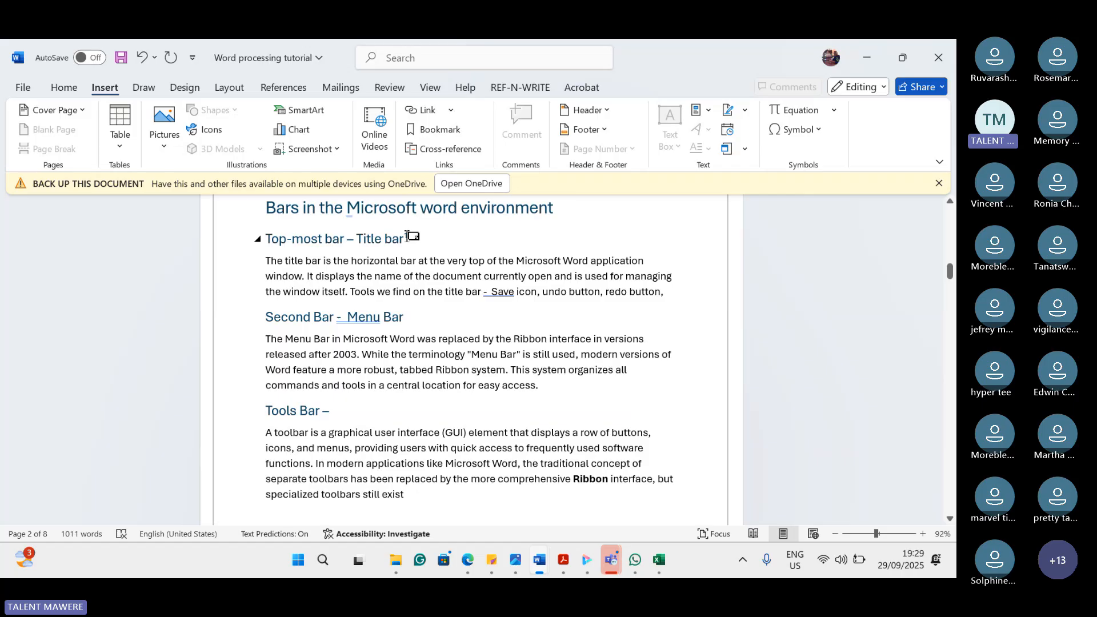
pyautogui.scroll(-3, 362, 469)
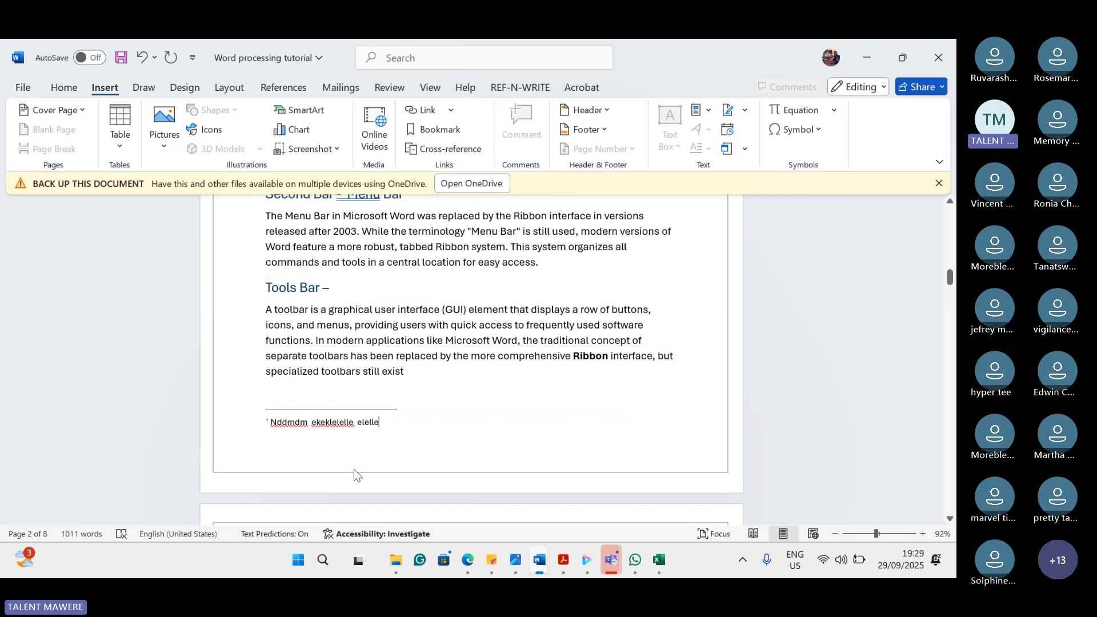
pyautogui.scroll(5, 414, 322)
pyautogui.scroll(2, 414, 321)
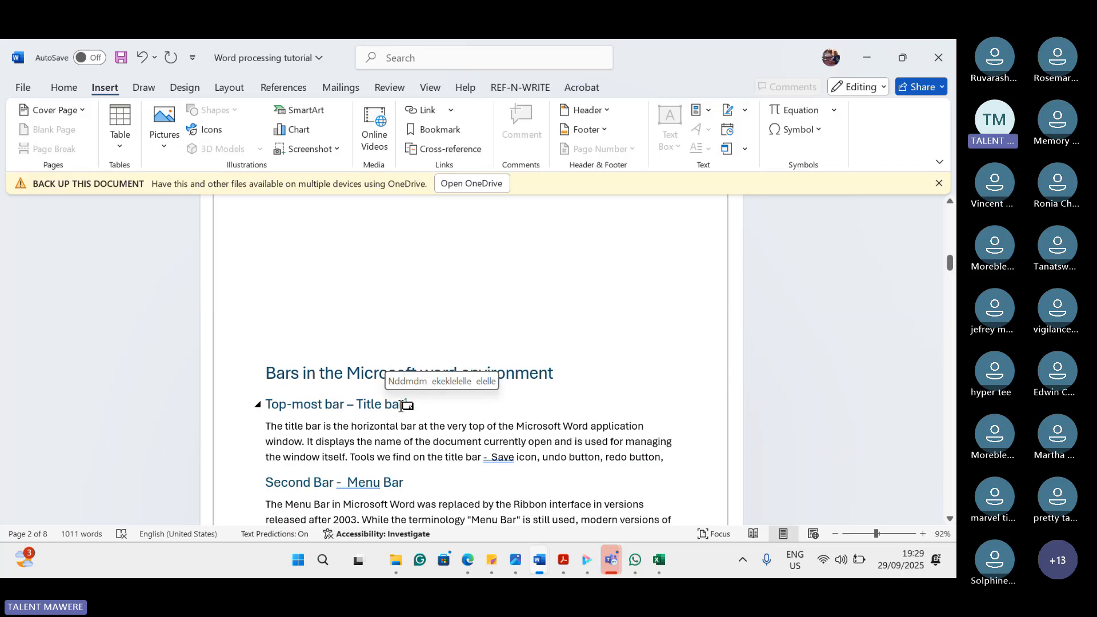
pyautogui.scroll(-5, 480, 396)
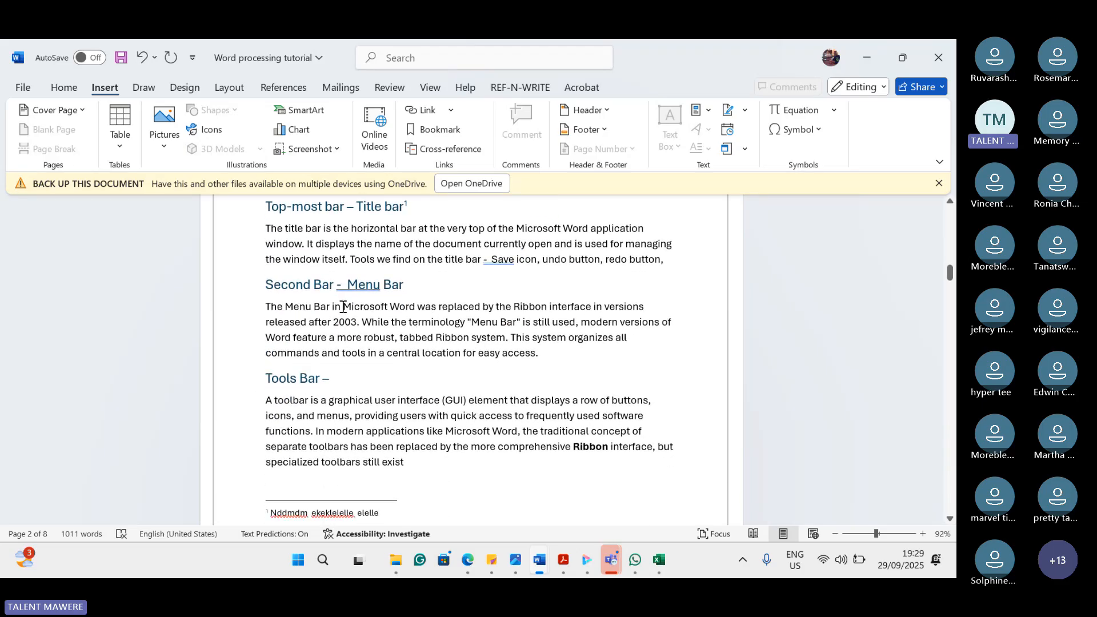
pyautogui.moveTo(347, 308); pyautogui.dragTo(410, 301)
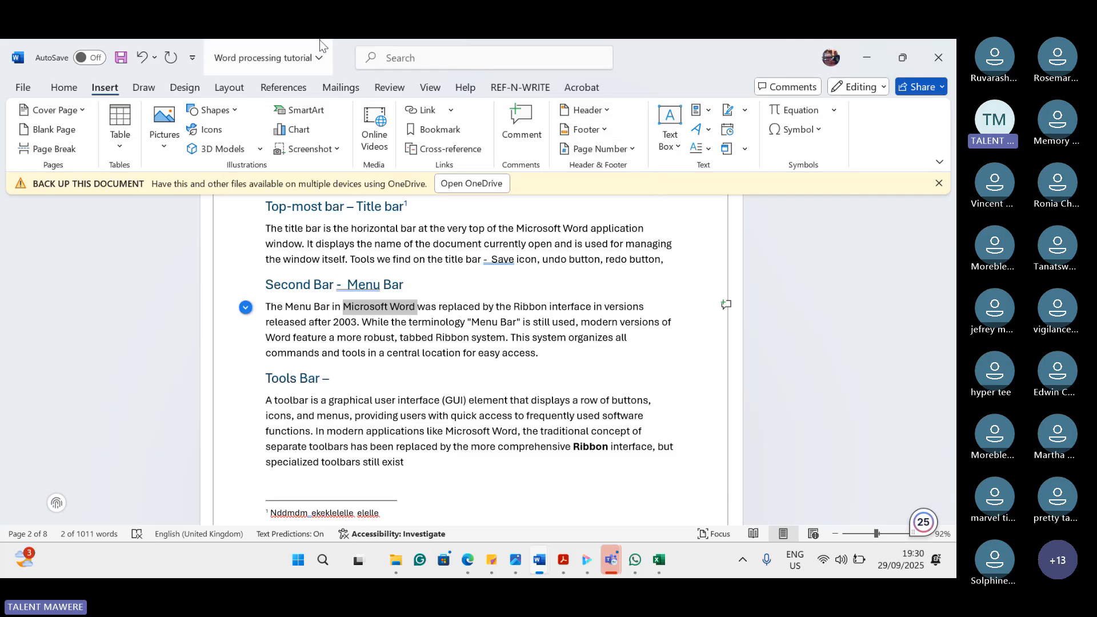
pyautogui.click(370, 59)
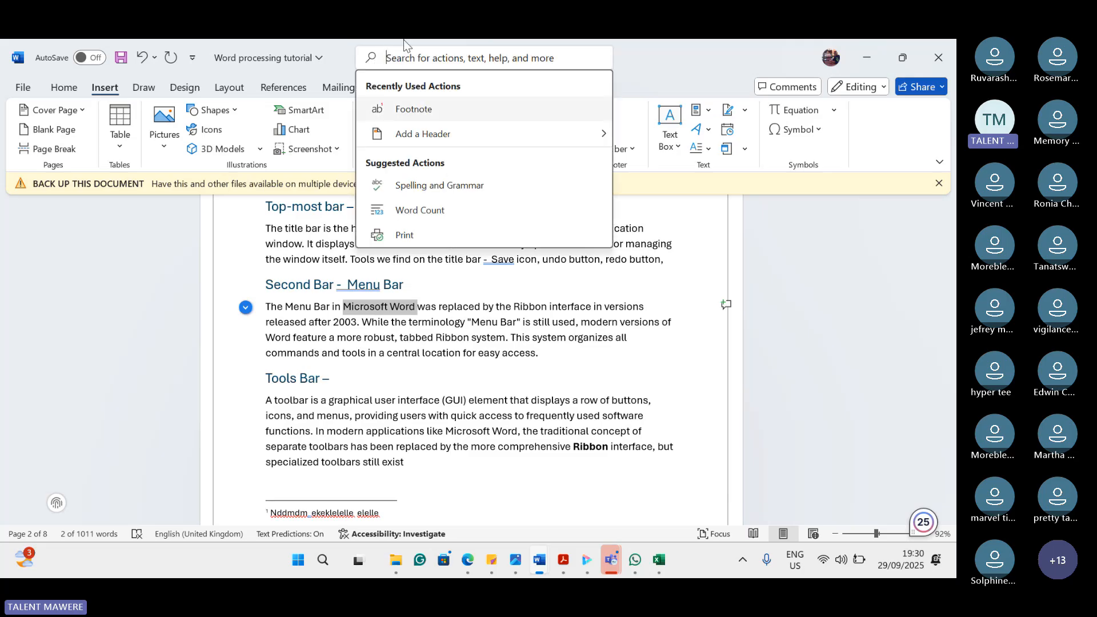
pyautogui.click(347, 46)
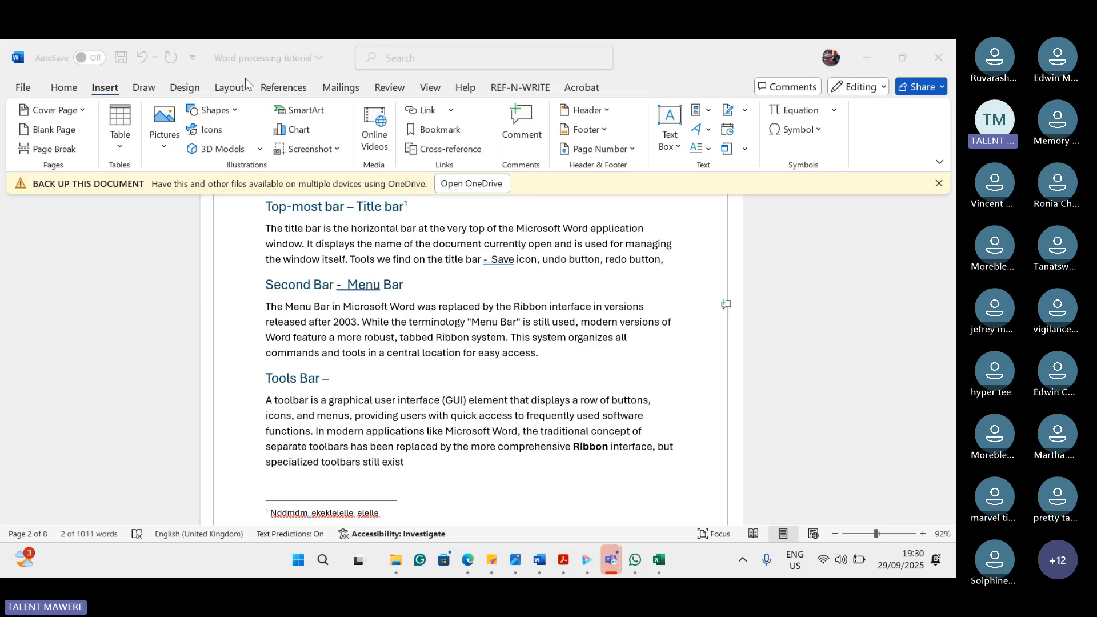
pyautogui.click(747, 177)
pyautogui.doubleClick(679, 268)
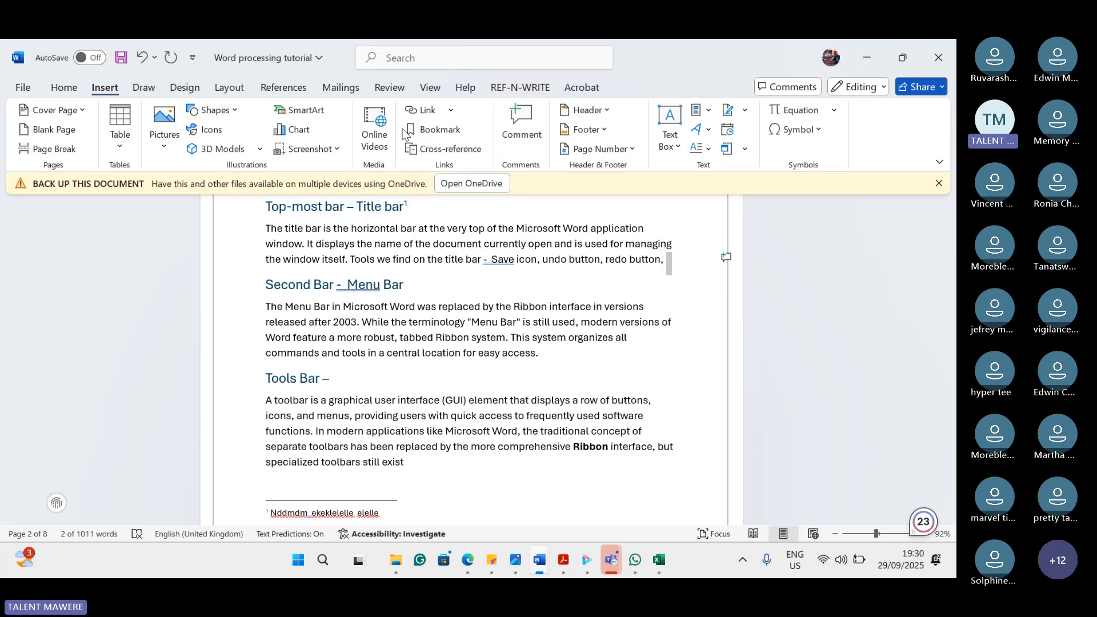
# Step: Try to add a footnote to "Microsoft Word" in the title bar paragraph using the Next Footnote command
pyautogui.click(297, 91)
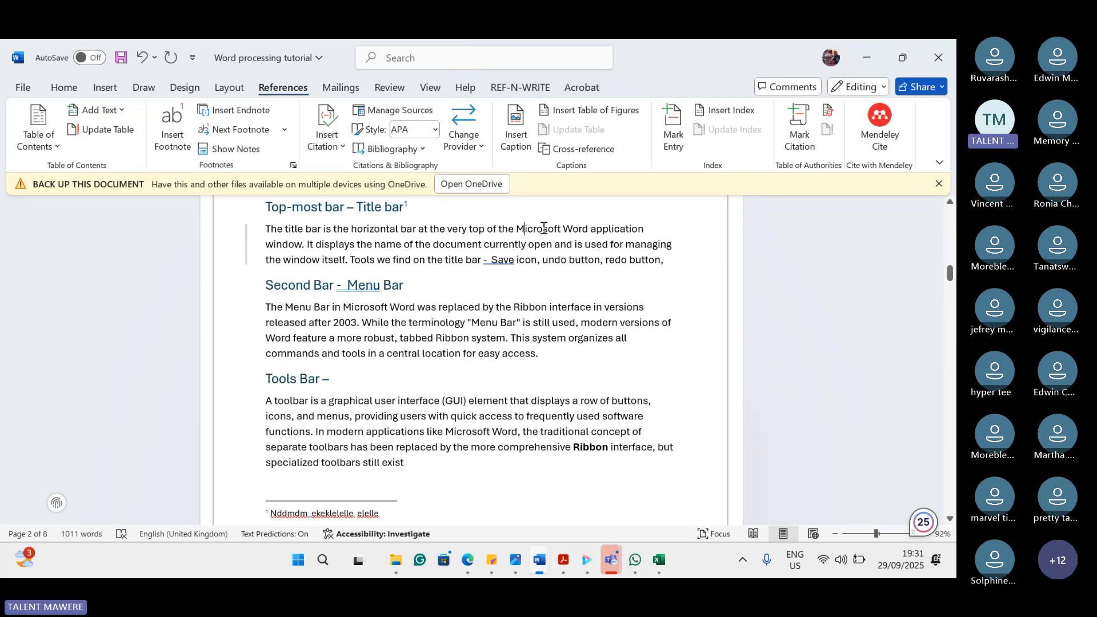
pyautogui.moveTo(522, 230); pyautogui.dragTo(586, 230)
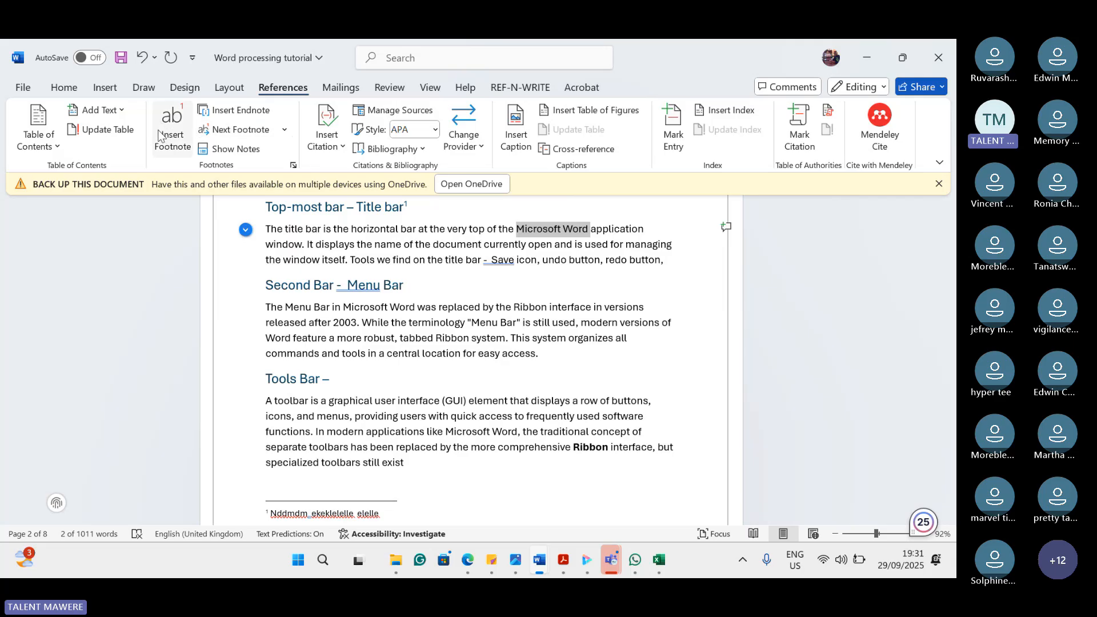
pyautogui.click(225, 130)
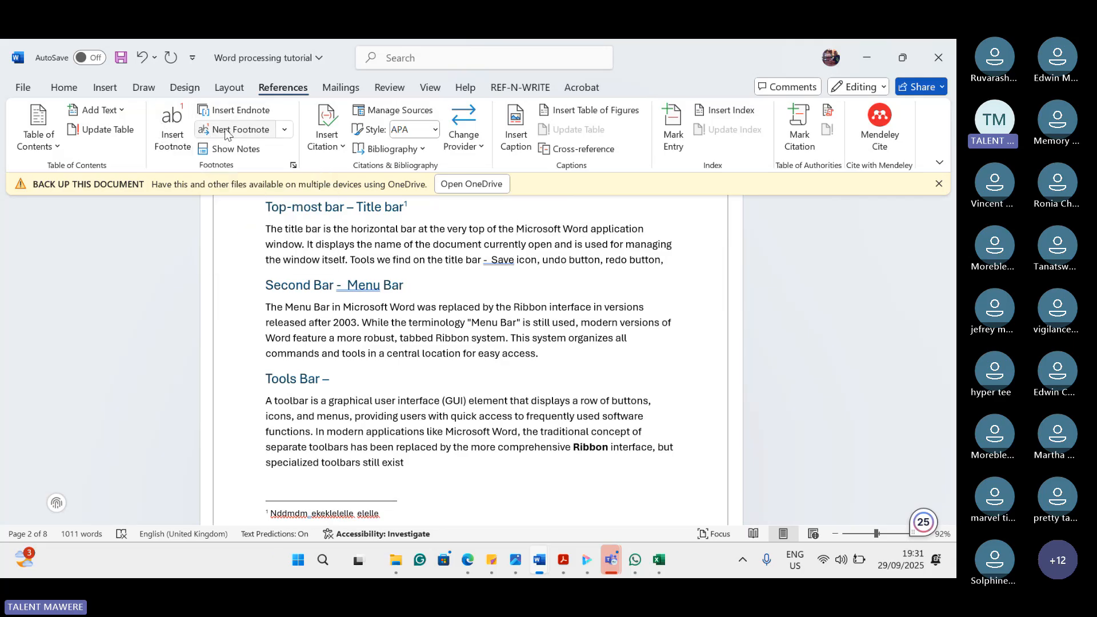
pyautogui.scroll(-4, 348, 355)
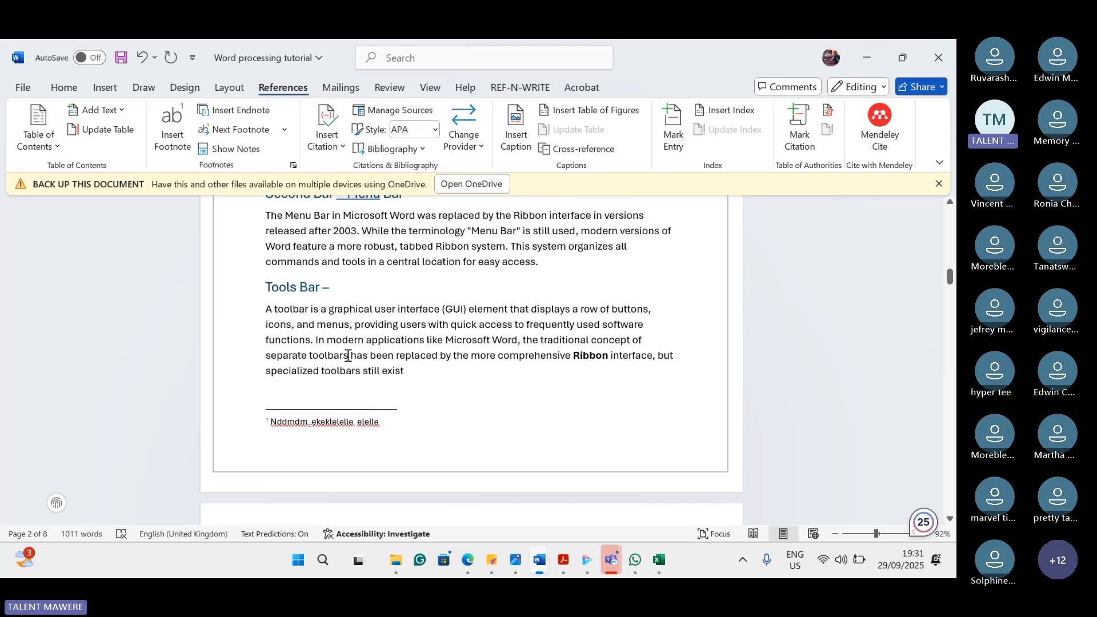
pyautogui.scroll(4, 348, 355)
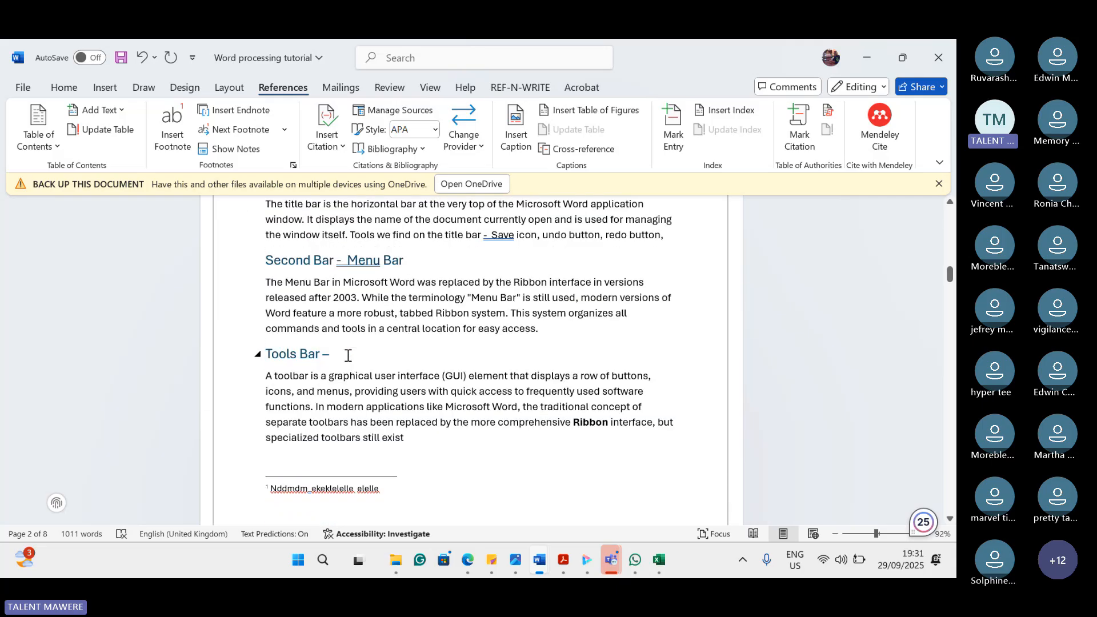
pyautogui.scroll(1, 348, 355)
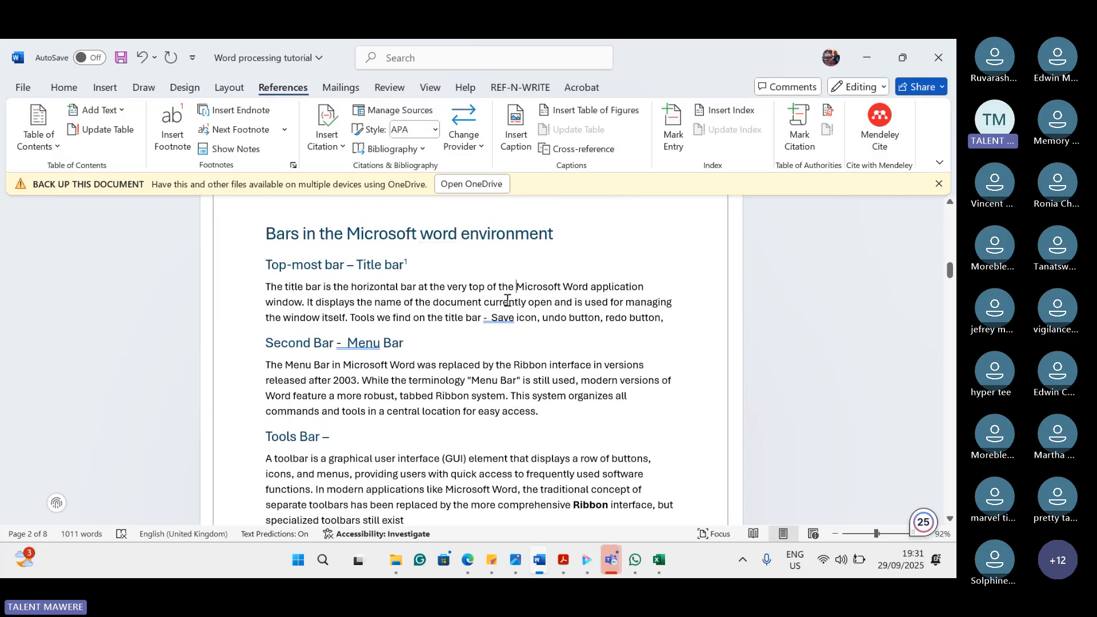
pyautogui.moveTo(517, 286); pyautogui.dragTo(589, 288)
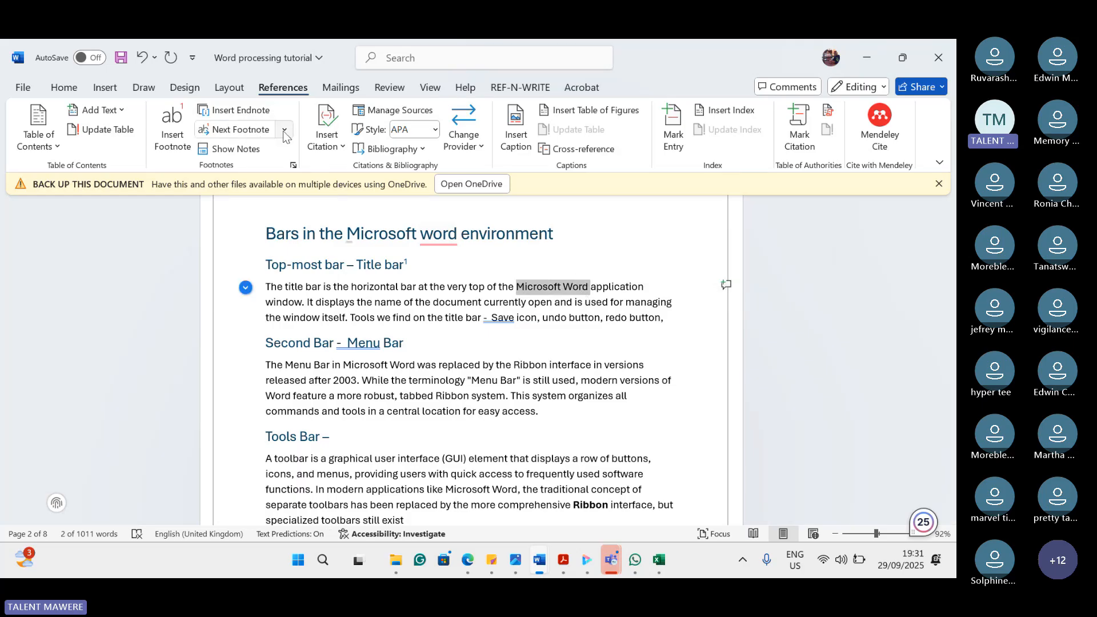
pyautogui.click(264, 133)
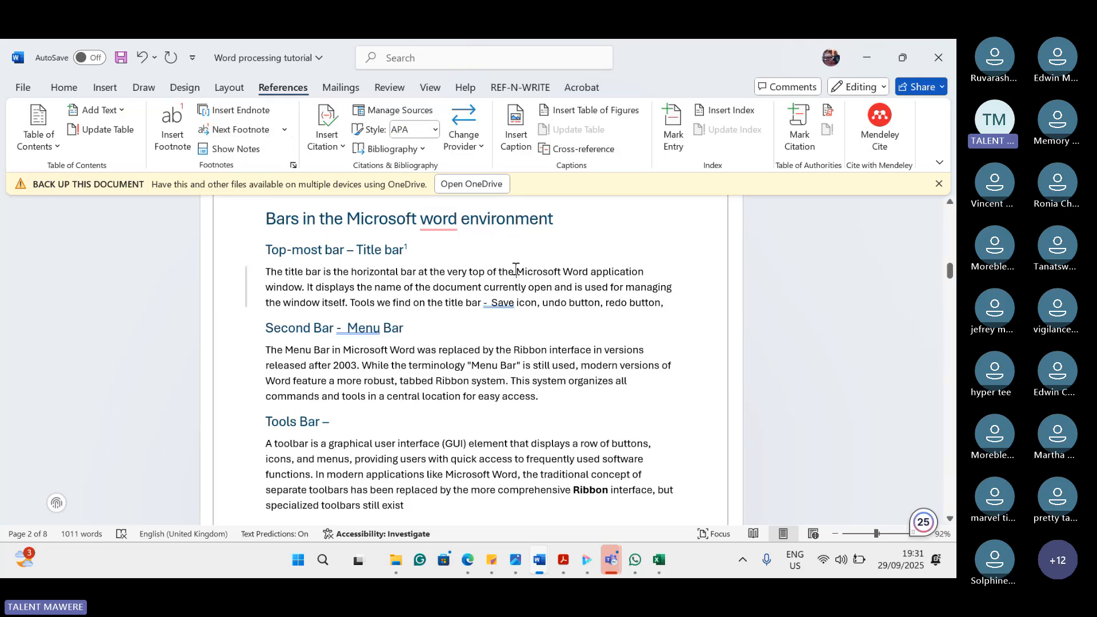
# Step: Insert a footnote on "Microsoft Word" in the title bar paragraph with the text "C dfmmmfmmfmf"
pyautogui.moveTo(516, 271)
pyautogui.mouseDown()
pyautogui.moveTo(575, 264)
pyautogui.moveTo(516, 271)
pyautogui.mouseUp()
pyautogui.click(580, 266)
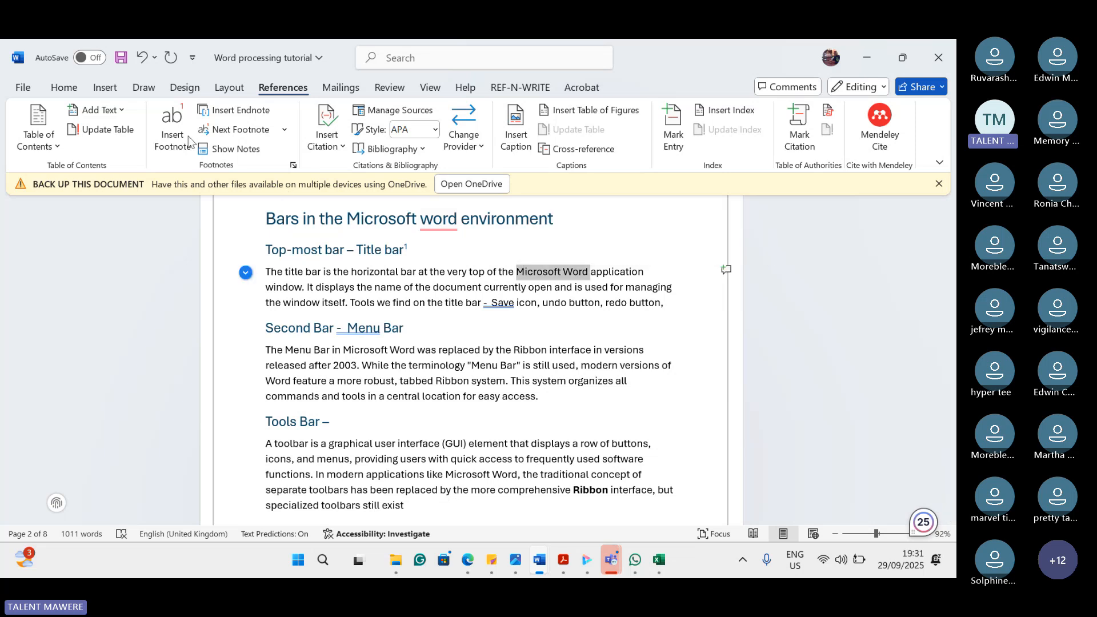
pyautogui.click(173, 131)
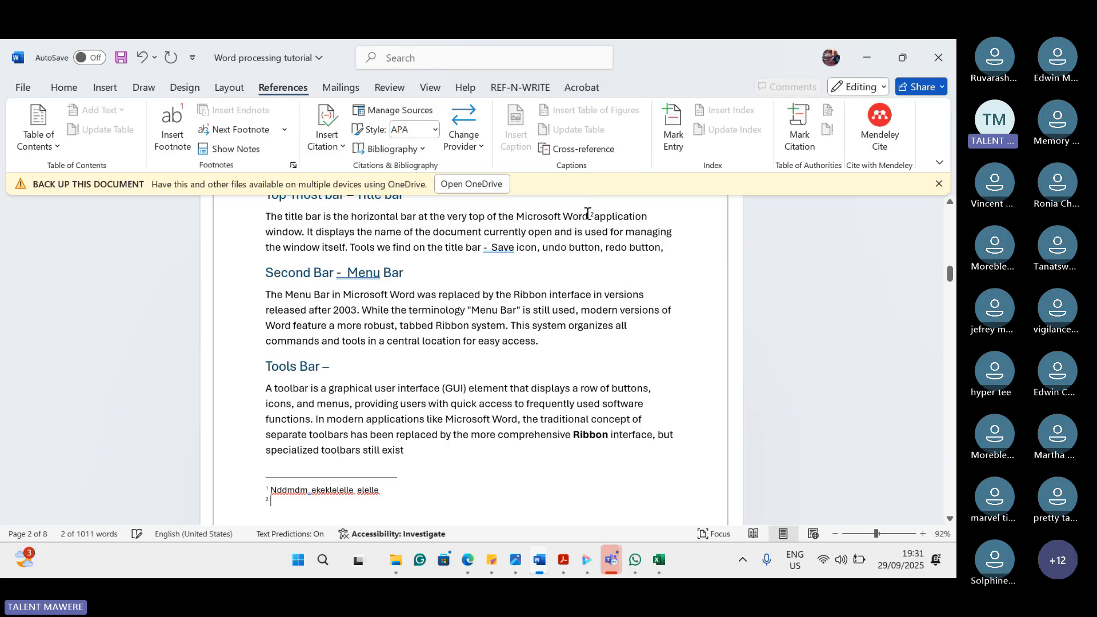
pyautogui.write('c')
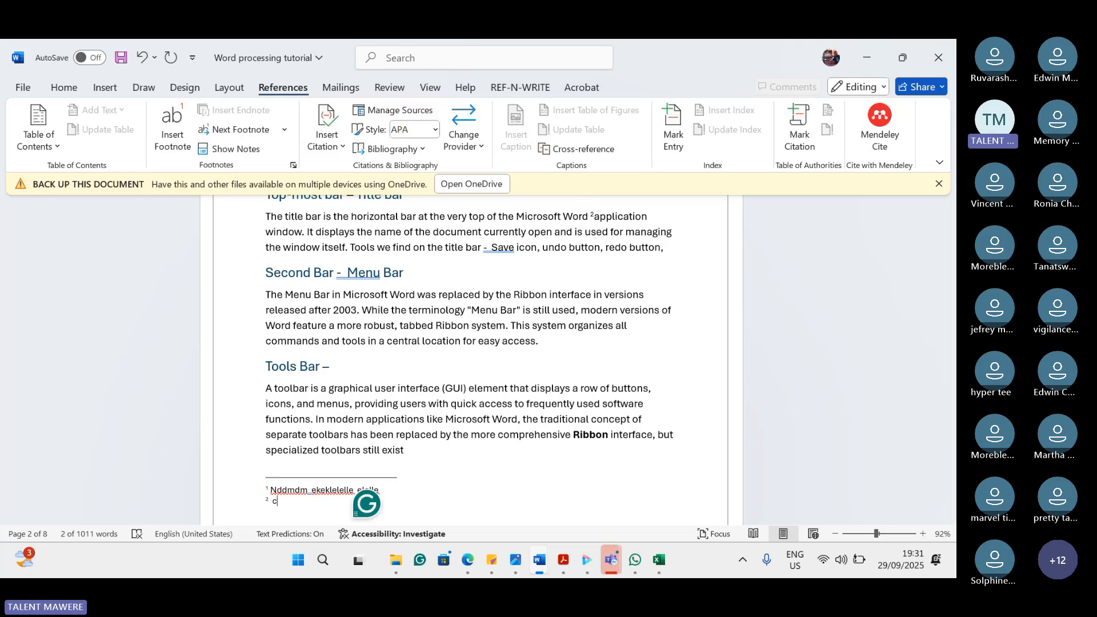
pyautogui.write('  dfmmmfmmfmf')
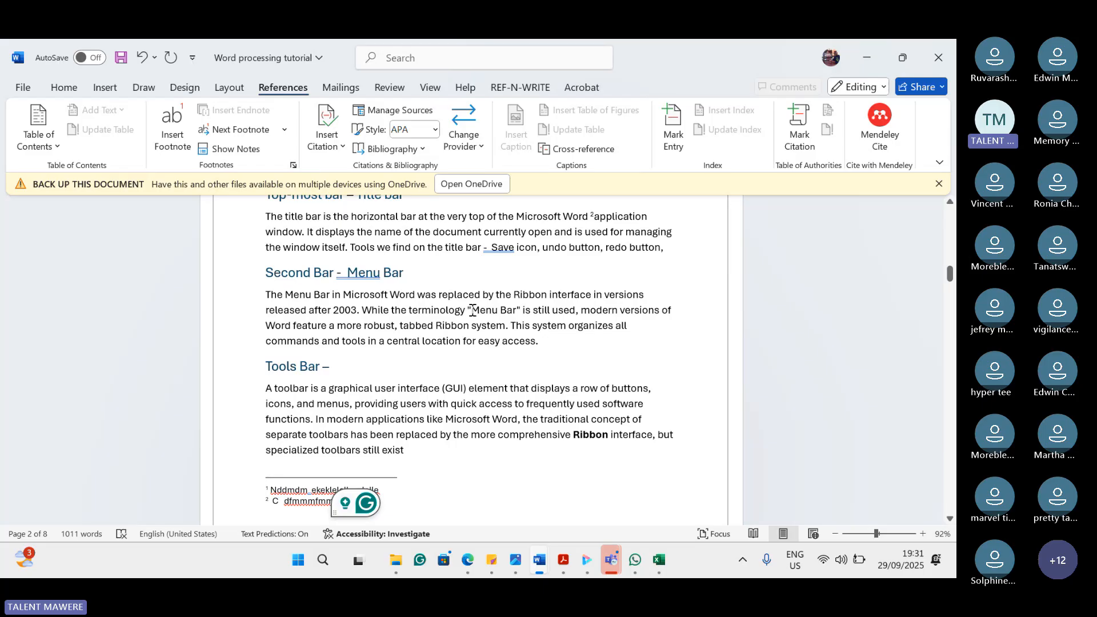
# Step: Insert a footnote on the quoted "Menu Bar" in the Second Bar paragraph with the text "Kjekek,elel"
pyautogui.moveTo(473, 310); pyautogui.dragTo(517, 311)
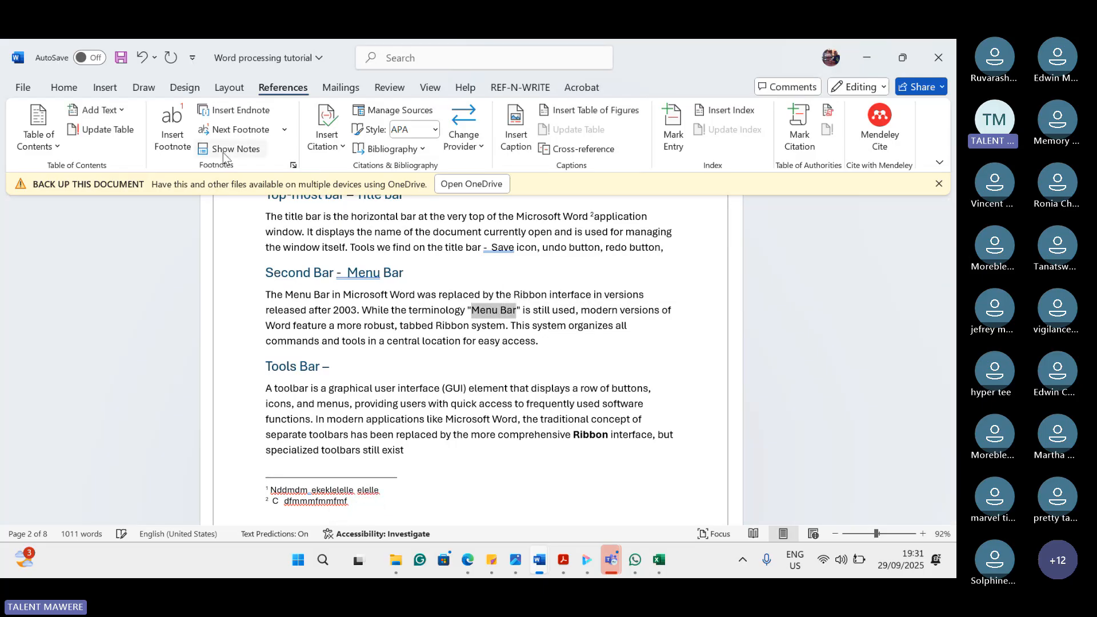
pyautogui.click(172, 131)
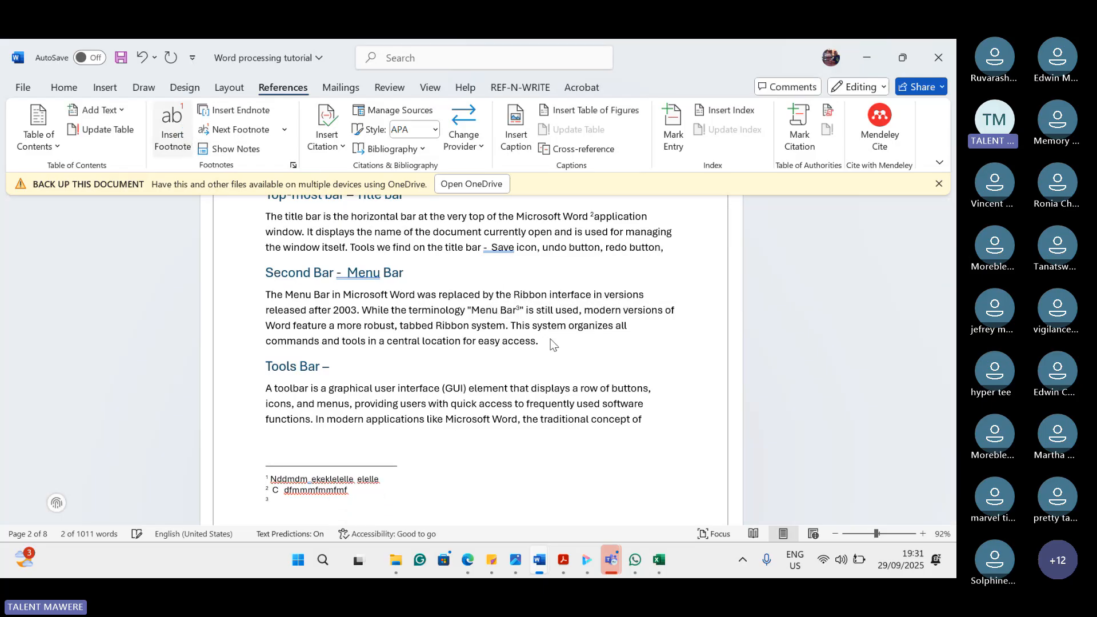
pyautogui.write('kj')
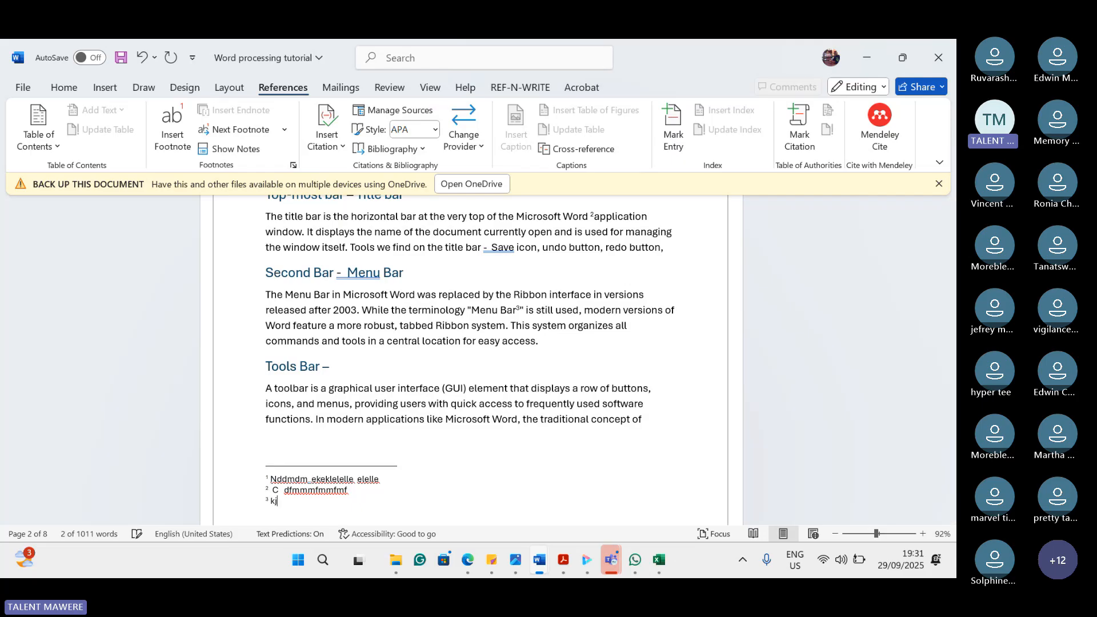
pyautogui.write('ekek,elel')
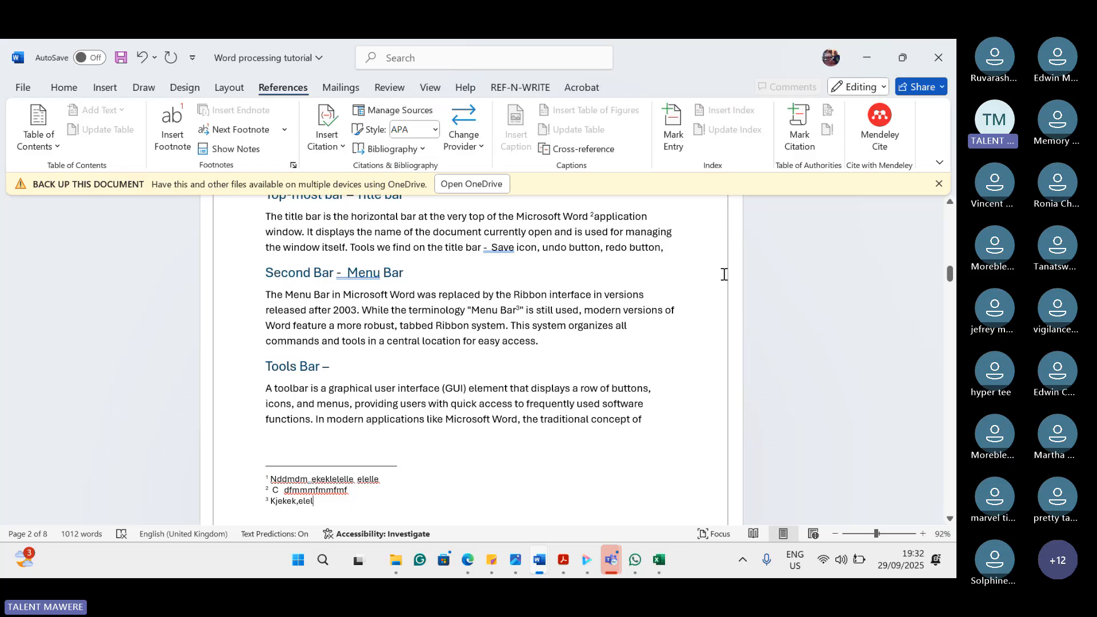
# Step: Switch to the Practise 1 workbook in Excel and enter the heading "Functions" in cell A1 of Sheet7
pyautogui.click(869, 56)
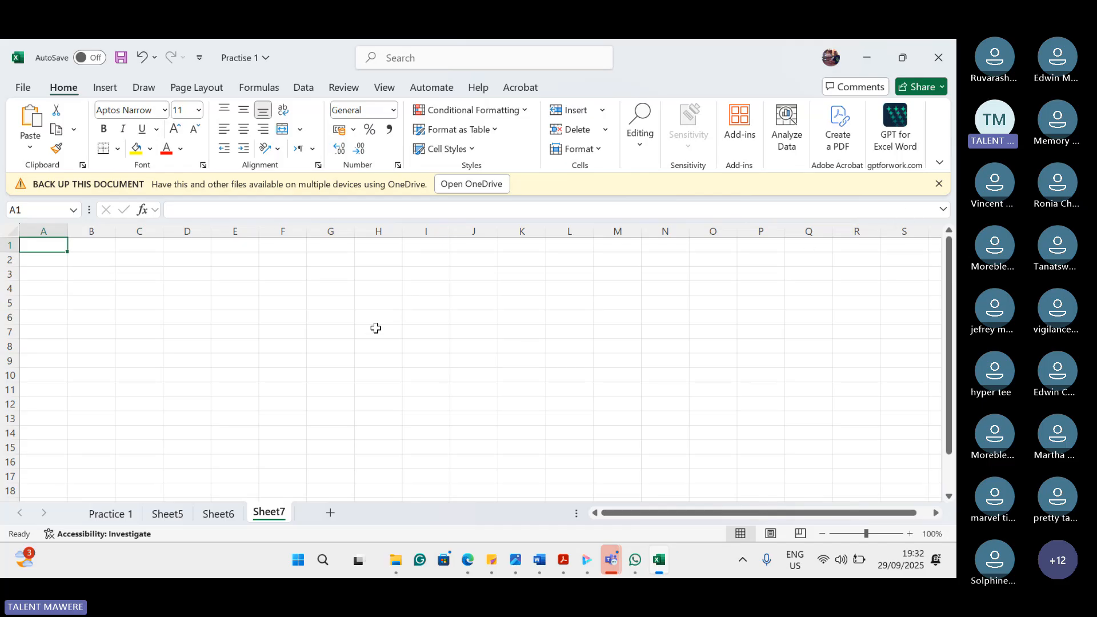
pyautogui.write('Fun')
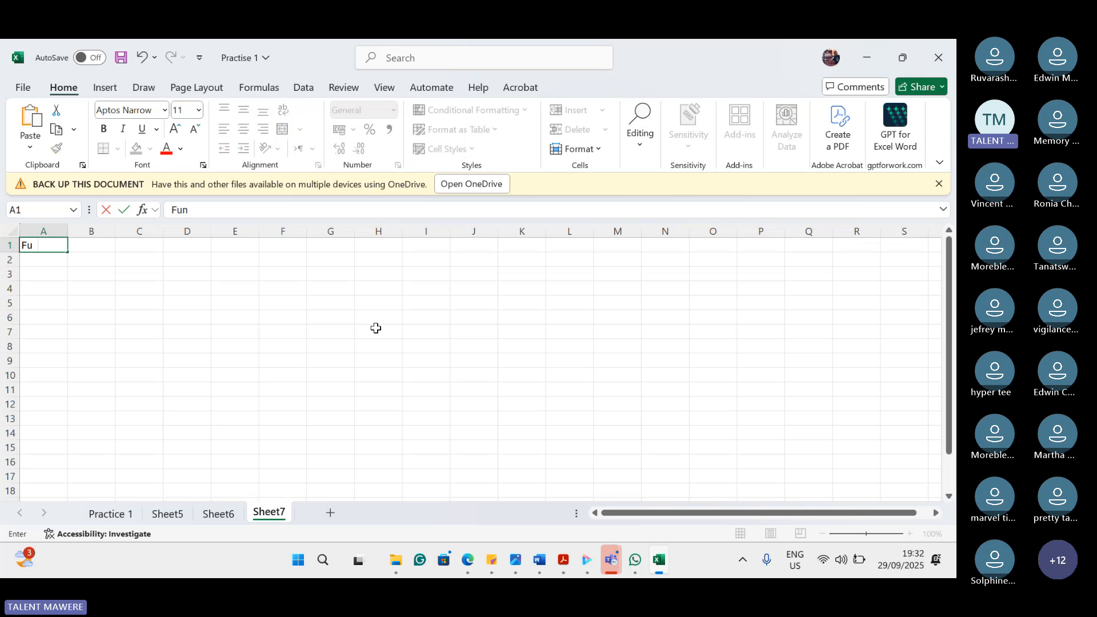
pyautogui.write('ctions')
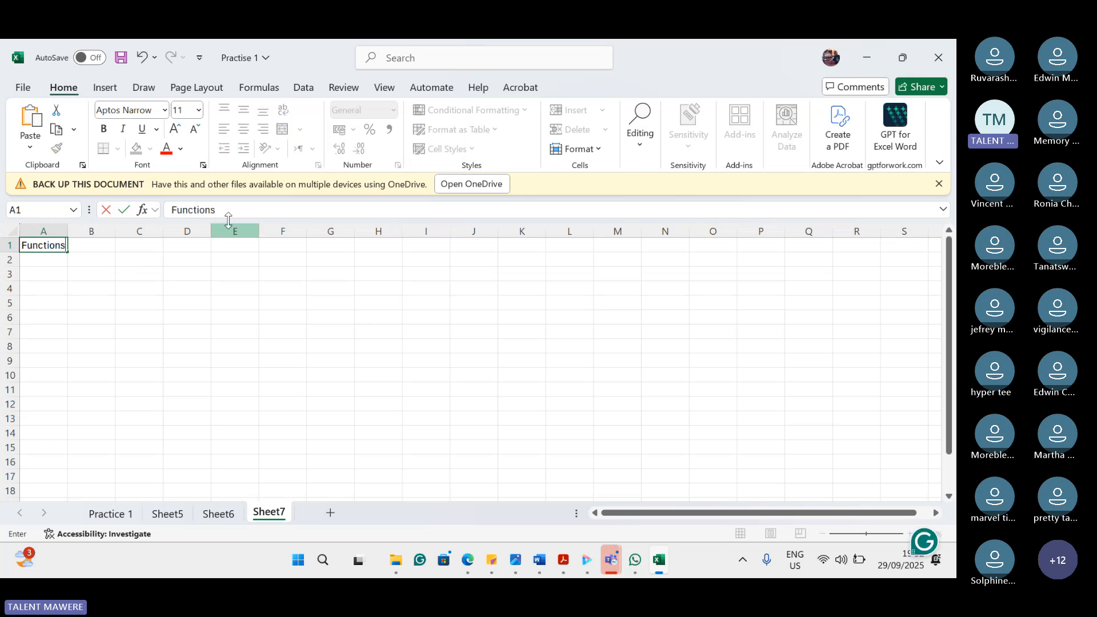
# Step: List the function names SUM in cell A3 and AVERAGE in cell A4
pyautogui.click(51, 278)
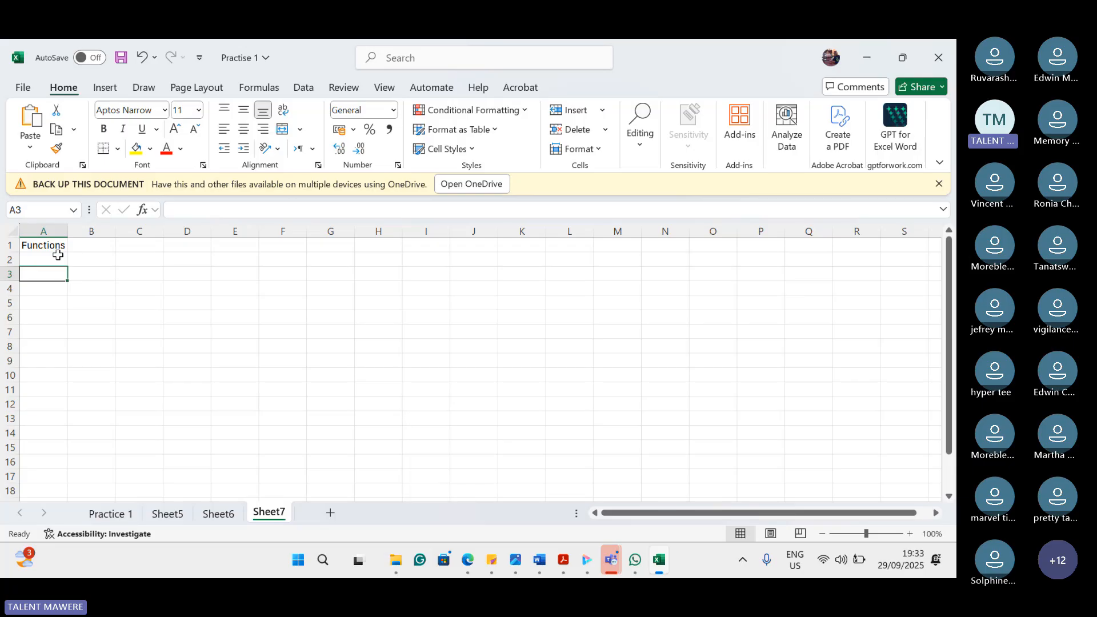
pyautogui.write('SUM')
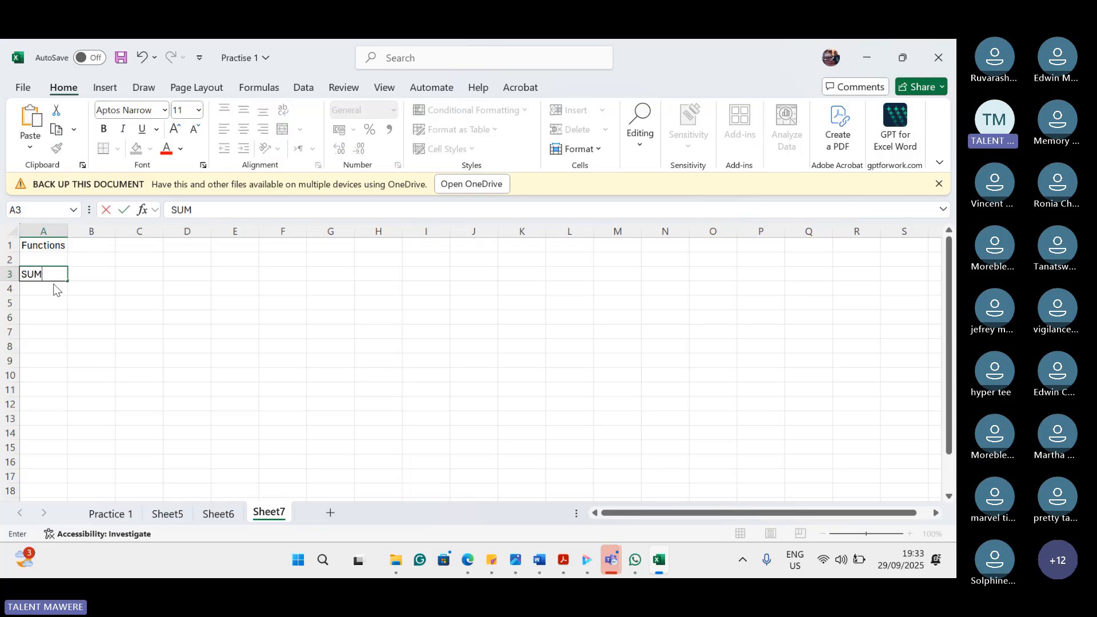
pyautogui.press('Return')
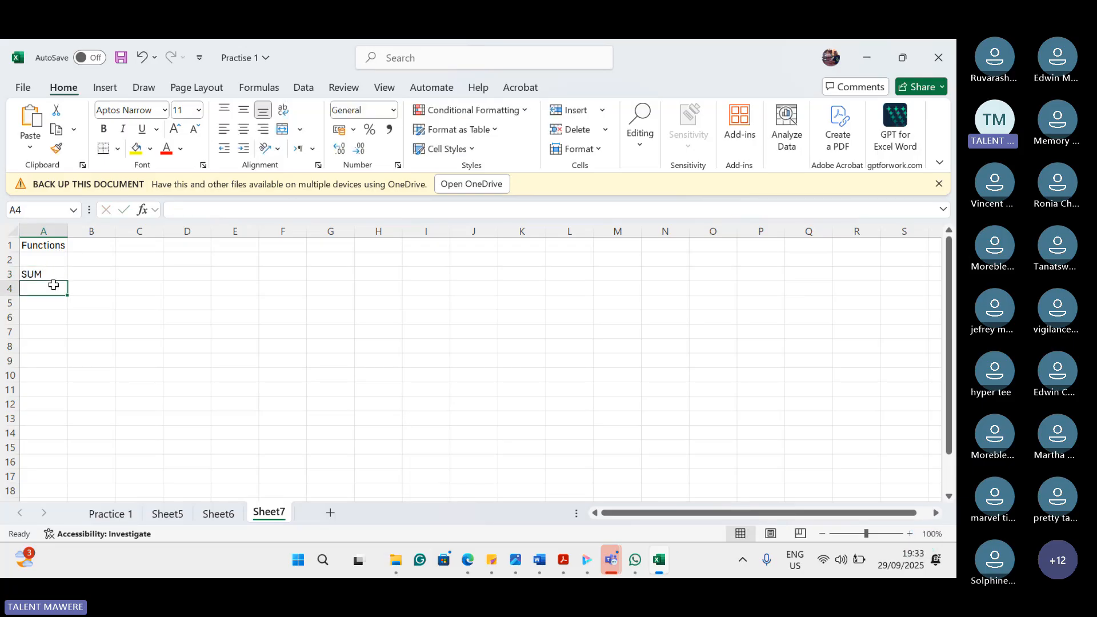
pyautogui.write('AVER')
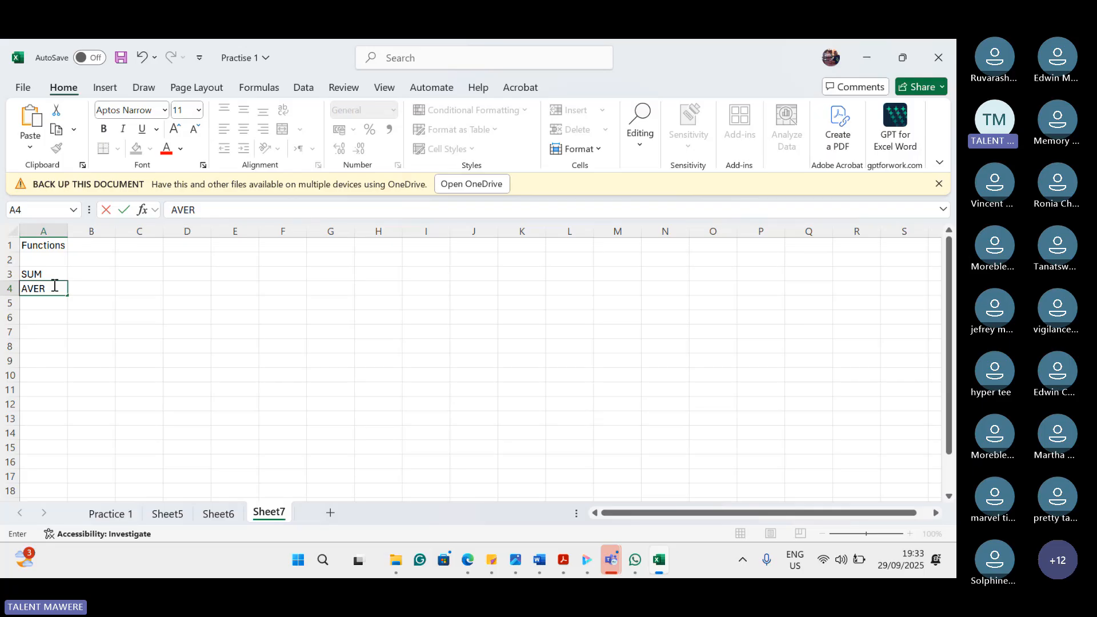
pyautogui.write('AGE')
pyautogui.click(51, 307)
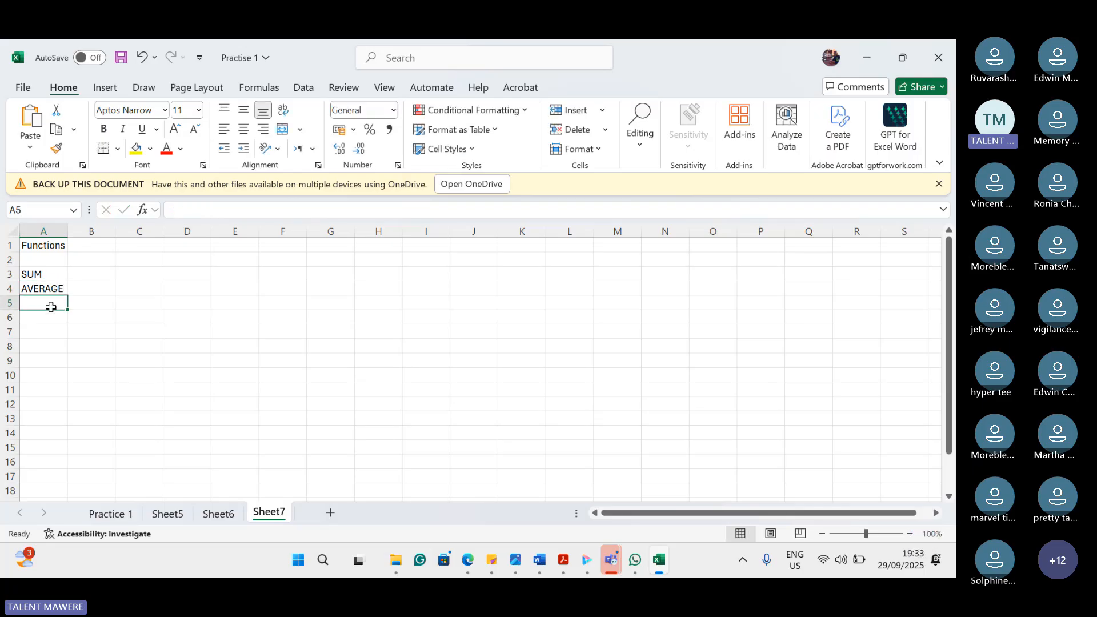
# Step: List the function names COUNT, COUNTIF, MAXIMUM and MINIMUM in cells A5 to A8, and widen column A
pyautogui.write('COUNT')
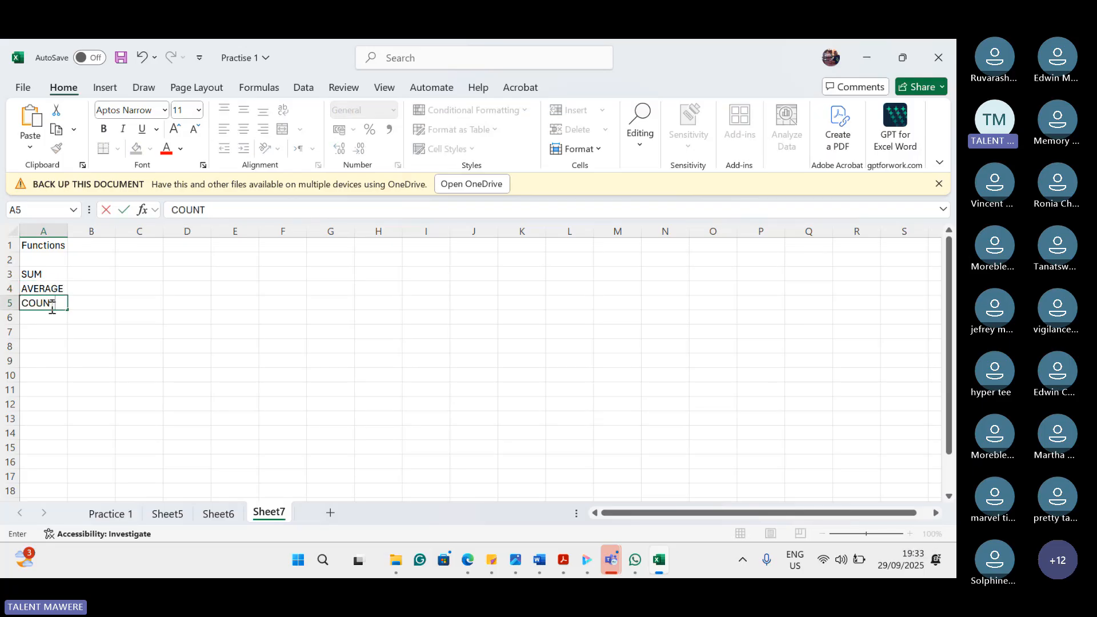
pyautogui.click(51, 318)
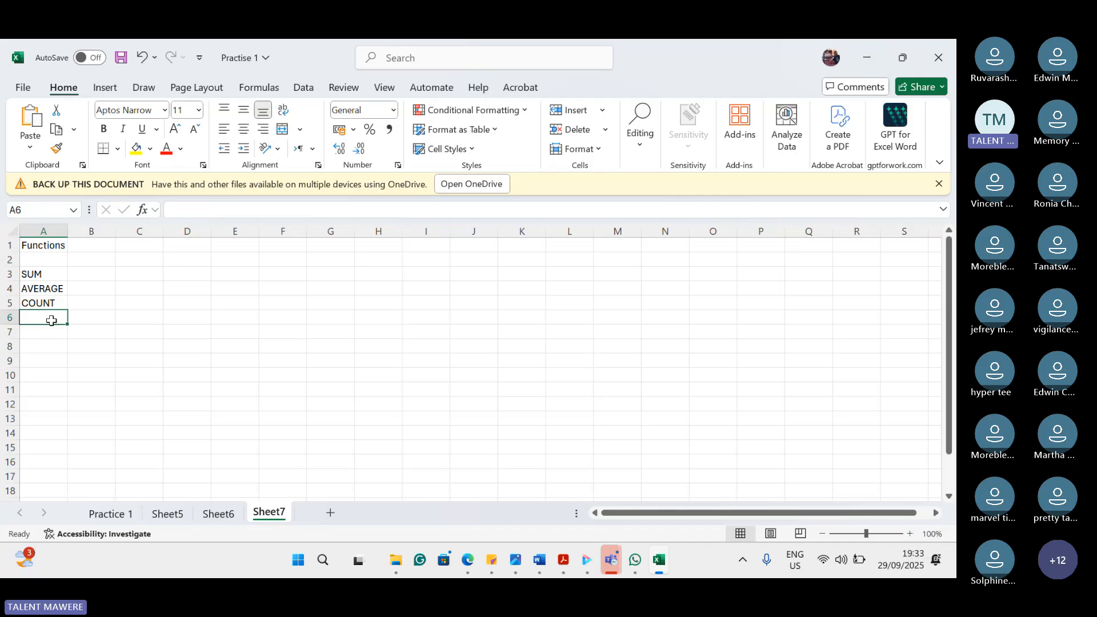
pyautogui.write('COUNTIF')
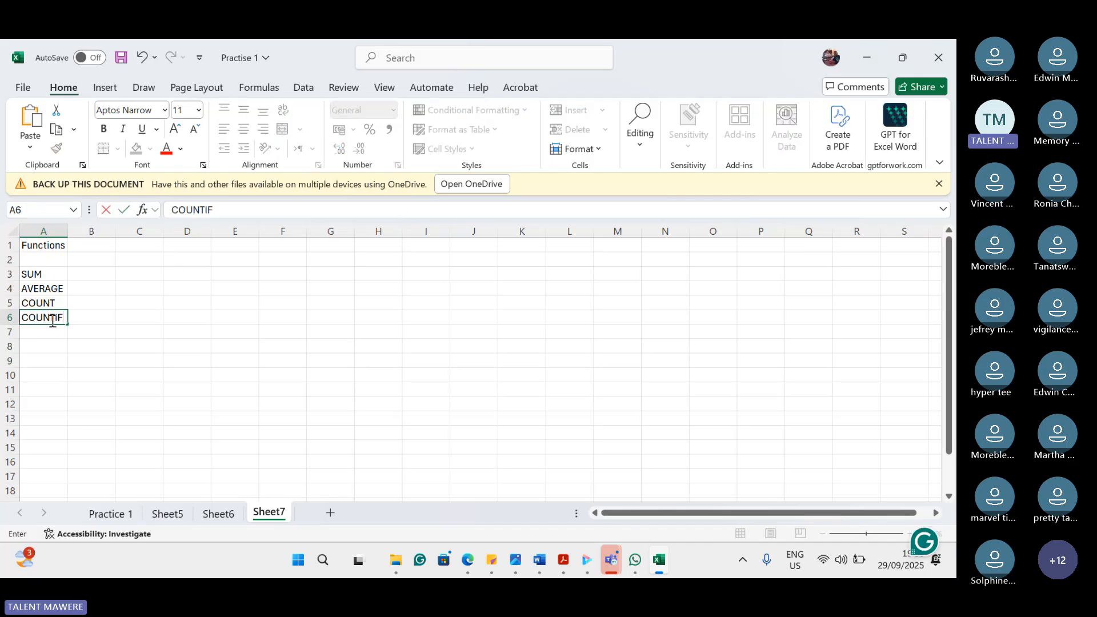
pyautogui.click(52, 335)
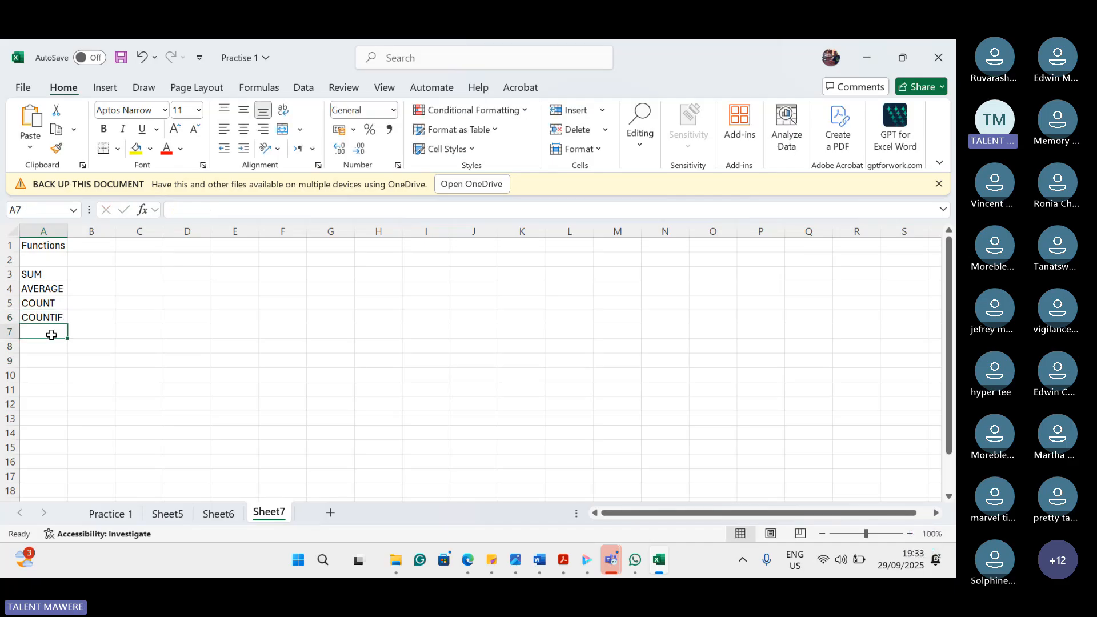
pyautogui.write('MAX')
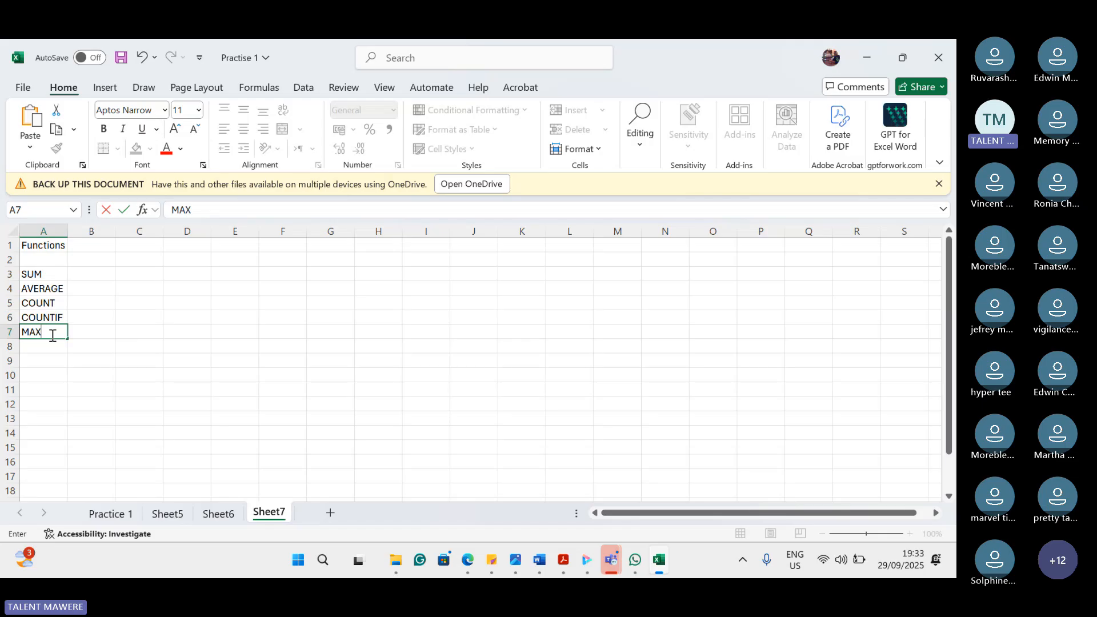
pyautogui.write('IMUM')
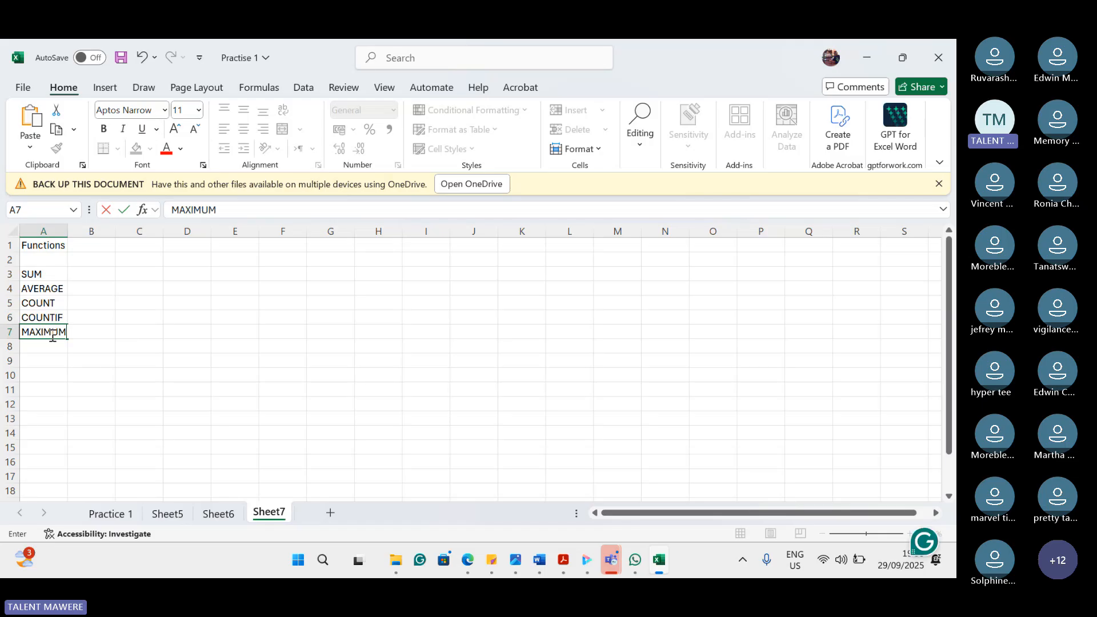
pyautogui.click(45, 350)
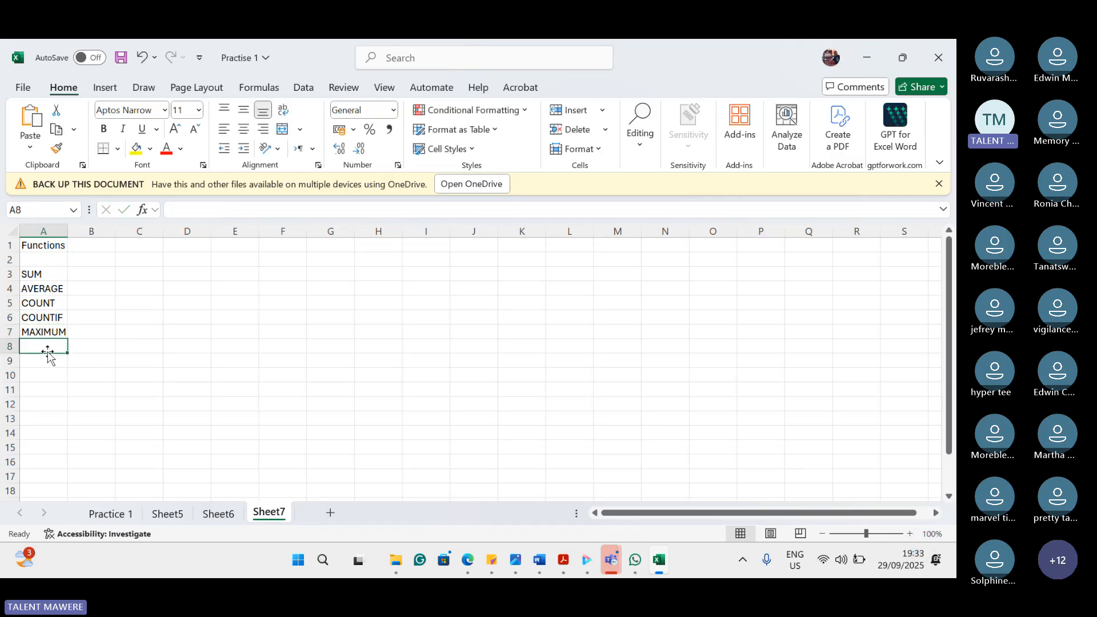
pyautogui.write('MINIMUM')
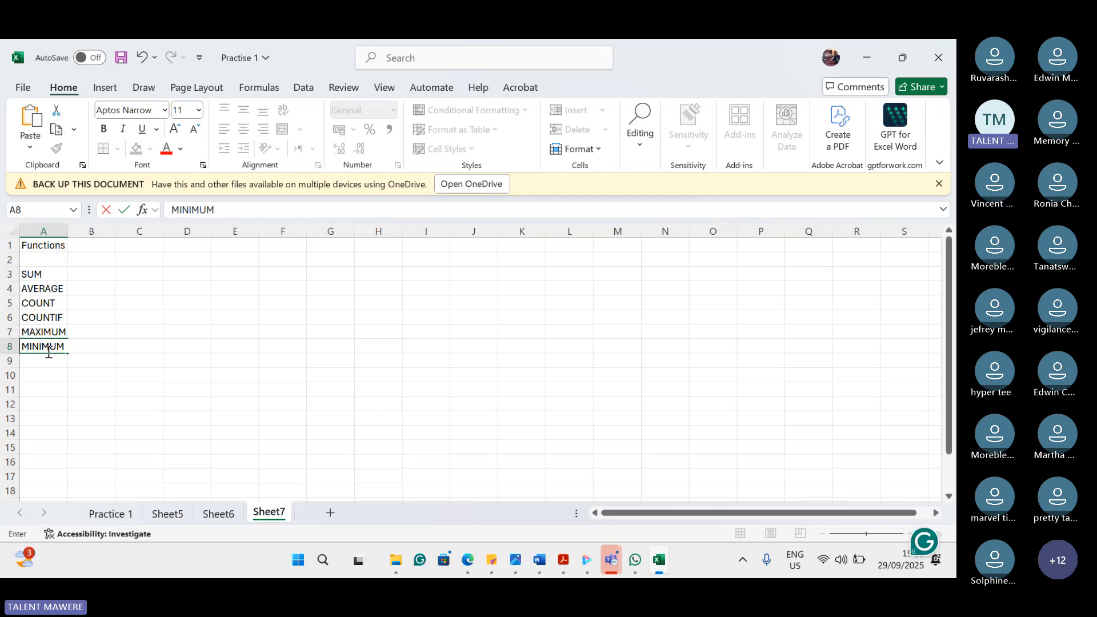
pyautogui.click(96, 386)
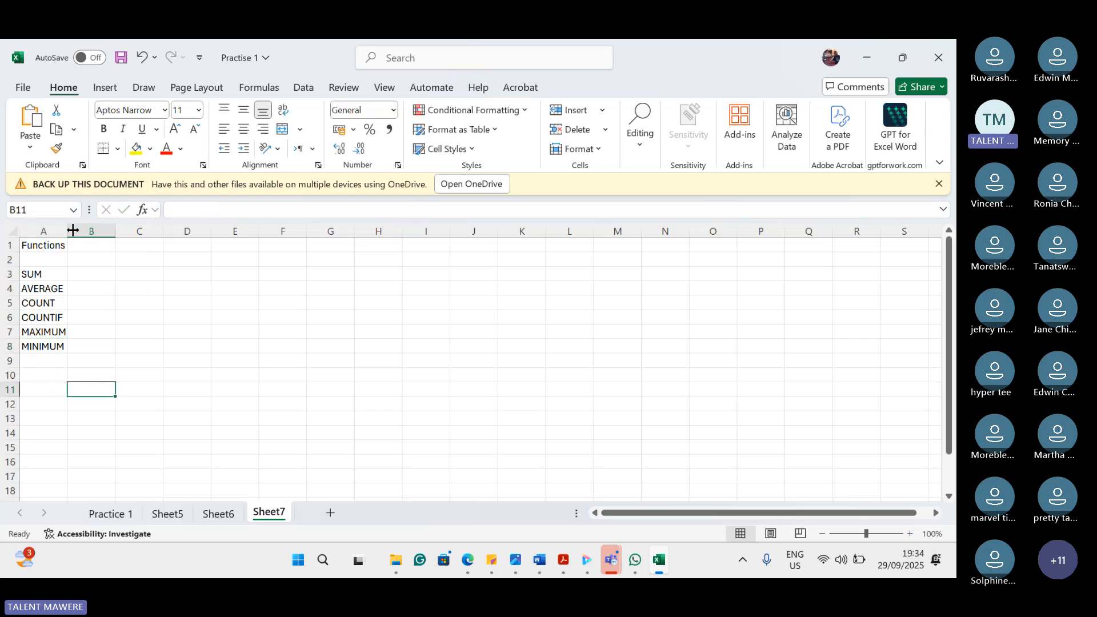
pyautogui.moveTo(70, 229); pyautogui.dragTo(101, 230)
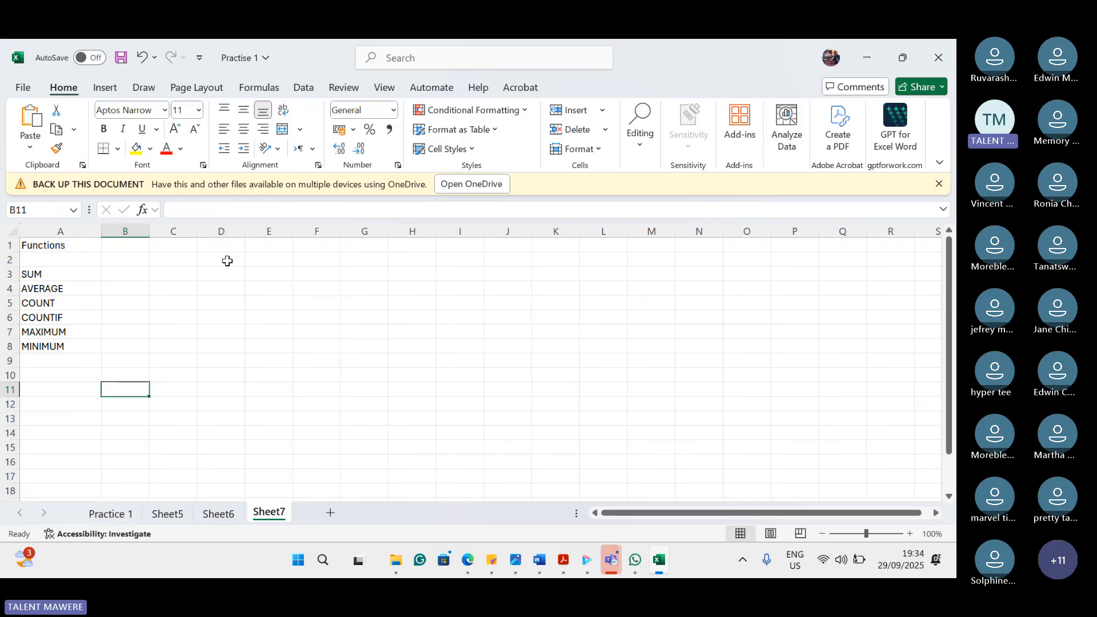
# Step: Enter the heading "syntax" in cell B2 and make it bold
pyautogui.click(133, 273)
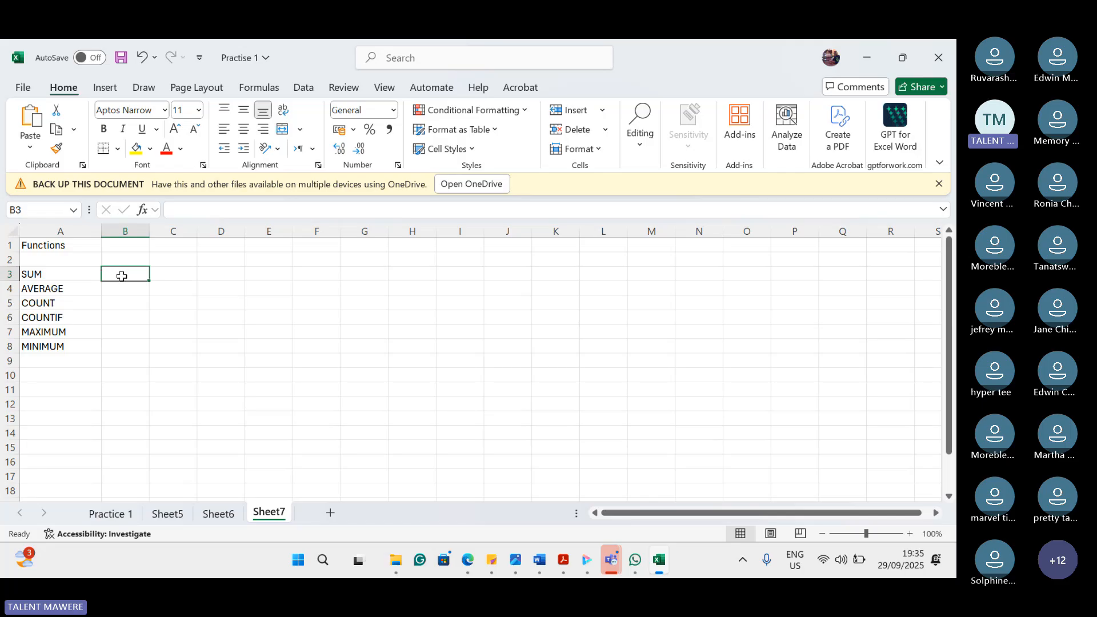
pyautogui.click(130, 253)
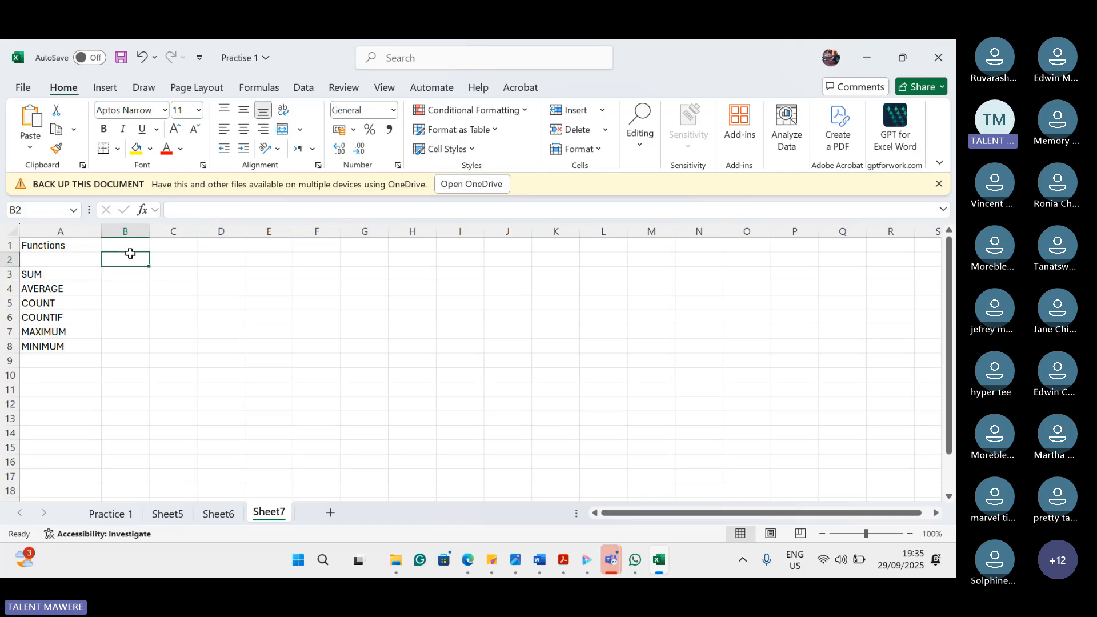
pyautogui.write('synta')
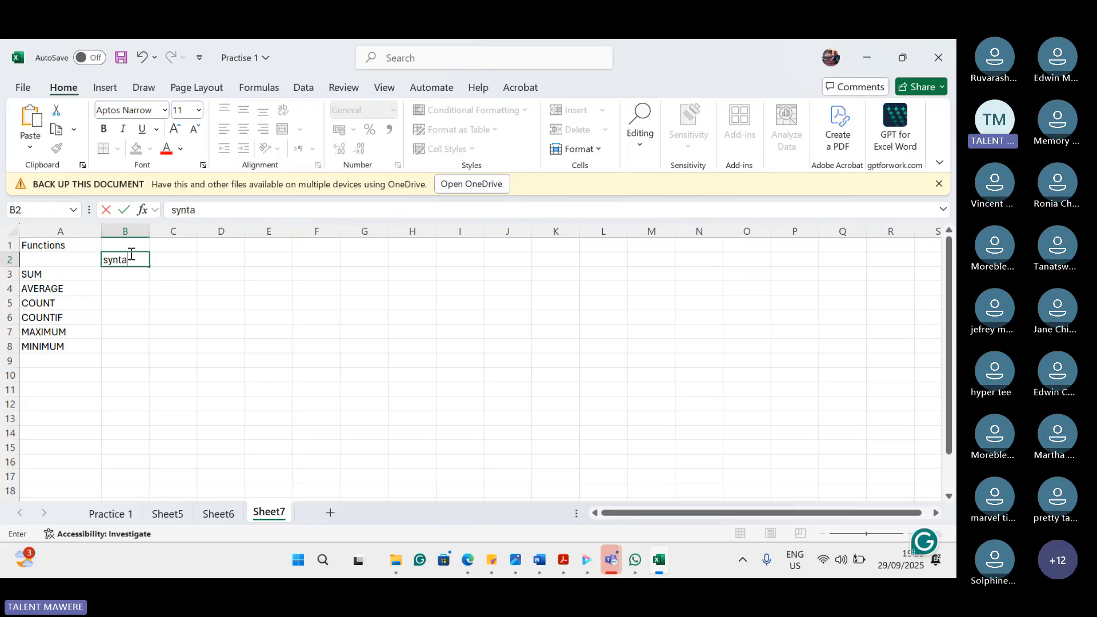
pyautogui.write('x')
pyautogui.moveTo(143, 262); pyautogui.dragTo(98, 261)
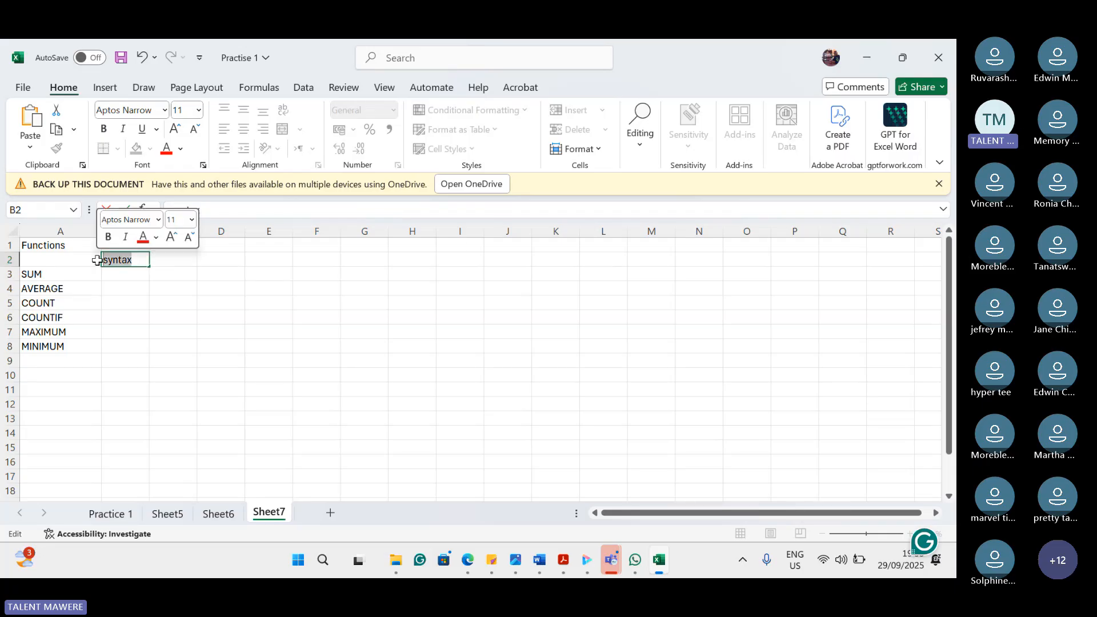
pyautogui.hotkey('ctrl', 'b')
pyautogui.hotkey('ctrl', 'Return')
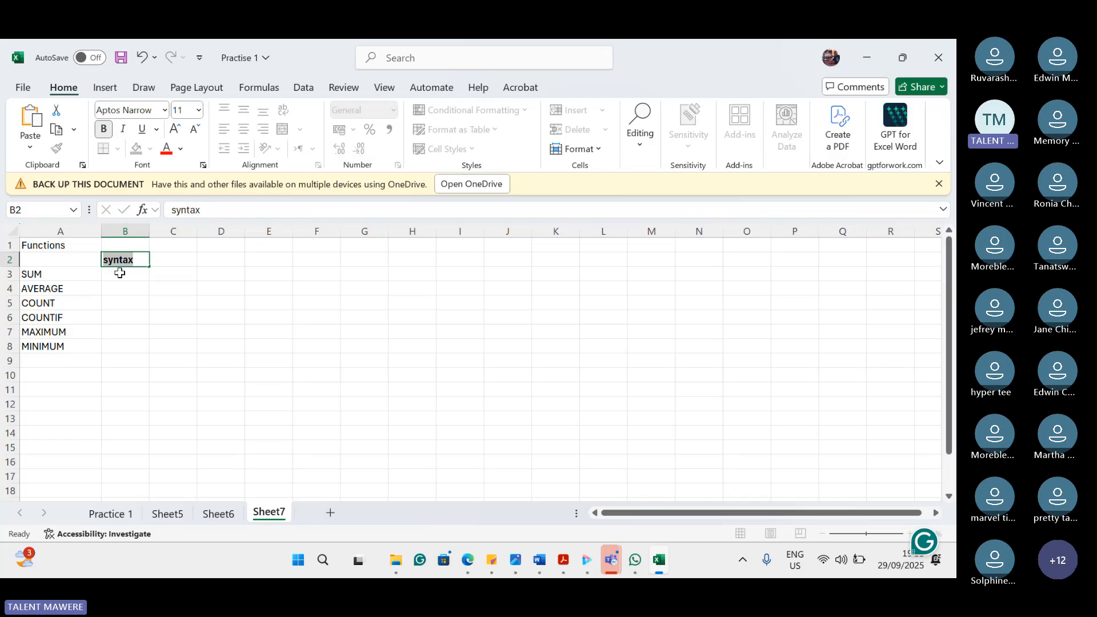
# Step: Enter the syntax "SUM(Range)" in cell B3 and fit column B to its contents
pyautogui.click(119, 274)
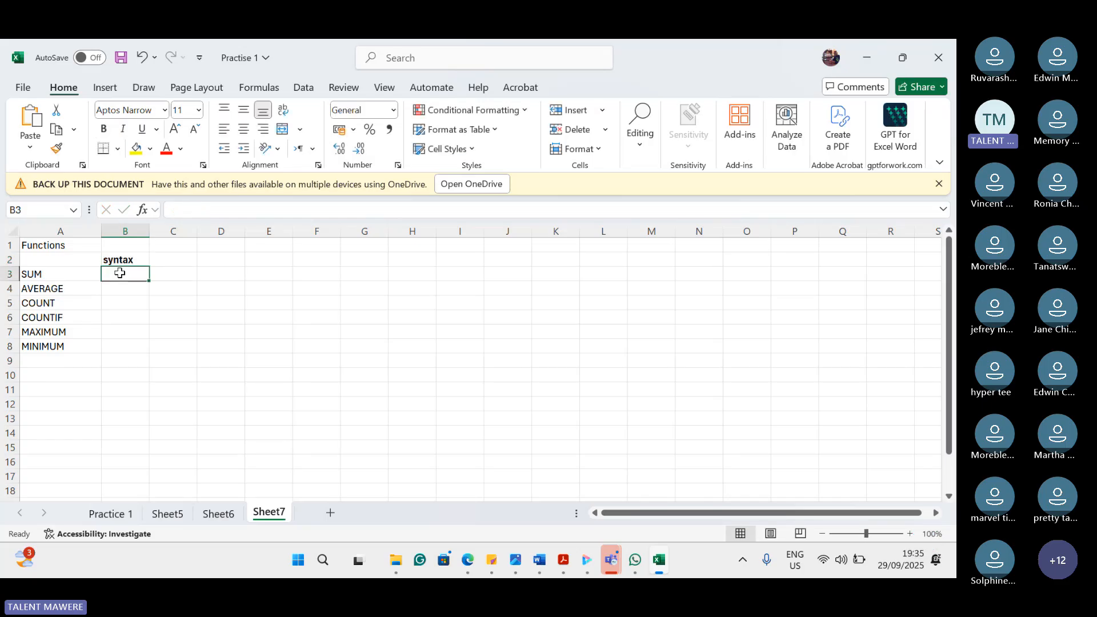
pyautogui.write('SUM')
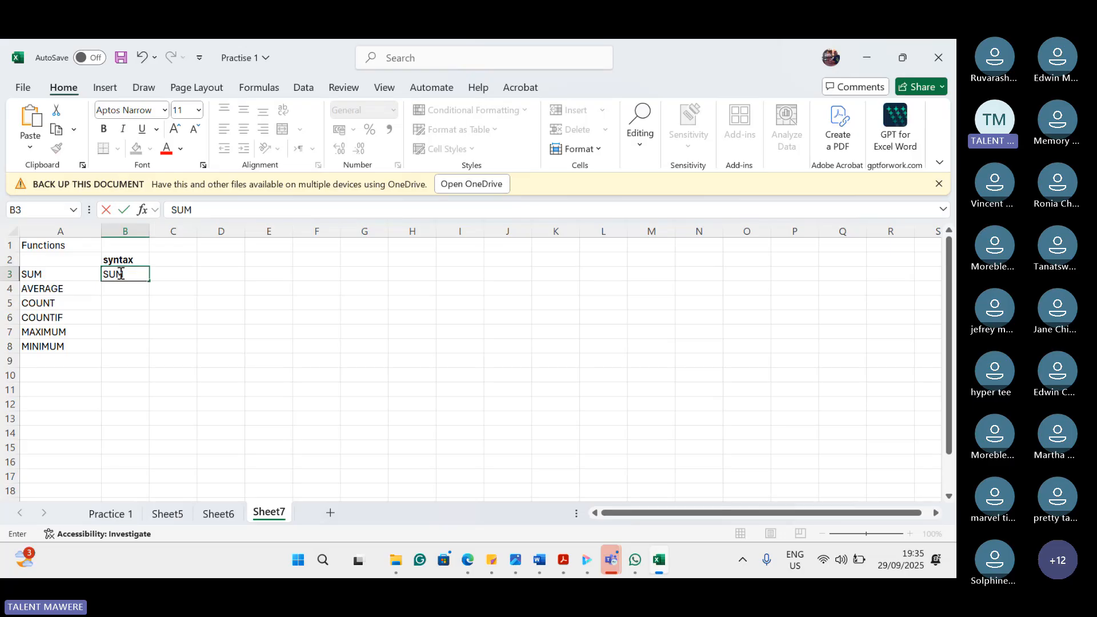
pyautogui.write('(')
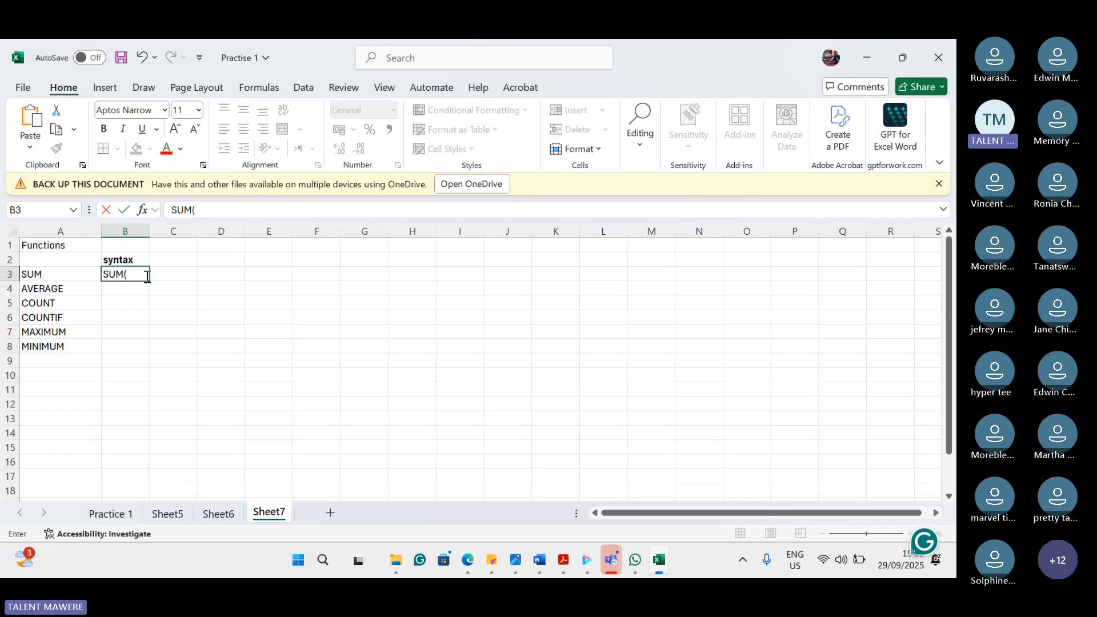
pyautogui.write('RAN')
pyautogui.press('BackSpace')
pyautogui.press('BackSpace')
pyautogui.write('ange)')
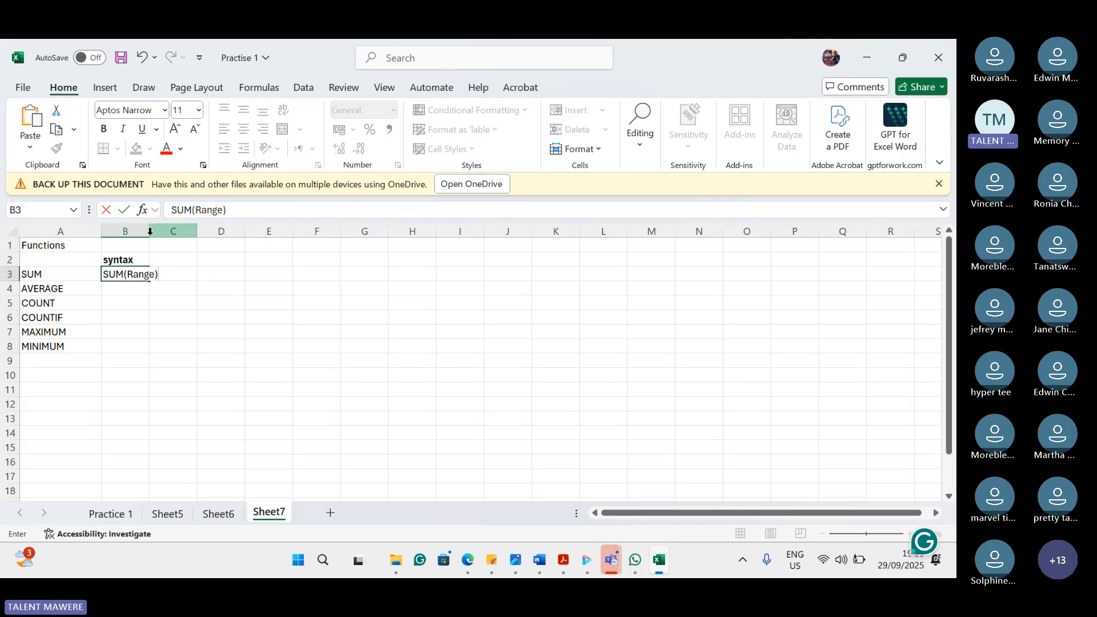
pyautogui.click(207, 286)
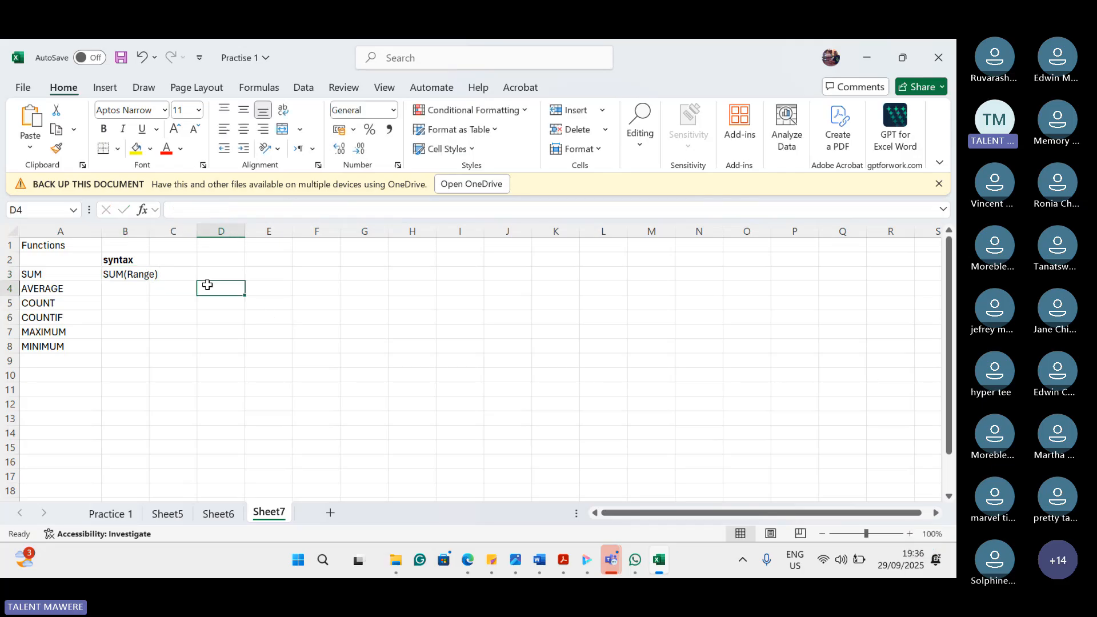
pyautogui.doubleClick(150, 231)
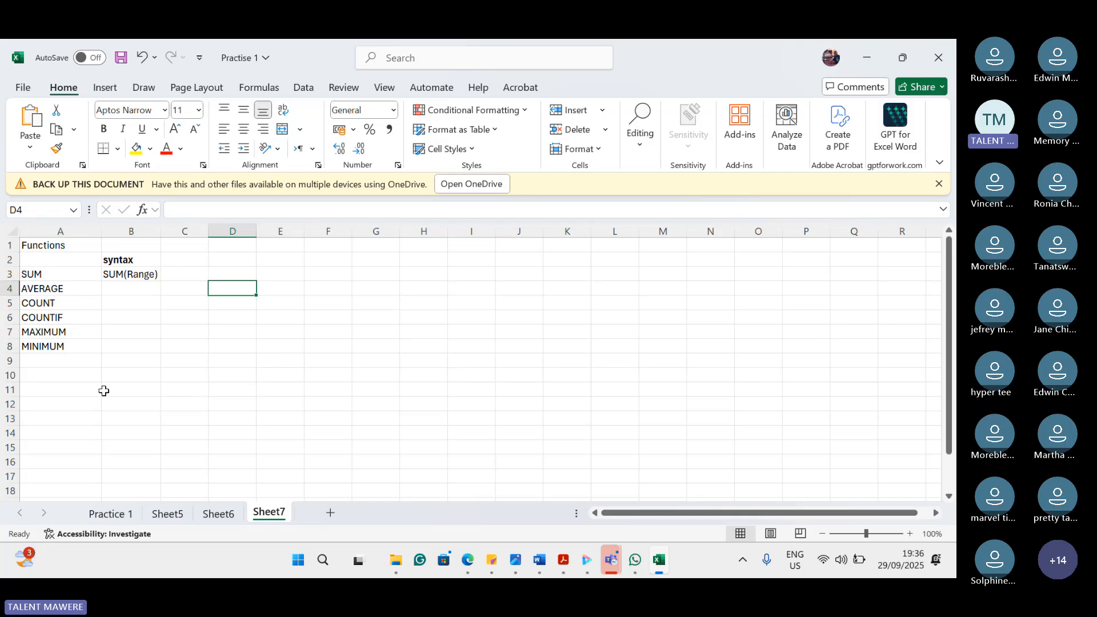
# Step: Start a marks table header in row 10 with "Name" in A10 and "English" in B10
pyautogui.click(80, 374)
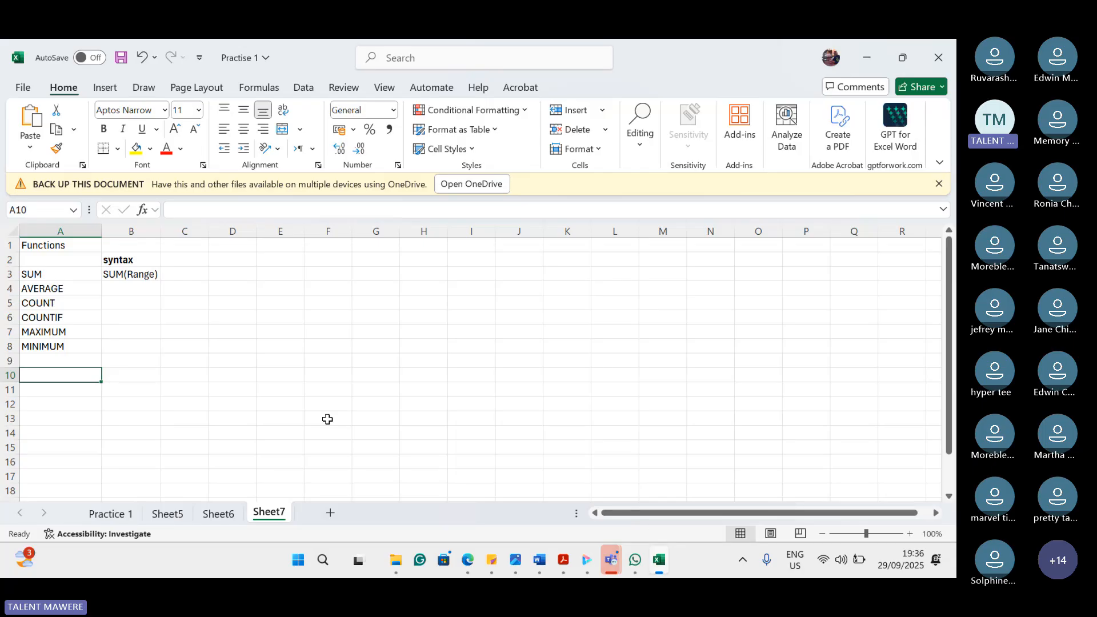
pyautogui.write('Name')
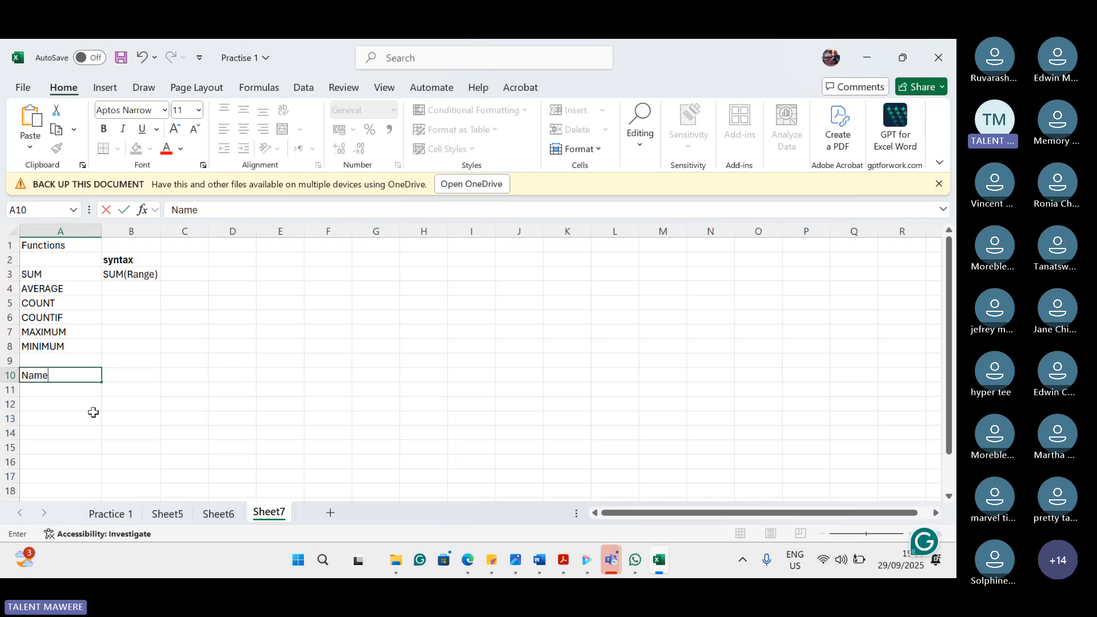
pyautogui.click(138, 372)
pyautogui.write('E')
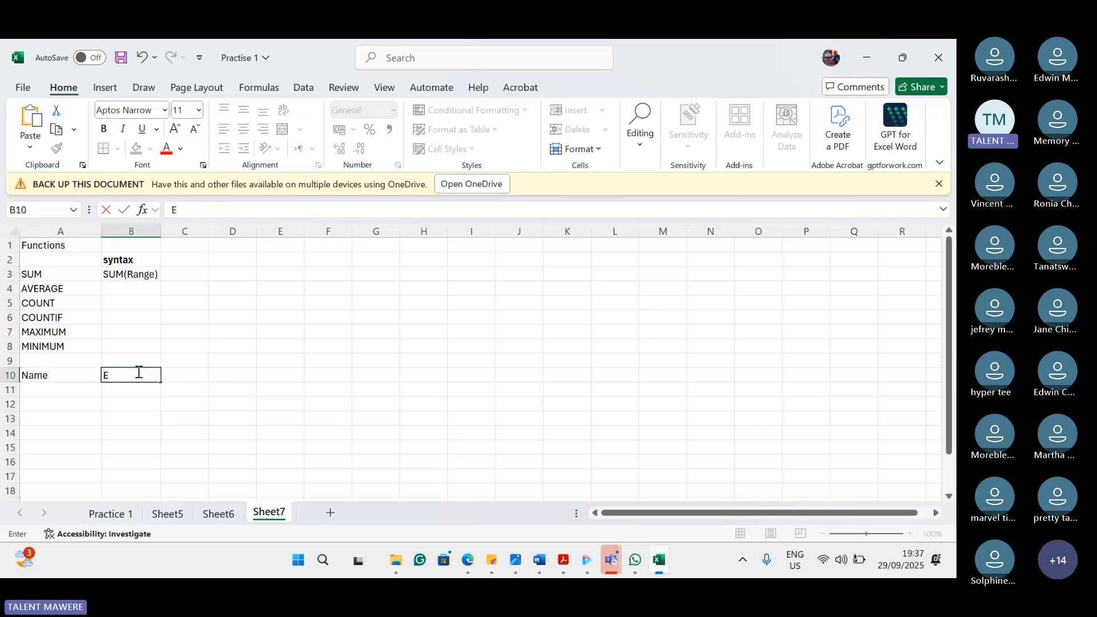
pyautogui.write('nglii')
pyautogui.press('BackSpace')
pyautogui.write('sh')
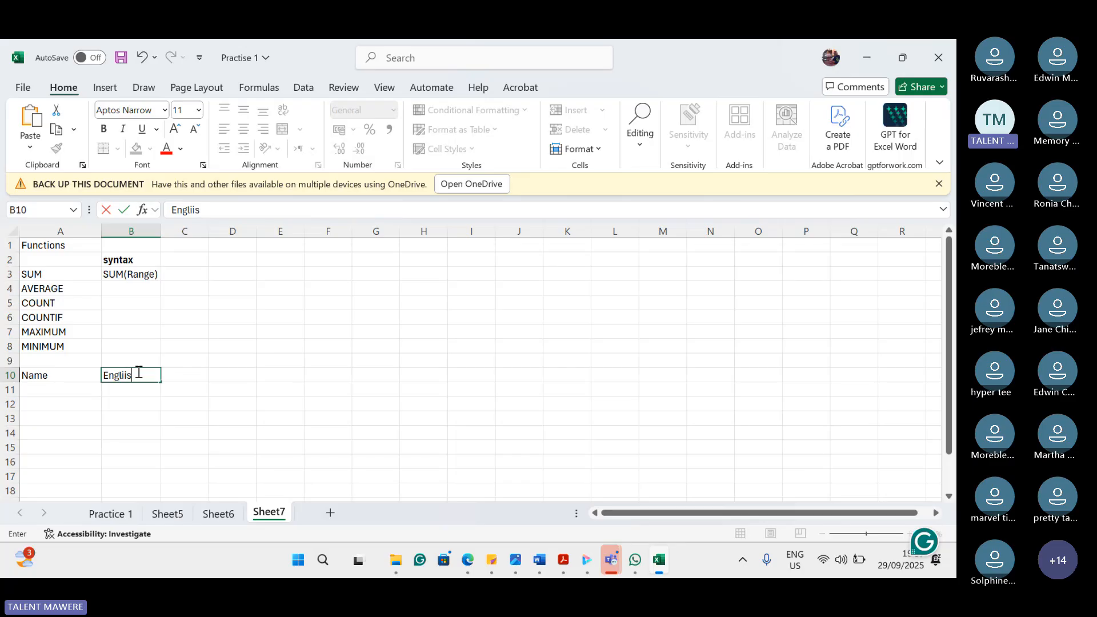
pyautogui.press('BackSpace')
pyautogui.press('BackSpace')
pyautogui.write('sh')
# Step: Add the subject headings "Science", "Maths" and "ICT" in cells C10 to E10
pyautogui.click(178, 372)
pyautogui.write('Scien')
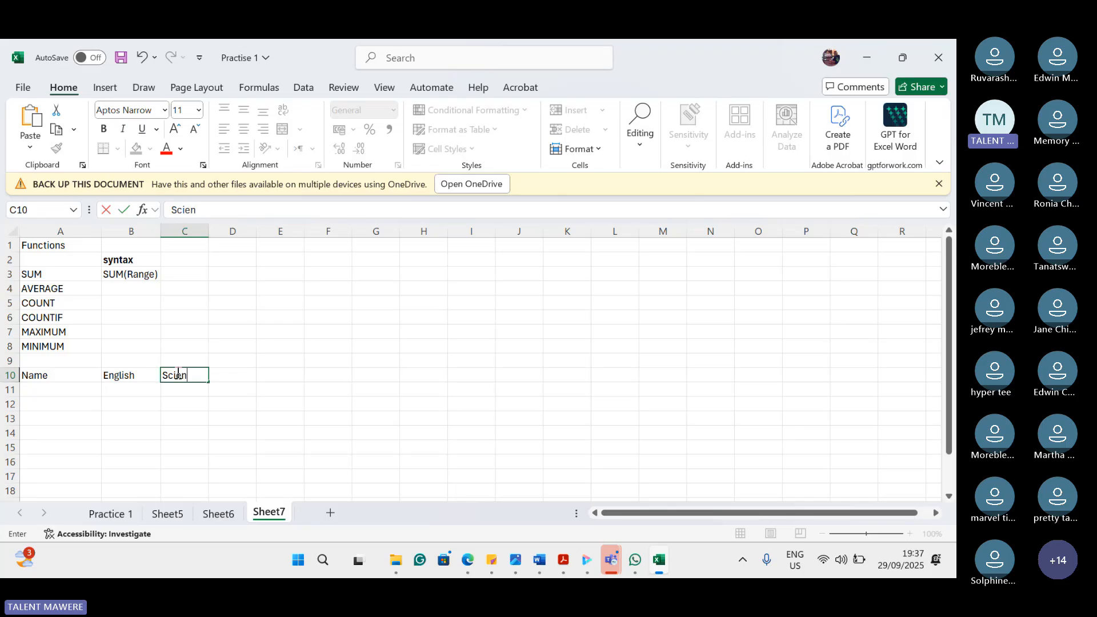
pyautogui.write('ce')
pyautogui.click(217, 374)
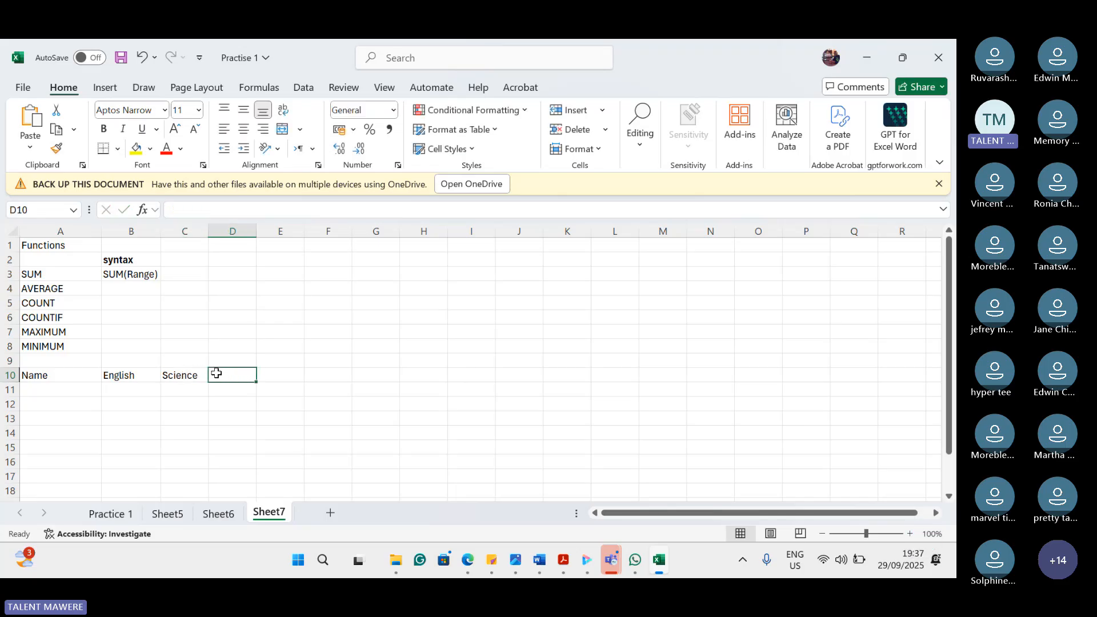
pyautogui.write('Maths')
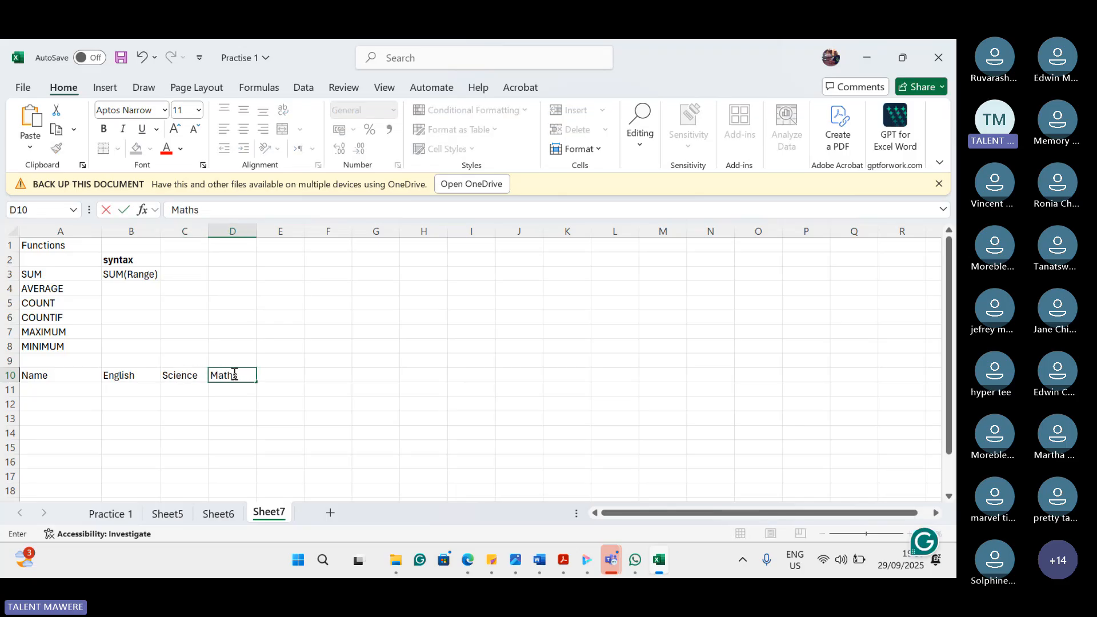
pyautogui.click(275, 375)
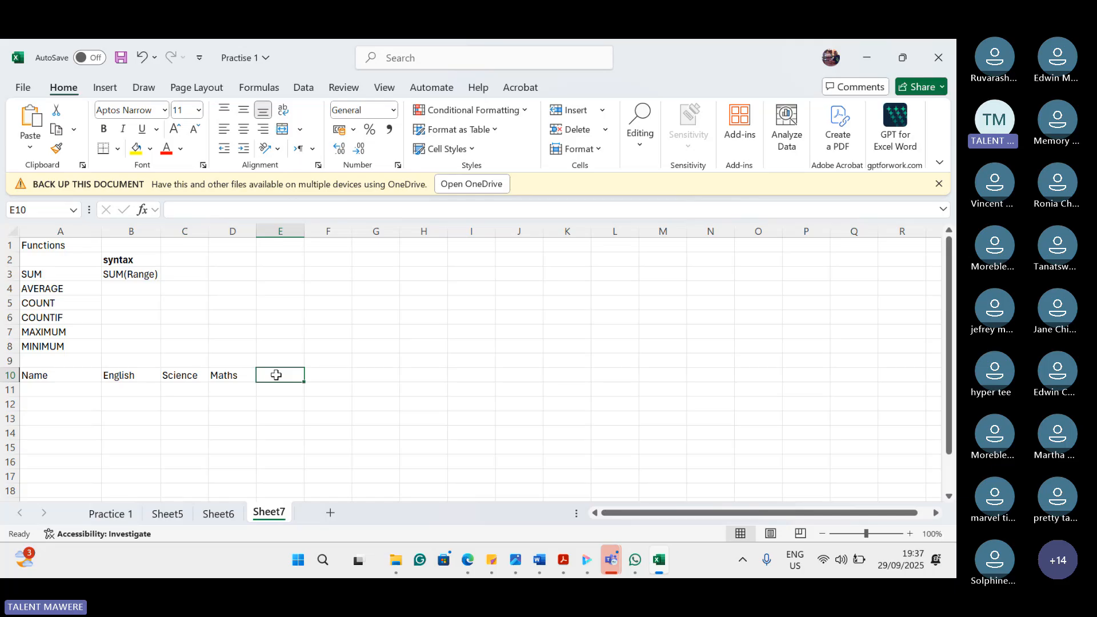
pyautogui.write('ICT')
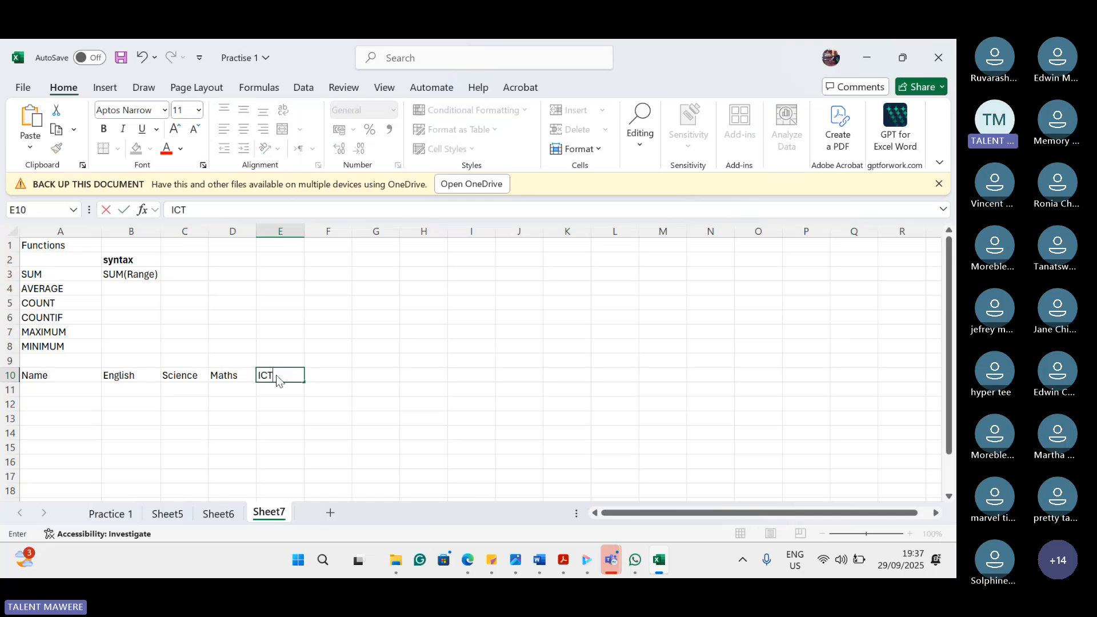
pyautogui.click(343, 369)
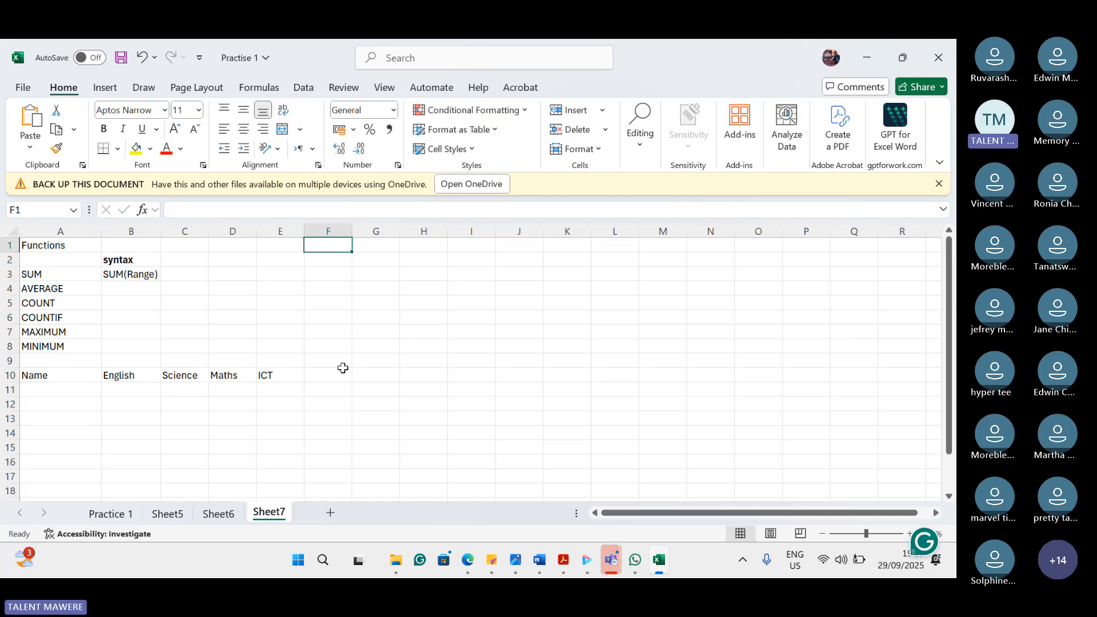
# Step: Add the subject headings "Shona" in cell F10 and "History" in cell G10
pyautogui.click(325, 374)
pyautogui.write('Sh')
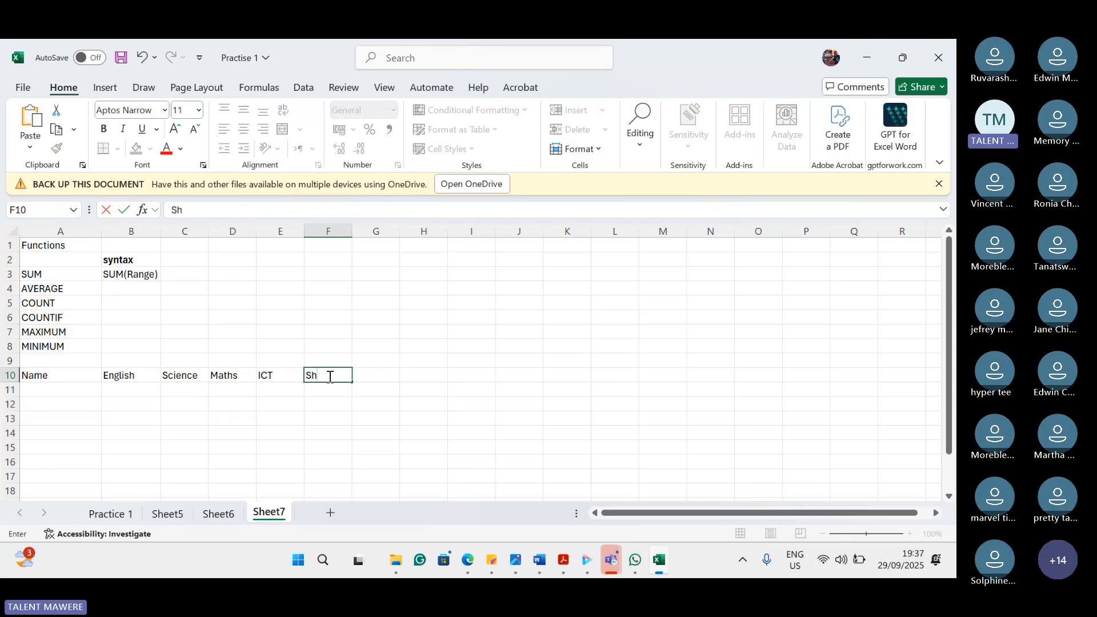
pyautogui.write('ona')
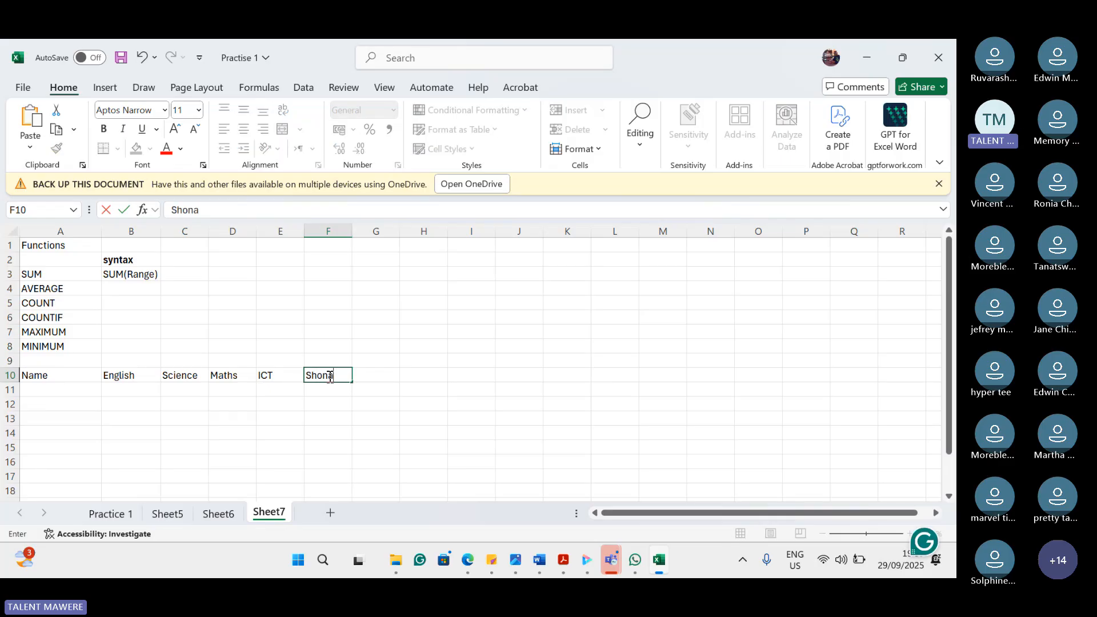
pyautogui.click(380, 373)
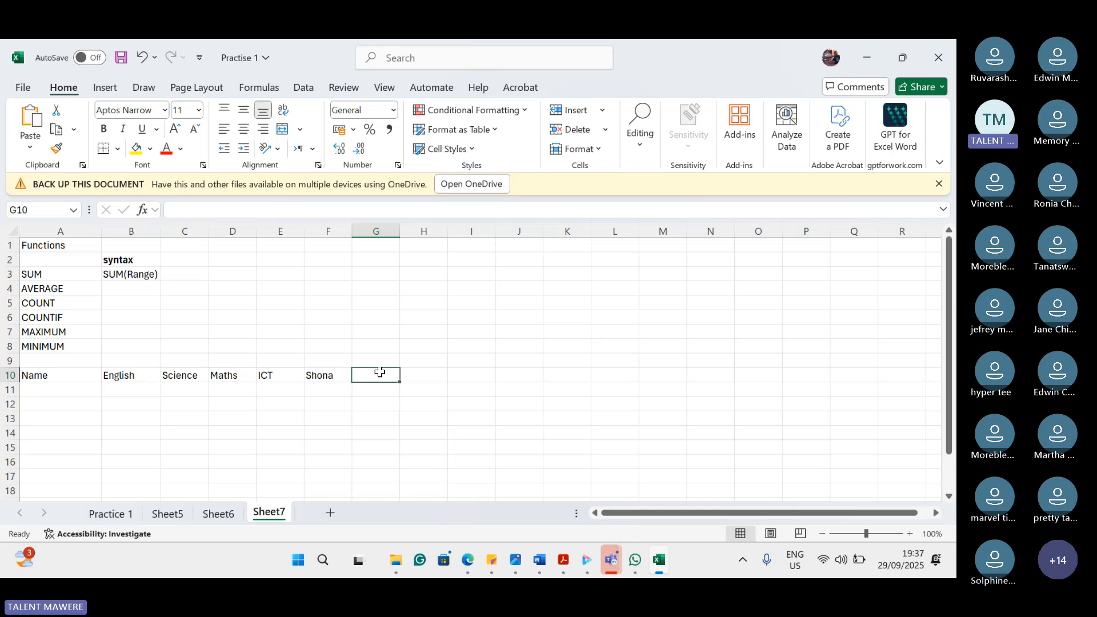
pyautogui.write('History')
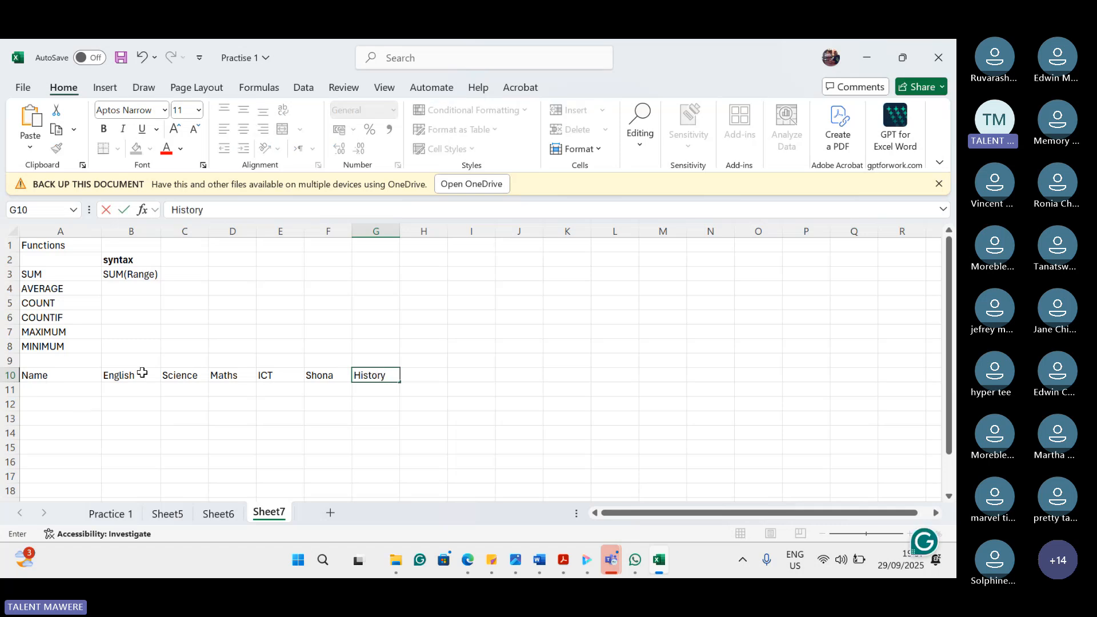
# Step: Enter the first names of three students in cells A11 to A13 under the "Name" heading
pyautogui.click(45, 385)
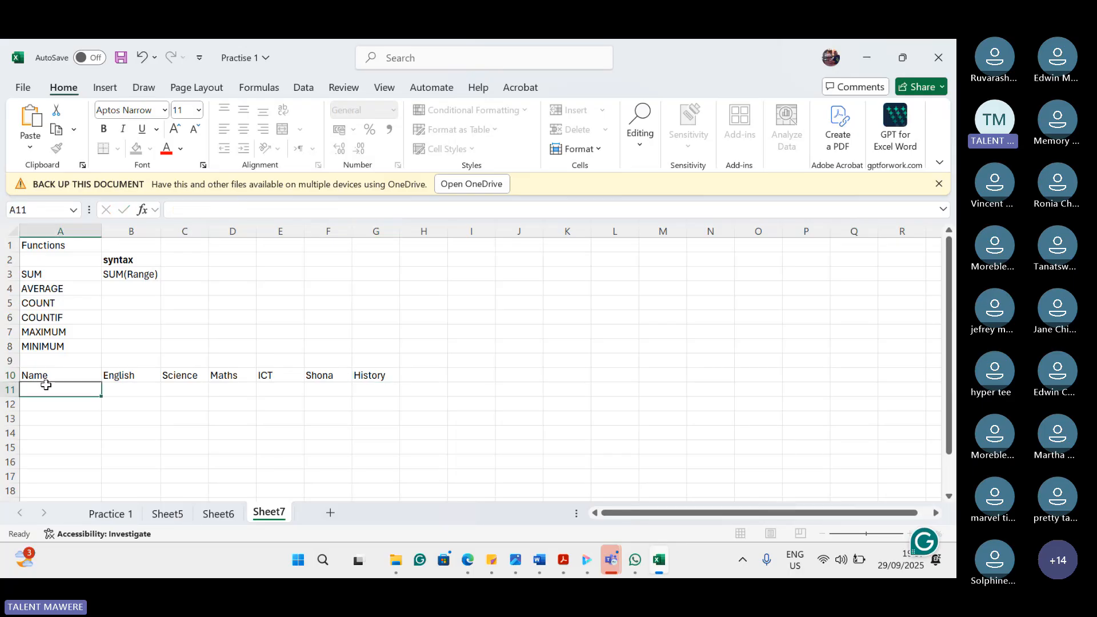
pyautogui.write('Fadzai')
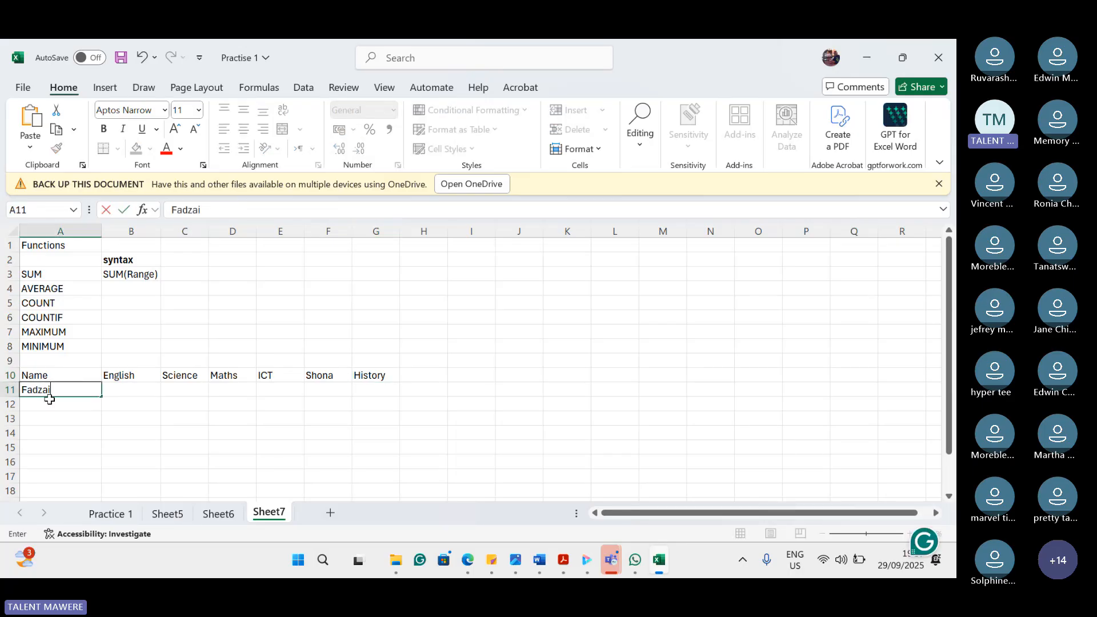
pyautogui.click(49, 399)
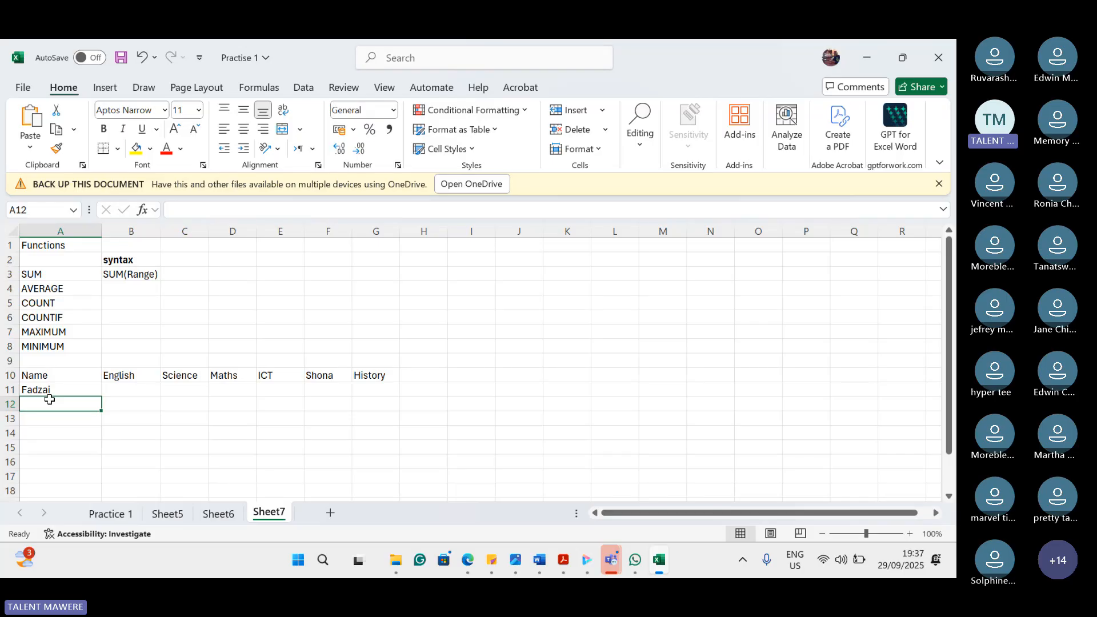
pyautogui.write('Mary')
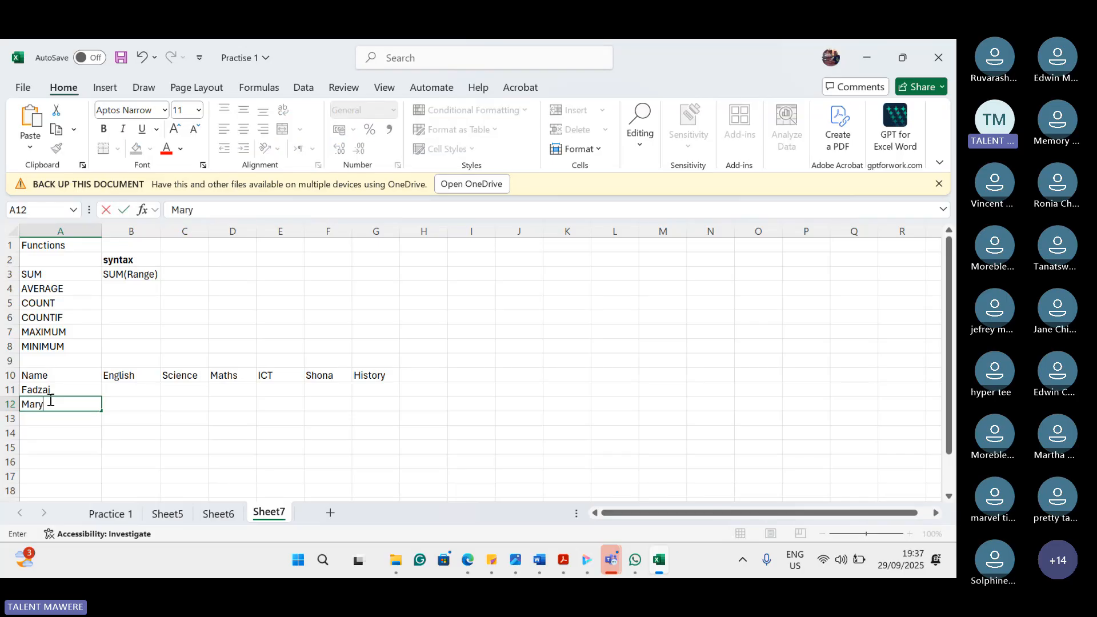
pyautogui.click(54, 416)
pyautogui.write('Pe')
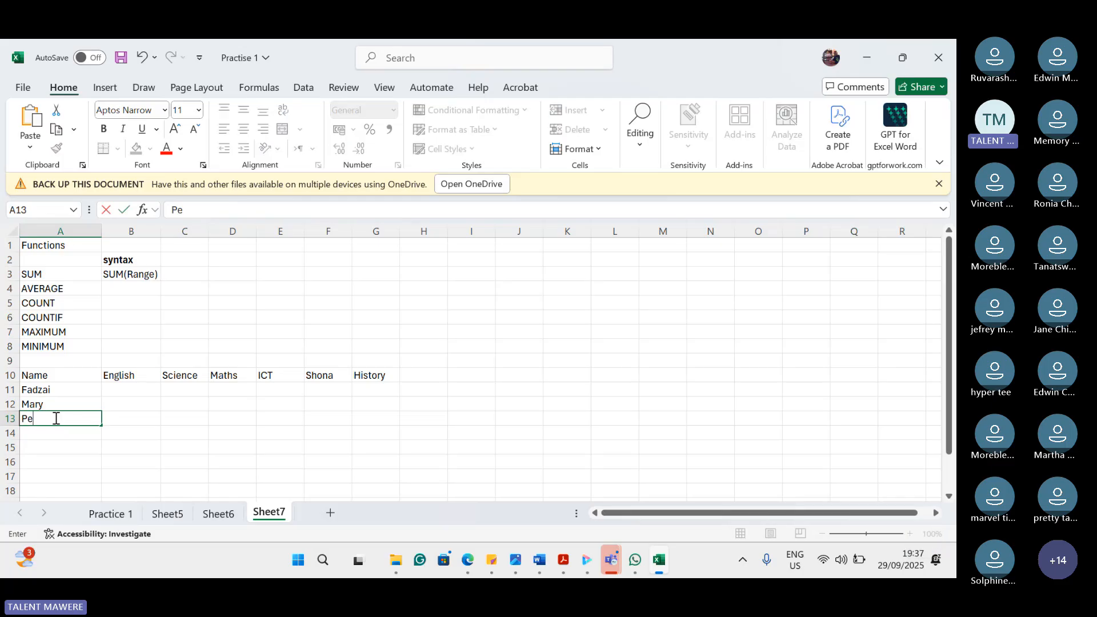
pyautogui.write('ter')
# Step: Add two more students' first names in cells A14 and A15 to complete the list of names
pyautogui.click(53, 431)
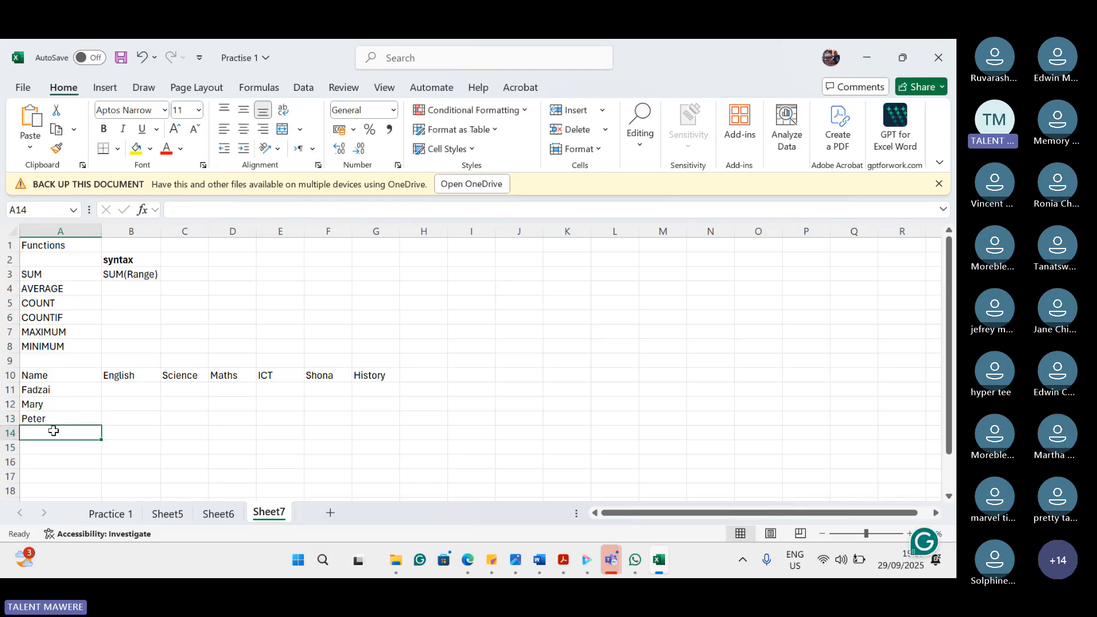
pyautogui.write('Jo')
pyautogui.write('h')
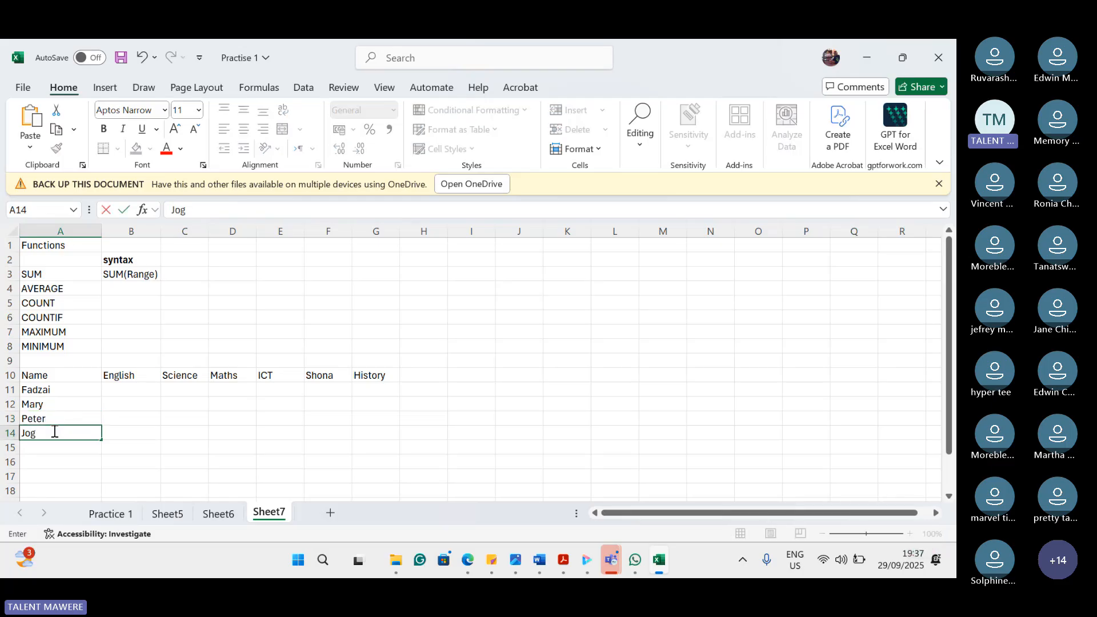
pyautogui.press('BackSpace')
pyautogui.write('hn')
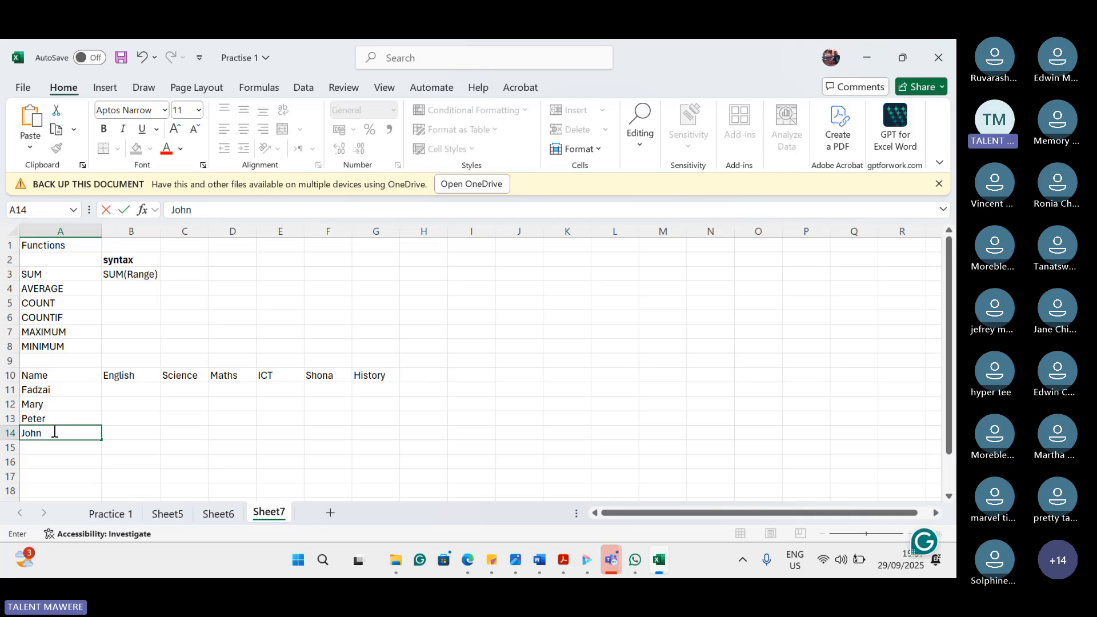
pyautogui.click(61, 448)
pyautogui.write('I')
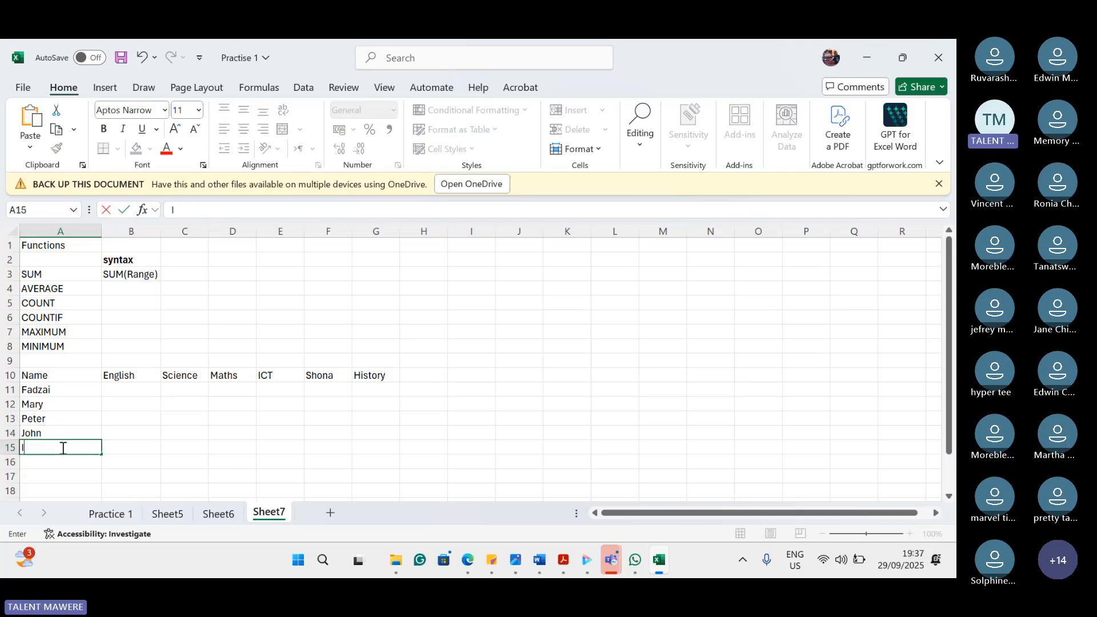
pyautogui.write('ris')
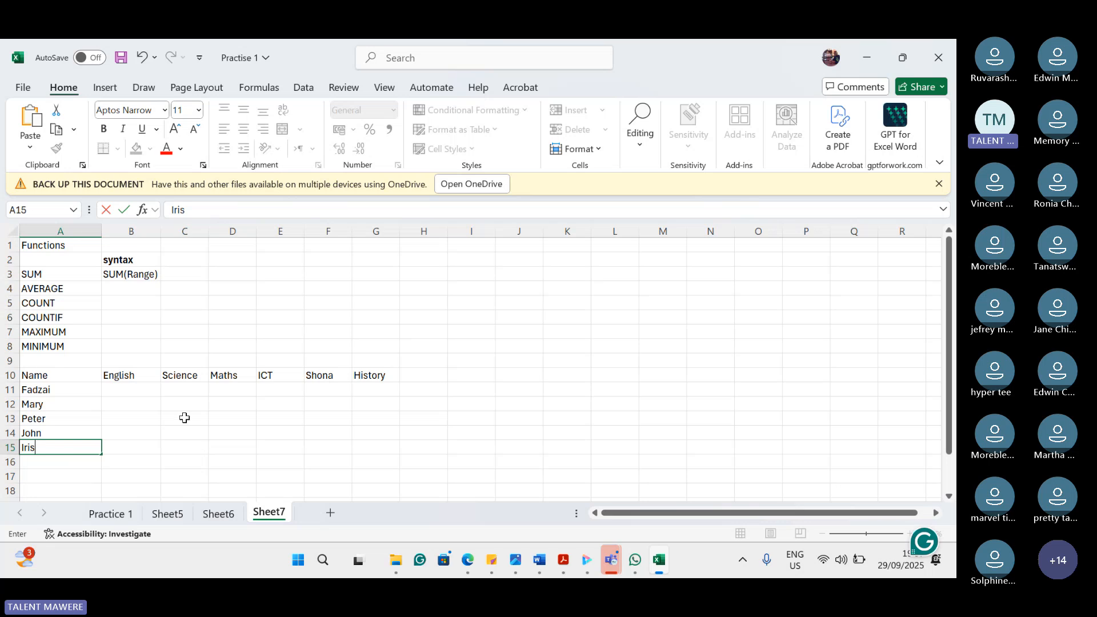
# Step: Enter the English marks 89, 78, 67, 87 and 92 in cells B11 to B15
pyautogui.click(145, 392)
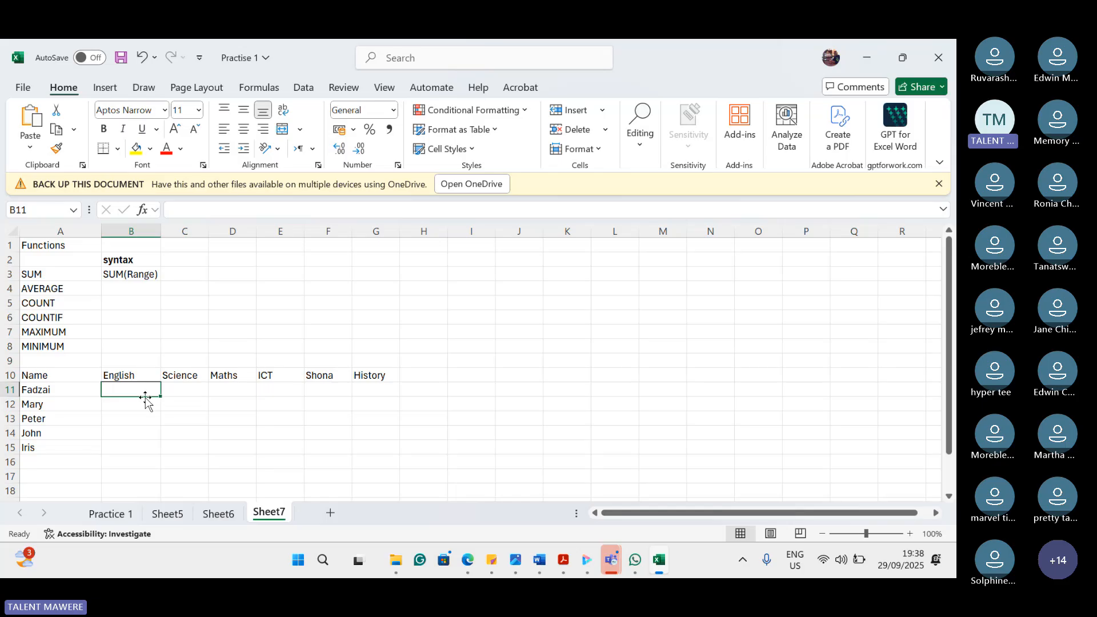
pyautogui.write('89')
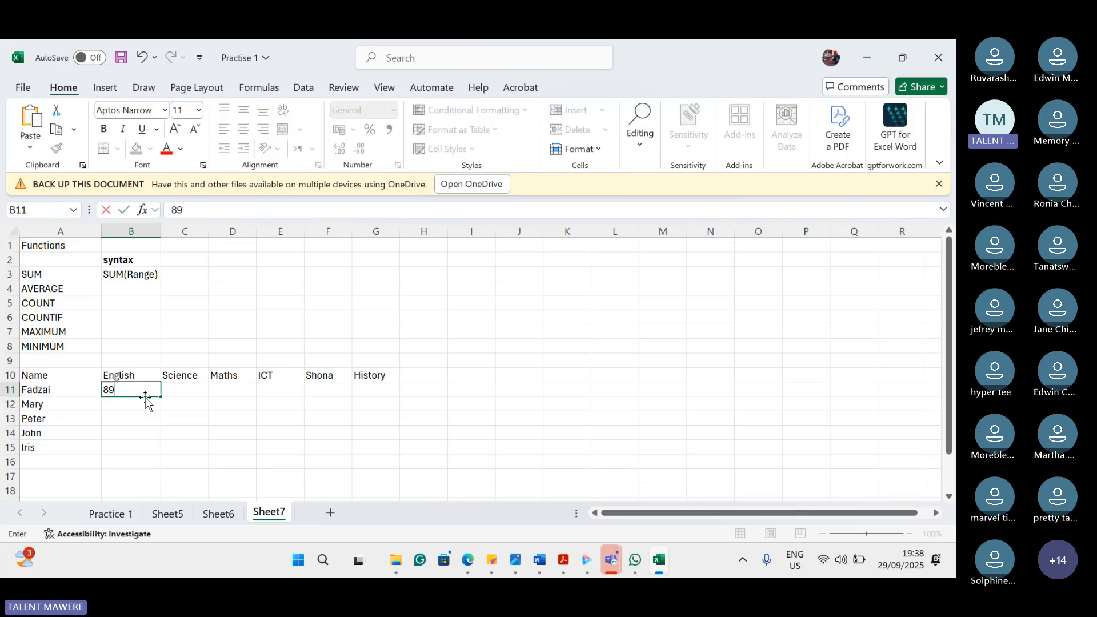
pyautogui.press('Return')
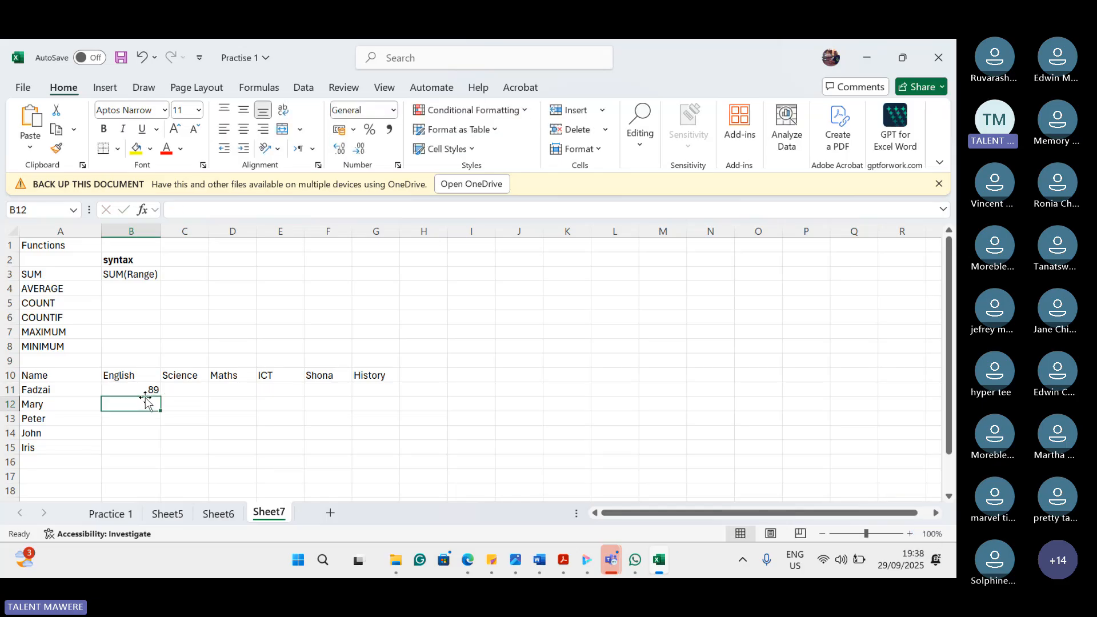
pyautogui.write('78')
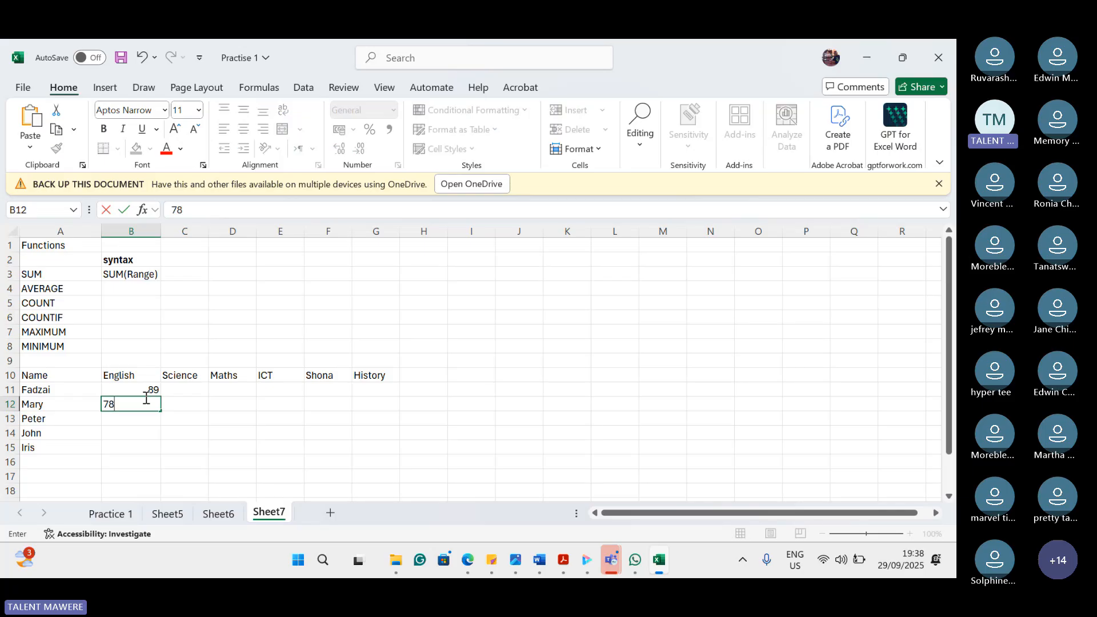
pyautogui.press('Return')
pyautogui.write('67')
pyautogui.press('Return')
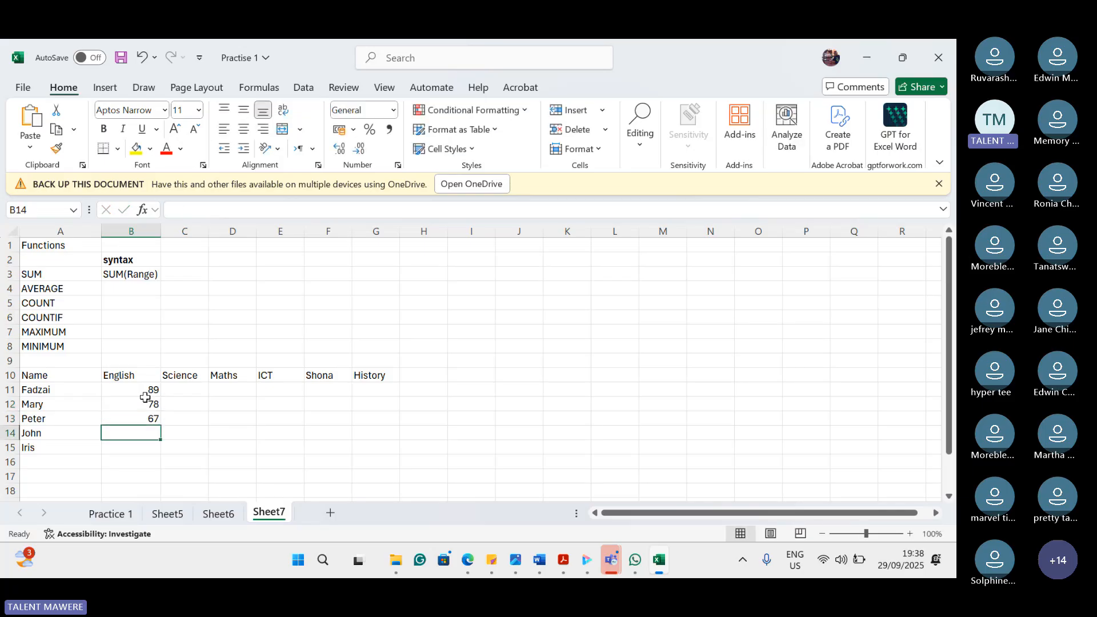
pyautogui.write('87')
pyautogui.press('Return')
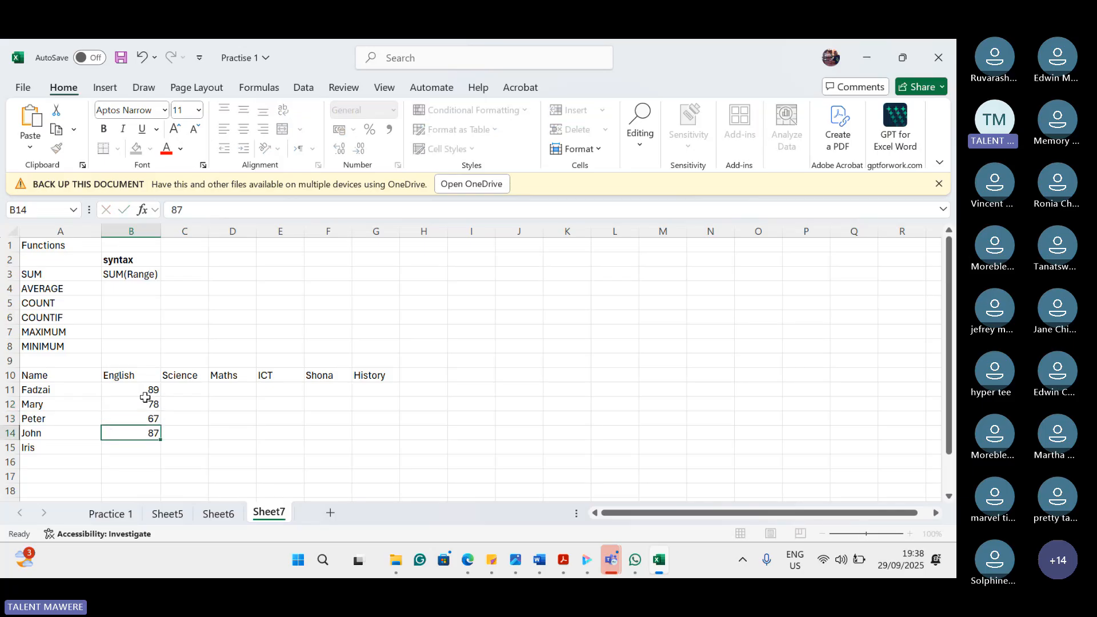
pyautogui.write('9')
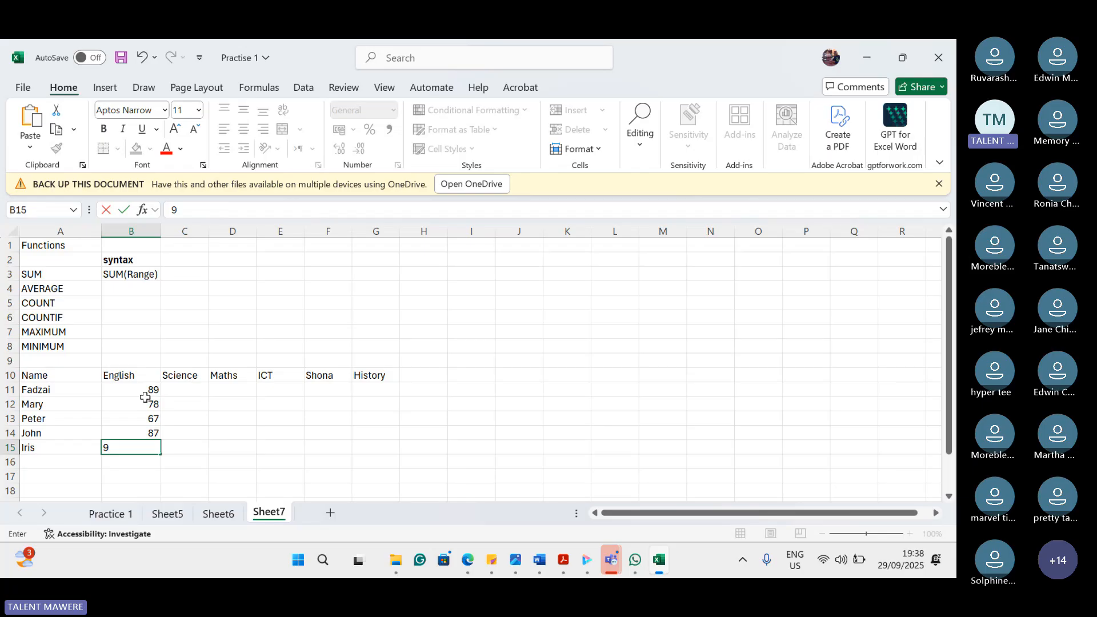
pyautogui.write('2')
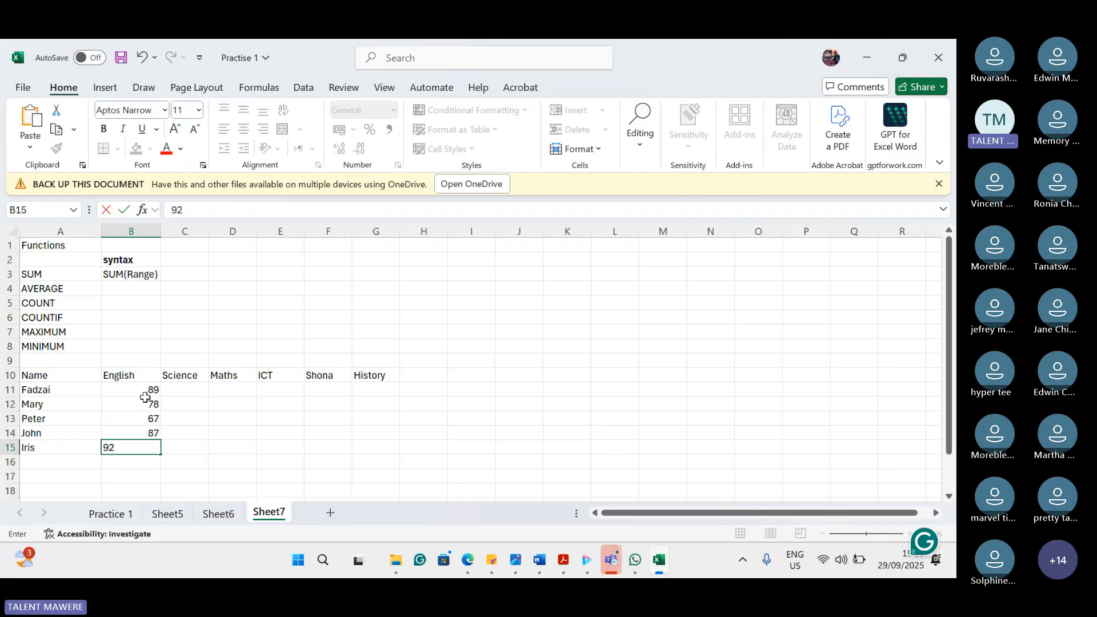
# Step: Enter the Science marks 34, 76, 85, 34 and 87 in cells C11 to C15
pyautogui.click(195, 389)
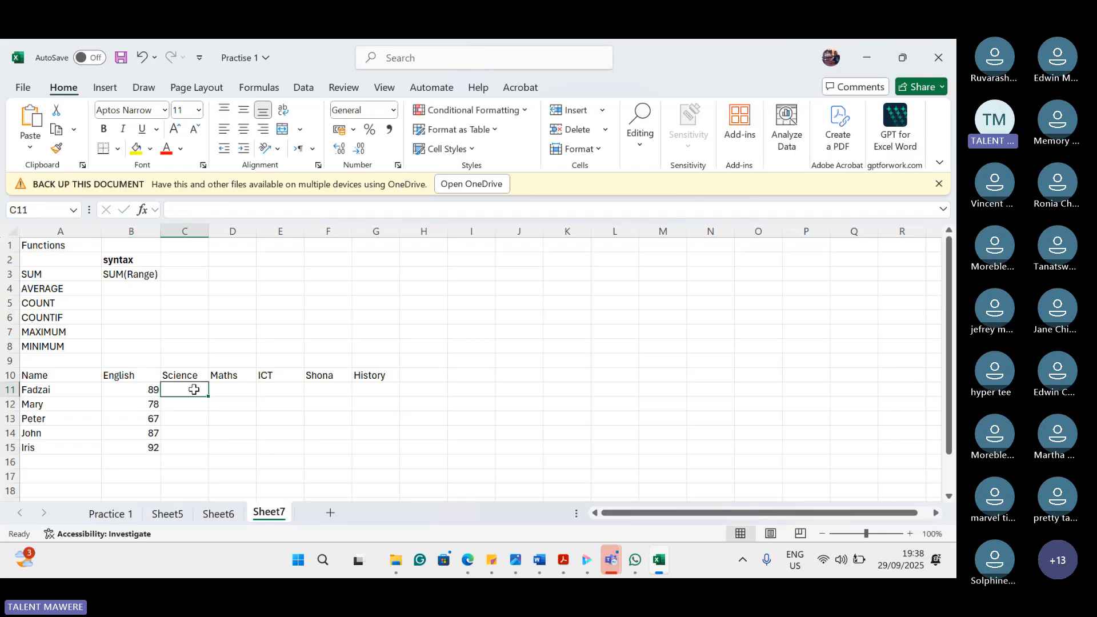
pyautogui.write('34')
pyautogui.press('Return')
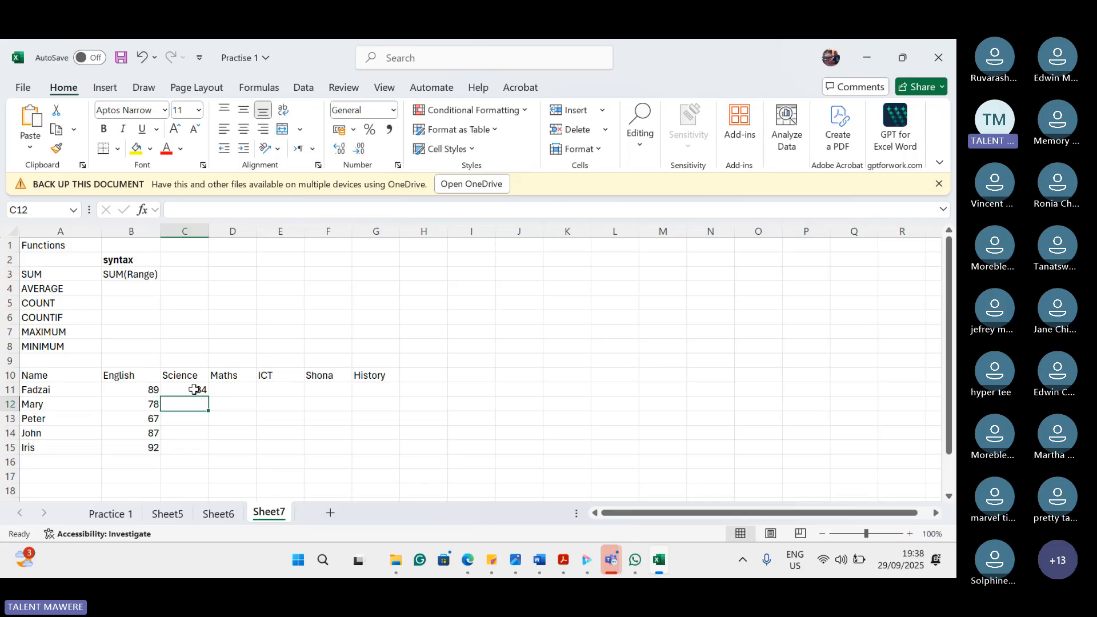
pyautogui.write('76')
pyautogui.press('Return')
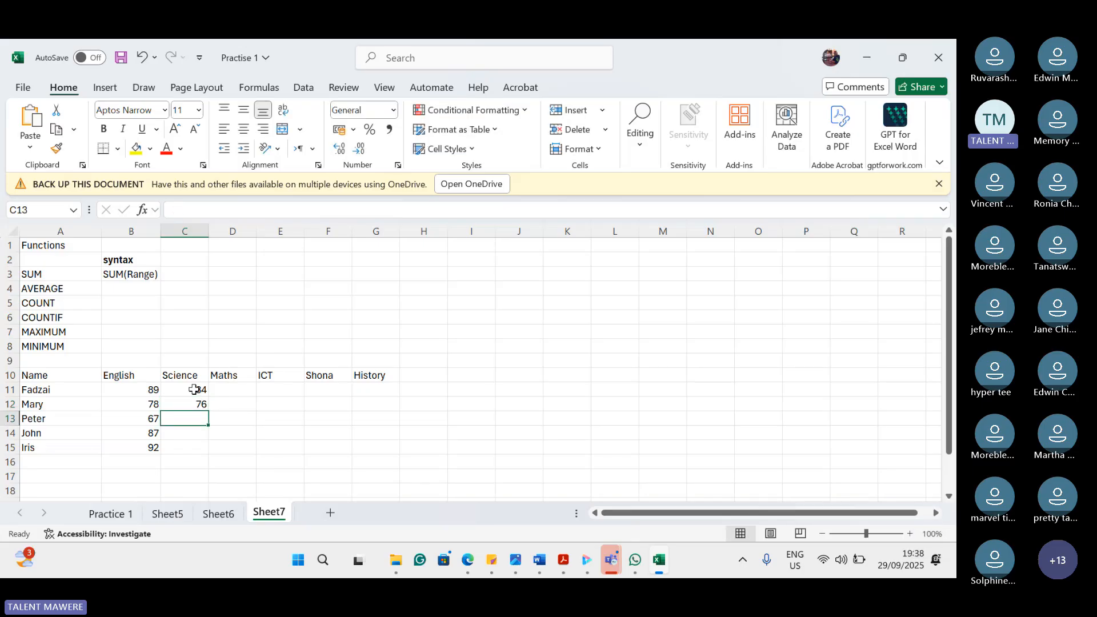
pyautogui.write('85')
pyautogui.press('Return')
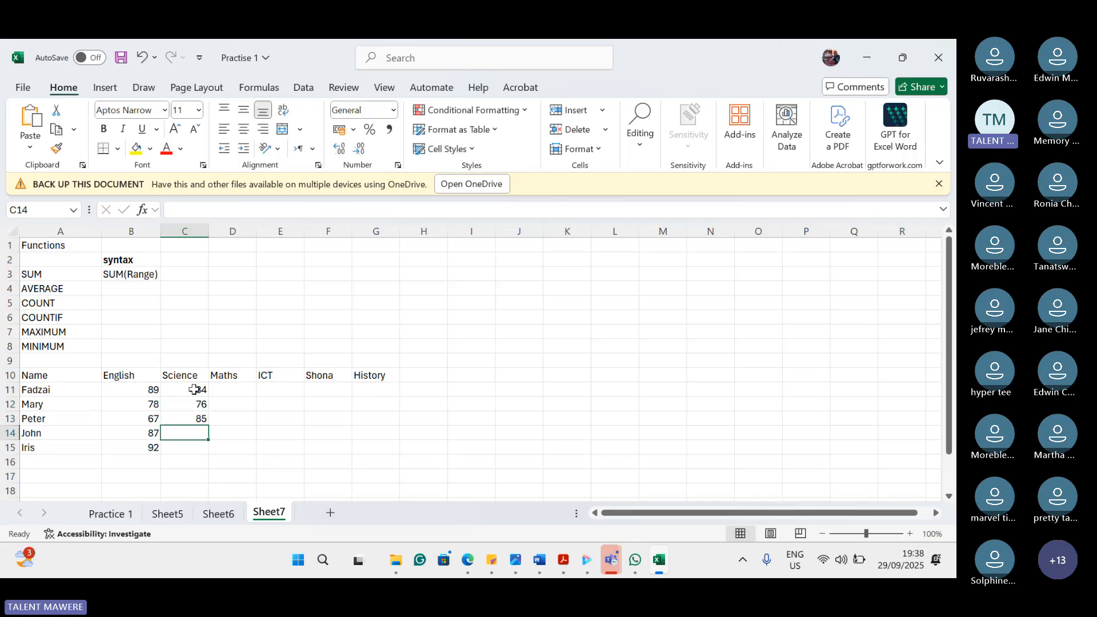
pyautogui.write('34')
pyautogui.press('Return')
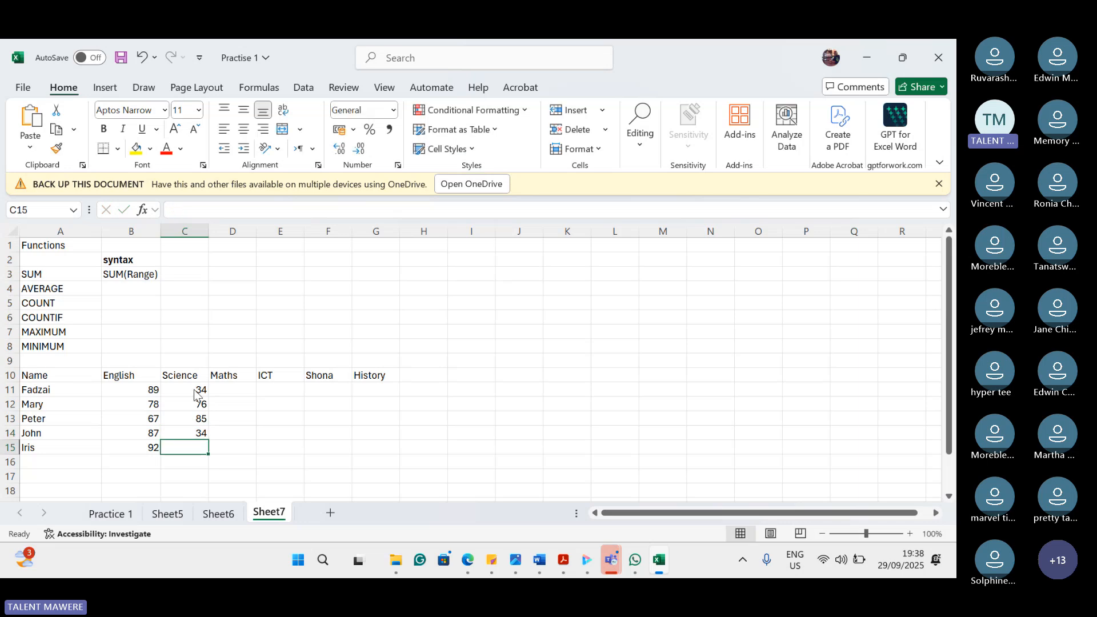
pyautogui.write('87')
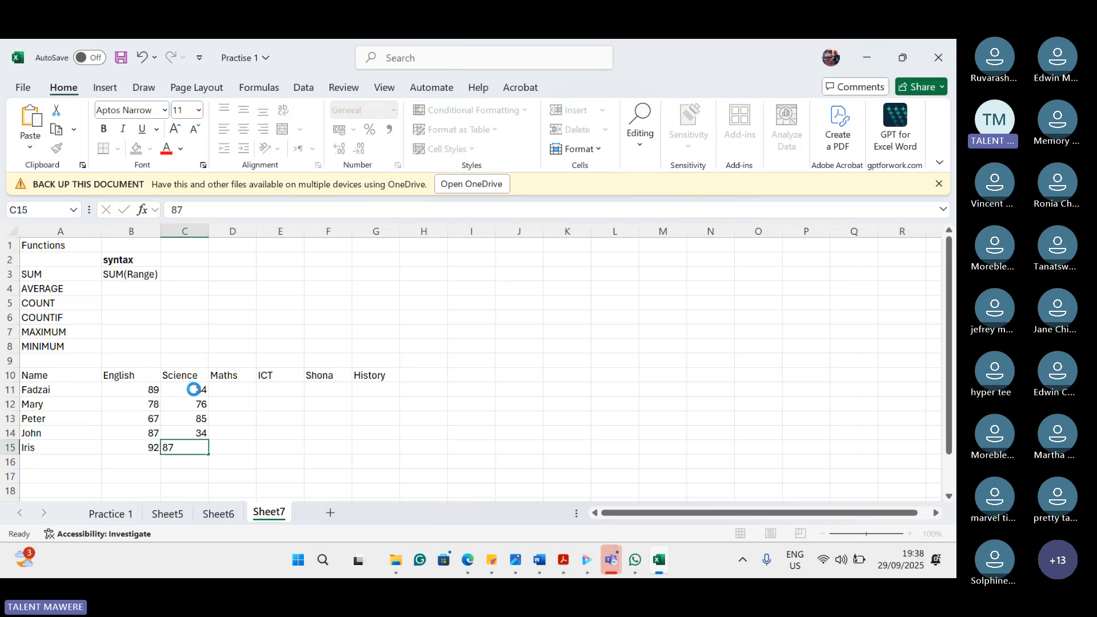
pyautogui.press('Return')
# Step: Enter the Maths marks 65, 79, 45, 87 and 87 in cells D11 to D15
pyautogui.click(230, 389)
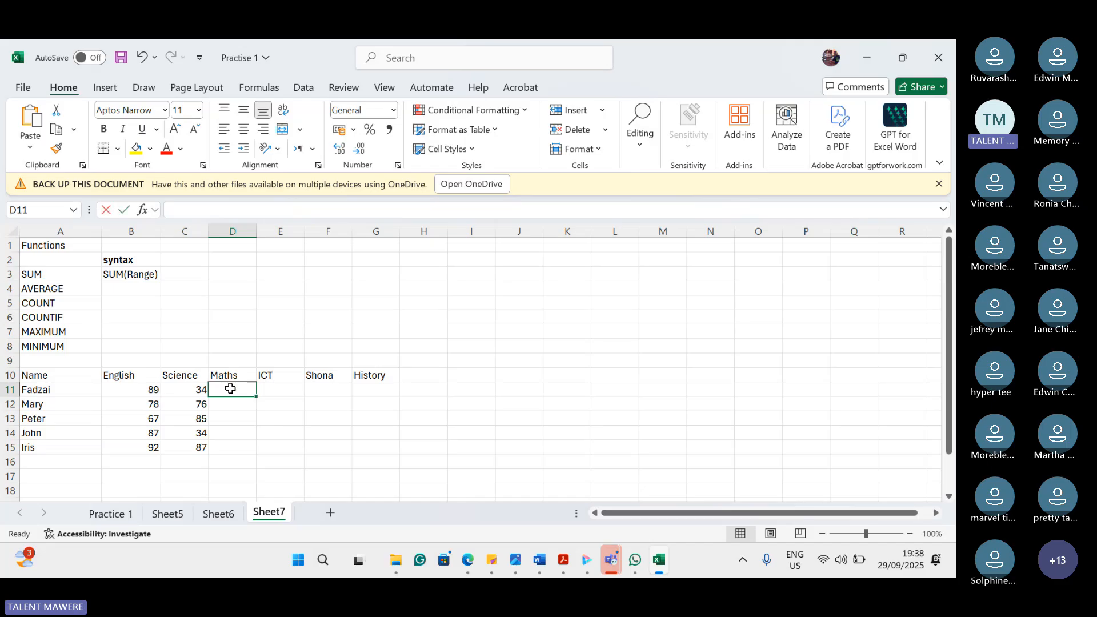
pyautogui.write('65')
pyautogui.press('Return')
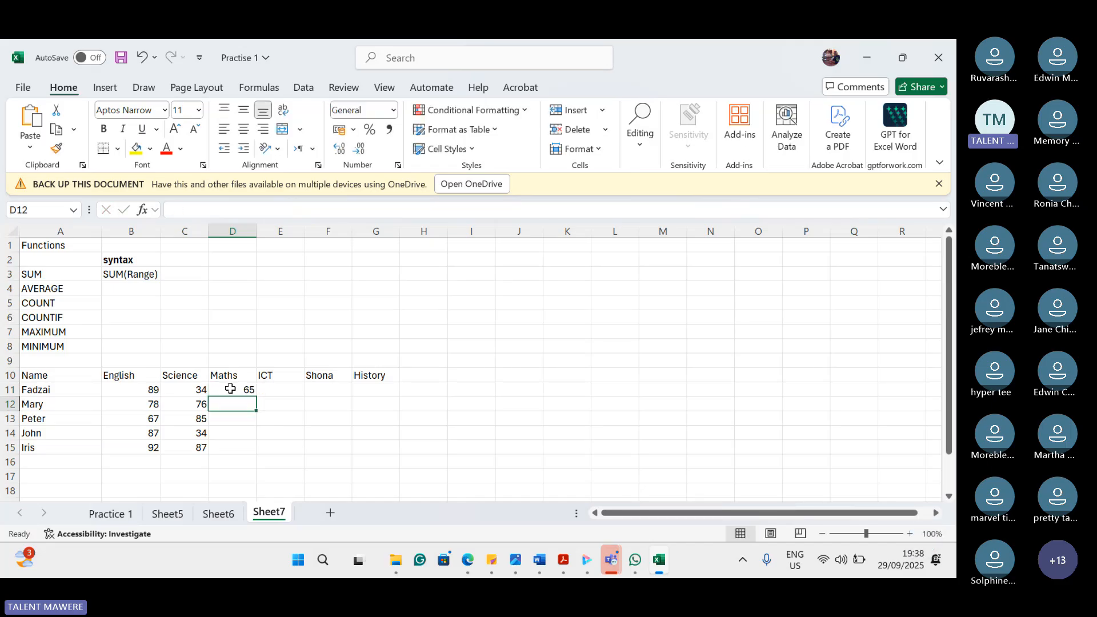
pyautogui.write('79')
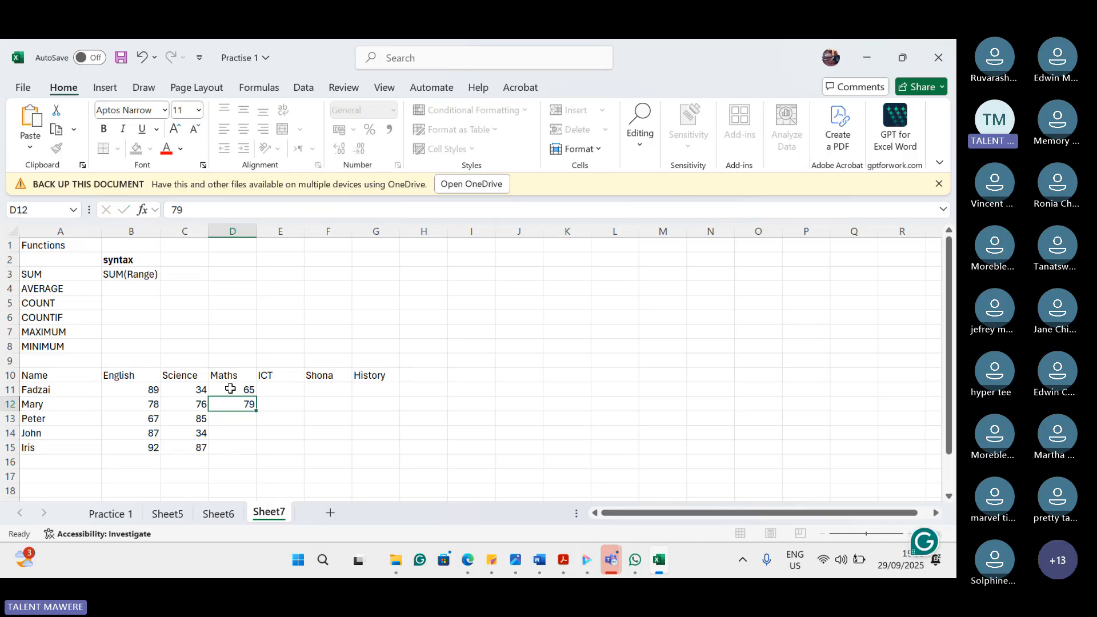
pyautogui.press('Return')
pyautogui.write('45')
pyautogui.press('Return')
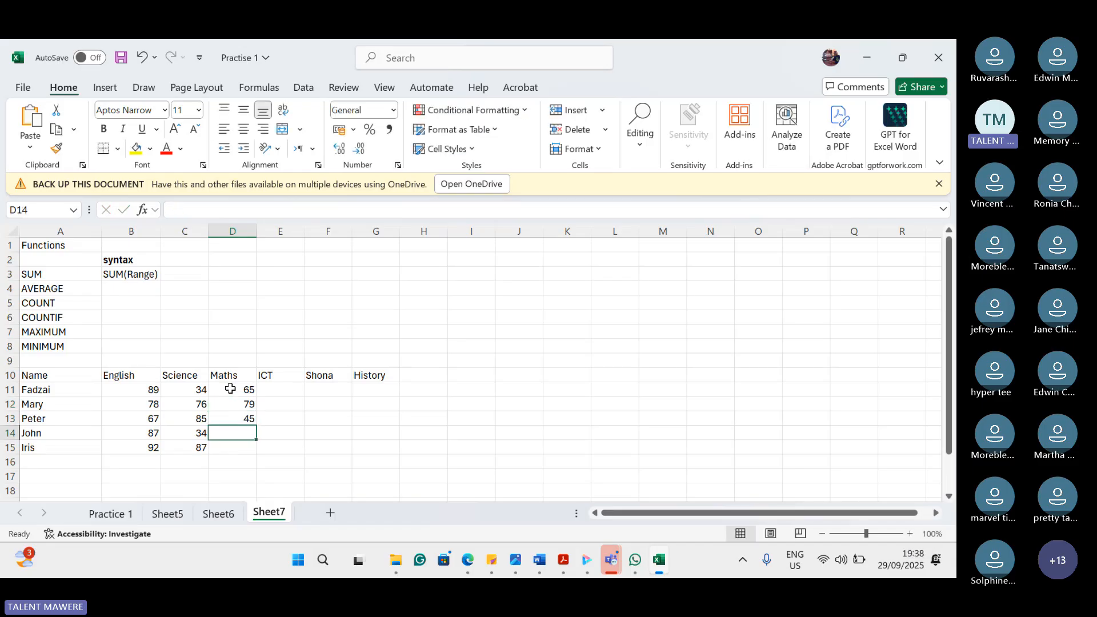
pyautogui.write('87')
pyautogui.press('Return')
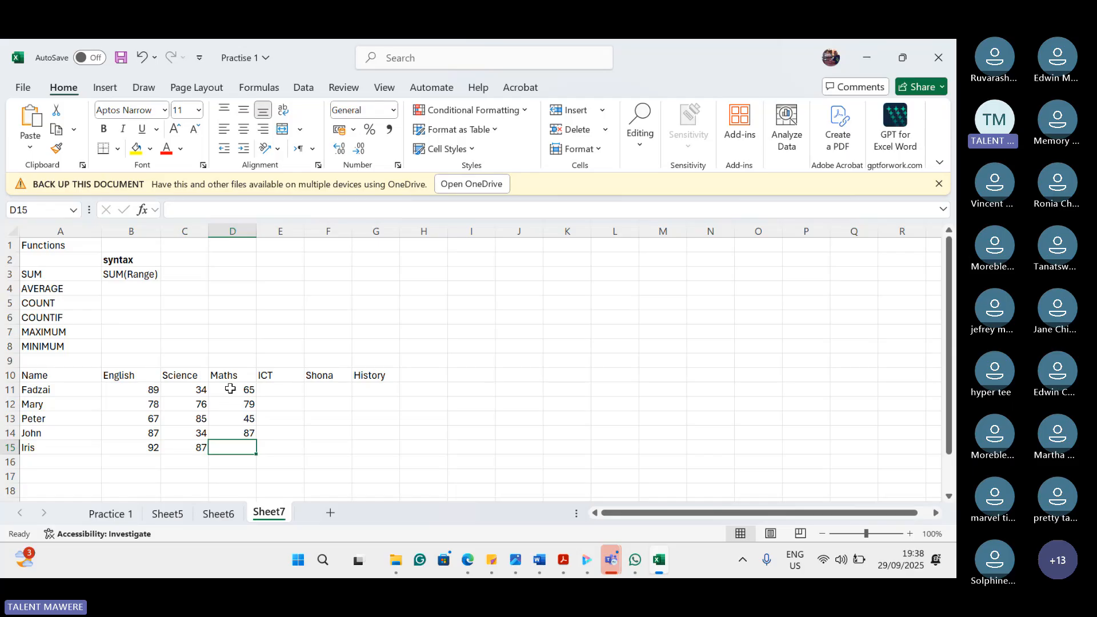
pyautogui.write('87')
pyautogui.press('Return')
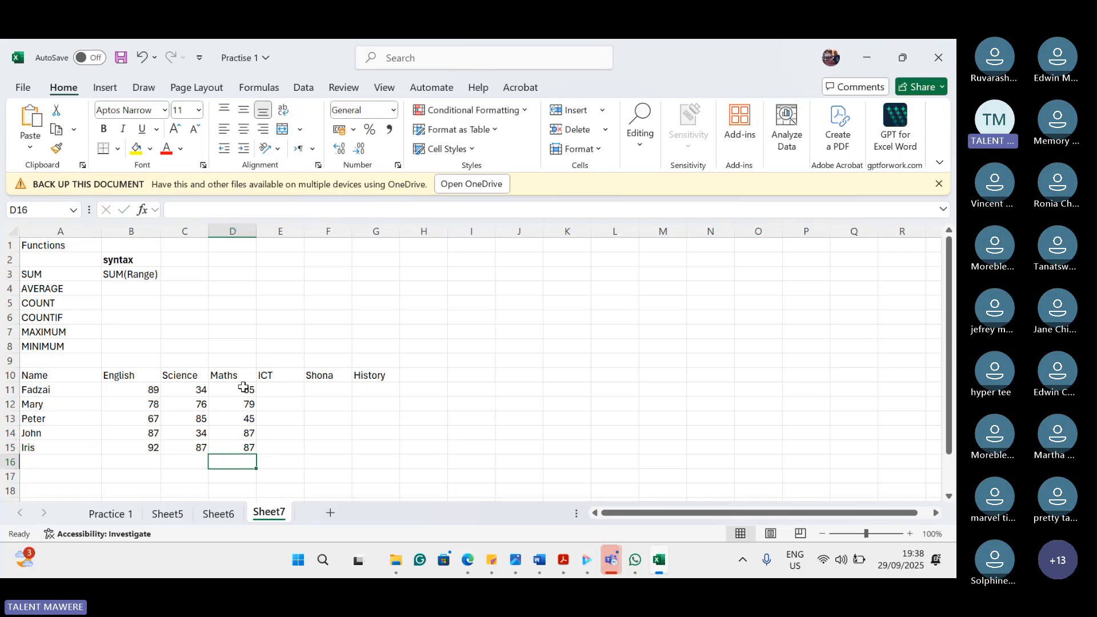
# Step: Enter the ICT marks 23, 54, 65, 86 and 65 in cells E11 to E15
pyautogui.click(279, 385)
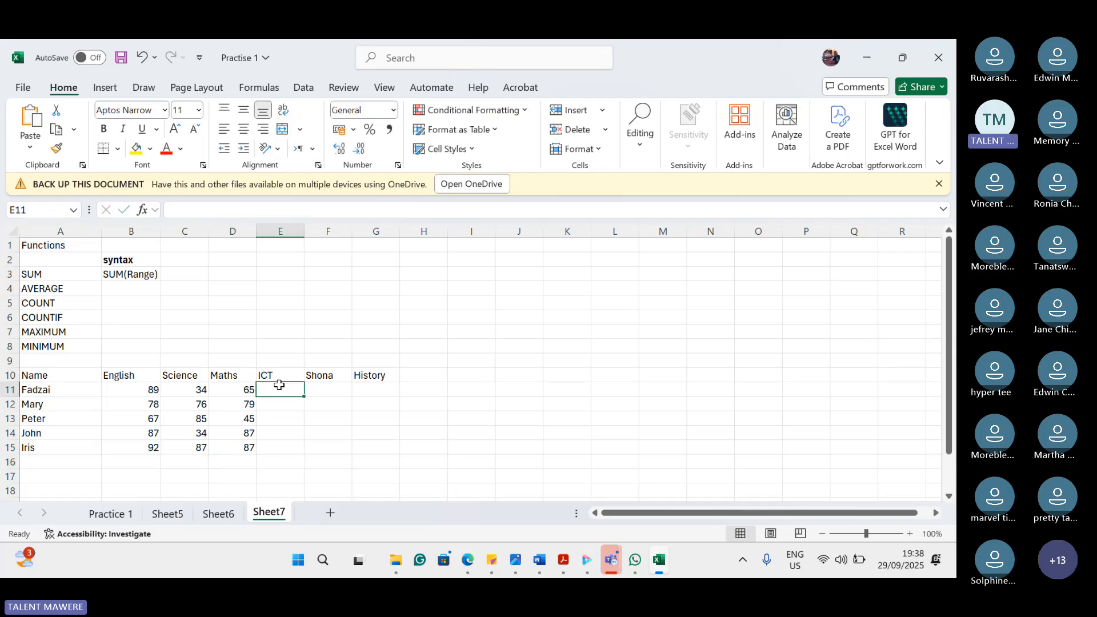
pyautogui.write('23')
pyautogui.press('Return')
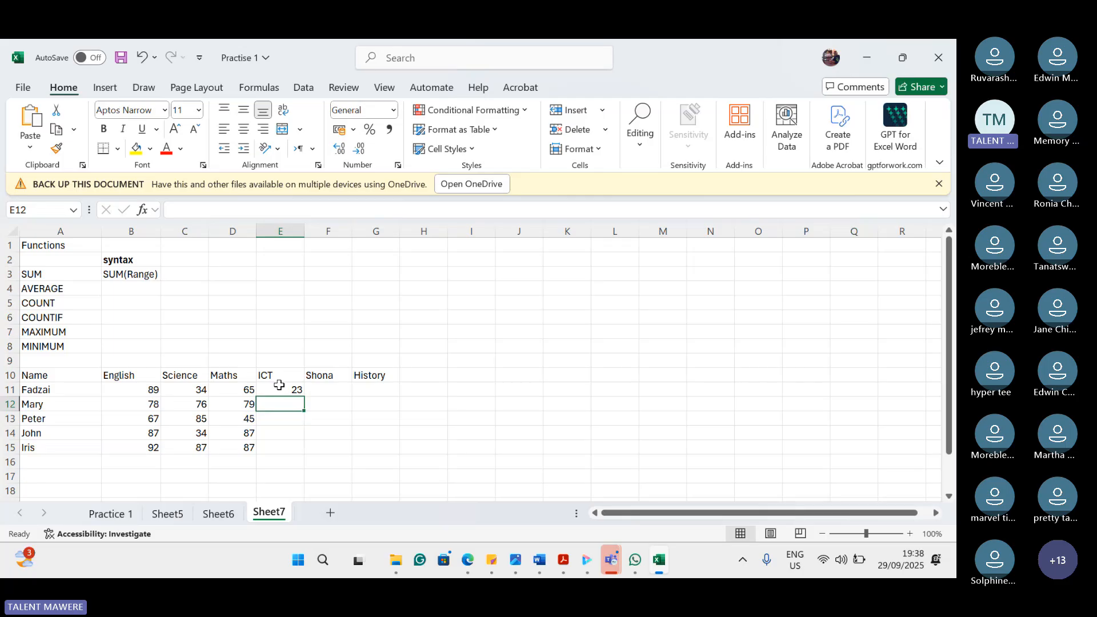
pyautogui.write('56')
pyautogui.hotkey('ctrl', 'Return')
pyautogui.write('54')
pyautogui.press('Return')
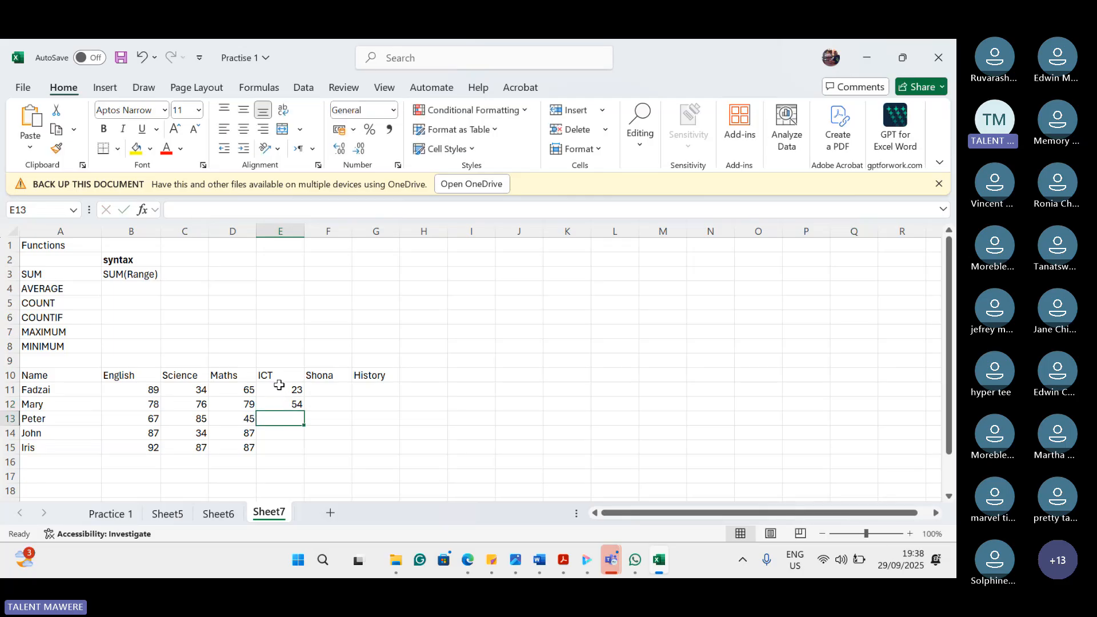
pyautogui.write('65')
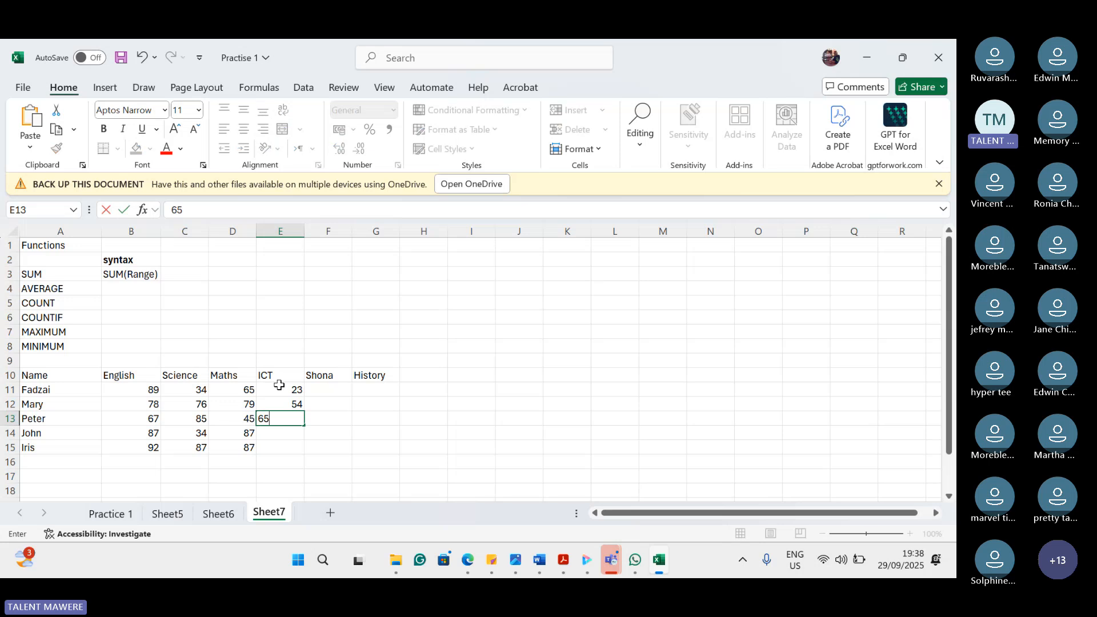
pyautogui.press('Return')
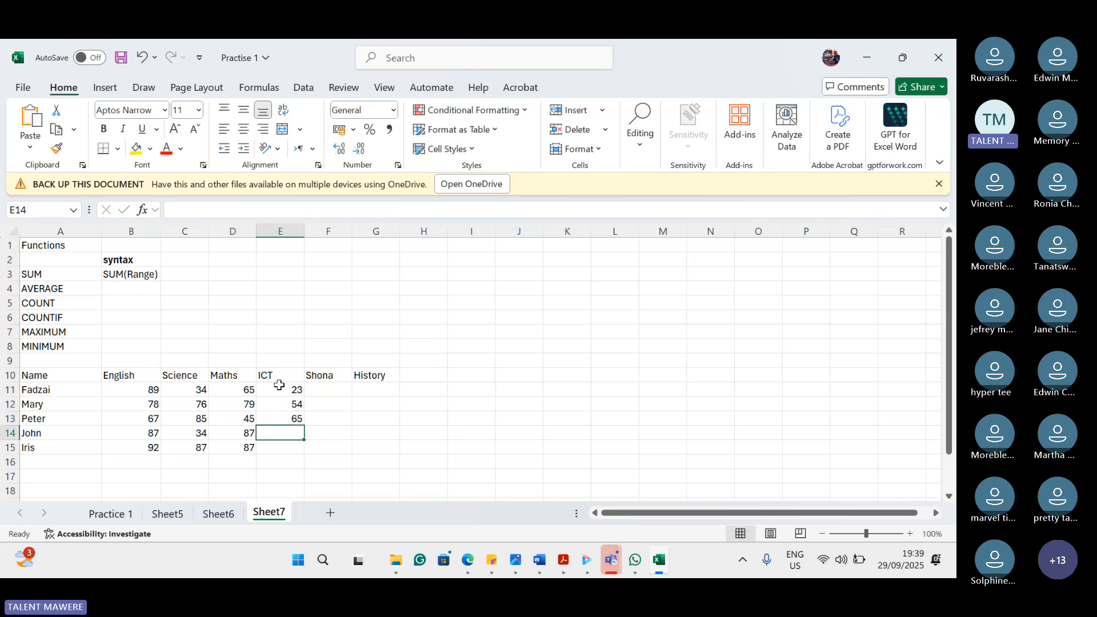
pyautogui.write('86')
pyautogui.press('Return')
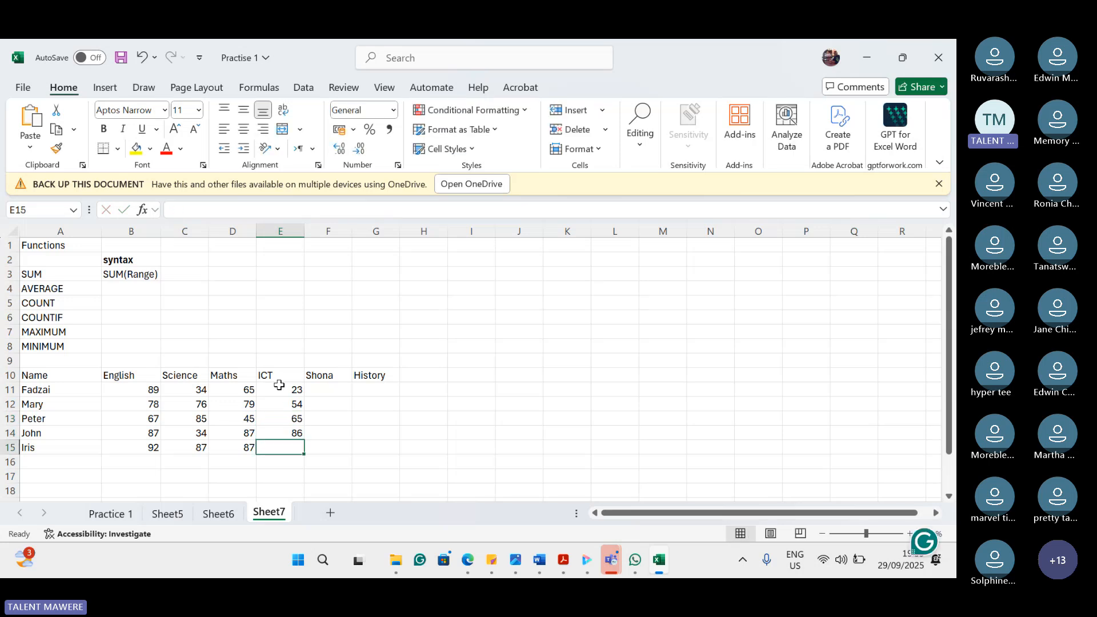
pyautogui.write('65')
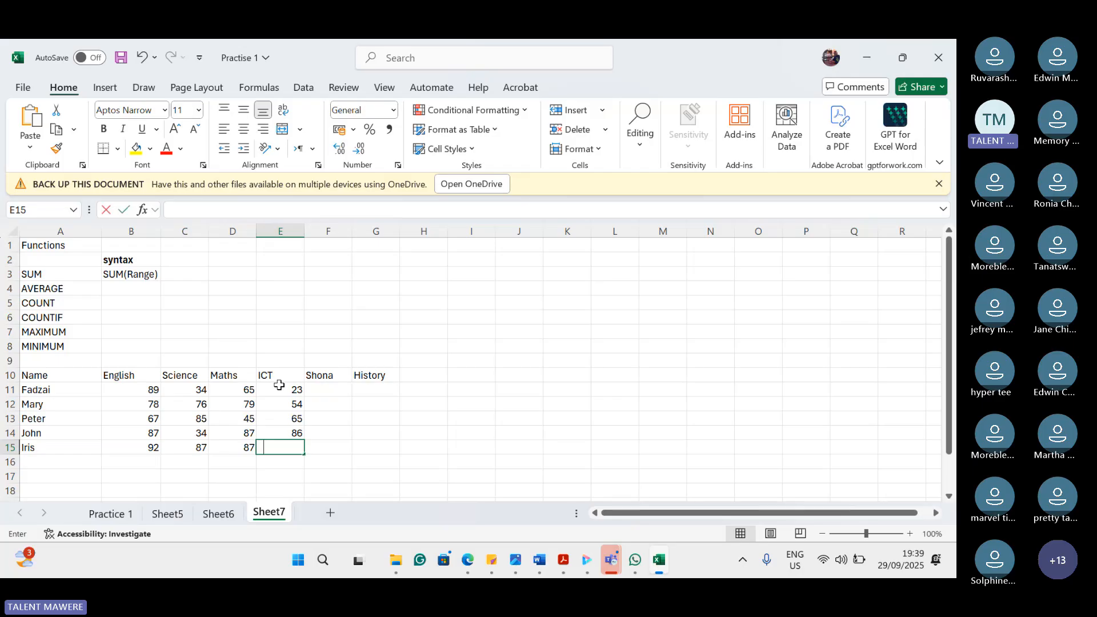
# Step: Enter the Shona marks 76, 87, 50, 25 and 86 in cells F11 to F15
pyautogui.click(330, 389)
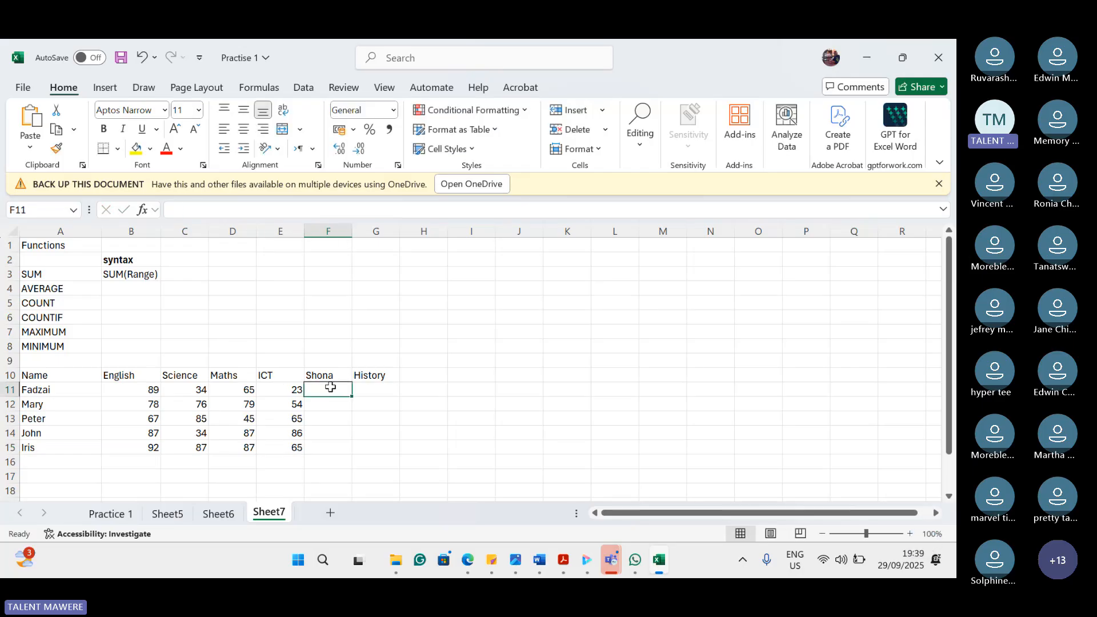
pyautogui.write('76')
pyautogui.press('Return')
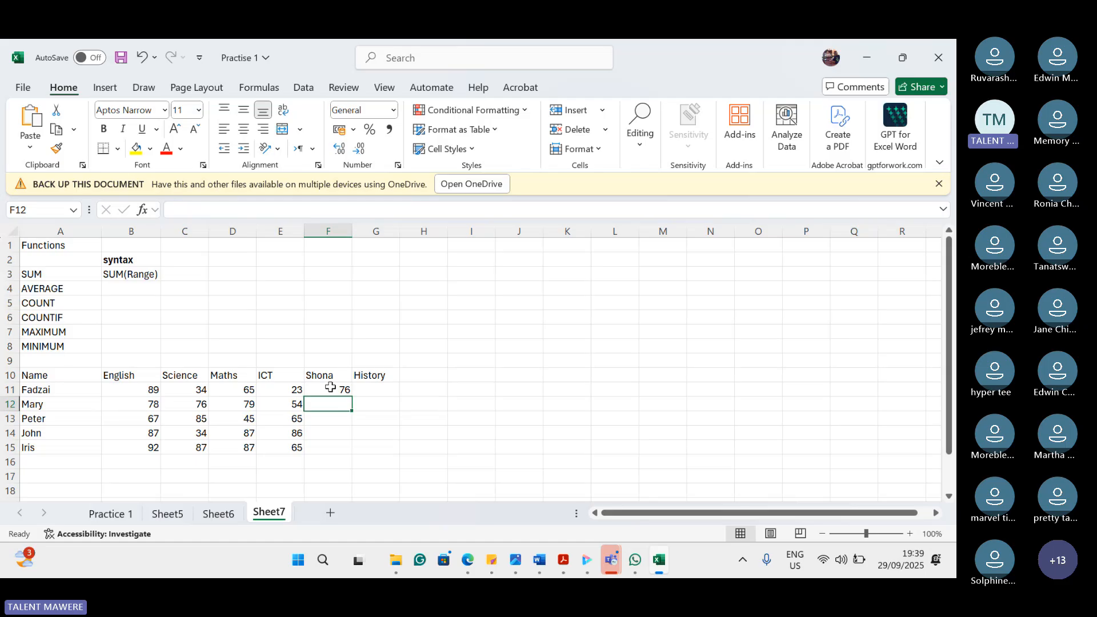
pyautogui.write('87')
pyautogui.press('Return')
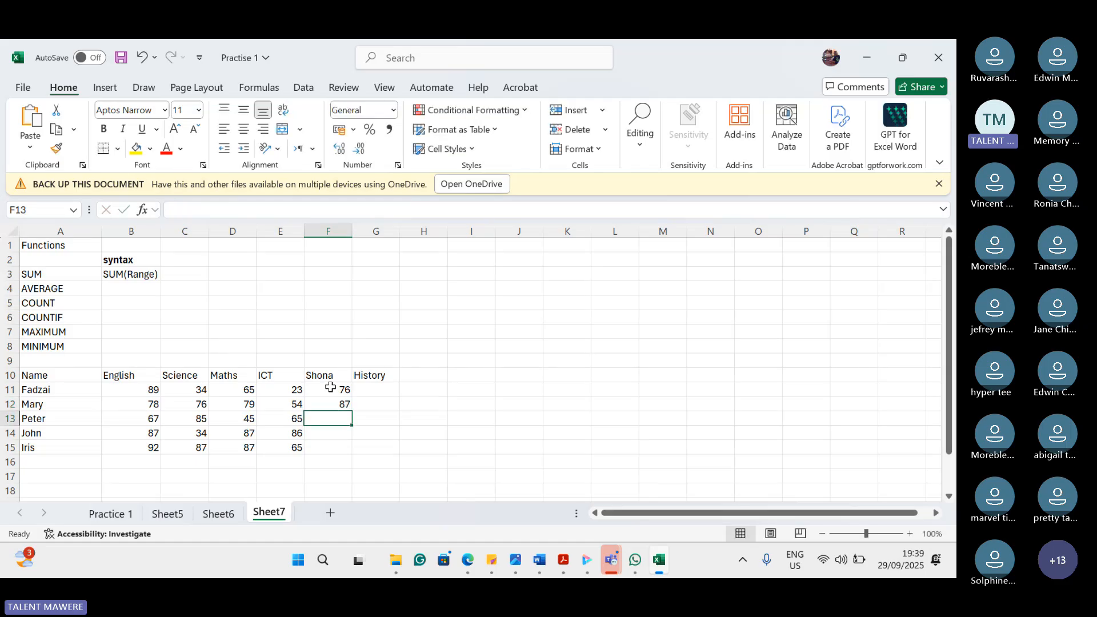
pyautogui.write('50')
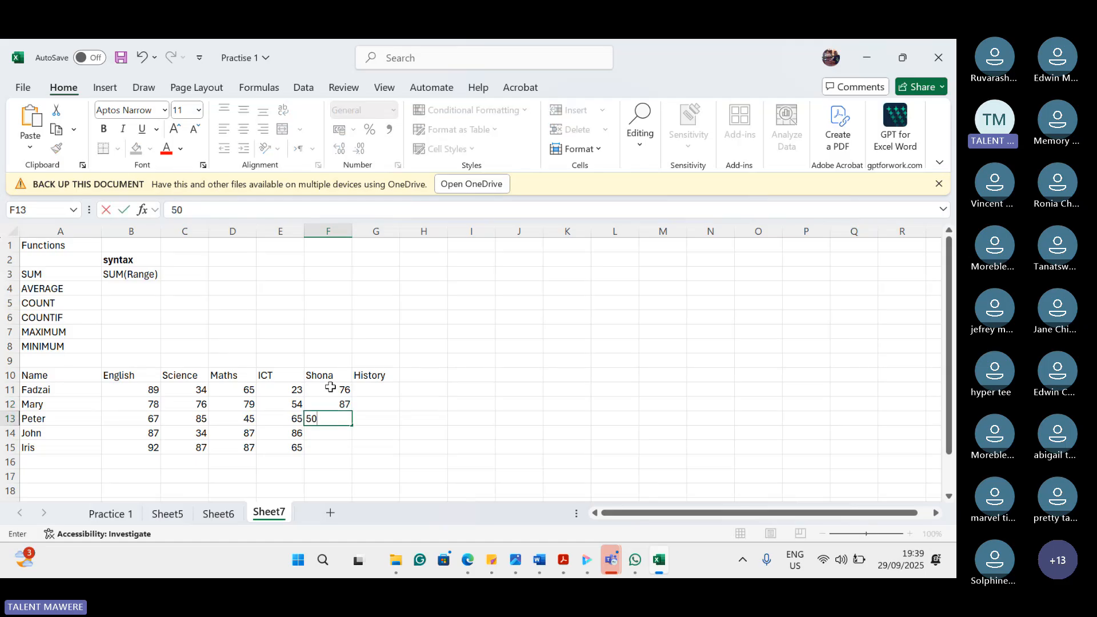
pyautogui.press('Return')
pyautogui.write('25')
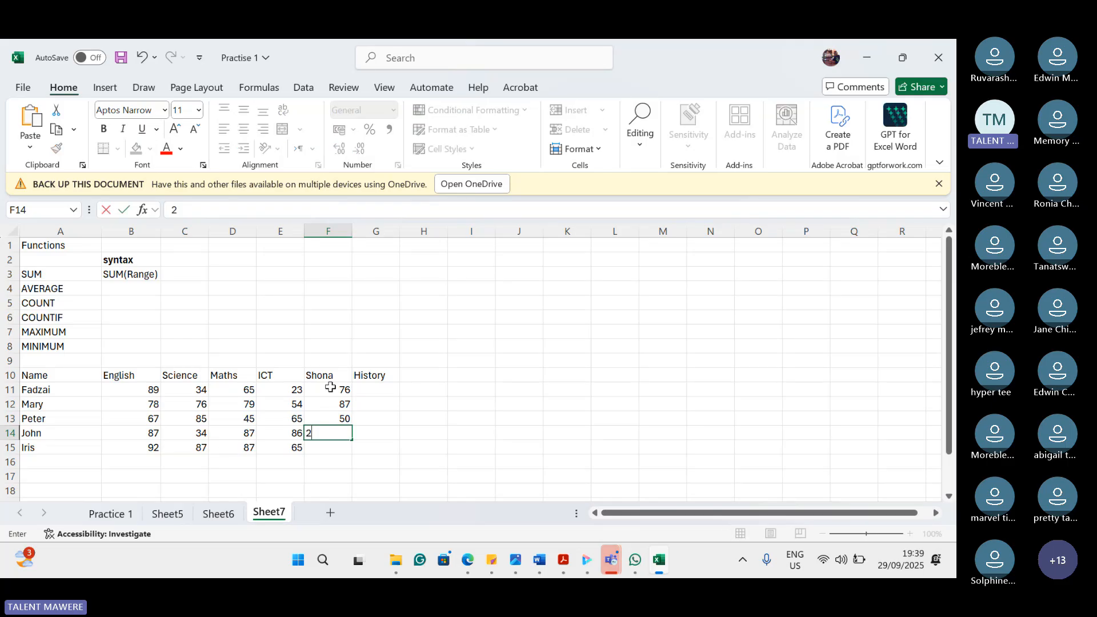
pyautogui.press('Return')
pyautogui.write('86')
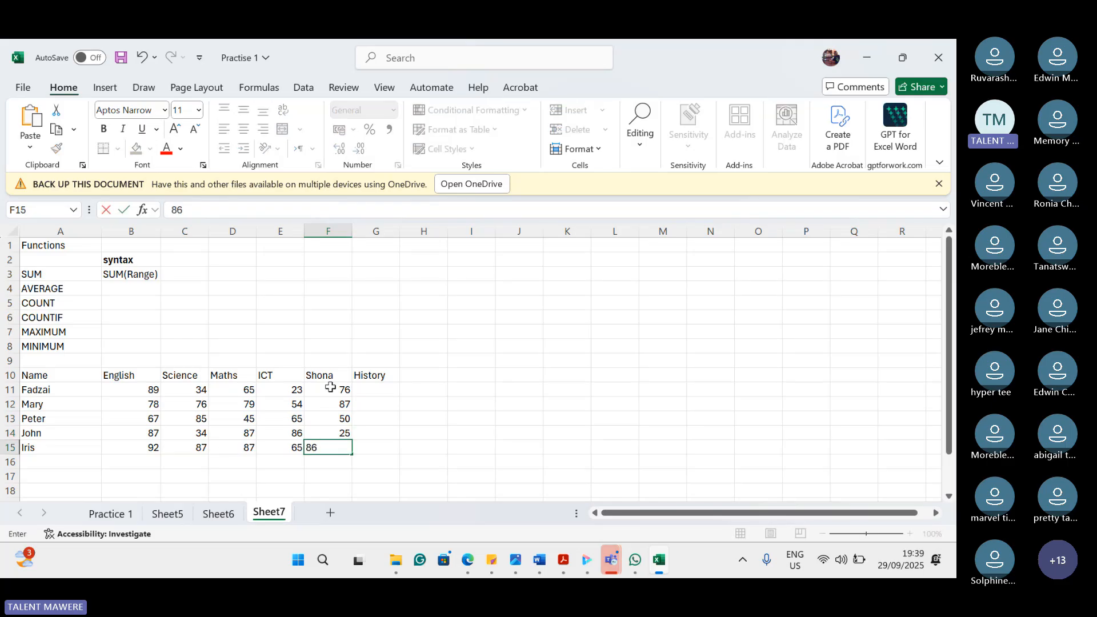
pyautogui.press('Return')
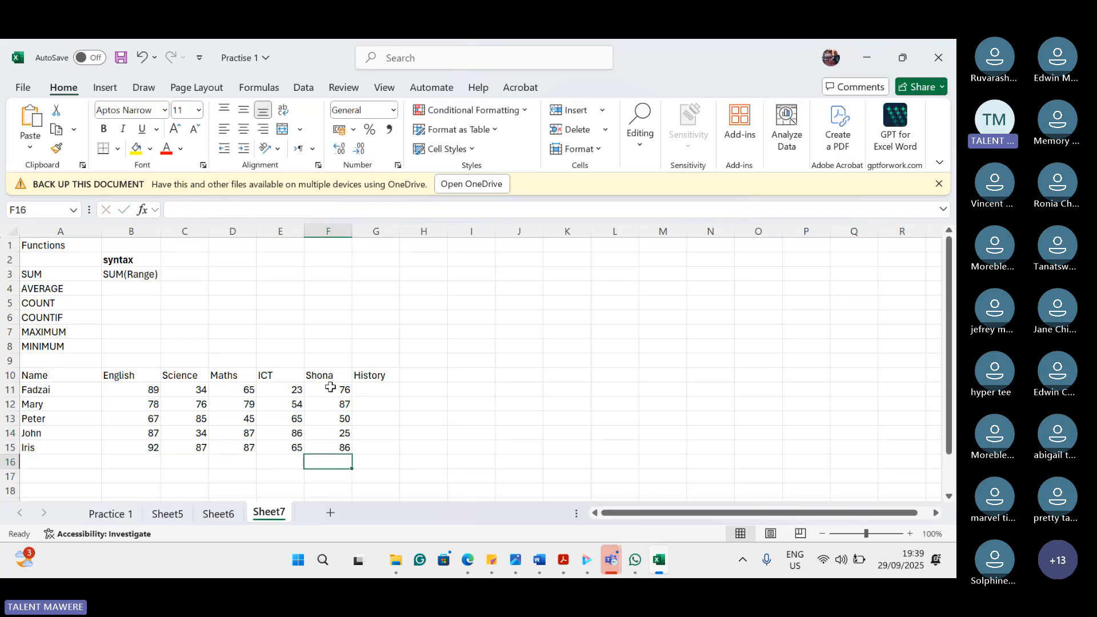
# Step: Enter the History marks 34, 54, 65, 28 and 63 in cells G11 to G15
pyautogui.click(372, 389)
pyautogui.write('34')
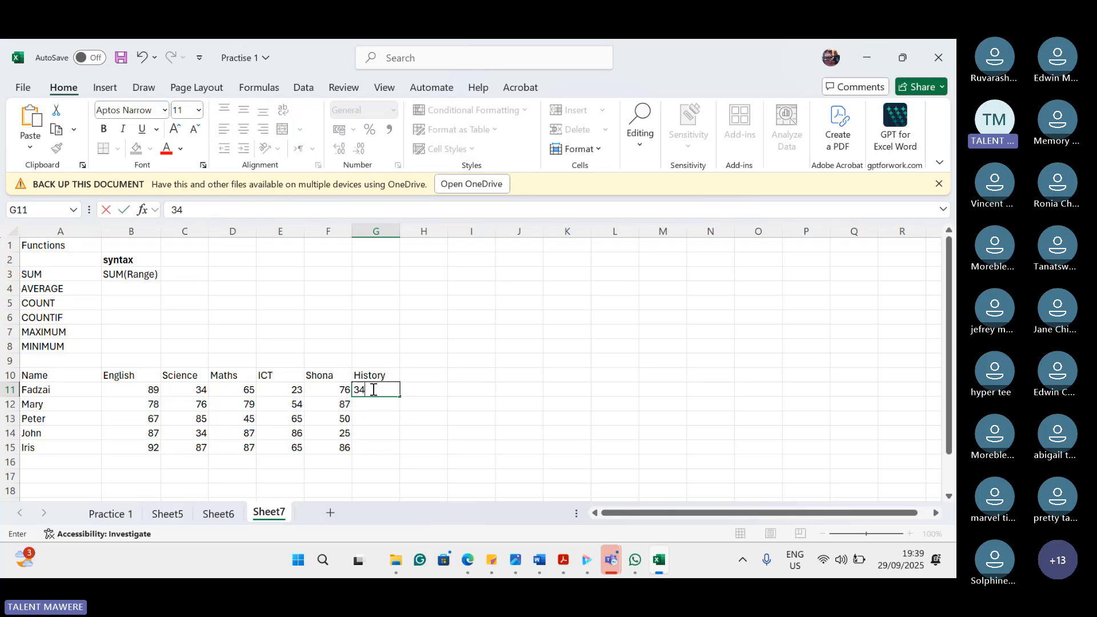
pyautogui.press('Return')
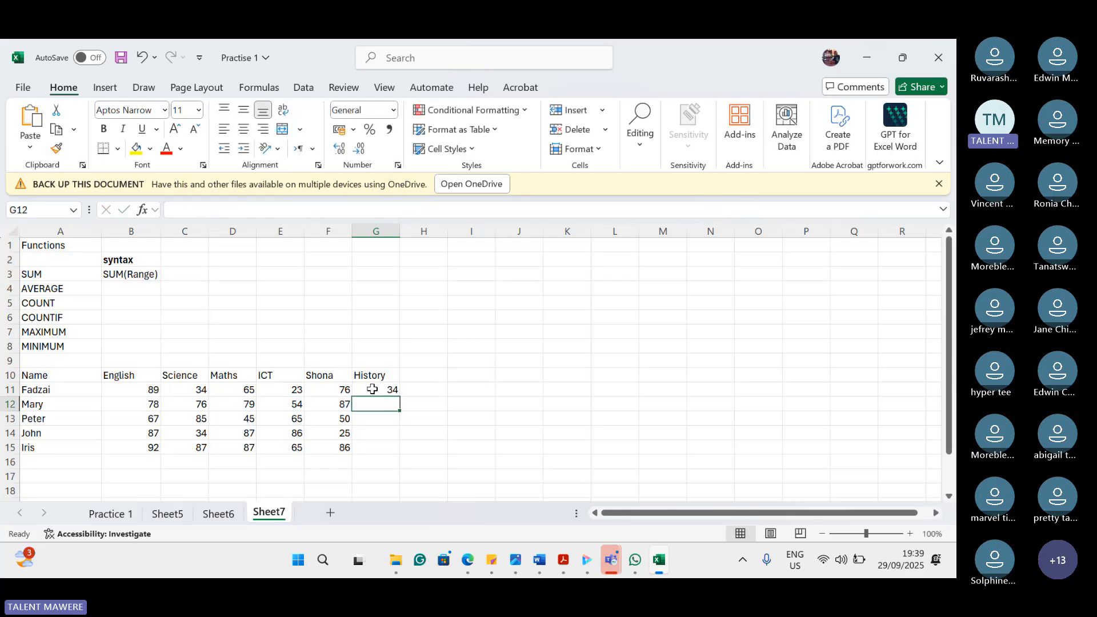
pyautogui.write('54')
pyautogui.press('Return')
pyautogui.write('6')
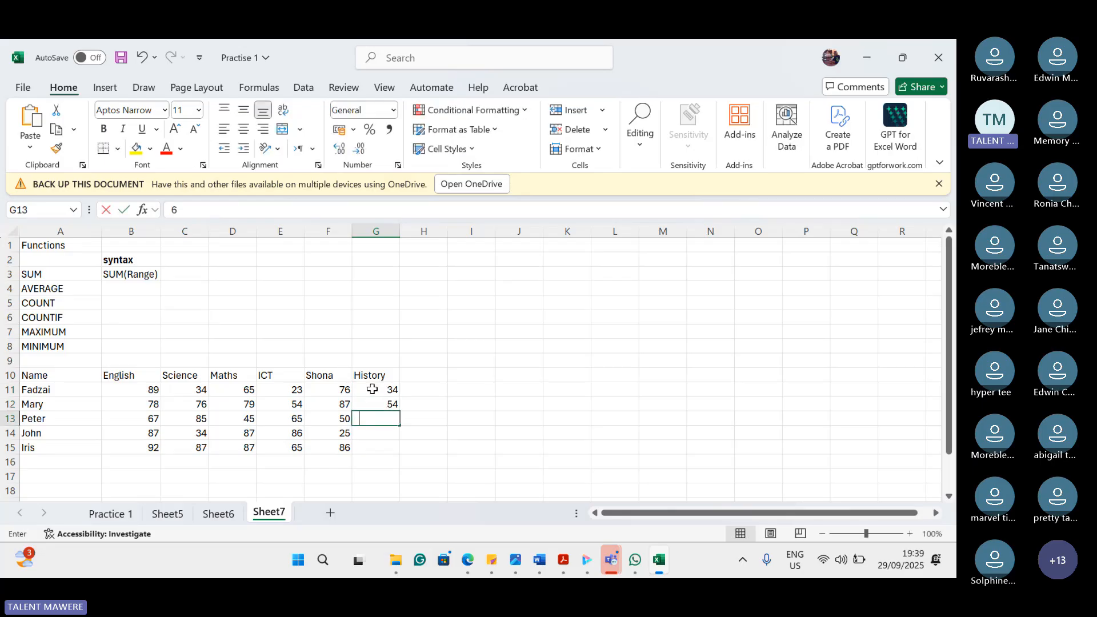
pyautogui.write('5')
pyautogui.press('Return')
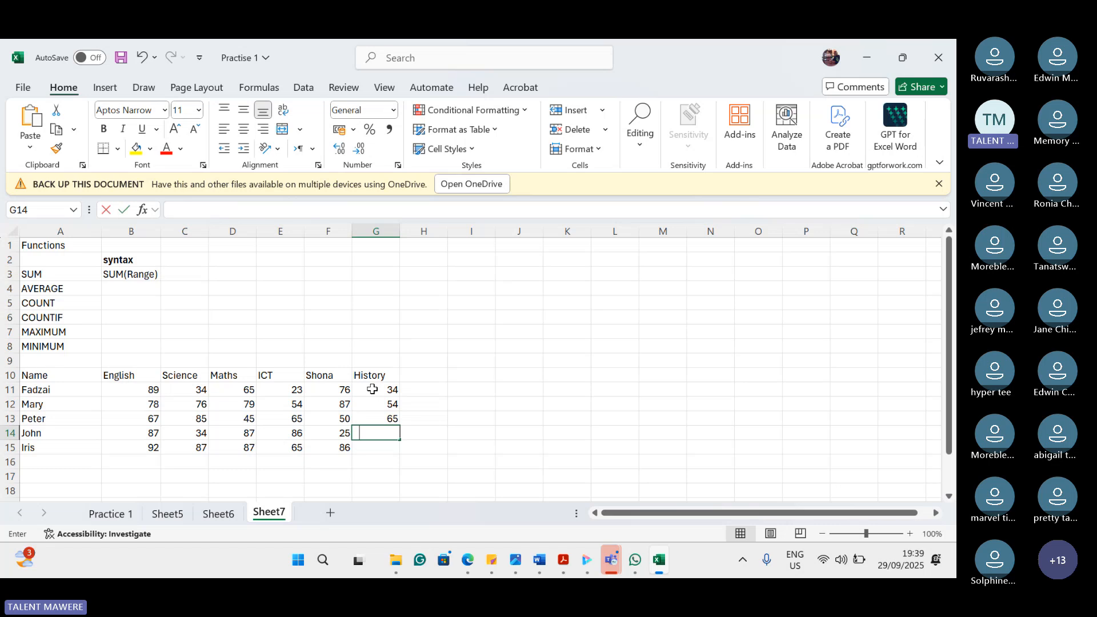
pyautogui.write('28')
pyautogui.press('Return')
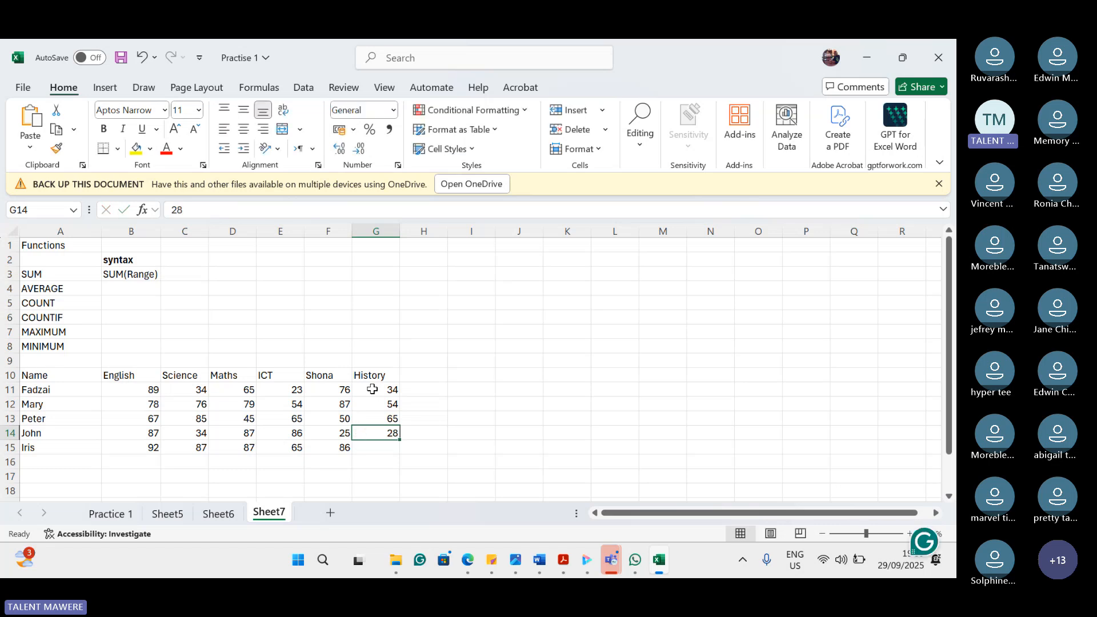
pyautogui.write('63')
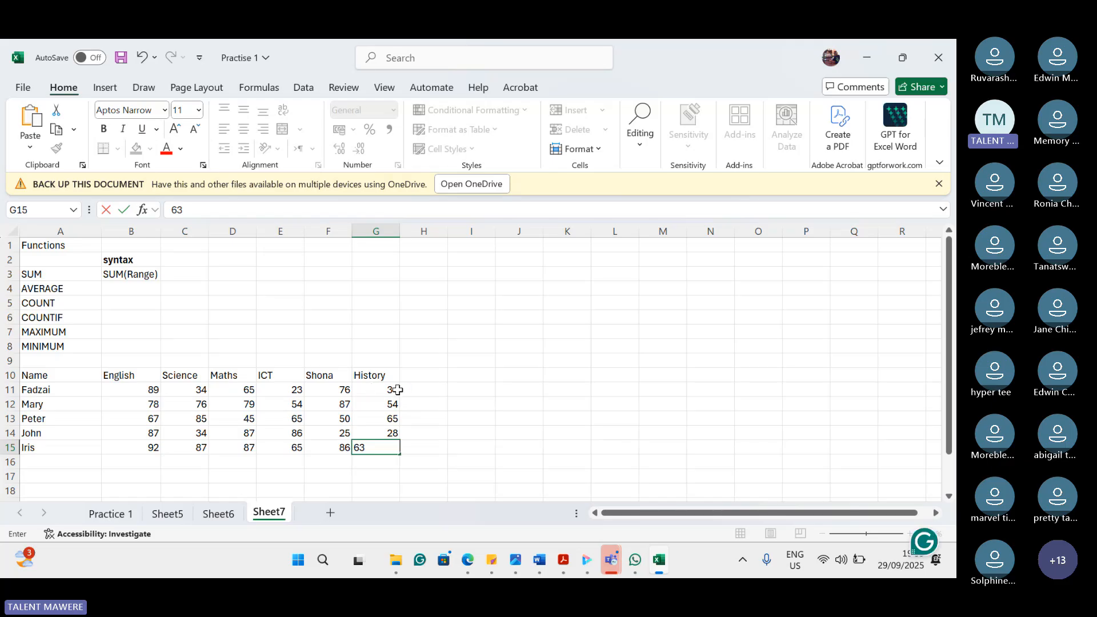
pyautogui.click(480, 373)
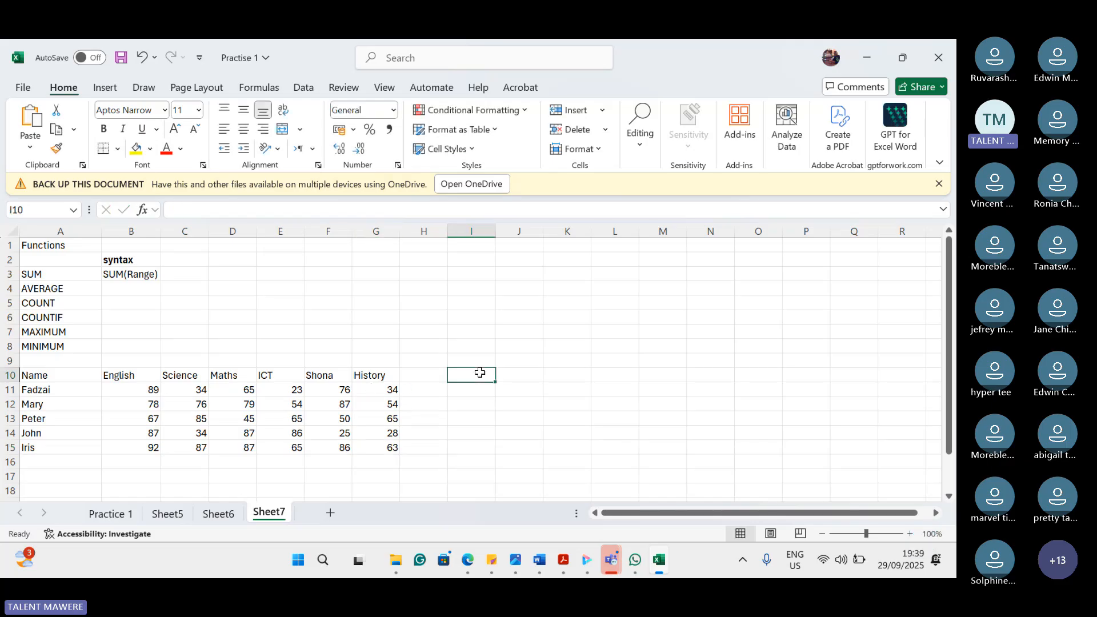
# Step: Make the table headings in A10:G10 bold and add the heading Totals in cell H10
pyautogui.moveTo(391, 375); pyautogui.dragTo(45, 377)
pyautogui.hotkey('ctrl', 'b')
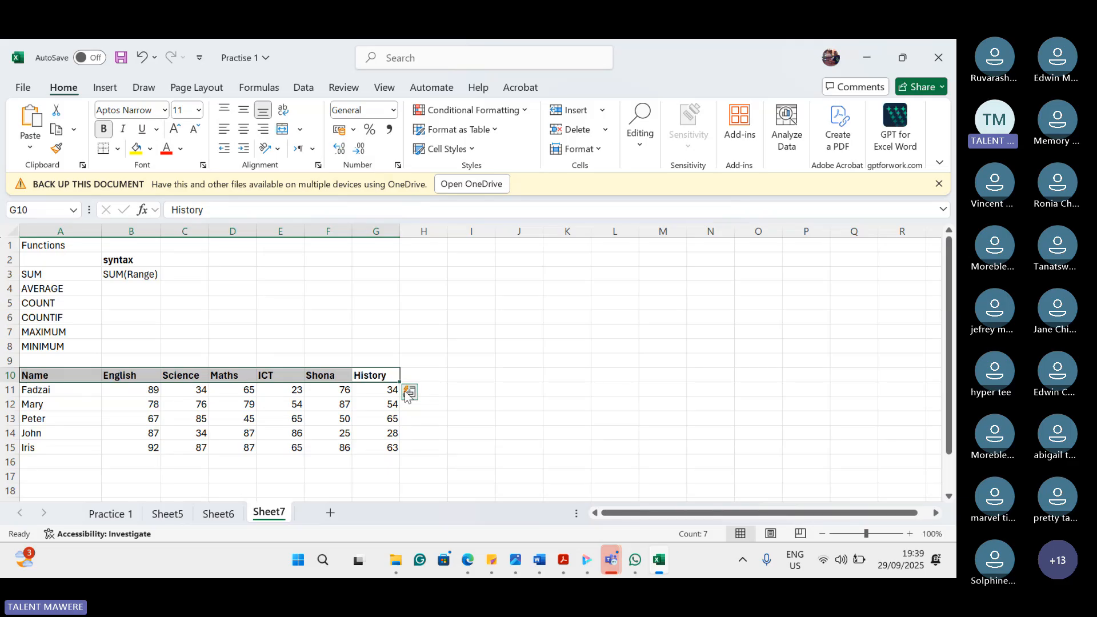
pyautogui.click(440, 375)
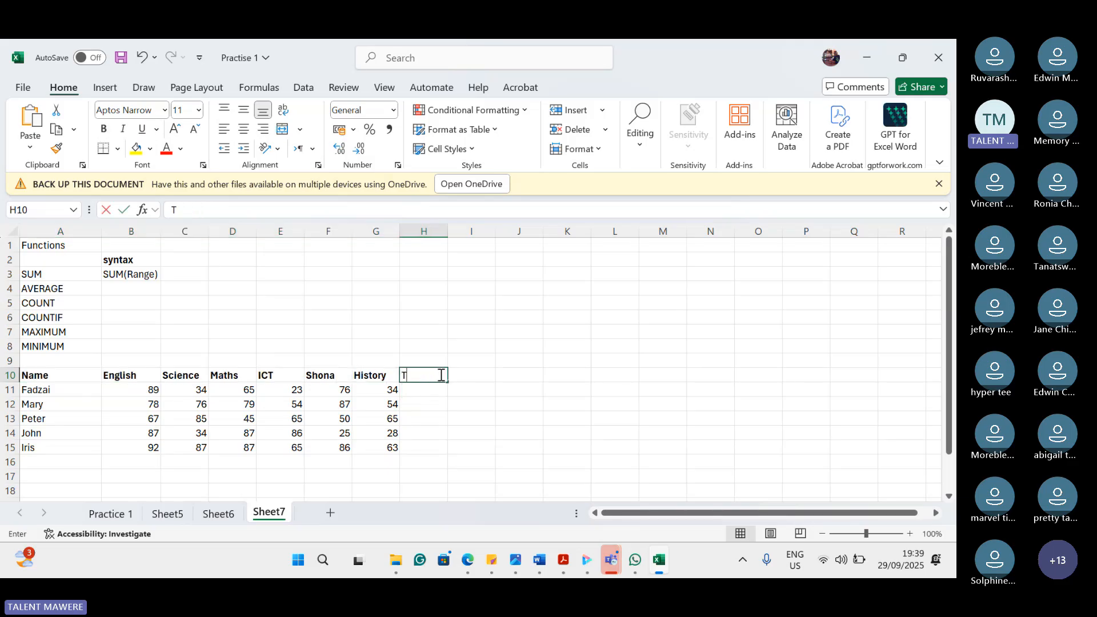
pyautogui.write('Totals')
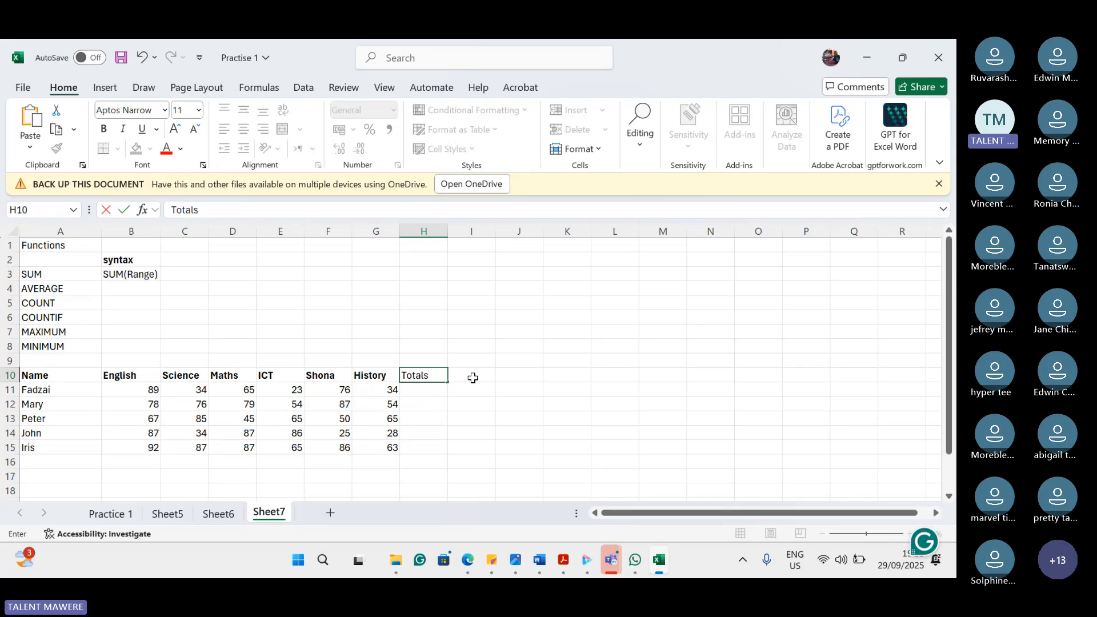
pyautogui.click(499, 377)
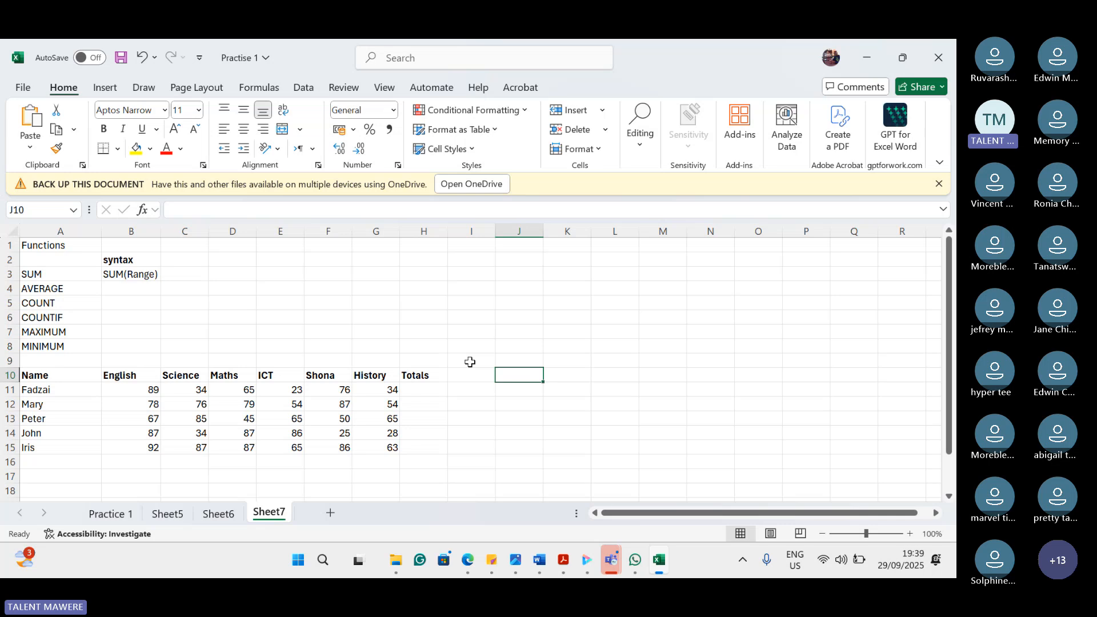
# Step: Total the first student's marks in cell H11 with the formula =SUM(B11:G11)
pyautogui.click(425, 389)
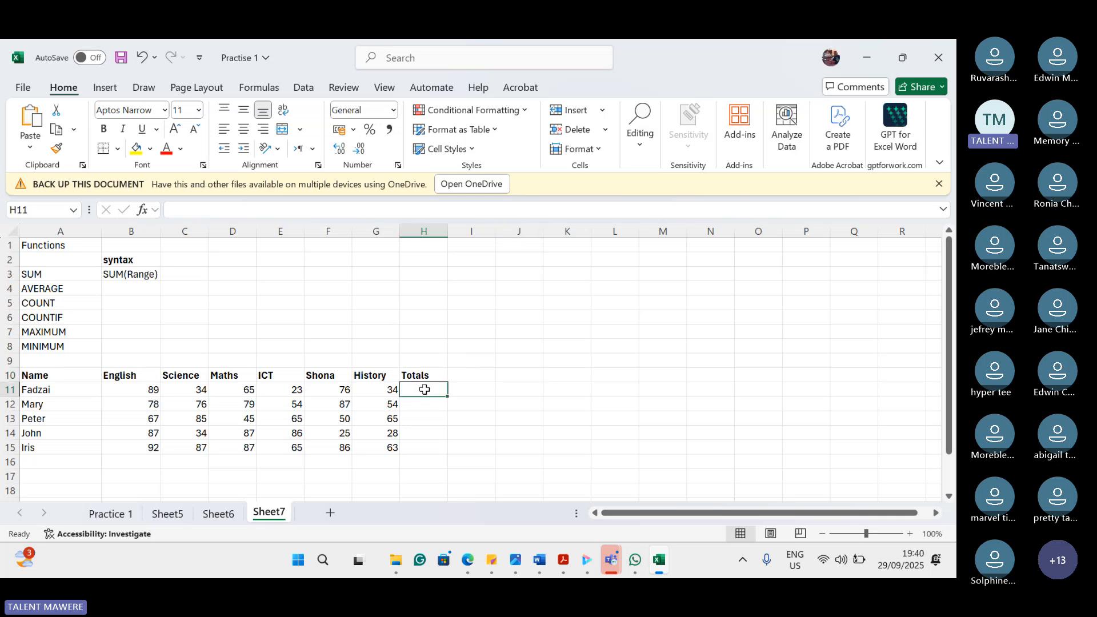
pyautogui.write('=')
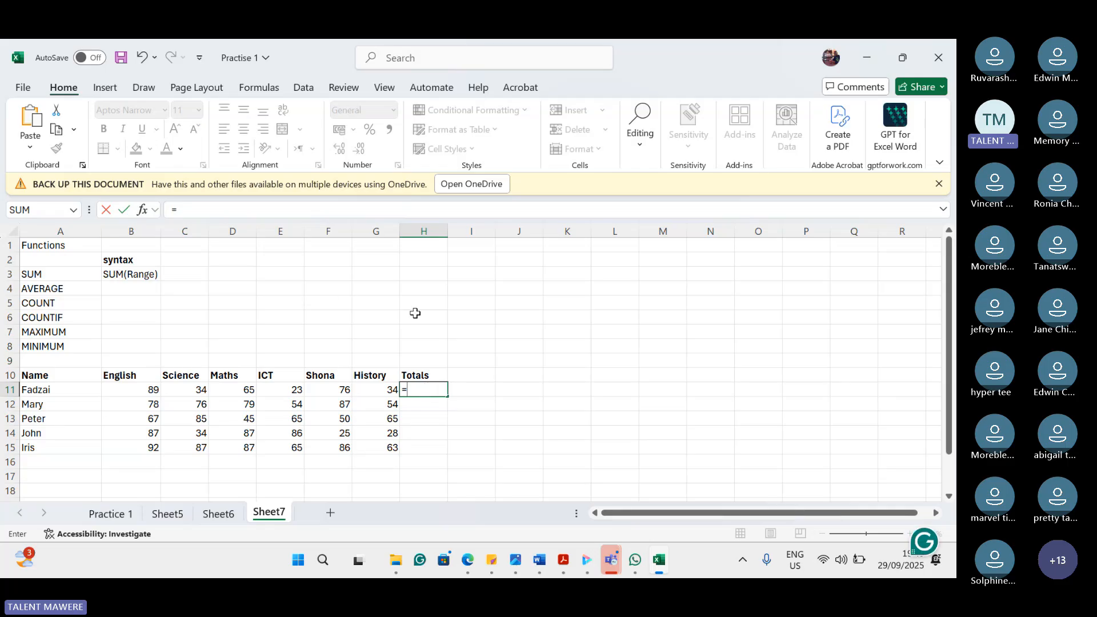
pyautogui.write('SUM')
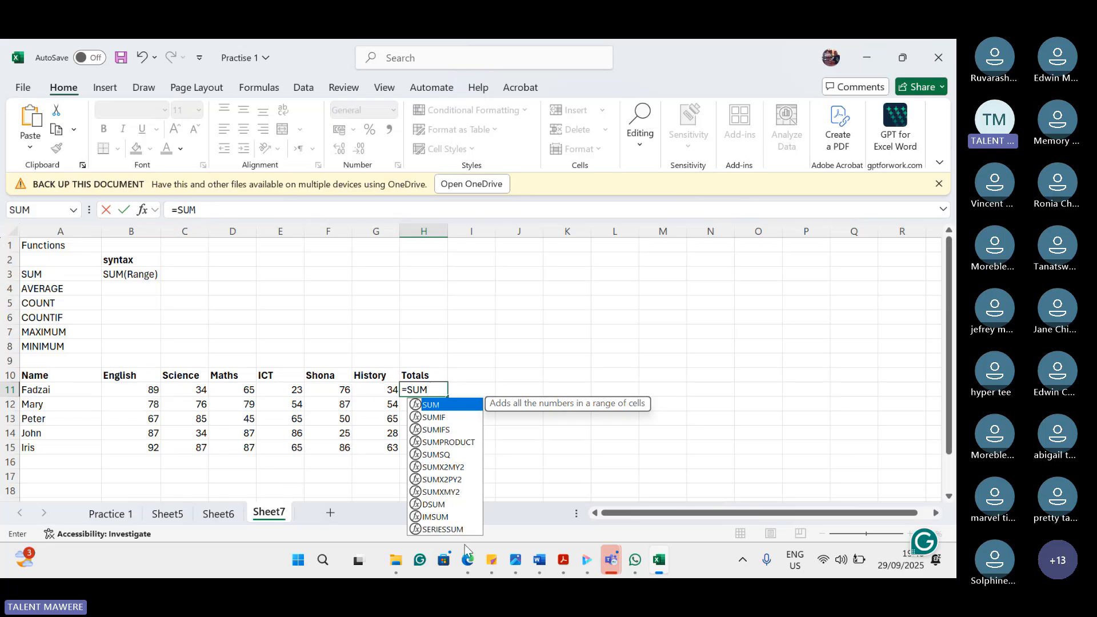
pyautogui.doubleClick(445, 405)
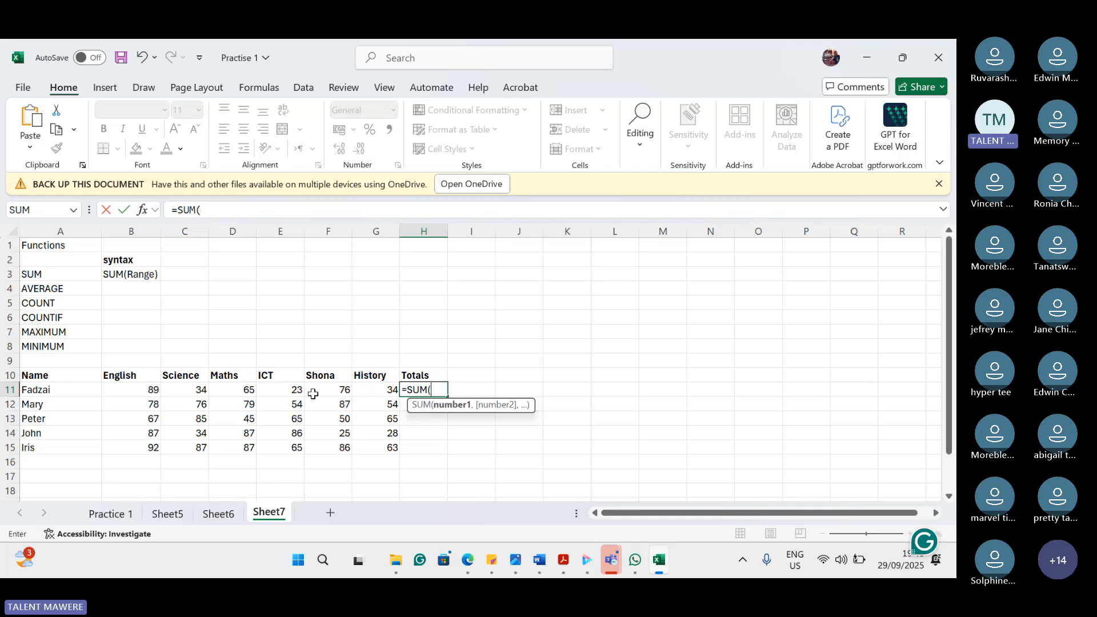
pyautogui.click(388, 391)
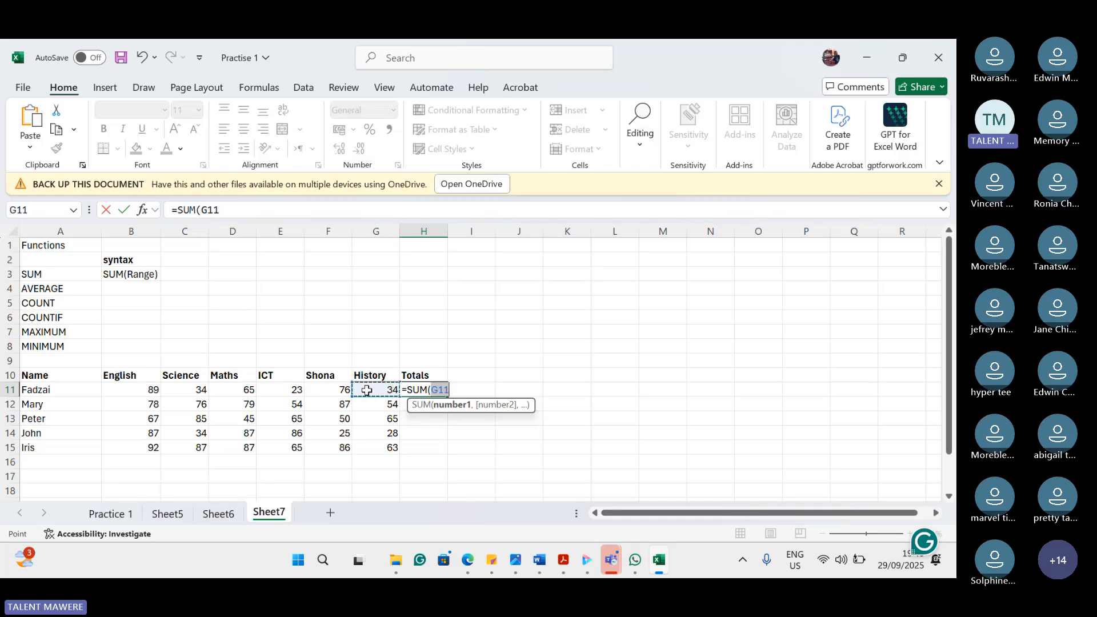
pyautogui.moveTo(361, 391); pyautogui.dragTo(147, 387)
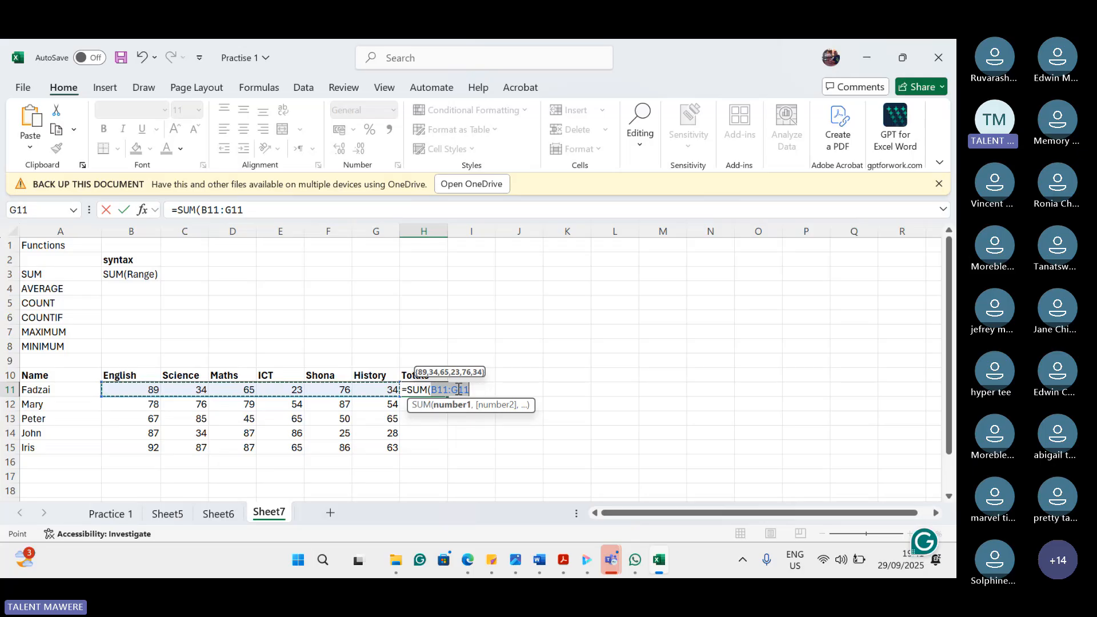
pyautogui.click(490, 392)
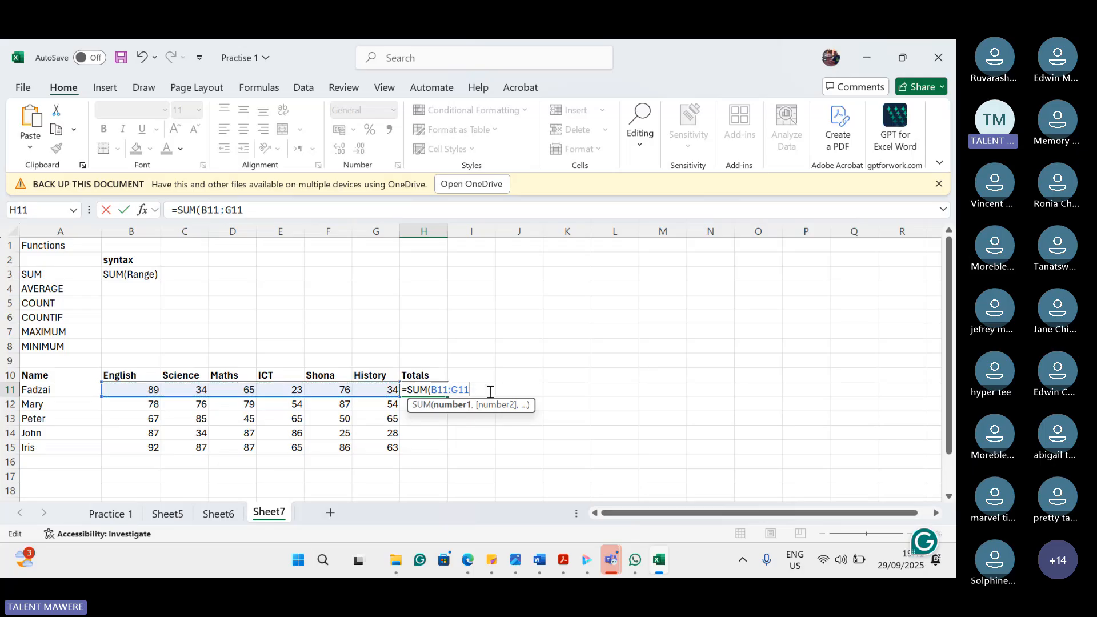
pyautogui.write(')')
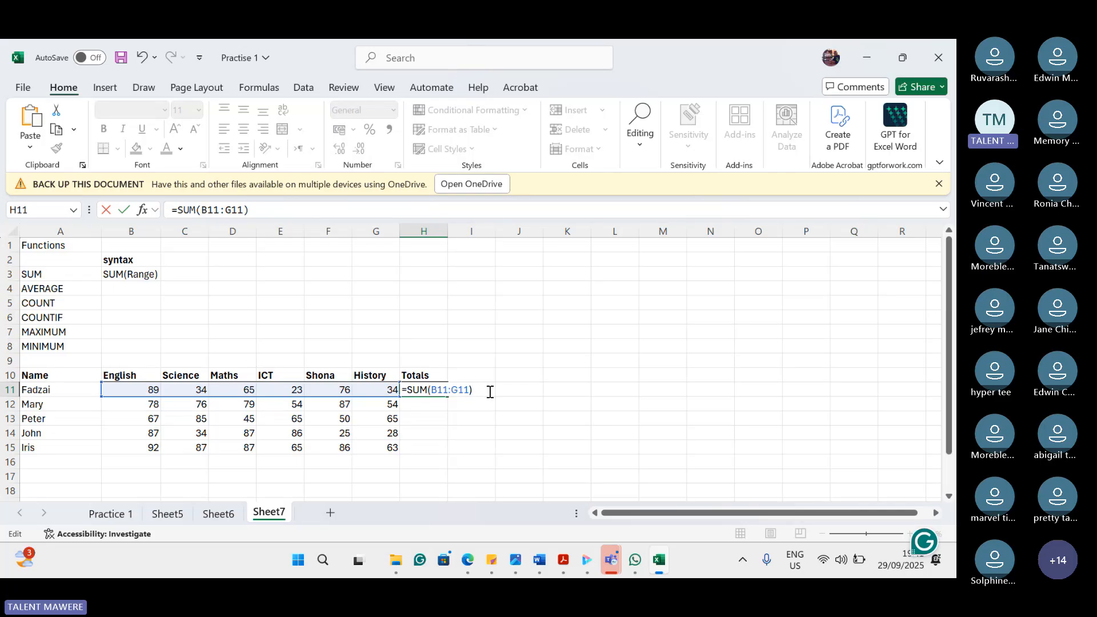
pyautogui.press('Return')
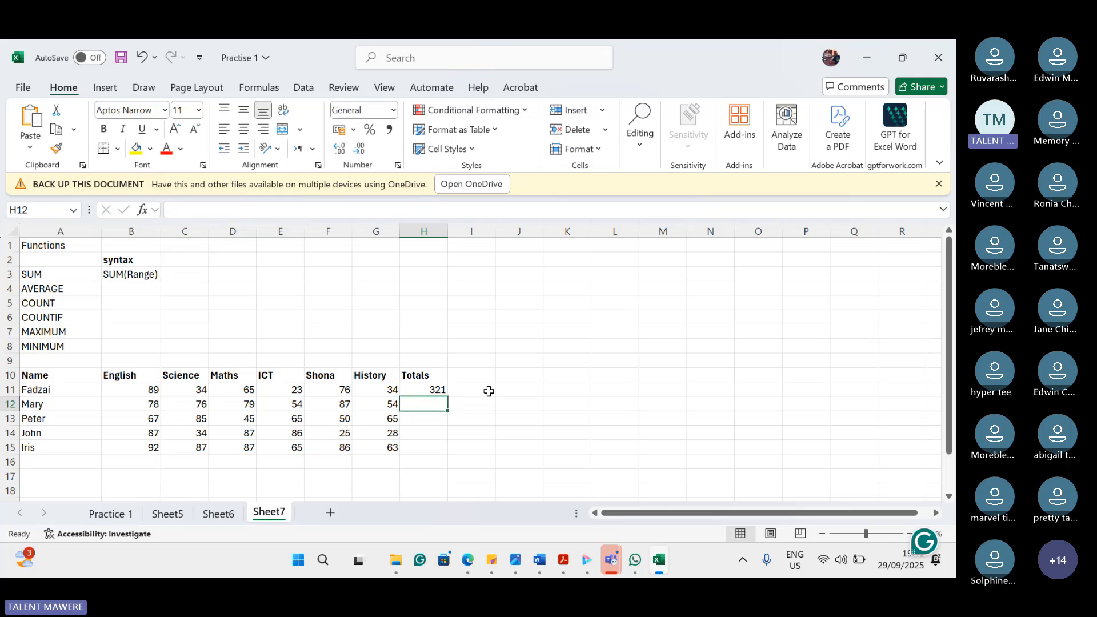
pyautogui.click(439, 390)
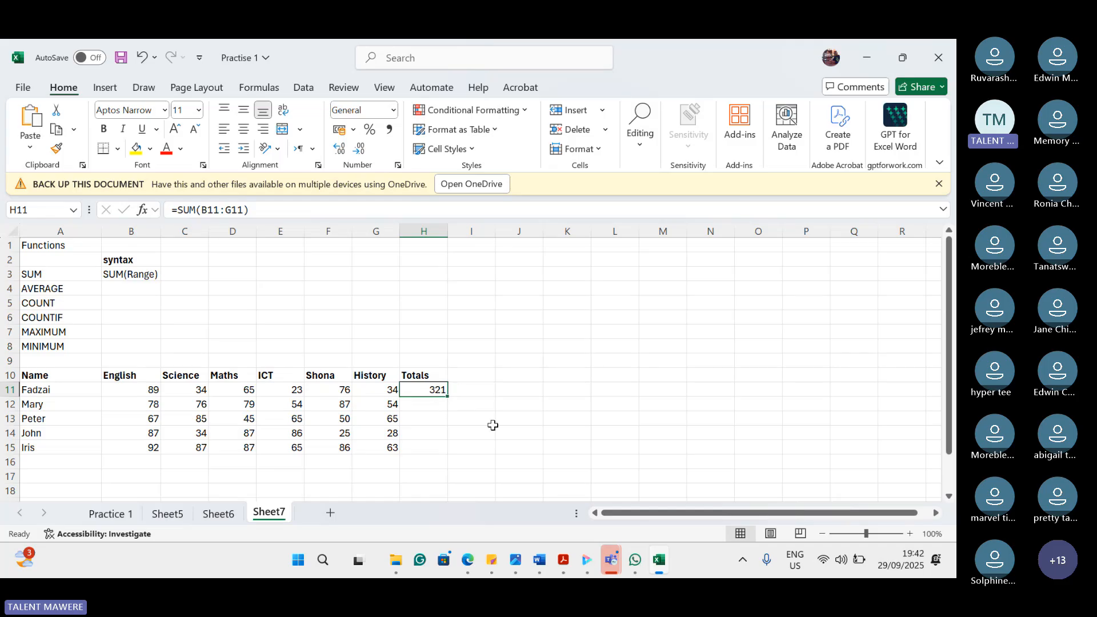
# Step: Total the second student's marks in cell H12 with the formula =SUM(B12:G12)
pyautogui.click(439, 406)
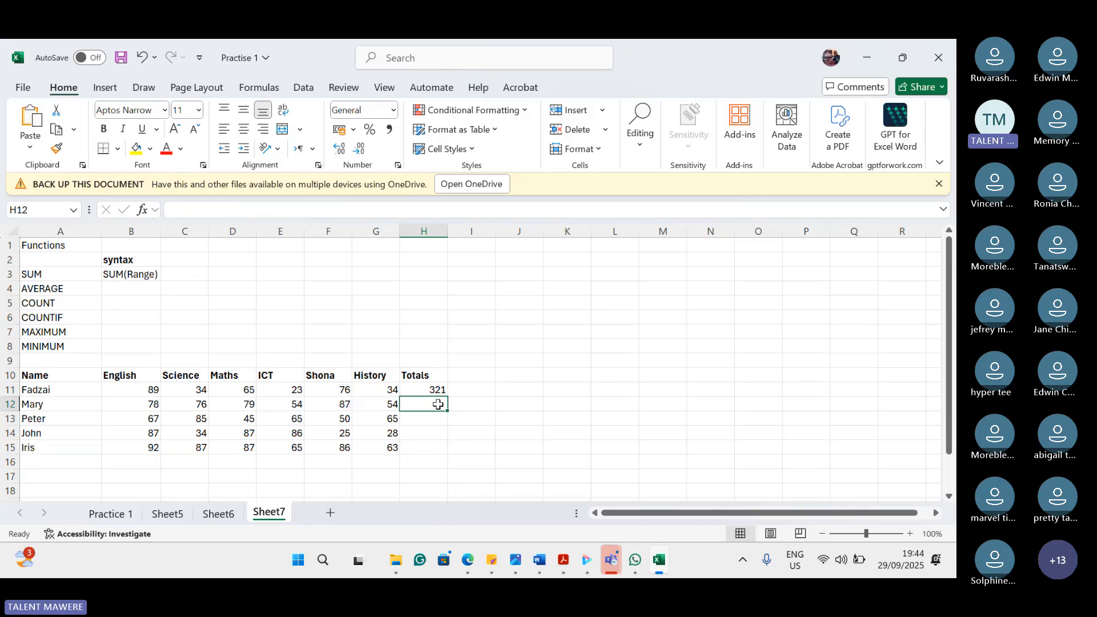
pyautogui.write('=')
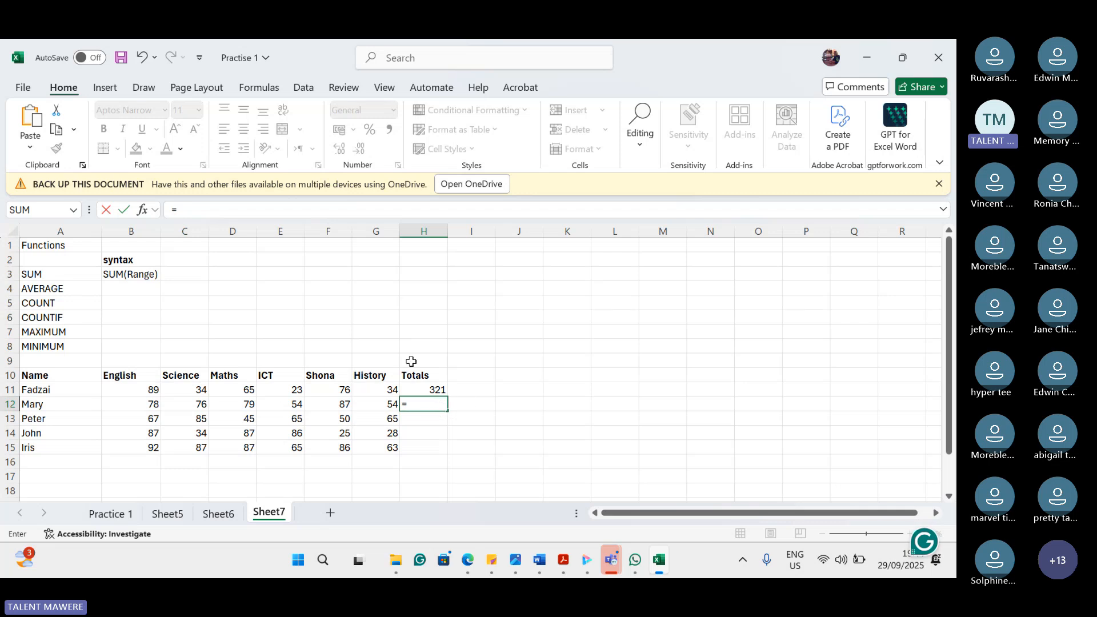
pyautogui.write('SUN')
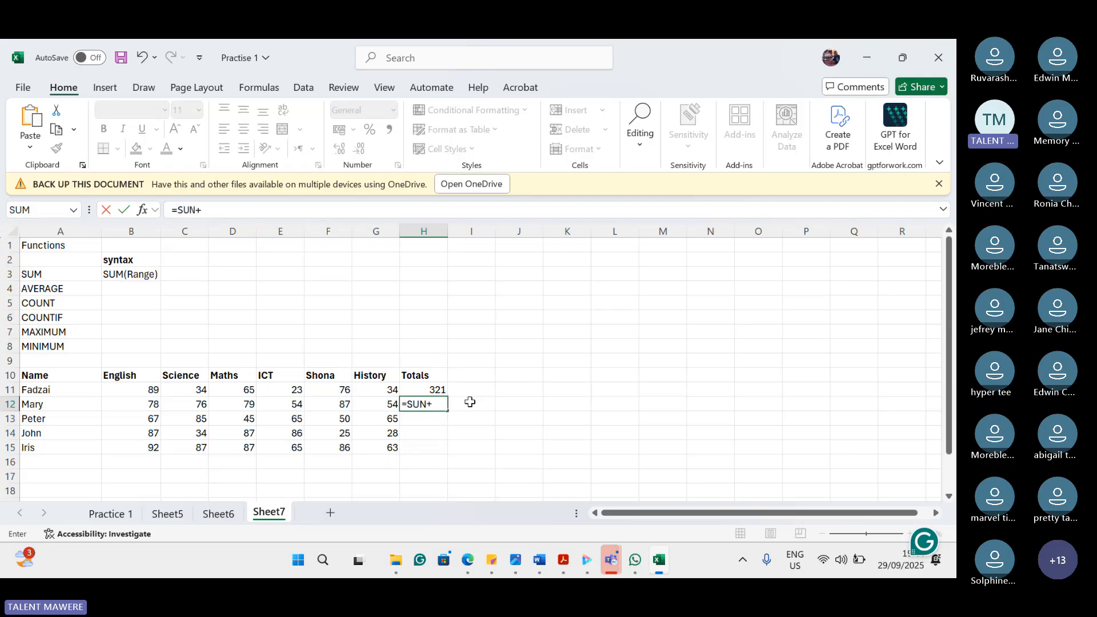
pyautogui.press('BackSpace')
pyautogui.write('M')
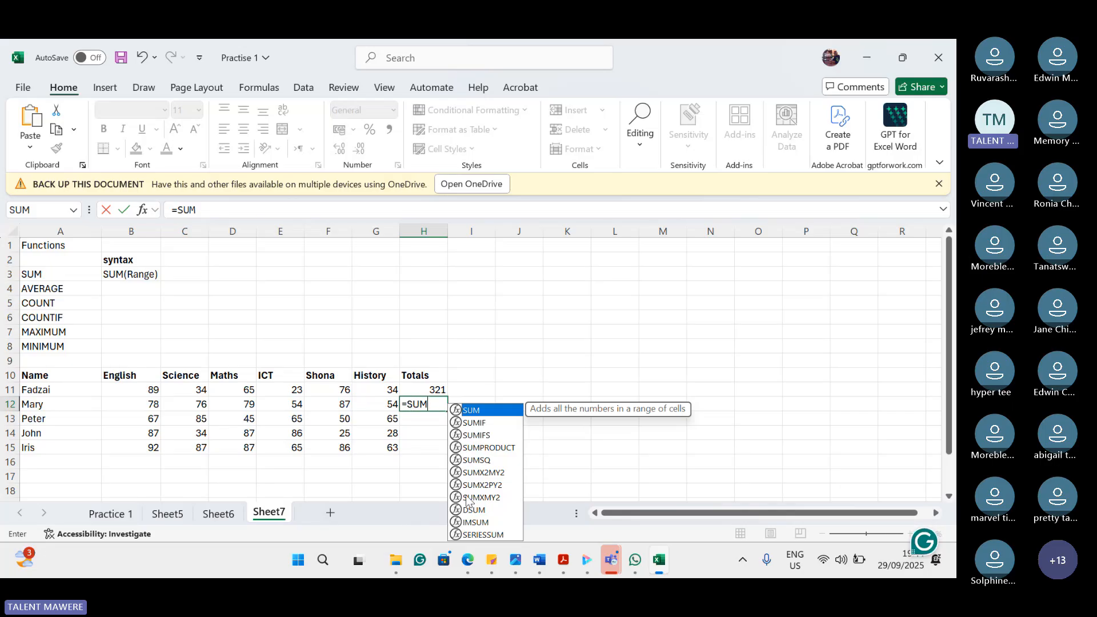
pyautogui.doubleClick(485, 410)
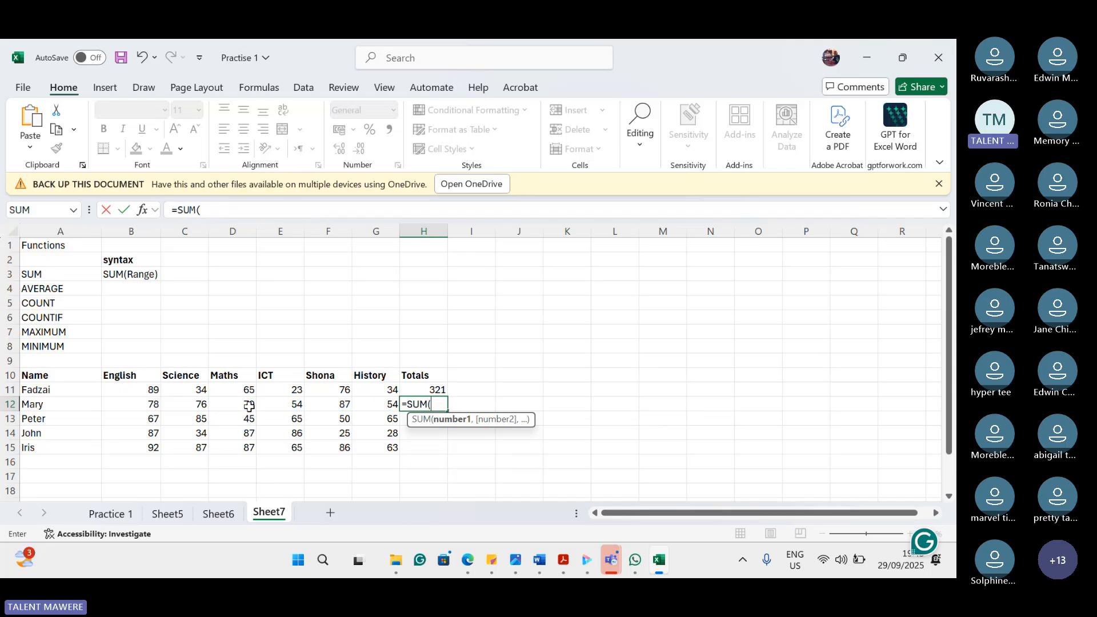
pyautogui.moveTo(249, 406); pyautogui.dragTo(391, 411)
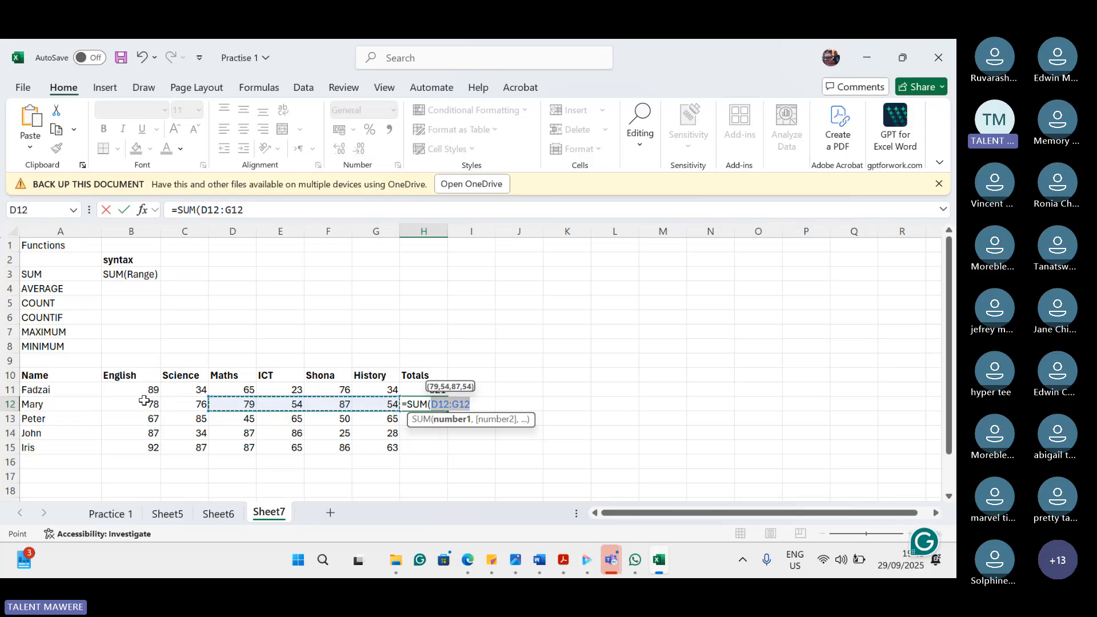
pyautogui.click(139, 402)
pyautogui.moveTo(139, 402)
pyautogui.mouseDown()
pyautogui.moveTo(225, 404)
pyautogui.moveTo(318, 435)
pyautogui.moveTo(318, 405)
pyautogui.moveTo(353, 407)
pyautogui.moveTo(297, 440)
pyautogui.moveTo(154, 358)
pyautogui.moveTo(145, 341)
pyautogui.moveTo(142, 405)
pyautogui.mouseUp()
pyautogui.click(389, 406)
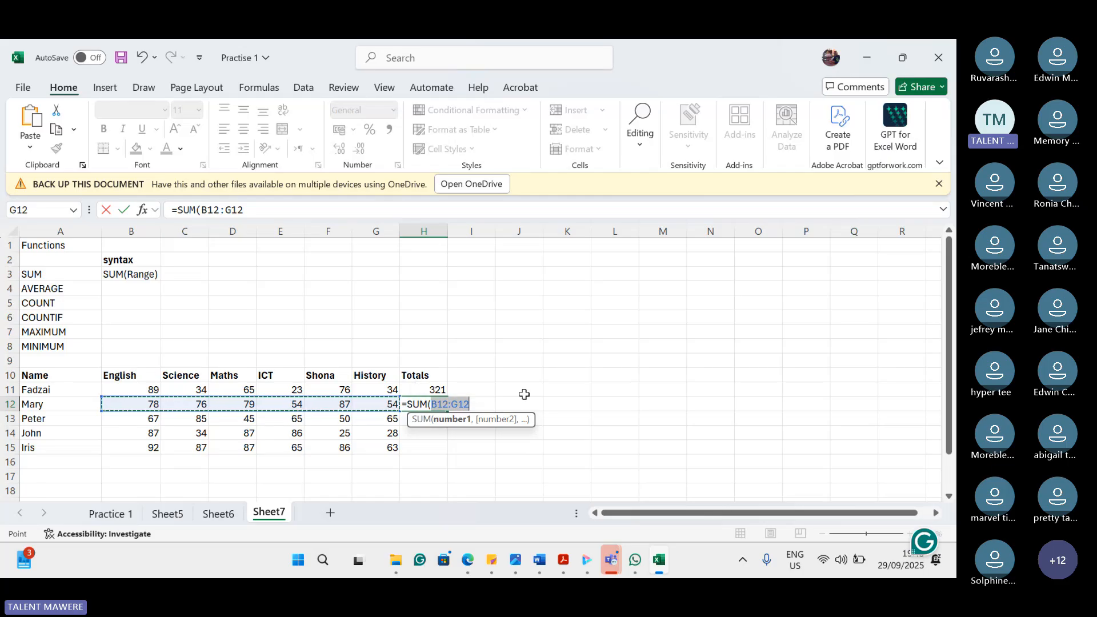
pyautogui.write(')')
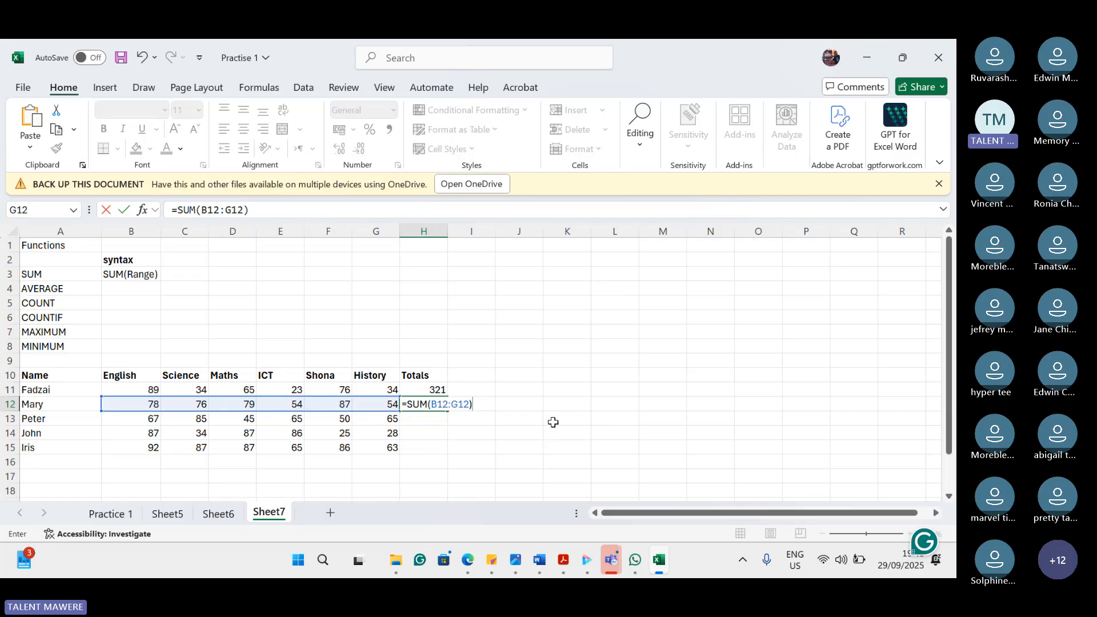
pyautogui.press('Return')
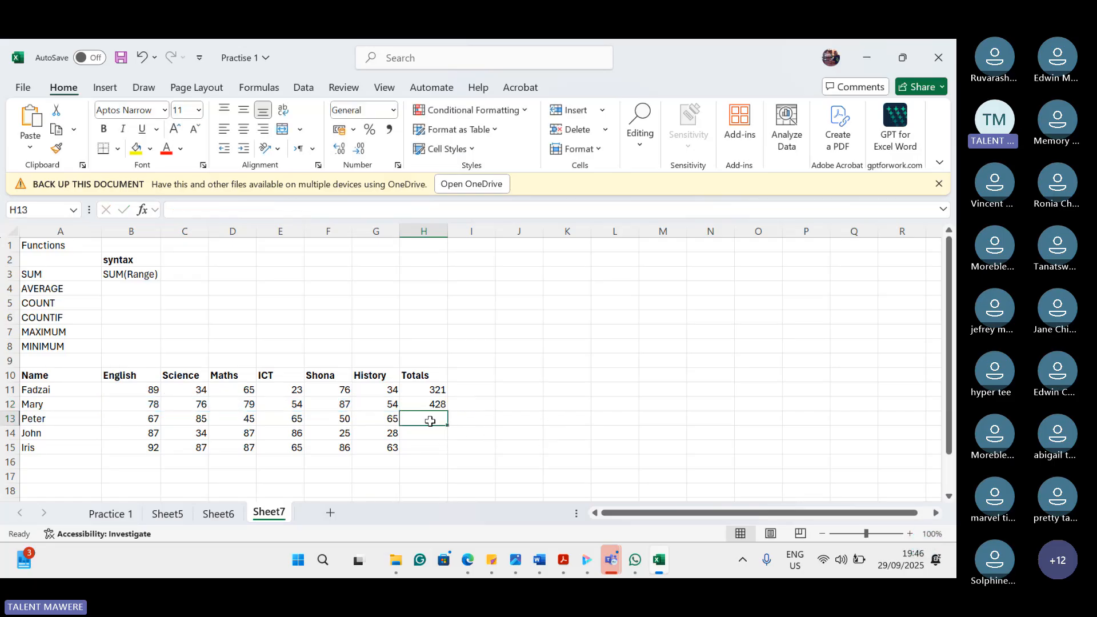
# Step: Fill the SUM formula from H12 down to H15 to total the remaining students' marks
pyautogui.click(444, 404)
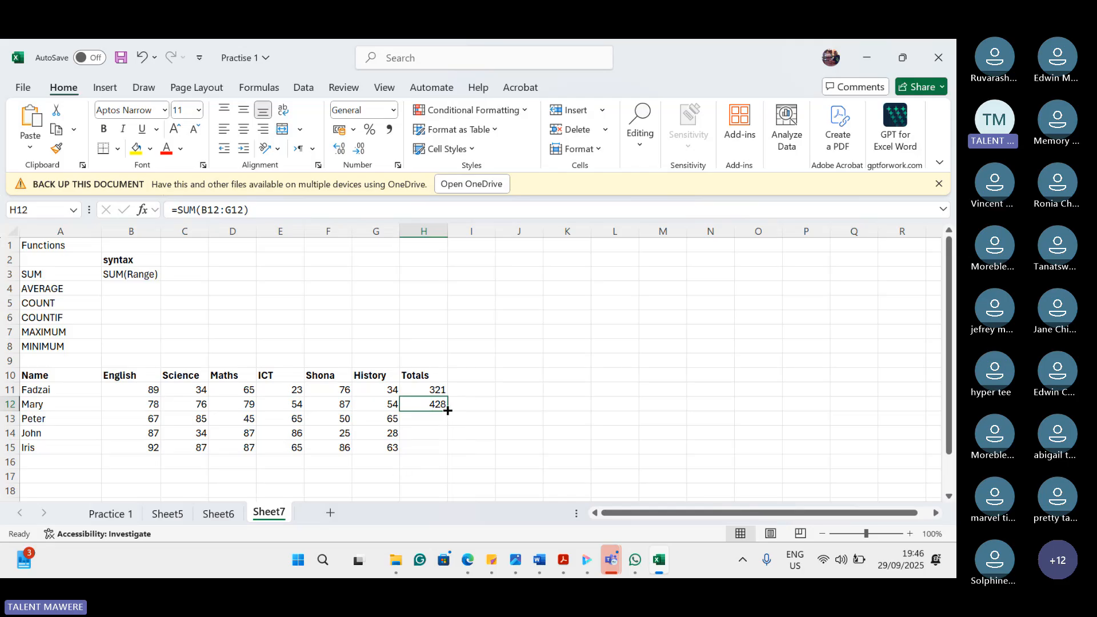
pyautogui.moveTo(448, 410); pyautogui.dragTo(447, 457)
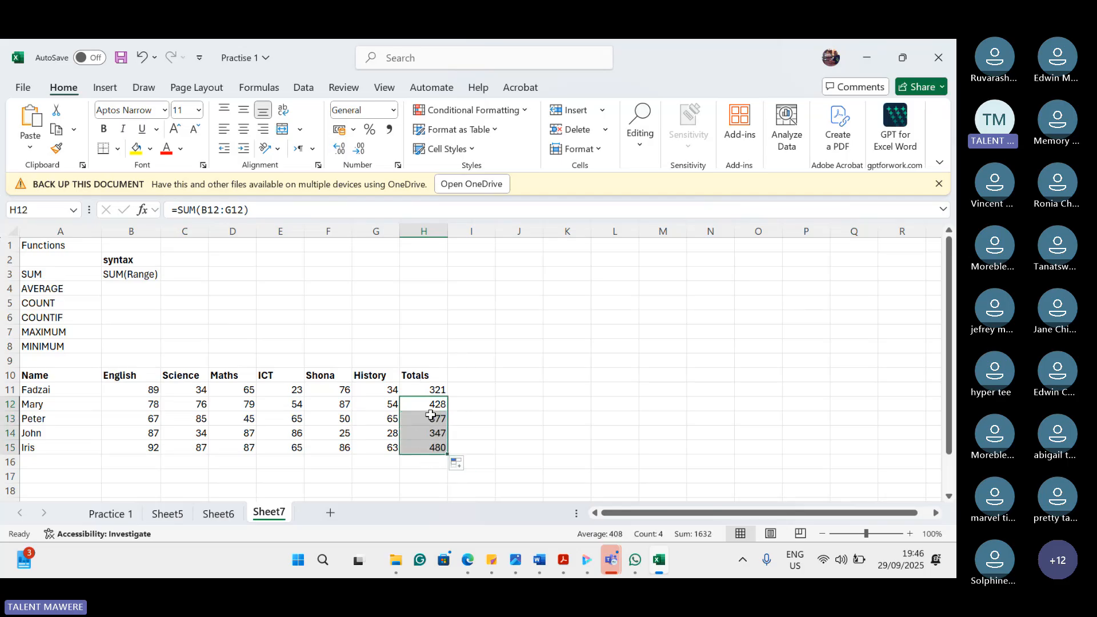
pyautogui.click(440, 479)
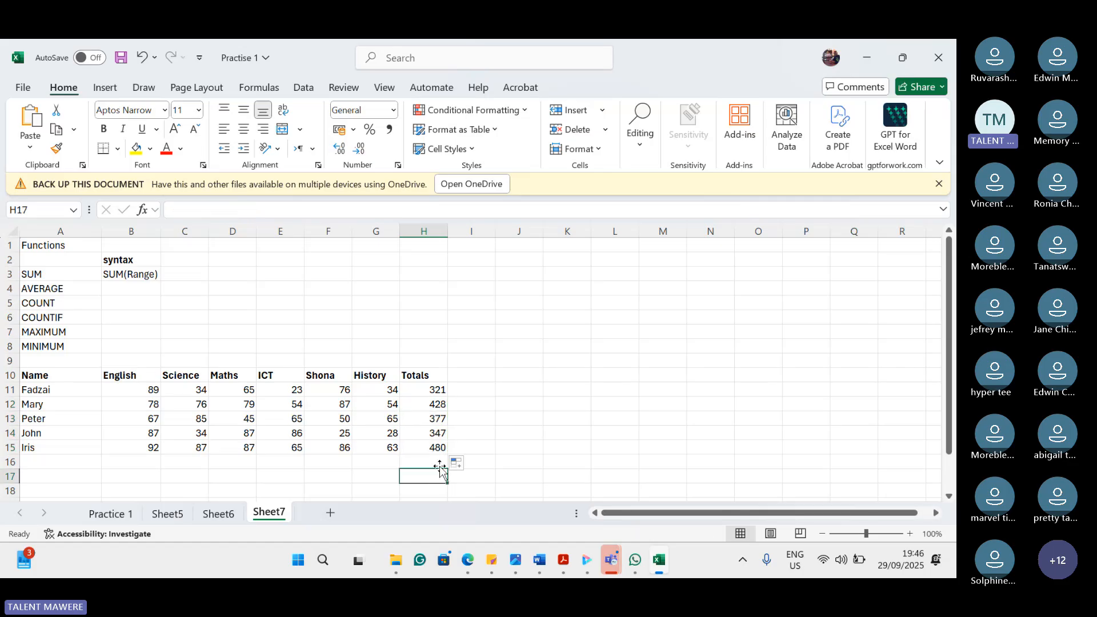
pyautogui.click(436, 451)
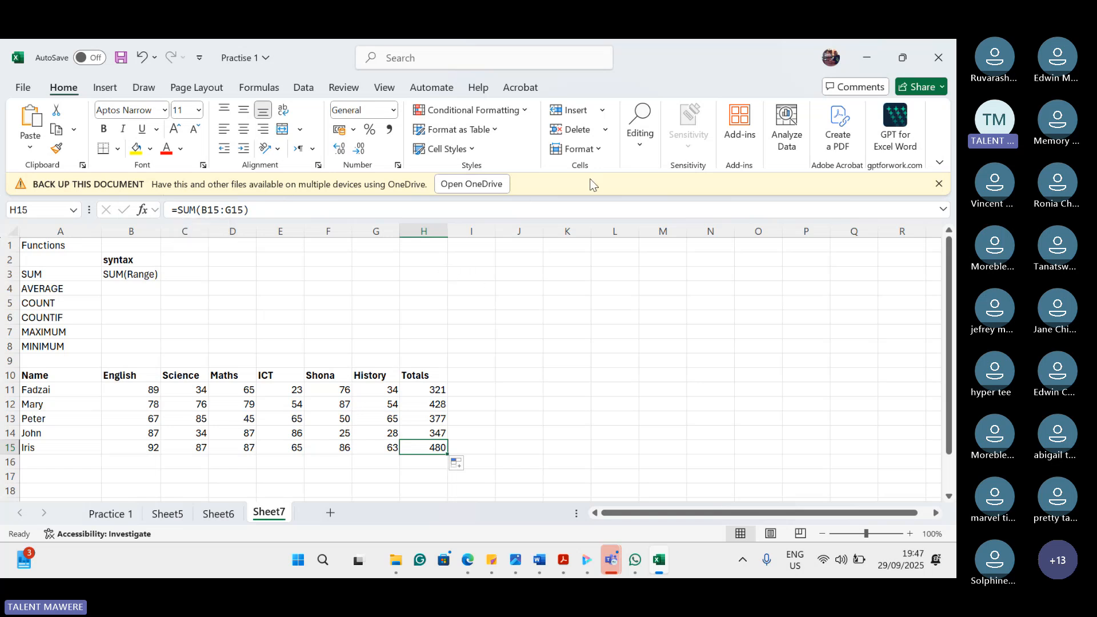
# Step: Add the heading Average in cell I10 of the marks table
pyautogui.click(114, 291)
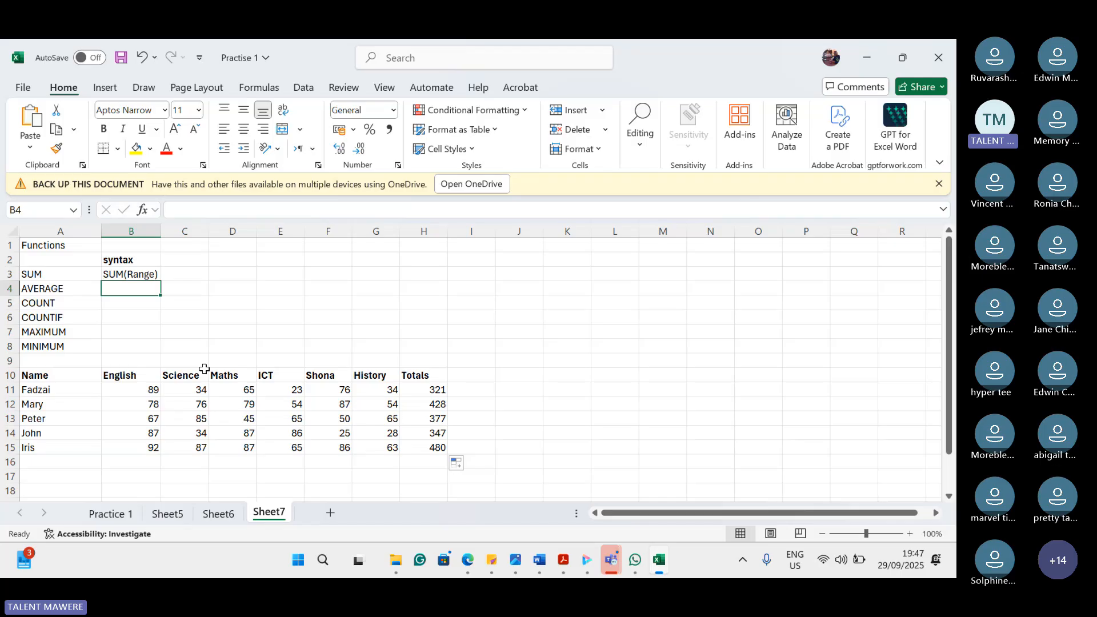
pyautogui.click(477, 378)
pyautogui.write('AVERA')
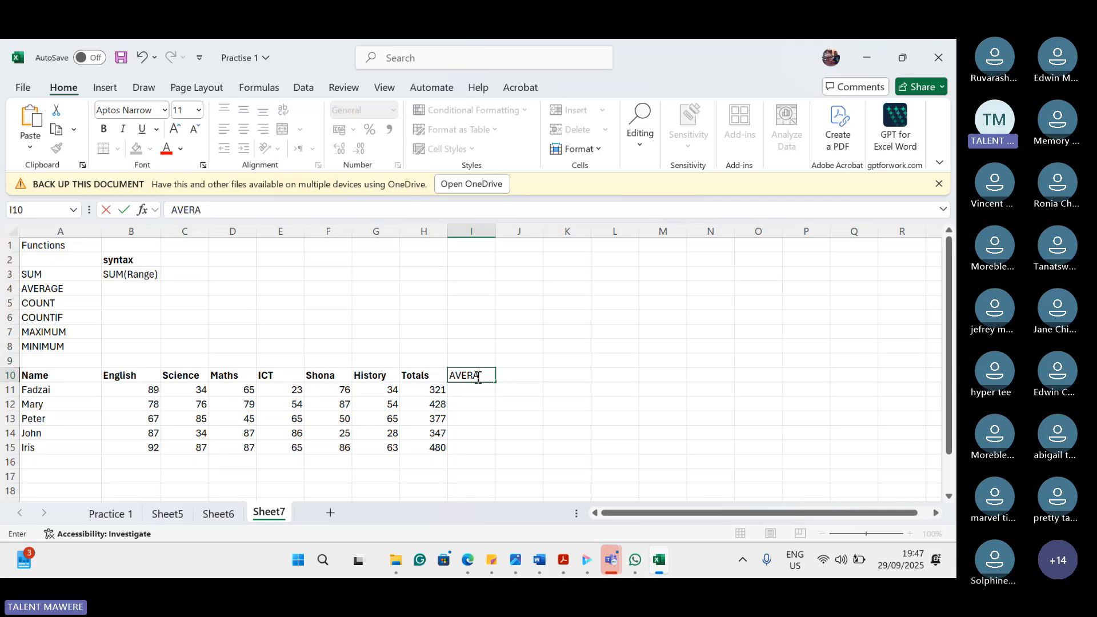
pyautogui.press('BackSpace')
pyautogui.press('BackSpace')
pyautogui.press('BackSpace')
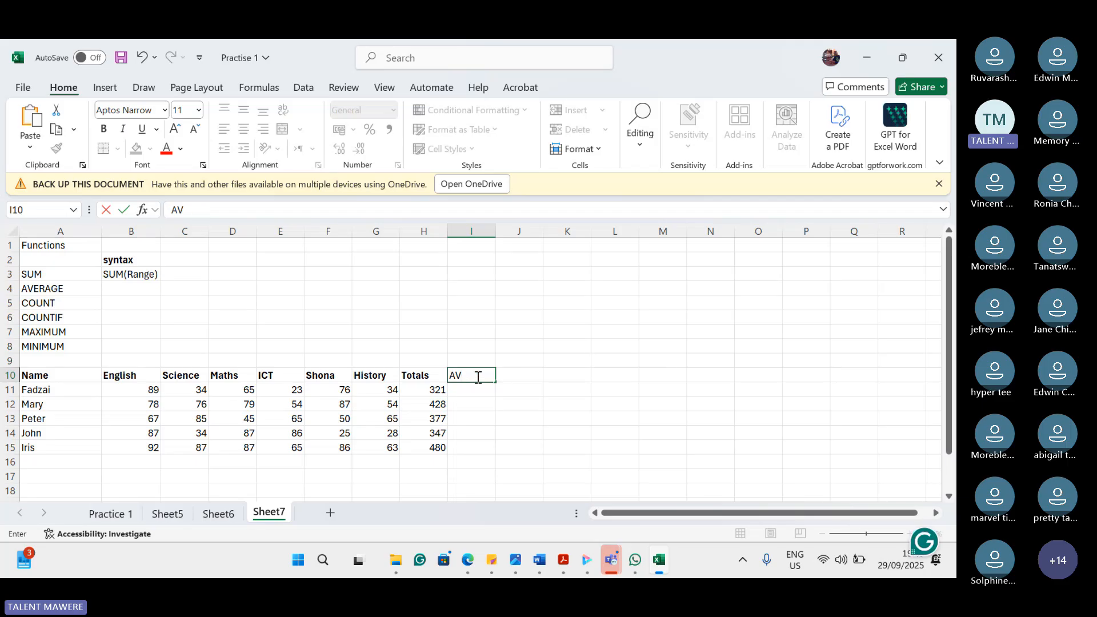
pyautogui.press('BackSpace')
pyautogui.write('verage')
pyautogui.click(525, 363)
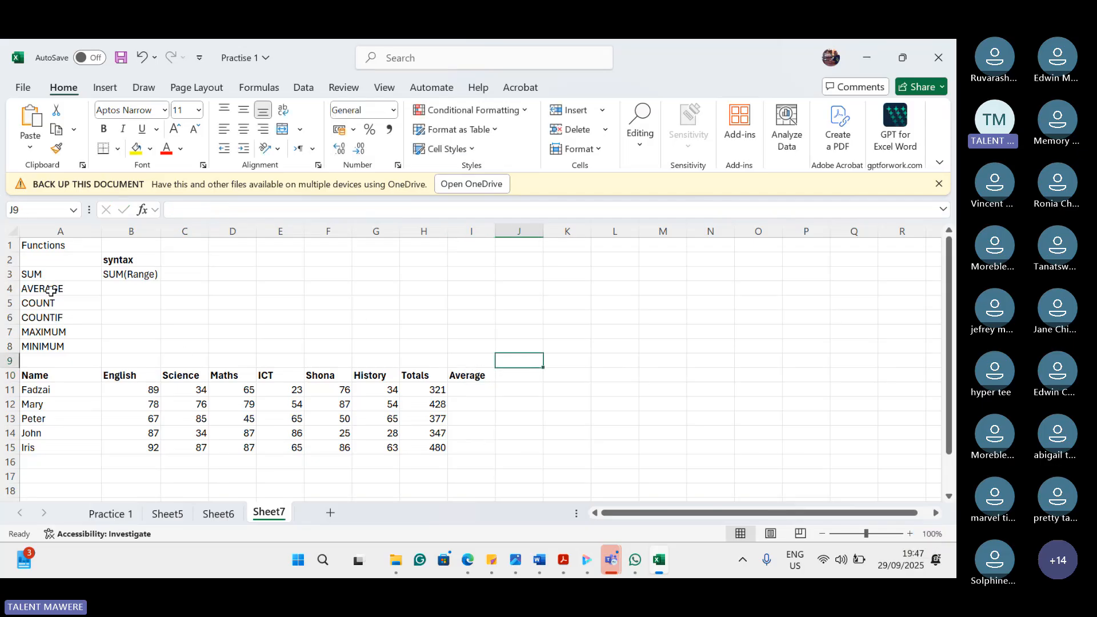
# Step: Enter AVERAGE(Range) in cell B4 as the syntax for the AVERAGE function
pyautogui.click(125, 288)
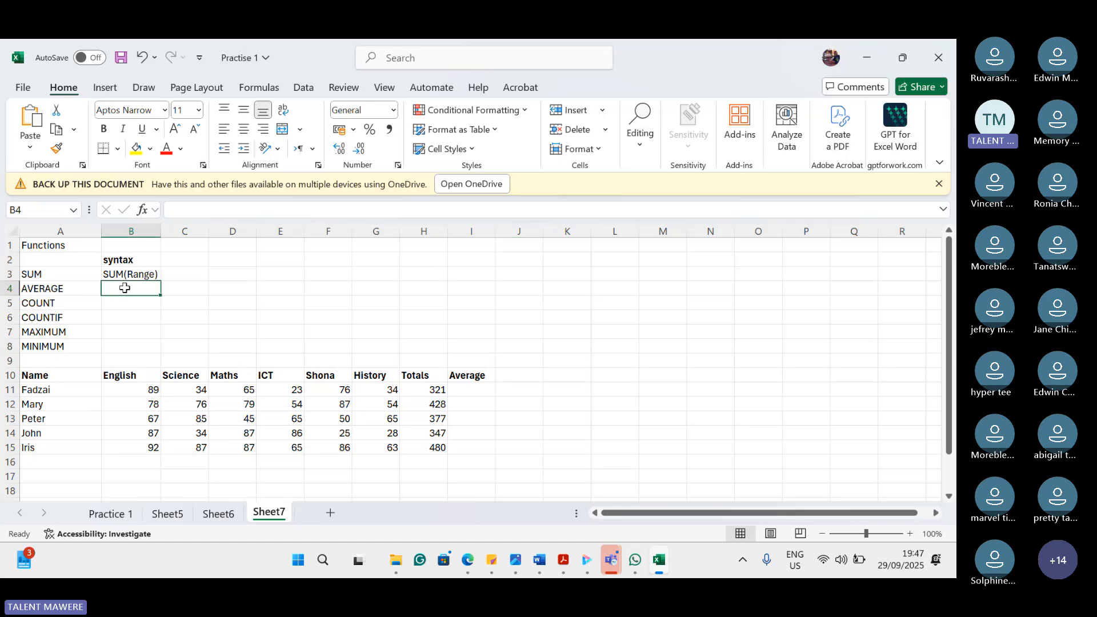
pyautogui.write('AVERA')
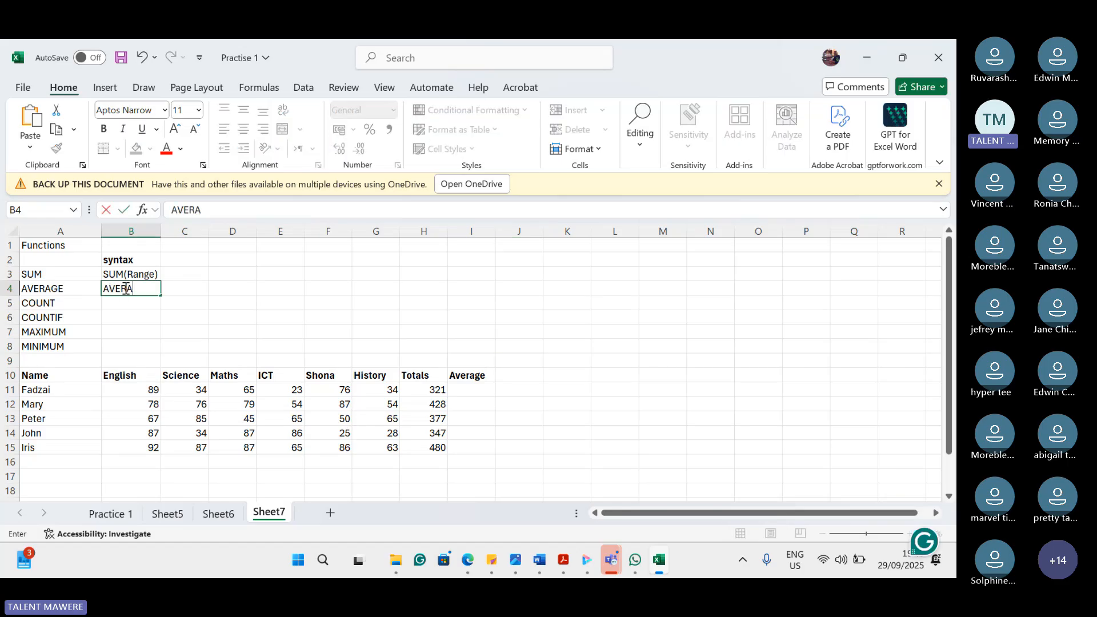
pyautogui.write('GE(Ran')
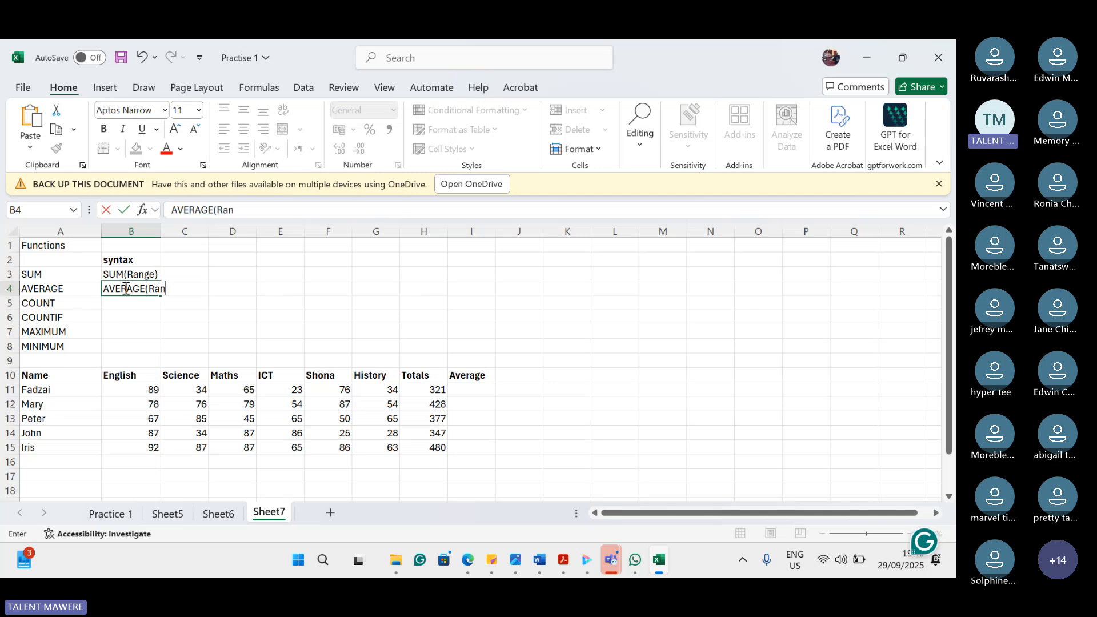
pyautogui.write('ge)')
# Step: Calculate the first student's average mark in cell I11 with the formula =AVERAGE(B11:G11)
pyautogui.click(469, 395)
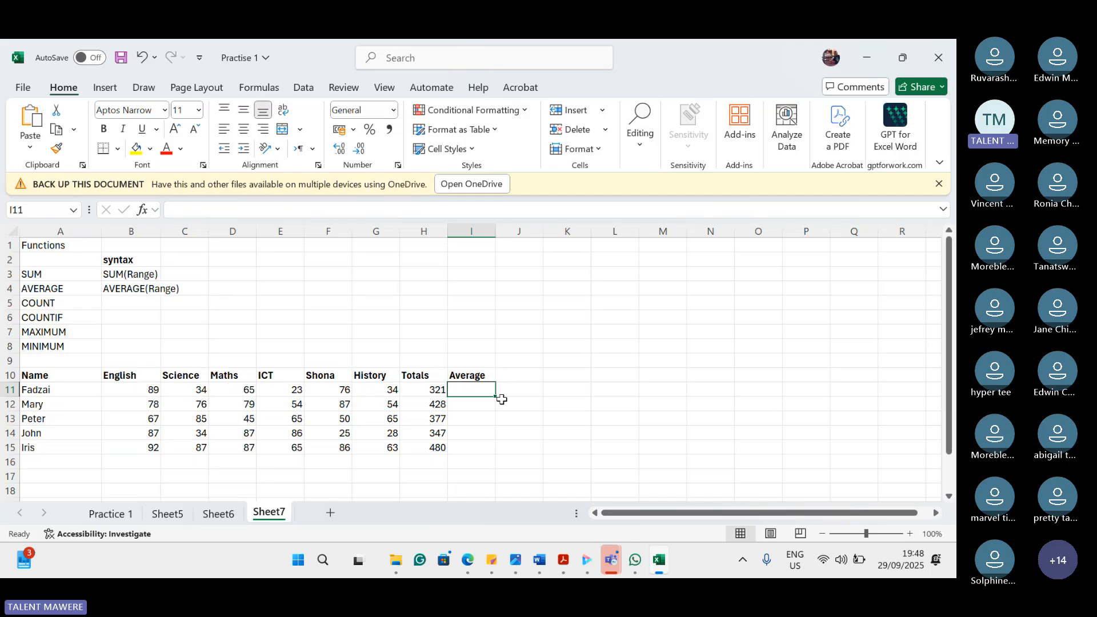
pyautogui.write('=')
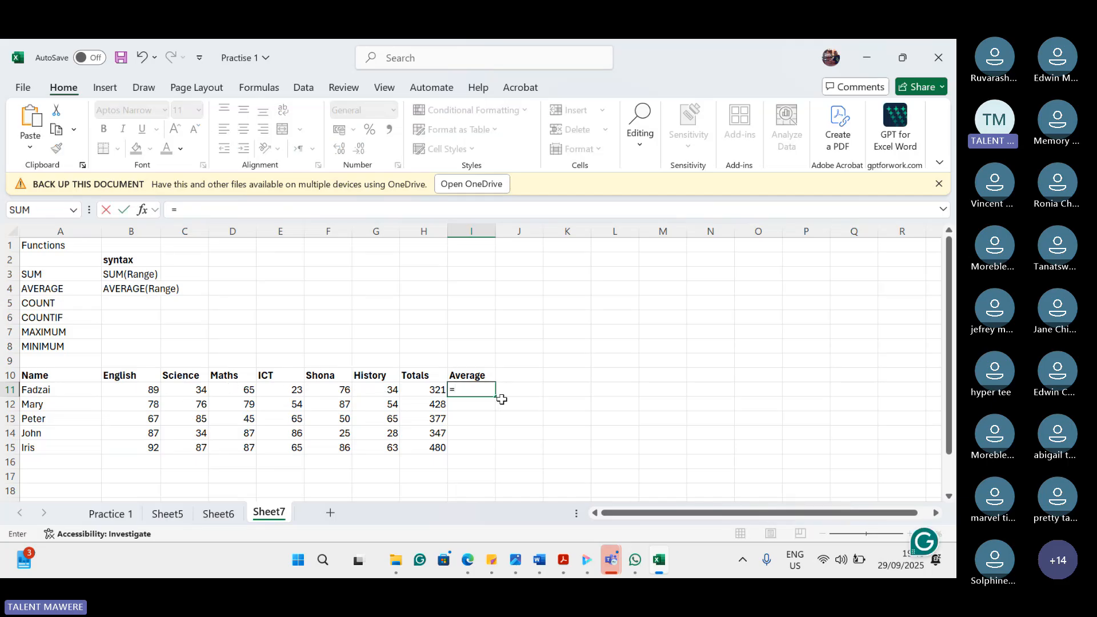
pyautogui.write('AVERA')
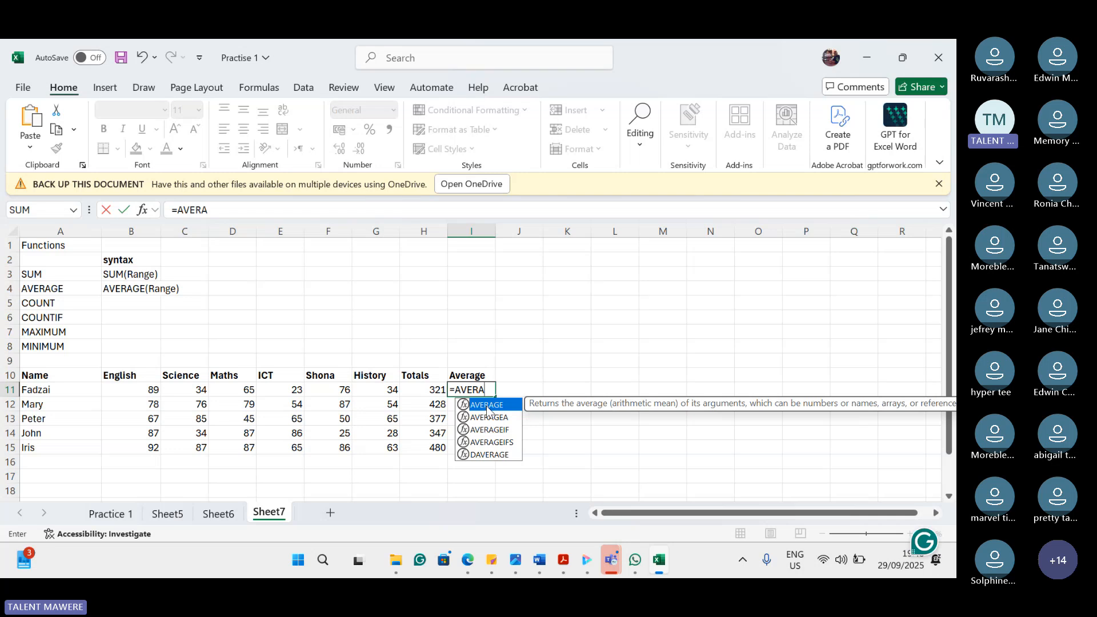
pyautogui.doubleClick(487, 405)
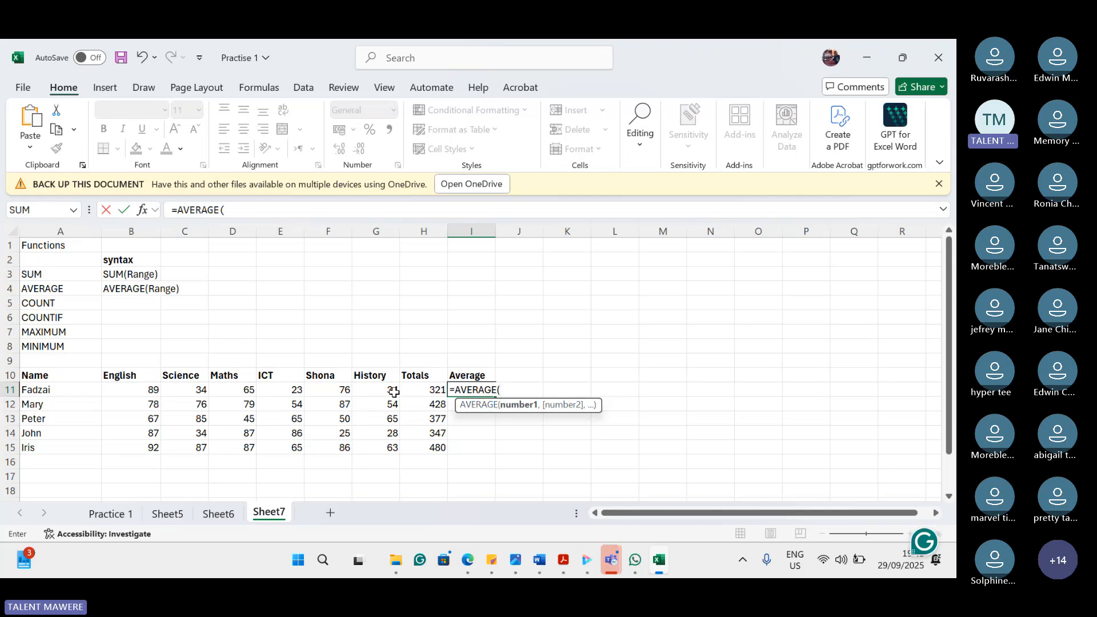
pyautogui.moveTo(395, 392); pyautogui.dragTo(150, 389)
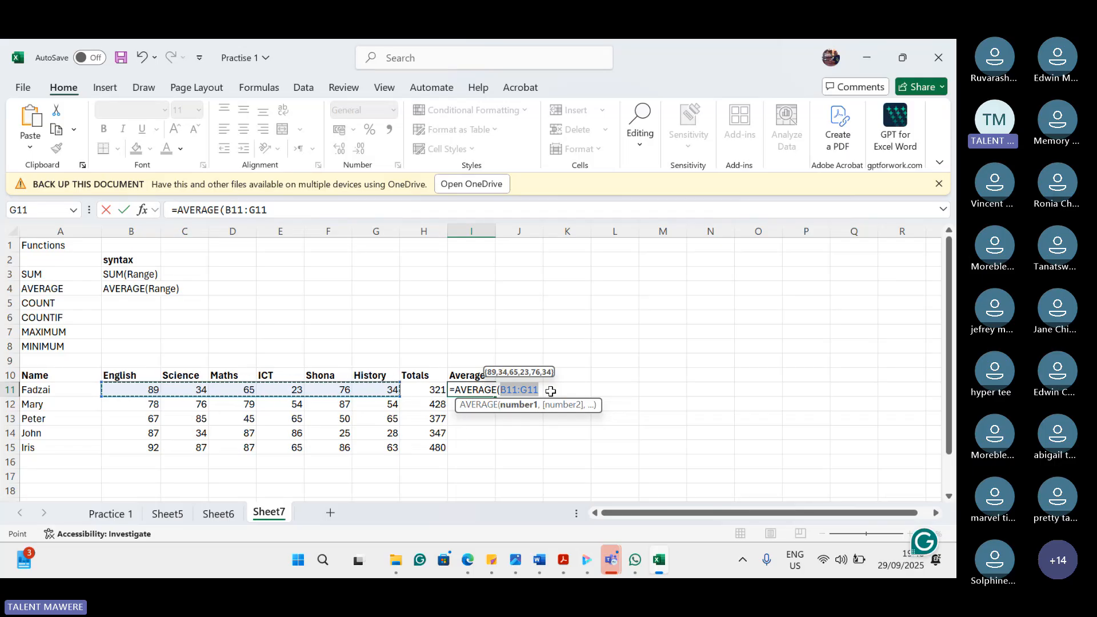
pyautogui.write(')')
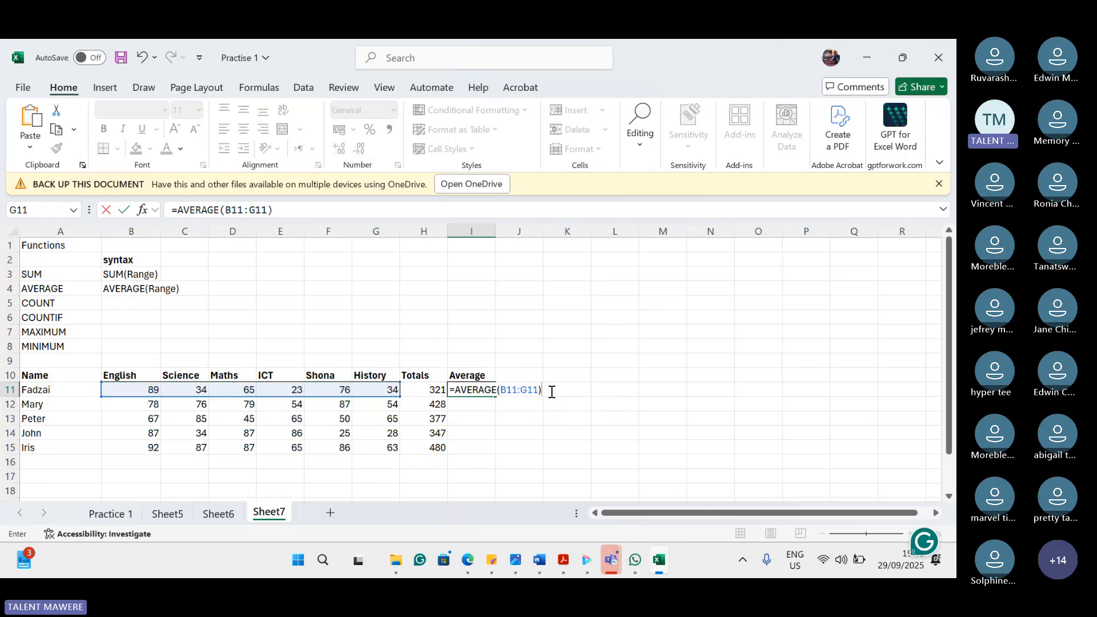
pyautogui.press('Return')
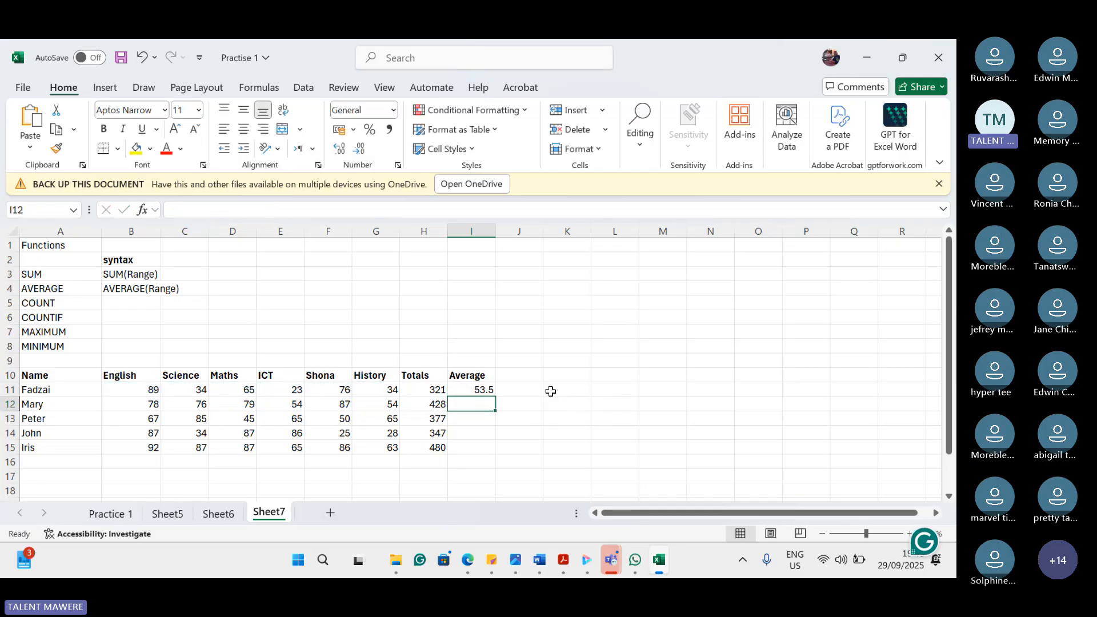
# Step: Fill the AVERAGE formula from I11 down to I15 for the remaining students
pyautogui.click(487, 388)
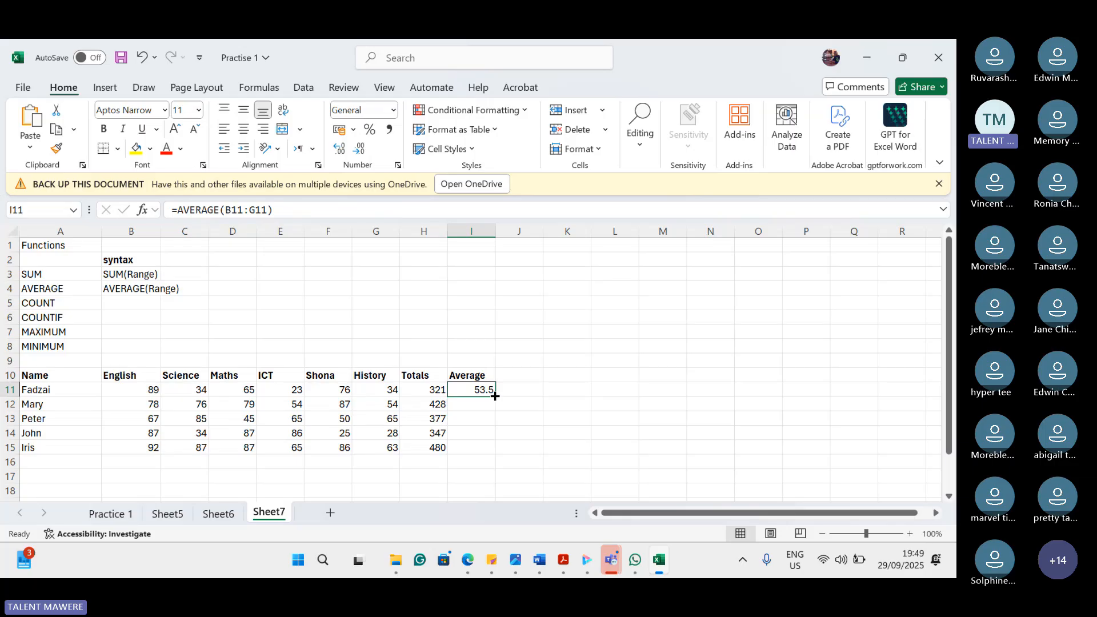
pyautogui.moveTo(496, 396); pyautogui.dragTo(495, 398)
pyautogui.moveTo(498, 395); pyautogui.dragTo(492, 457)
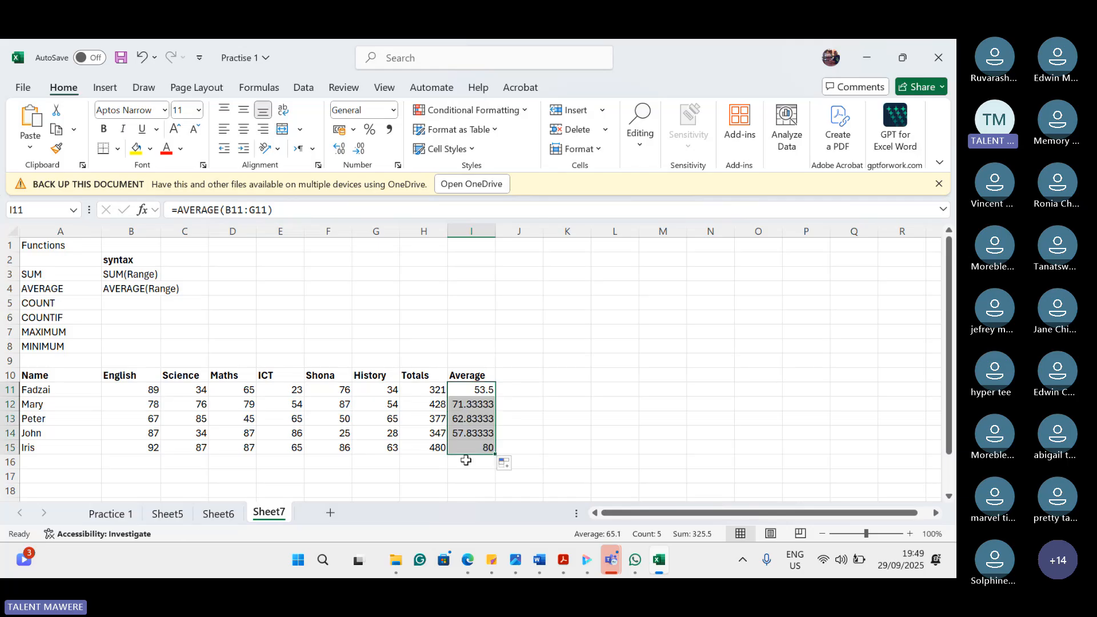
pyautogui.click(516, 409)
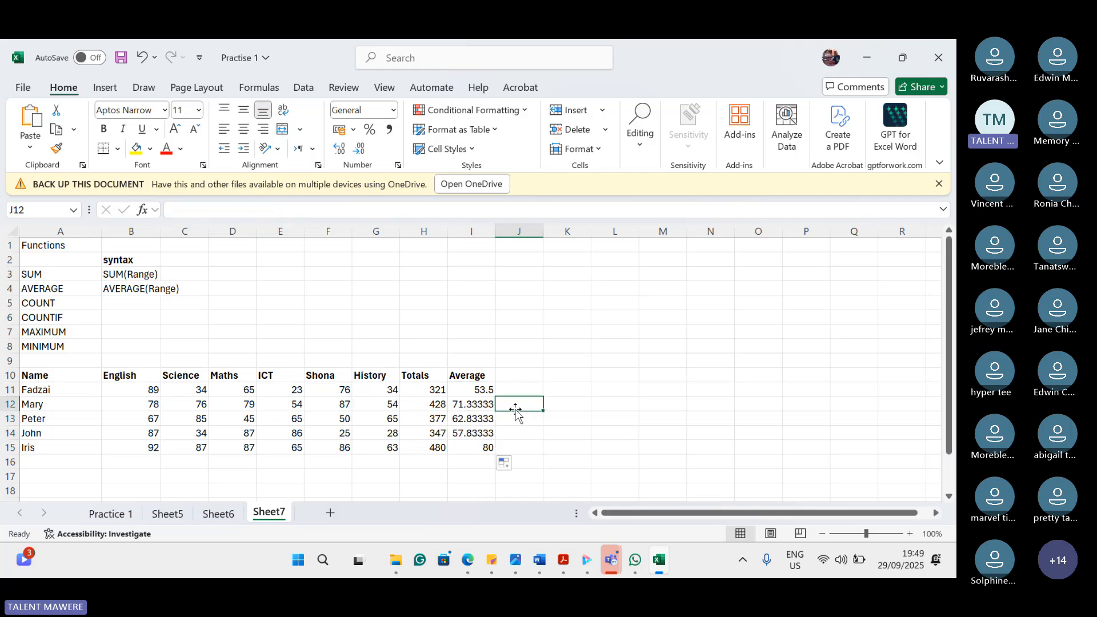
# Step: Format the averages in I11:I15 to show one decimal place
pyautogui.click(460, 413)
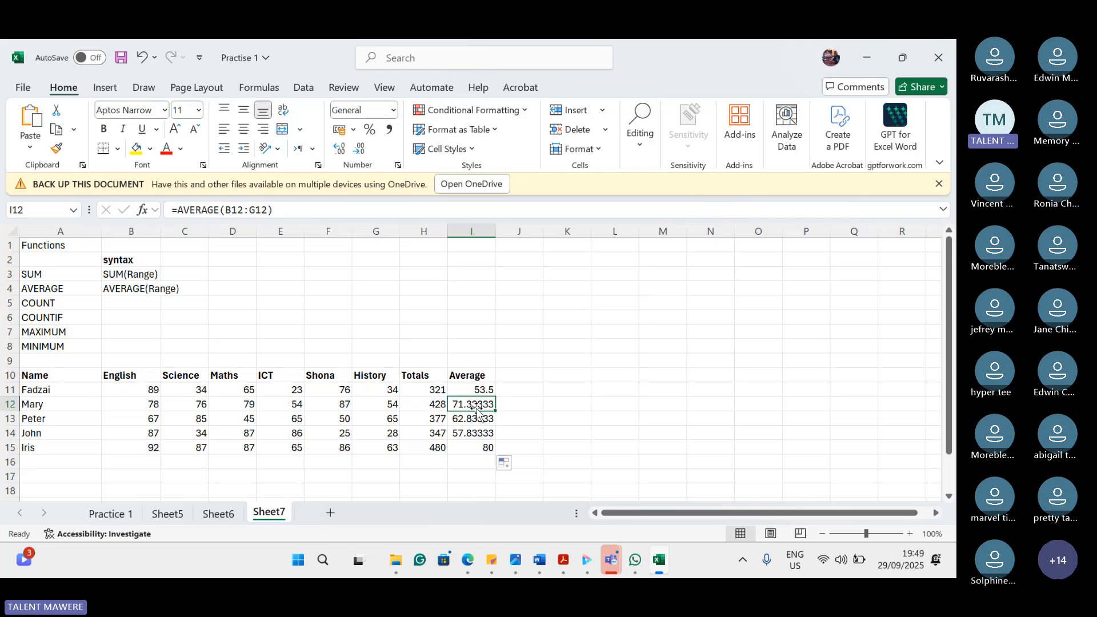
pyautogui.moveTo(476, 391); pyautogui.dragTo(474, 447)
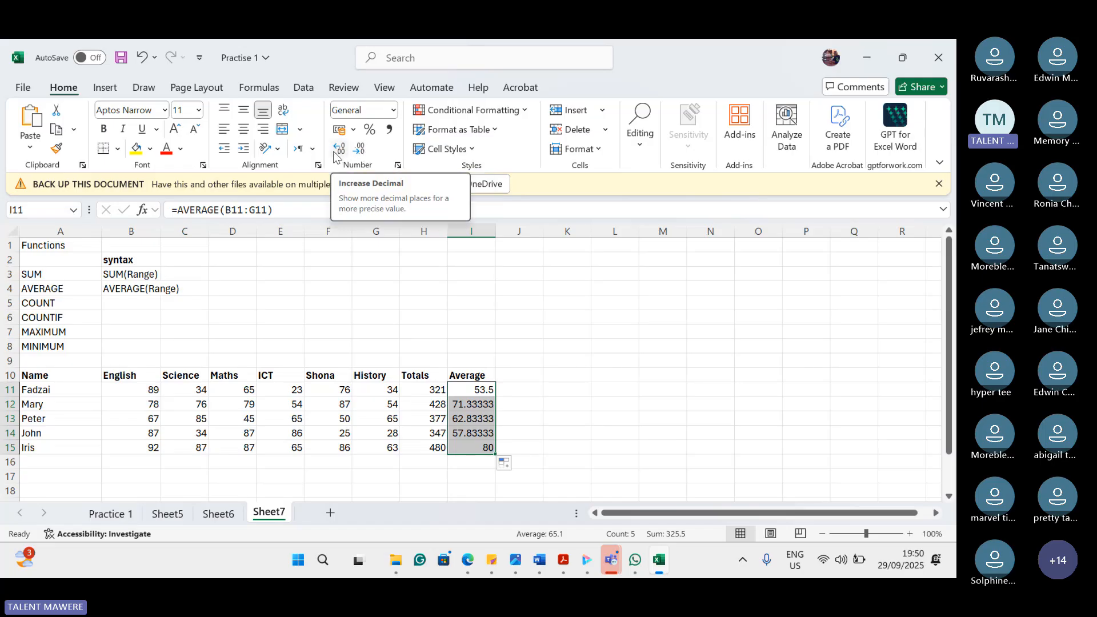
pyautogui.click(338, 150)
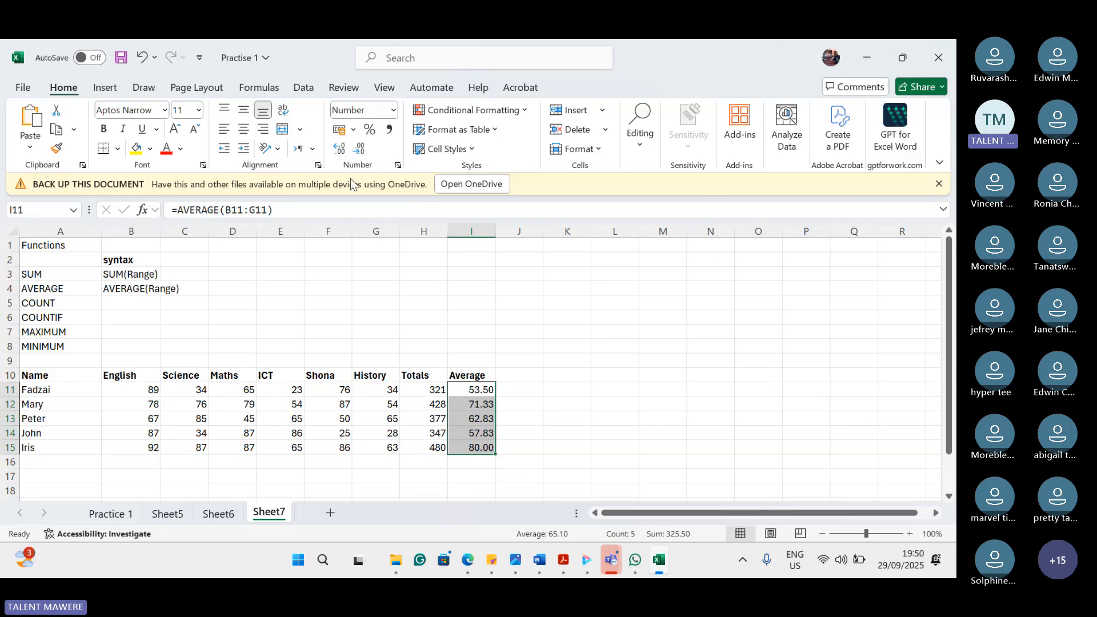
pyautogui.click(334, 145)
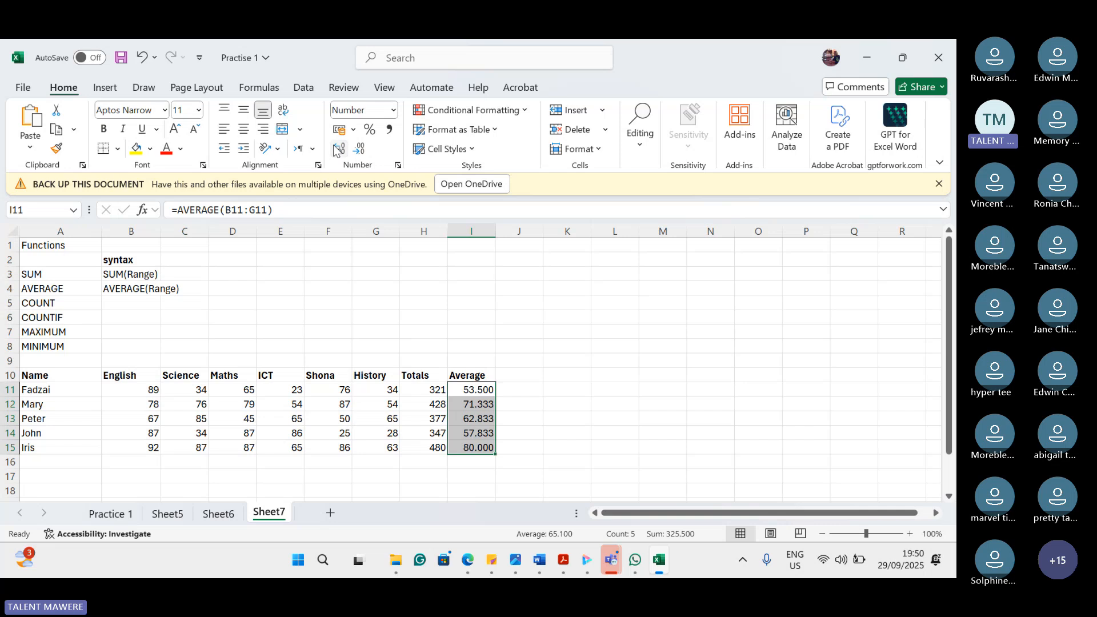
pyautogui.click(357, 146)
pyautogui.click(358, 146)
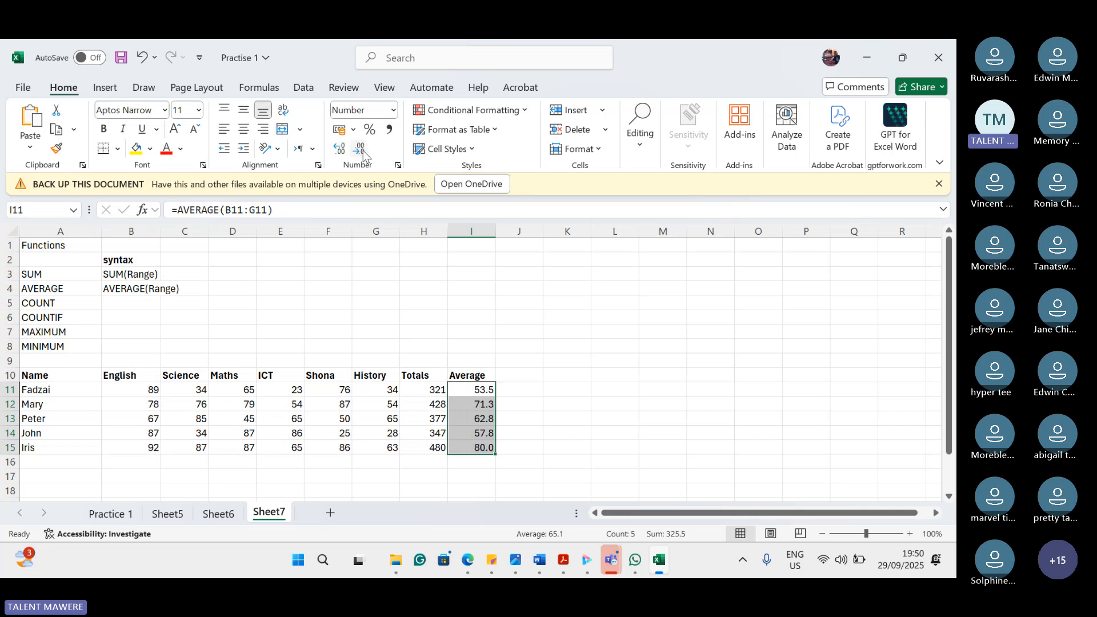
# Step: Show the averages in I11:I15 with more decimal places, and reduce them to one decimal place again
pyautogui.click(340, 151)
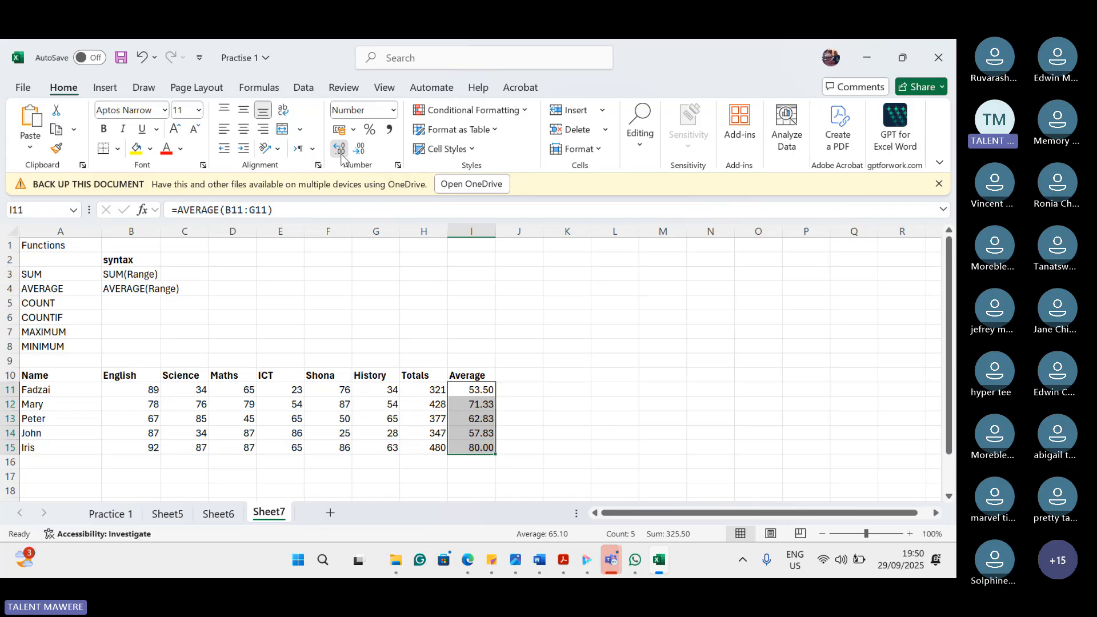
pyautogui.click(340, 152)
pyautogui.click(359, 150)
pyautogui.click(359, 150)
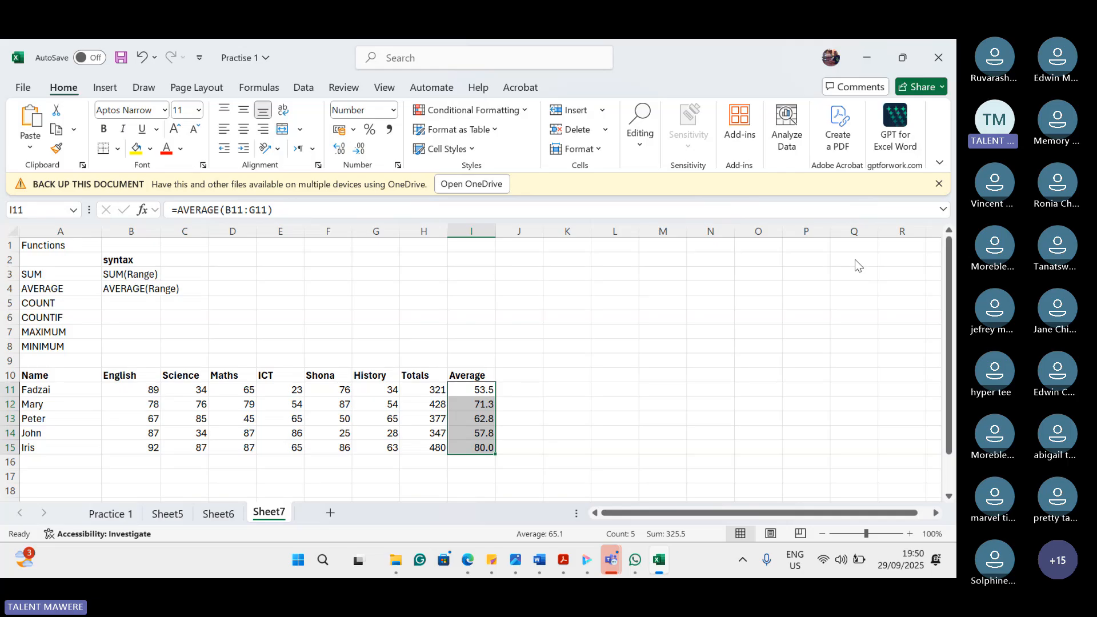
pyautogui.click(657, 430)
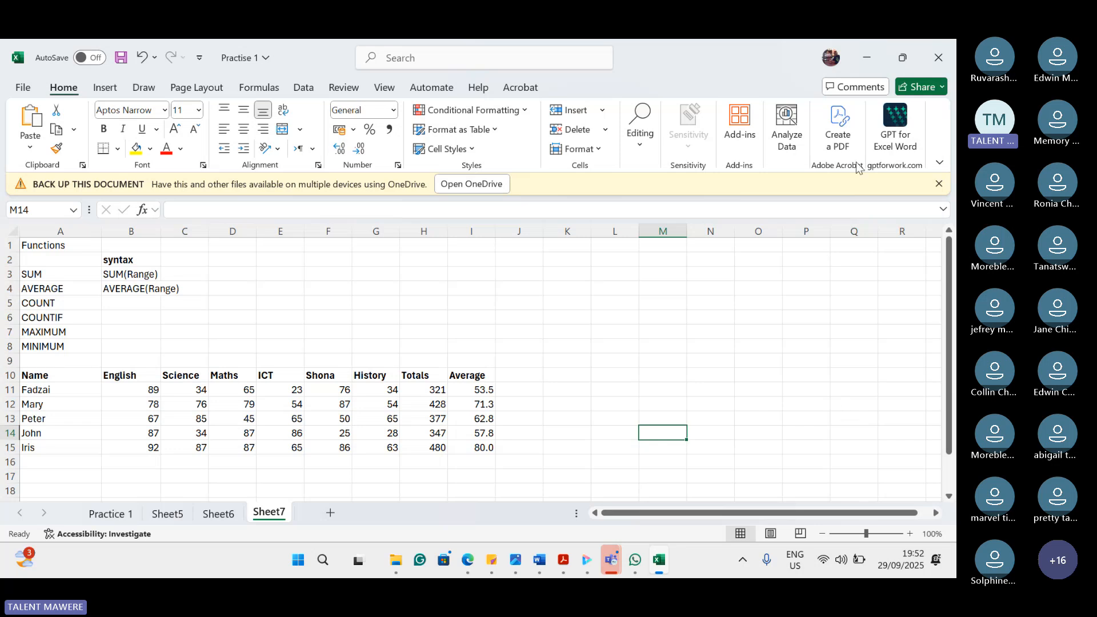
# Step: Switch to the Teams meeting, look through the pages of participants, and return to the Practise 1 workbook in Excel
pyautogui.click(882, 206)
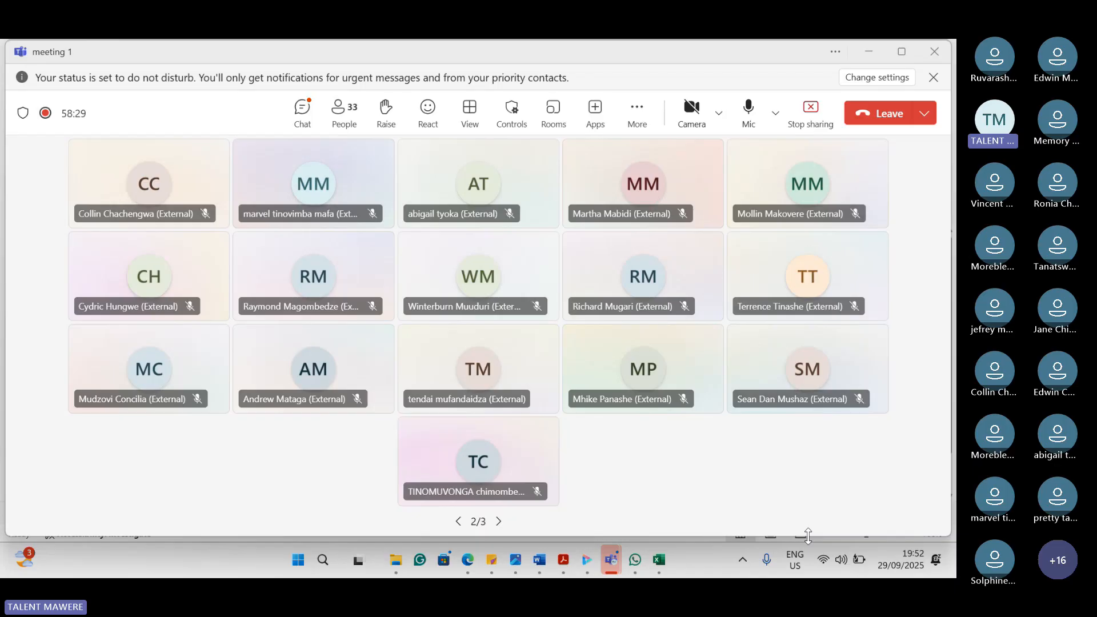
pyautogui.click(499, 522)
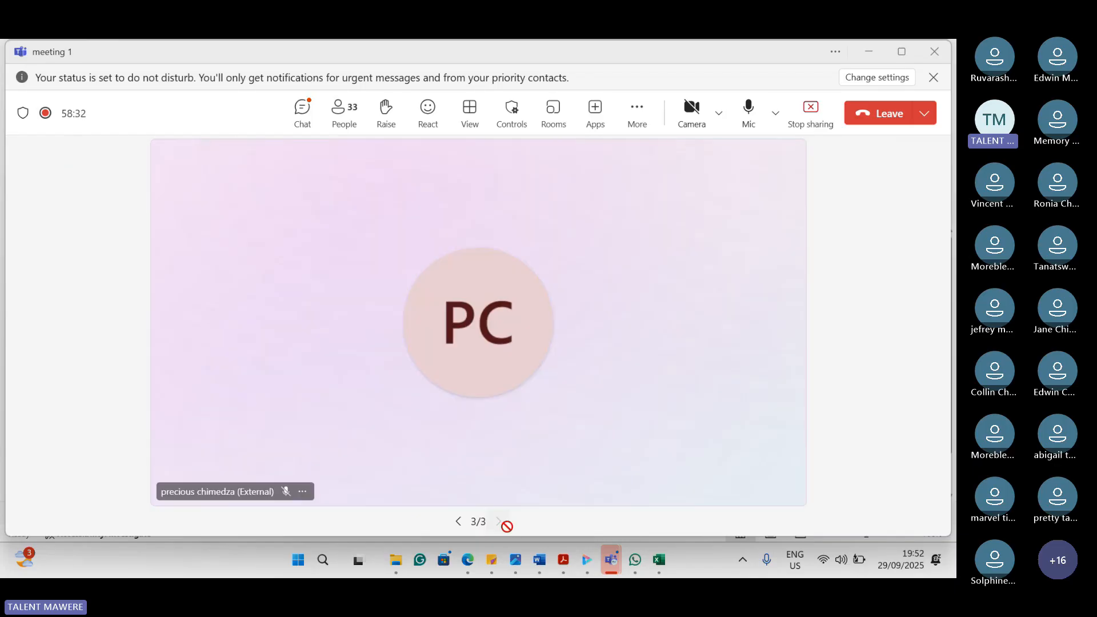
pyautogui.click(460, 523)
pyautogui.click(460, 521)
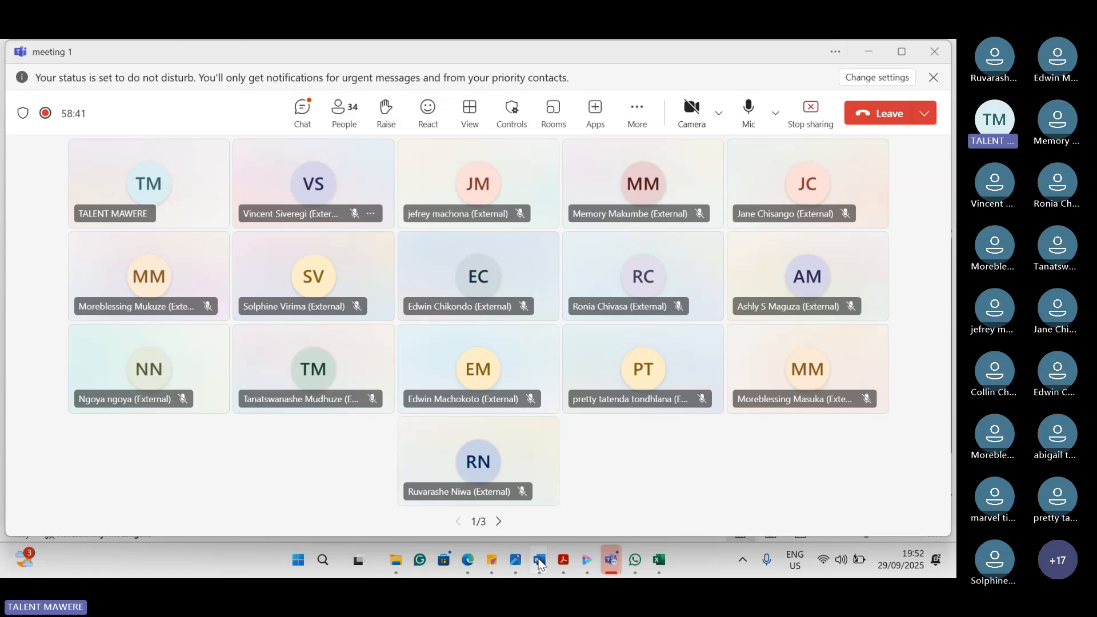
pyautogui.moveTo(659, 561)
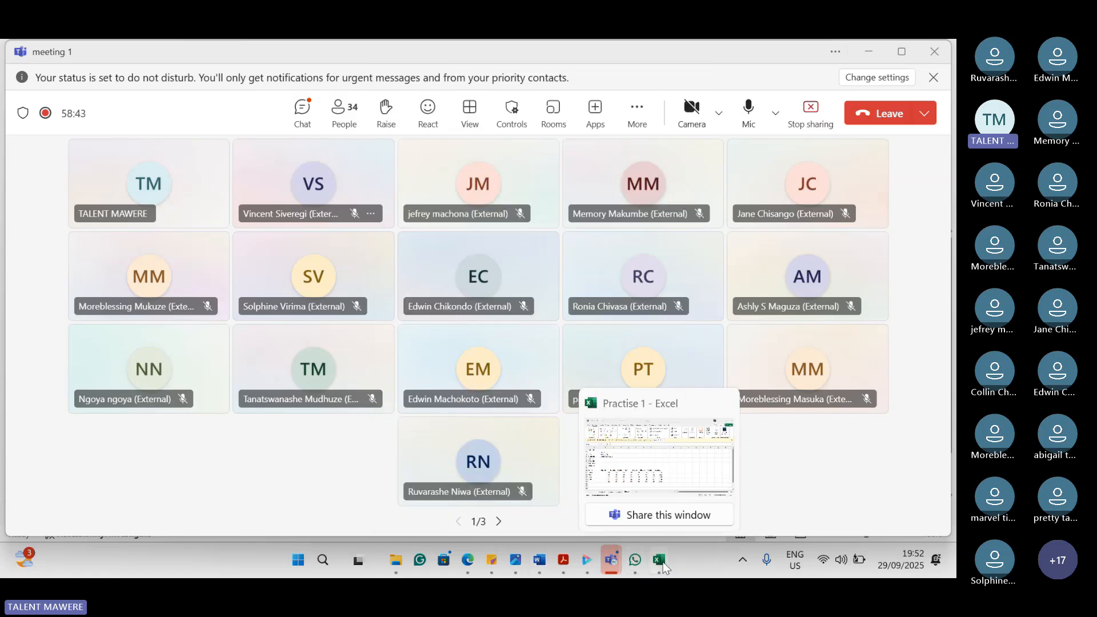
pyautogui.click(660, 455)
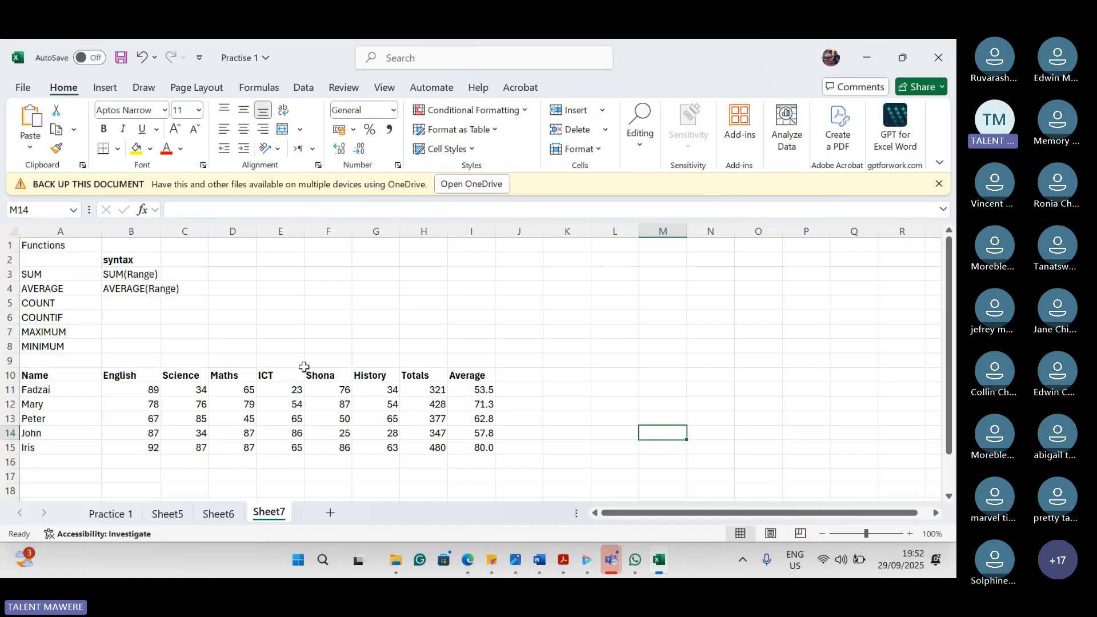
# Step: Highlight the first student's marks in B11:G11 and begin a new column heading in J10 with "# of"
pyautogui.click(109, 304)
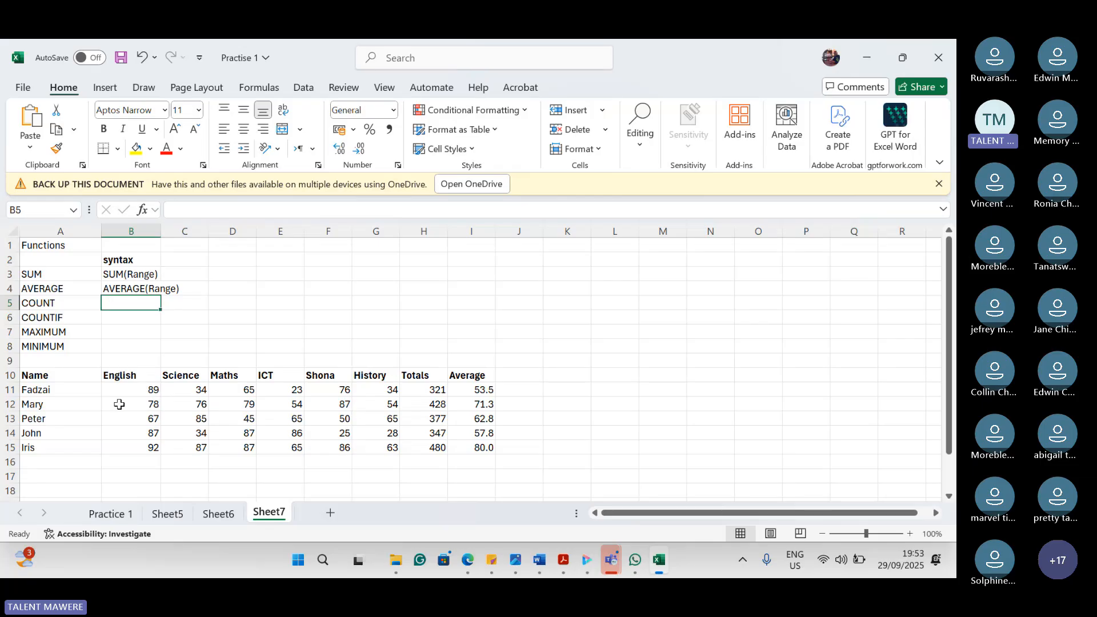
pyautogui.moveTo(127, 386); pyautogui.dragTo(365, 389)
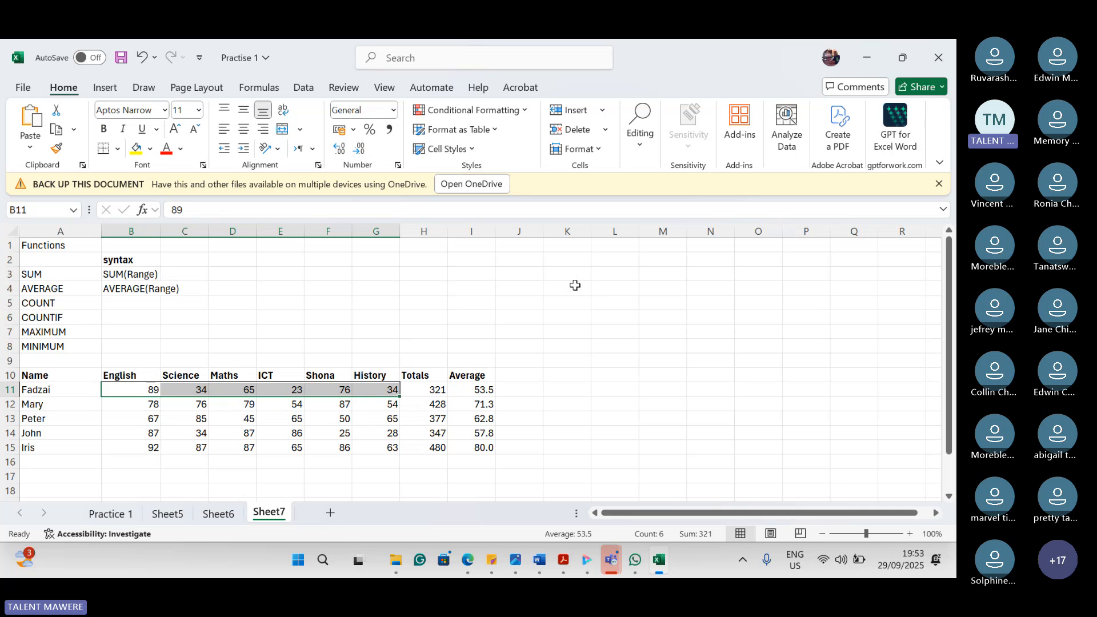
pyautogui.click(521, 380)
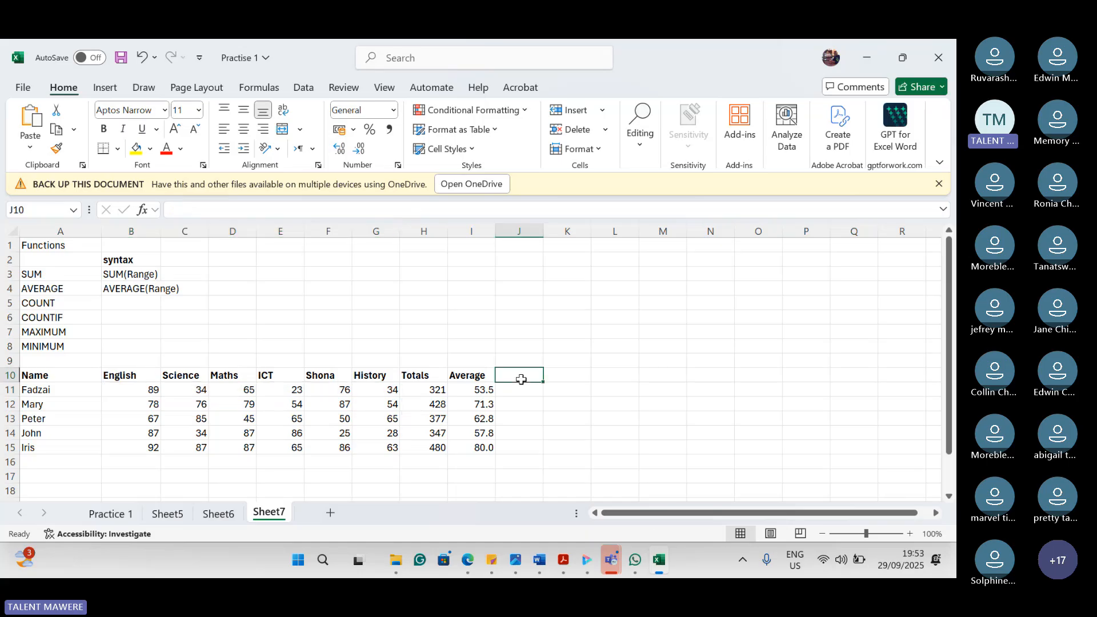
pyautogui.write('#')
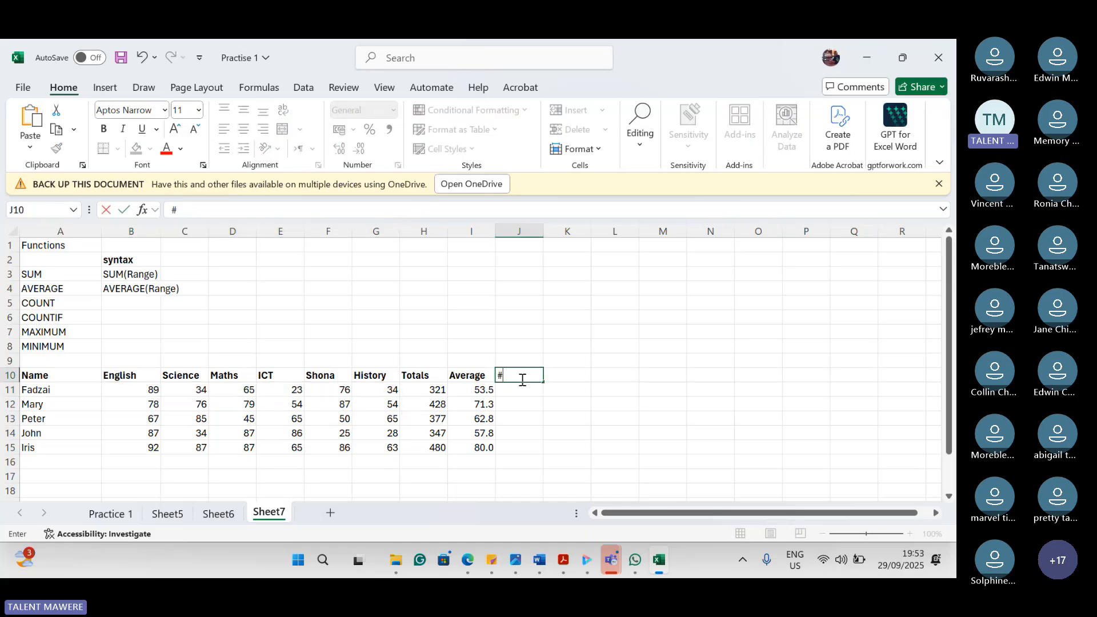
pyautogui.write(' of')
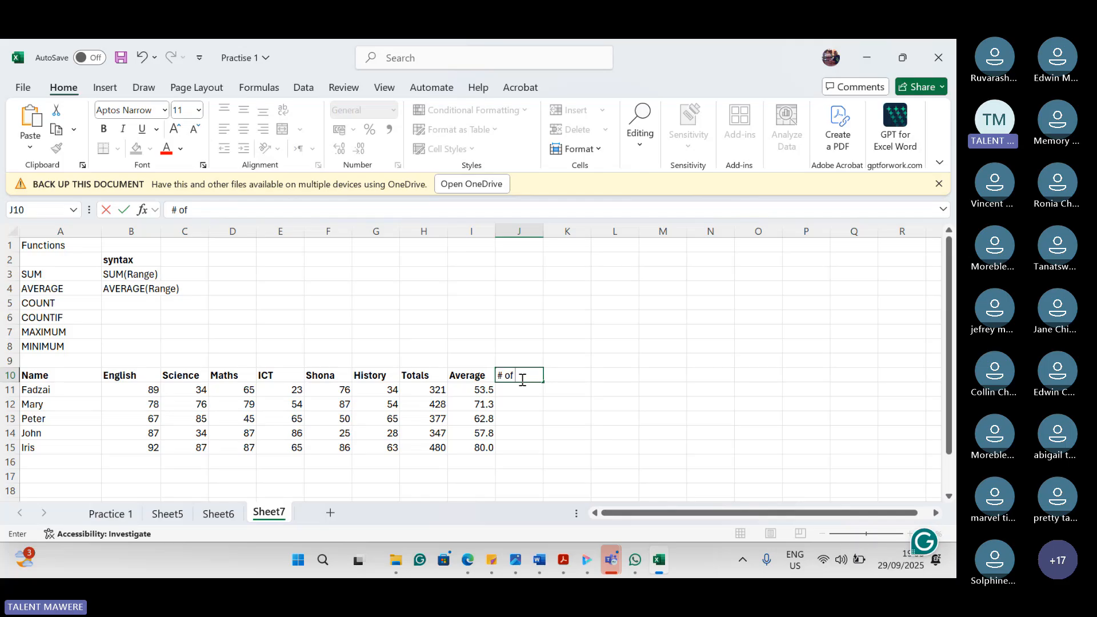
# Step: Complete the heading in J10 as "# of Subs" and enter the syntax COUNT(Range) in B5 beside COUNT
pyautogui.write(' Subs')
pyautogui.click(627, 461)
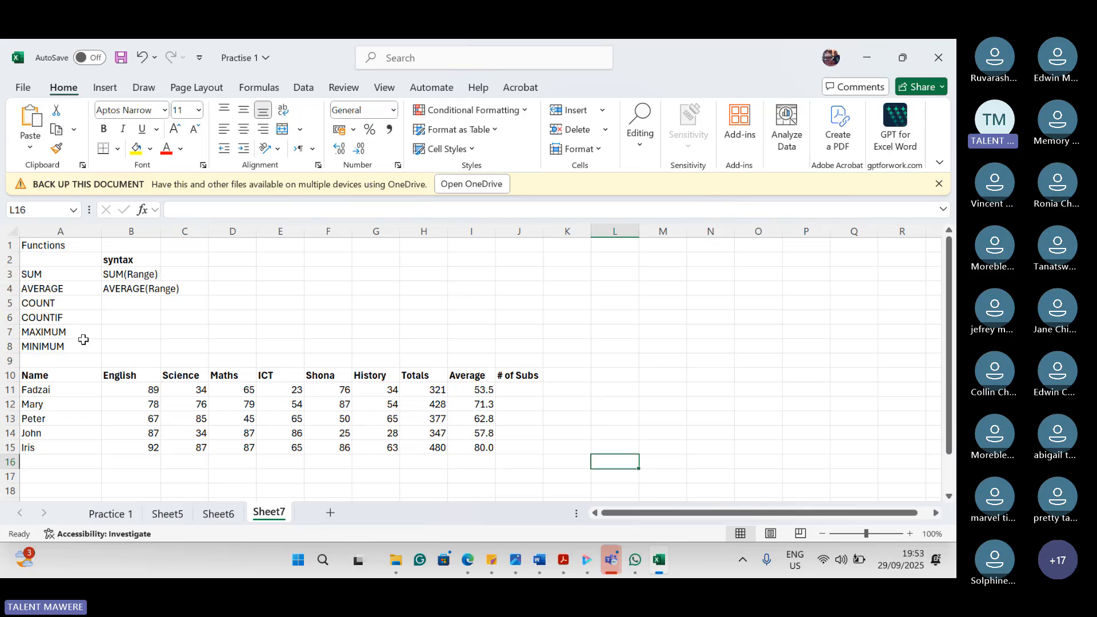
pyautogui.click(132, 305)
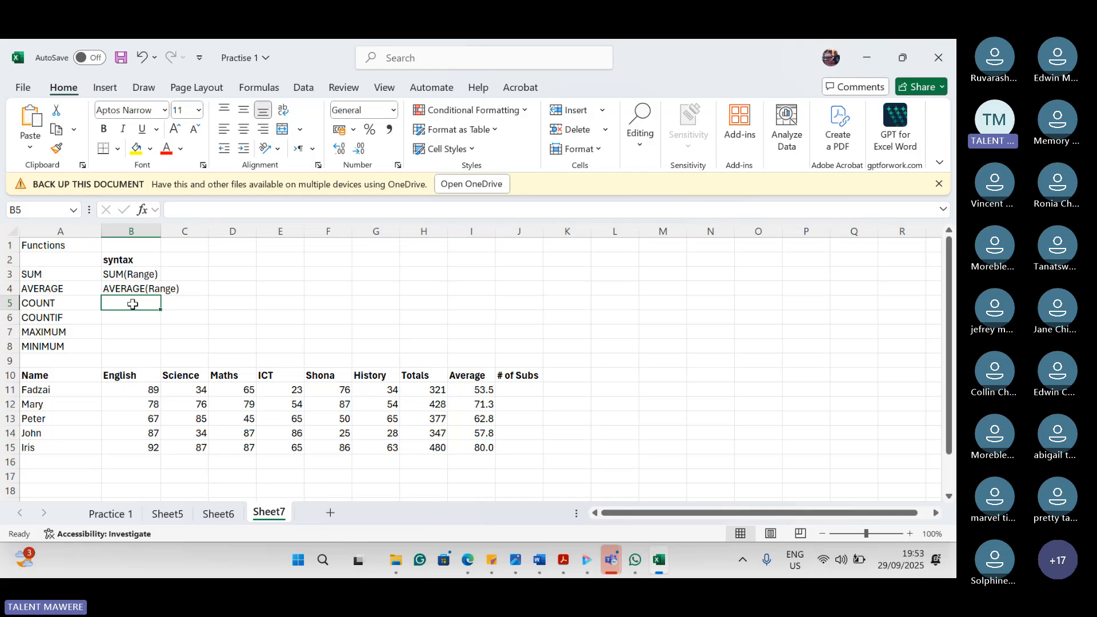
pyautogui.write('COUNT')
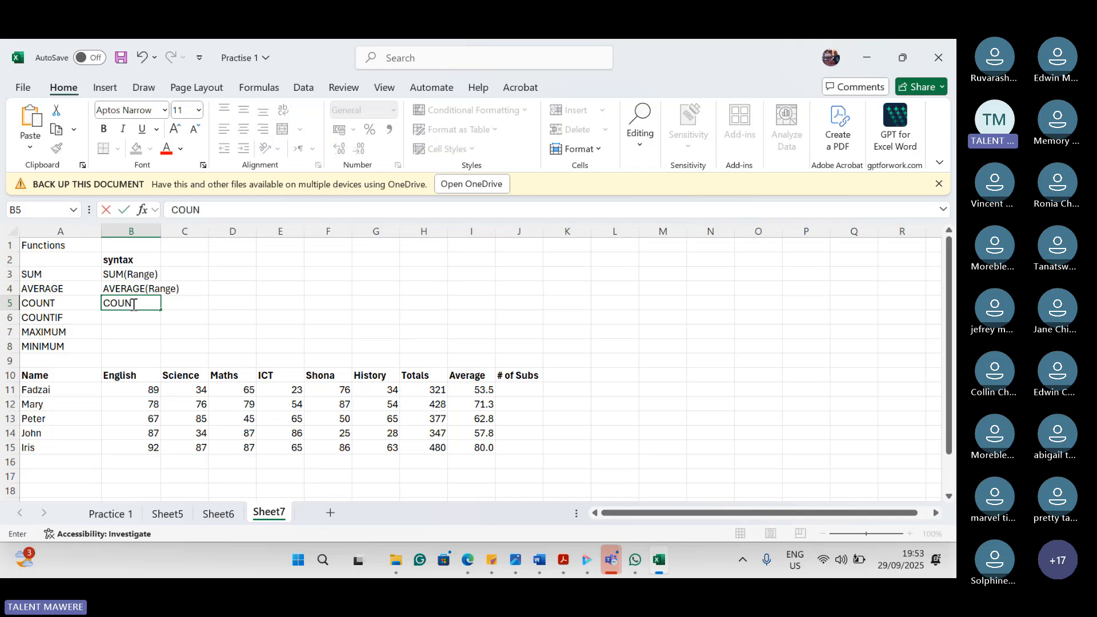
pyautogui.write('(')
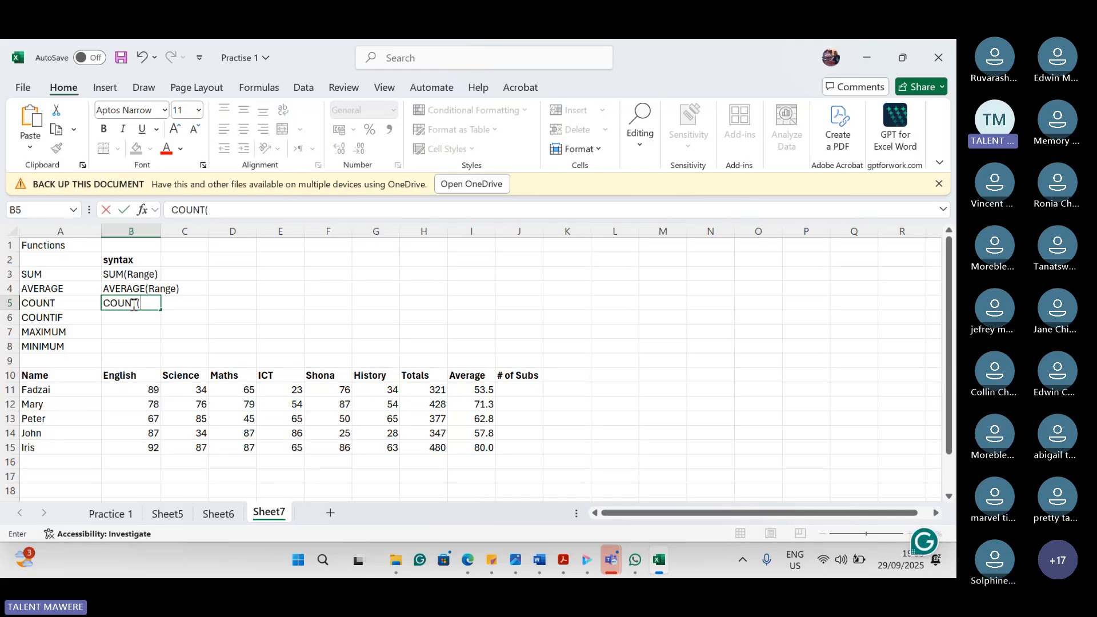
pyautogui.write('Range)')
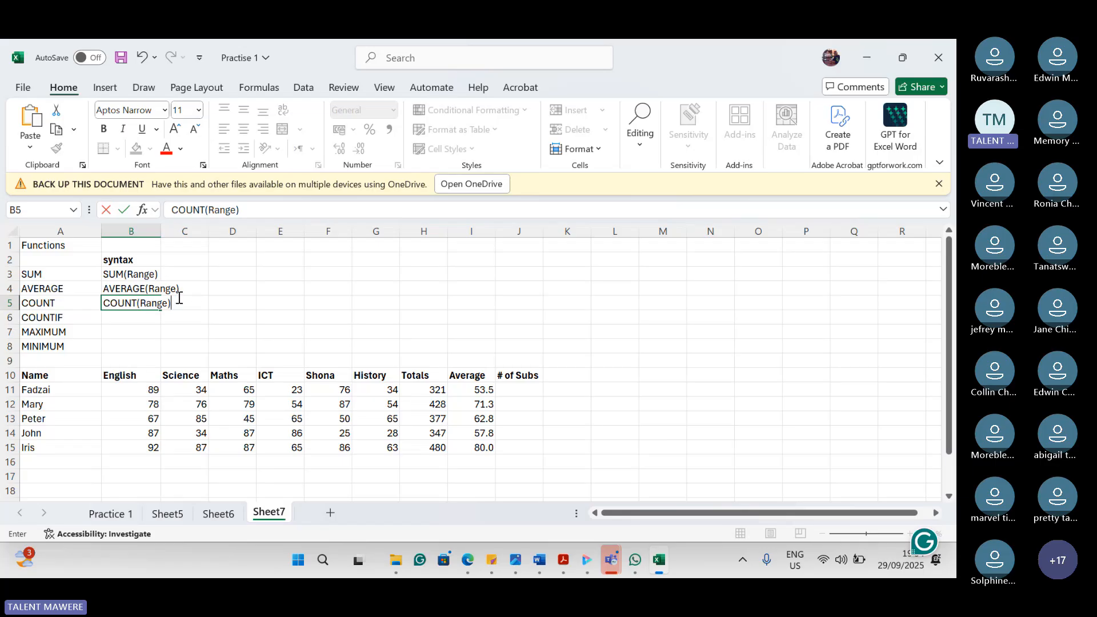
# Step: Enter a COUNT formula over B11:G11 in J11 to count the first student's subjects
pyautogui.click(520, 389)
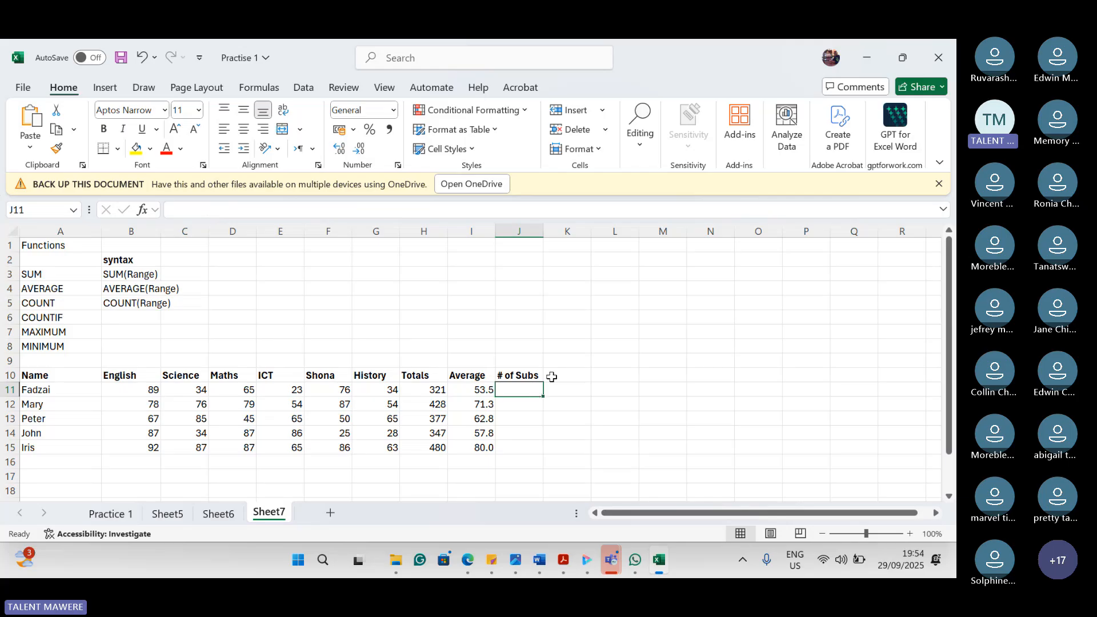
pyautogui.write('=')
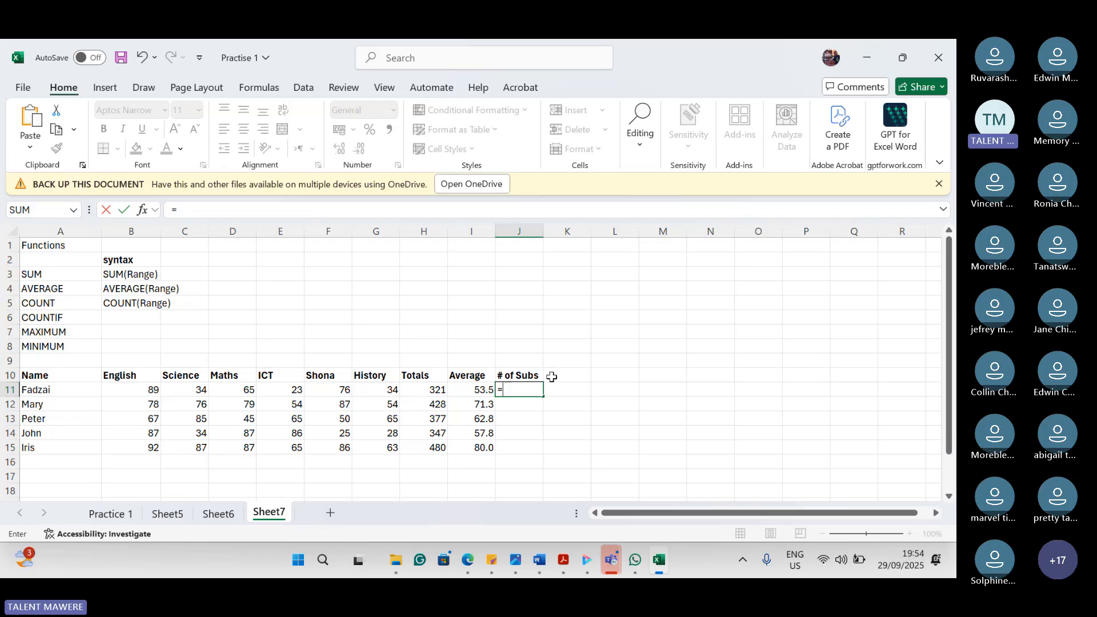
pyautogui.write('COUNT')
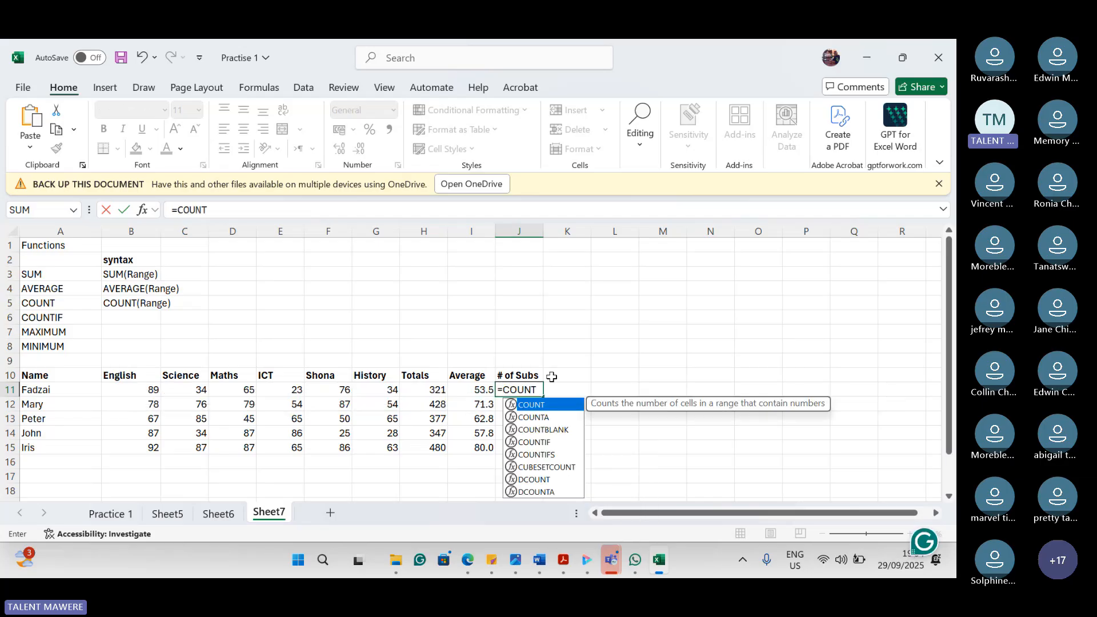
pyautogui.doubleClick(565, 406)
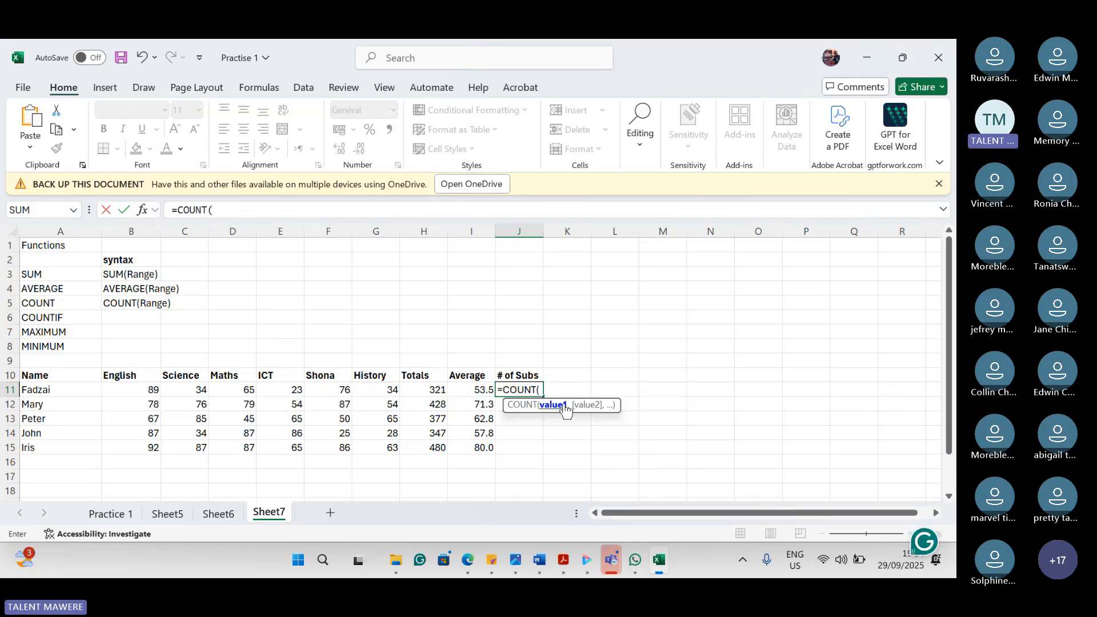
pyautogui.click(380, 391)
pyautogui.moveTo(381, 391); pyautogui.dragTo(147, 393)
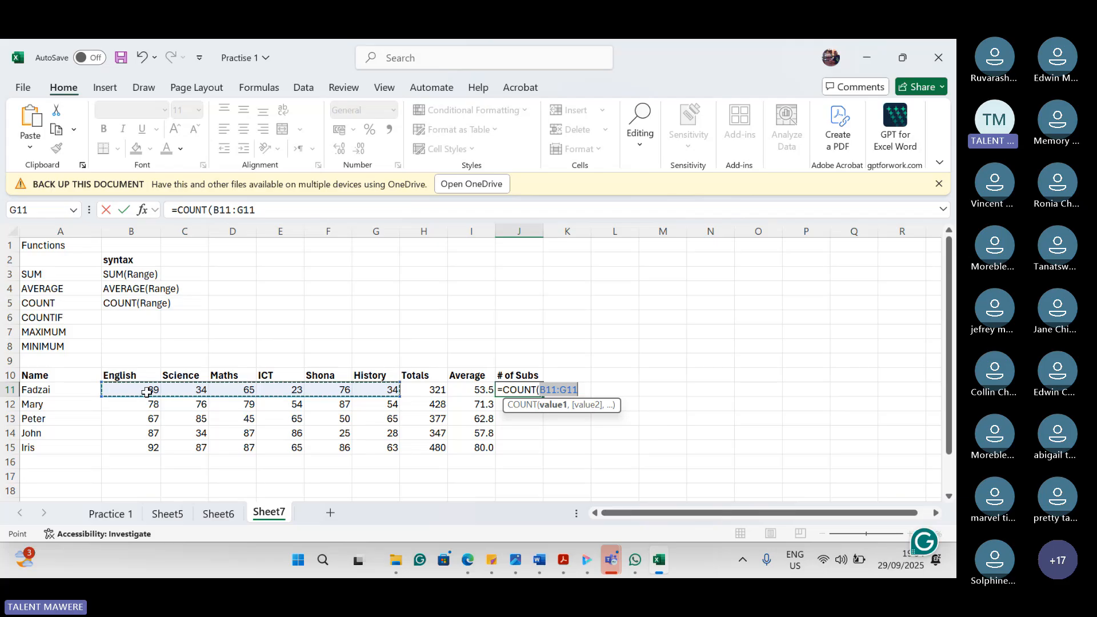
pyautogui.press('Return')
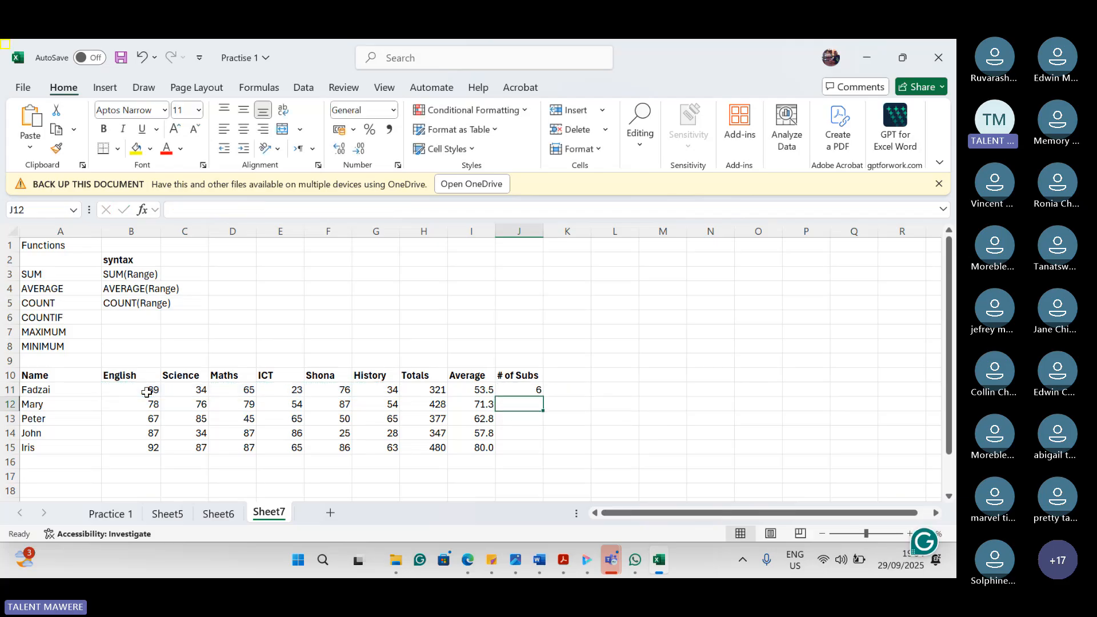
# Step: Copy the COUNT formula from J11 down through J15 for the remaining students
pyautogui.click(519, 386)
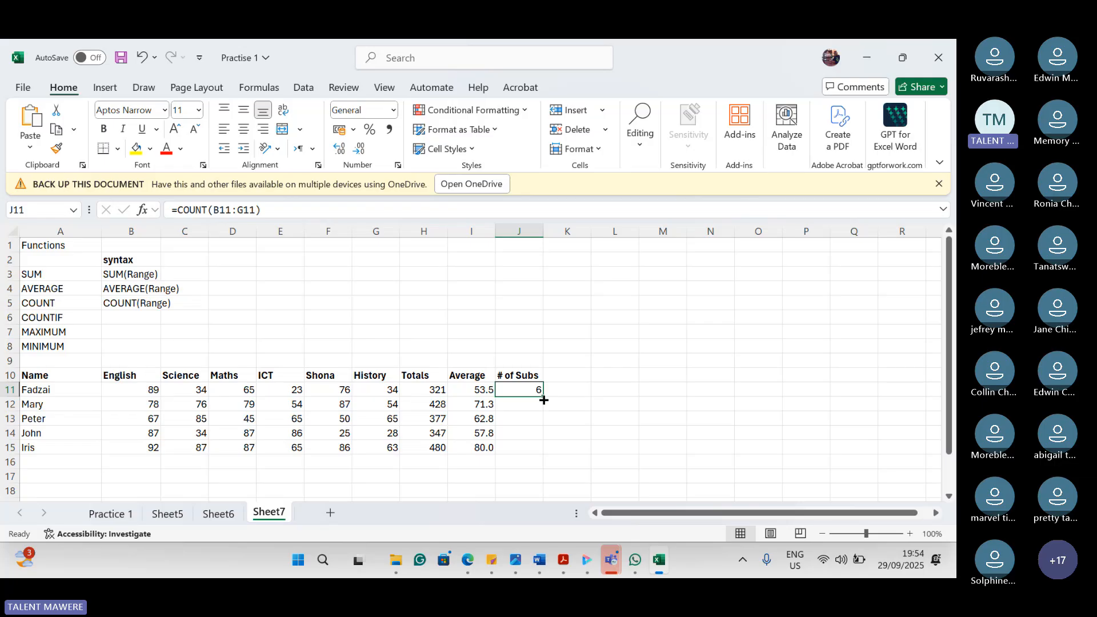
pyautogui.moveTo(544, 400); pyautogui.dragTo(547, 458)
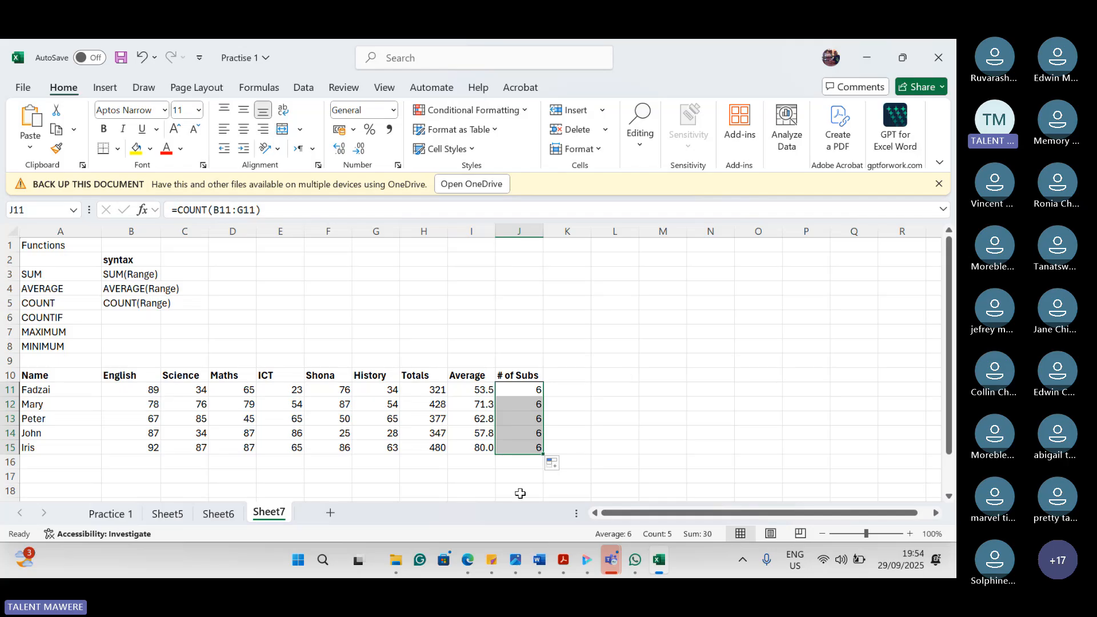
pyautogui.moveTo(571, 471); pyautogui.dragTo(603, 390)
pyautogui.click(602, 347)
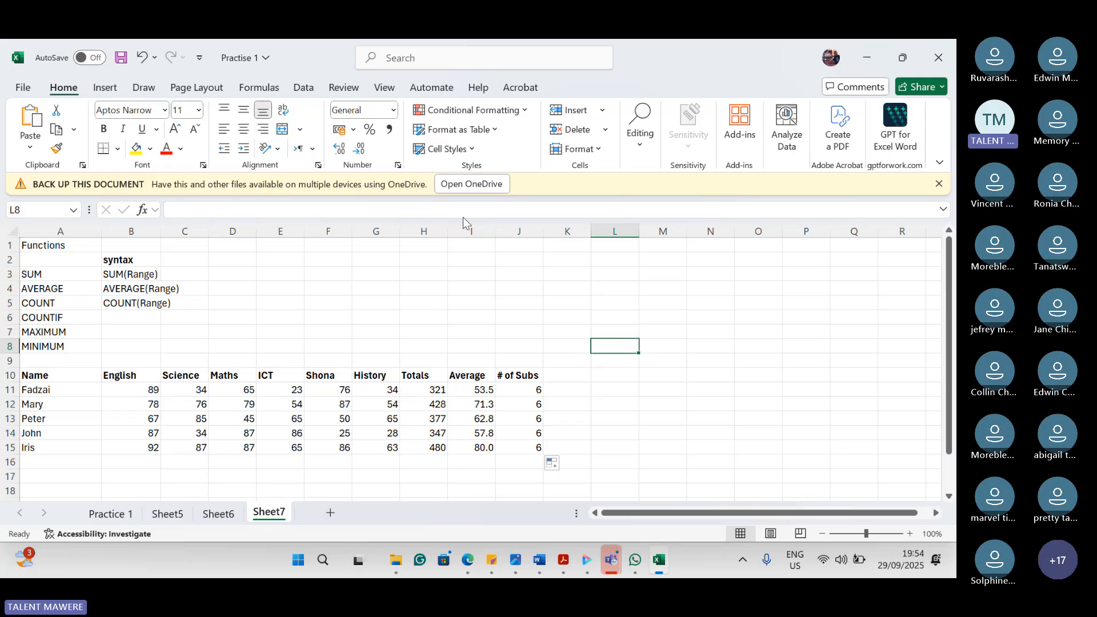
# Step: Check the participants in the Teams meeting window and return to the Practise 1 workbook in Excel
pyautogui.click(663, 59)
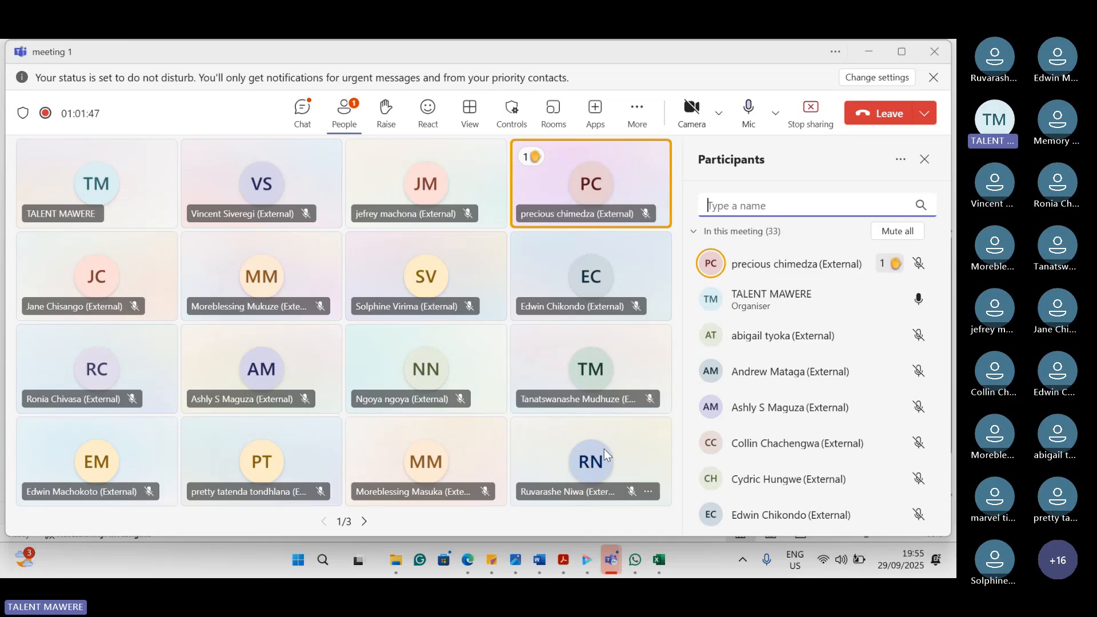
pyautogui.moveTo(661, 575)
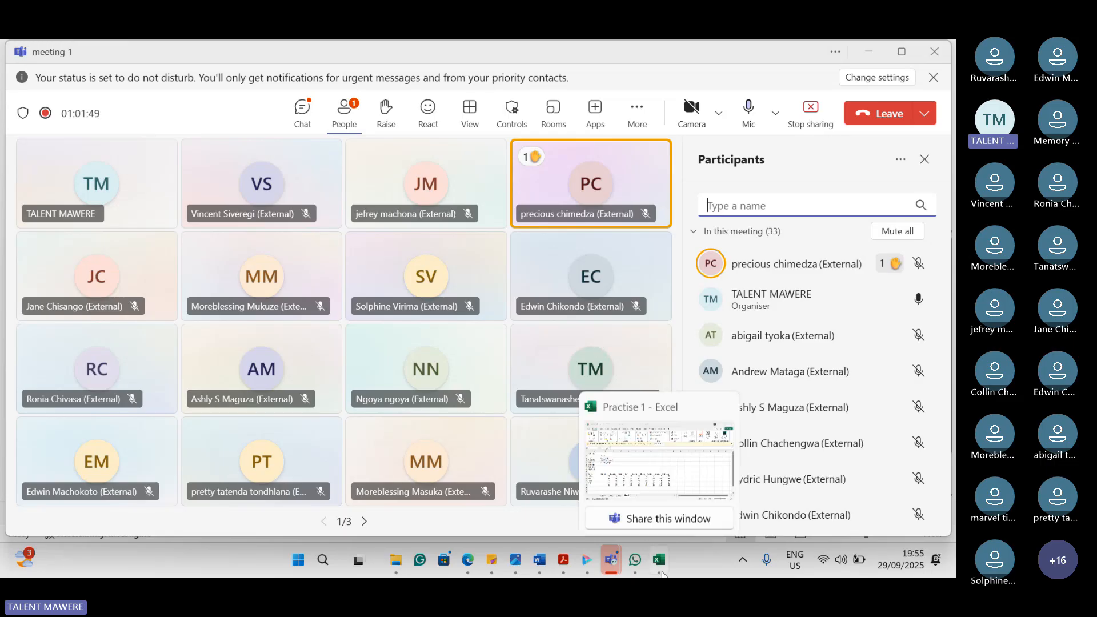
pyautogui.click(647, 468)
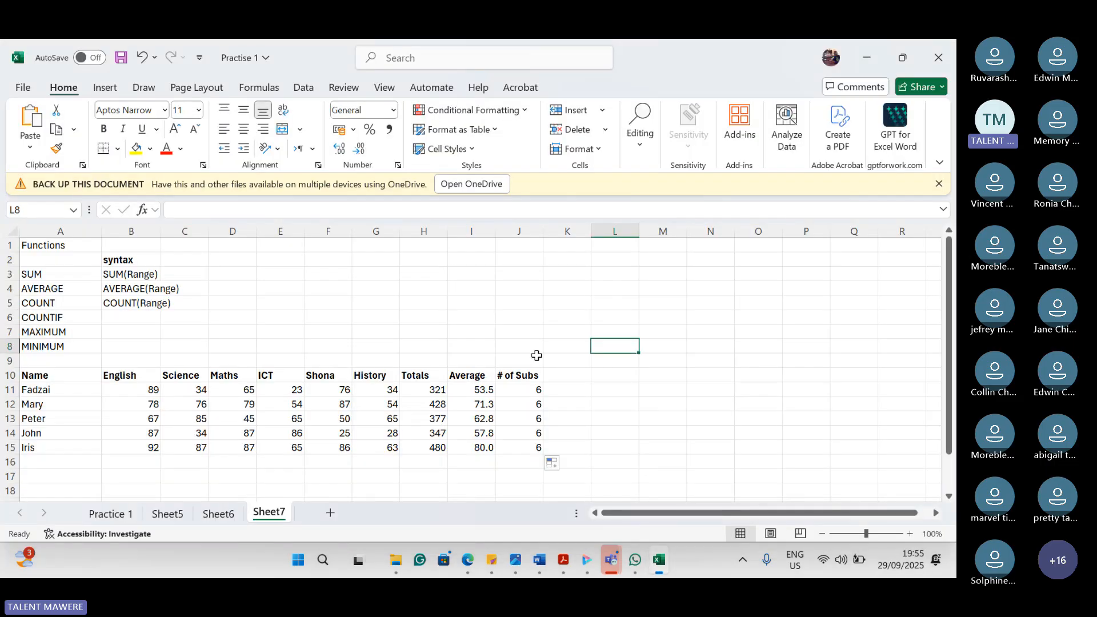
pyautogui.click(574, 373)
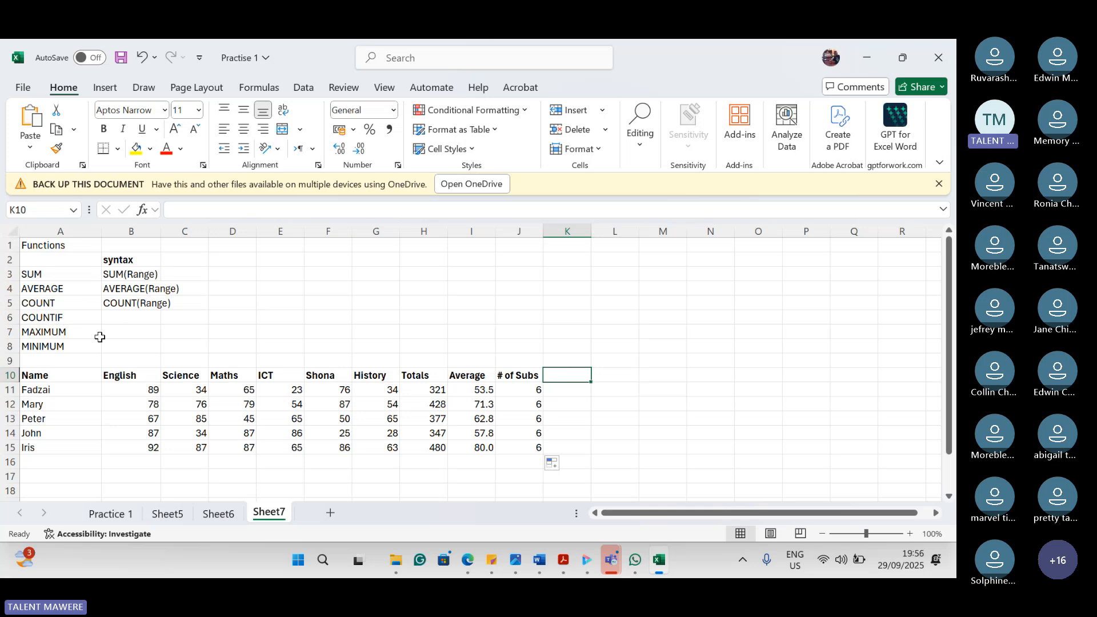
pyautogui.click(124, 319)
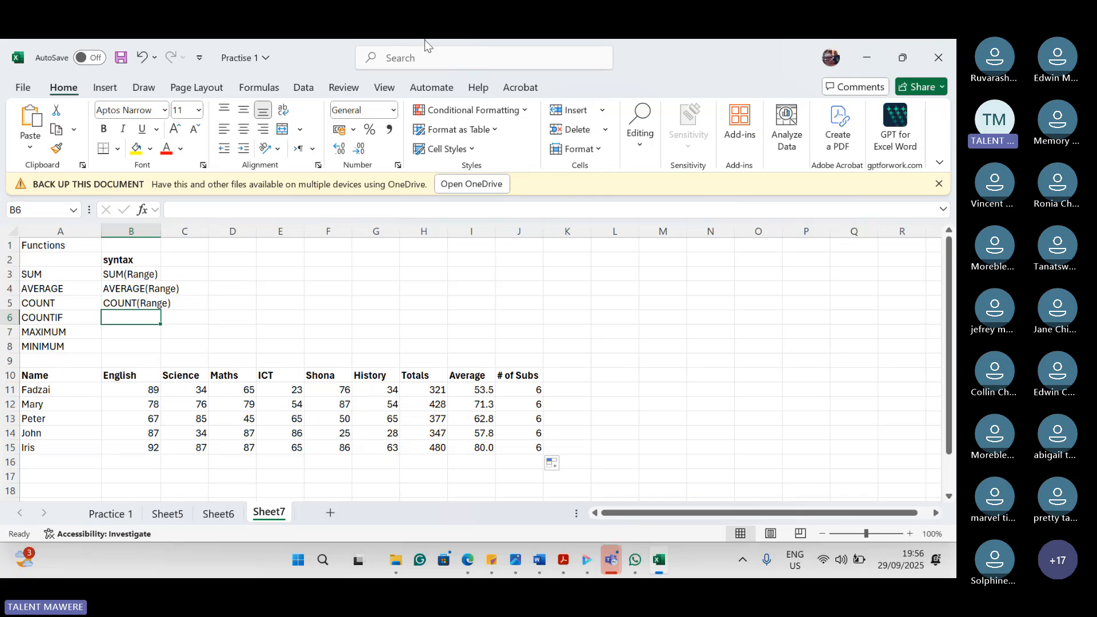
pyautogui.click(612, 58)
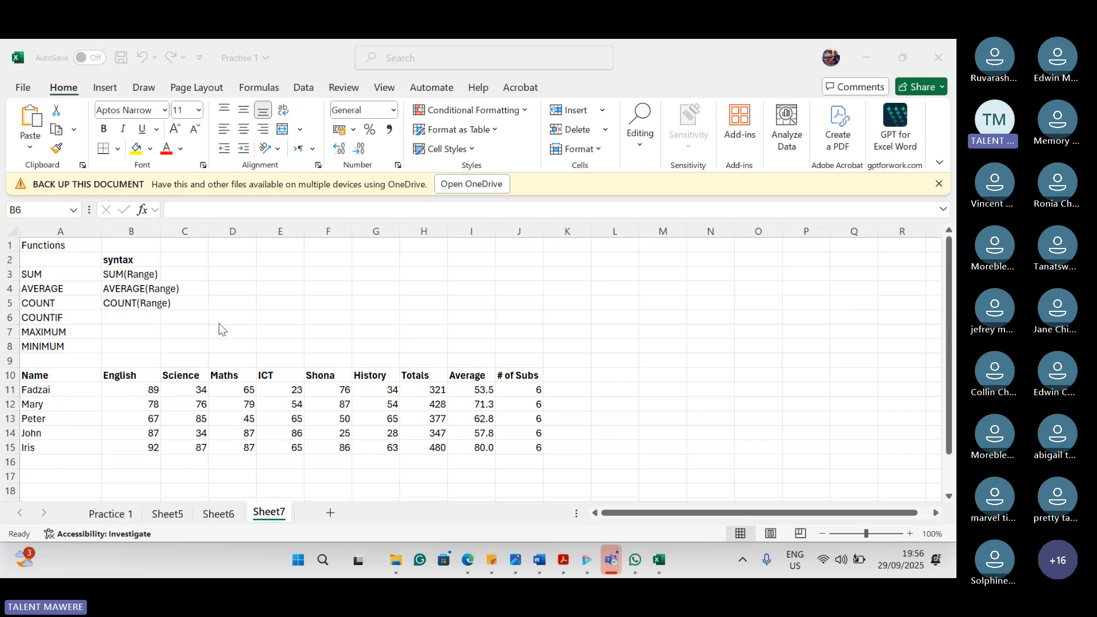
pyautogui.click(564, 369)
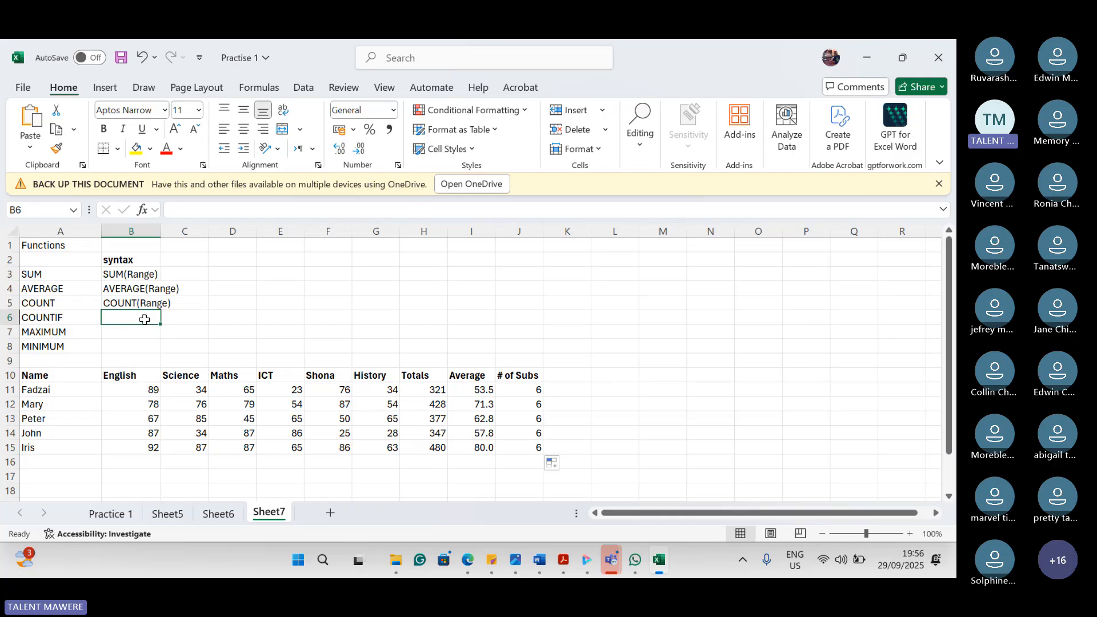
# Step: Add the heading "# of Subs passed" in K10 and autofit column K to its text
pyautogui.click(570, 375)
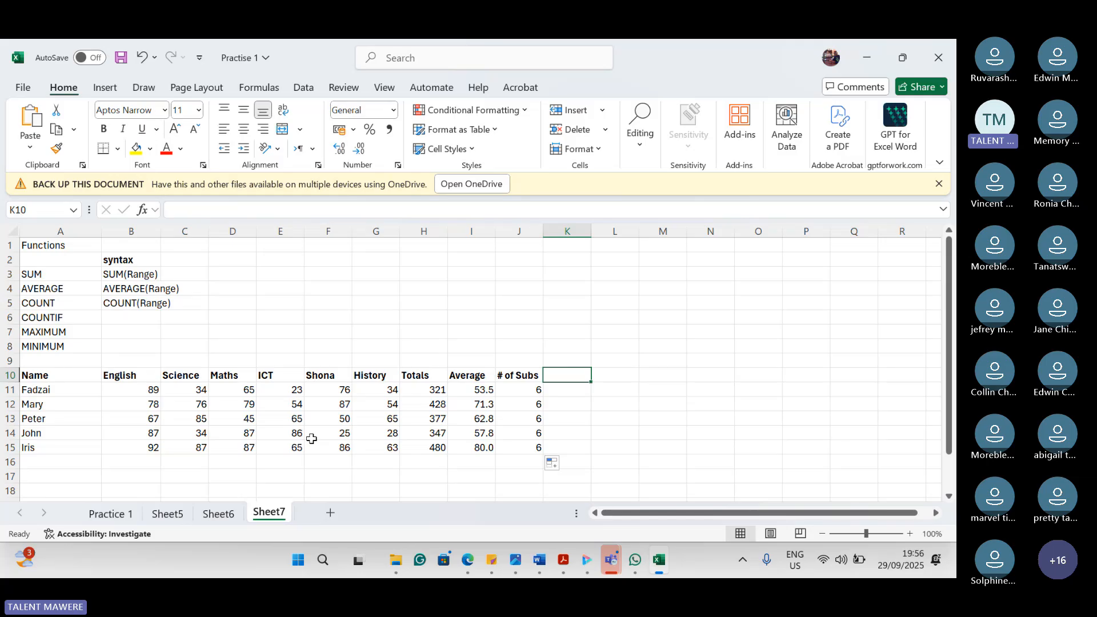
pyautogui.write('#')
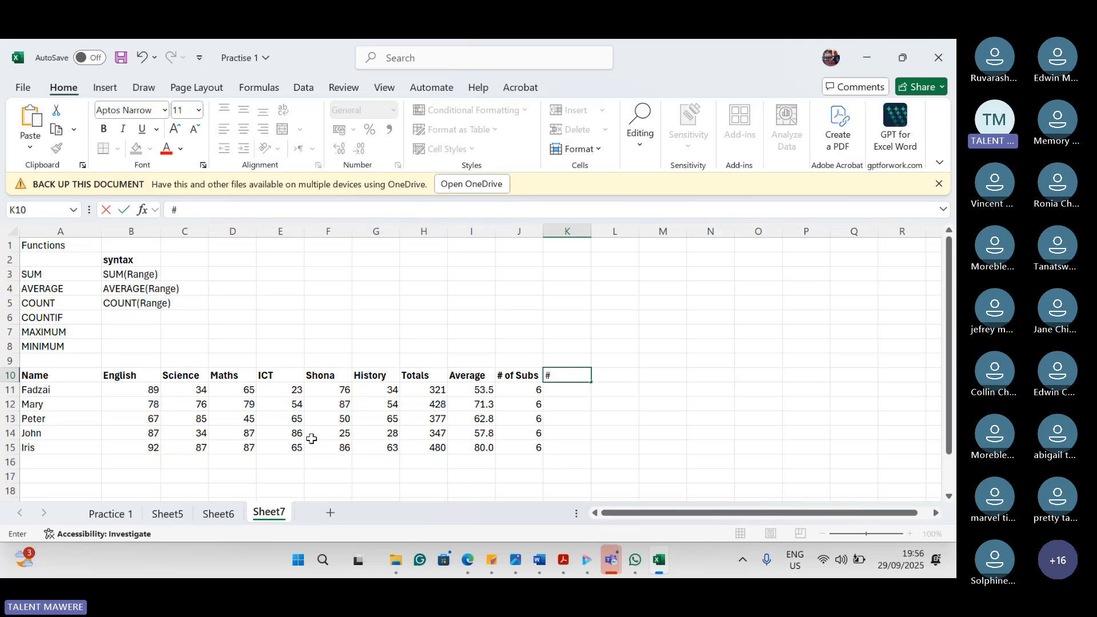
pyautogui.write(' of Sub')
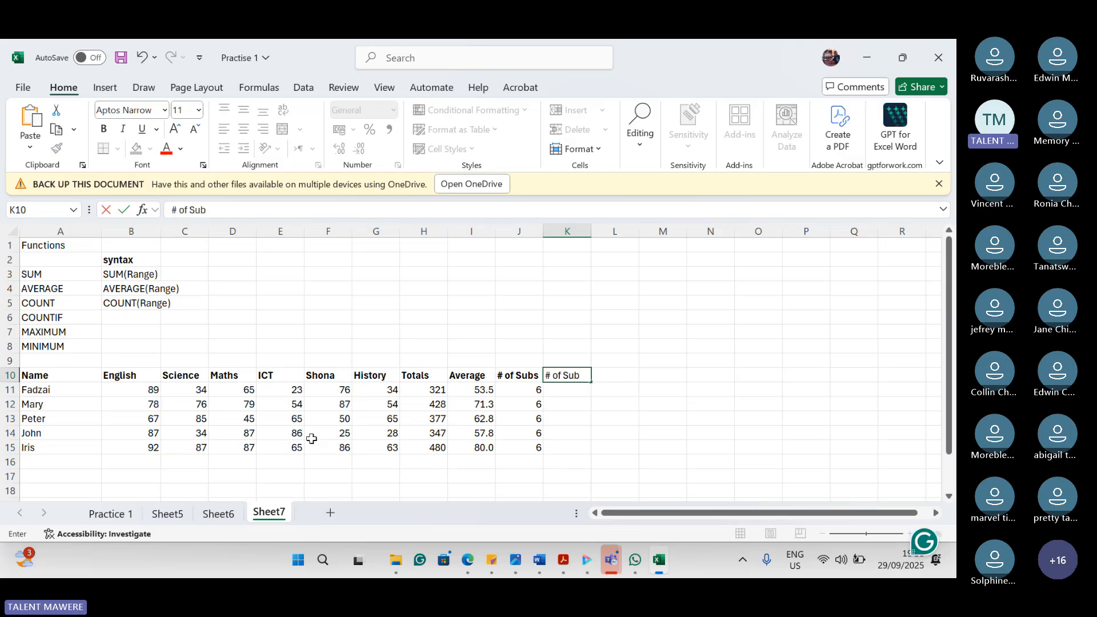
pyautogui.write('s PAssed')
pyautogui.press('BackSpace')
pyautogui.press('BackSpace')
pyautogui.press('BackSpace')
pyautogui.press('BackSpace')
pyautogui.press('BackSpace')
pyautogui.press('BackSpace')
pyautogui.write('passed')
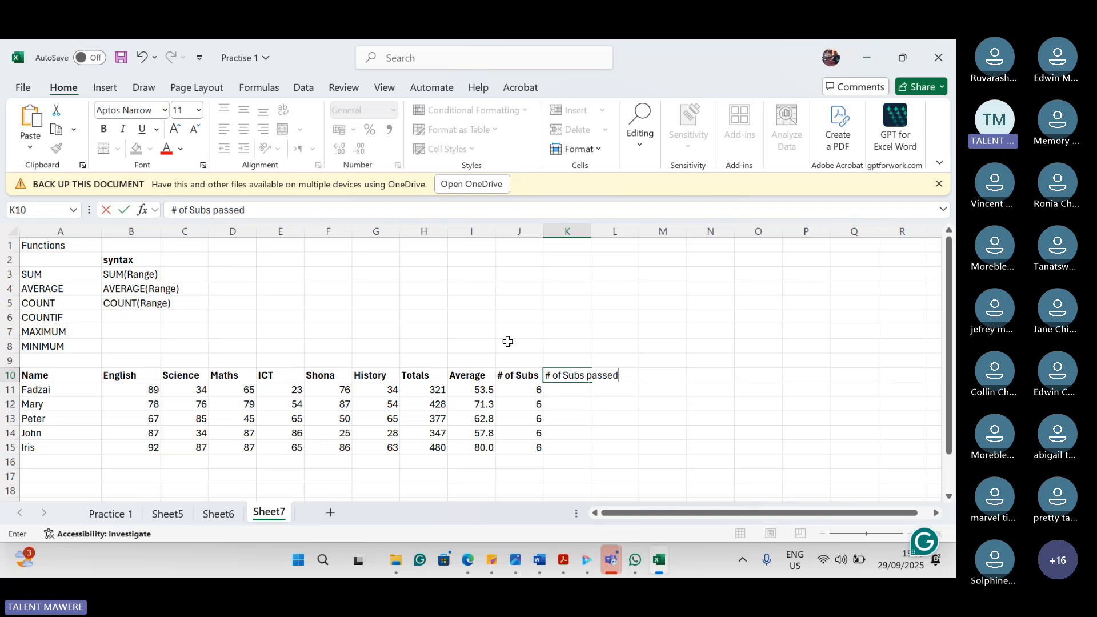
pyautogui.click(635, 292)
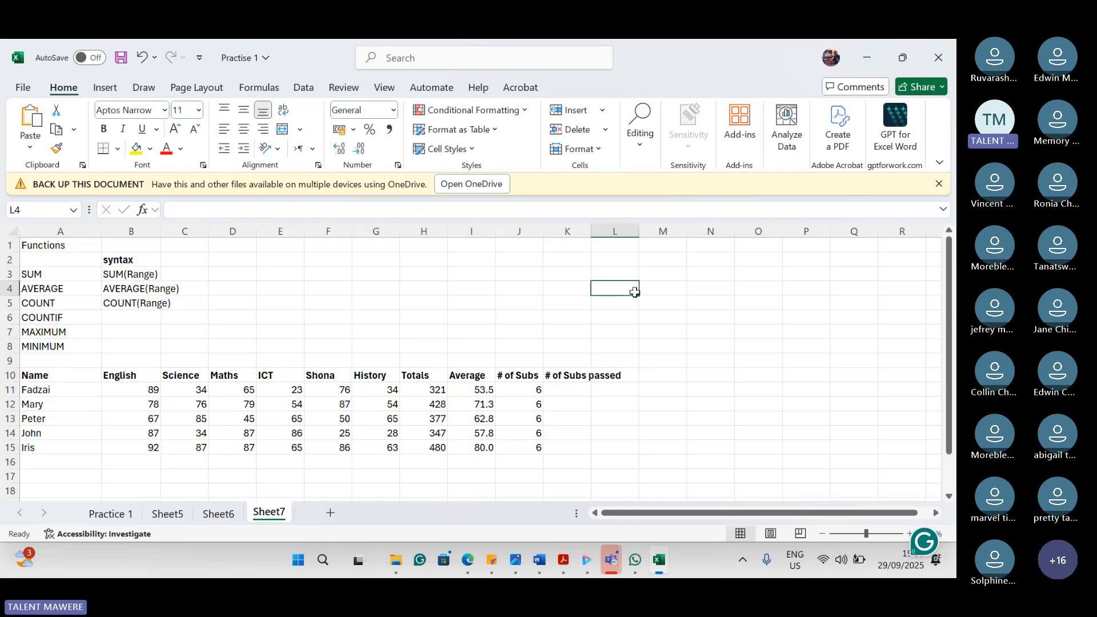
pyautogui.doubleClick(591, 230)
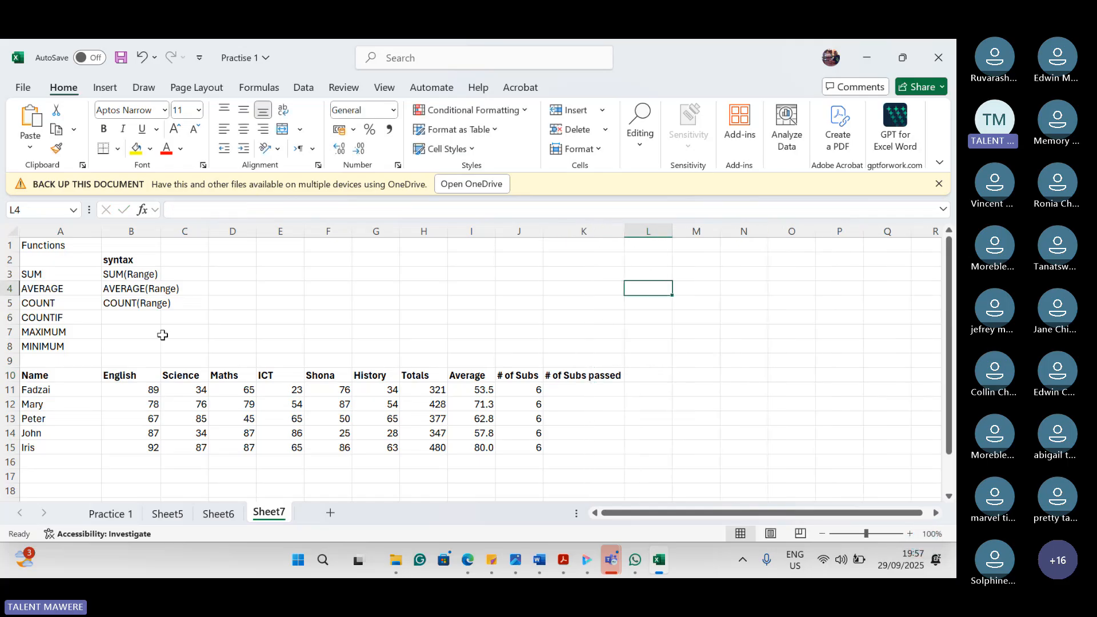
# Step: Enter the syntax COUNTIF(Range,"Condition") in B6 beside COUNTIF
pyautogui.click(131, 346)
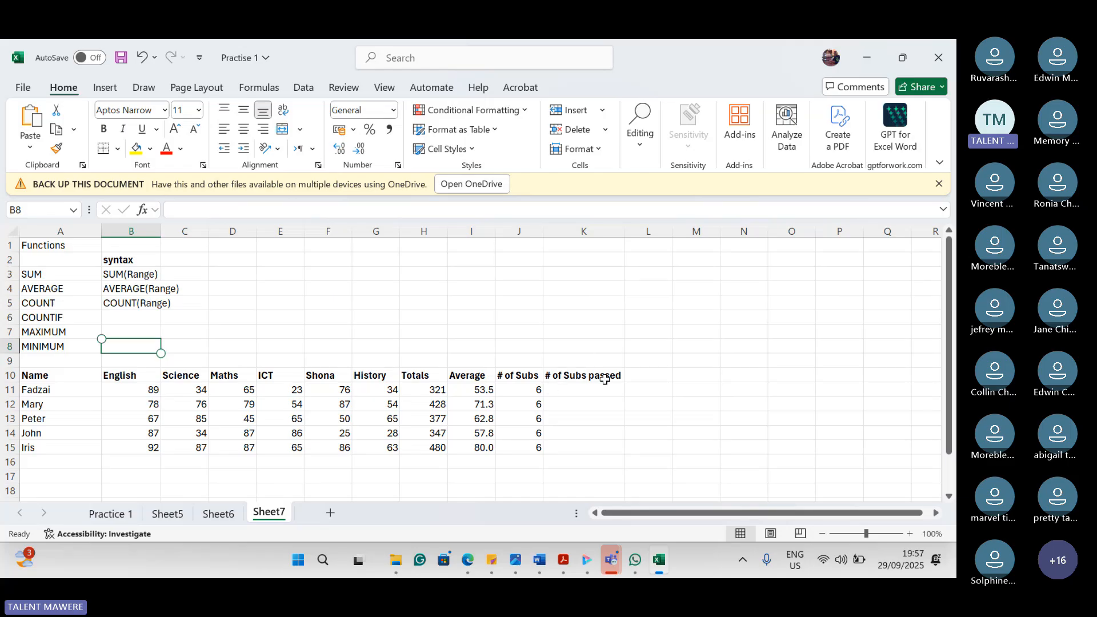
pyautogui.click(144, 317)
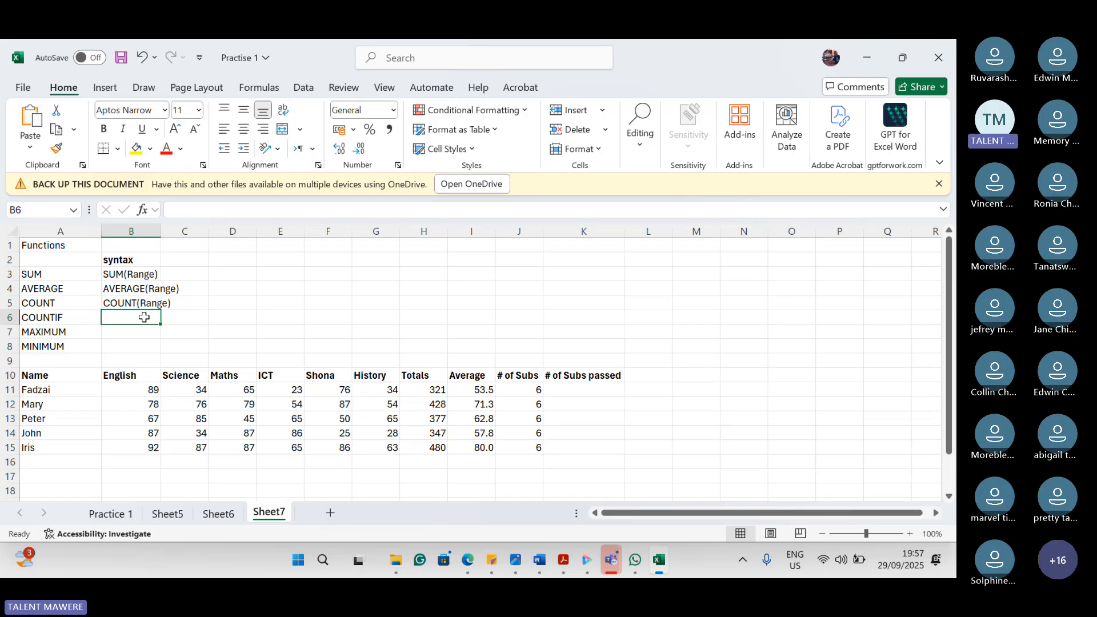
pyautogui.write('COUNT(')
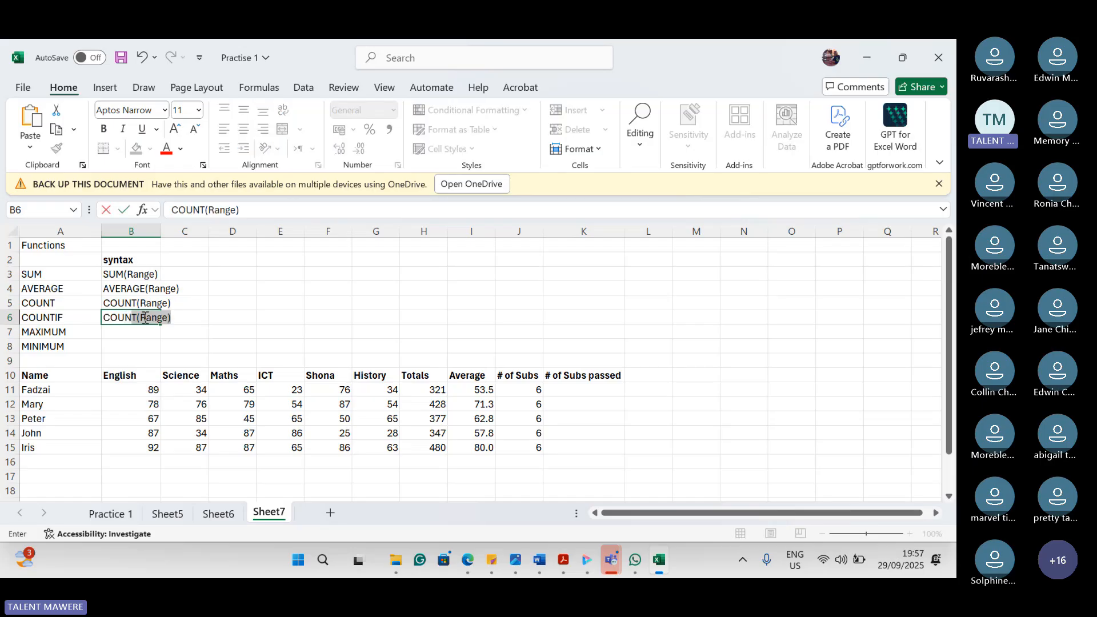
pyautogui.write('IF')
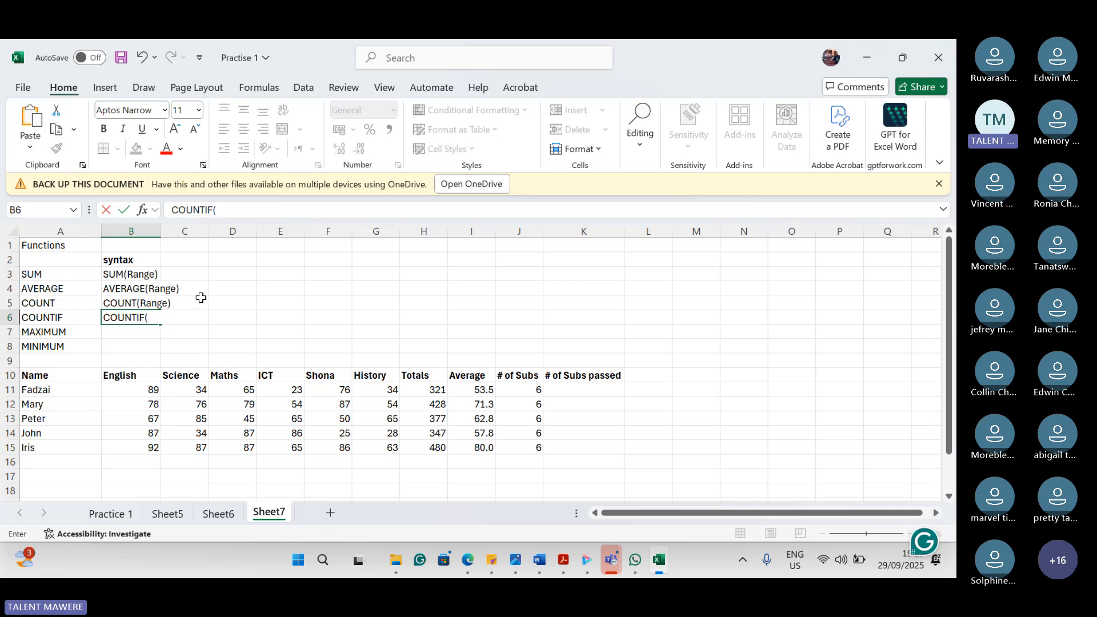
pyautogui.write('(Range')
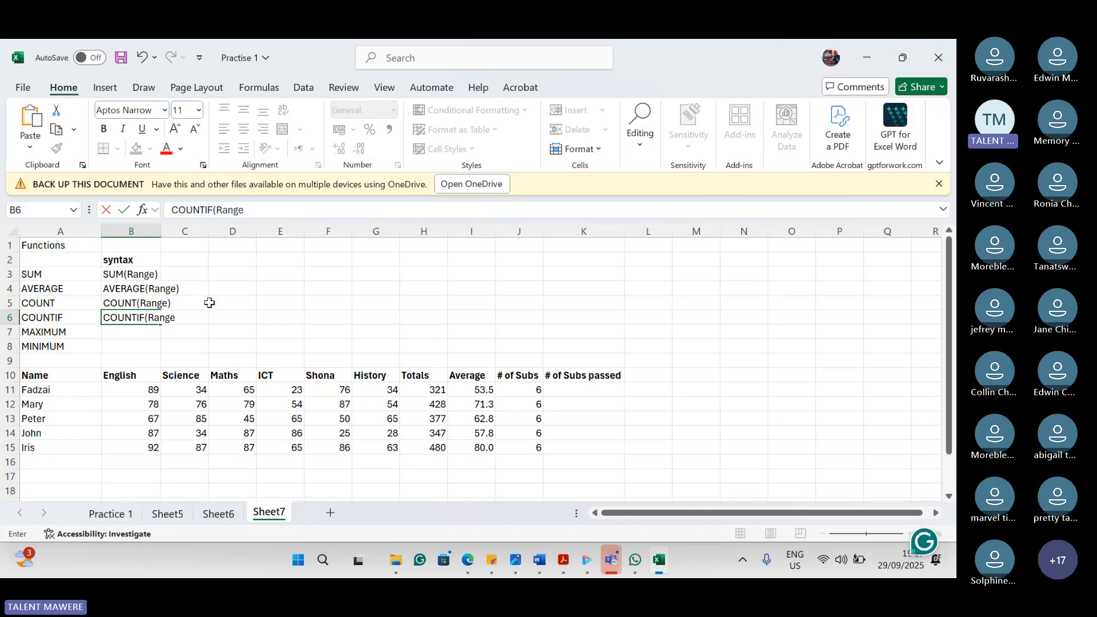
pyautogui.write(',"')
pyautogui.write('CO')
pyautogui.press('BackSpace')
pyautogui.write('ondition')
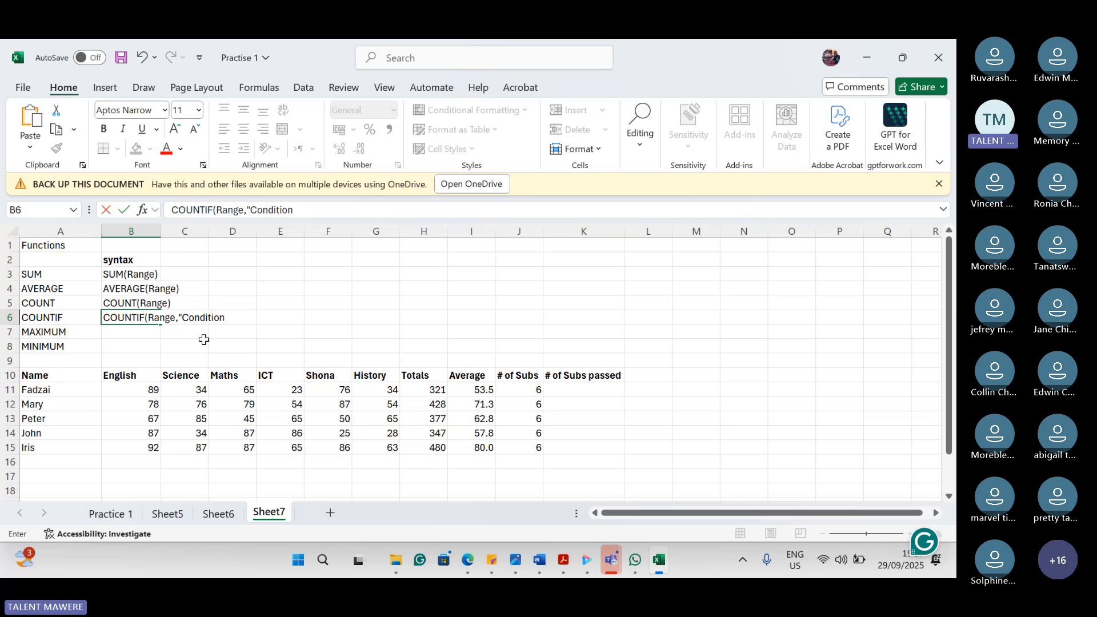
pyautogui.write('")')
pyautogui.click(291, 315)
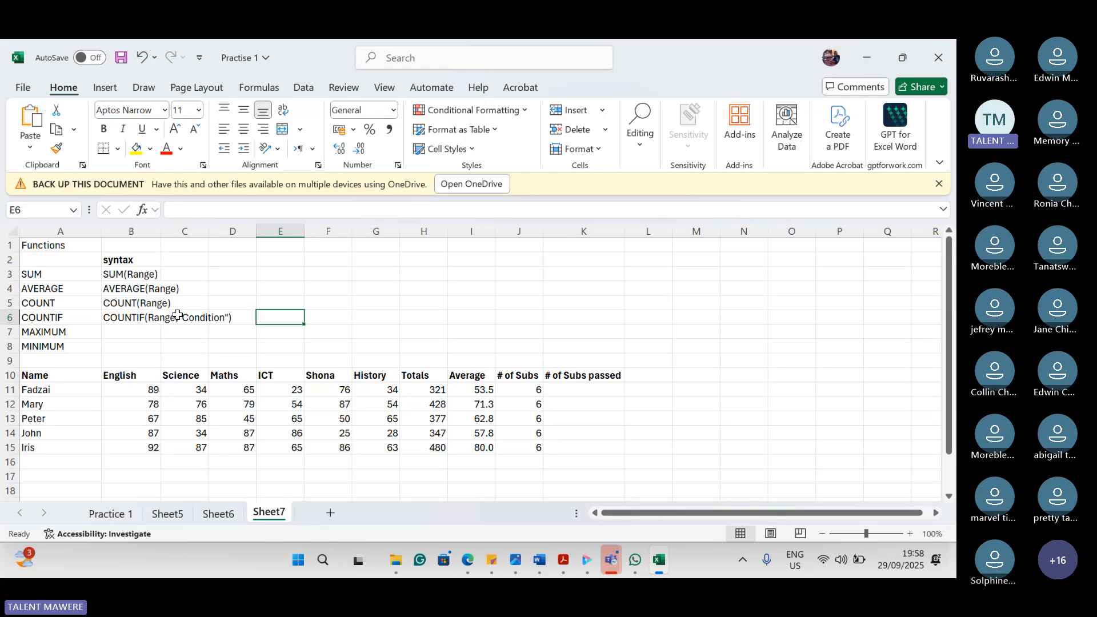
pyautogui.click(351, 316)
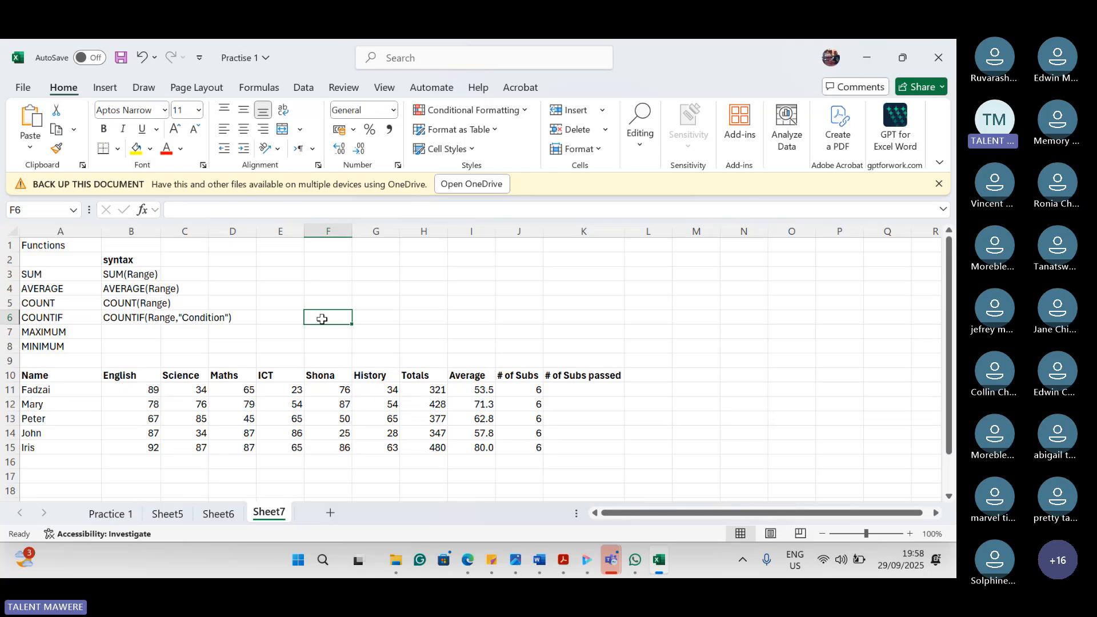
# Step: List the comparison operators ">, <, =, <=, >=, or" in F6 beside the COUNTIF syntax
pyautogui.write('>')
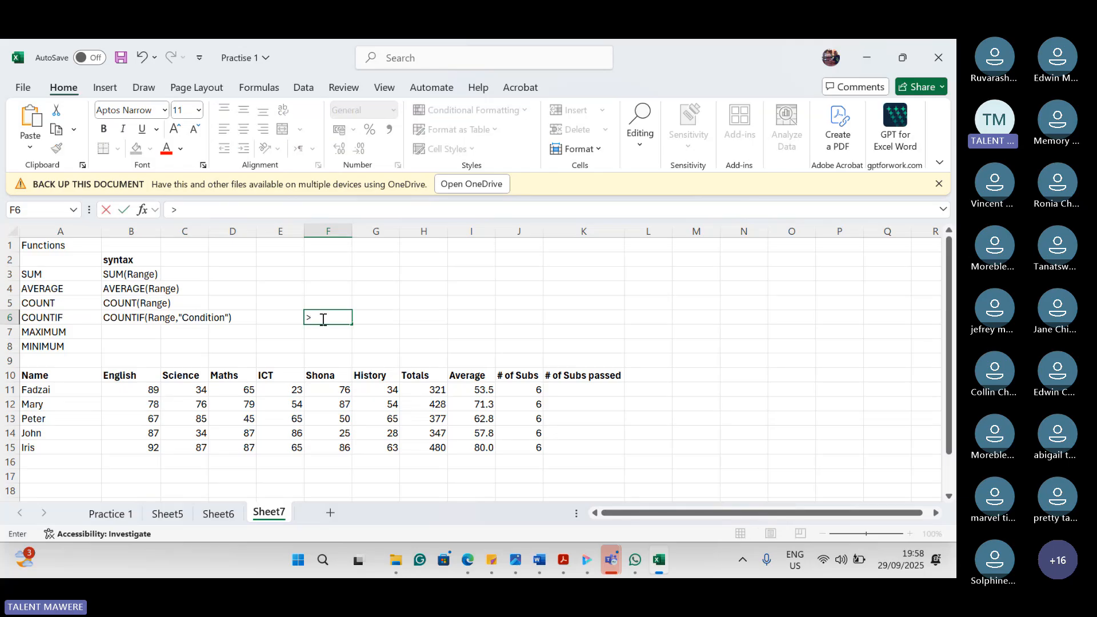
pyautogui.write(',')
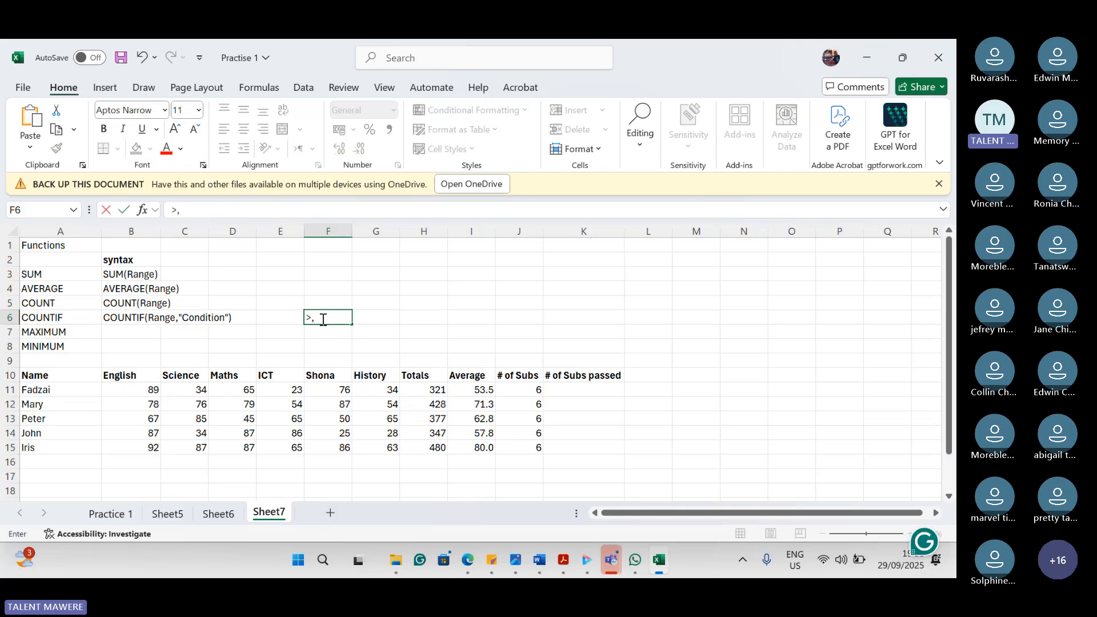
pyautogui.write(' <, =, <=, >=, or')
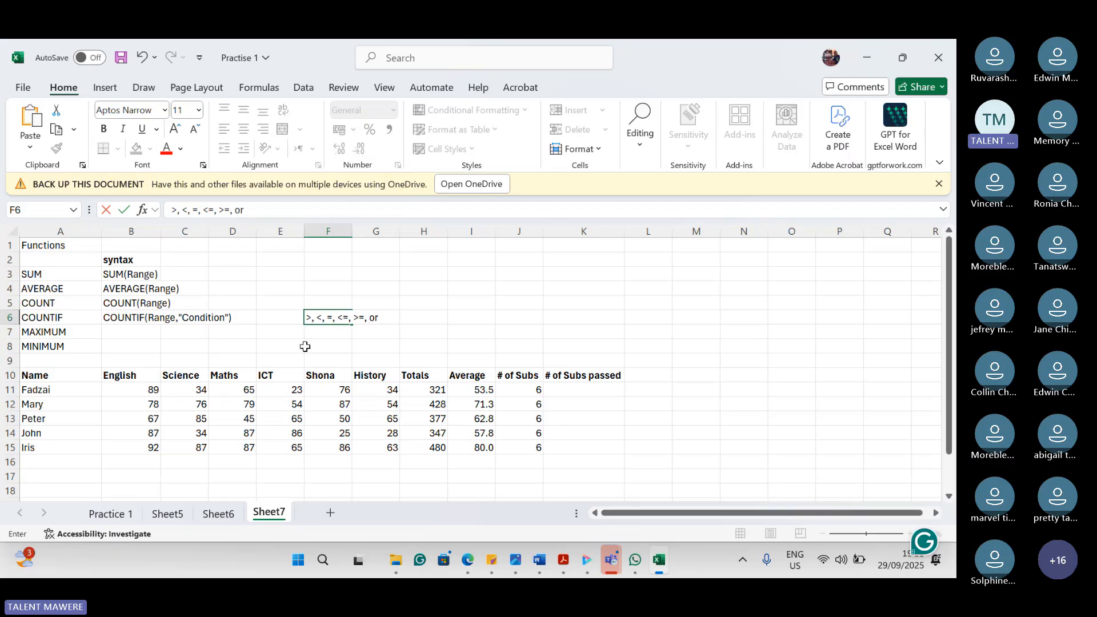
pyautogui.click(376, 346)
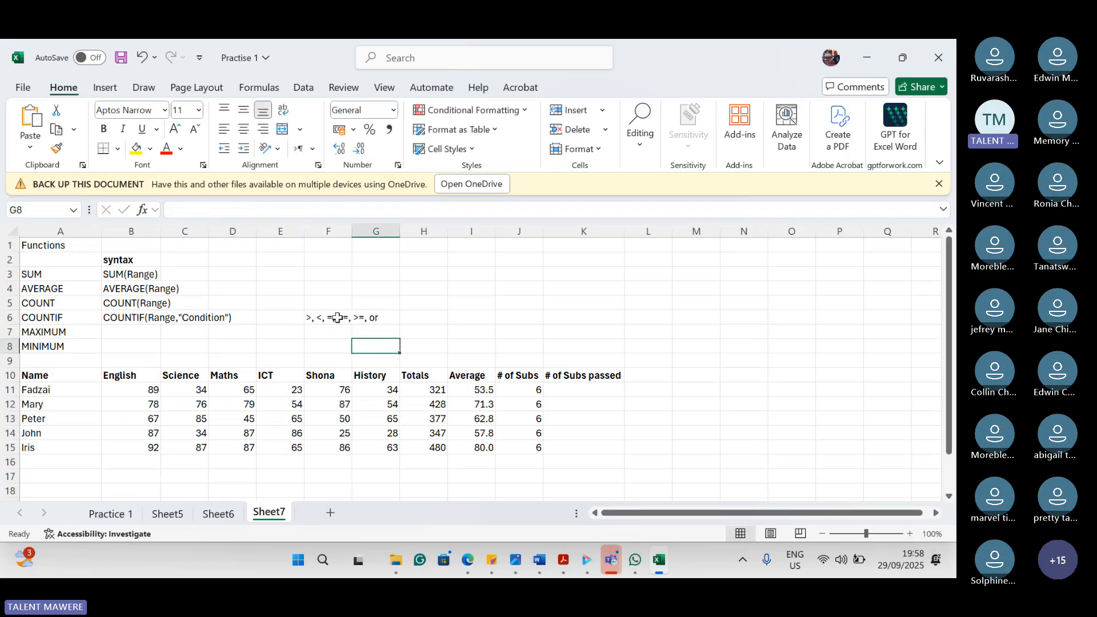
pyautogui.doubleClick(387, 316)
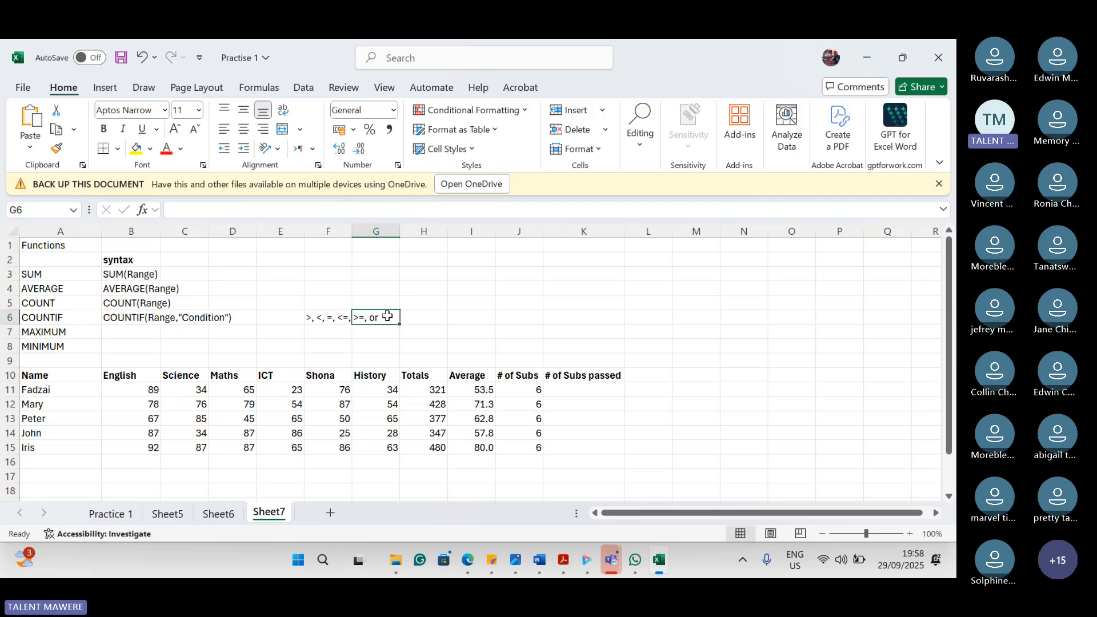
pyautogui.click(324, 311)
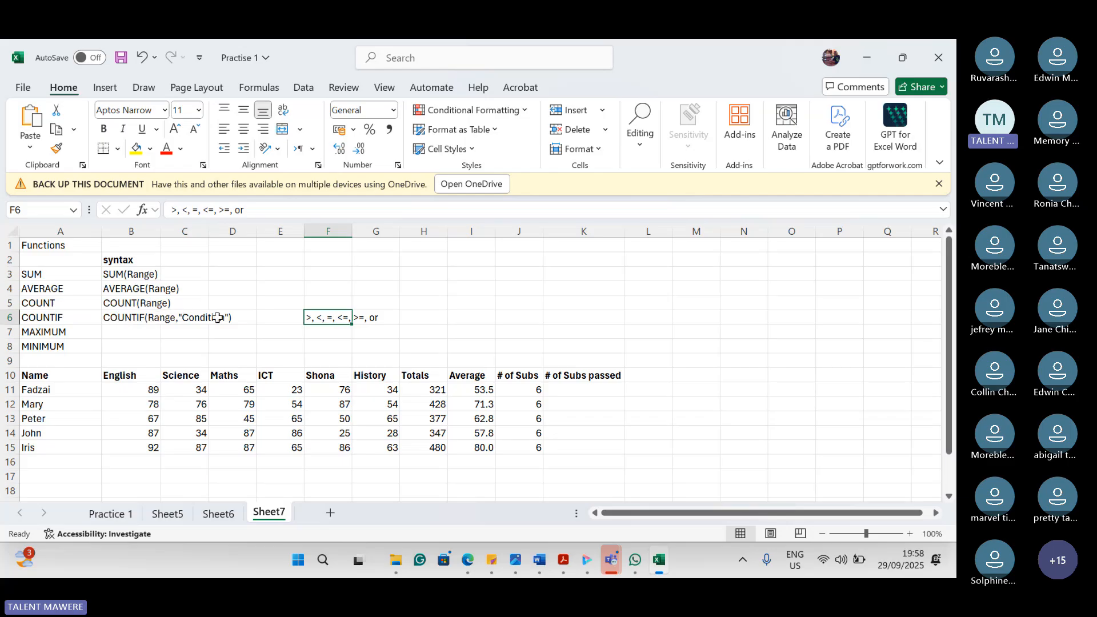
# Step: Enter =COUNTIF(B11:G11,">=50") in K11 to count the first student's passed subjects
pyautogui.click(567, 394)
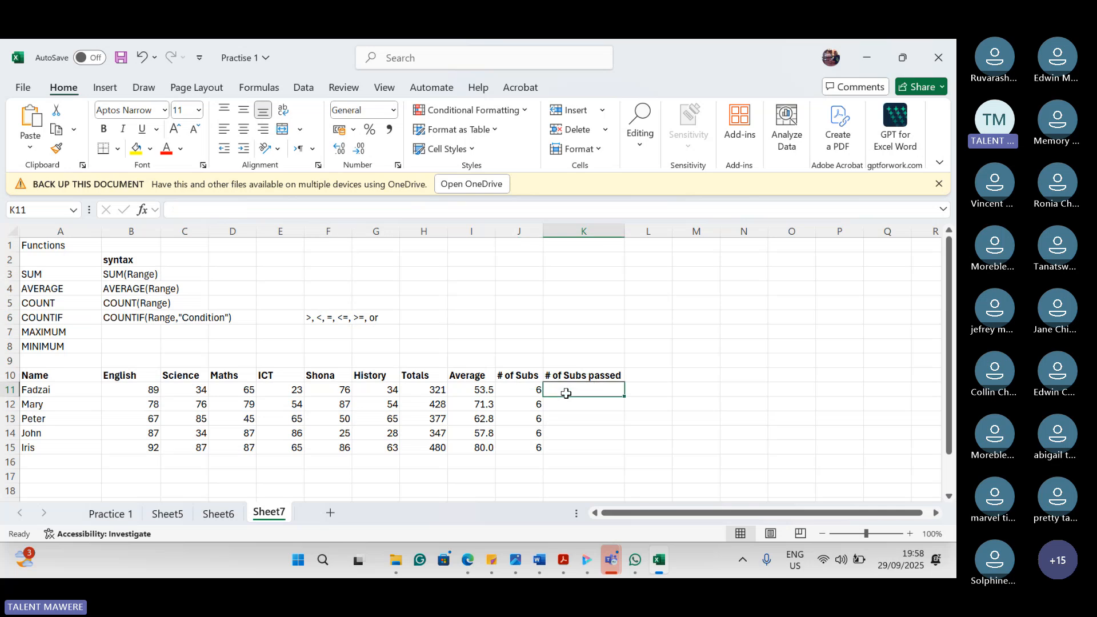
pyautogui.write('=')
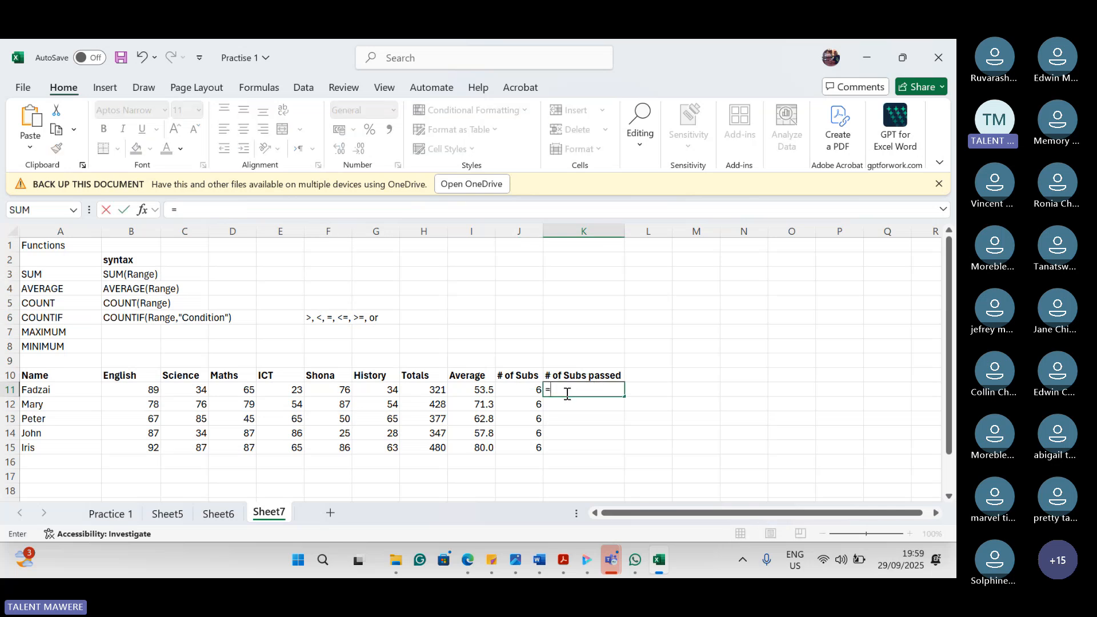
pyautogui.write('C')
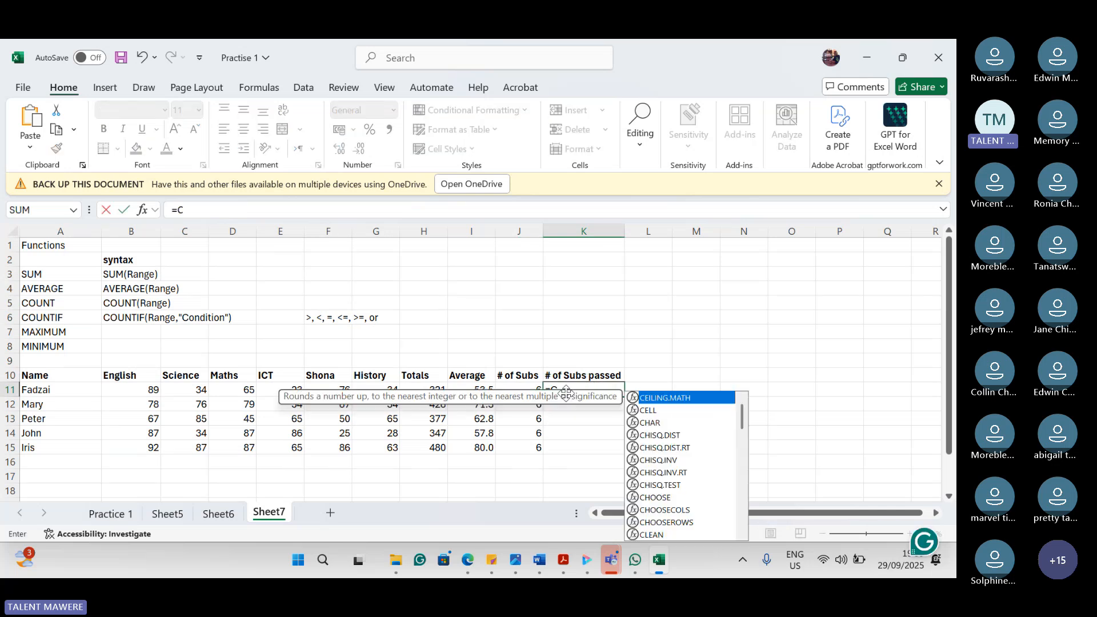
pyautogui.write('ount')
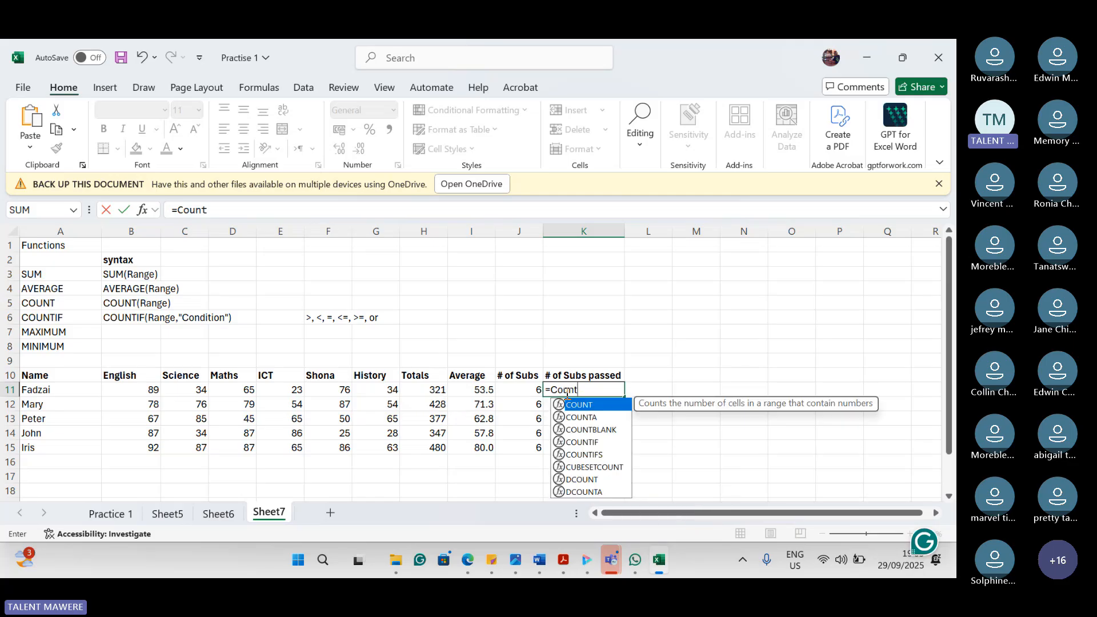
pyautogui.click(599, 444)
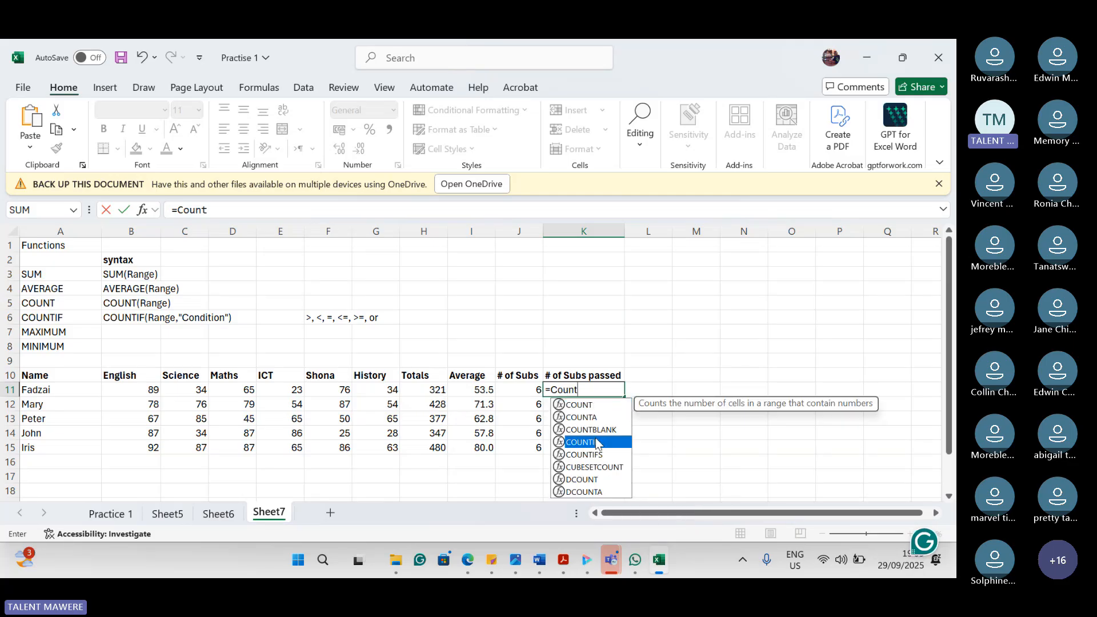
pyautogui.doubleClick(599, 443)
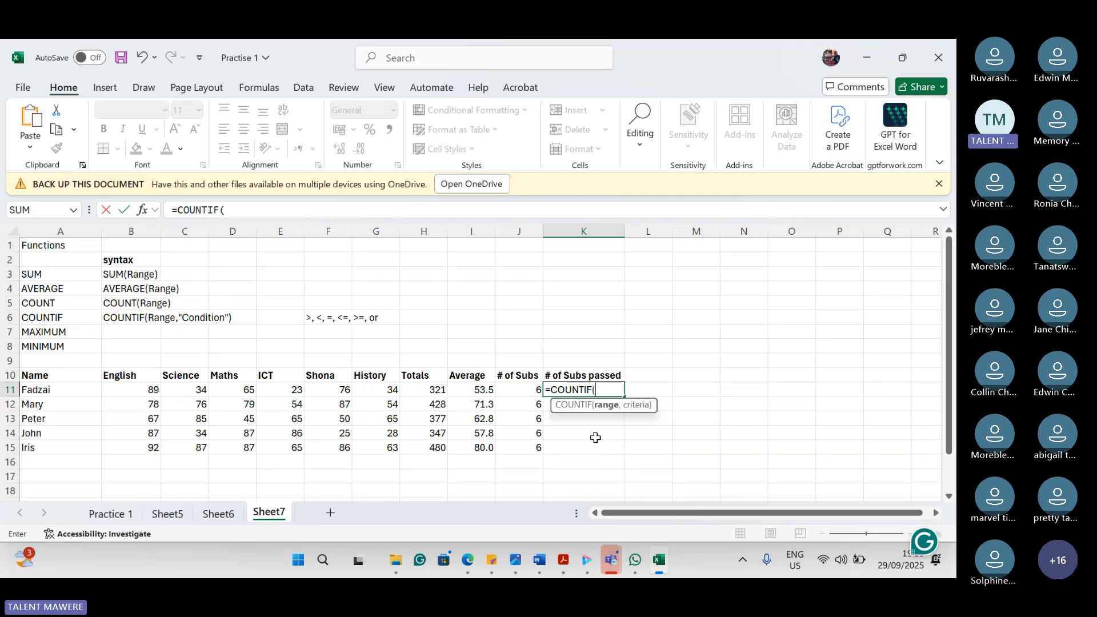
pyautogui.click(392, 390)
pyautogui.moveTo(393, 390); pyautogui.dragTo(142, 388)
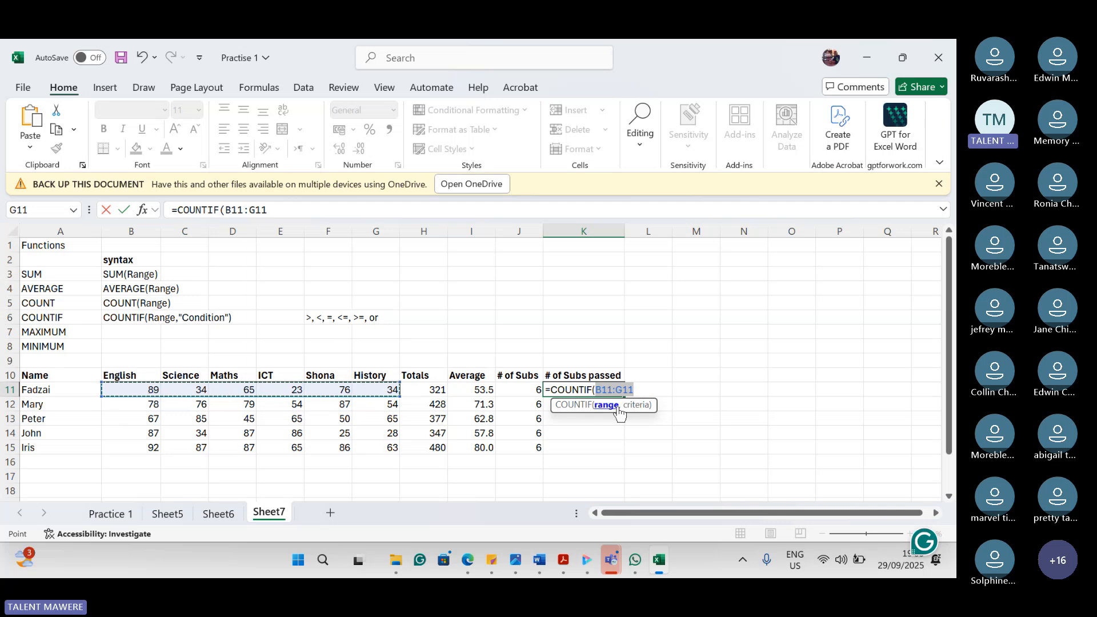
pyautogui.write(',')
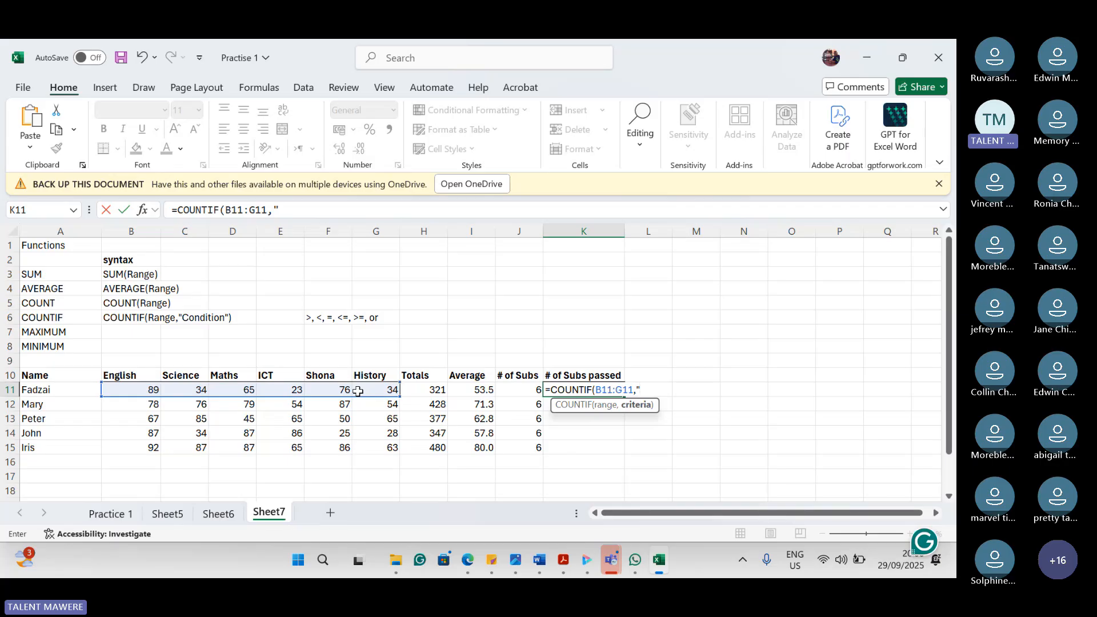
pyautogui.write('>=50")')
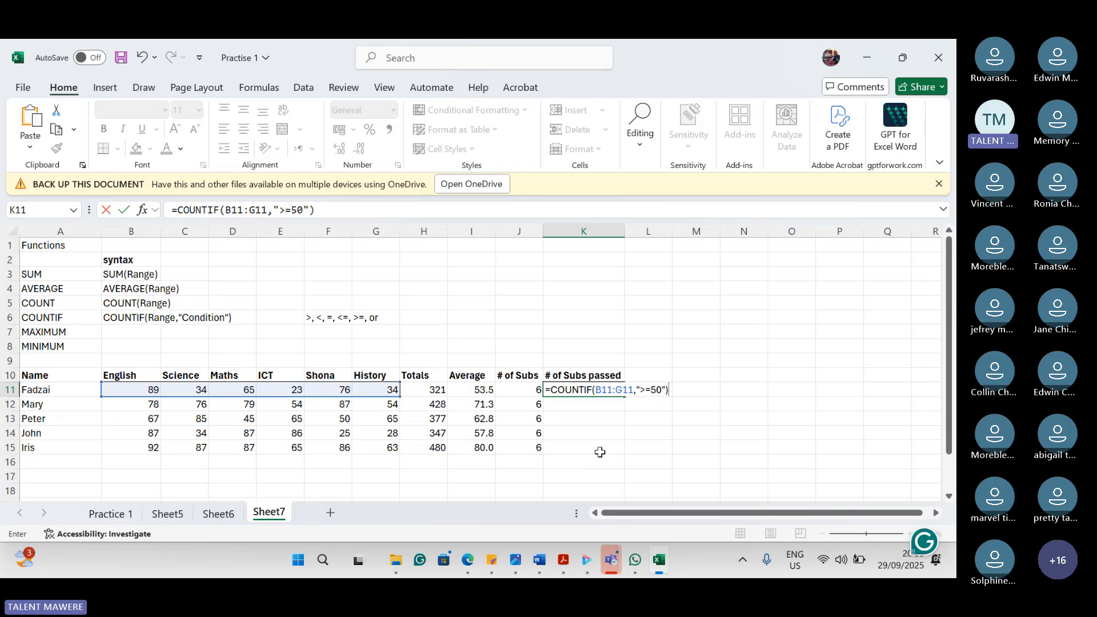
pyautogui.press('Return')
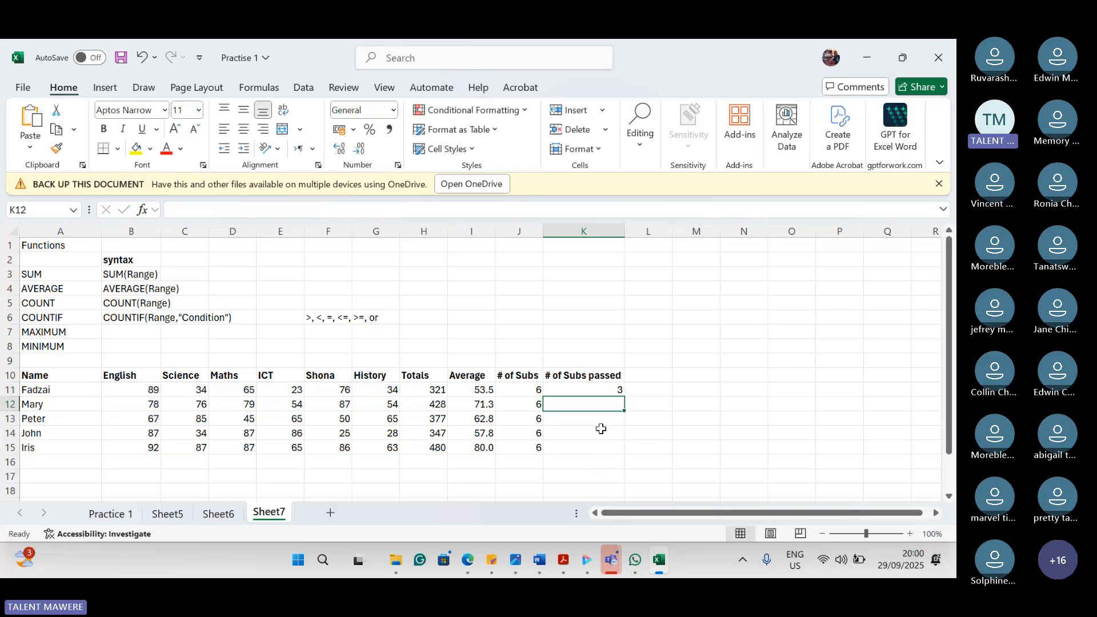
# Step: Copy the COUNTIF formula from K11 down through K15 for the remaining students
pyautogui.click(600, 376)
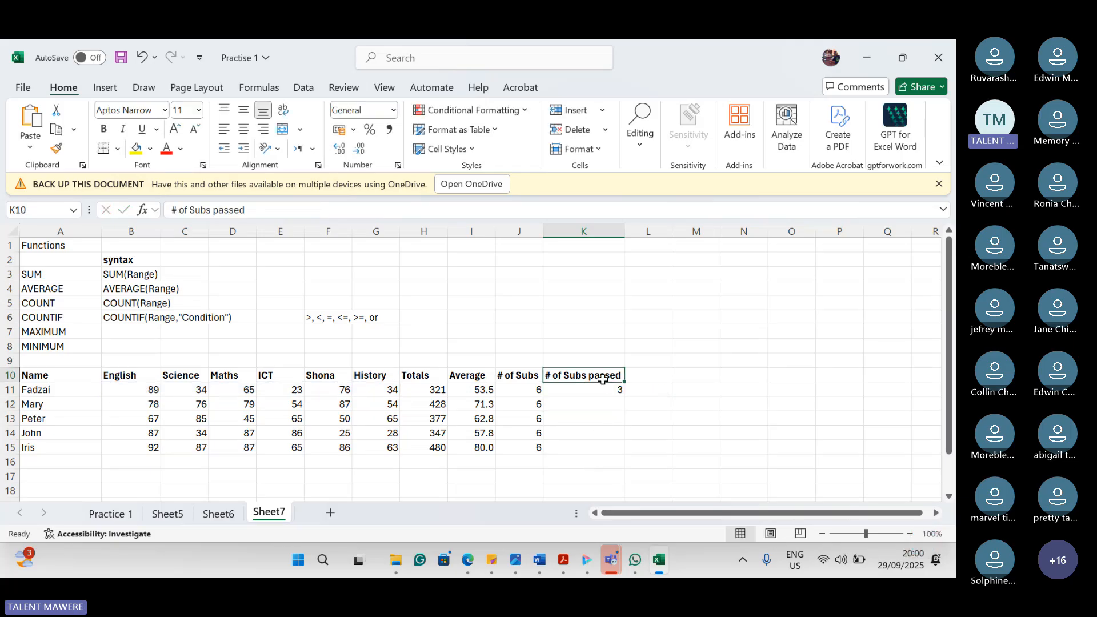
pyautogui.click(598, 392)
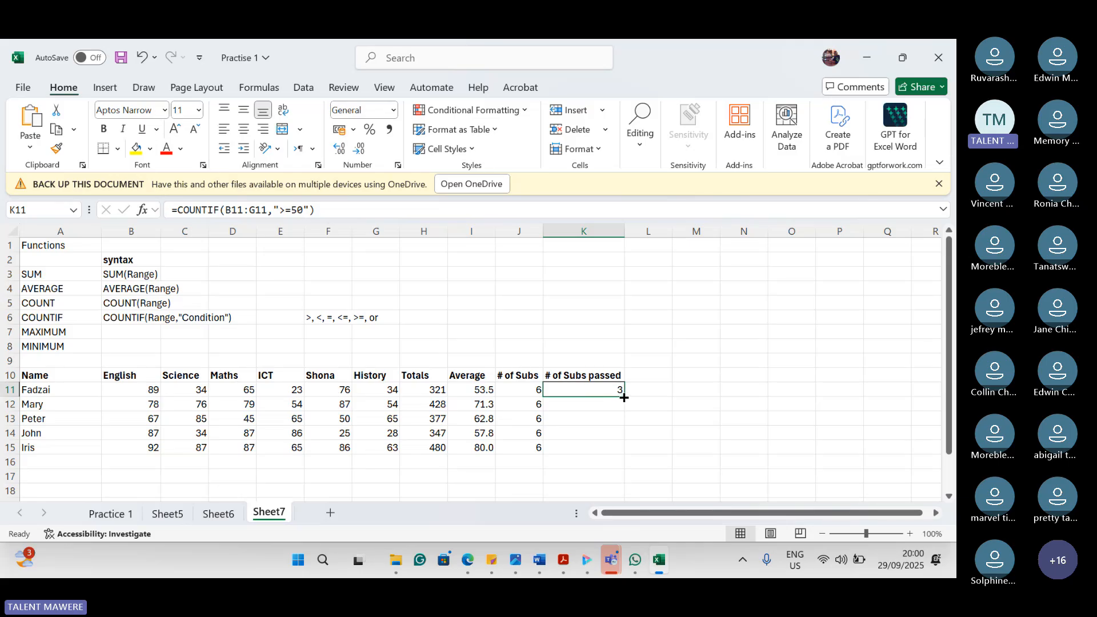
pyautogui.moveTo(624, 397); pyautogui.dragTo(616, 457)
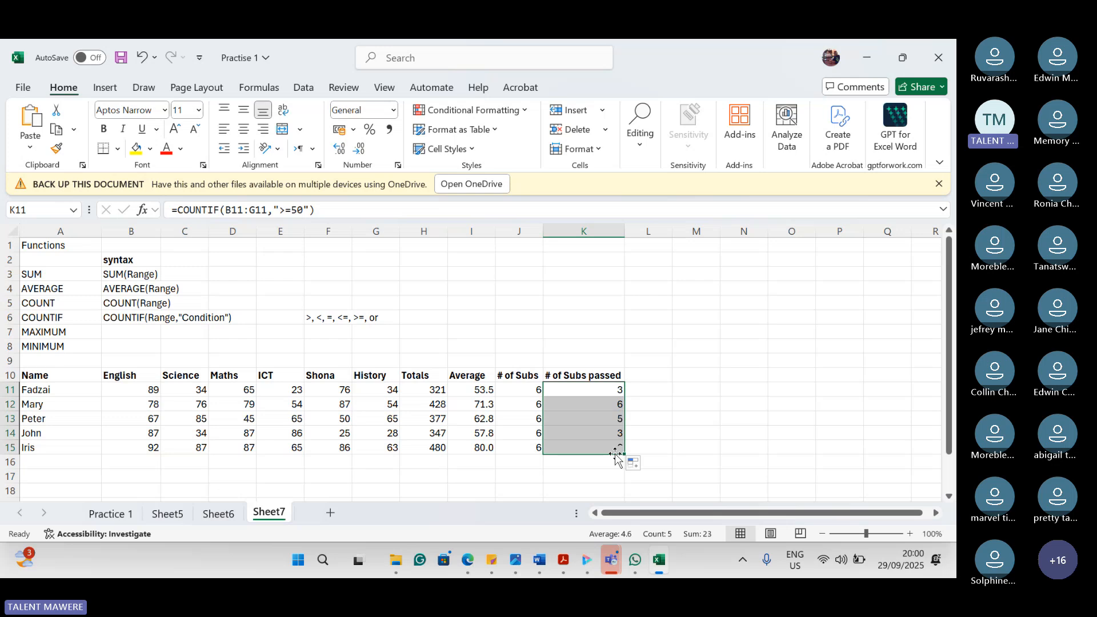
pyautogui.click(681, 419)
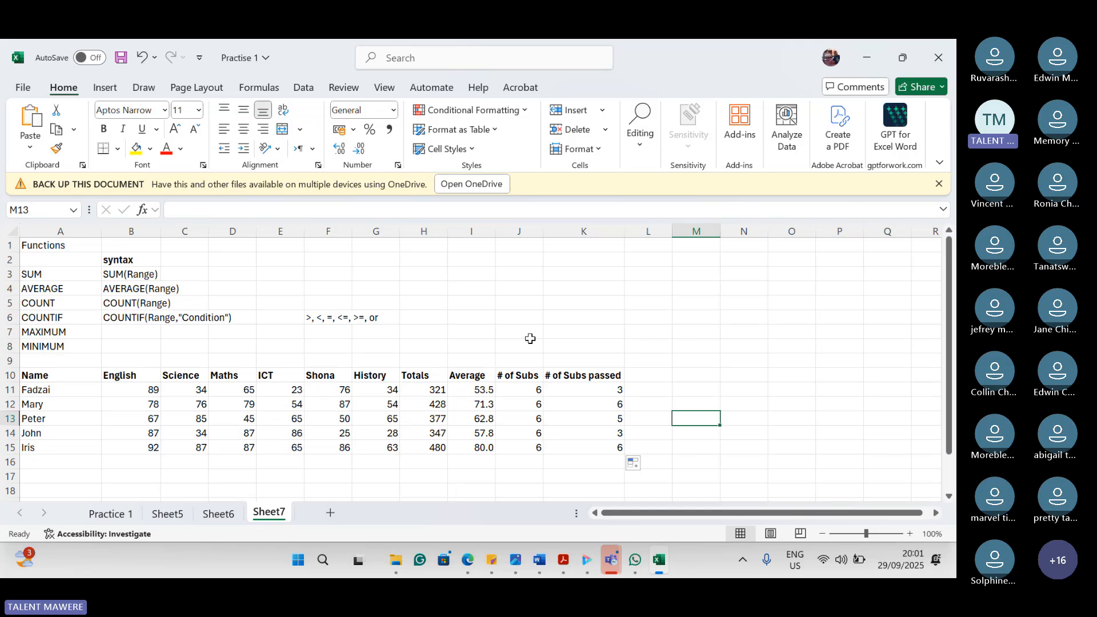
# Step: Check the raised hands in the Teams meeting and switch back to the Practise 1 workbook in Excel
pyautogui.click(657, 50)
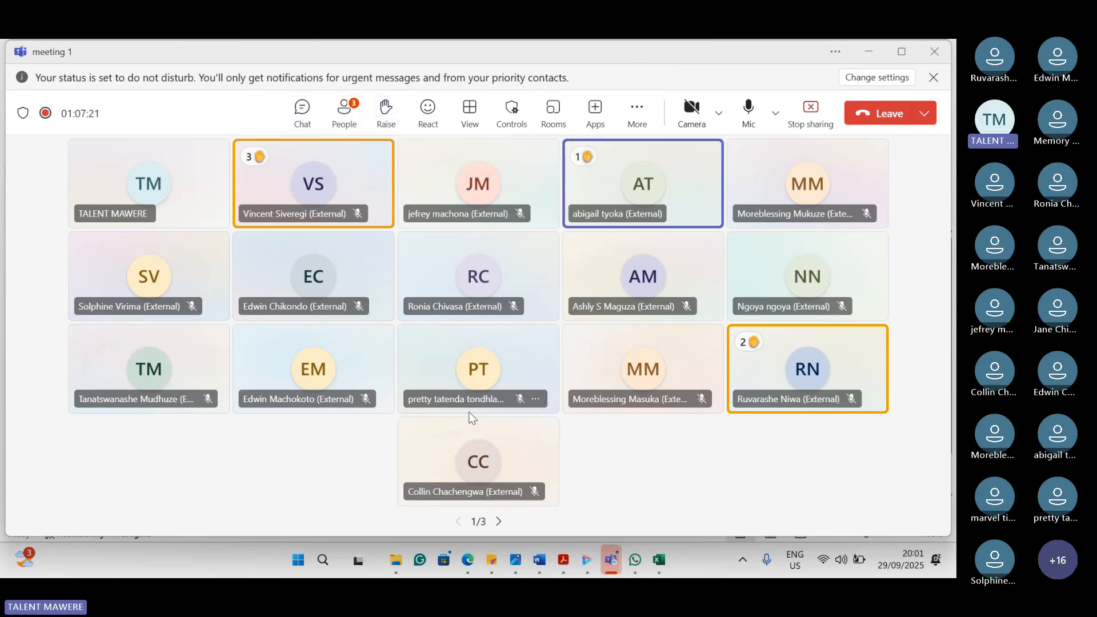
pyautogui.moveTo(663, 568)
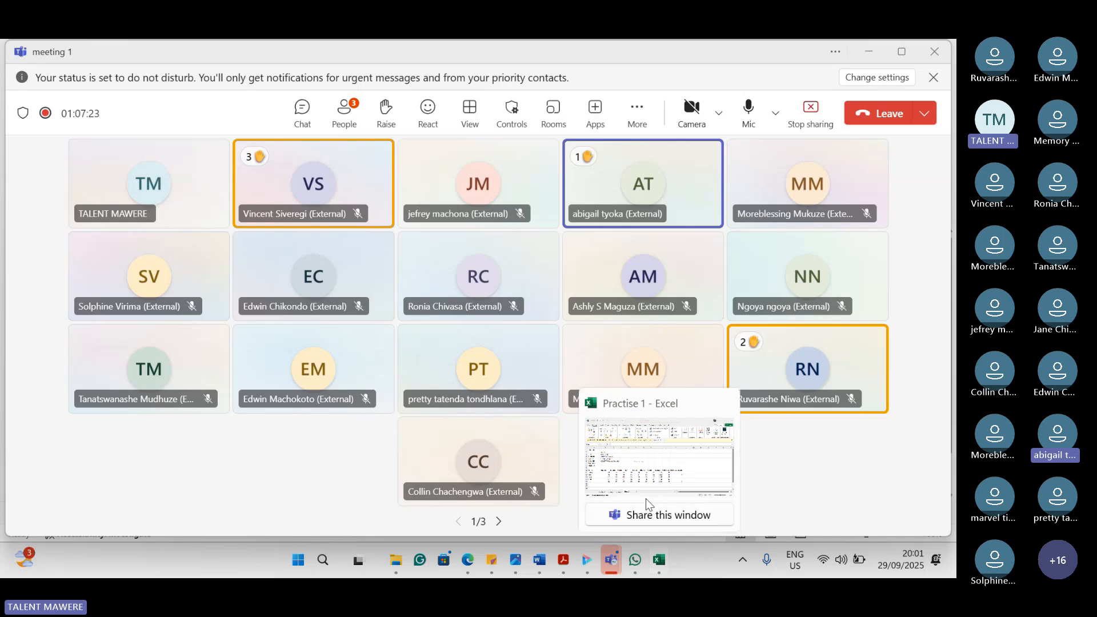
pyautogui.click(644, 456)
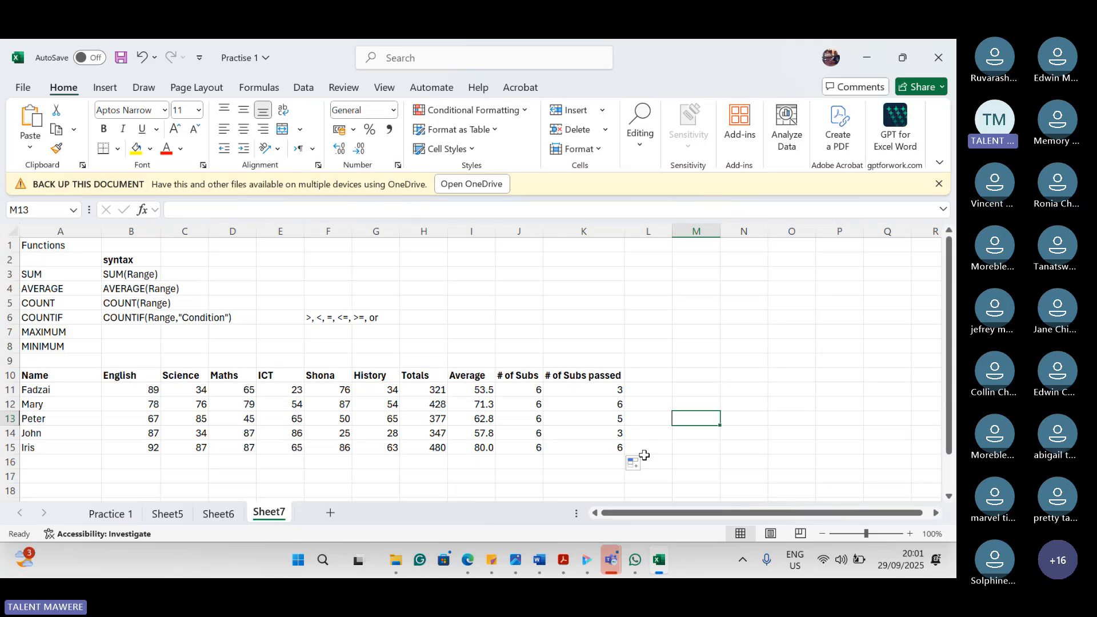
# Step: Try committing the COUNTIF formula in K11 without its closing bracket, and reopen the formula to inspect it
pyautogui.click(597, 391)
pyautogui.rightClick(597, 391)
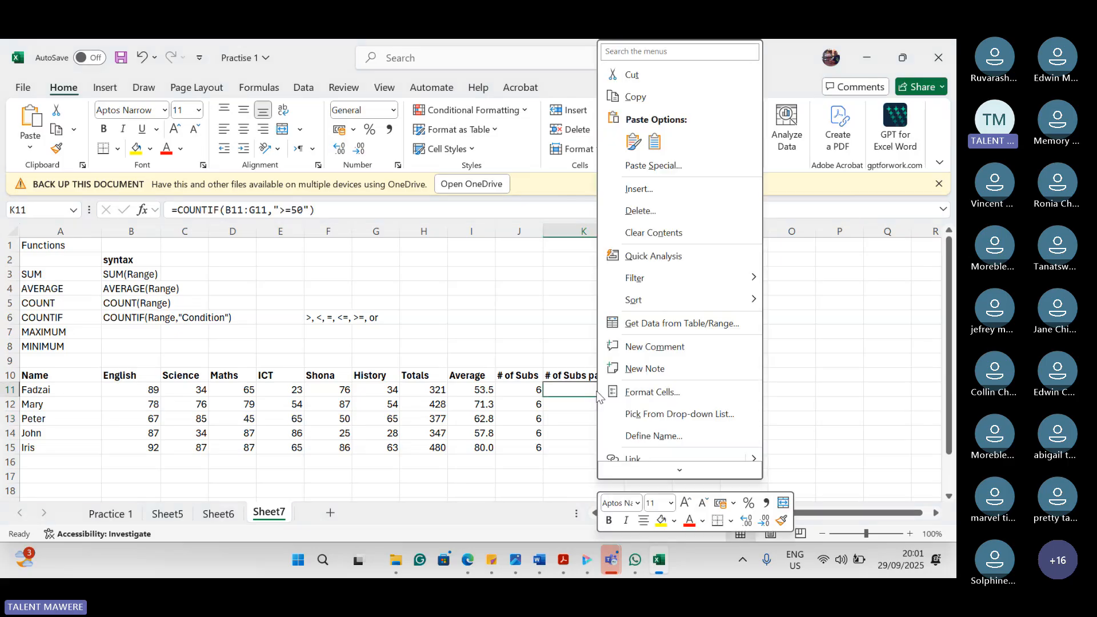
pyautogui.click(595, 392)
pyautogui.doubleClick(586, 392)
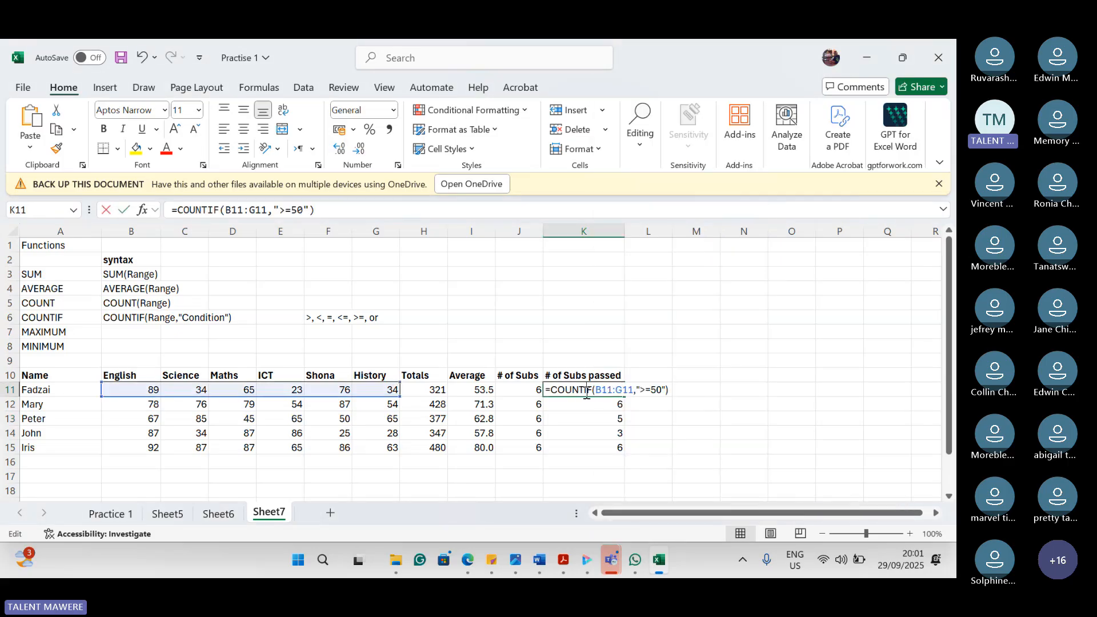
pyautogui.click(668, 389)
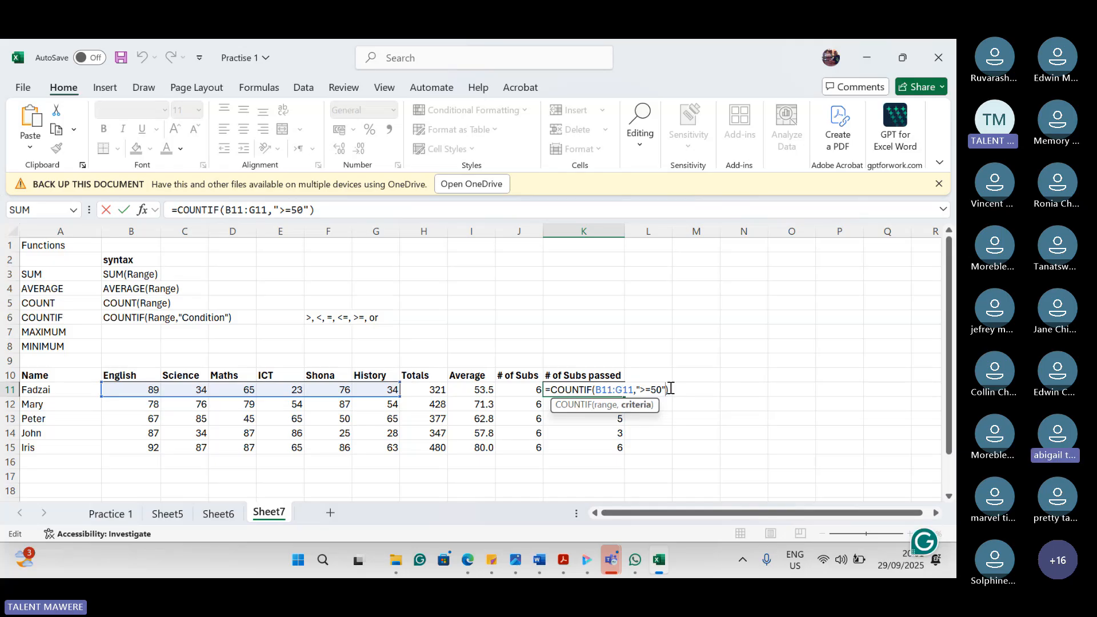
pyautogui.press('BackSpace')
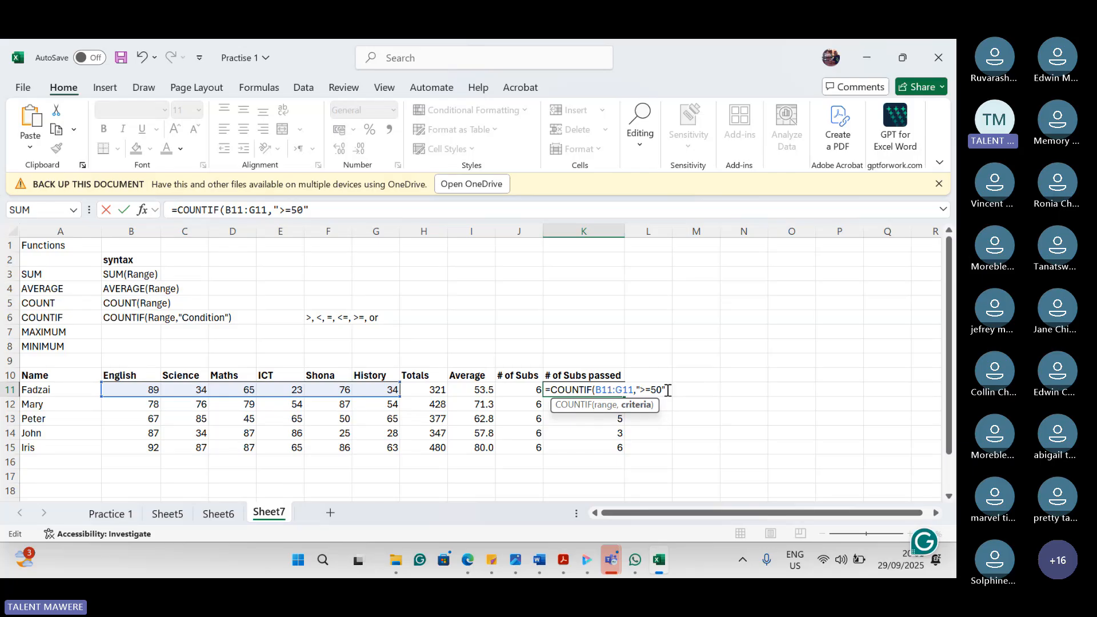
pyautogui.press('Return')
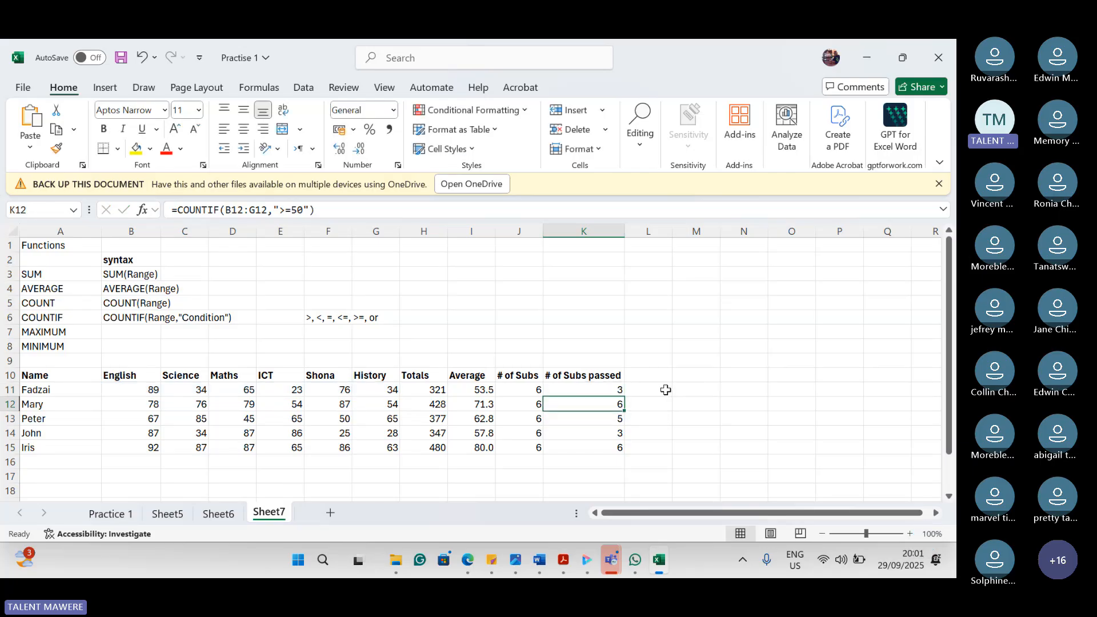
pyautogui.doubleClick(610, 389)
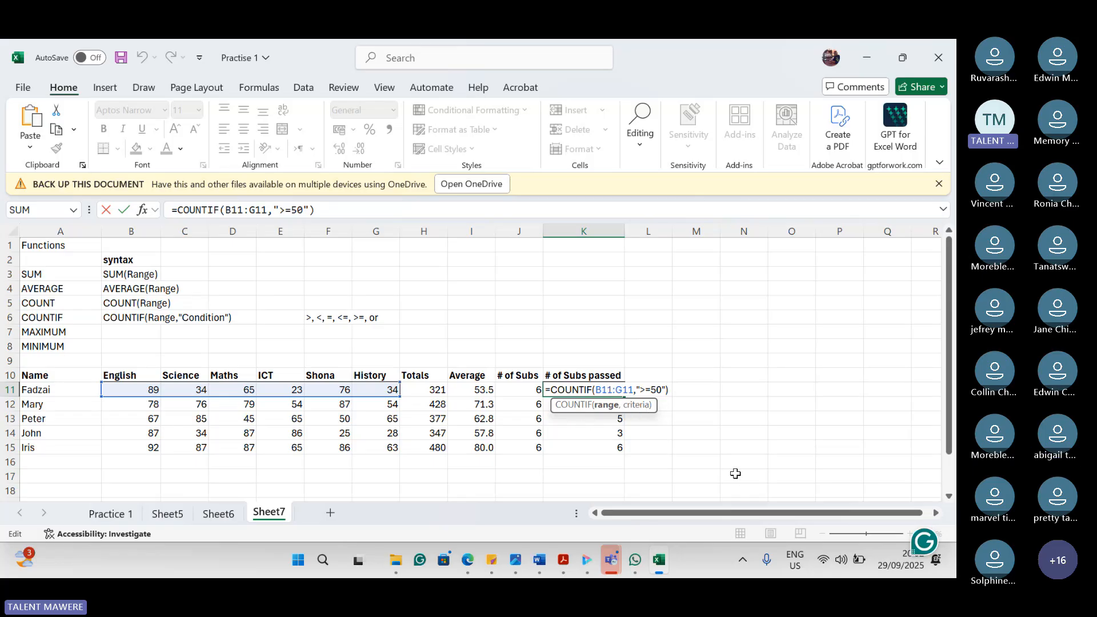
pyautogui.press('Return')
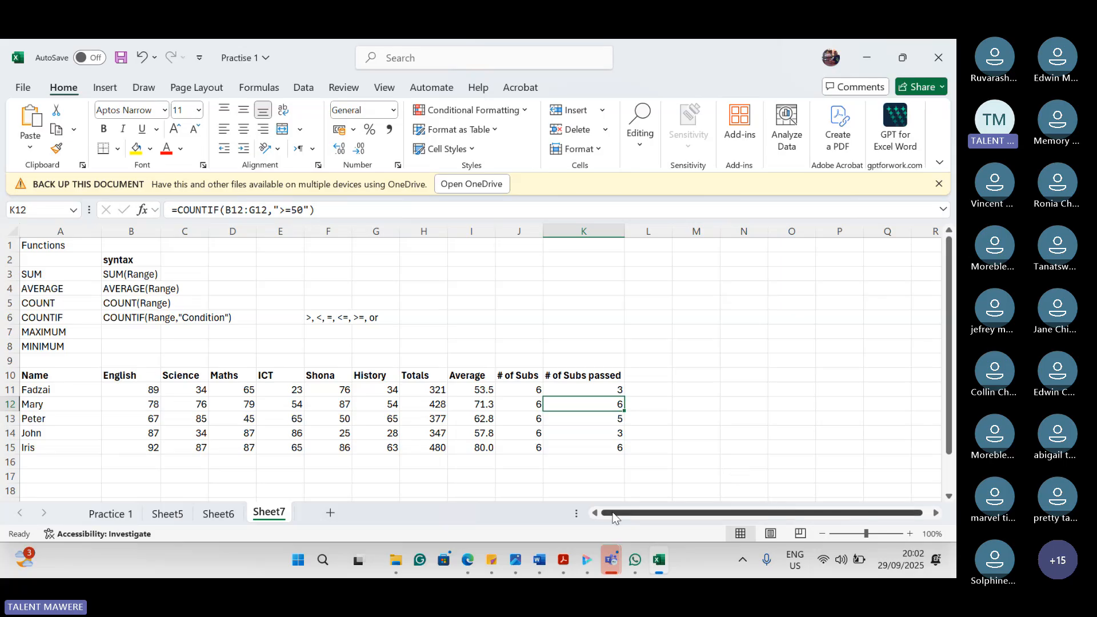
# Step: Review the participants in the Teams meeting window and minimise it to return to the Excel workbook
pyautogui.click(650, 56)
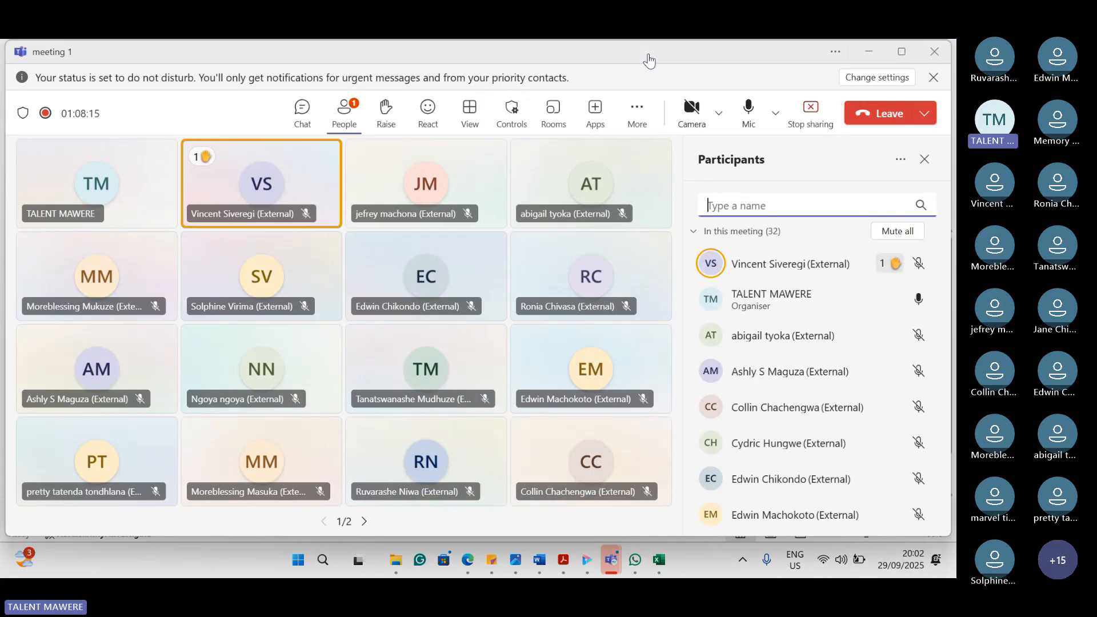
pyautogui.click(650, 57)
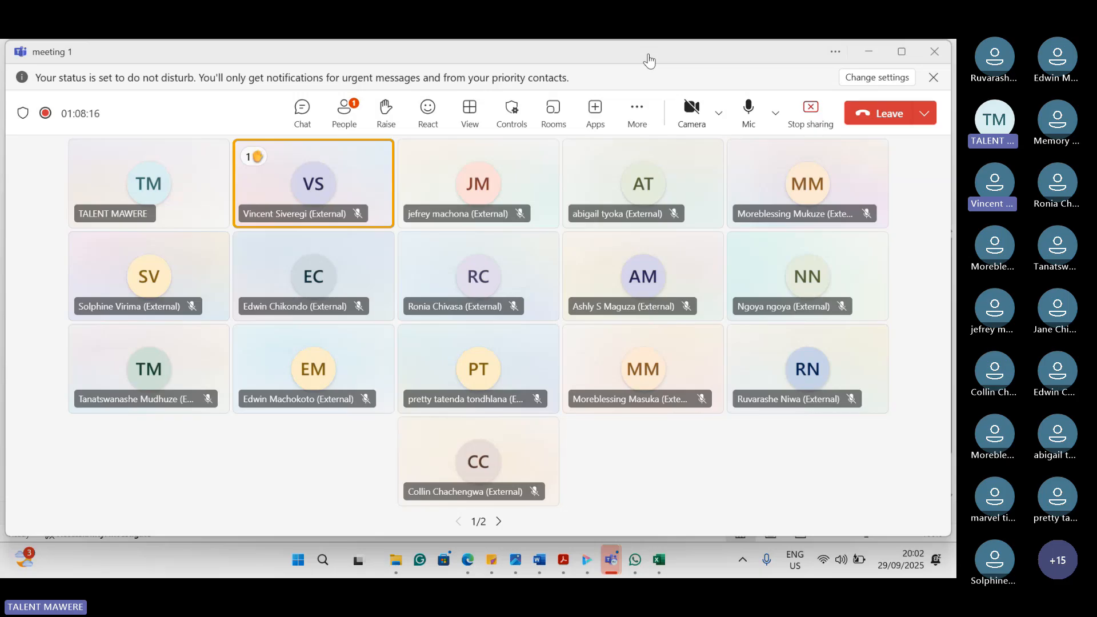
pyautogui.click(869, 51)
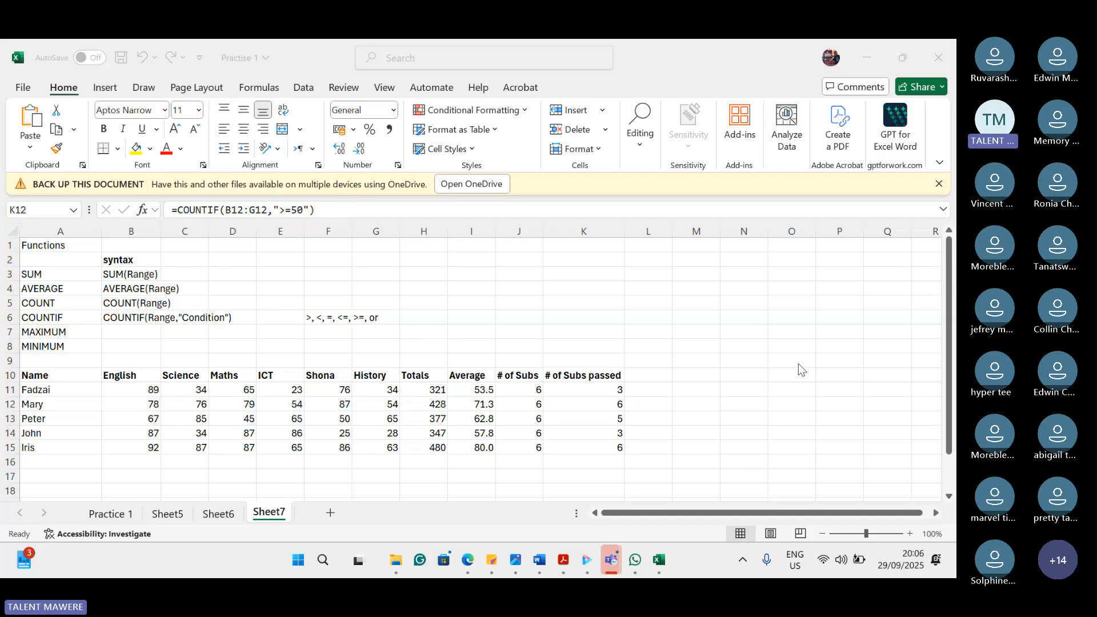
# Step: Enter the syntax text MAX(Range) beside MAXIMUM in cell B7
pyautogui.click(118, 331)
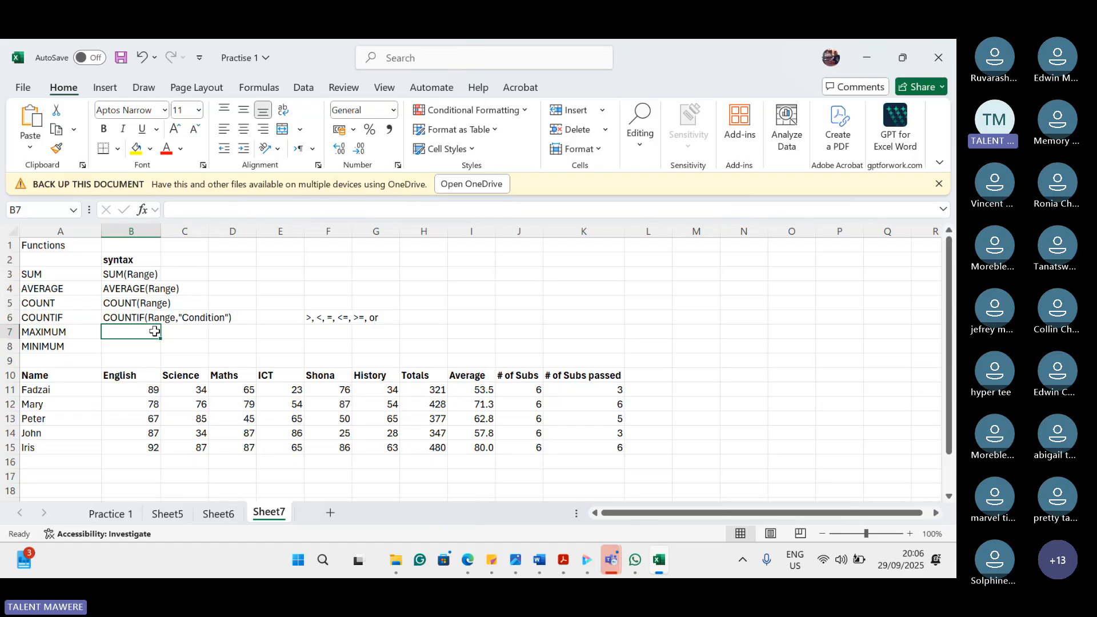
pyautogui.write('=')
pyautogui.press('BackSpace')
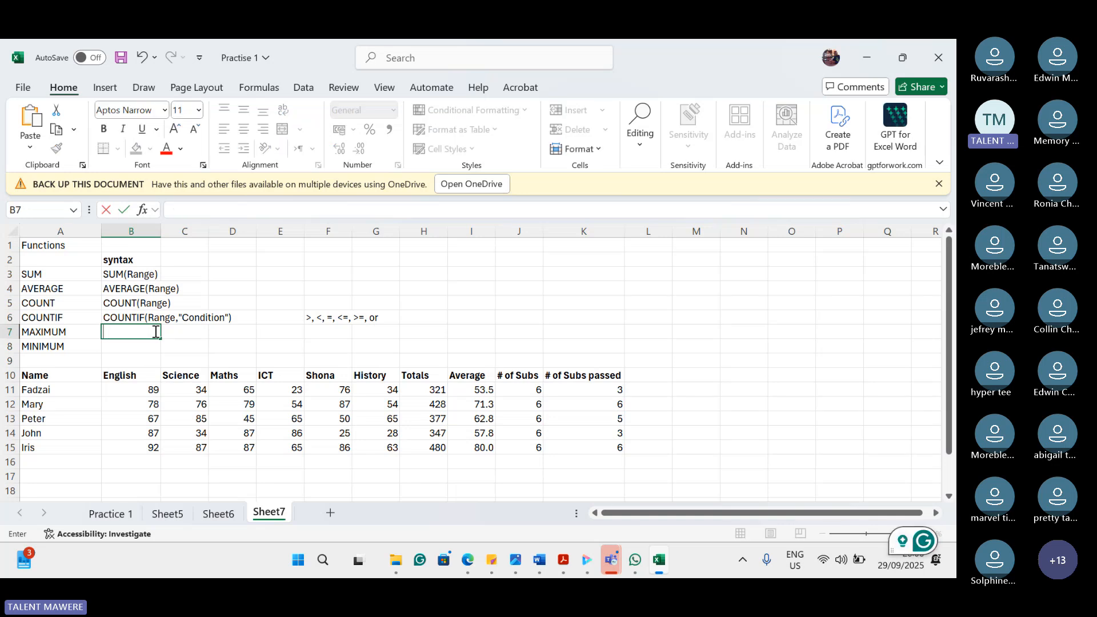
pyautogui.write('MAX')
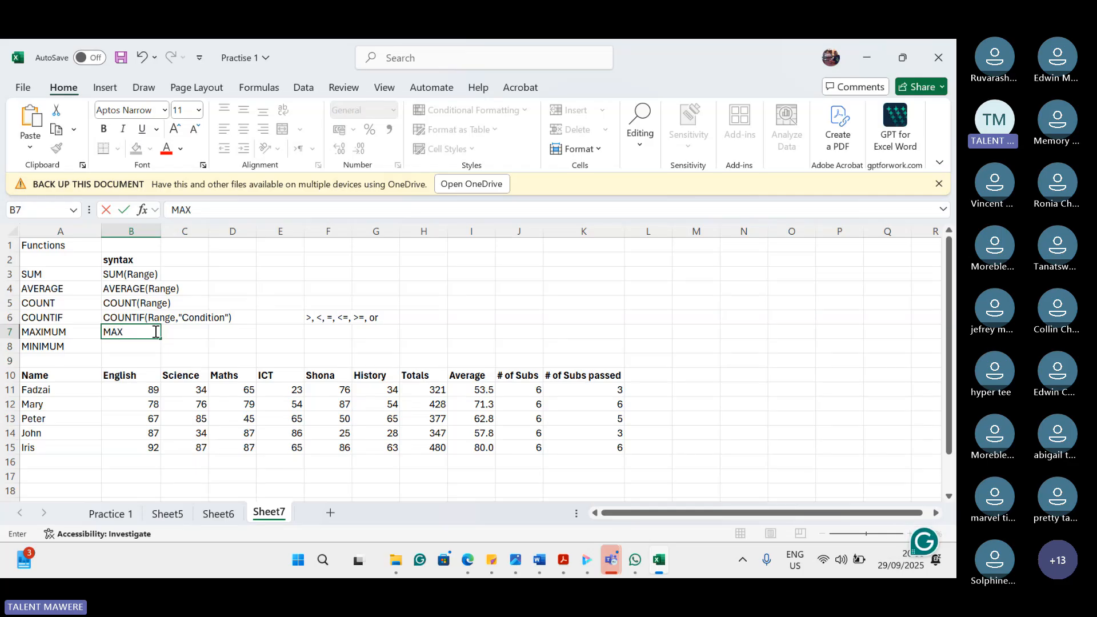
pyautogui.write('(ran')
pyautogui.press('BackSpace')
pyautogui.press('BackSpace')
pyautogui.press('BackSpace')
pyautogui.write('Range)')
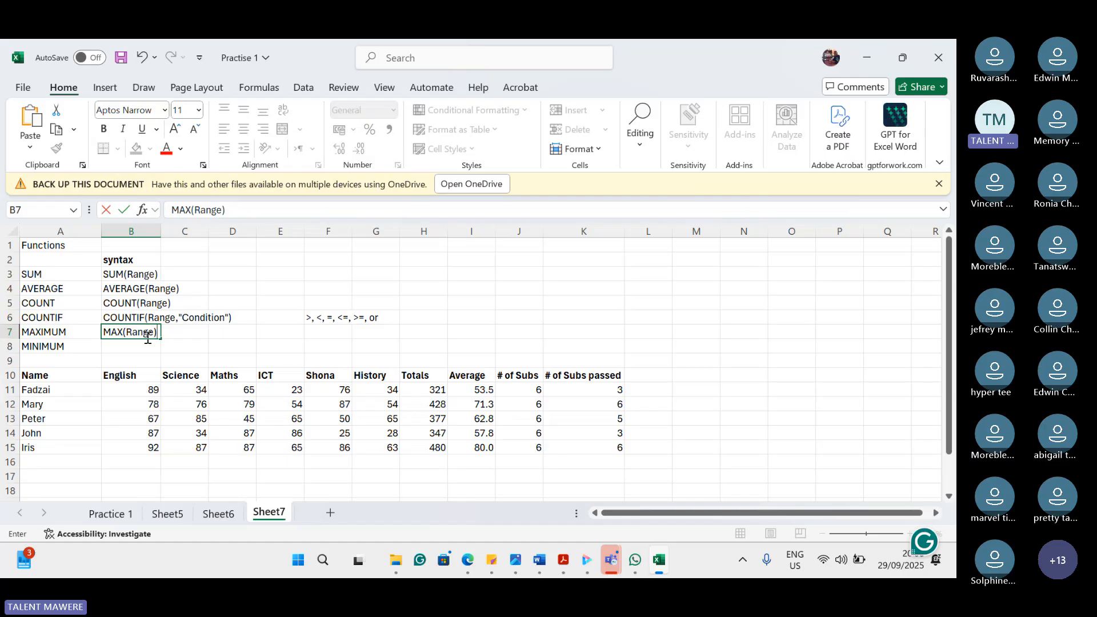
# Step: Enter the syntax text MIN(Range) beside MINIMUM in cell B8
pyautogui.click(112, 350)
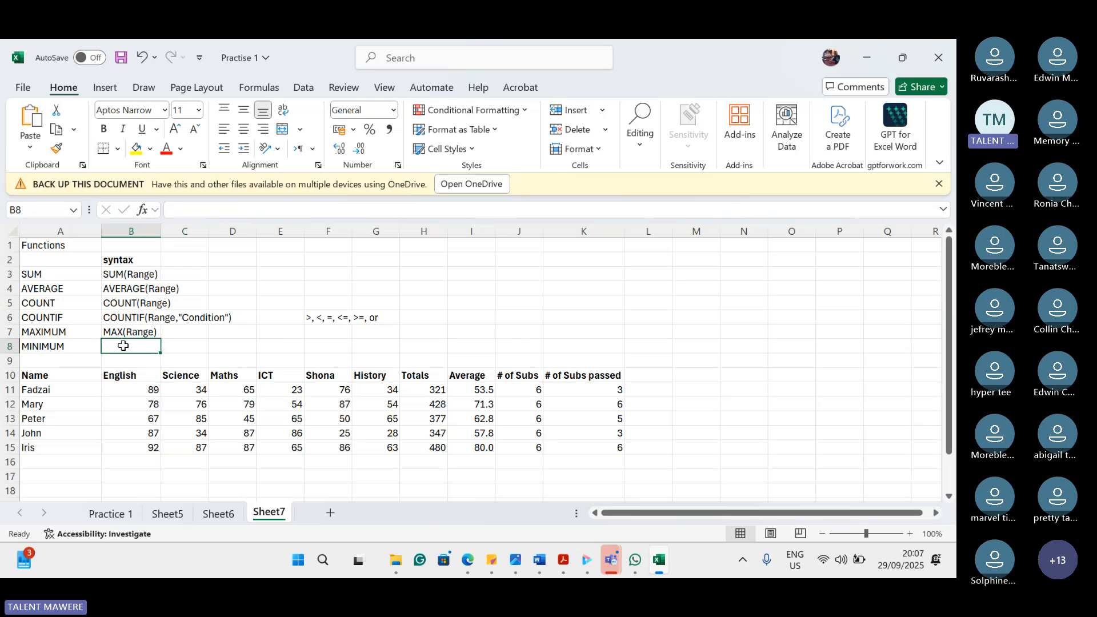
pyautogui.write('MI')
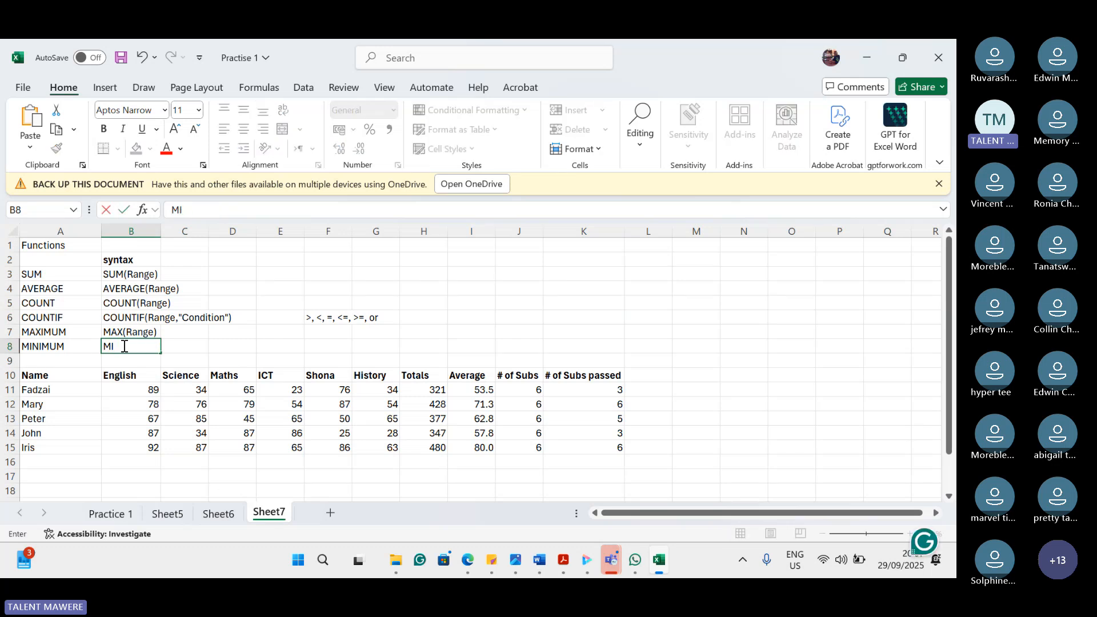
pyautogui.write('N(Range')
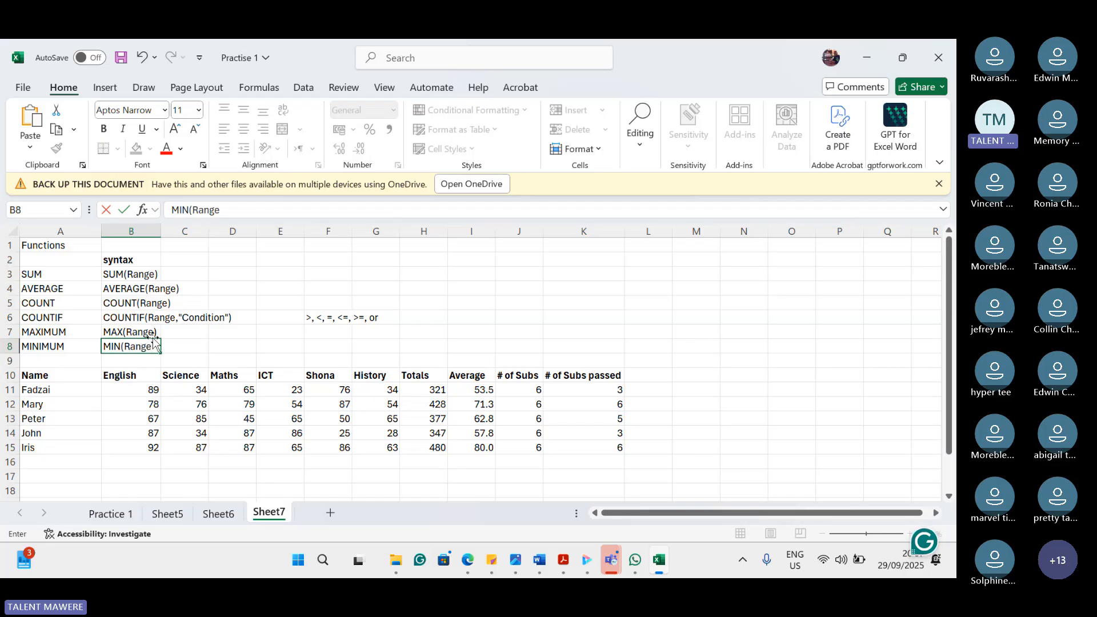
pyautogui.write(')')
# Step: Add the row labels Lowest Mark in A16 and Highest Mark in A17 below the student names
pyautogui.click(49, 461)
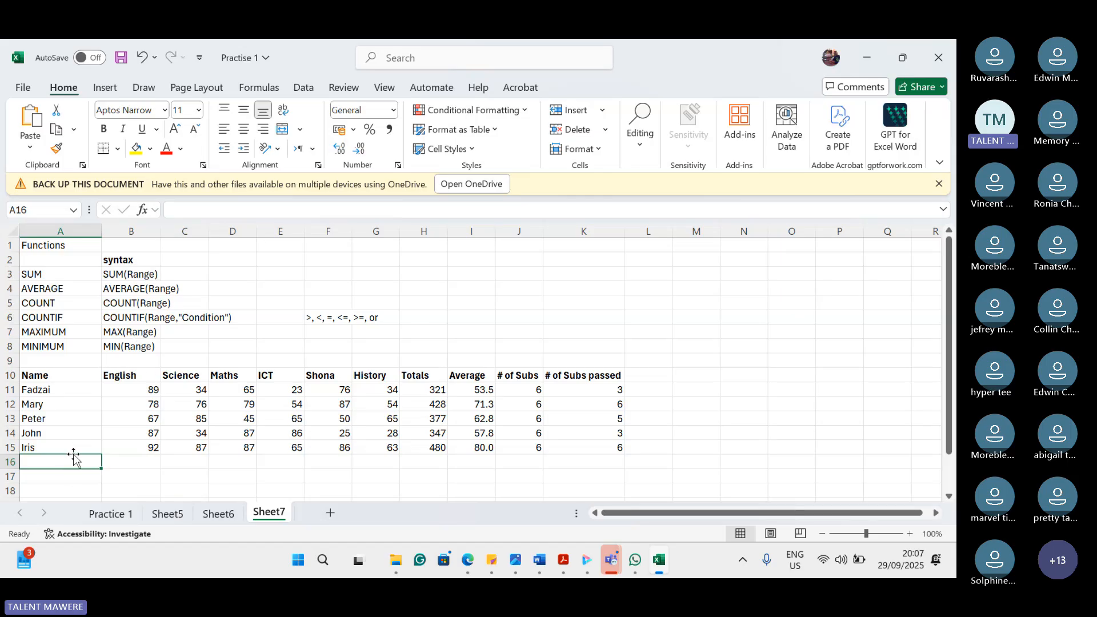
pyautogui.write('Lowest')
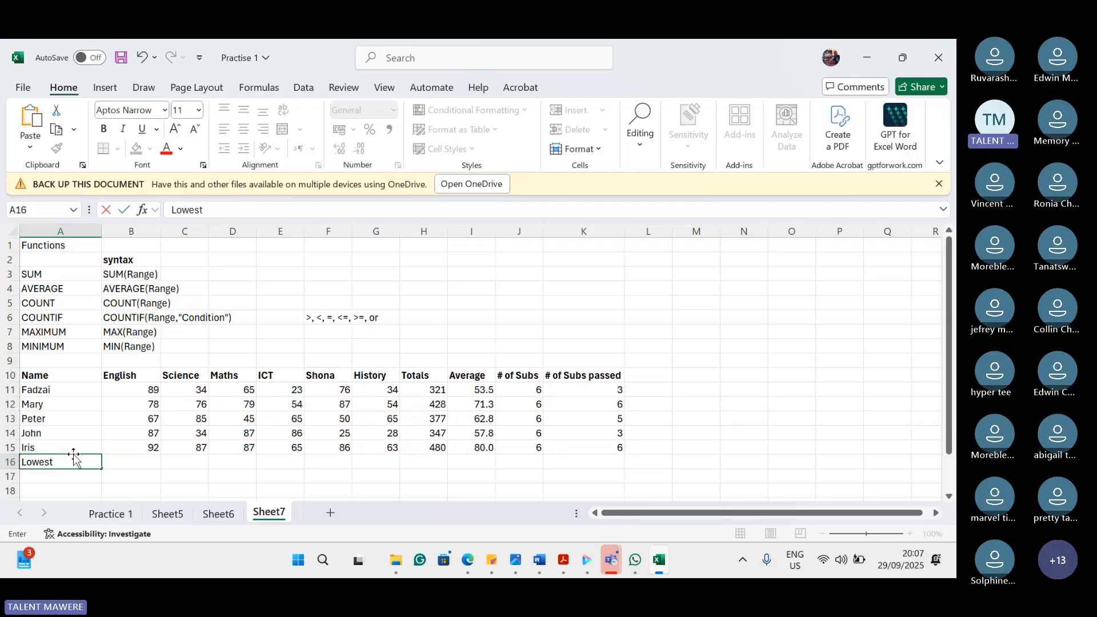
pyautogui.write(' Mark')
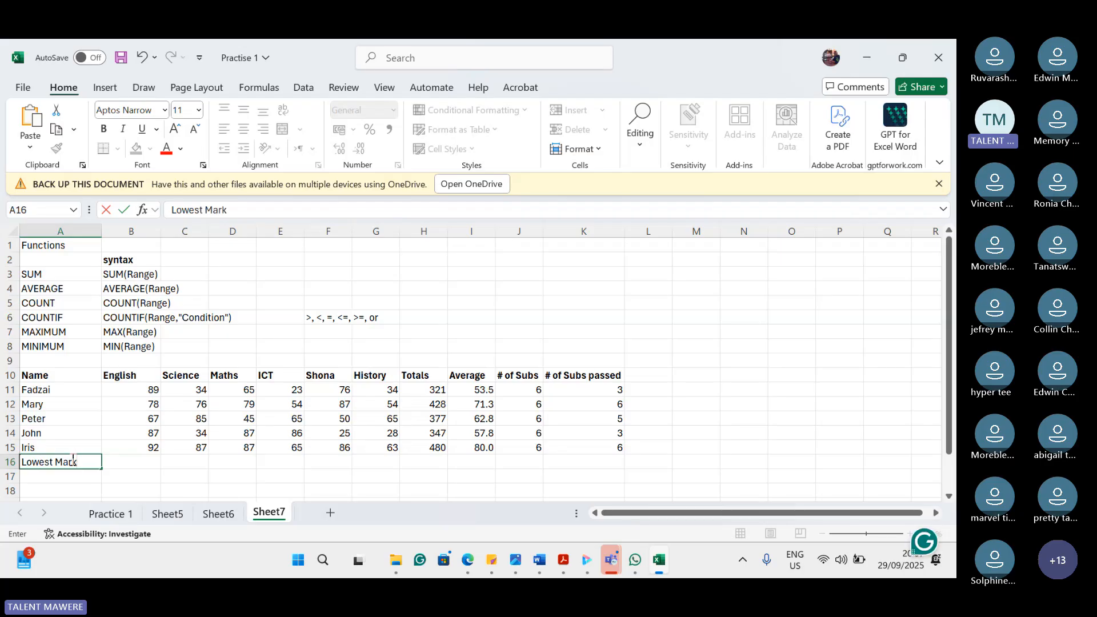
pyautogui.press('Return')
pyautogui.write('H')
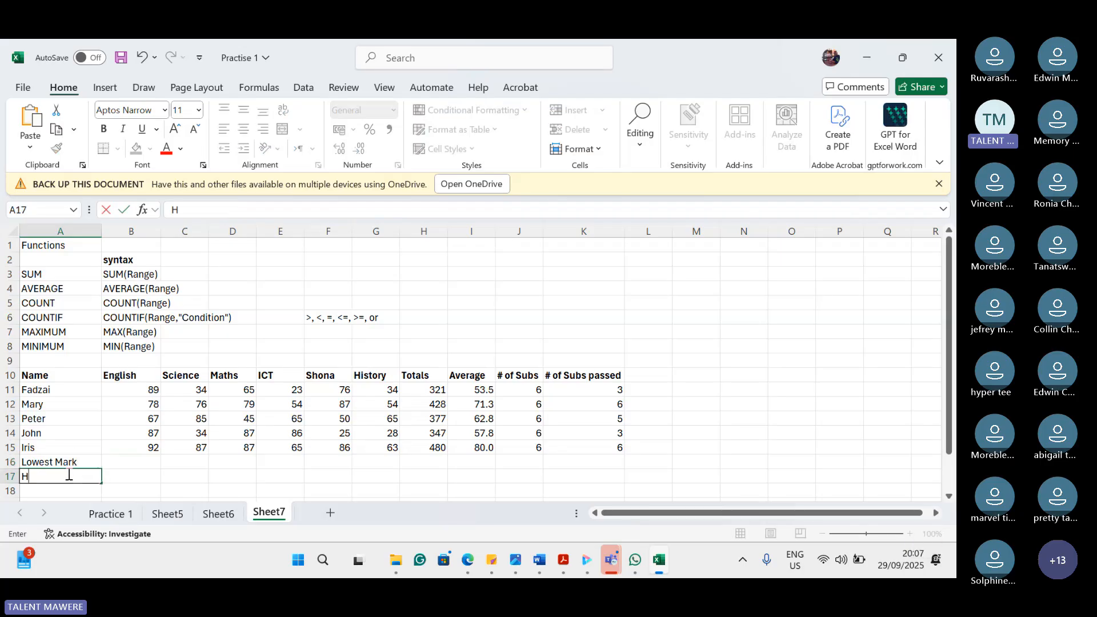
pyautogui.write('ighest')
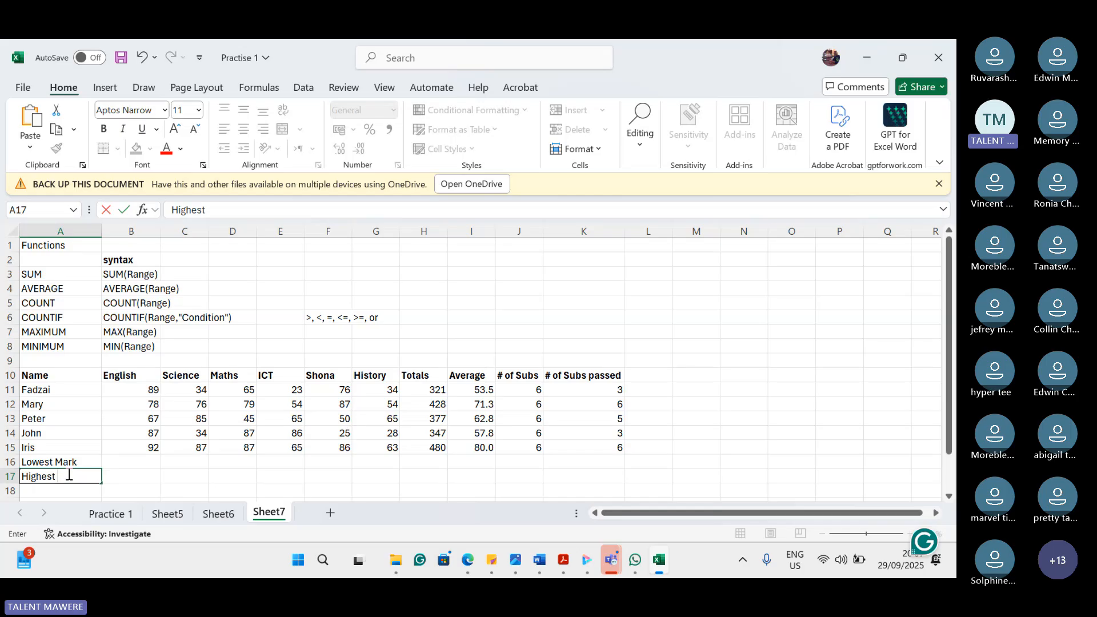
pyautogui.write(' Mark')
# Step: Calculate the lowest English mark in B16 with the formula =MIN(B11:B15)
pyautogui.click(138, 461)
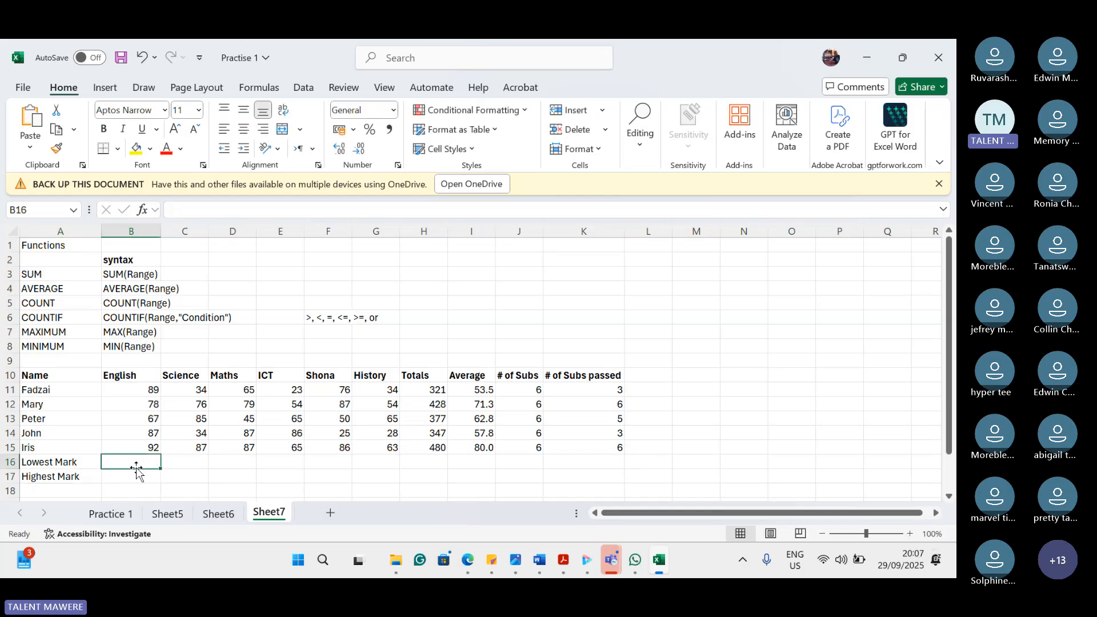
pyautogui.write('=')
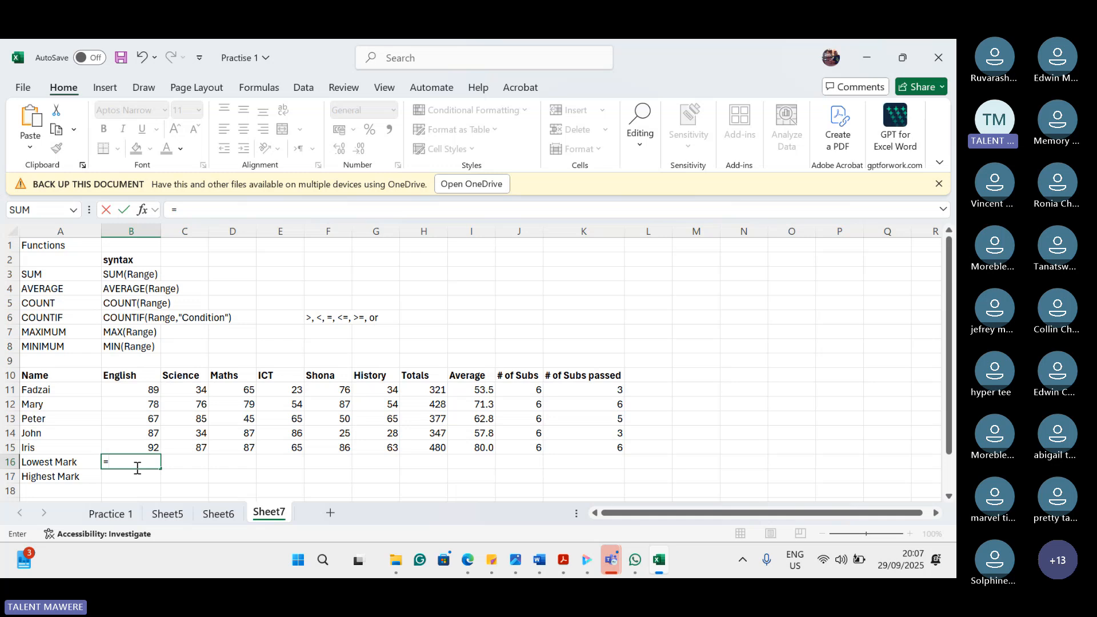
pyautogui.write('M')
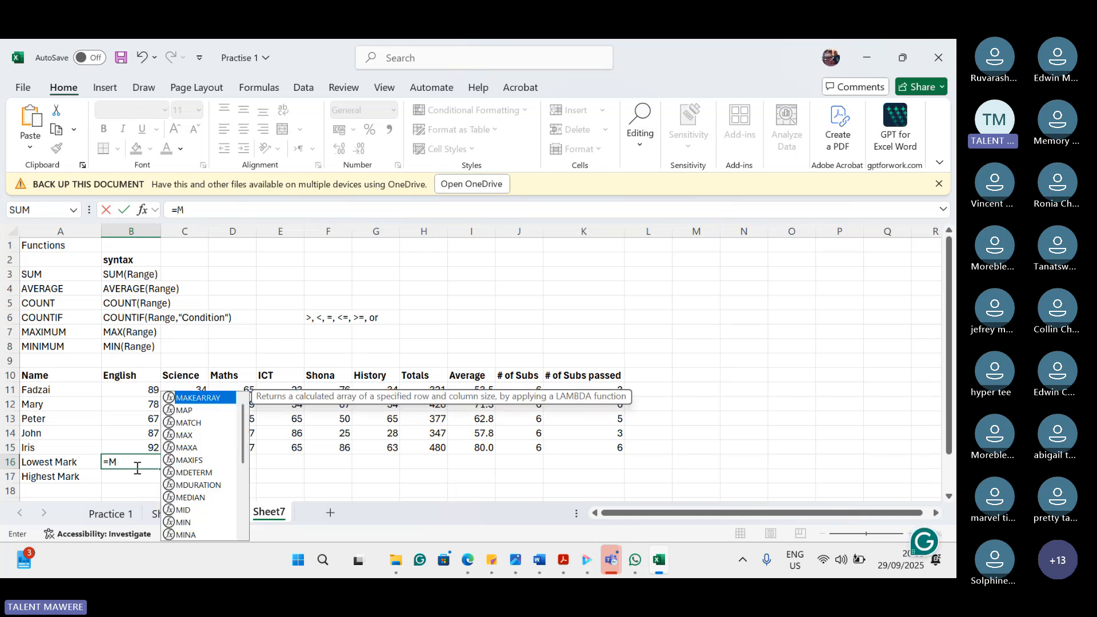
pyautogui.write('IN(')
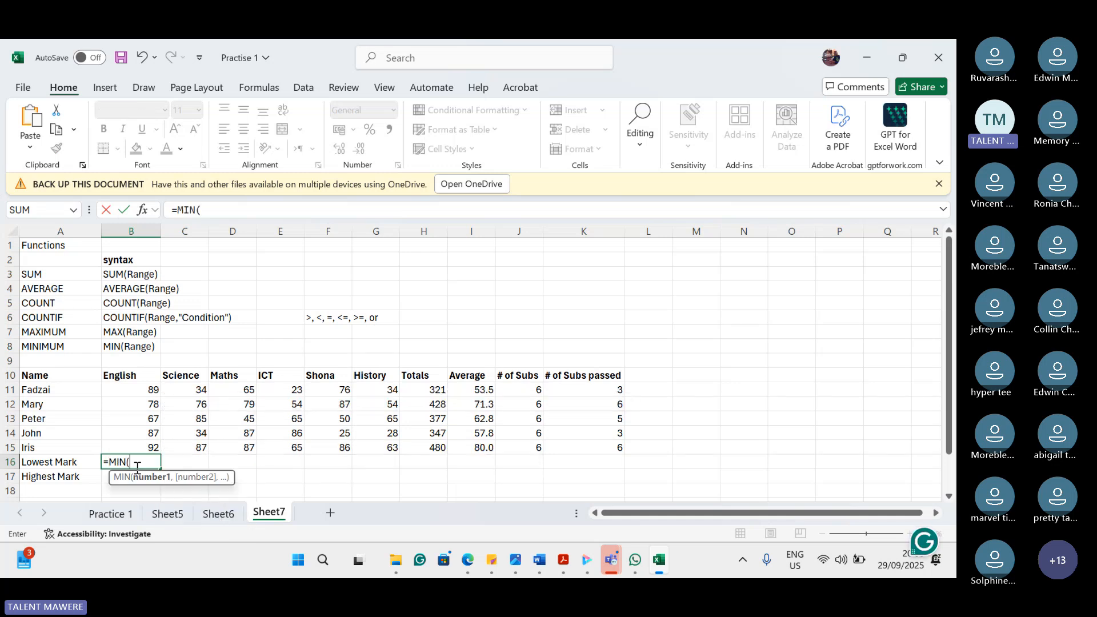
pyautogui.moveTo(147, 389); pyautogui.dragTo(147, 445)
pyautogui.write(')')
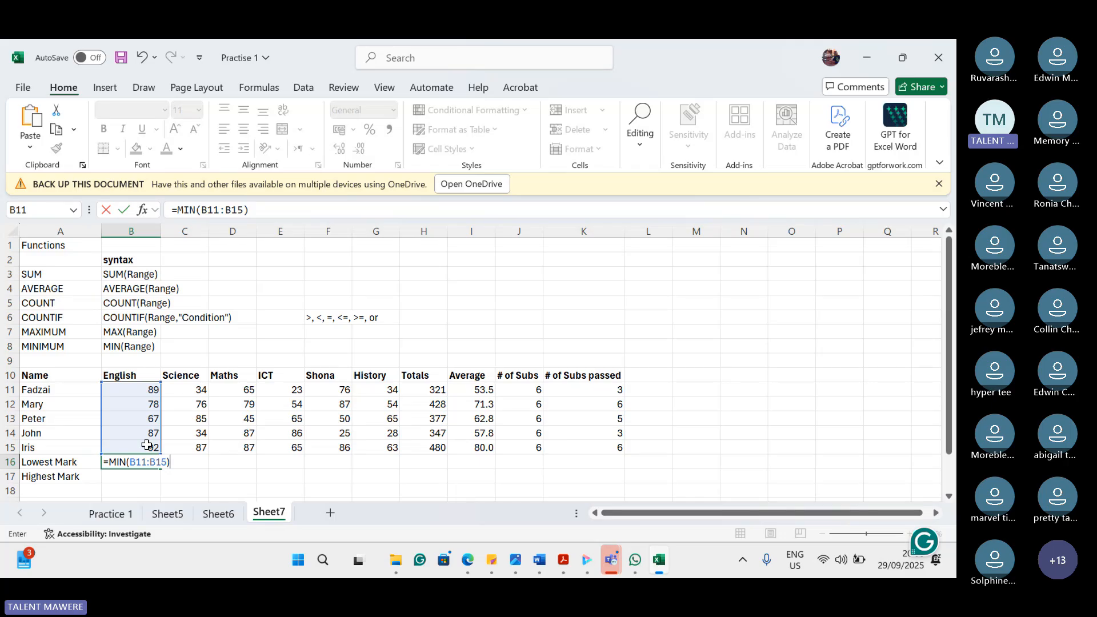
pyautogui.press('Return')
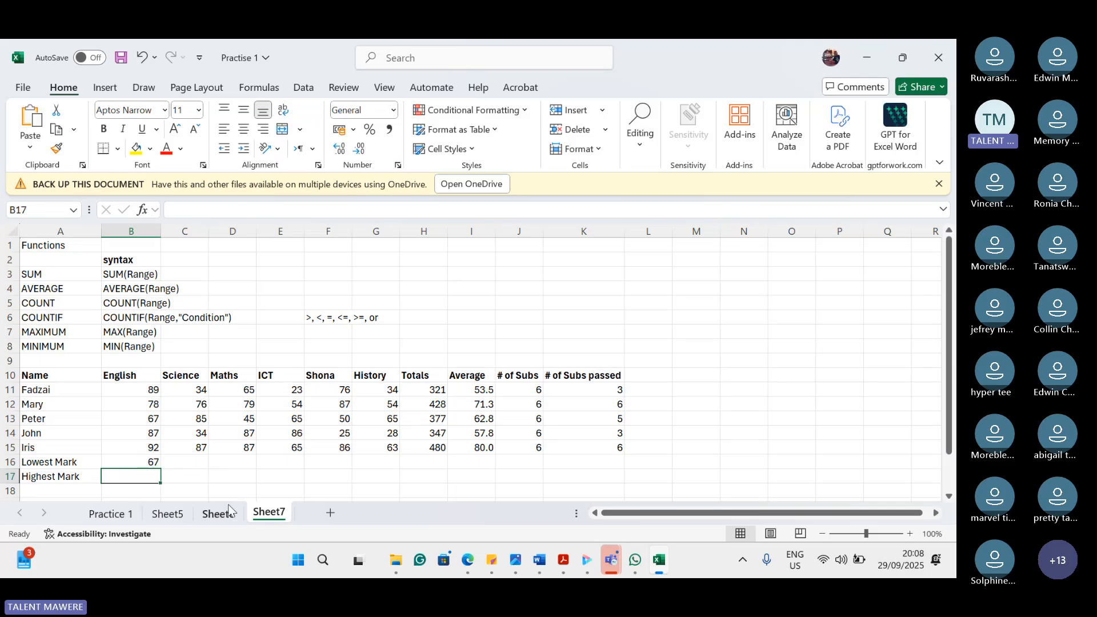
# Step: Calculate the highest English mark in B17 with the formula =MAX(B11:B15)
pyautogui.write('=')
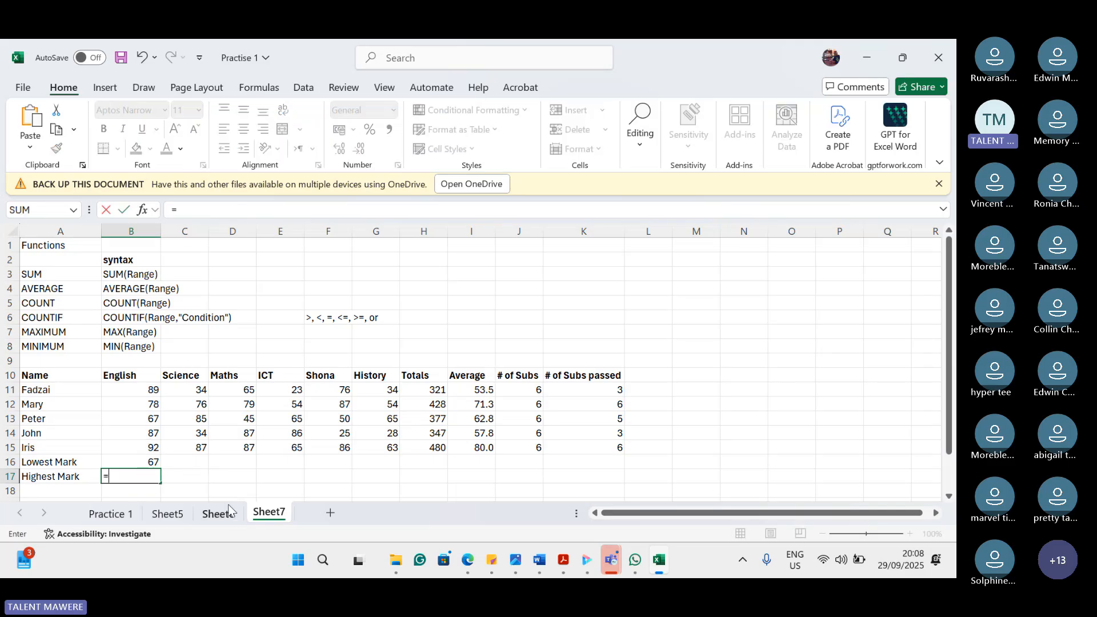
pyautogui.write('MAX')
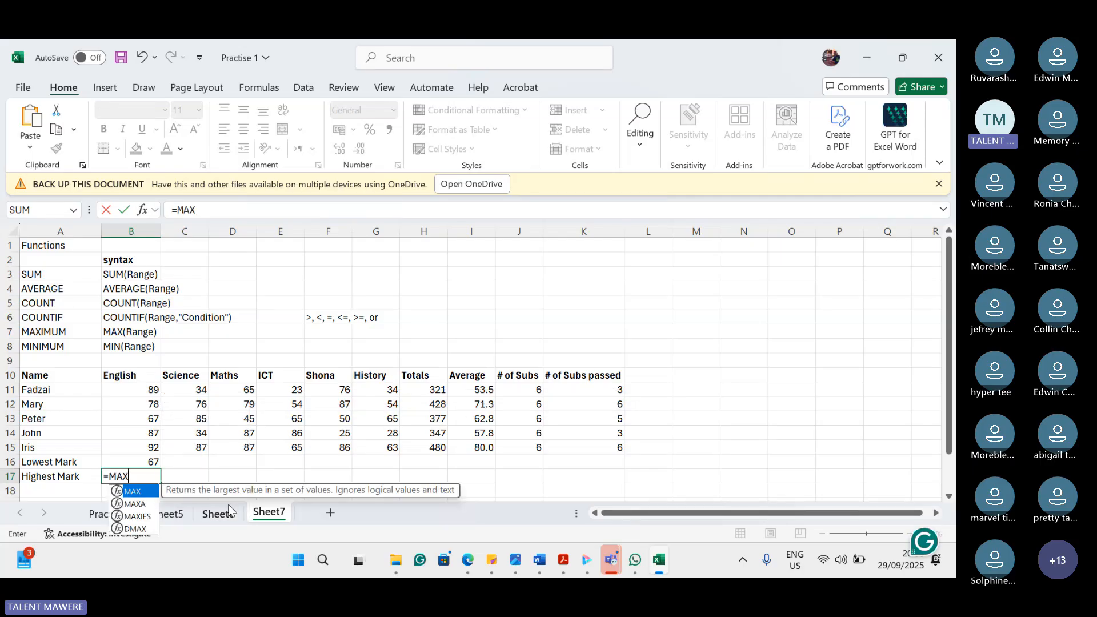
pyautogui.write('(')
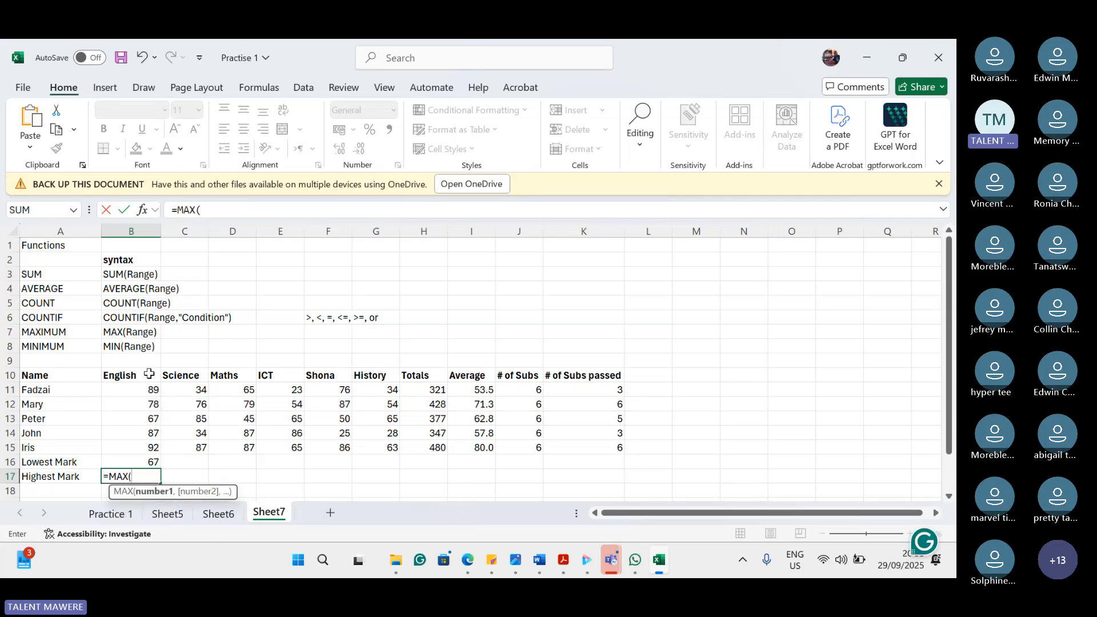
pyautogui.moveTo(151, 390); pyautogui.dragTo(159, 452)
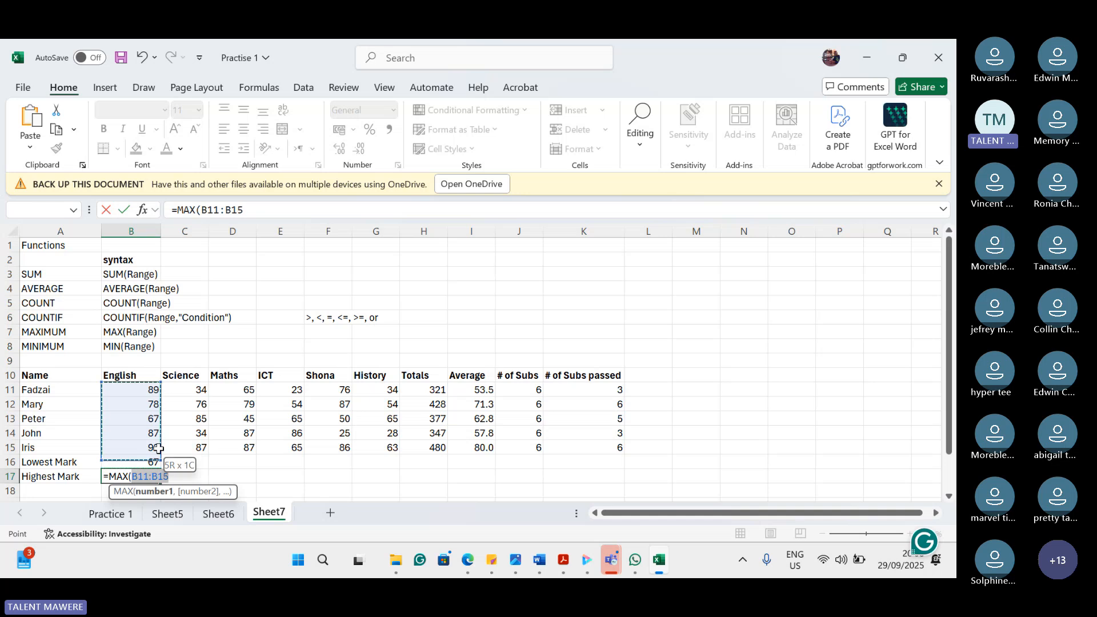
pyautogui.write(')')
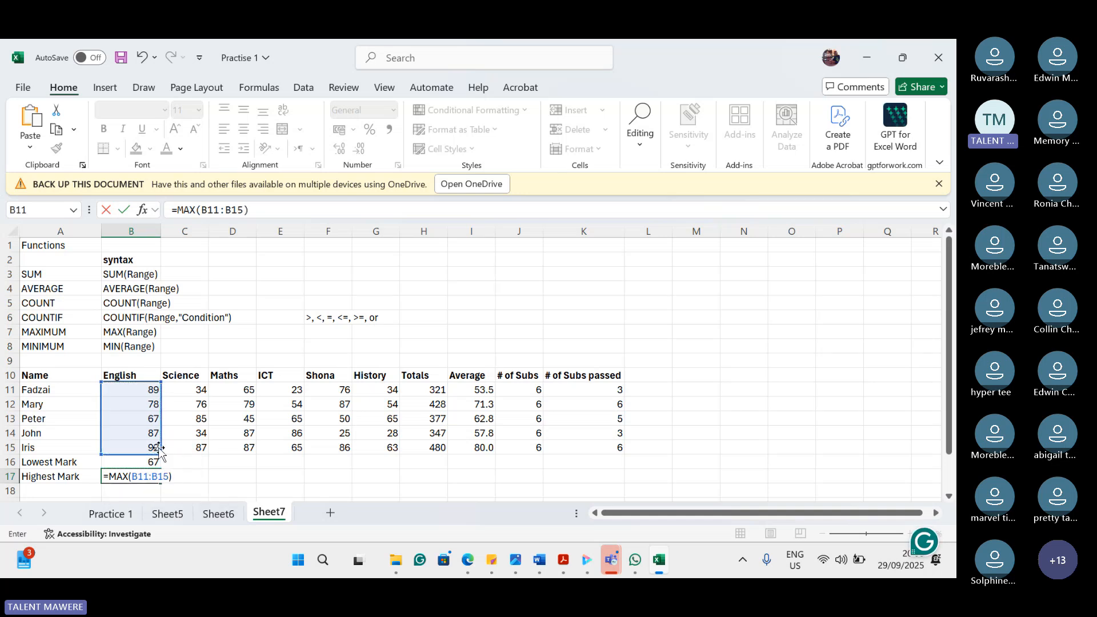
pyautogui.press('Return')
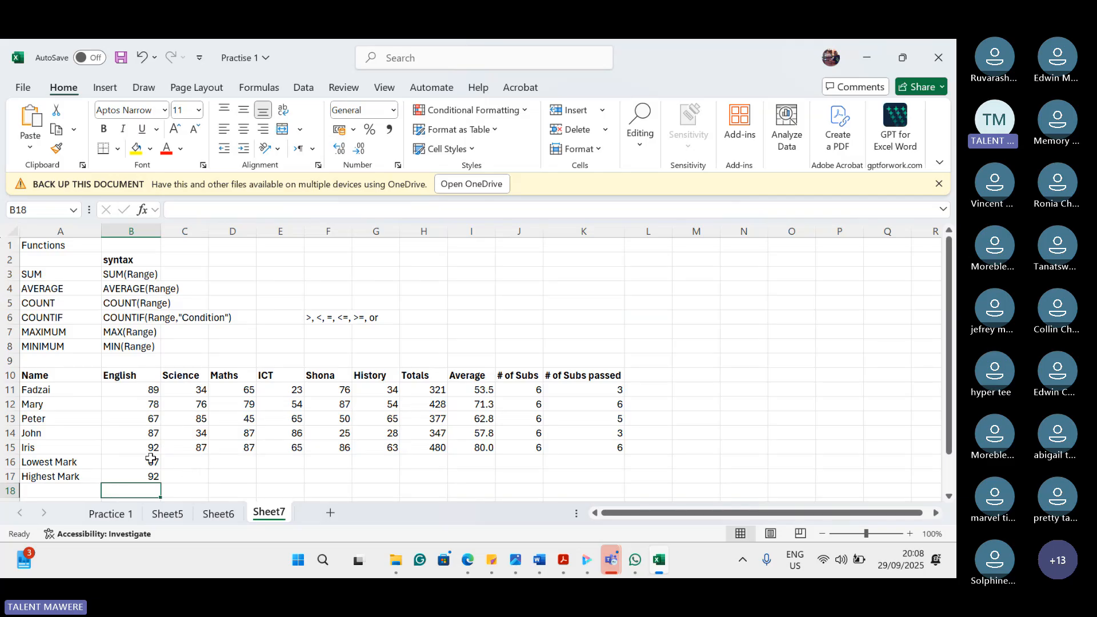
# Step: Copy the MIN and MAX formulas from B16:B17 across to column G for the remaining subjects
pyautogui.click(151, 460)
pyautogui.moveTo(151, 459); pyautogui.dragTo(146, 477)
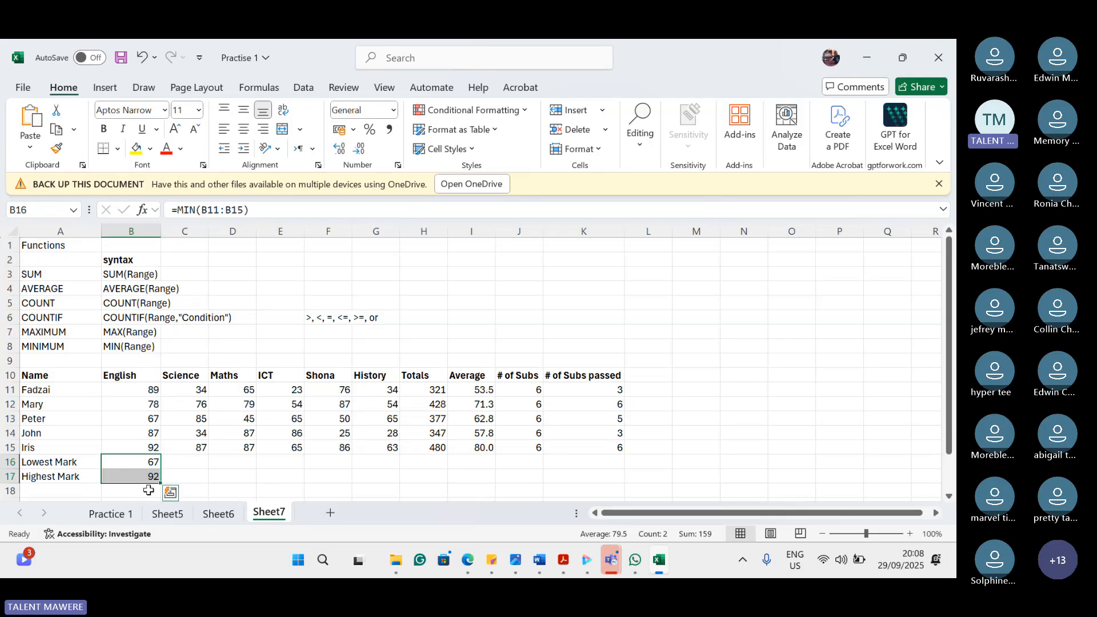
pyautogui.moveTo(161, 480); pyautogui.dragTo(395, 476)
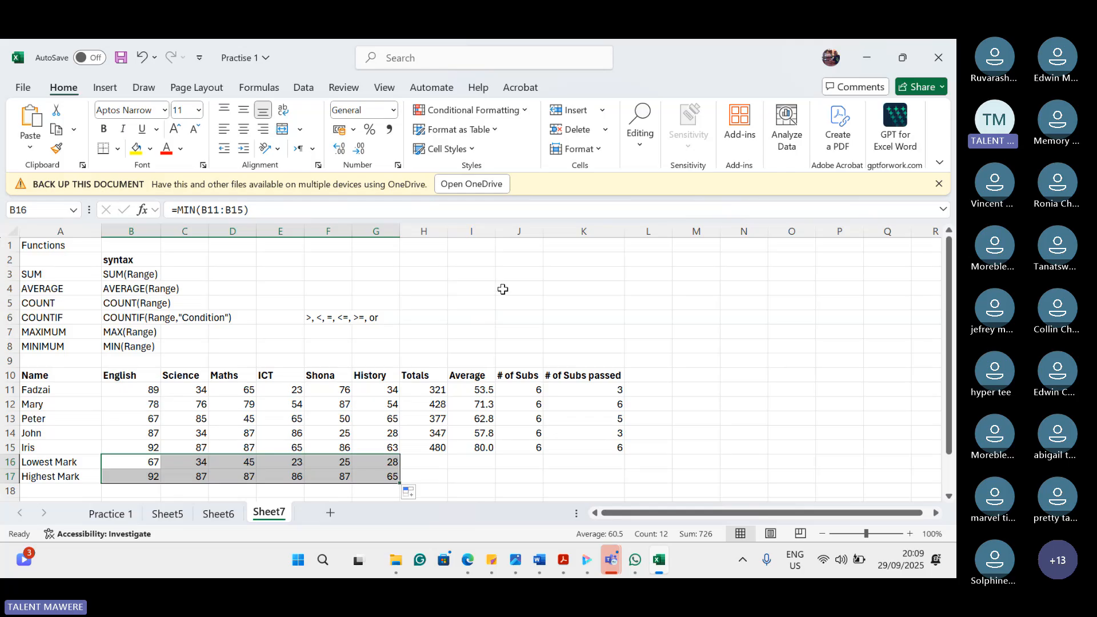
pyautogui.click(435, 476)
pyautogui.click(482, 474)
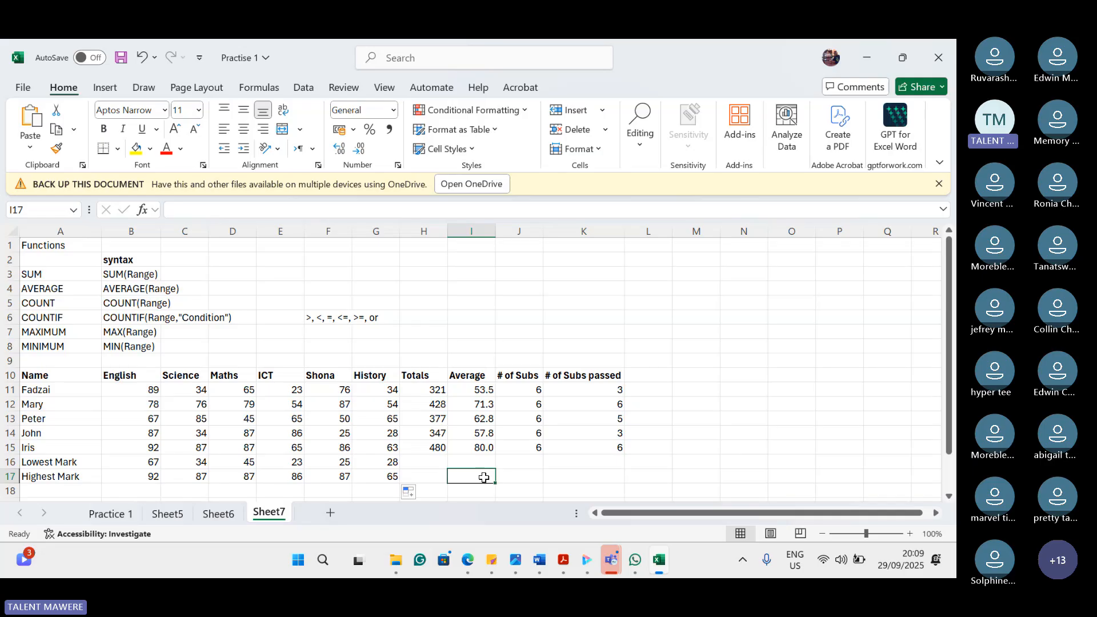
# Step: Browse the function library's recently used, financial and logical function lists
pyautogui.click(256, 91)
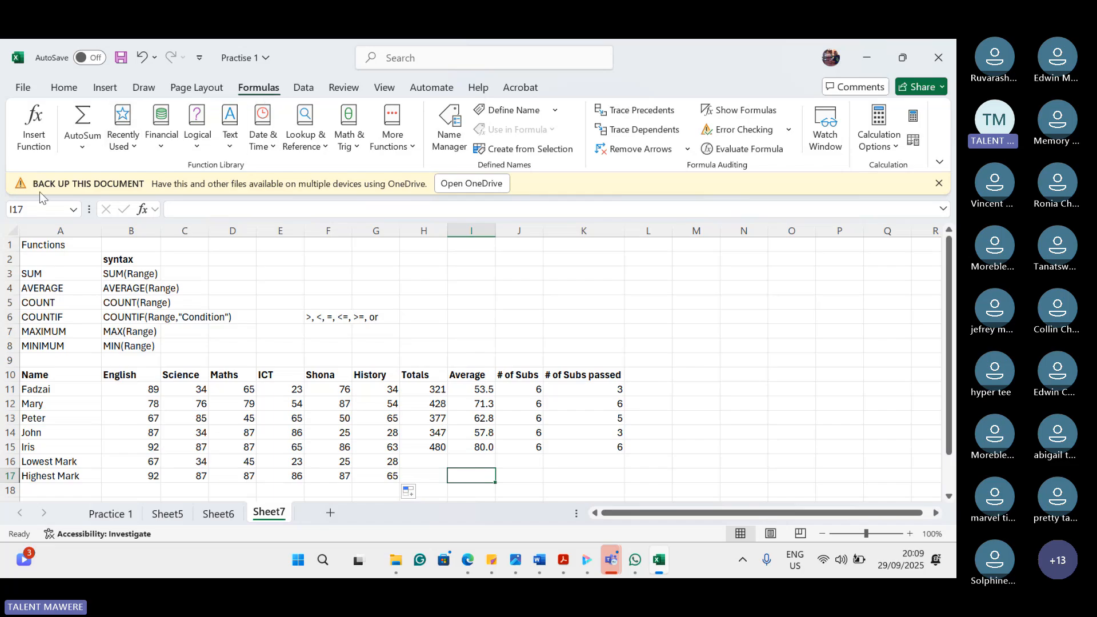
pyautogui.click(130, 149)
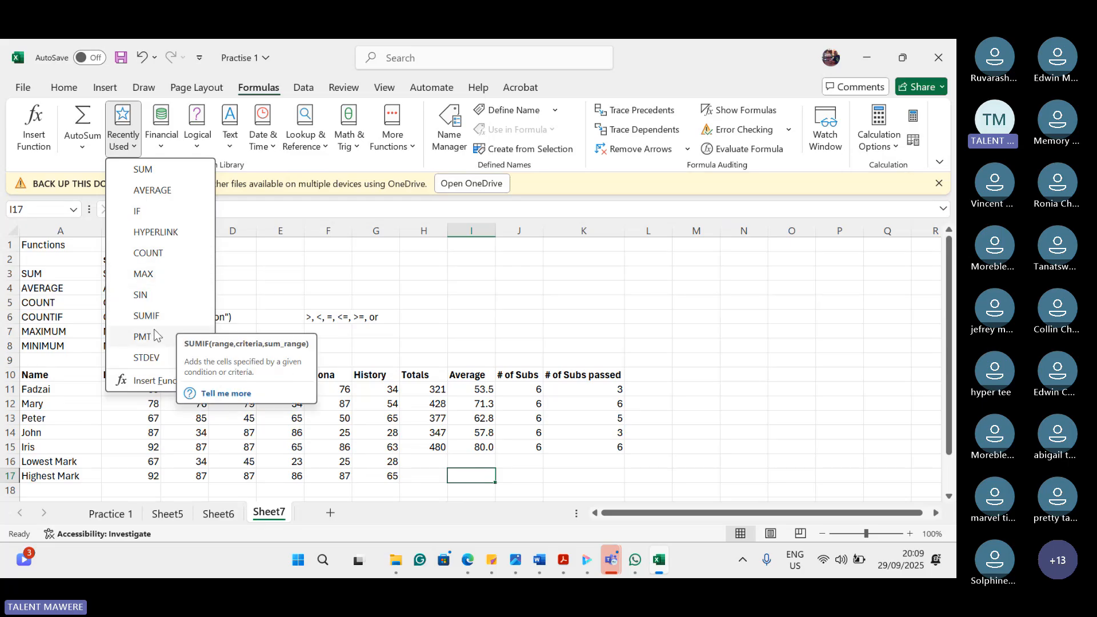
pyautogui.click(159, 145)
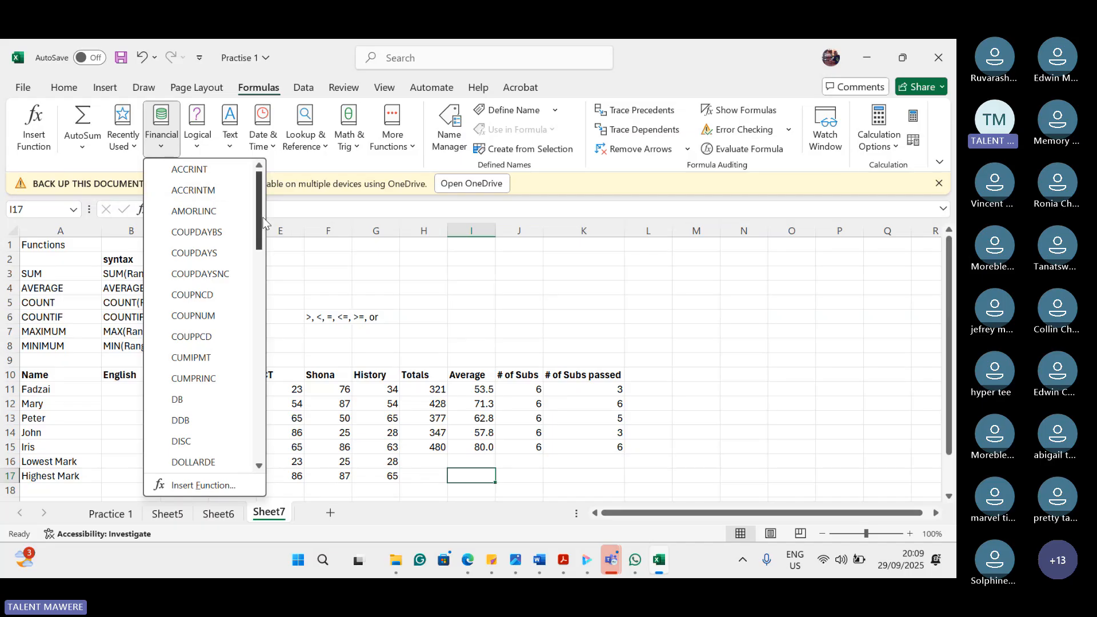
pyautogui.moveTo(264, 223)
pyautogui.mouseDown()
pyautogui.moveTo(276, 353)
pyautogui.moveTo(267, 470)
pyautogui.moveTo(271, 212)
pyautogui.mouseUp()
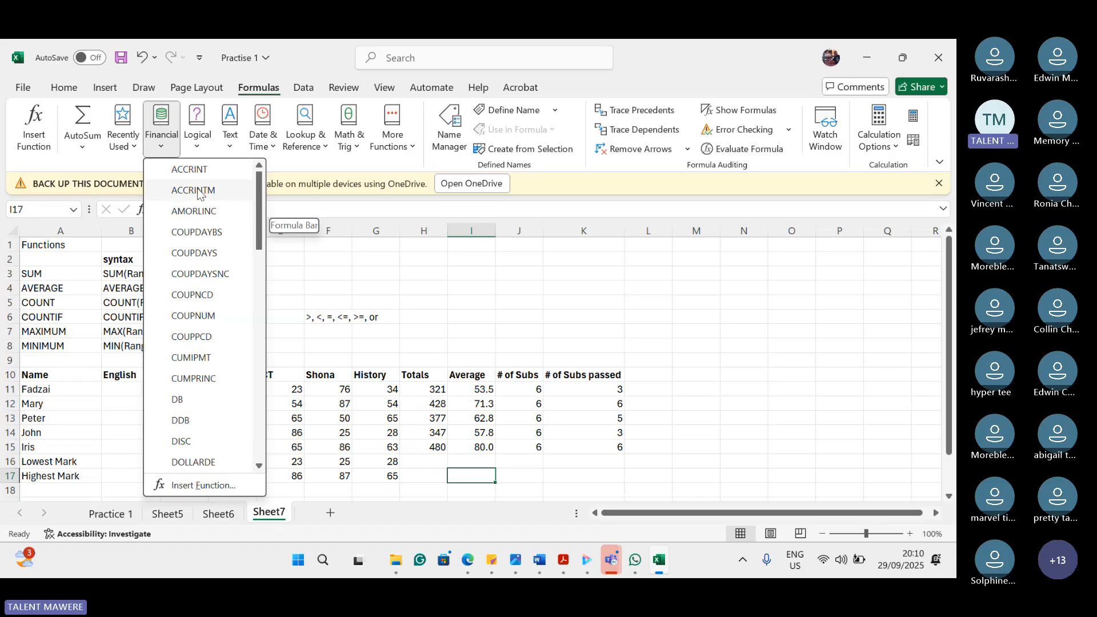
pyautogui.click(198, 142)
pyautogui.click(197, 144)
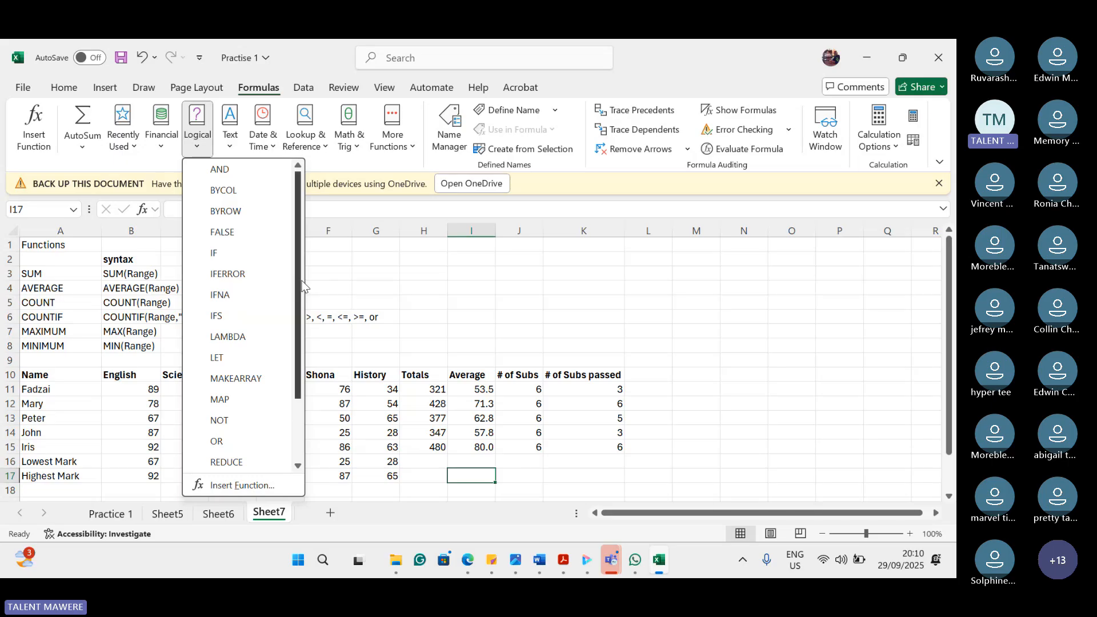
pyautogui.moveTo(303, 286); pyautogui.dragTo(311, 351)
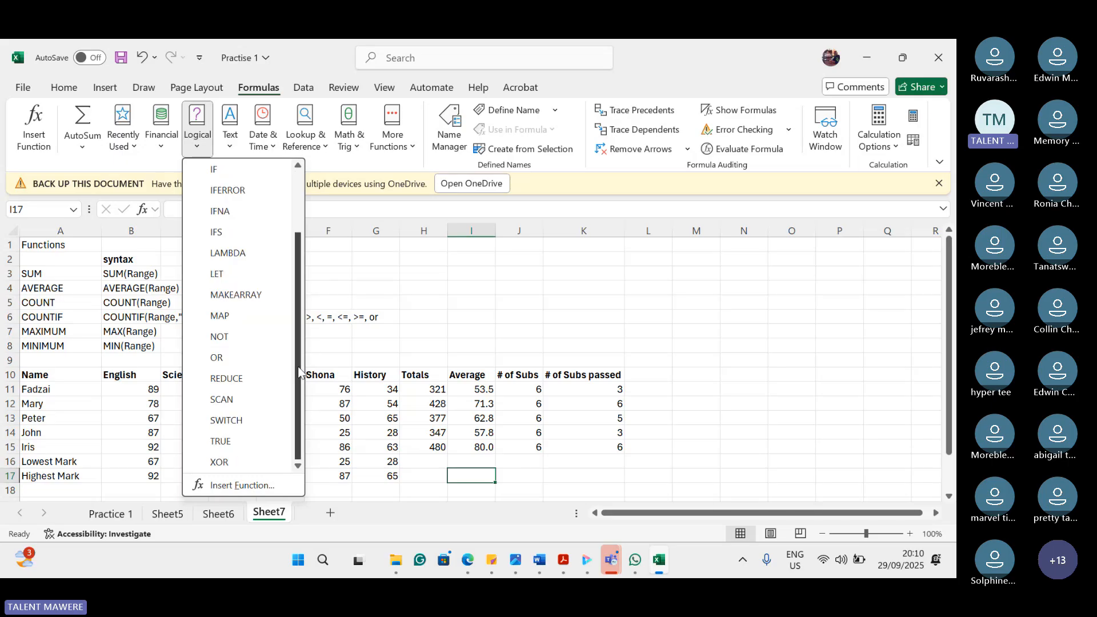
pyautogui.scroll(2, 294, 286)
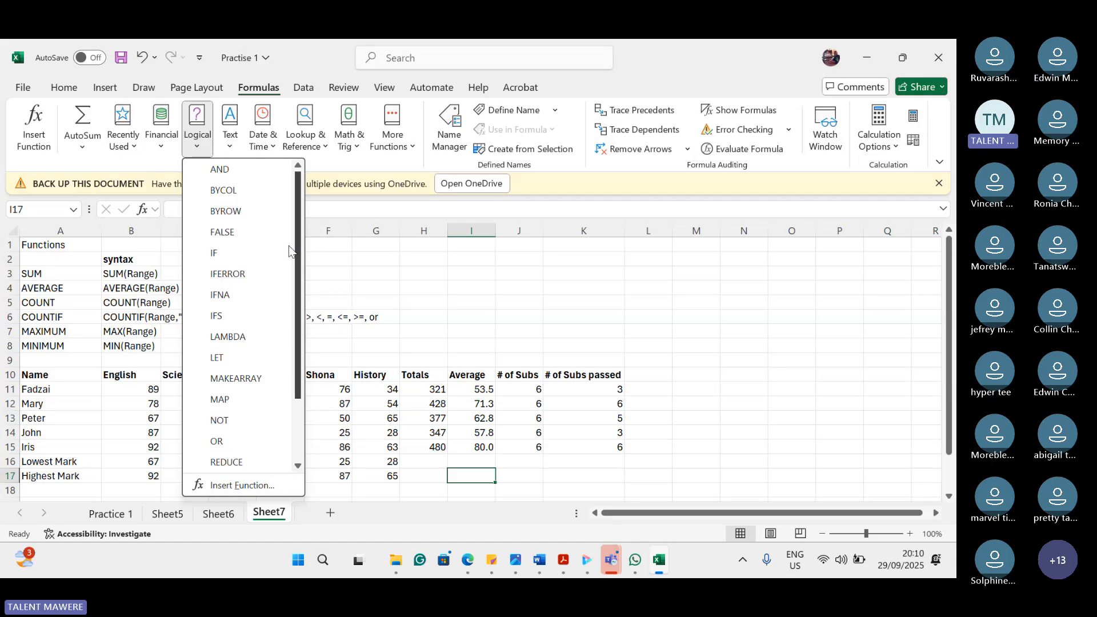
# Step: Browse the text, date and time, lookup and reference, and math and trigonometry function lists
pyautogui.click(231, 146)
pyautogui.click(231, 147)
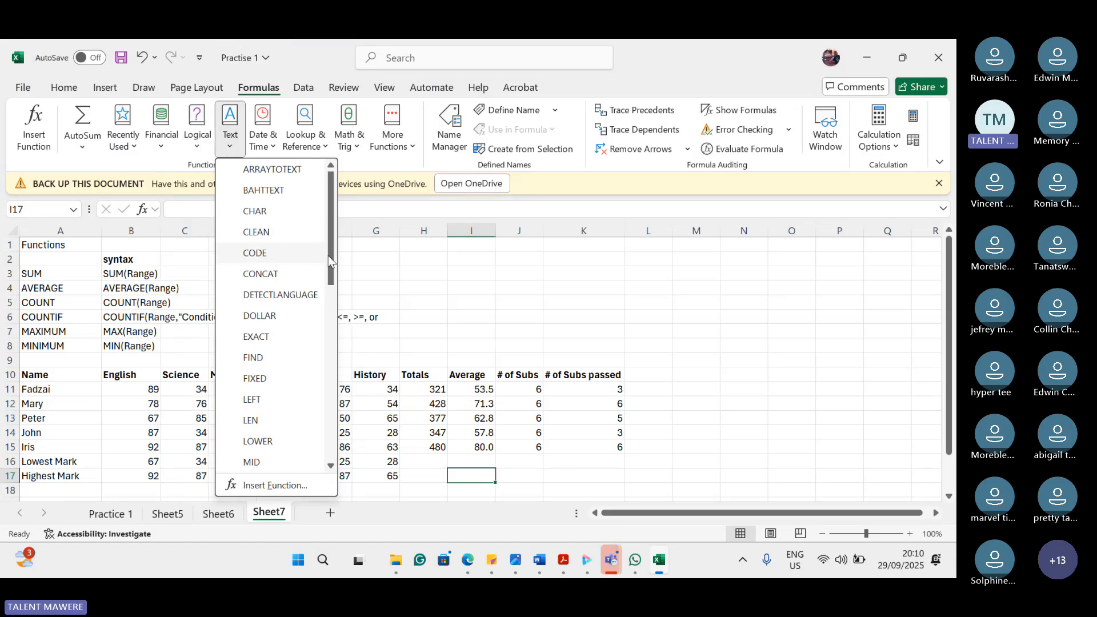
pyautogui.moveTo(331, 256); pyautogui.dragTo(298, 471)
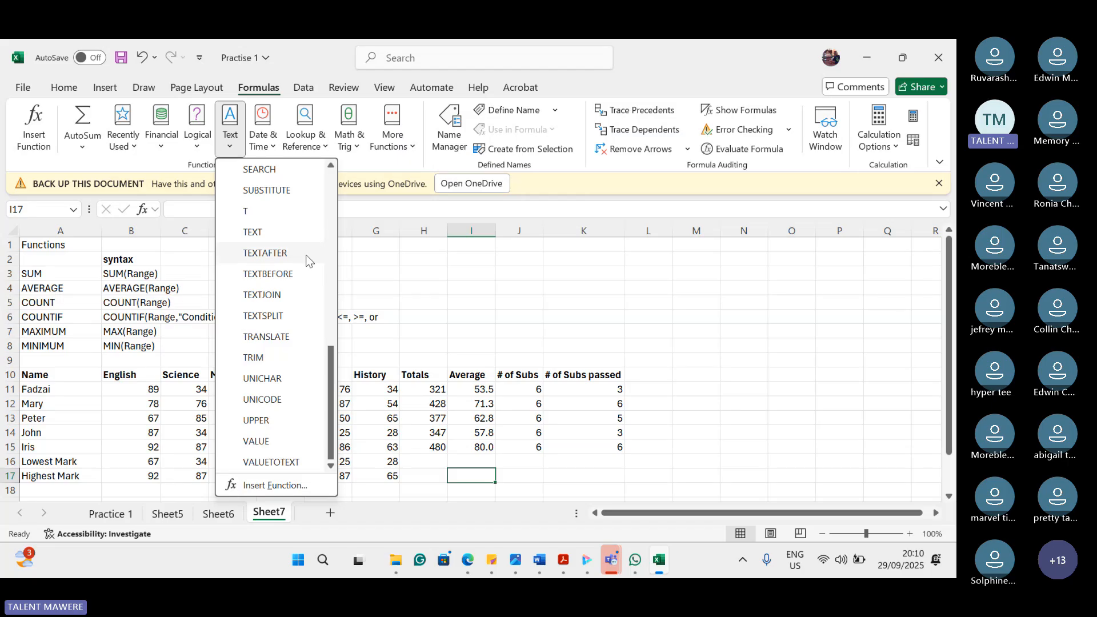
pyautogui.click(276, 152)
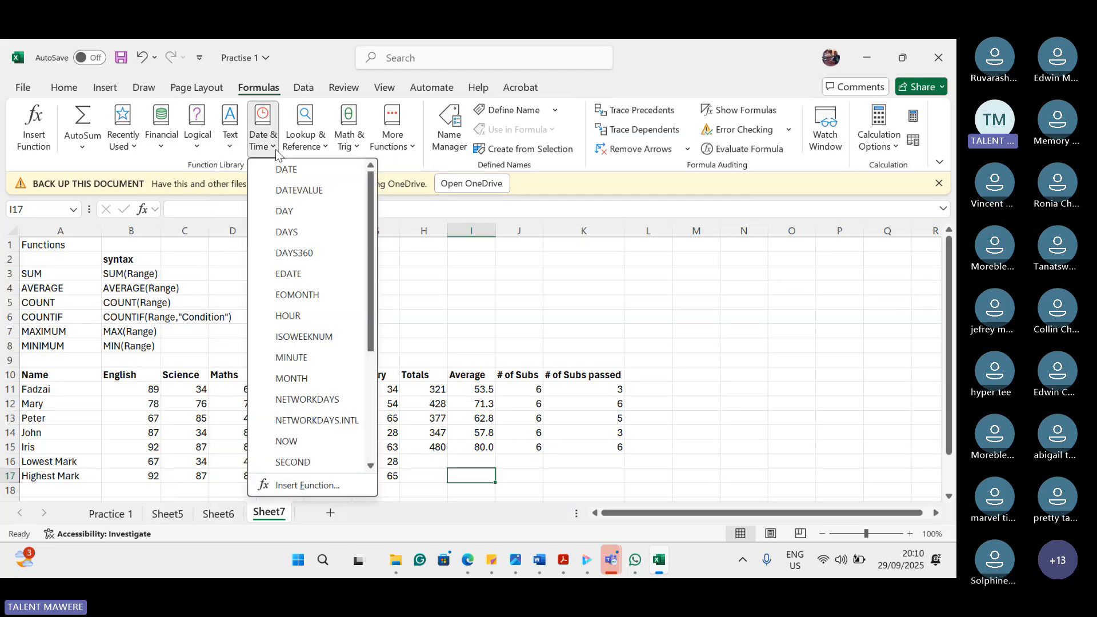
pyautogui.click(328, 147)
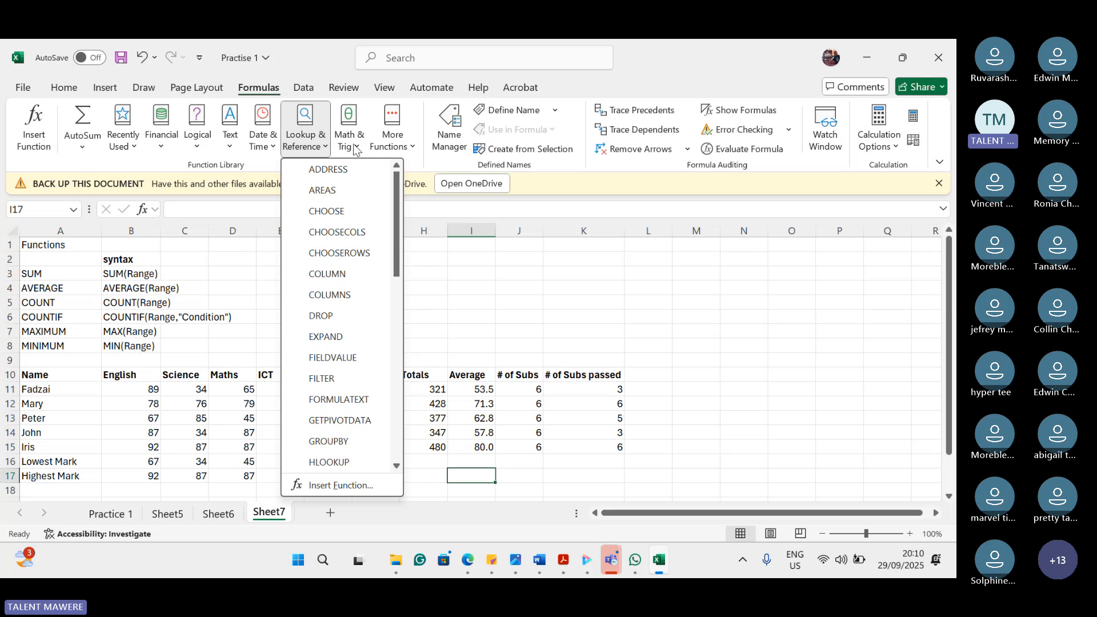
pyautogui.click(355, 150)
pyautogui.scroll(-20, 400, 277)
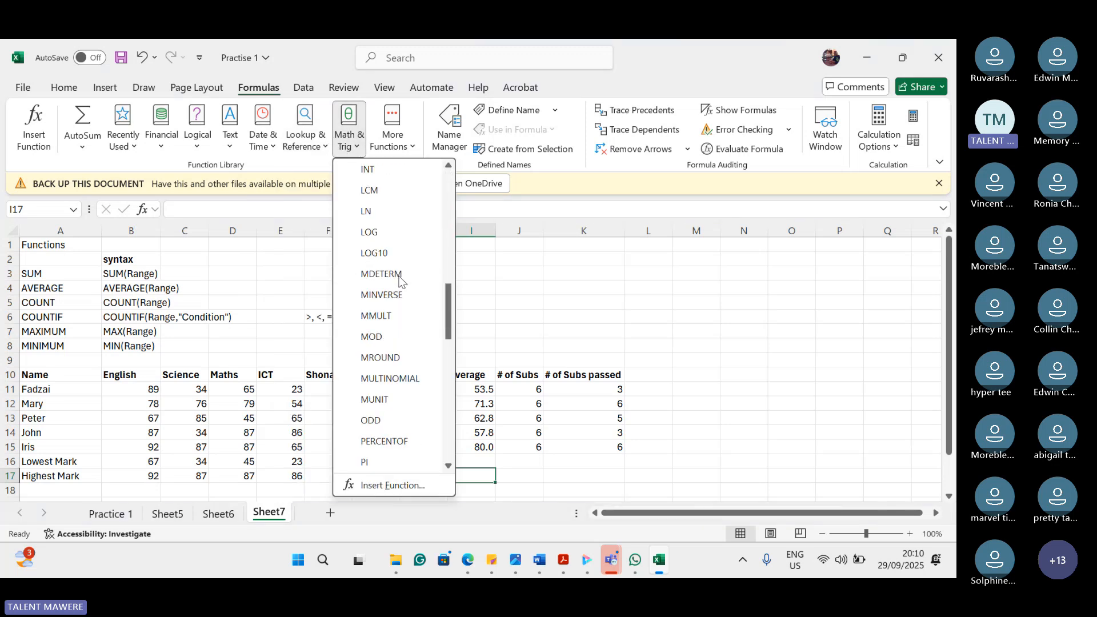
# Step: Browse the additional function categories, including statistical, engineering, cube, information, compatibility and web
pyautogui.click(407, 140)
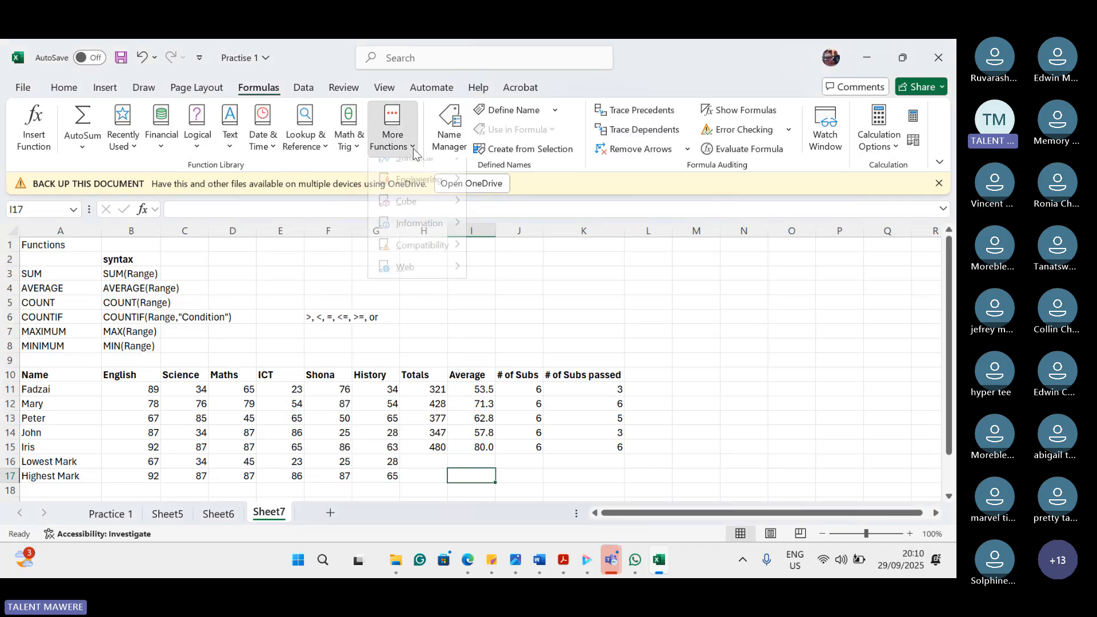
pyautogui.moveTo(454, 171)
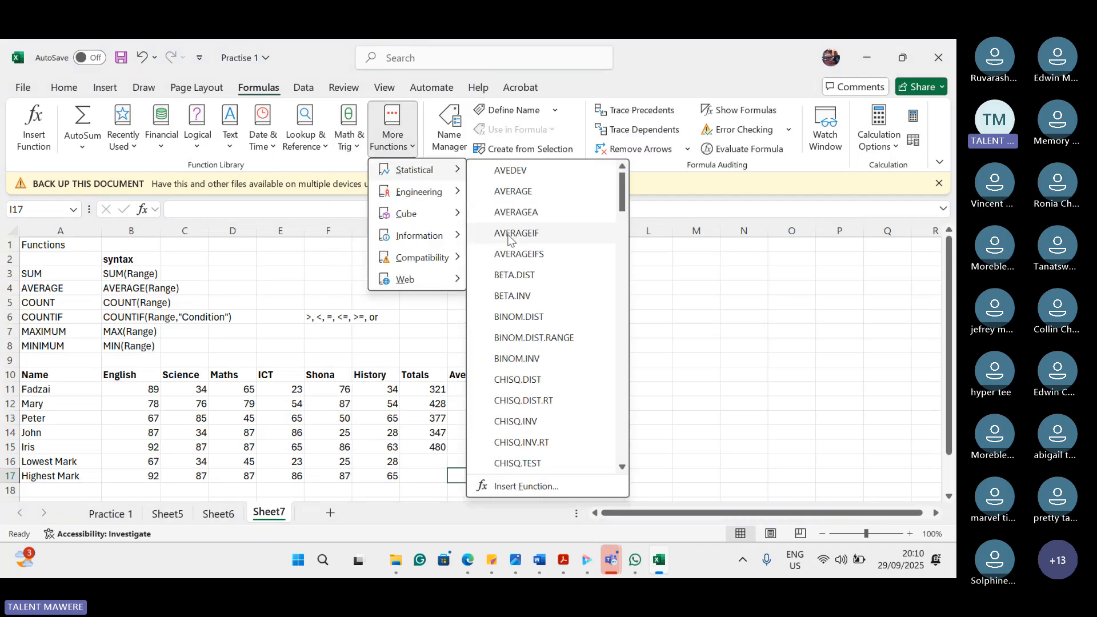
pyautogui.scroll(-18, 536, 296)
pyautogui.scroll(-5, 536, 296)
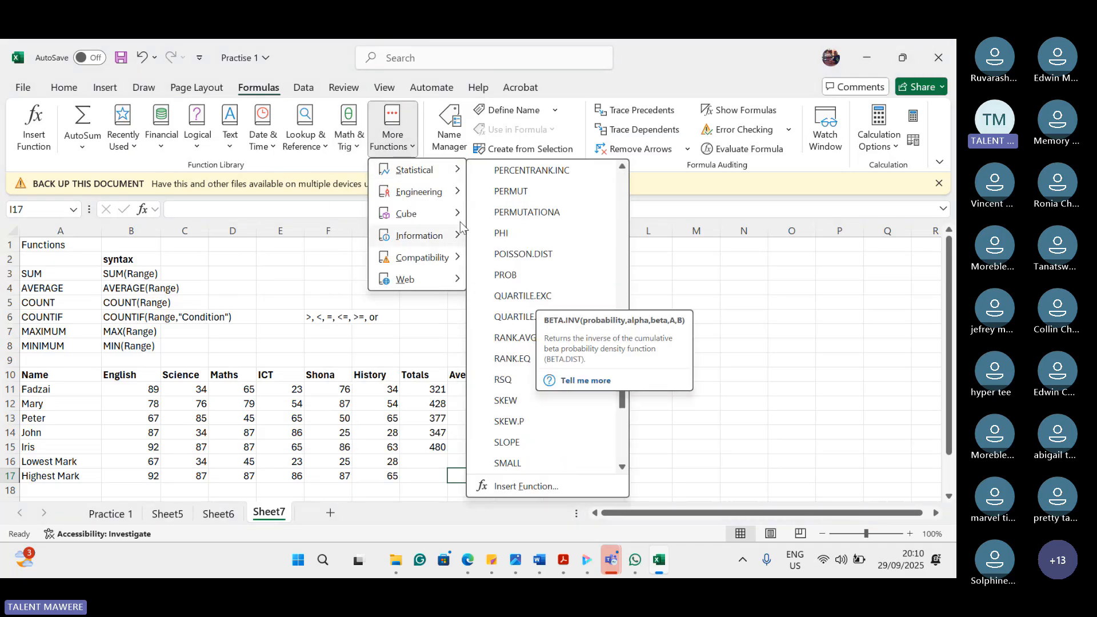
pyautogui.moveTo(435, 190)
pyautogui.scroll(-10, 549, 290)
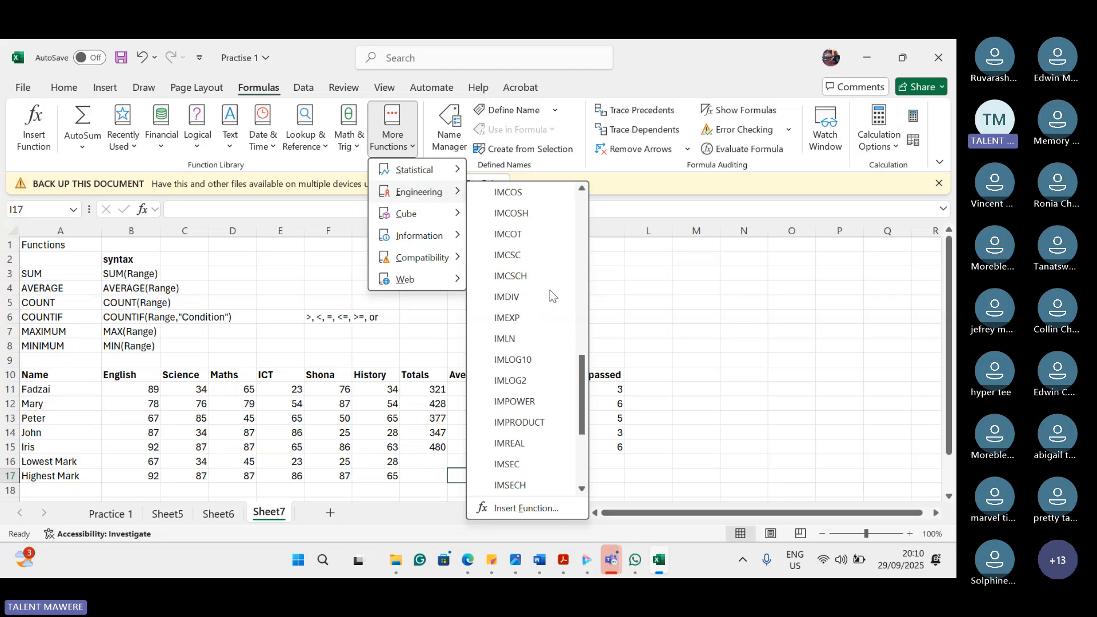
pyautogui.moveTo(414, 211)
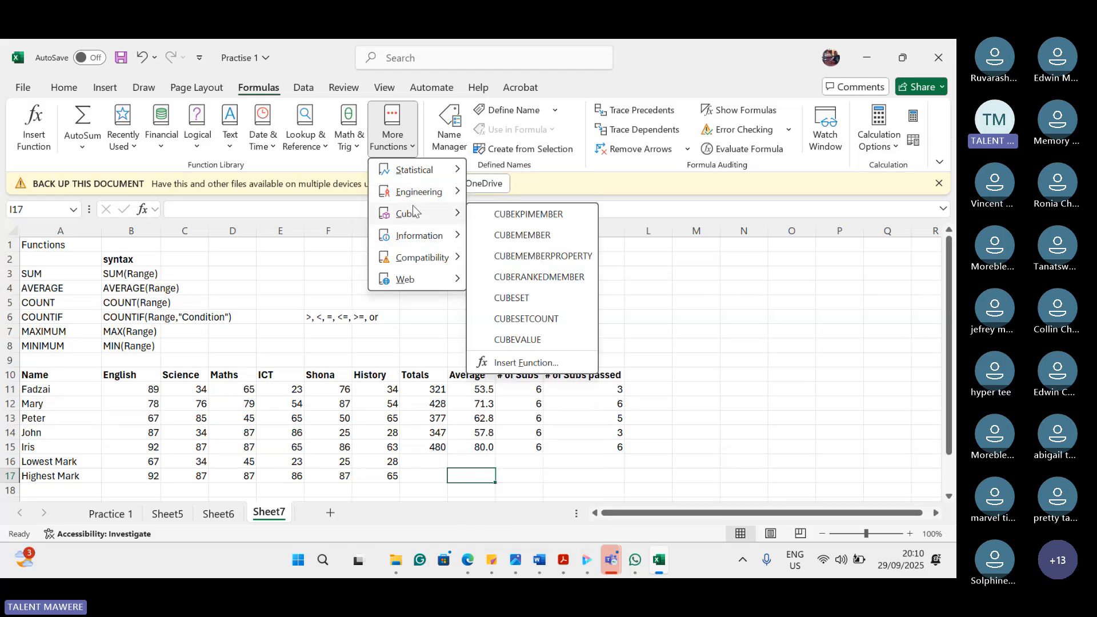
pyautogui.moveTo(445, 242)
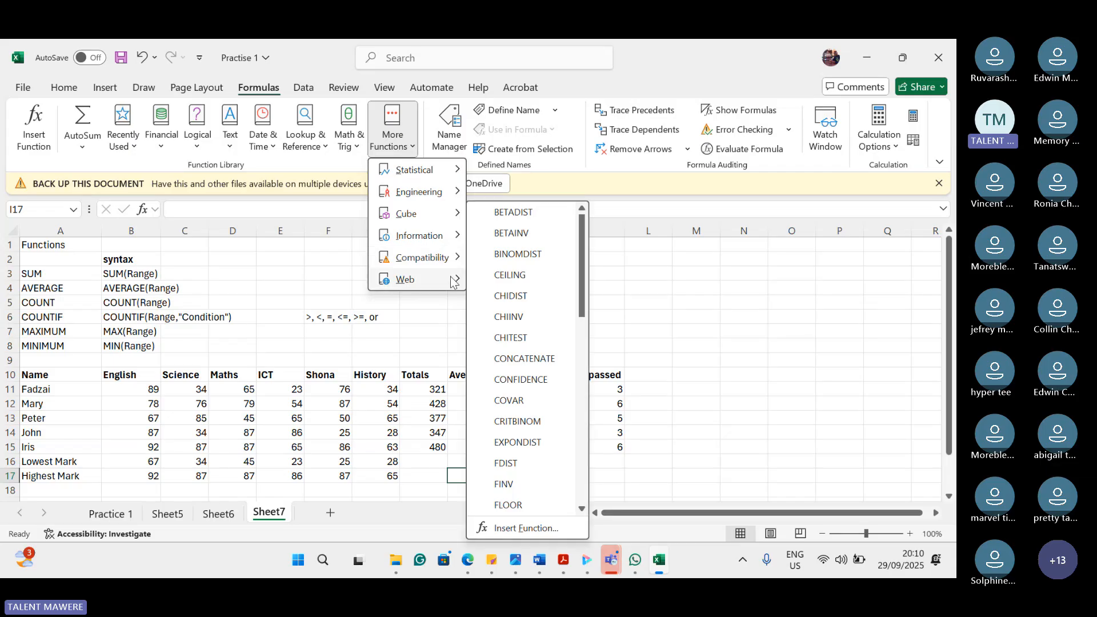
pyautogui.moveTo(455, 282)
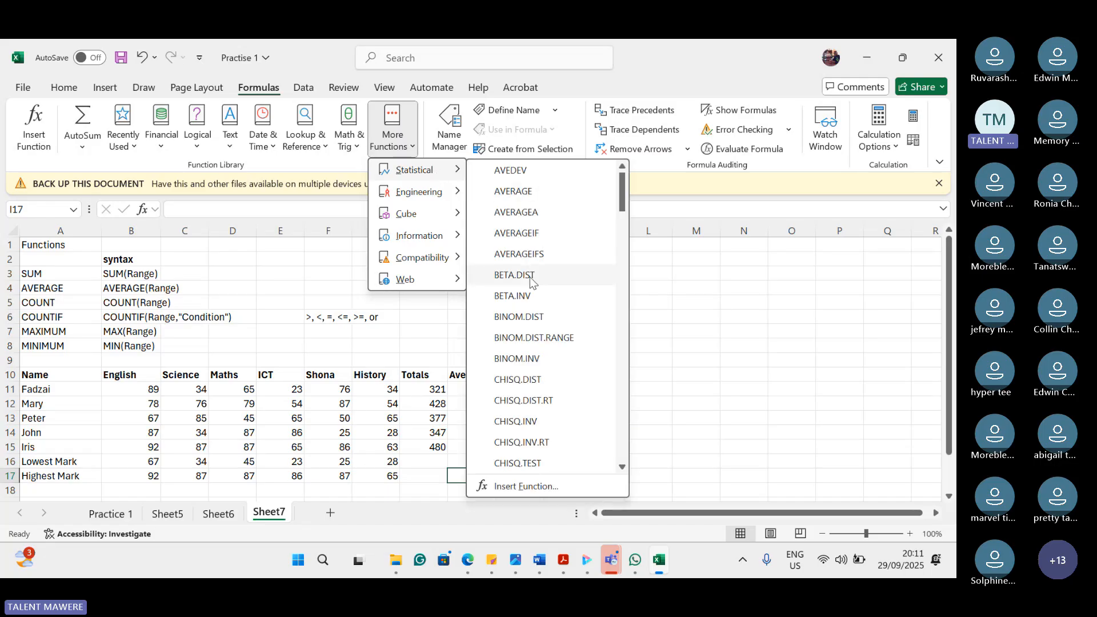
# Step: Examine the arguments of the statistical function BINOM.DIST, including Trials and Cumulative, and cancel without inserting the function
pyautogui.click(509, 319)
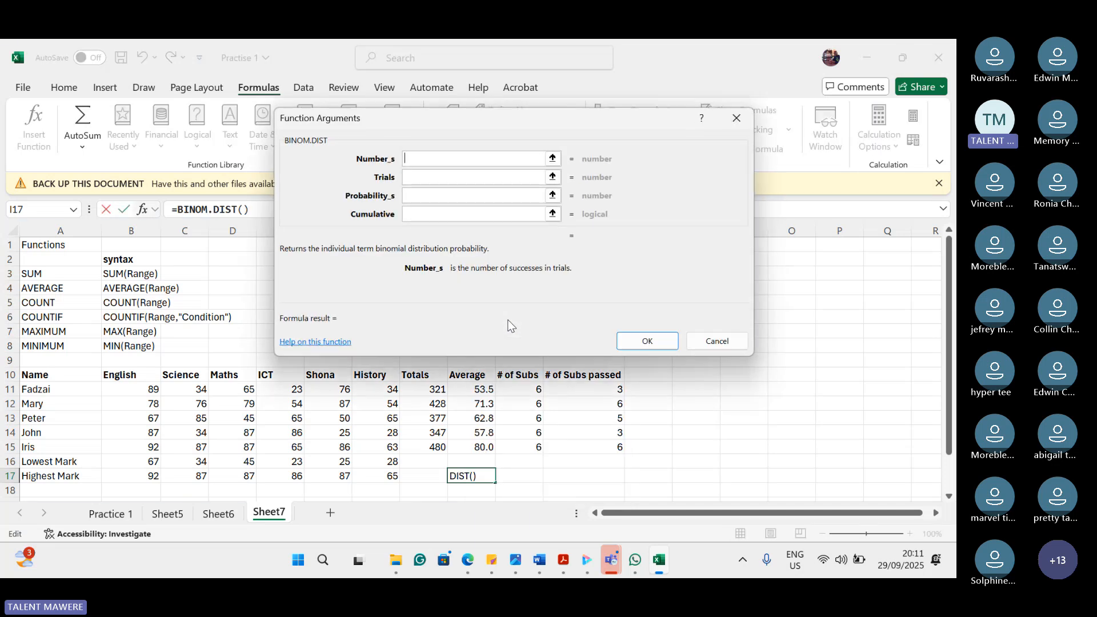
pyautogui.click(713, 340)
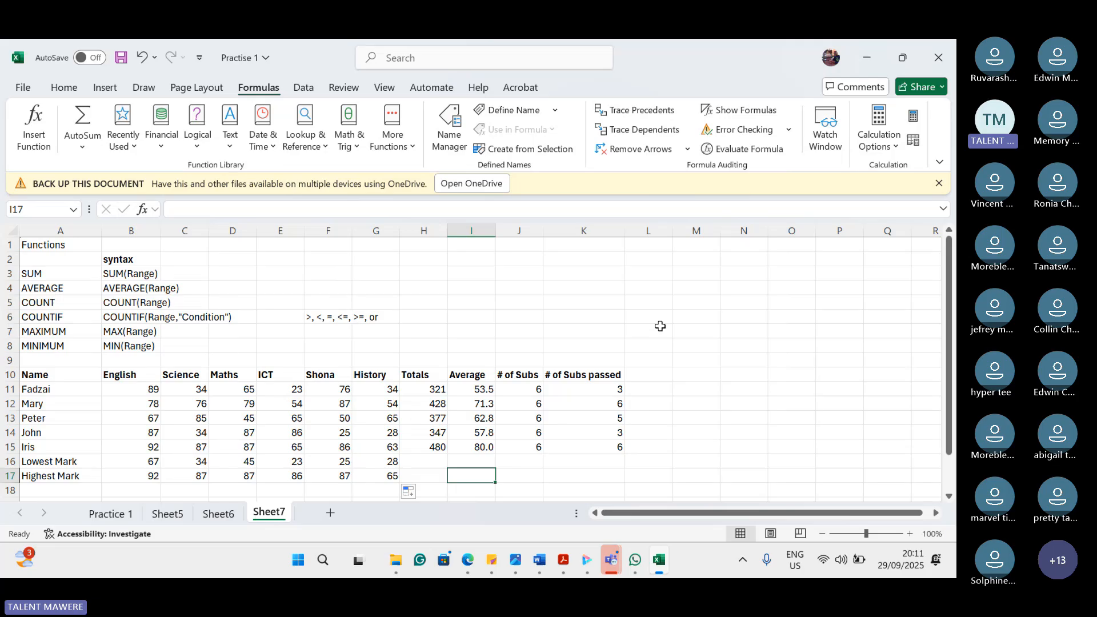
pyautogui.click(609, 321)
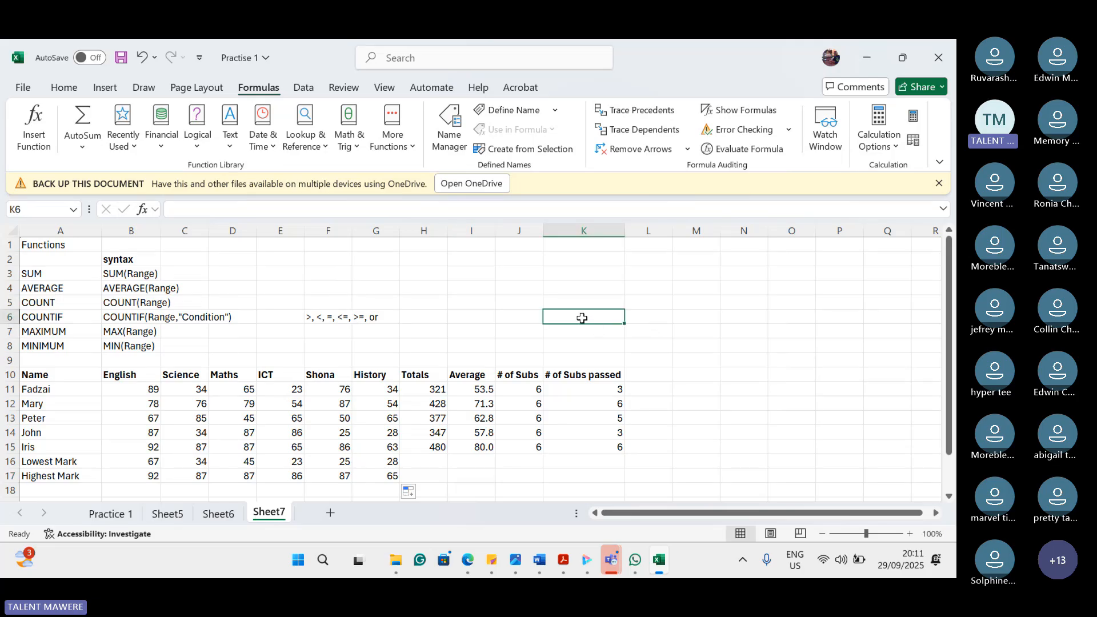
pyautogui.write('=')
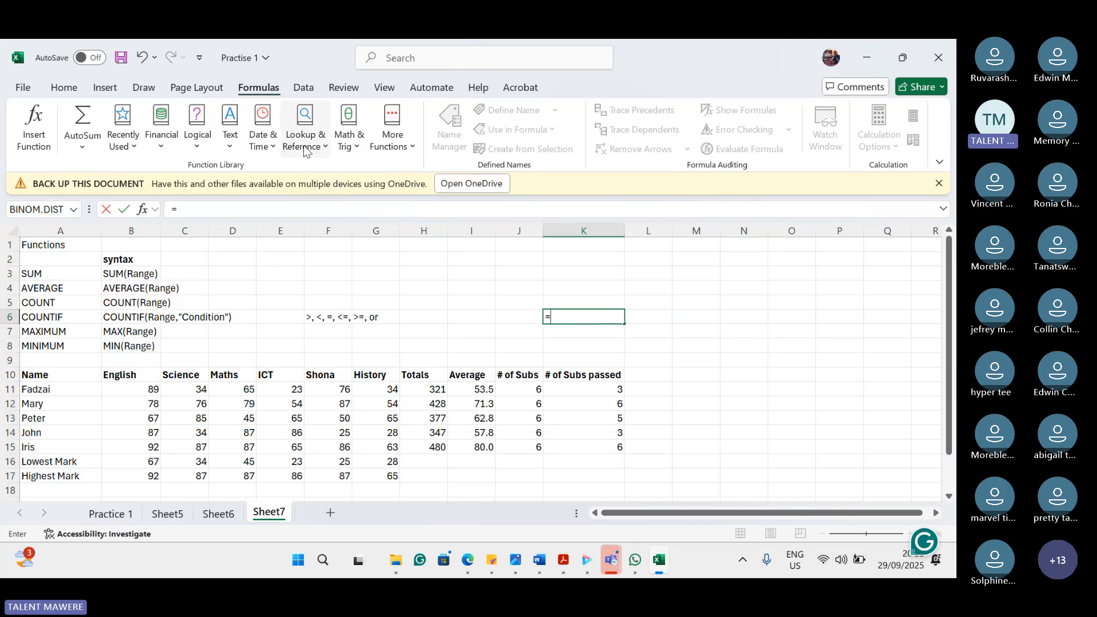
pyautogui.click(407, 148)
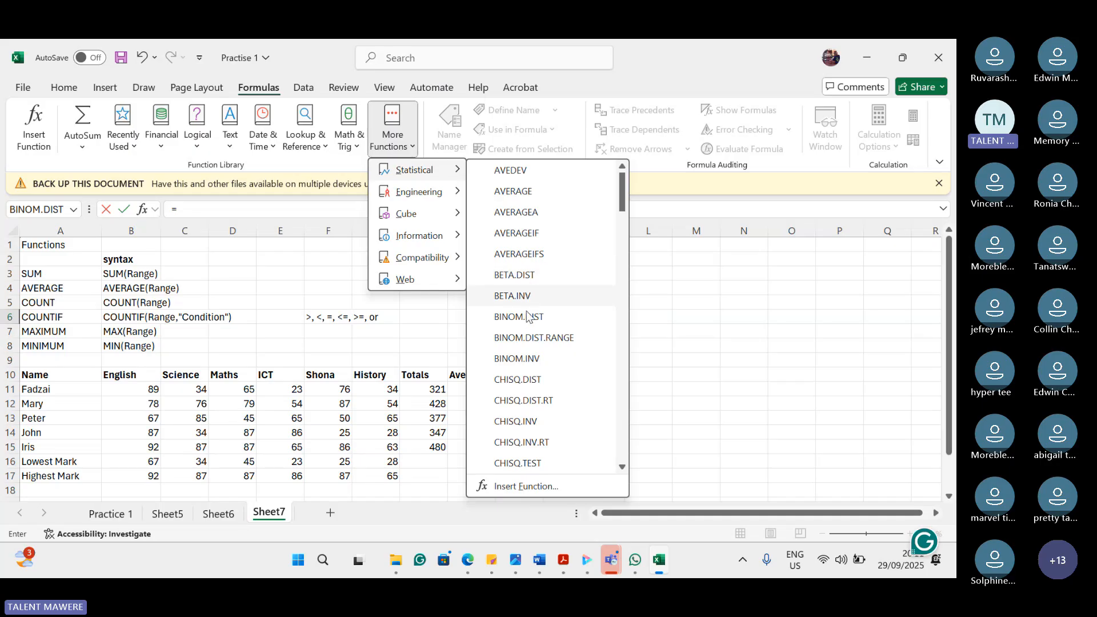
pyautogui.click(528, 317)
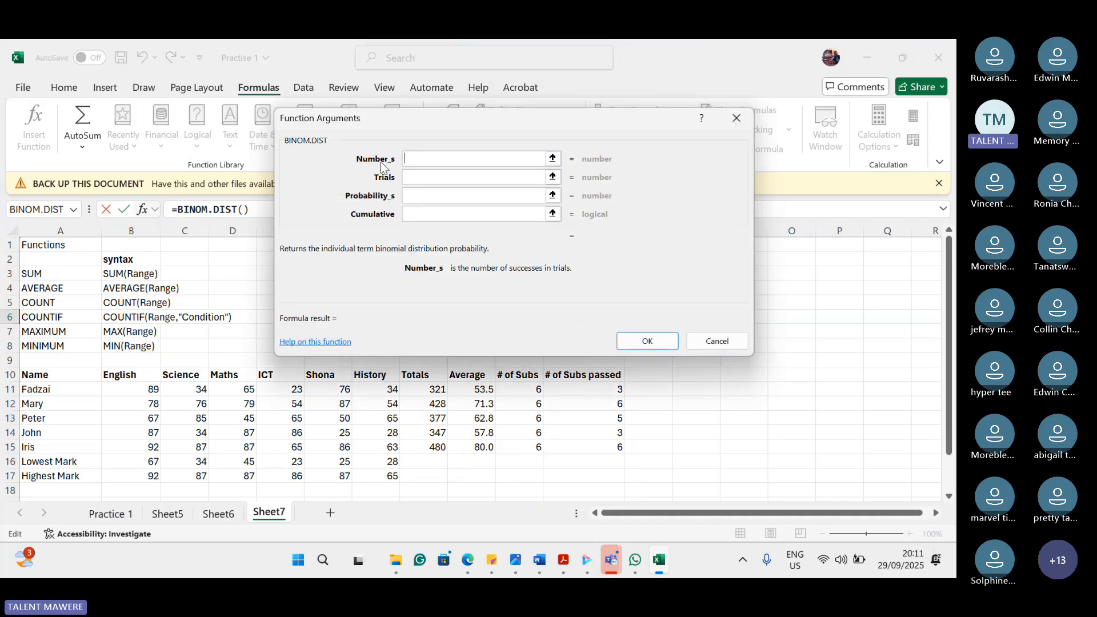
pyautogui.click(429, 179)
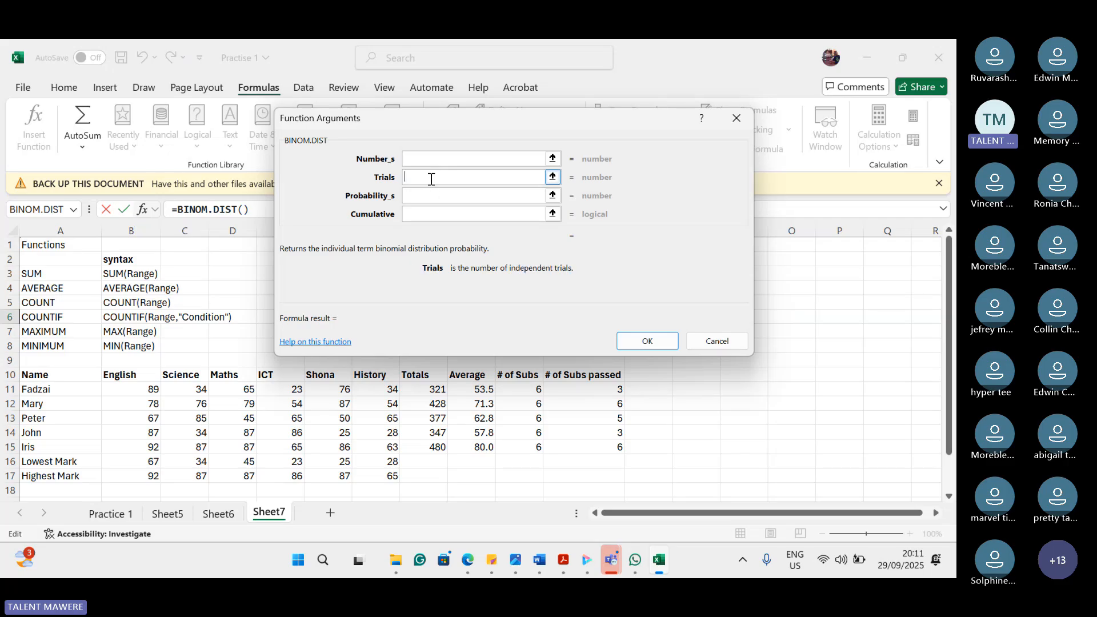
pyautogui.click(461, 217)
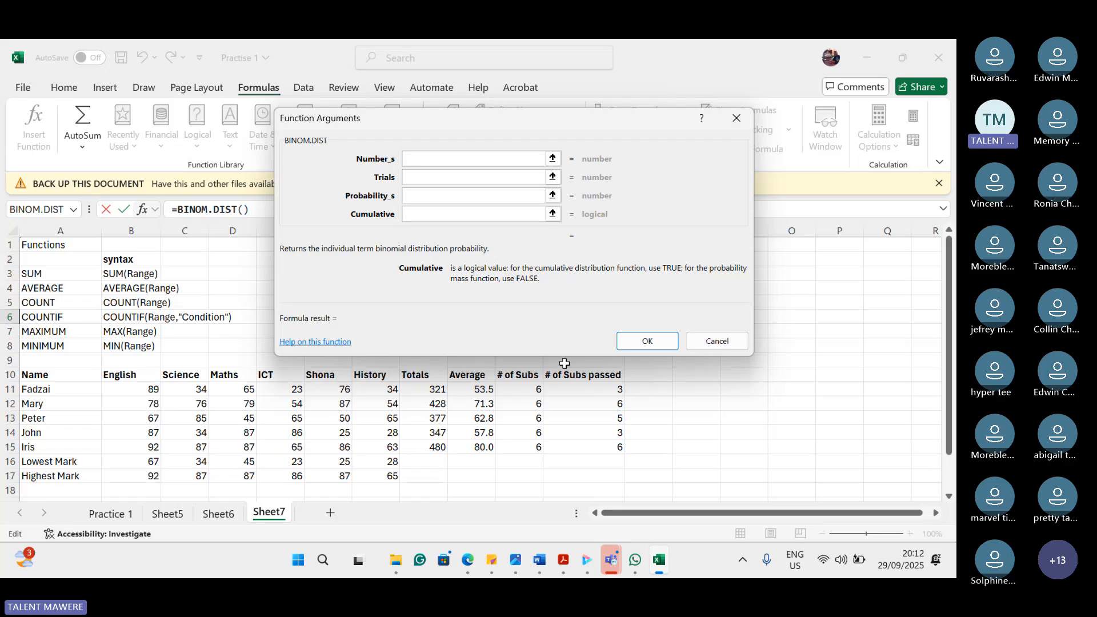
pyautogui.click(719, 342)
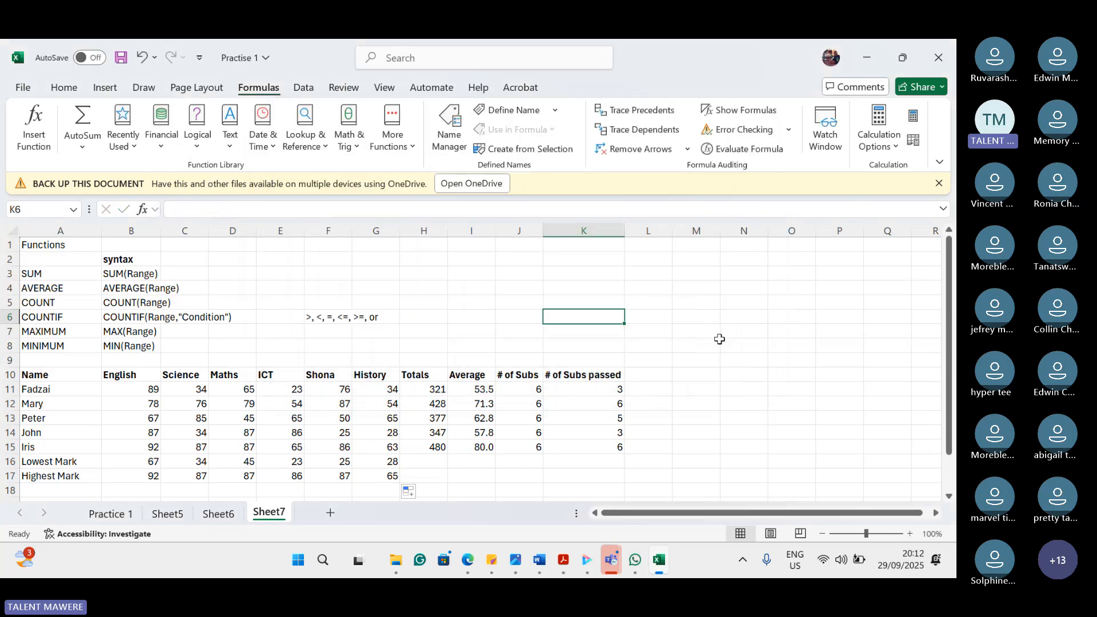
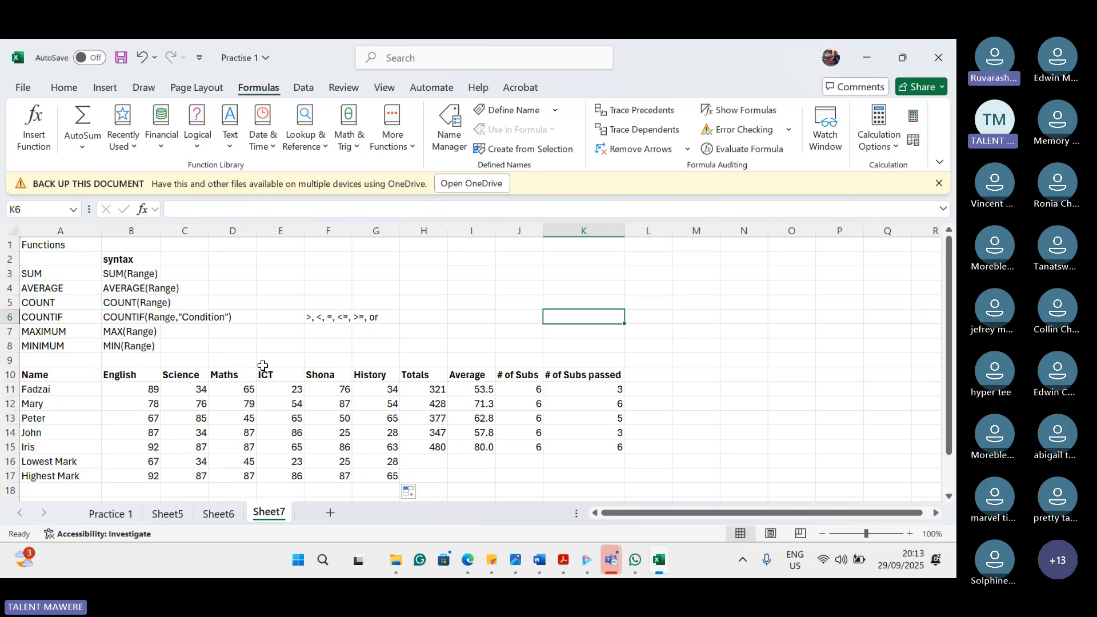
# Step: Review the student marks table and examine the lowest English mark formula in B16
pyautogui.scroll(-1, 262, 365)
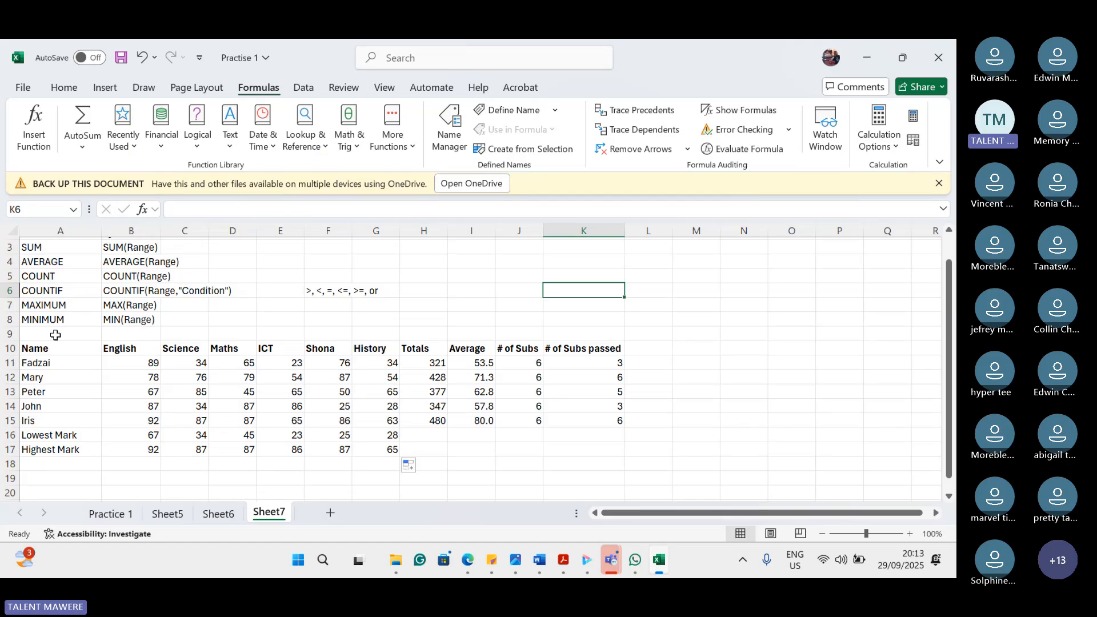
pyautogui.click(128, 432)
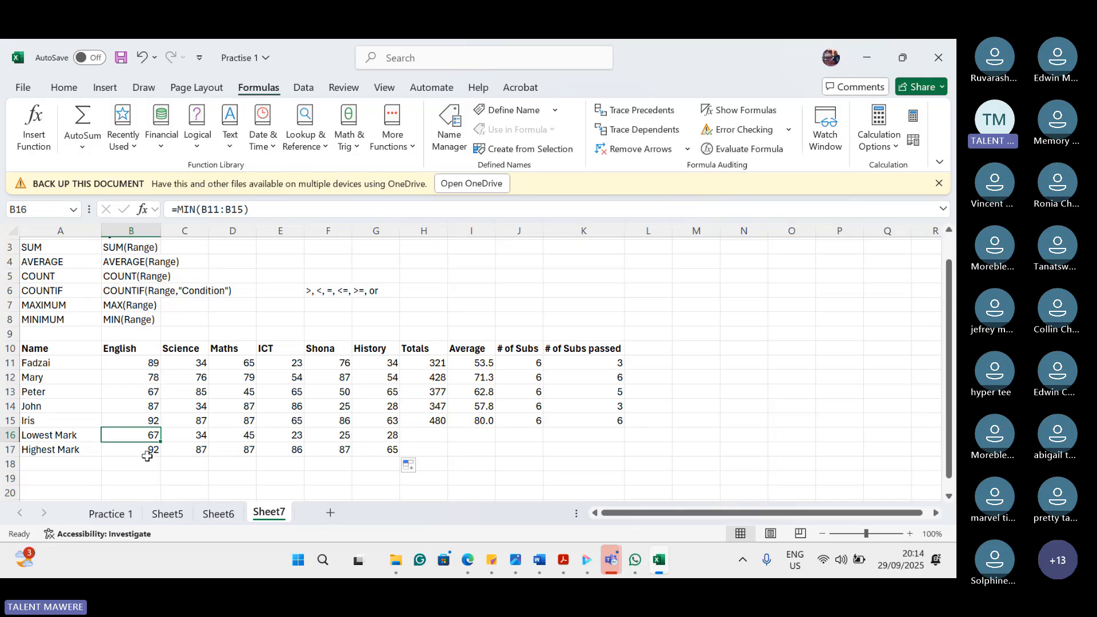
pyautogui.scroll(-1, 509, 468)
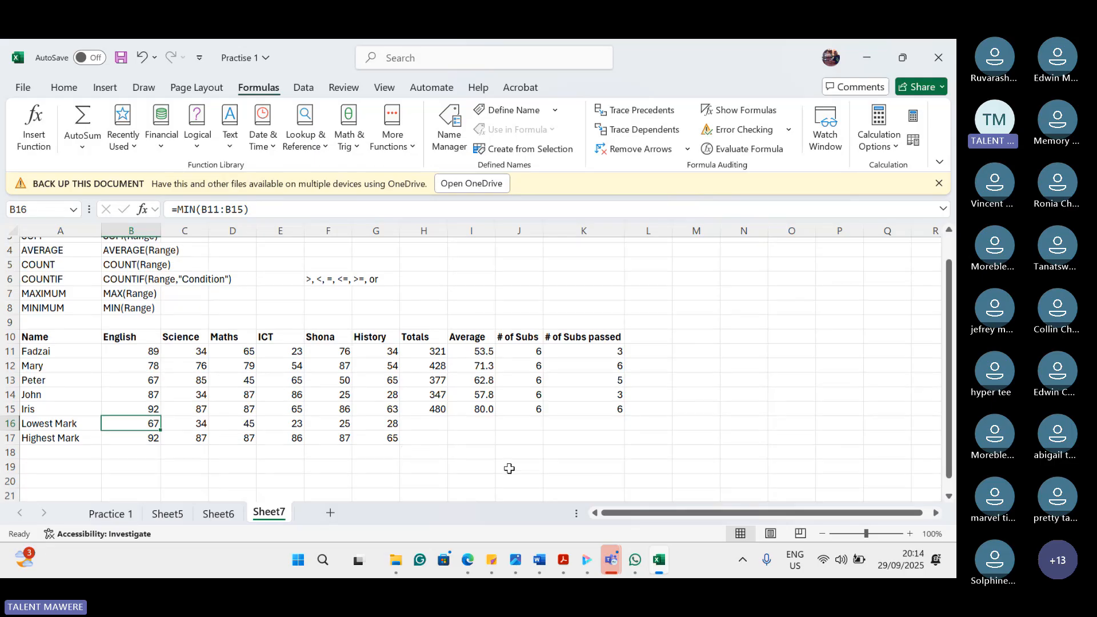
pyautogui.scroll(-3, 509, 469)
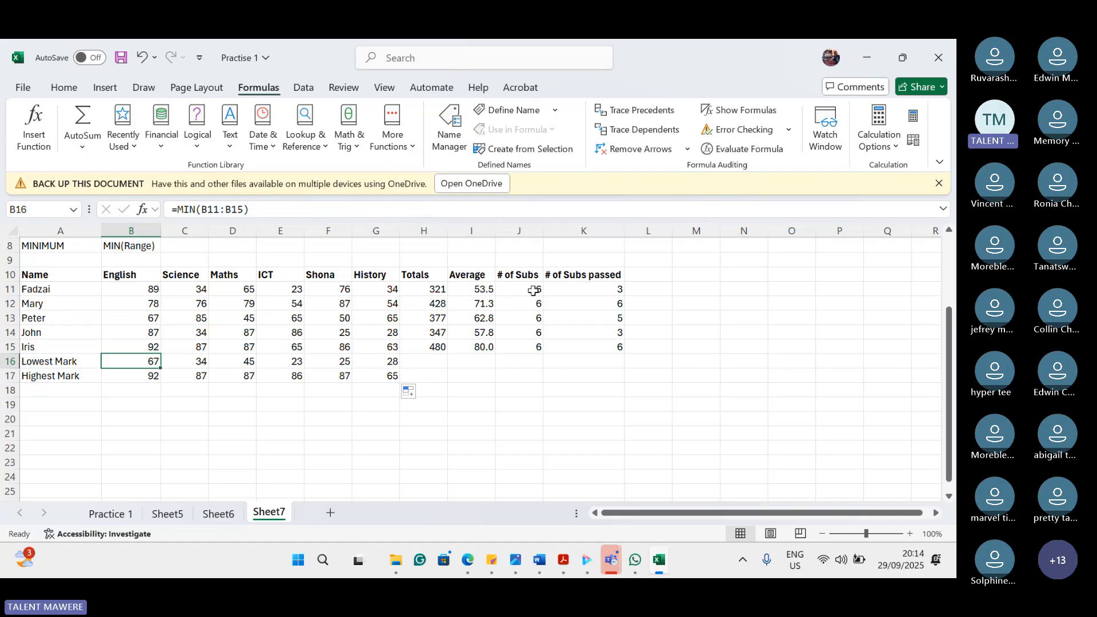
# Step: Select the student marks table A10:K15 and review the available conditional formatting, table style and insert options
pyautogui.click(606, 344)
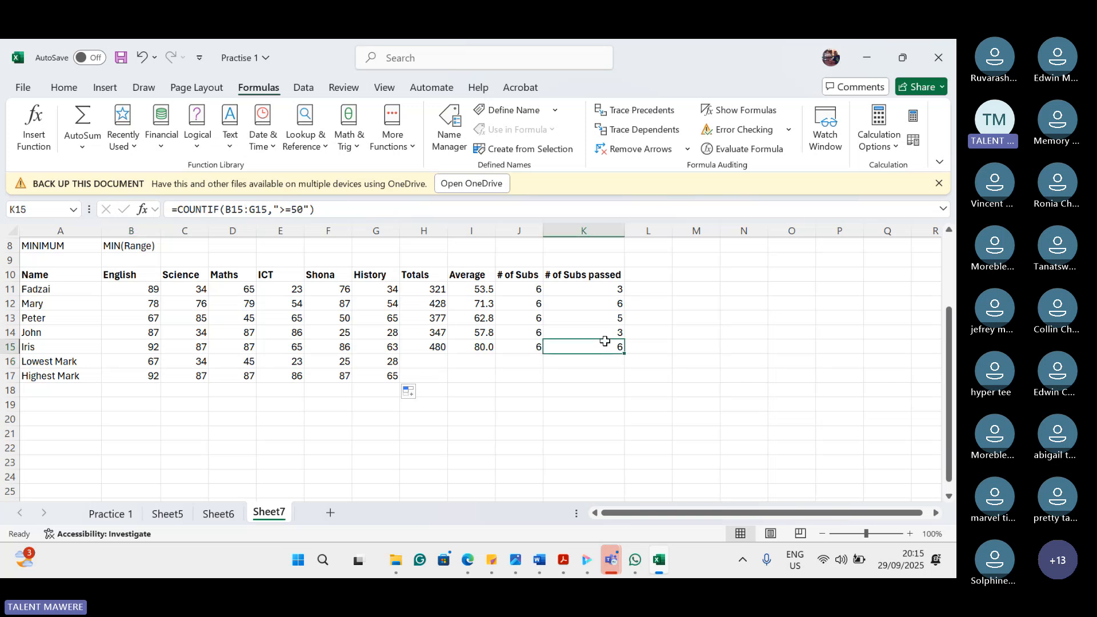
pyautogui.moveTo(606, 345); pyautogui.dragTo(40, 276)
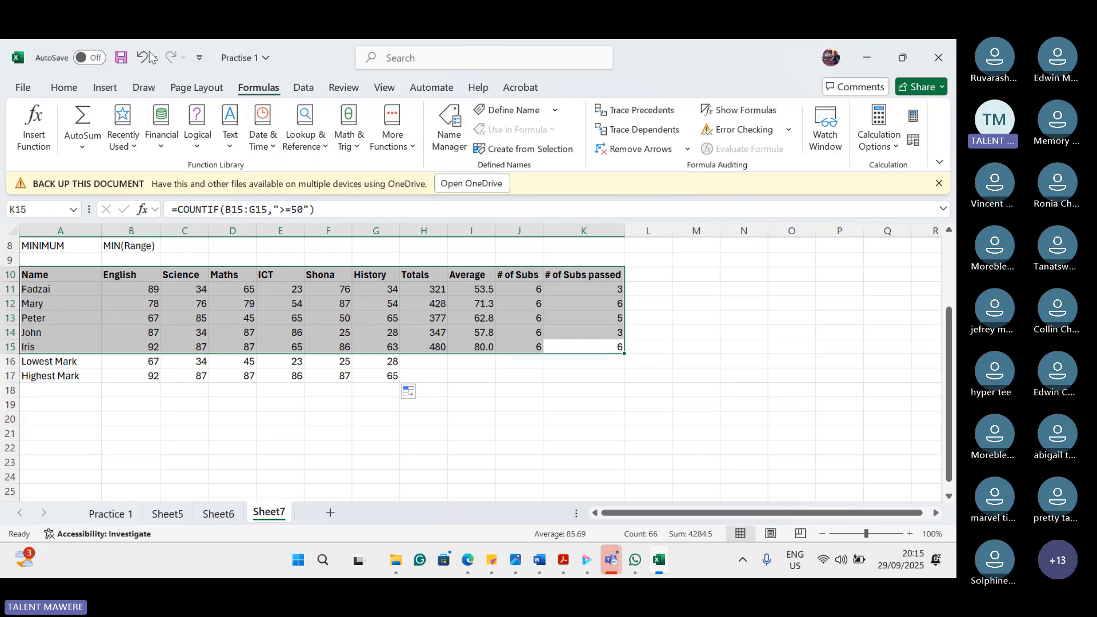
pyautogui.click(63, 89)
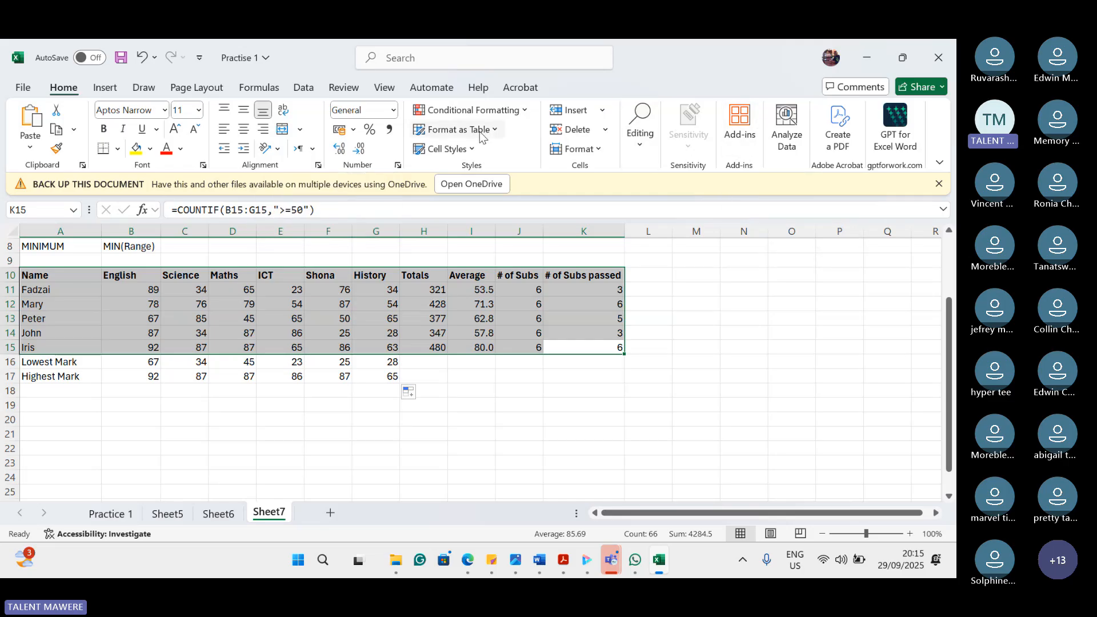
pyautogui.click(523, 111)
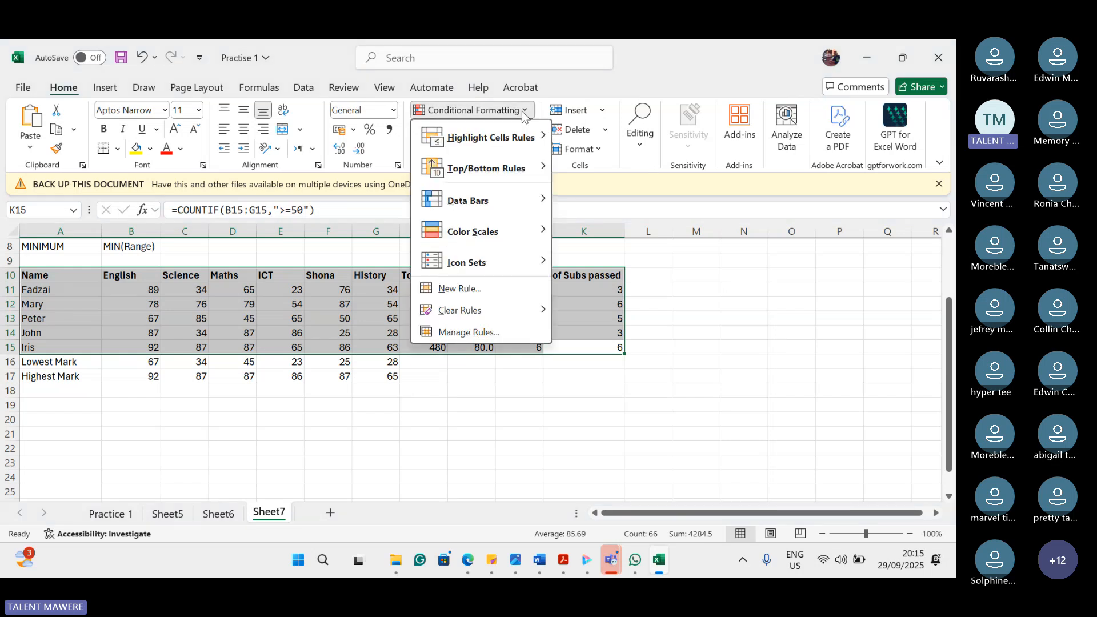
pyautogui.click(522, 111)
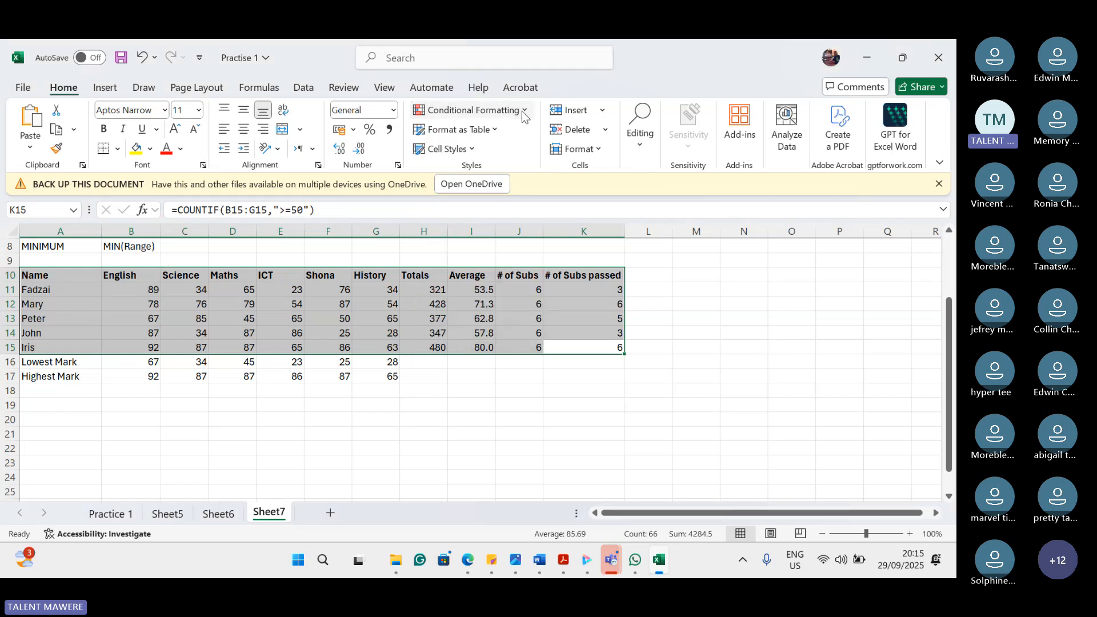
pyautogui.click(495, 130)
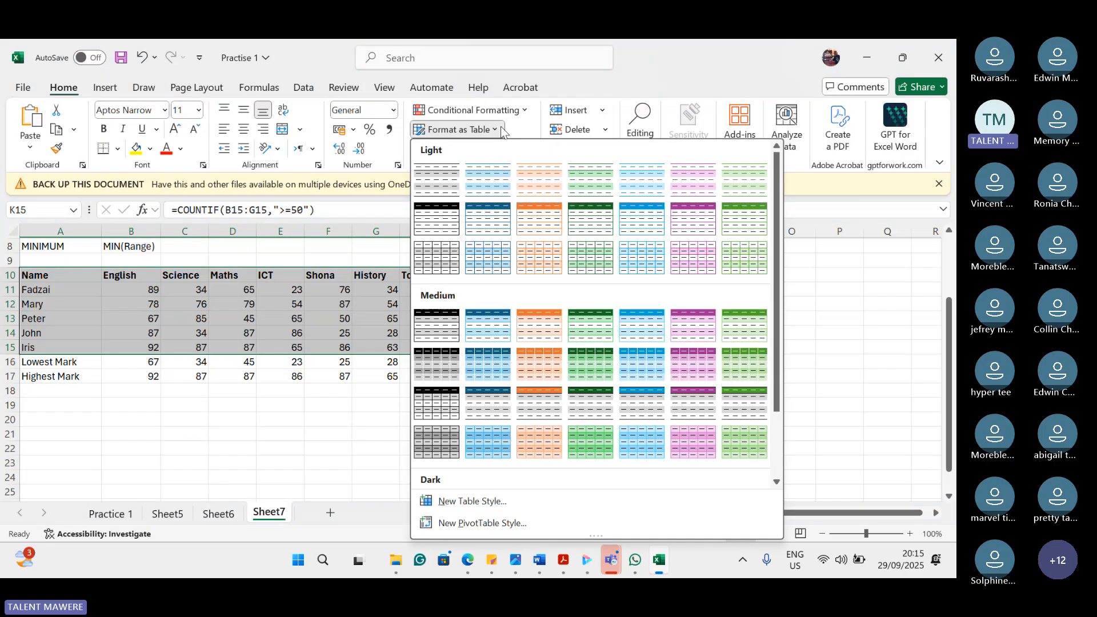
pyautogui.click(495, 129)
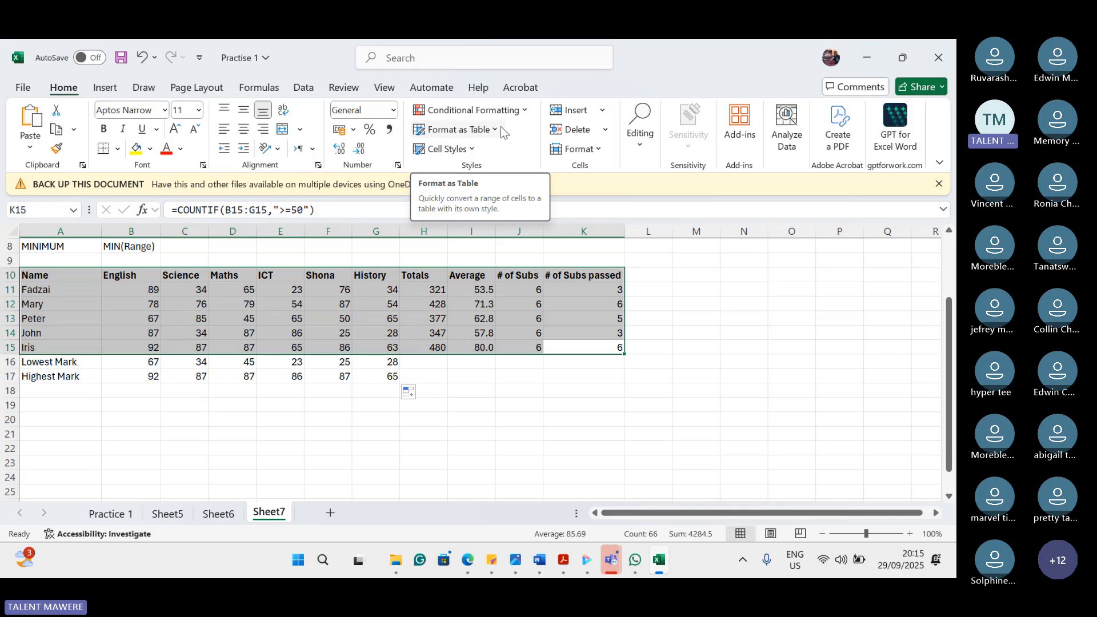
pyautogui.click(106, 87)
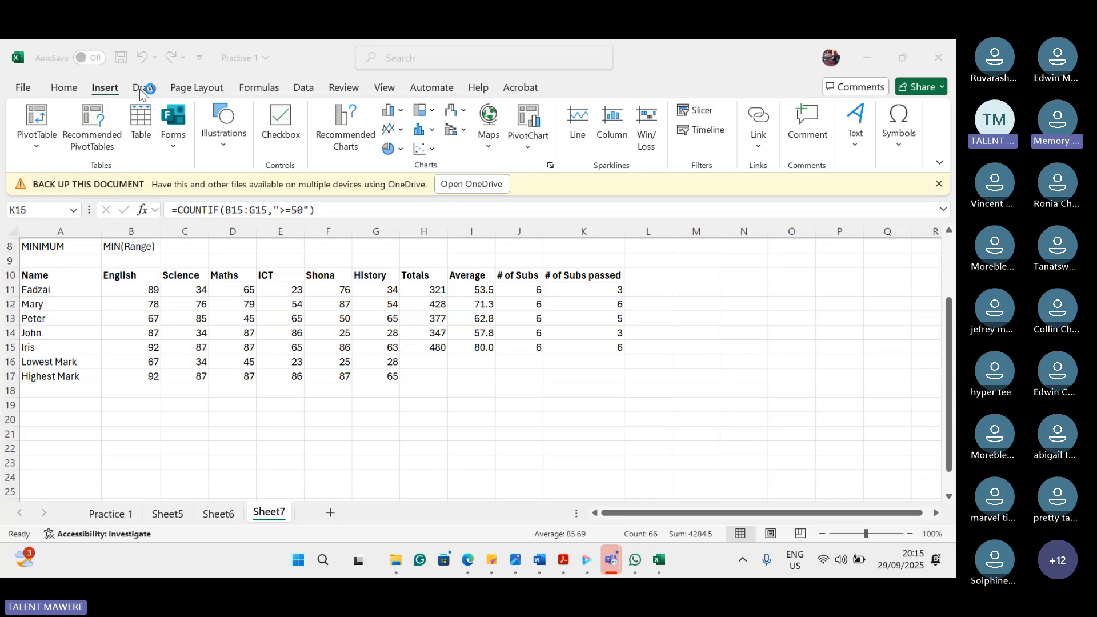
pyautogui.click(74, 93)
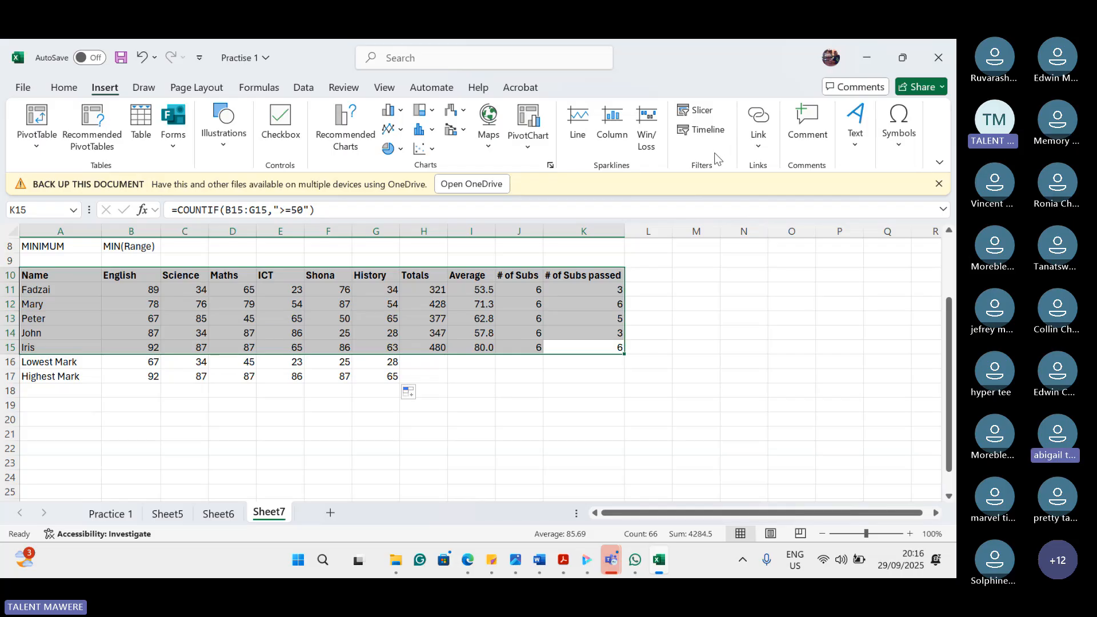
pyautogui.click(61, 95)
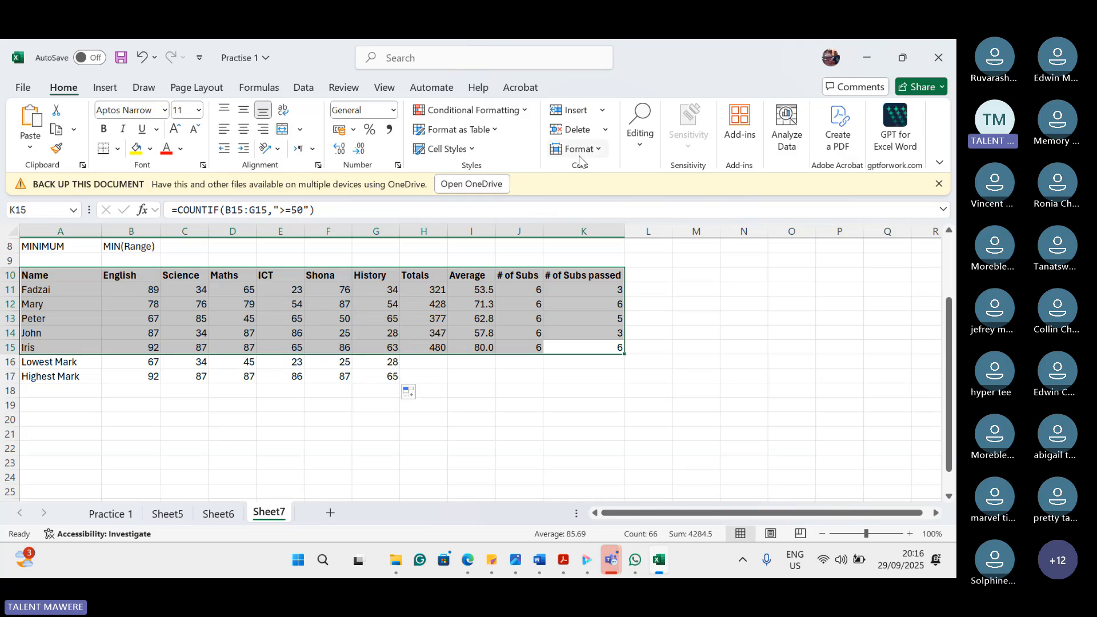
# Step: Examine the cell format, editing, and sort and filter options available for the selected marks table
pyautogui.click(596, 150)
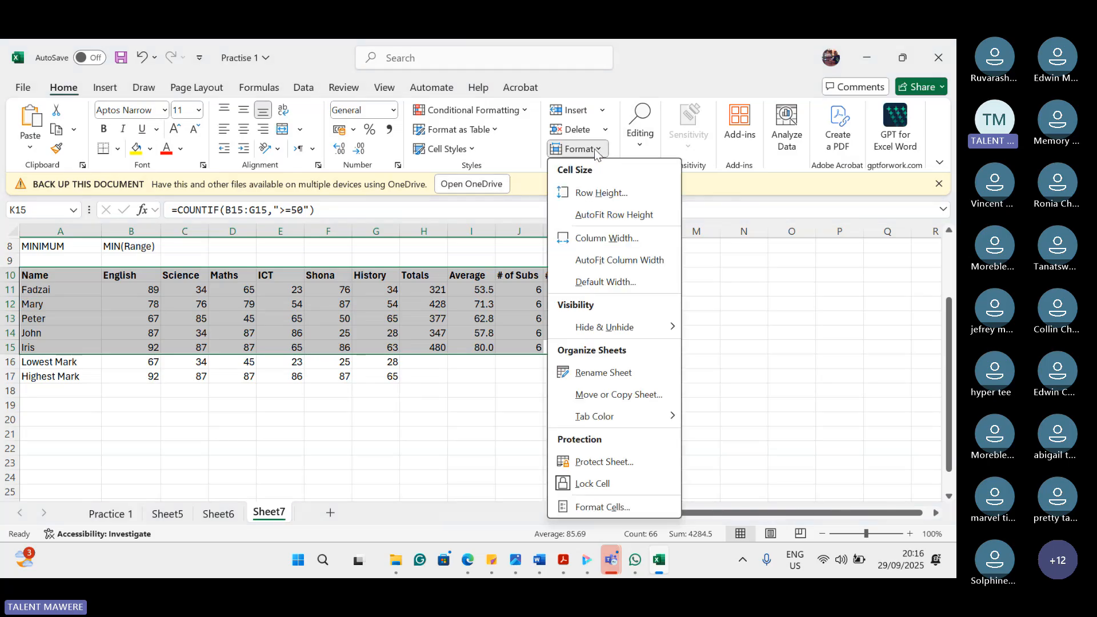
pyautogui.click(595, 150)
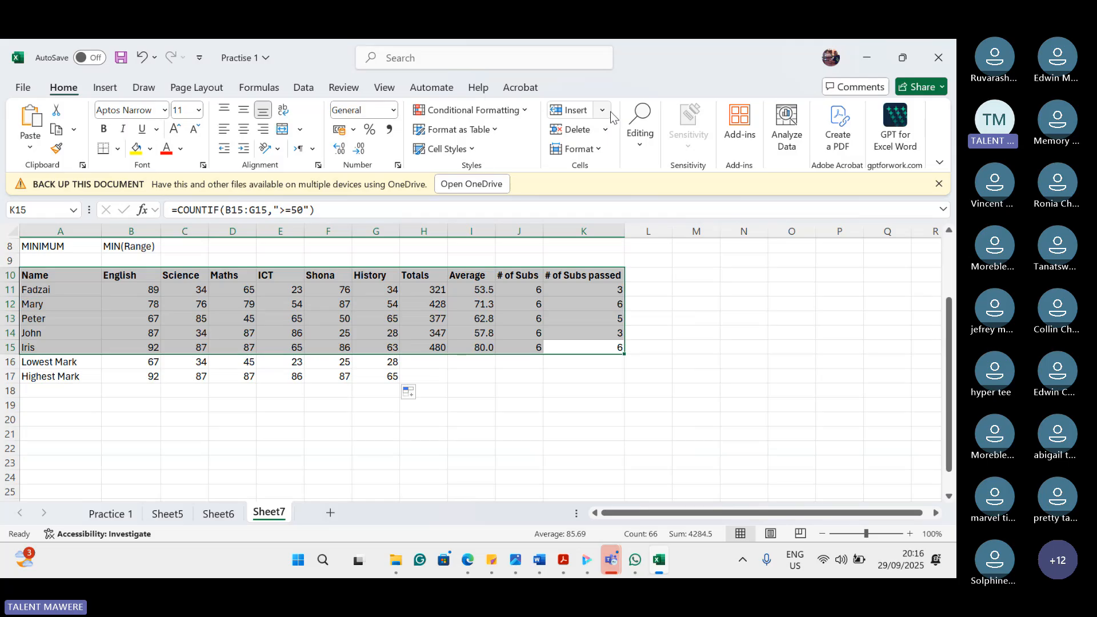
pyautogui.click(639, 150)
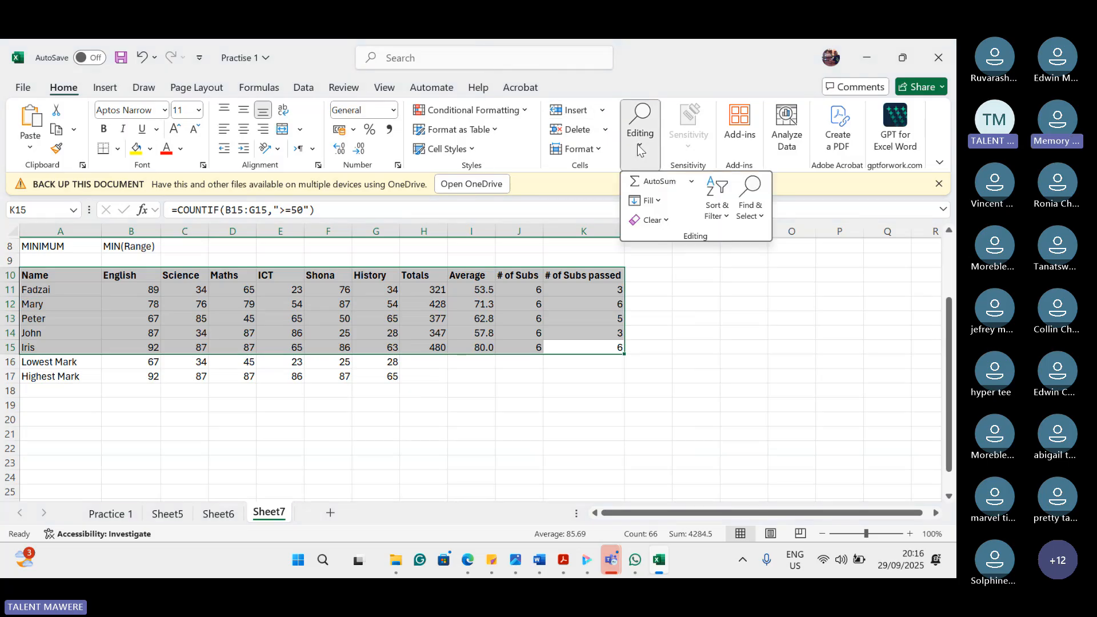
pyautogui.click(638, 149)
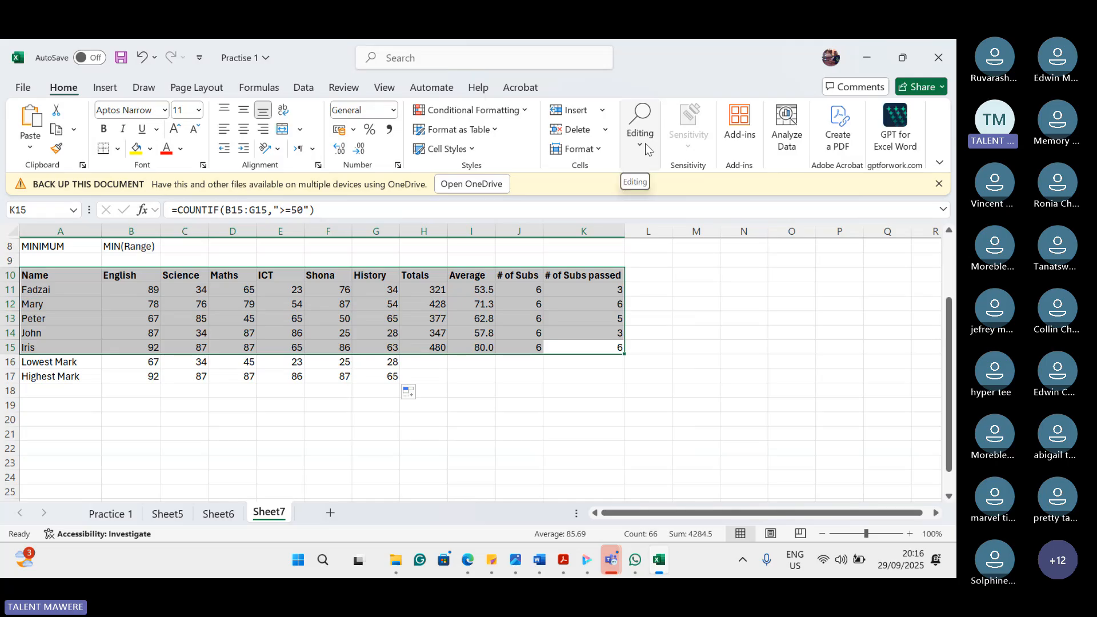
pyautogui.click(643, 148)
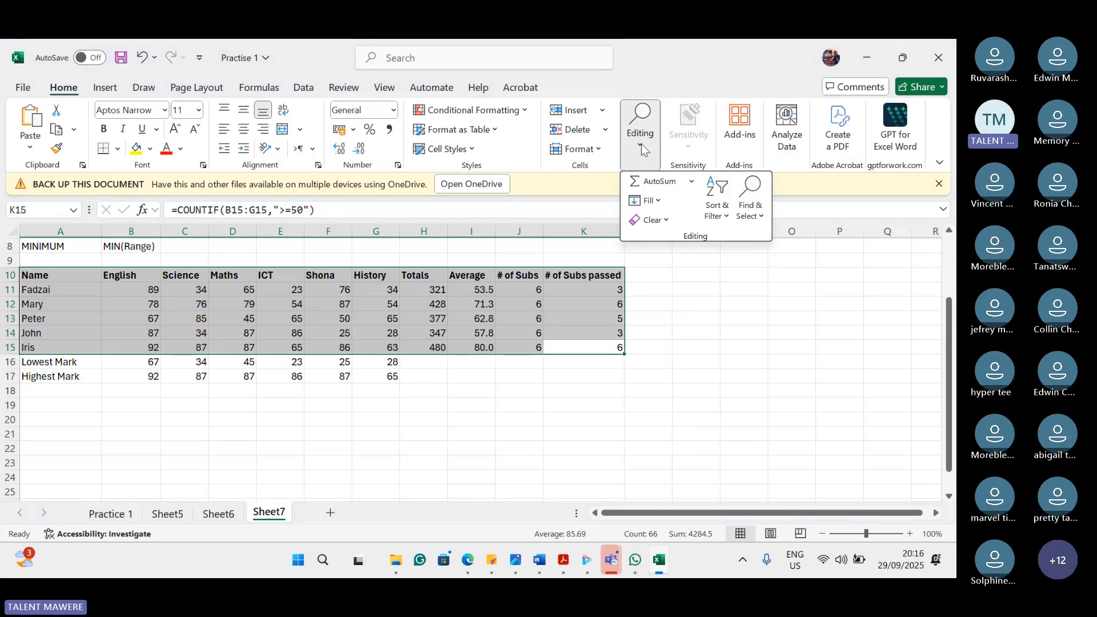
pyautogui.click(715, 210)
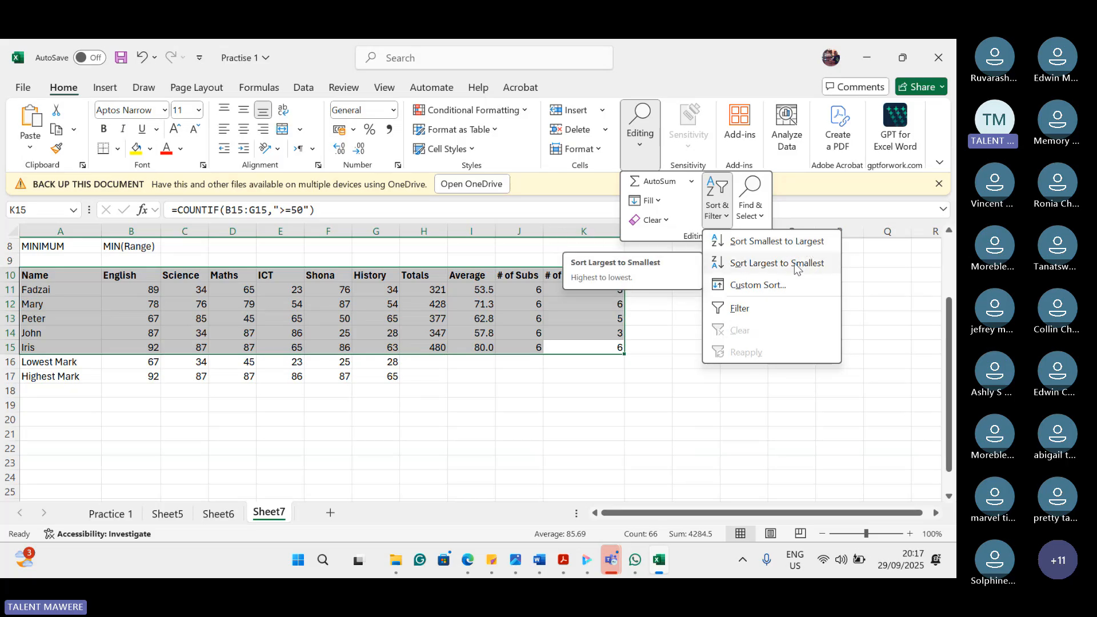
pyautogui.click(782, 285)
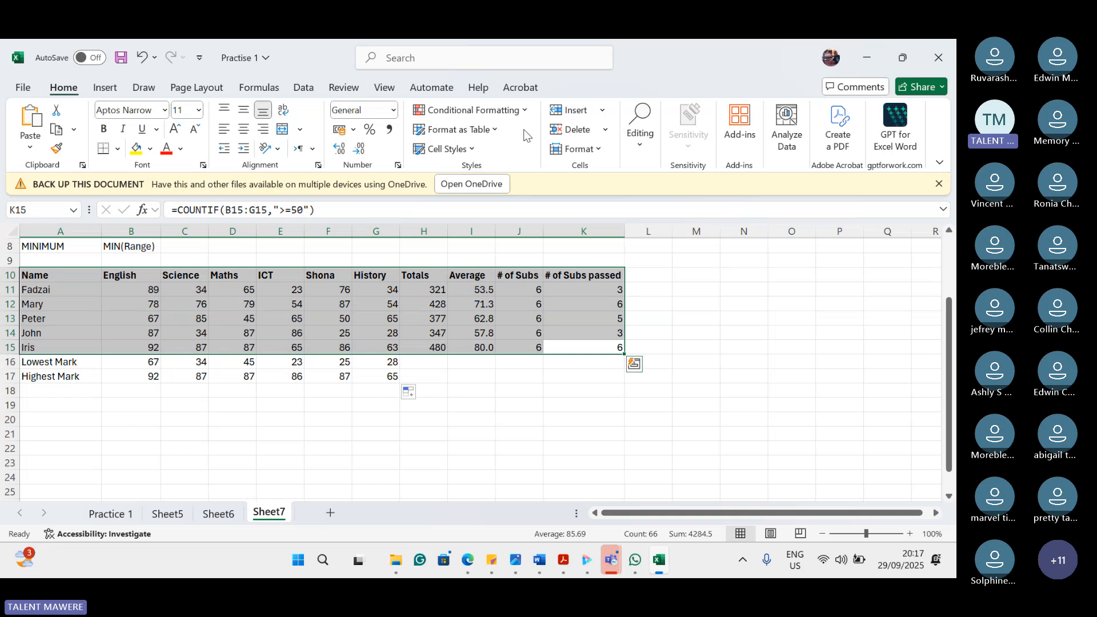
# Step: Custom sort the student marks table by # of Subs, on cell values from smallest to largest
pyautogui.click(634, 146)
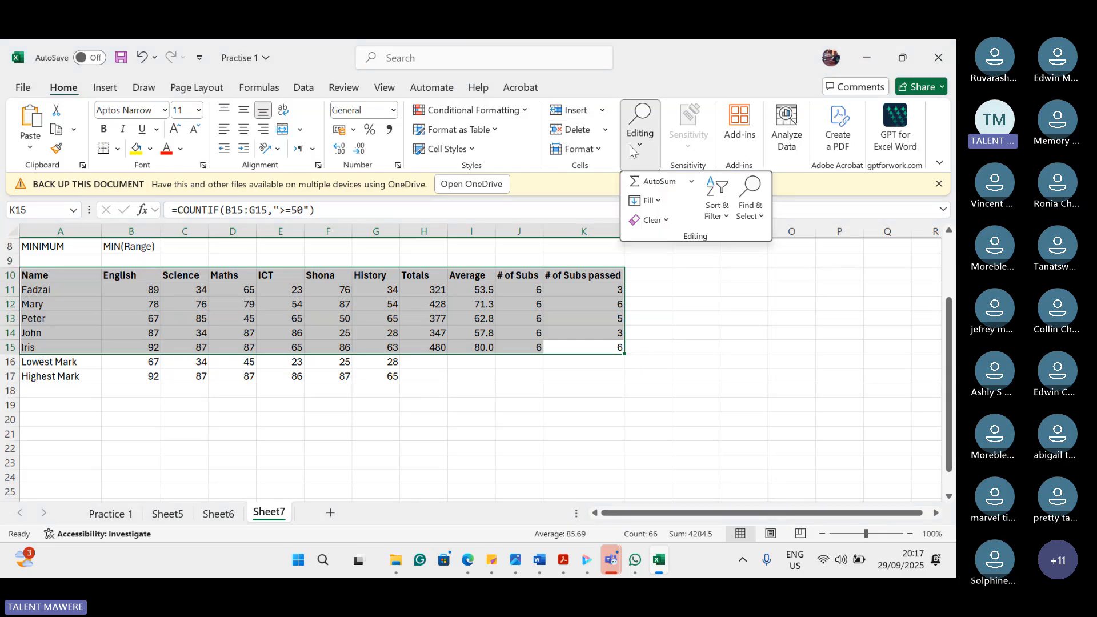
pyautogui.click(724, 223)
pyautogui.click(739, 283)
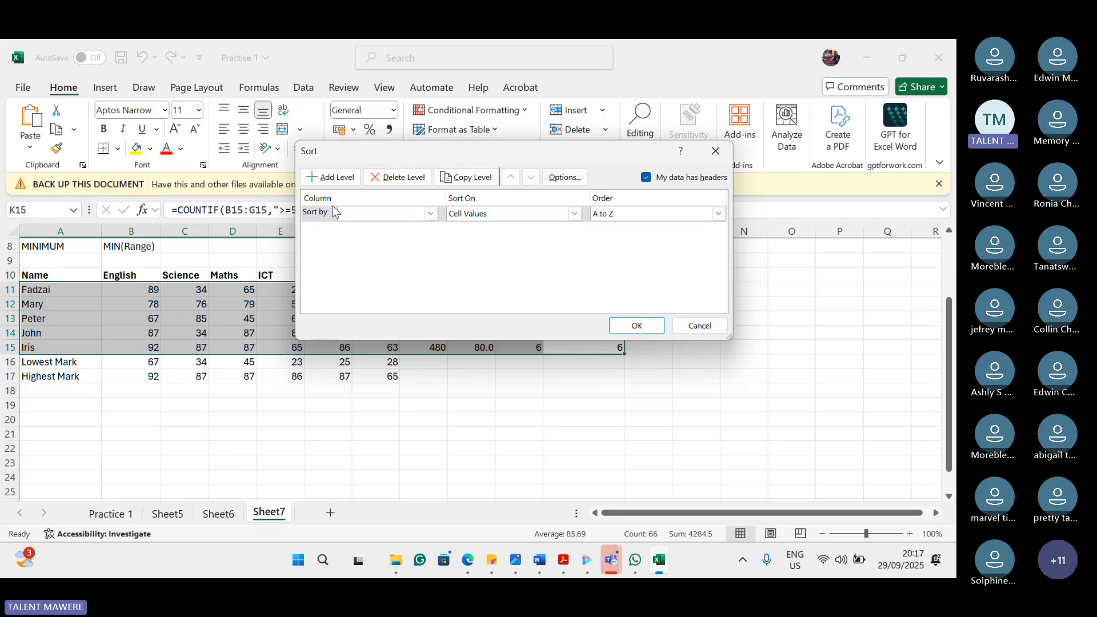
pyautogui.click(432, 214)
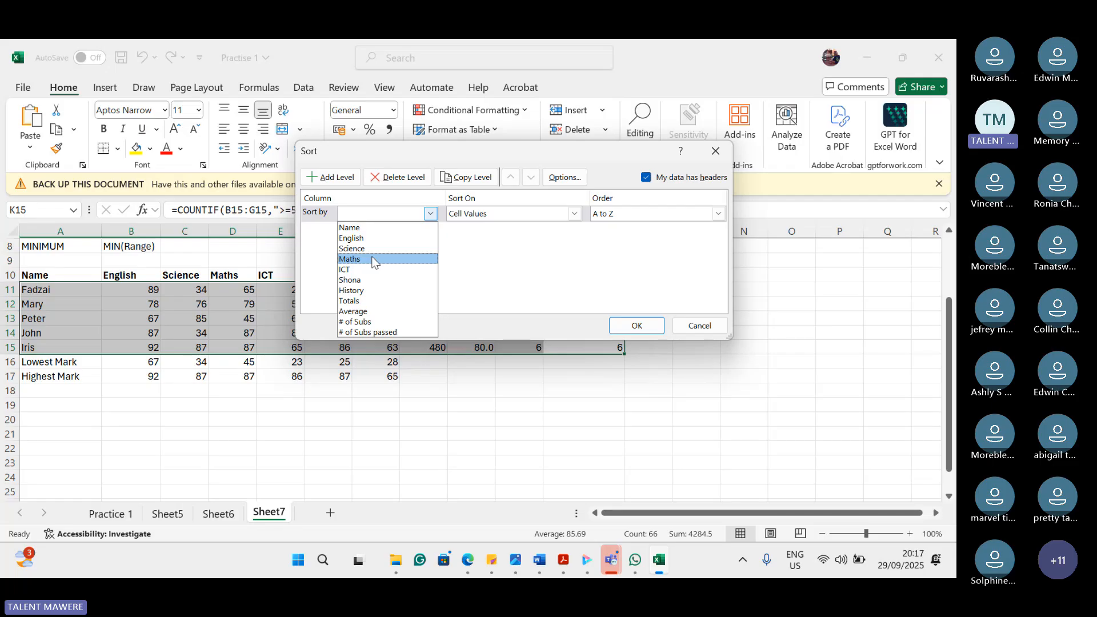
pyautogui.click(377, 323)
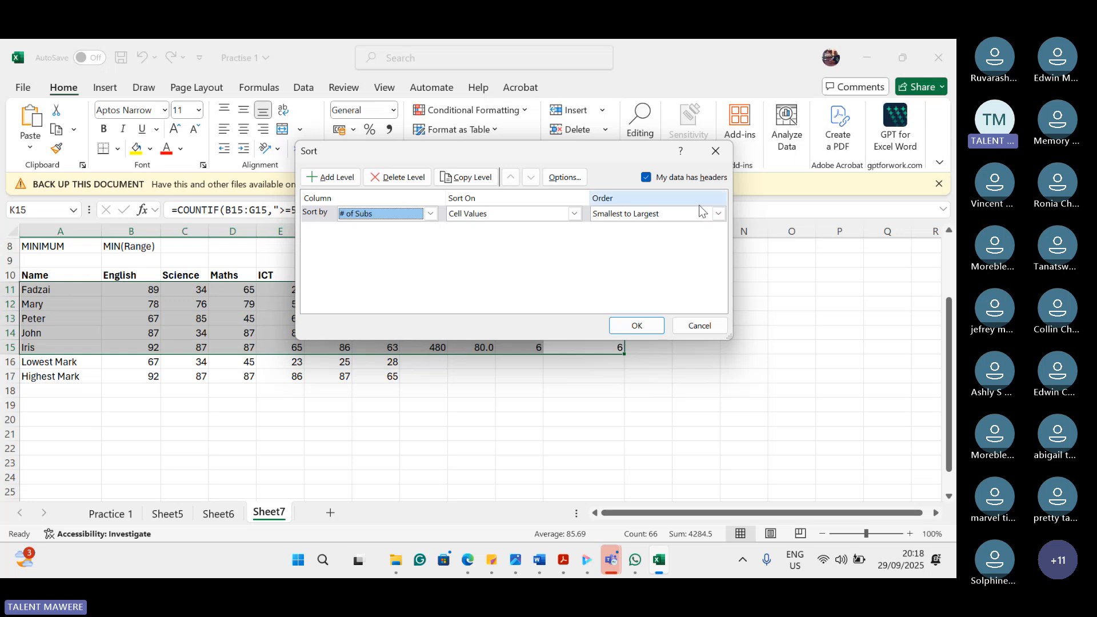
pyautogui.click(638, 326)
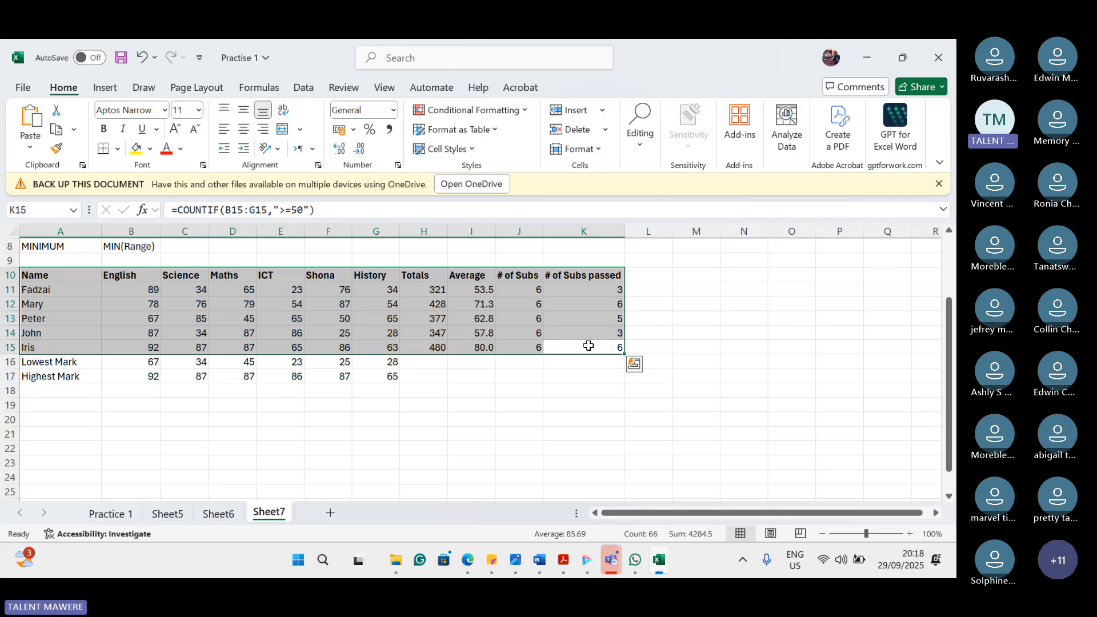
# Step: Reselect the marks table A10:K15 and custom sort it by # of Subs passed, smallest to largest
pyautogui.click(594, 404)
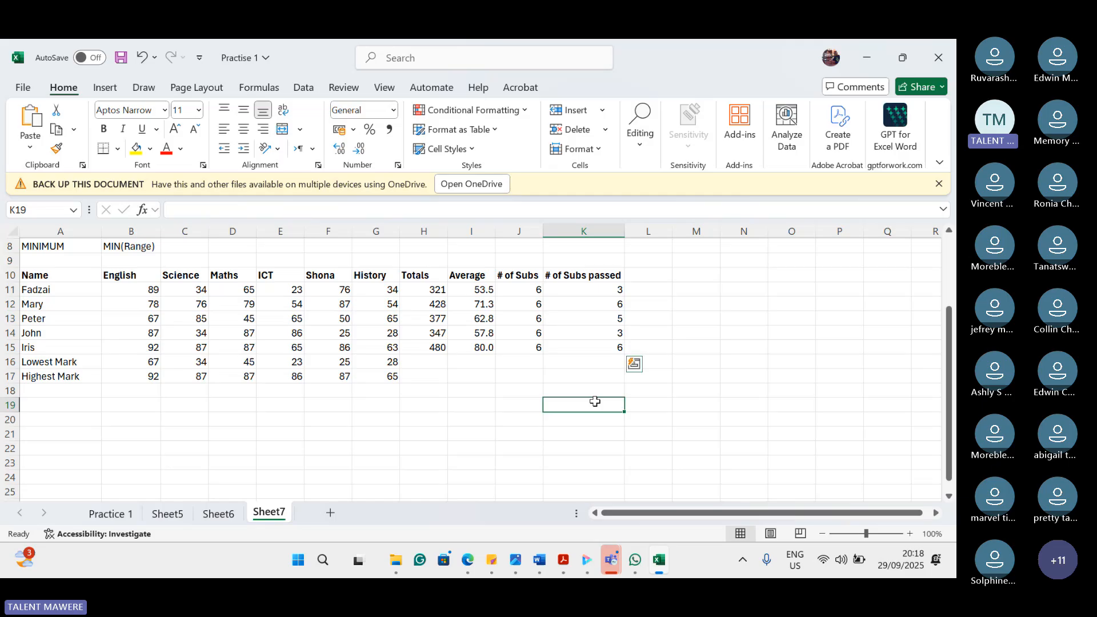
pyautogui.click(620, 349)
pyautogui.moveTo(619, 349); pyautogui.dragTo(71, 272)
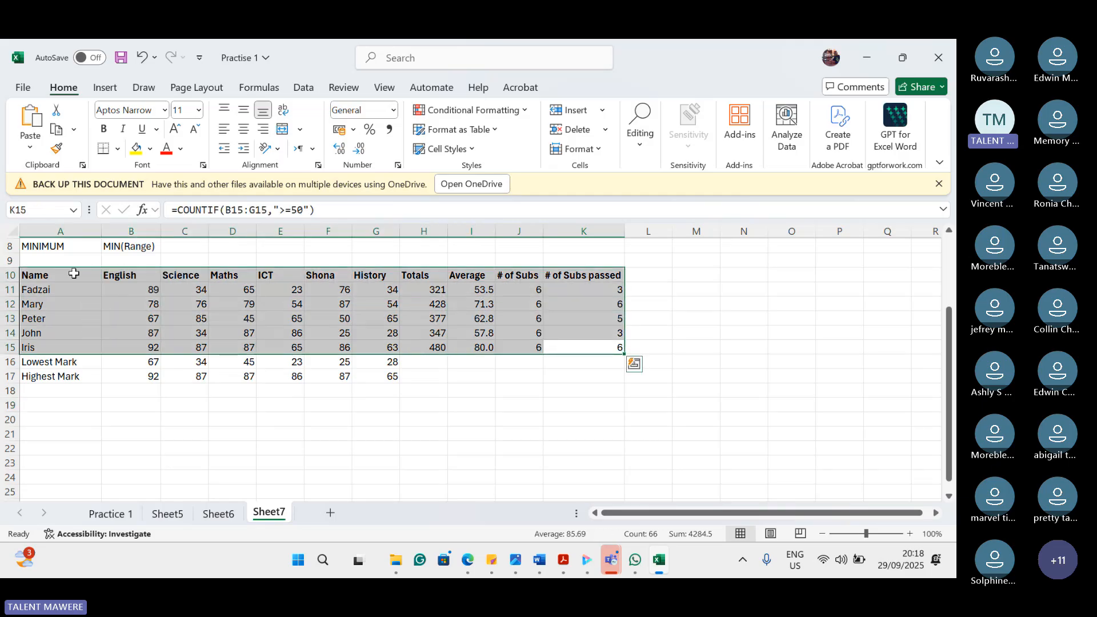
pyautogui.click(641, 146)
pyautogui.click(718, 211)
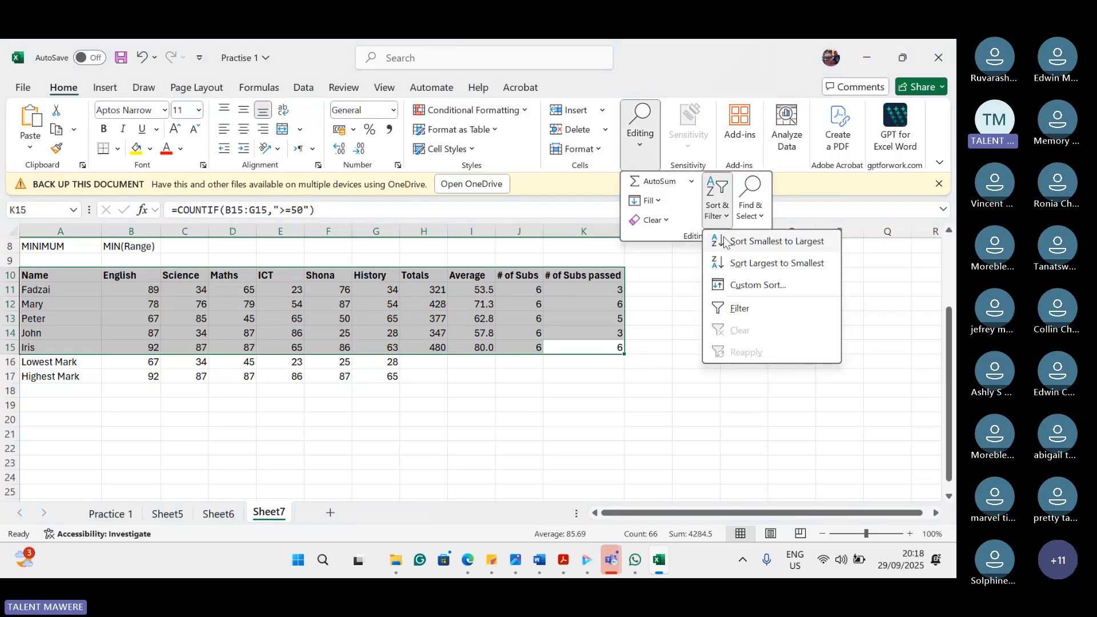
pyautogui.click(746, 284)
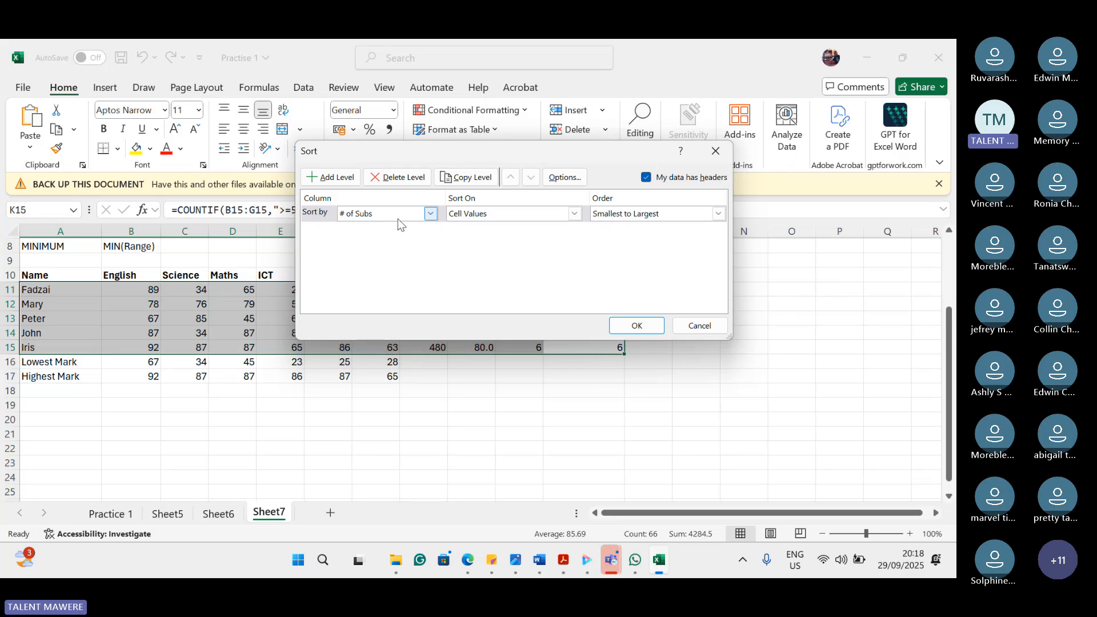
pyautogui.click(433, 214)
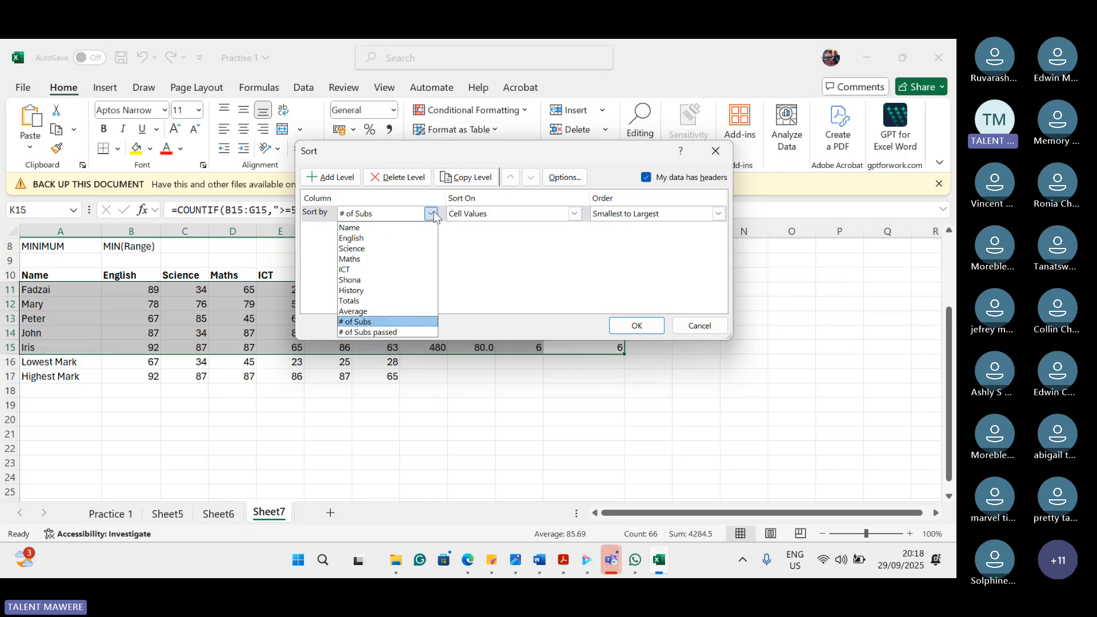
pyautogui.click(375, 332)
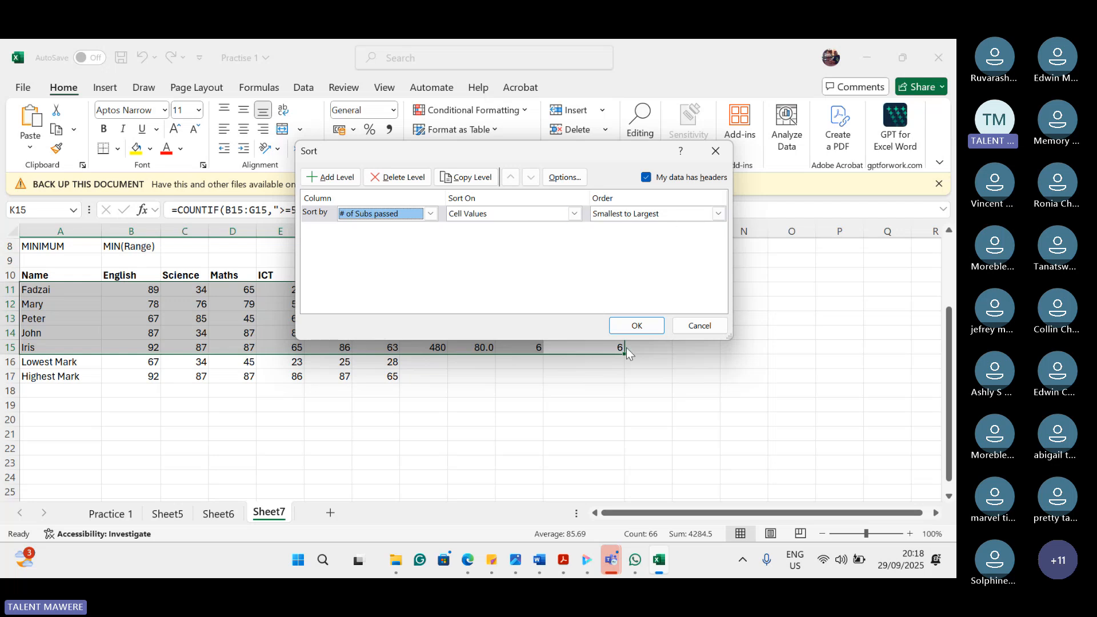
pyautogui.click(647, 328)
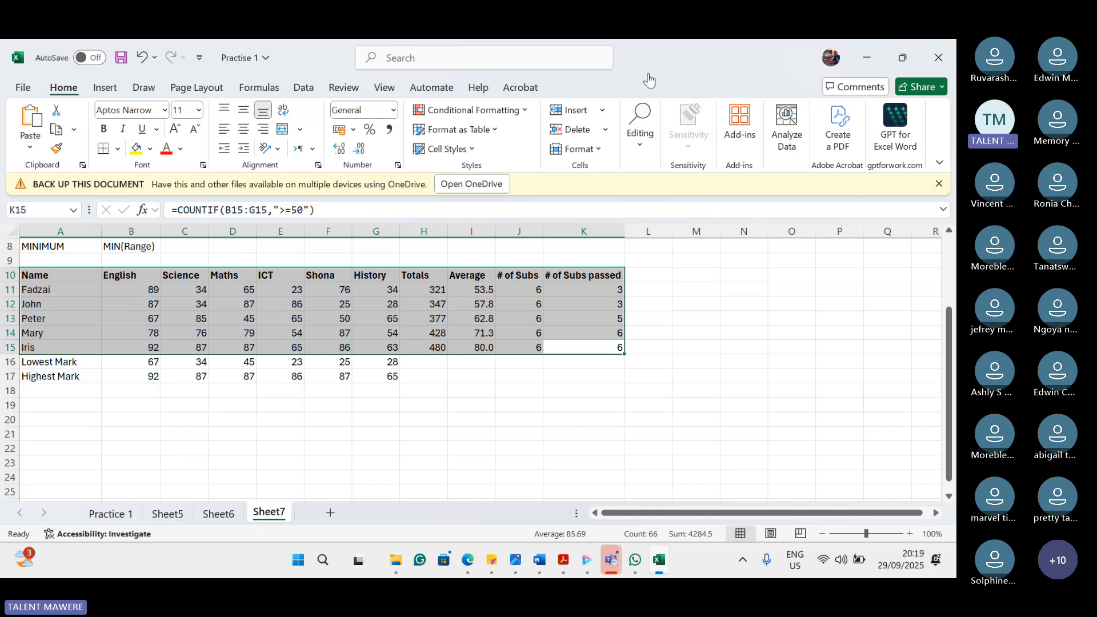
# Step: Custom sort the student marks table by English, on cell values from smallest to largest
pyautogui.click(636, 145)
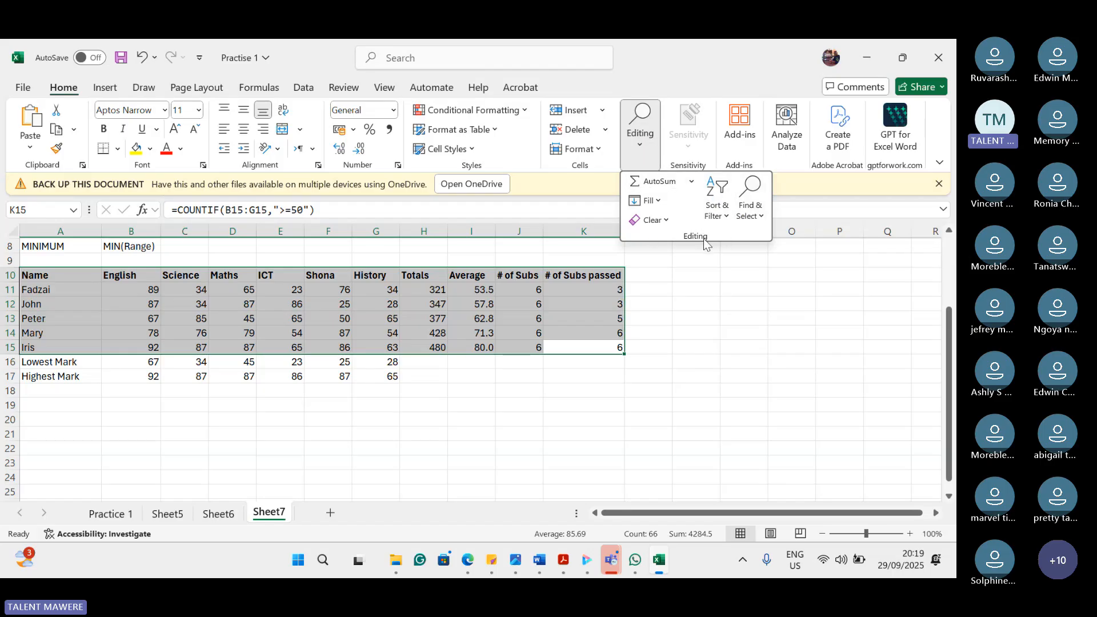
pyautogui.click(716, 206)
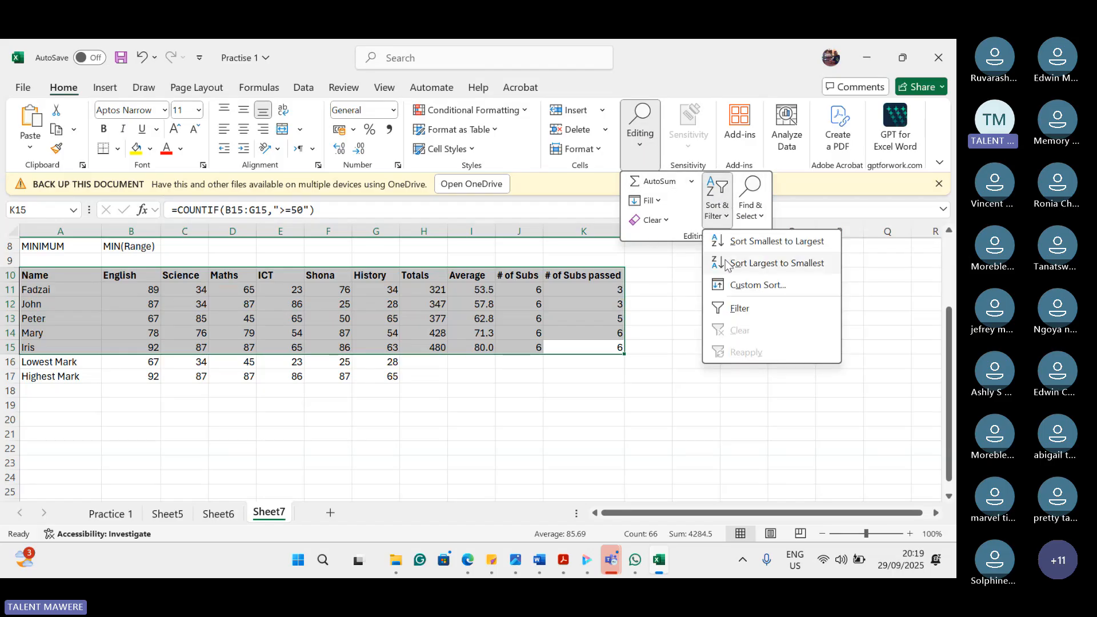
pyautogui.click(731, 286)
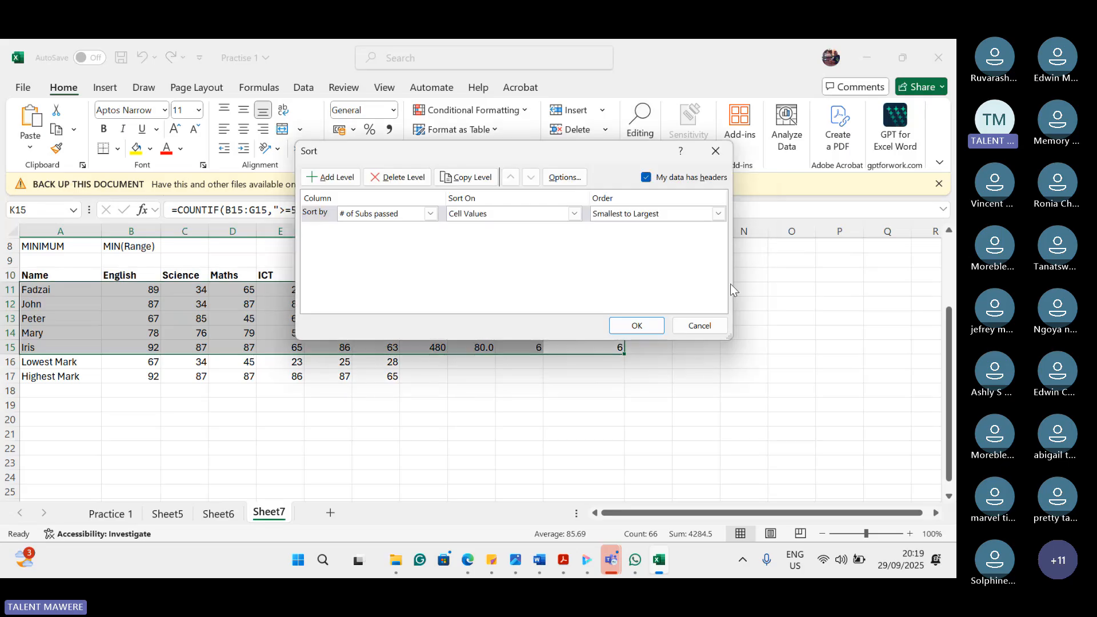
pyautogui.click(431, 214)
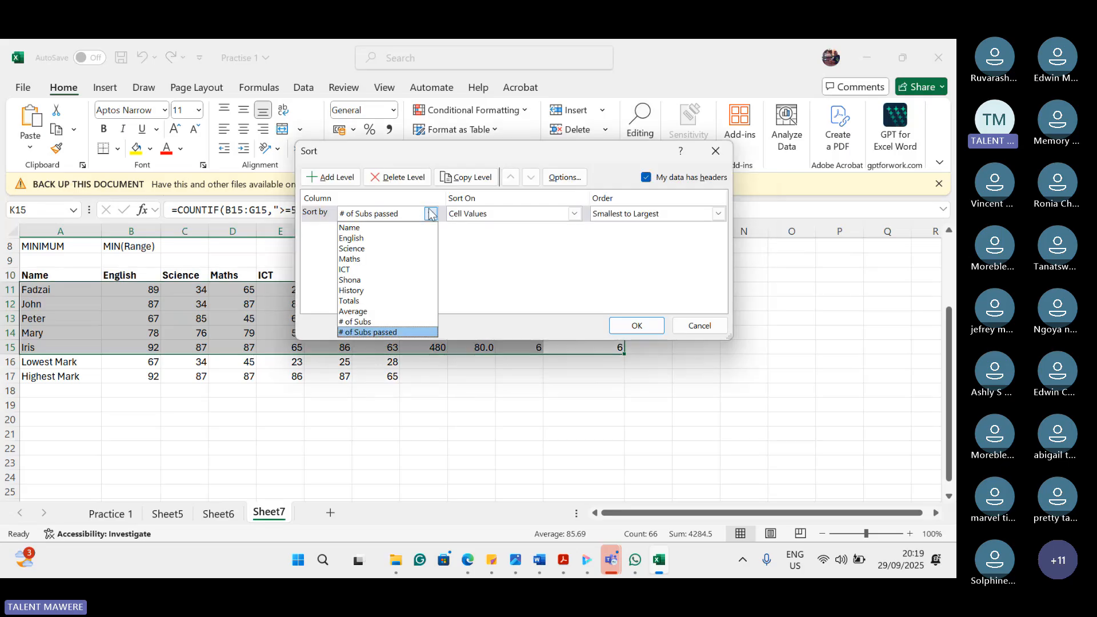
pyautogui.click(374, 239)
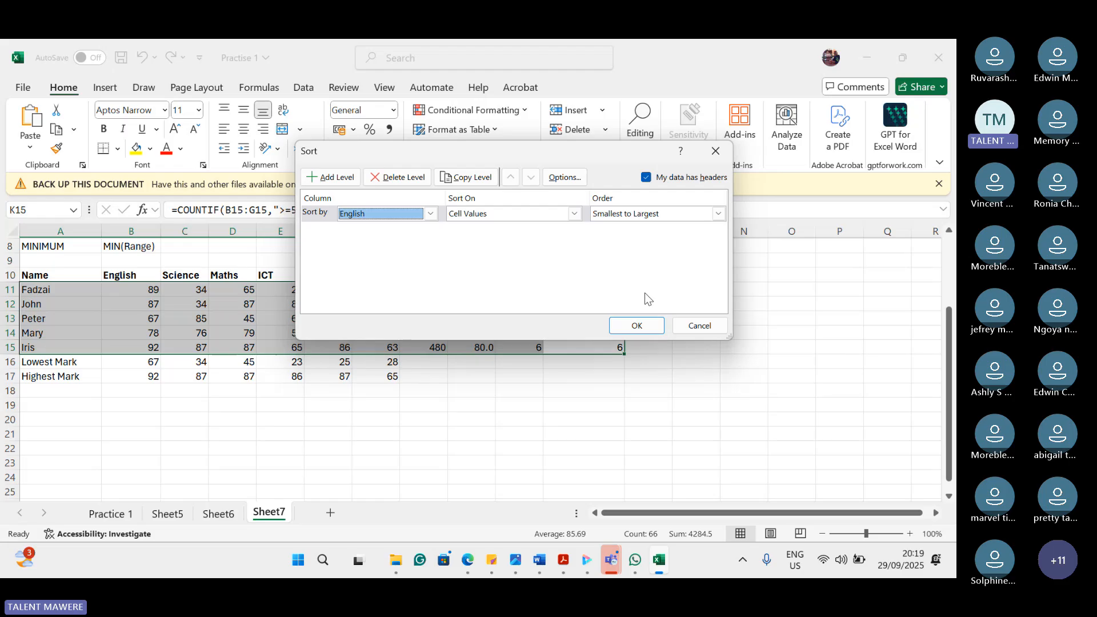
pyautogui.click(637, 325)
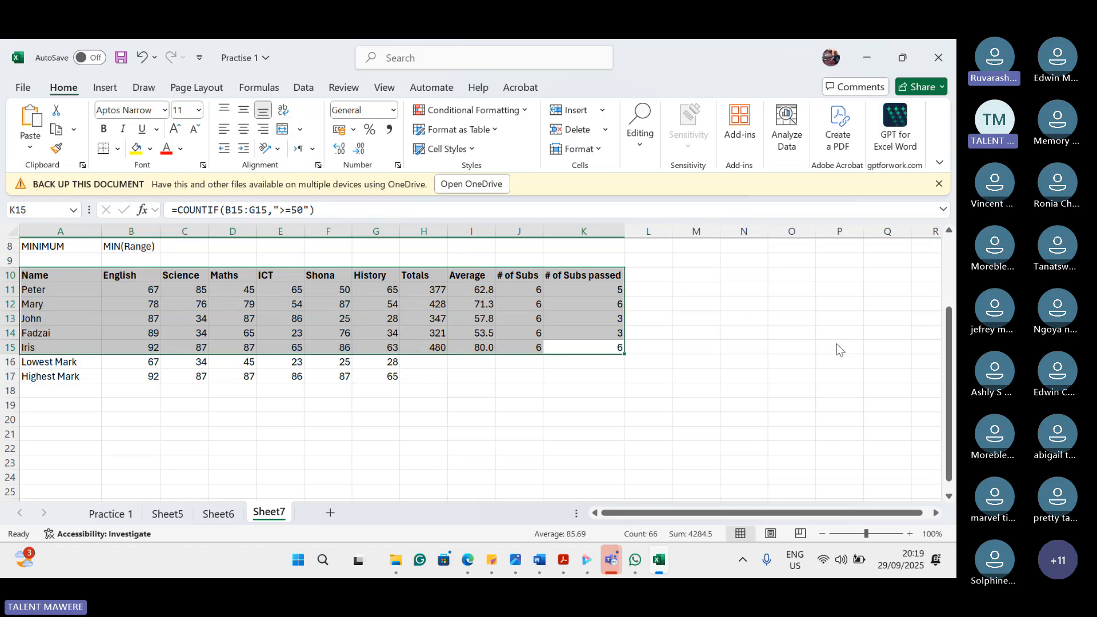
# Step: Examine which columns the custom sort offers for the marks table, leaving the sort unapplied
pyautogui.click(640, 130)
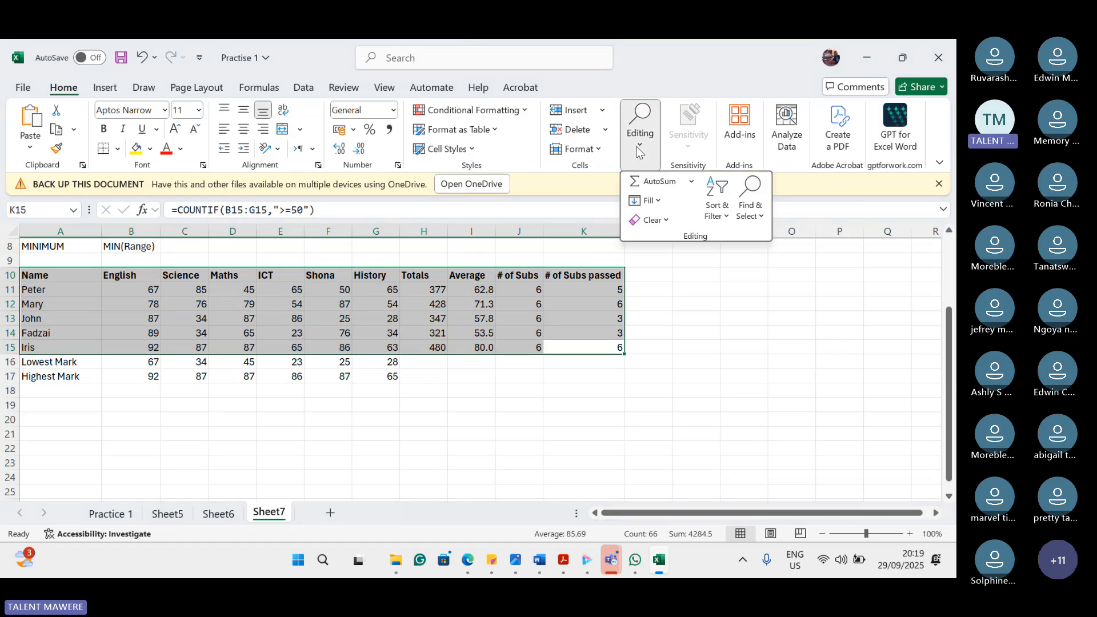
pyautogui.click(721, 215)
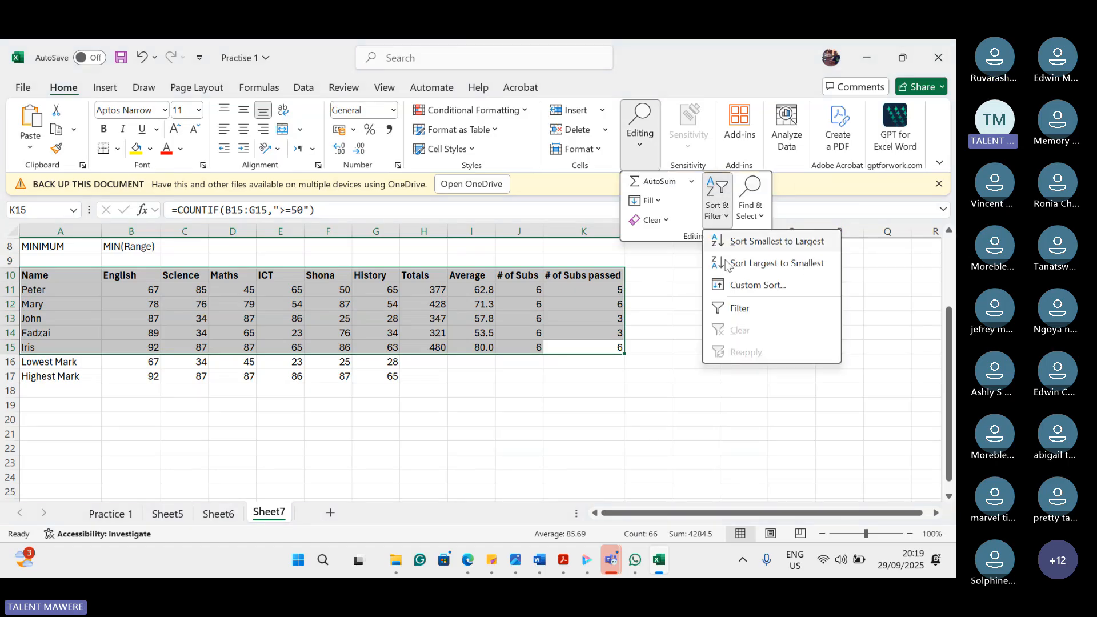
pyautogui.click(758, 285)
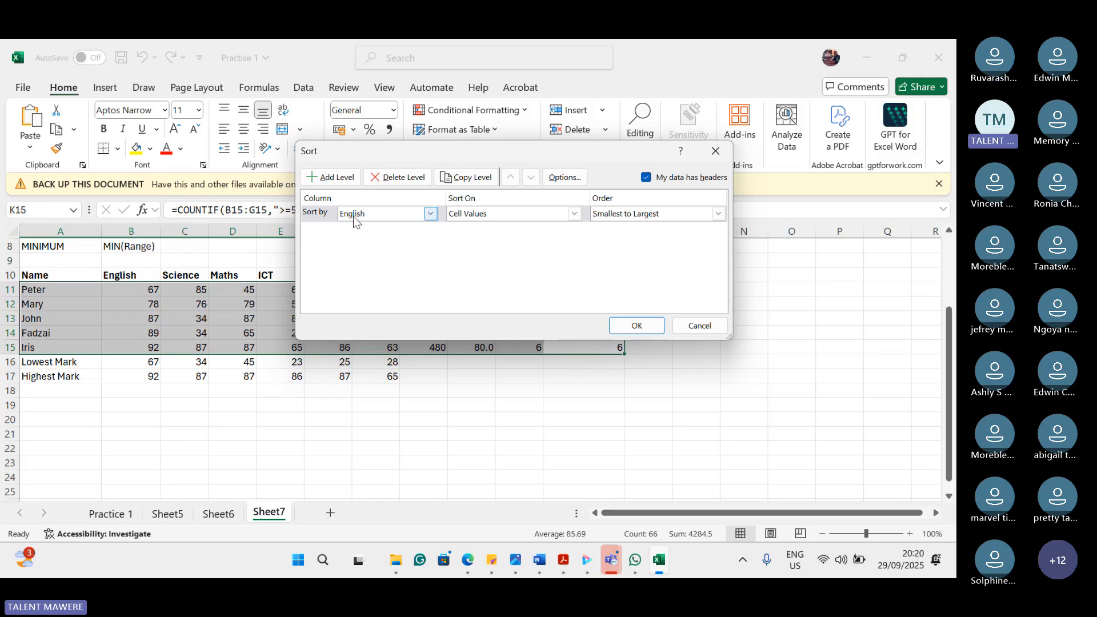
pyautogui.click(431, 213)
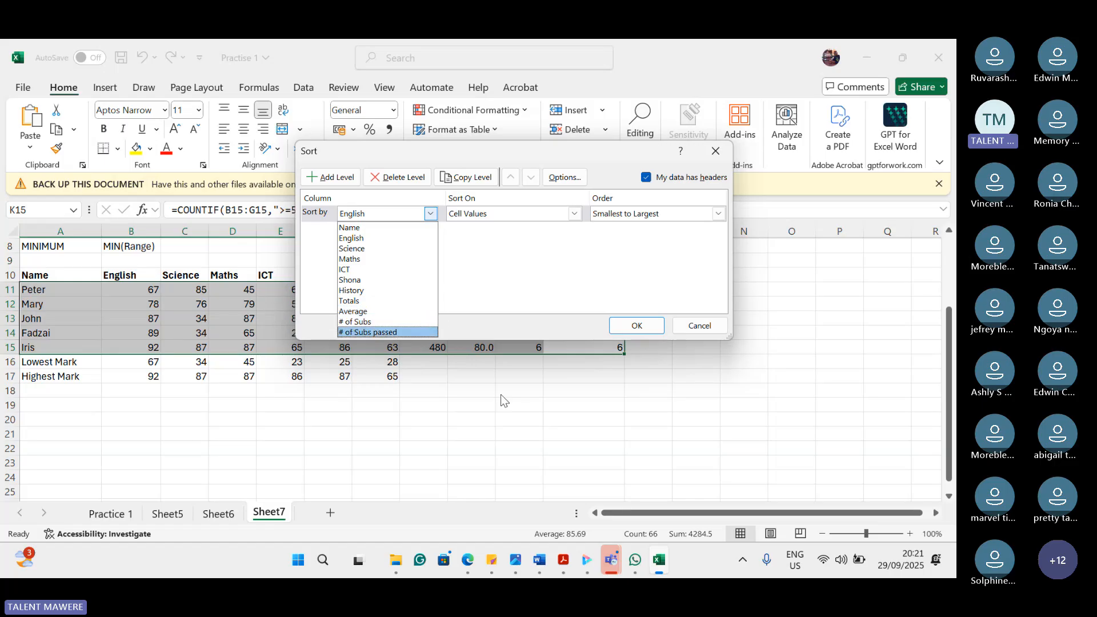
pyautogui.press('Escape')
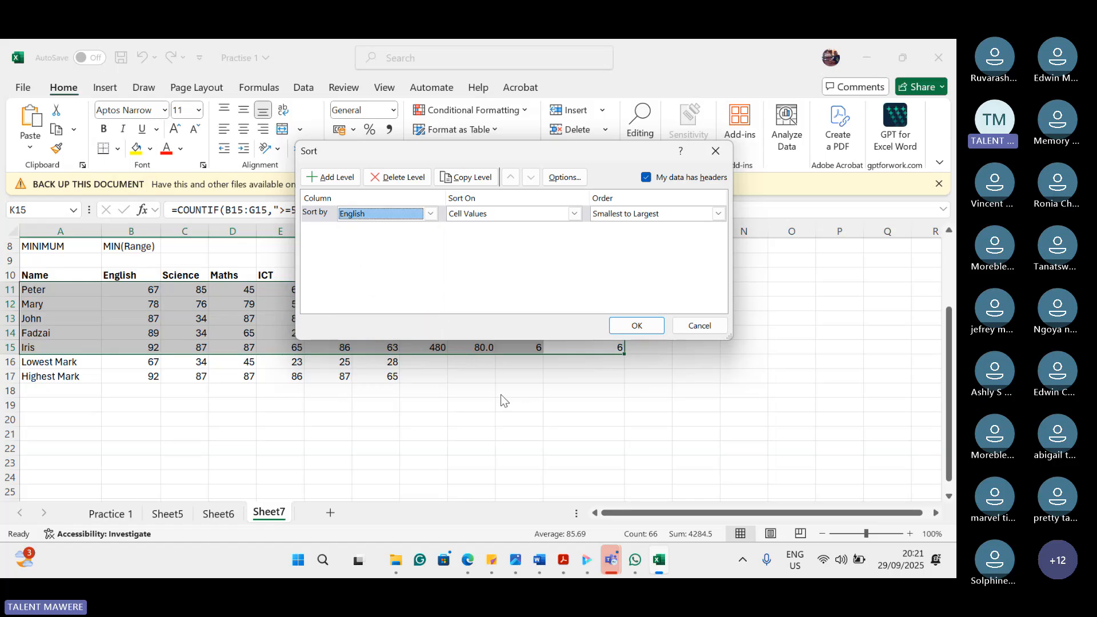
pyautogui.click(710, 320)
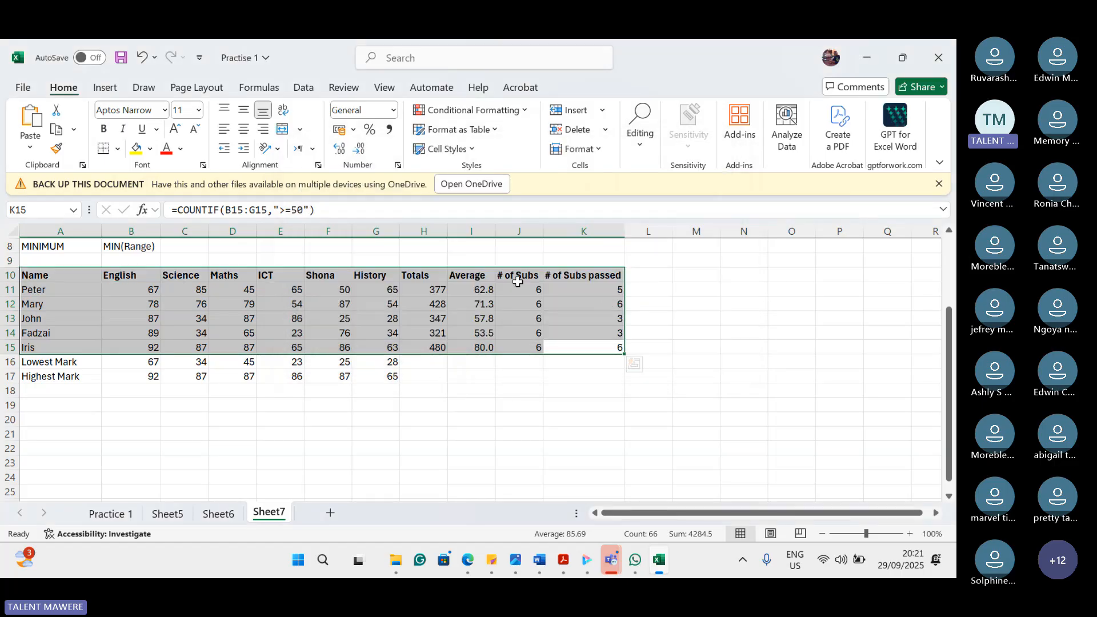
pyautogui.click(523, 274)
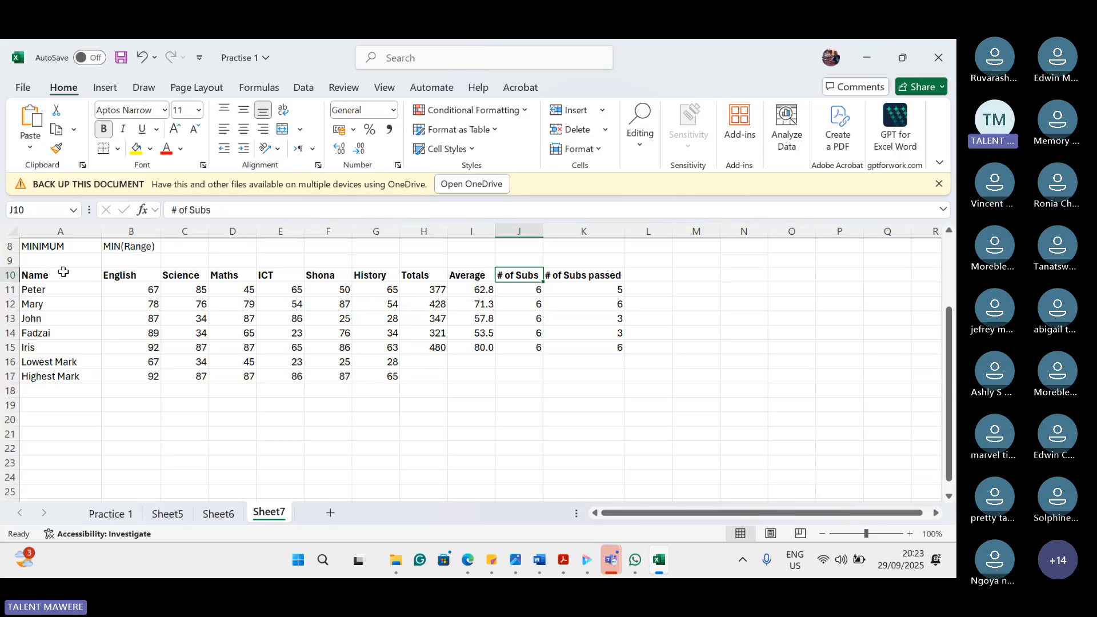
# Step: Insert a 3-D clustered column chart from the names and subject marks in A10:G15
pyautogui.moveTo(64, 271); pyautogui.dragTo(386, 348)
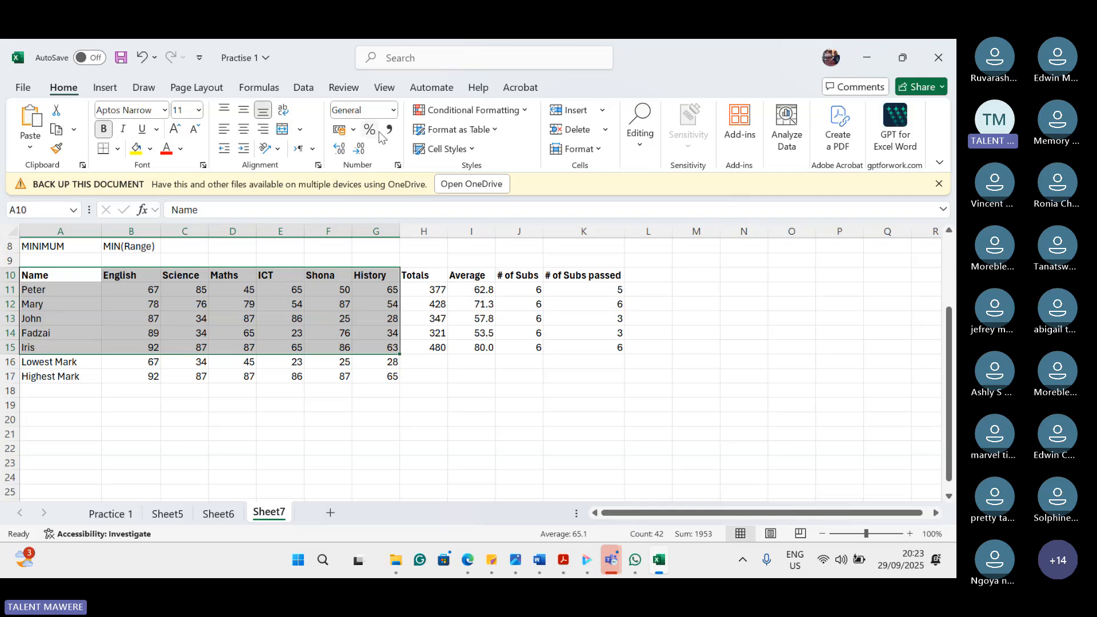
pyautogui.click(105, 89)
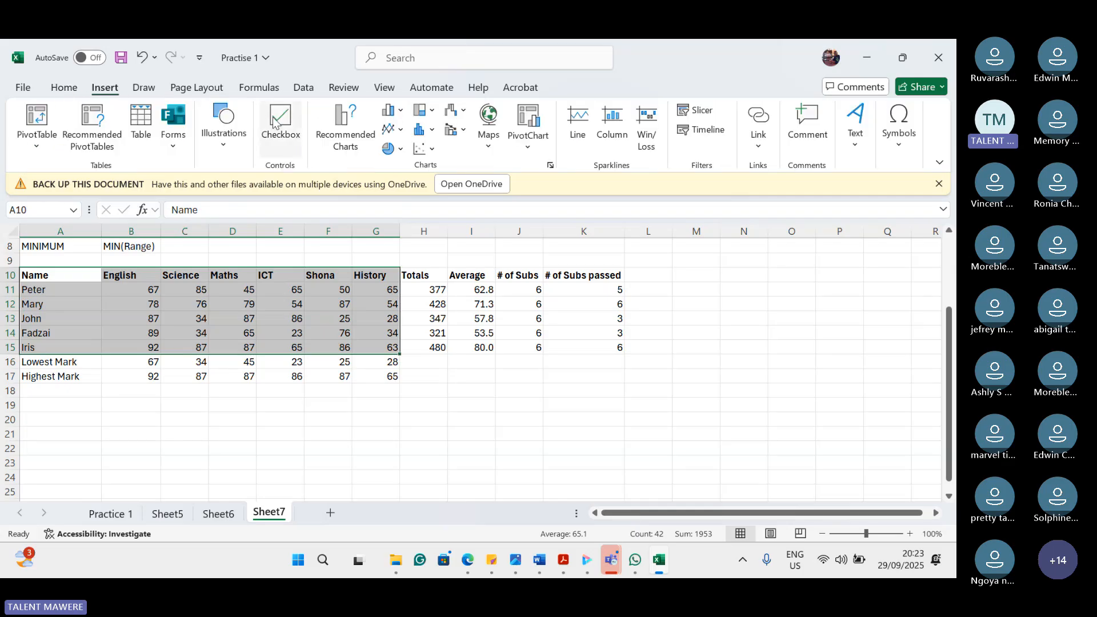
pyautogui.click(395, 111)
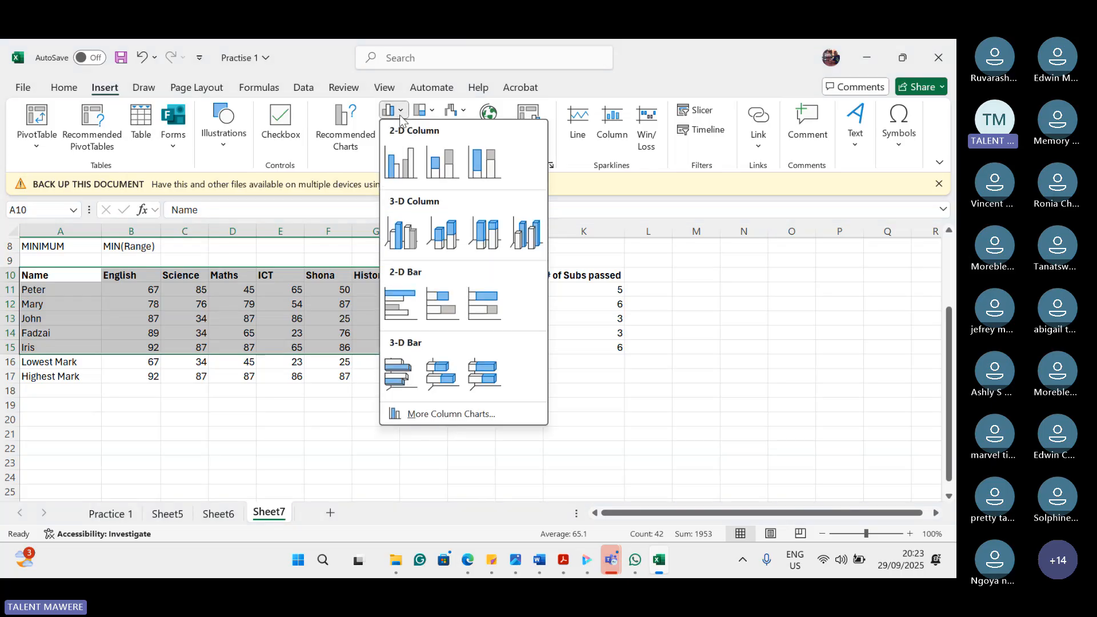
pyautogui.click(400, 112)
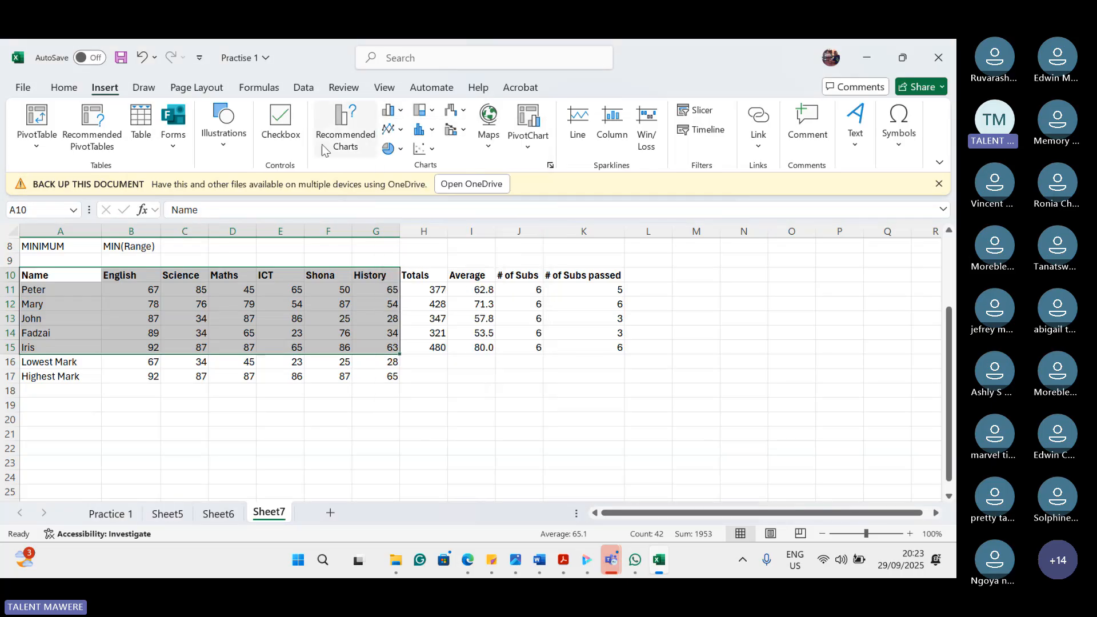
pyautogui.click(401, 112)
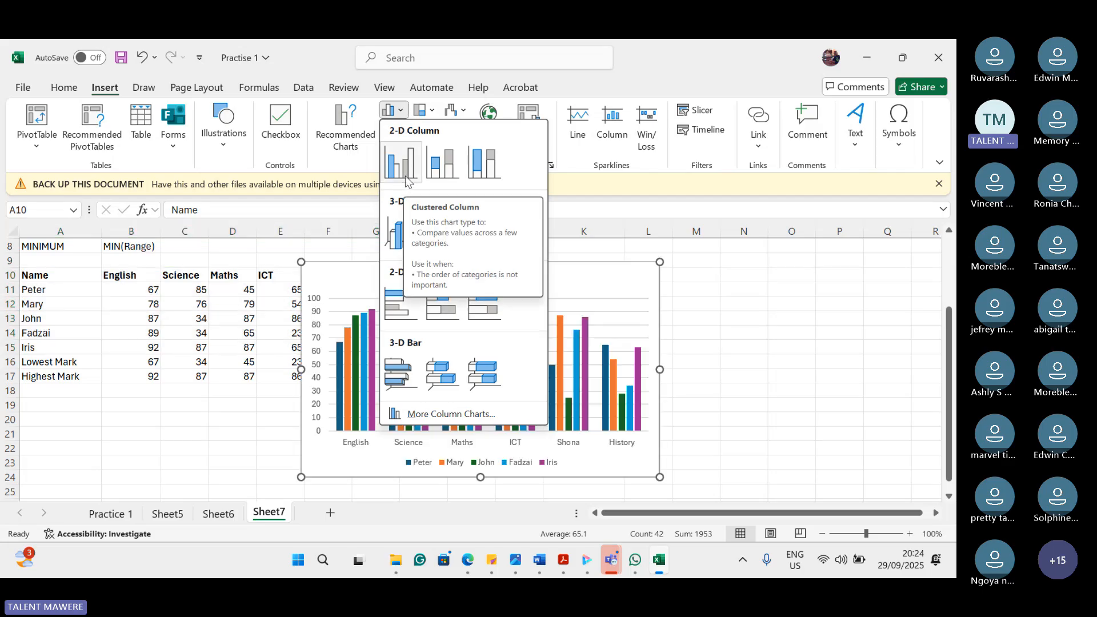
pyautogui.click(402, 234)
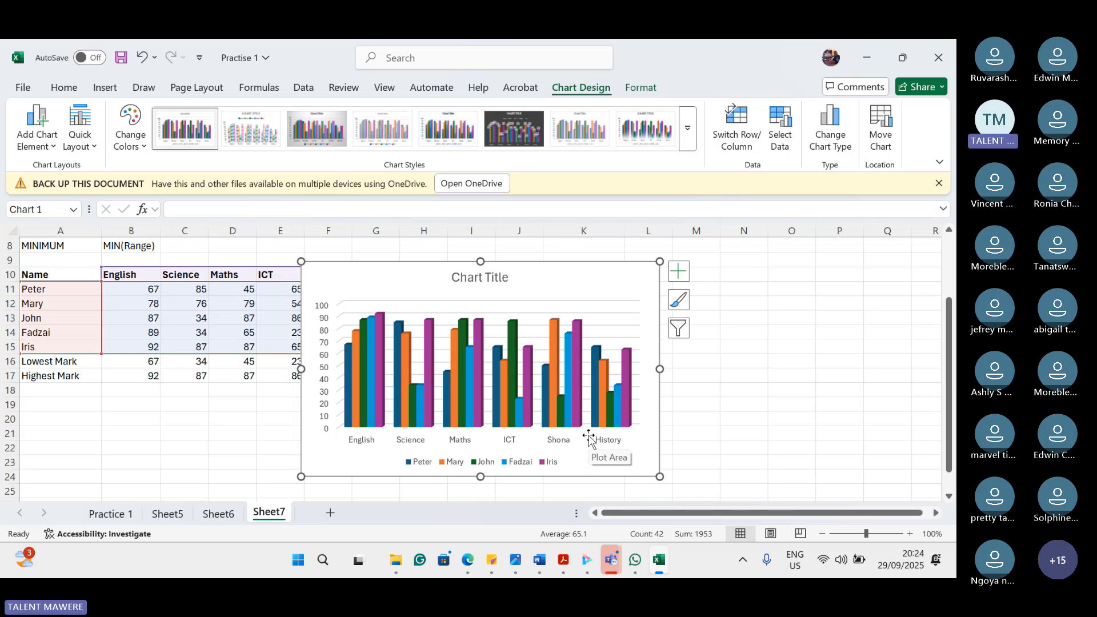
# Step: Replace the chart's placeholder title with "Student's Perfomance"
pyautogui.click(485, 276)
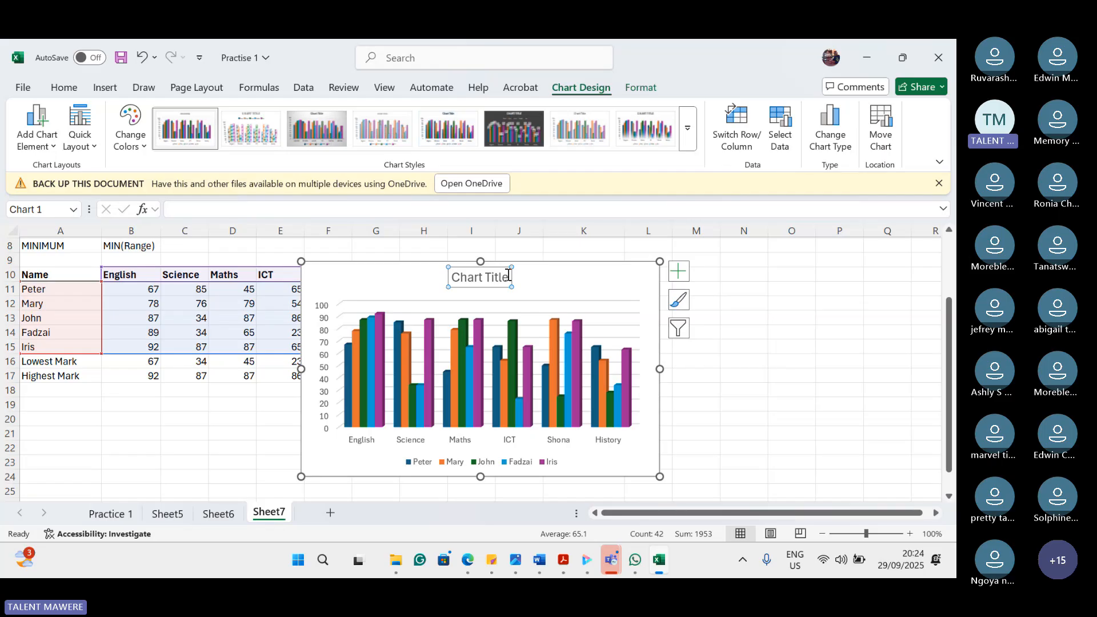
pyautogui.rightClick(509, 275)
pyautogui.press('Escape')
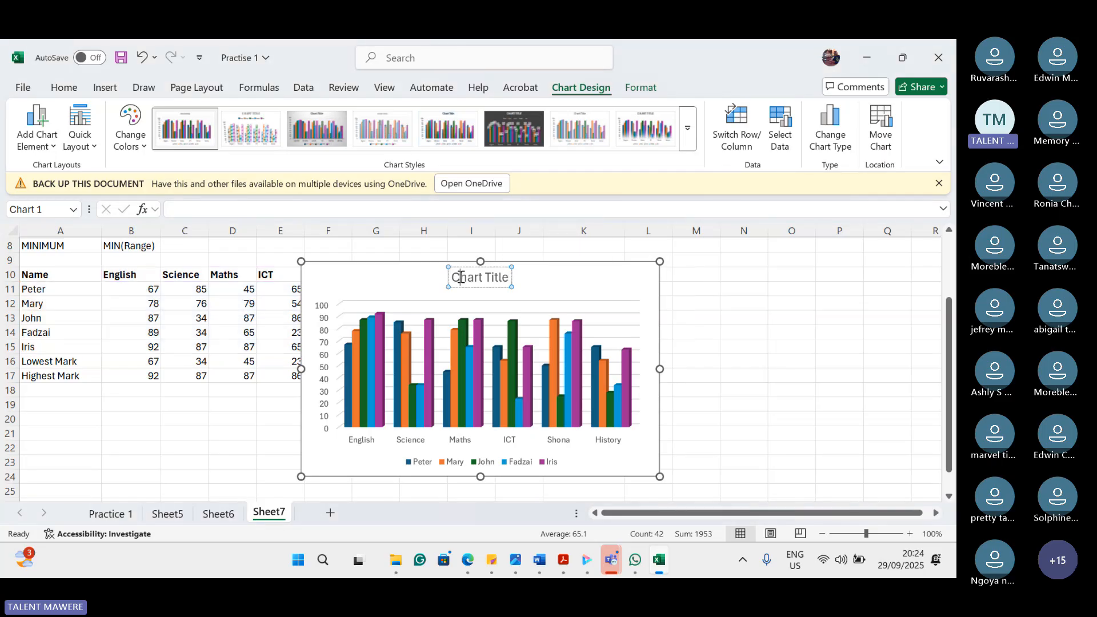
pyautogui.tripleClick(461, 278)
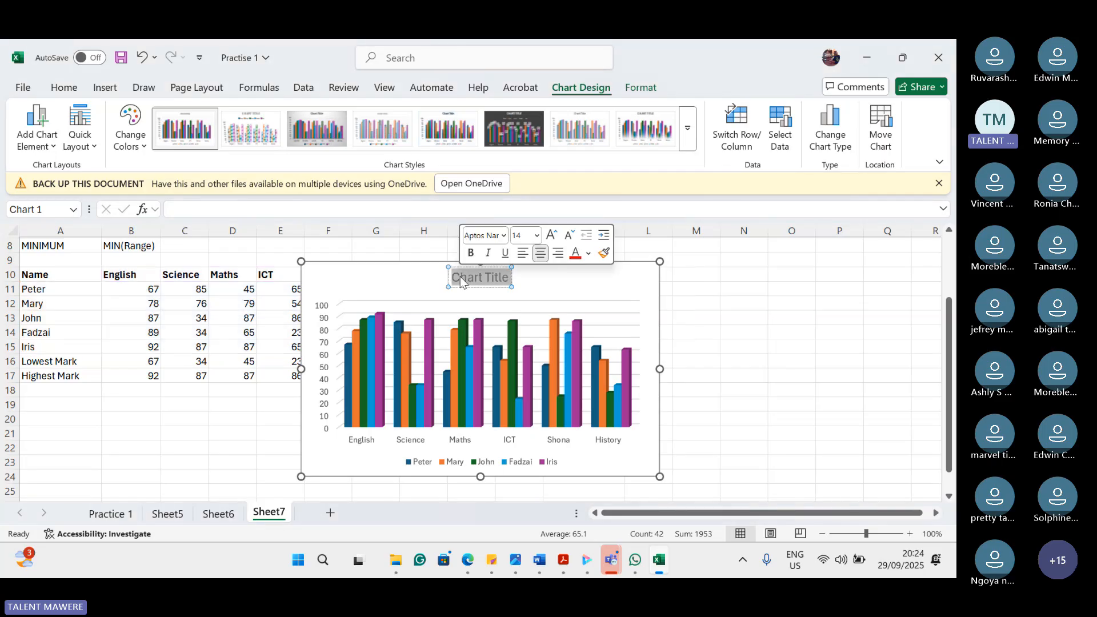
pyautogui.write('Stu')
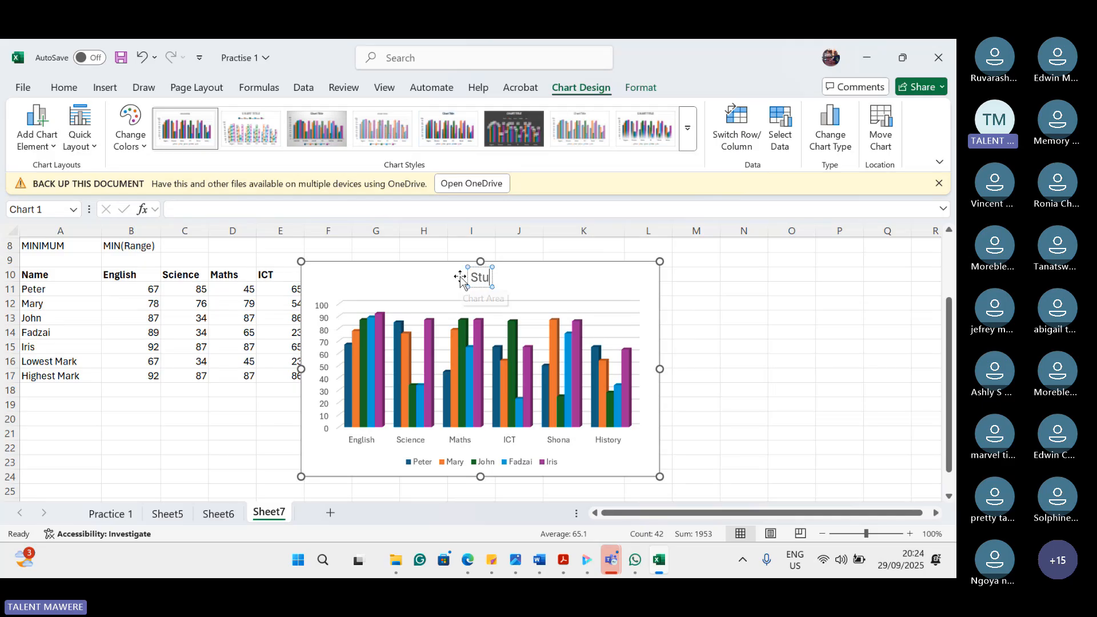
pyautogui.write('dent')
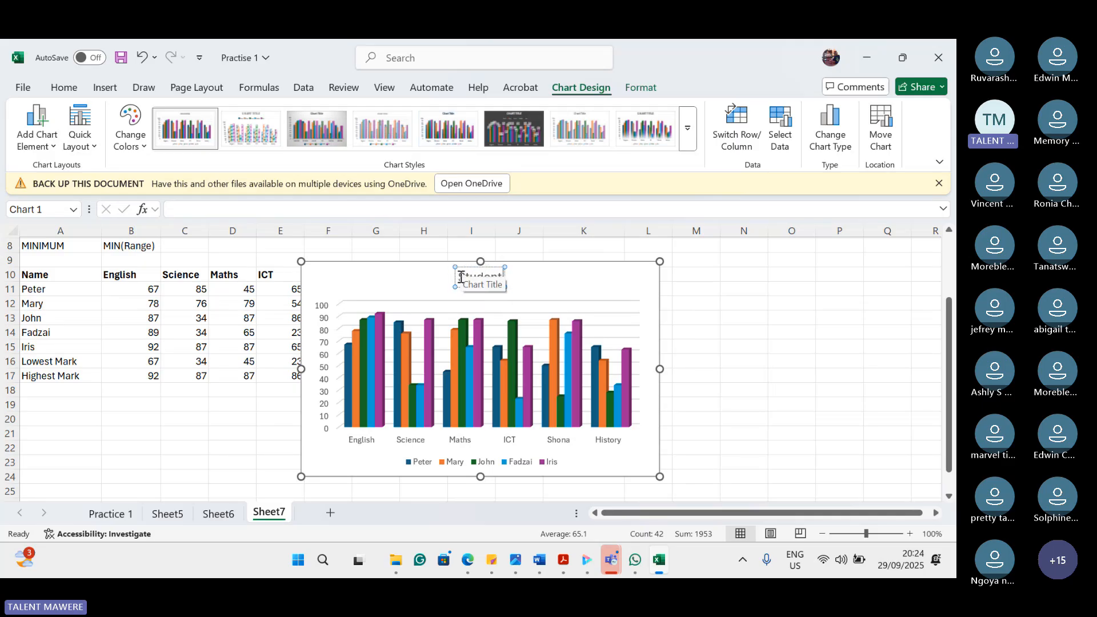
pyautogui.write("'s Perfoman")
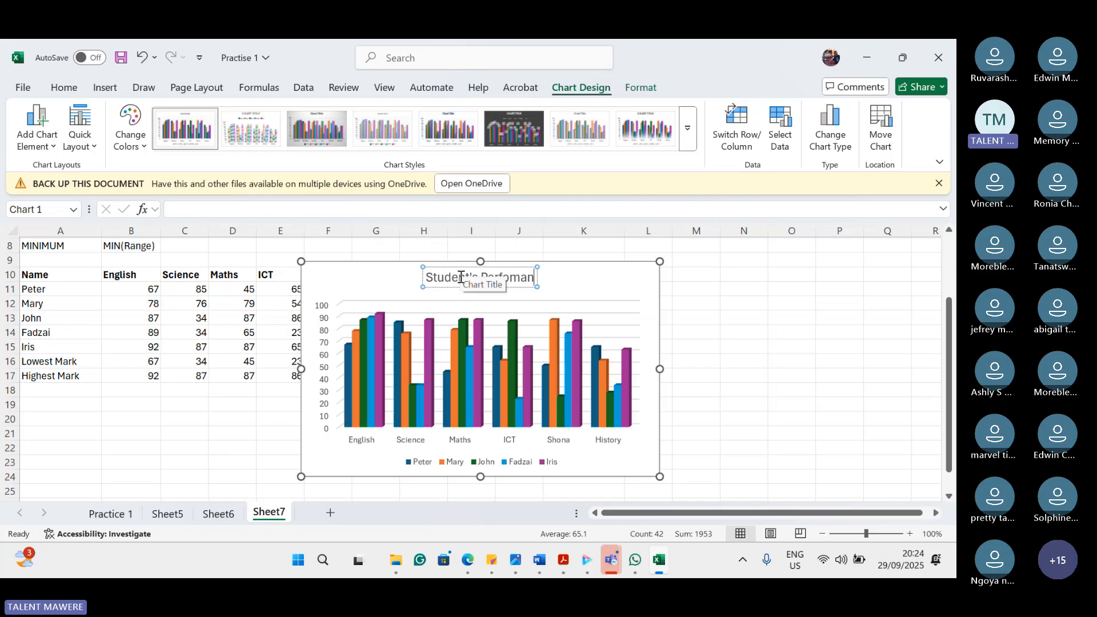
pyautogui.write('ce')
pyautogui.click(583, 286)
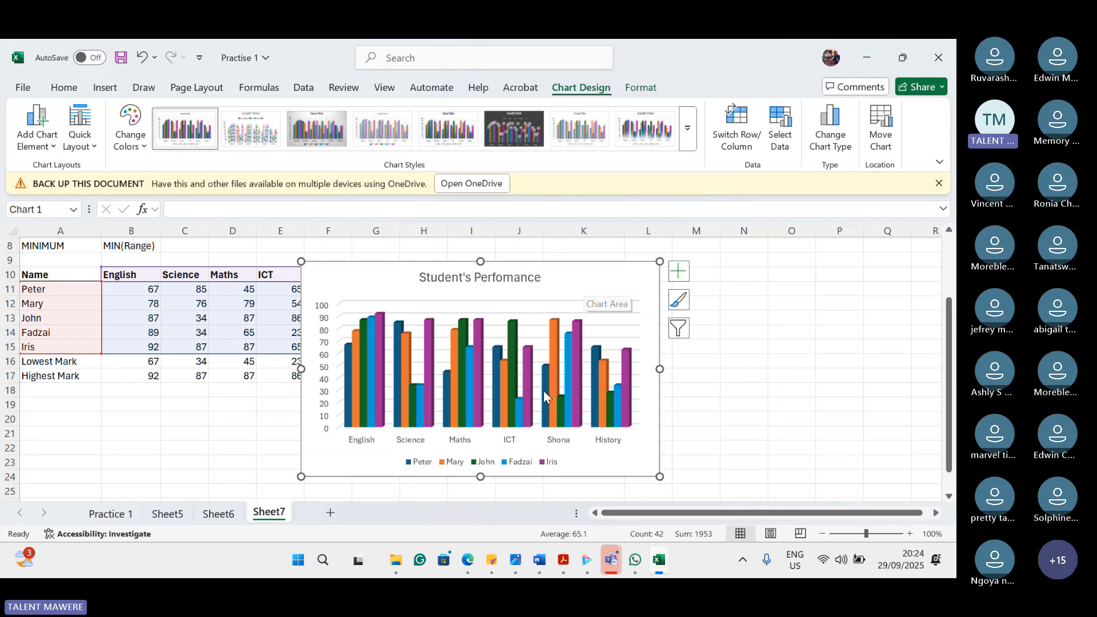
# Step: Try alternative chart styles on the column chart and apply the dark grey background style with a bold white title
pyautogui.click(688, 137)
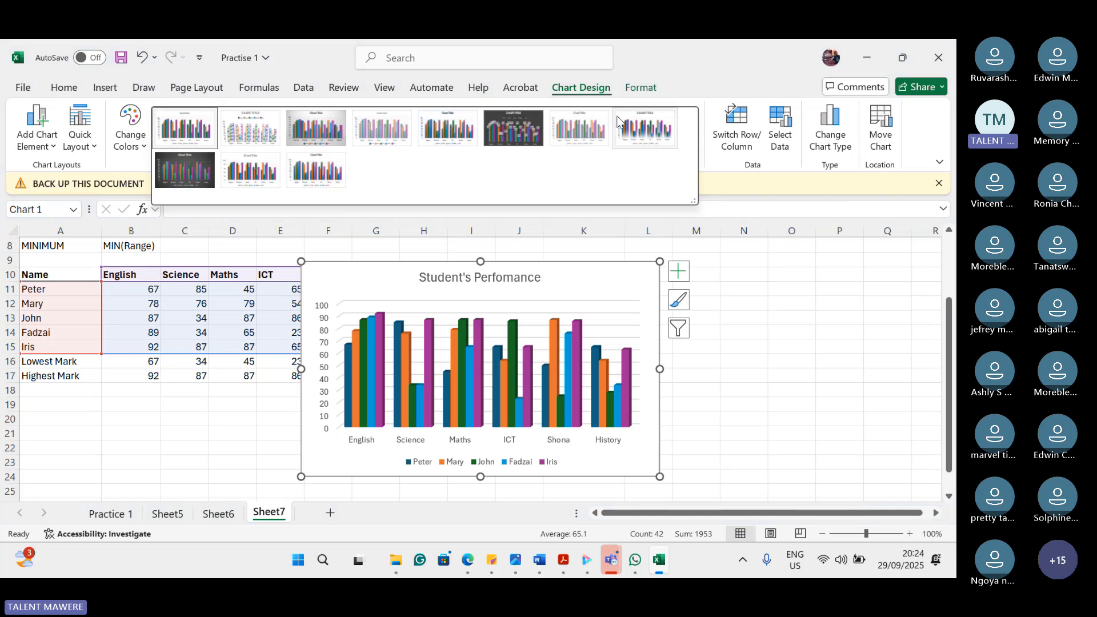
pyautogui.click(359, 136)
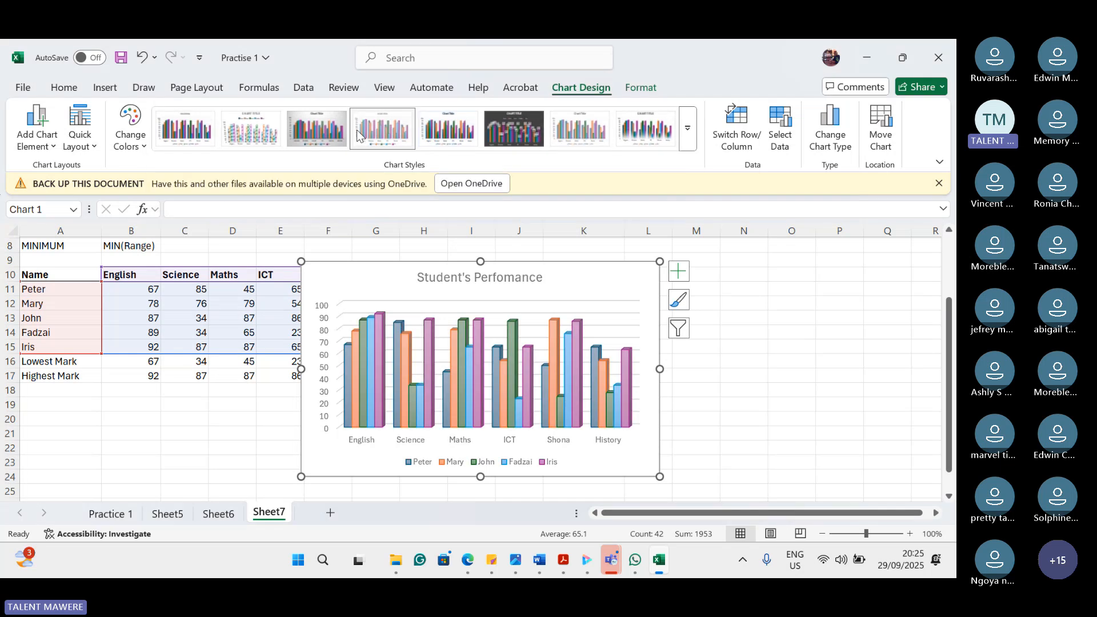
pyautogui.click(692, 138)
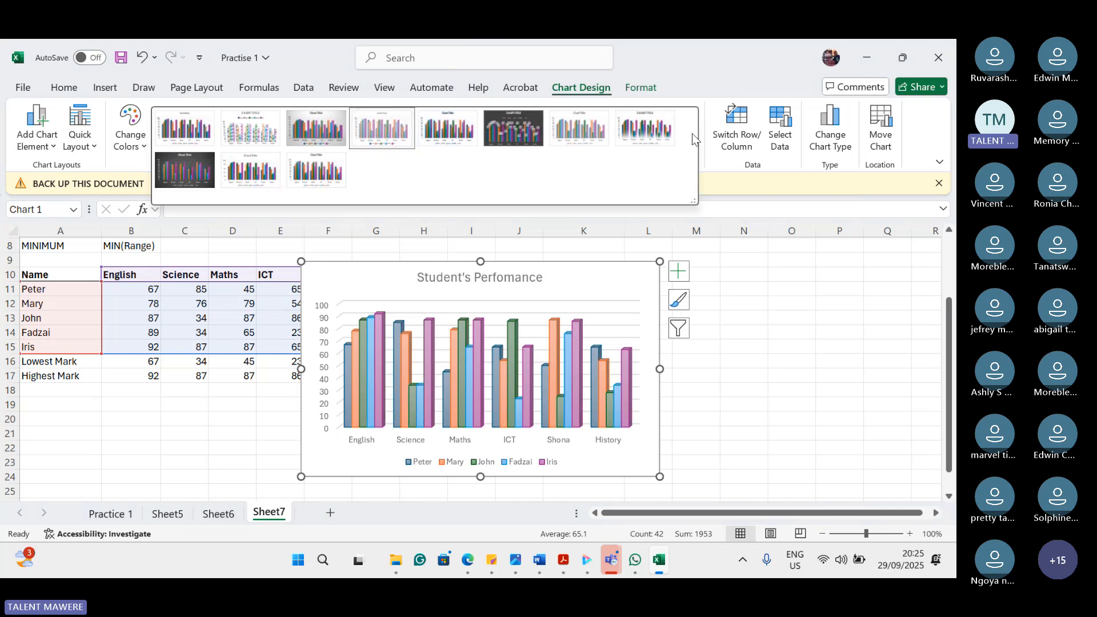
pyautogui.click(189, 136)
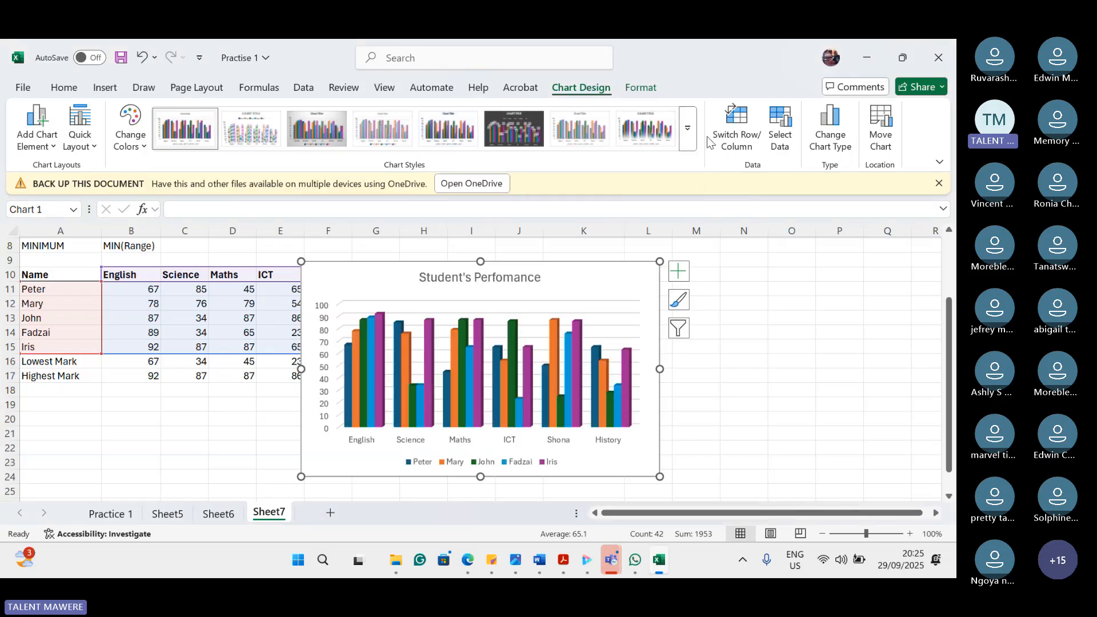
pyautogui.click(688, 128)
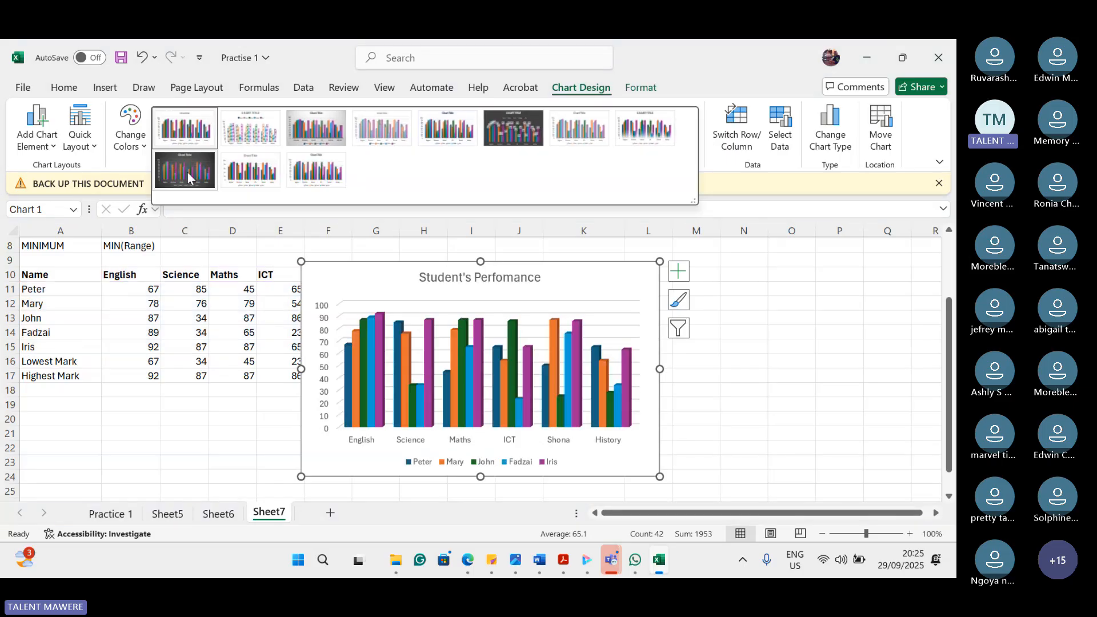
pyautogui.click(187, 171)
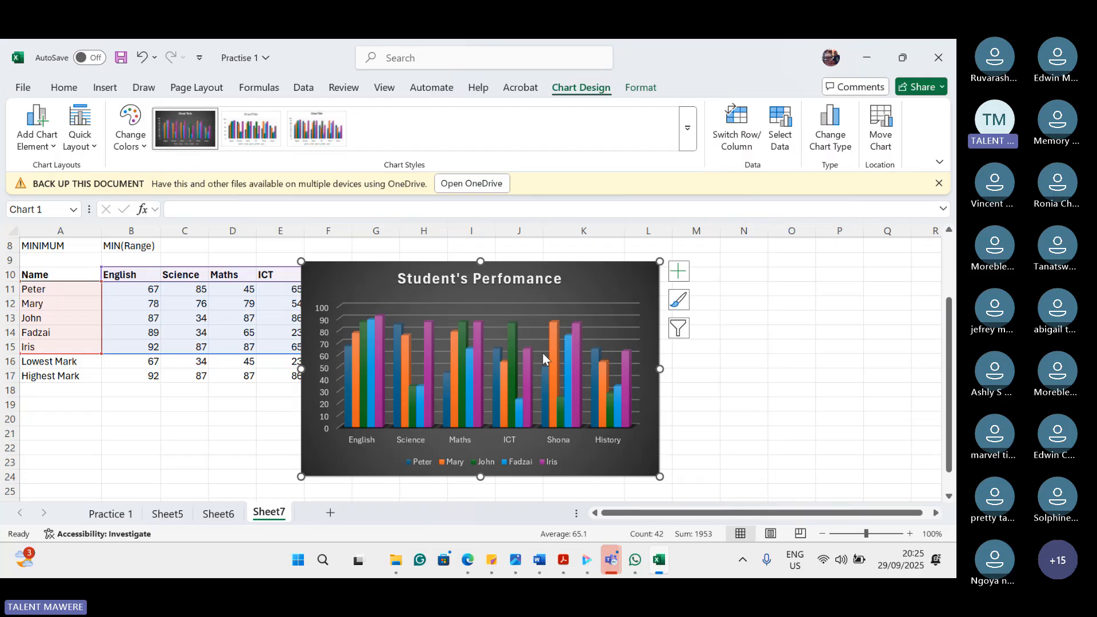
# Step: Move the chart below the marks table so that it starts in column B at row 19
pyautogui.moveTo(624, 277); pyautogui.dragTo(559, 405)
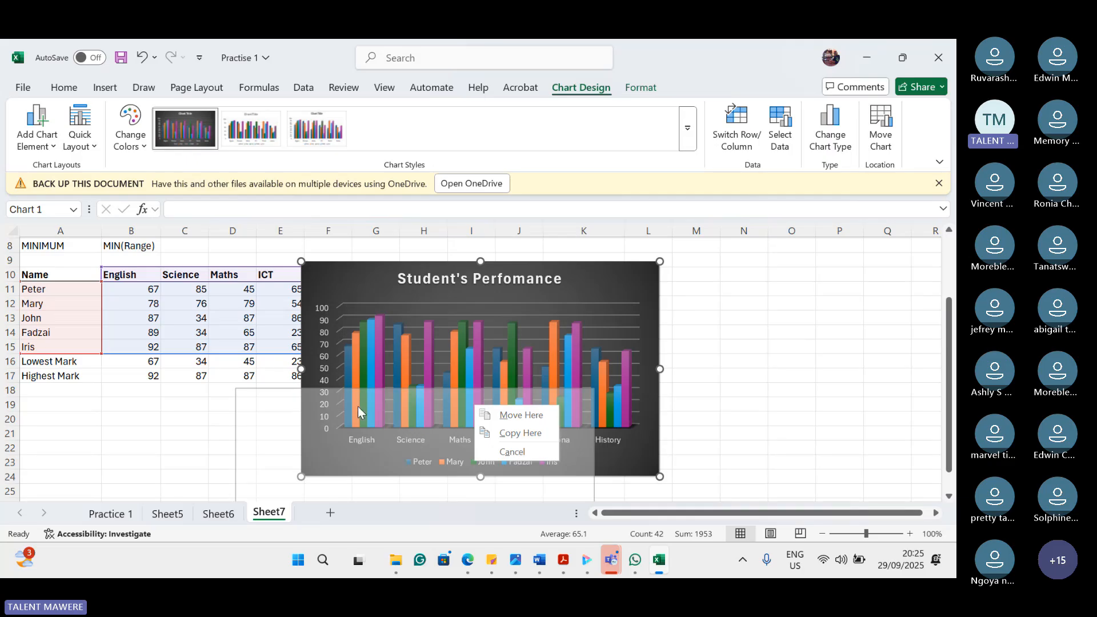
pyautogui.click(508, 412)
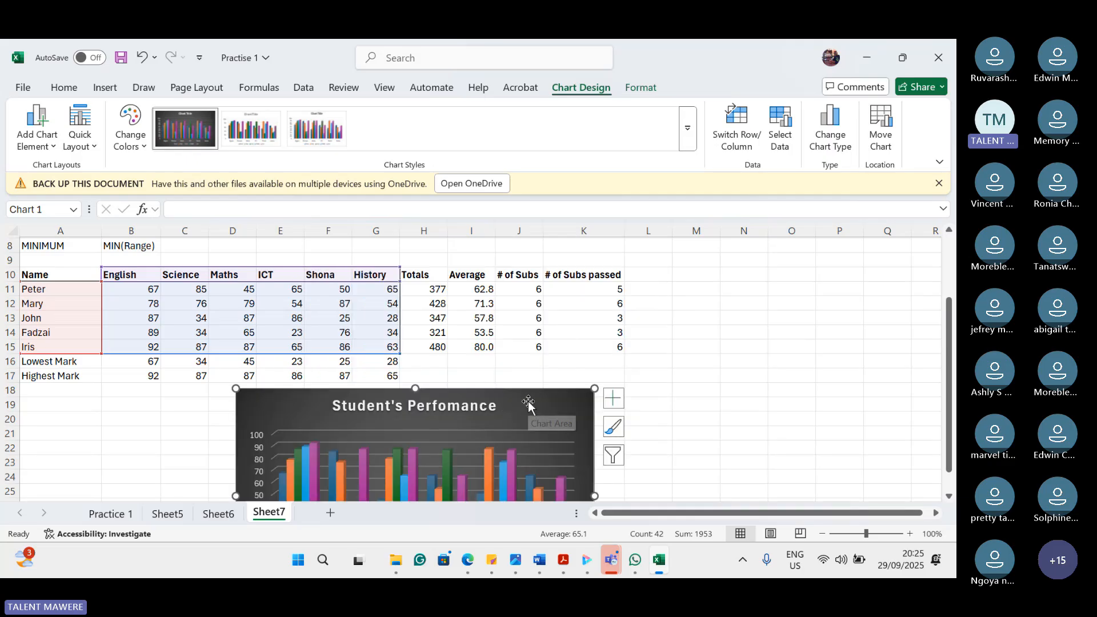
pyautogui.moveTo(529, 403); pyautogui.dragTo(457, 461)
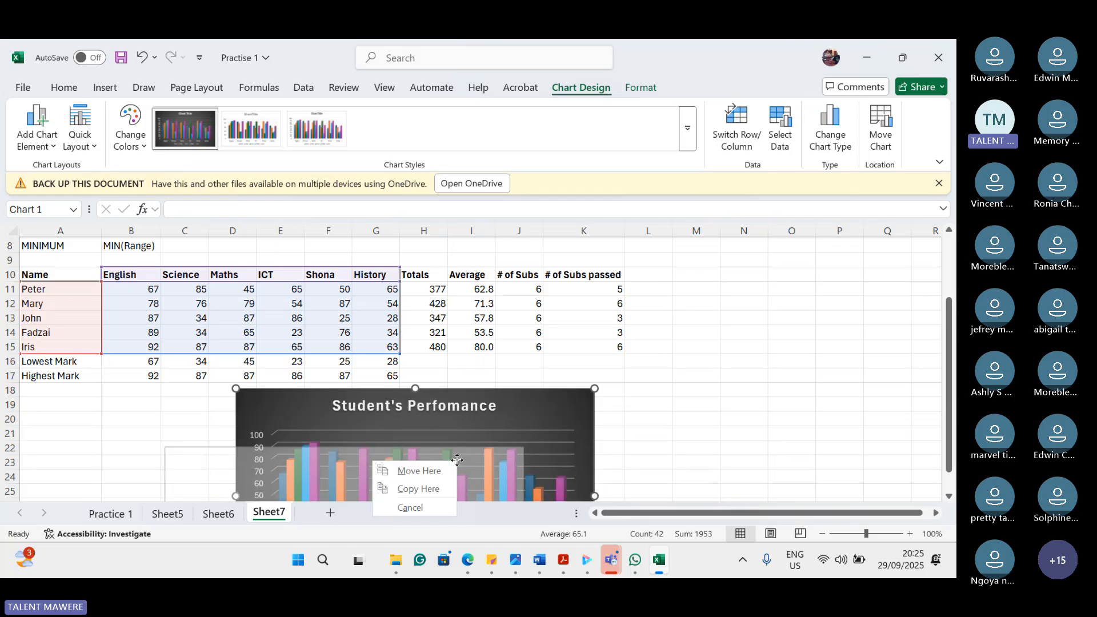
pyautogui.click(420, 471)
pyautogui.scroll(-3, 495, 444)
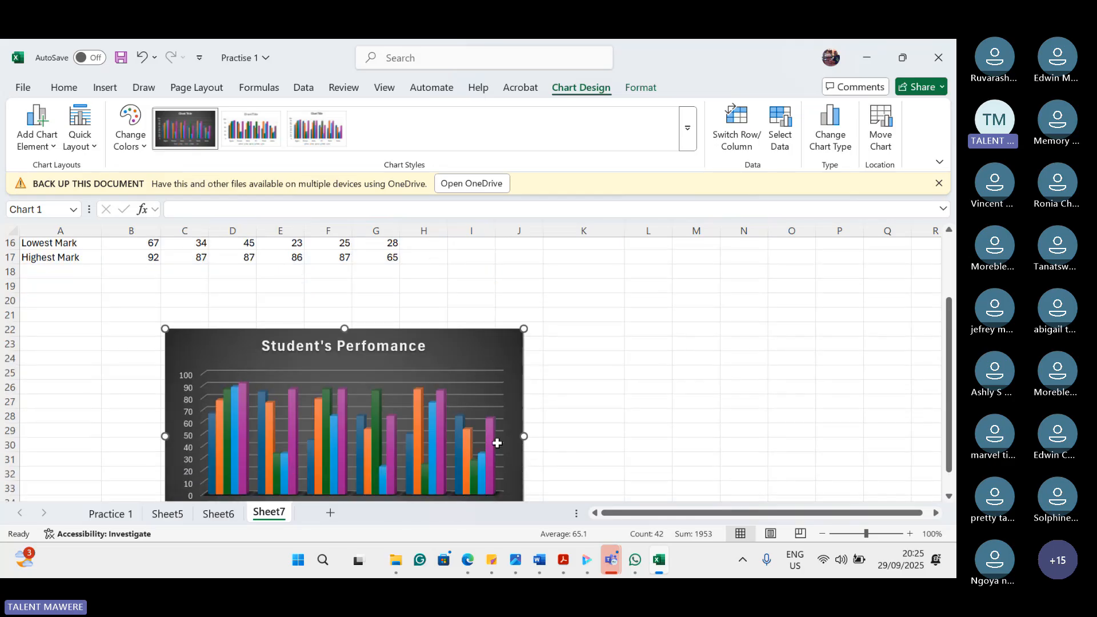
pyautogui.scroll(1, 612, 431)
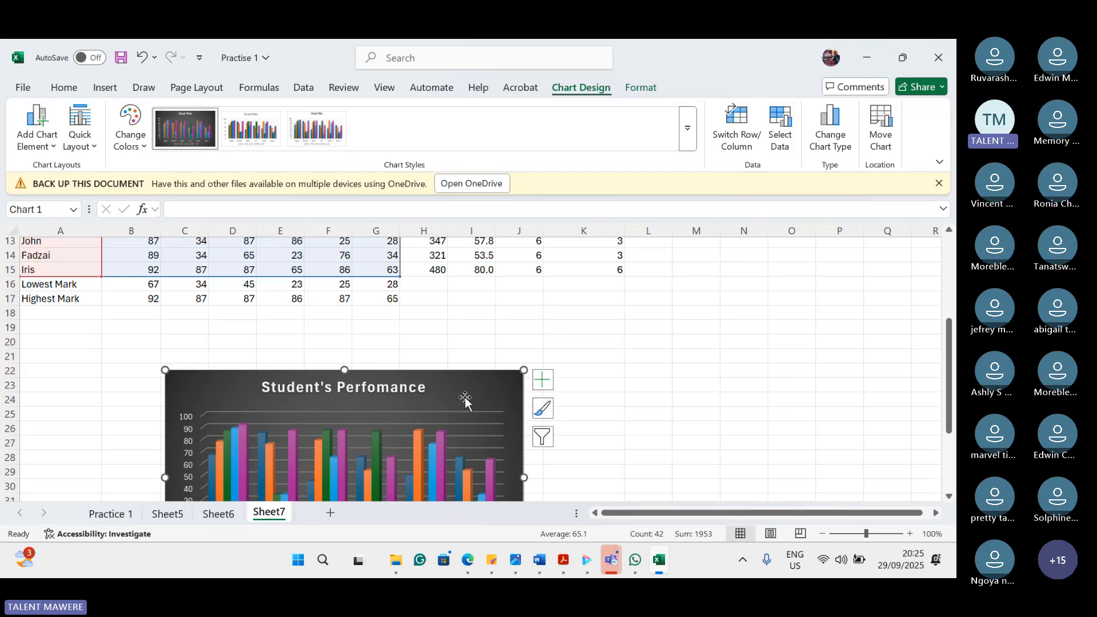
pyautogui.moveTo(470, 374); pyautogui.dragTo(458, 343)
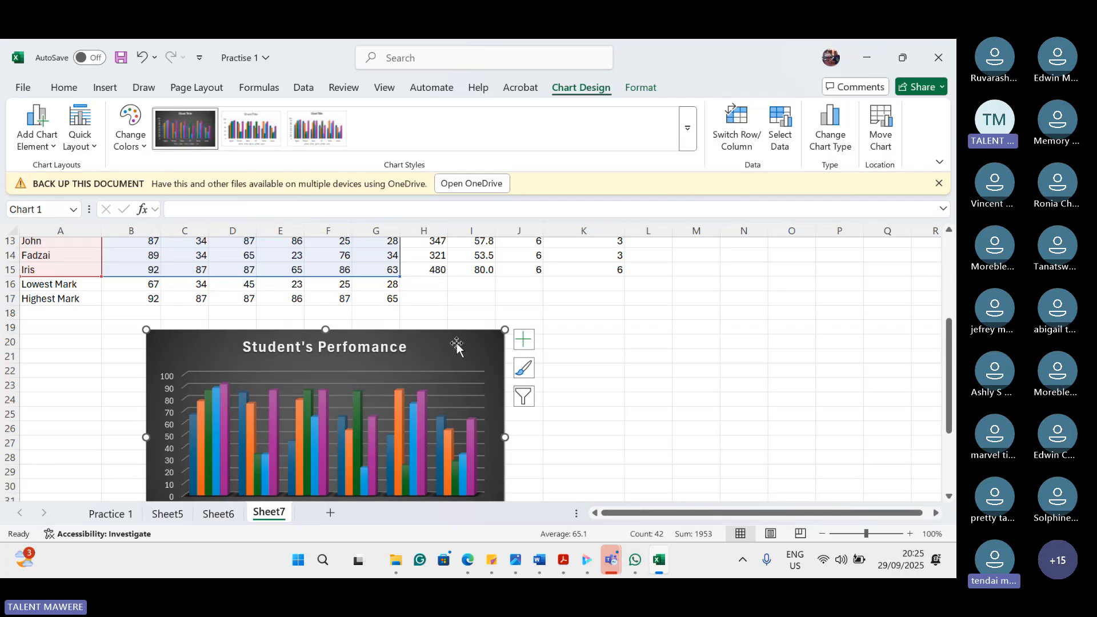
pyautogui.scroll(2, 593, 347)
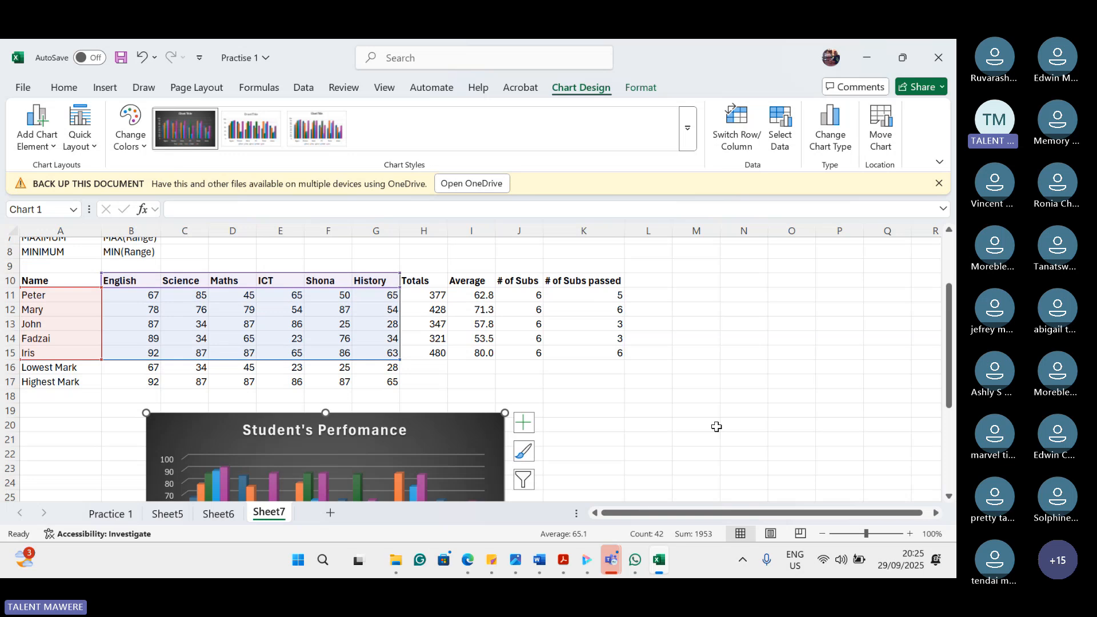
pyautogui.click(719, 413)
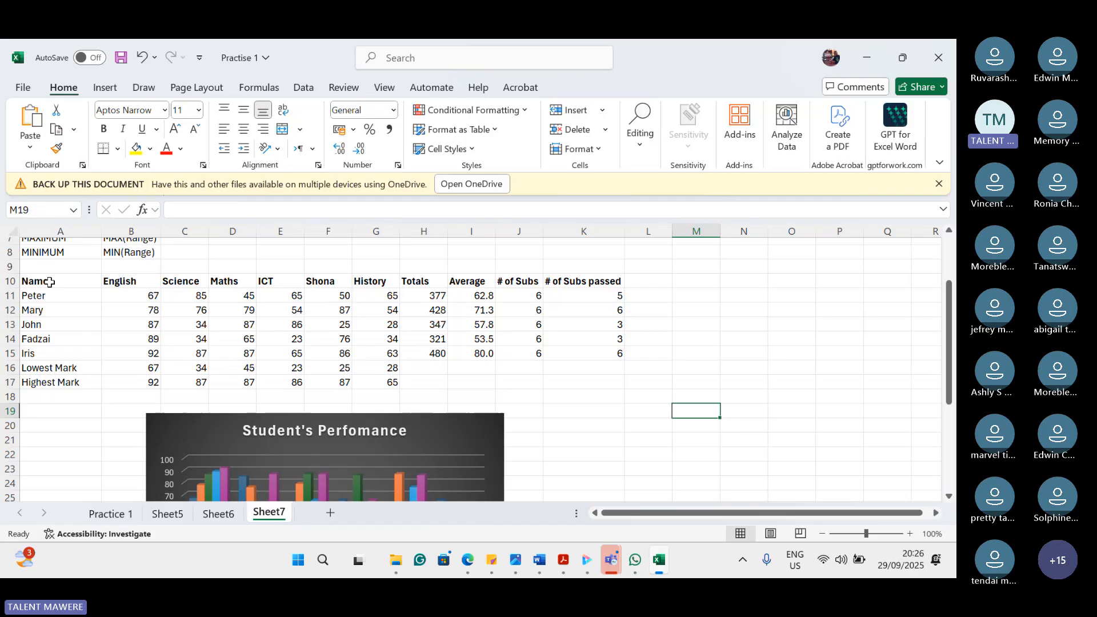
pyautogui.click(50, 282)
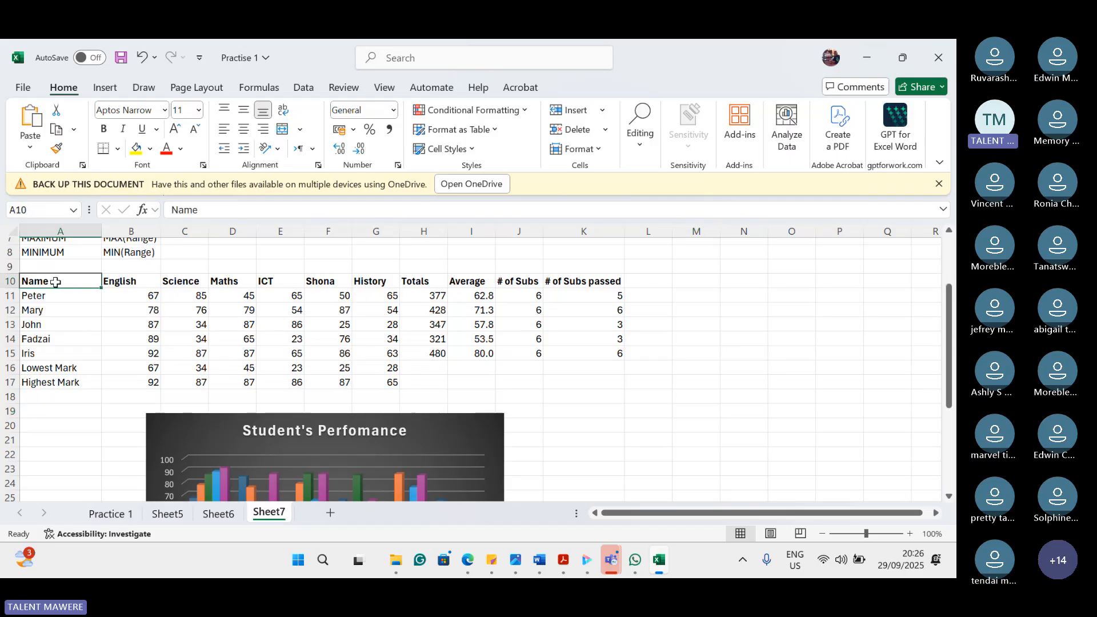
pyautogui.moveTo(55, 283); pyautogui.dragTo(160, 296)
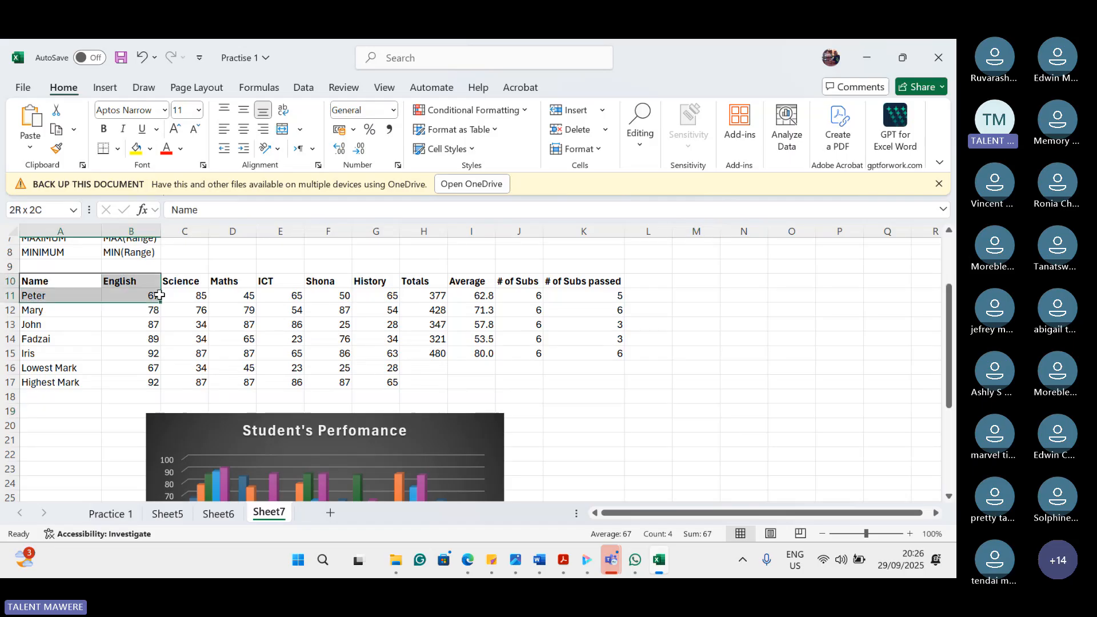
pyautogui.moveTo(157, 326); pyautogui.dragTo(159, 347)
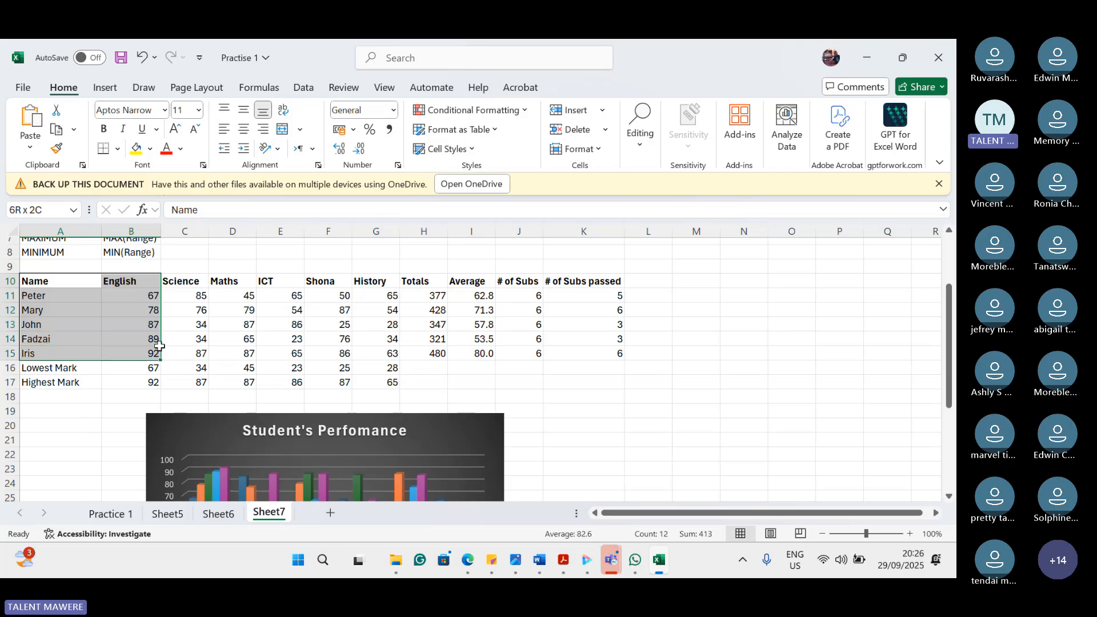
# Step: Insert a 2-D pie chart of the first student's subject marks from the range A10:G11
pyautogui.click(35, 279)
pyautogui.moveTo(35, 279); pyautogui.dragTo(381, 300)
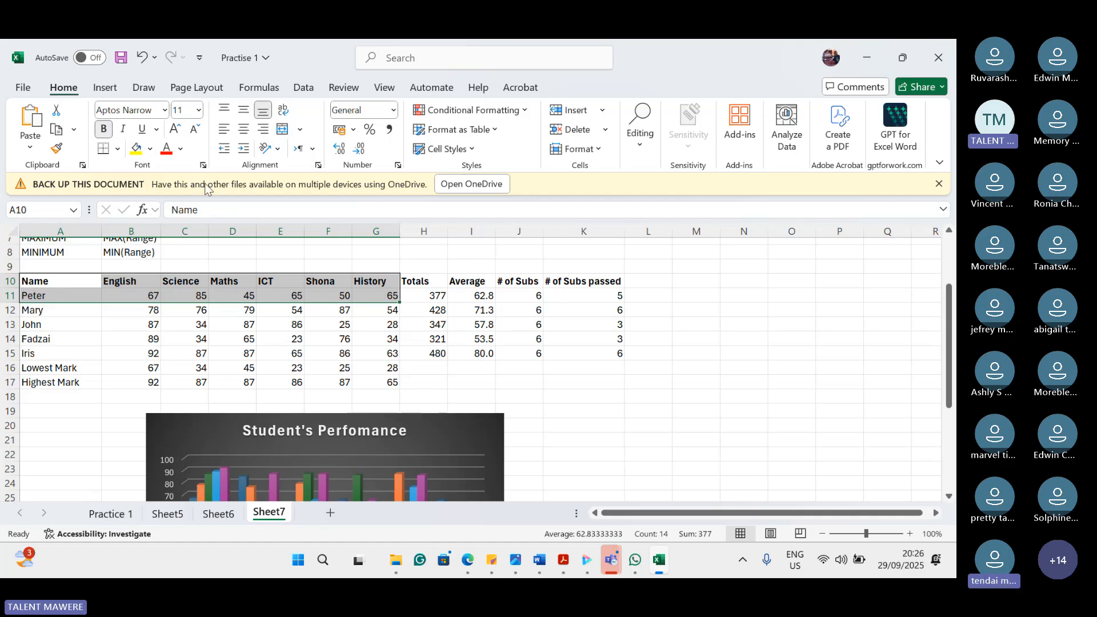
pyautogui.click(106, 88)
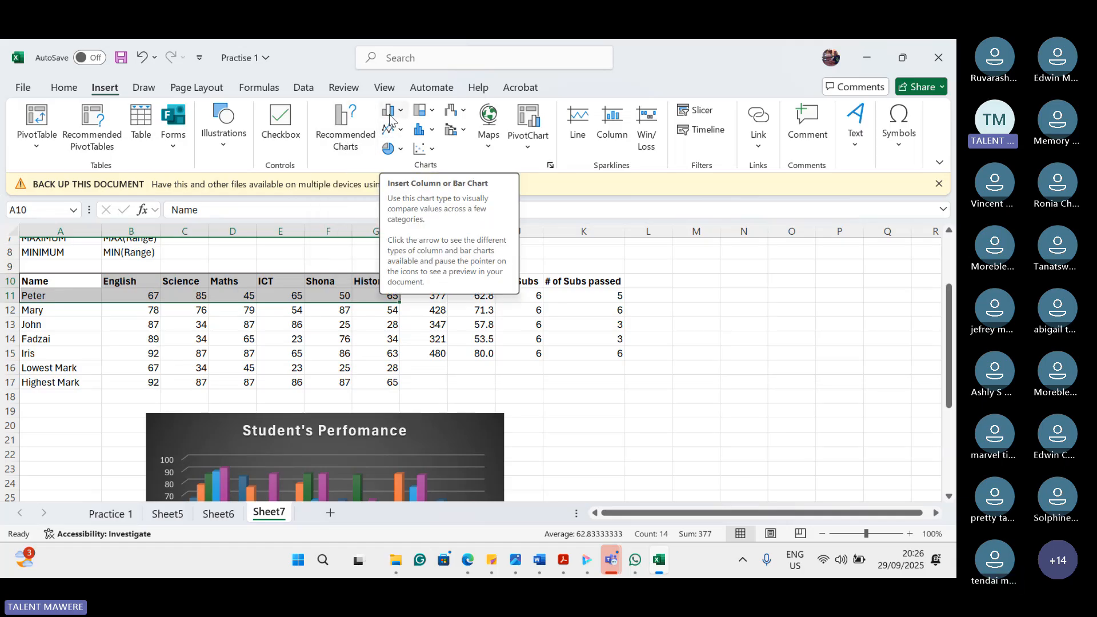
pyautogui.click(401, 149)
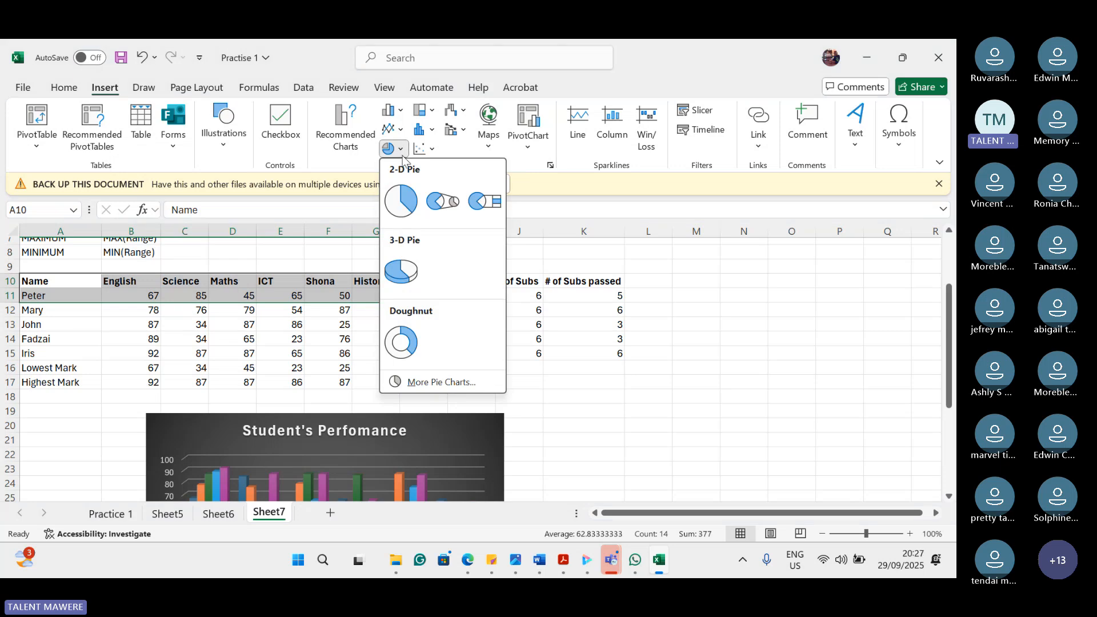
pyautogui.click(400, 152)
pyautogui.click(401, 151)
pyautogui.click(403, 202)
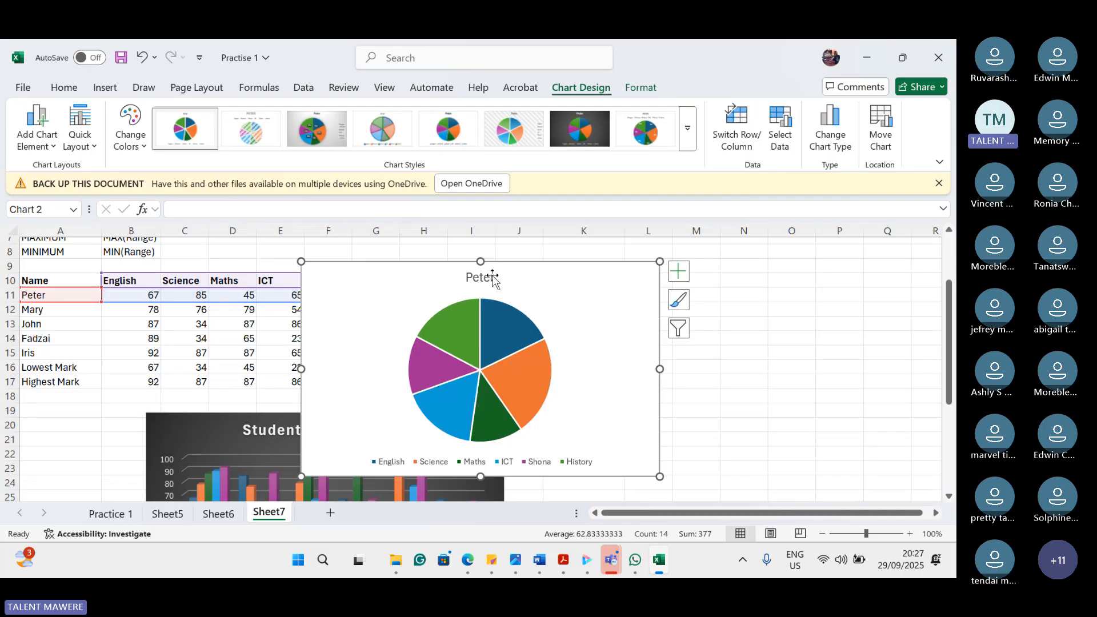
pyautogui.moveTo(533, 380)
pyautogui.rightClick(561, 330)
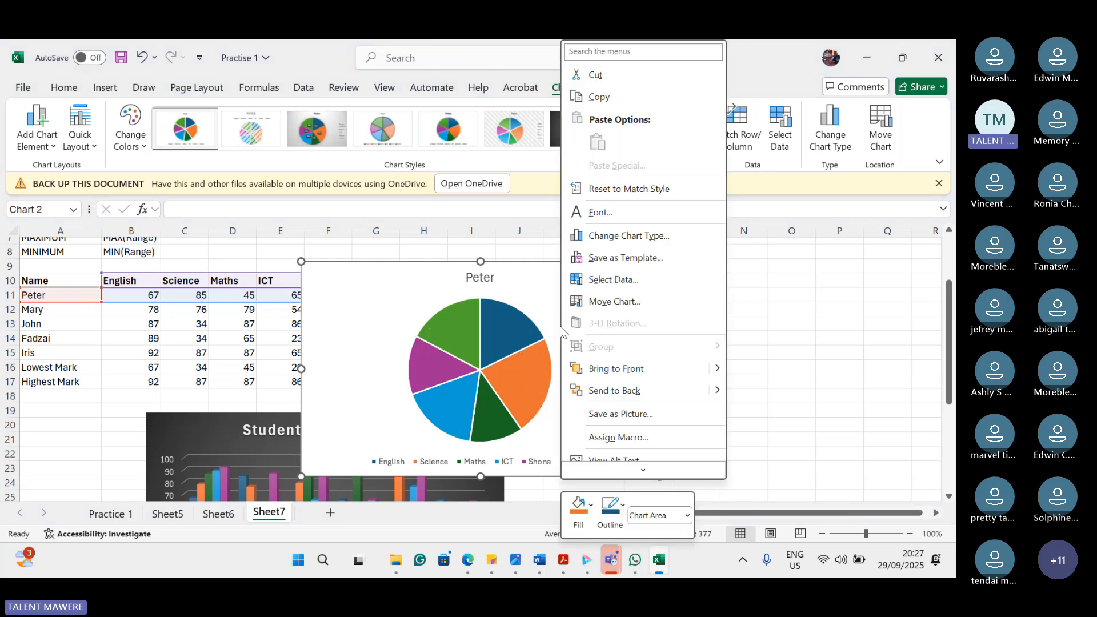
pyautogui.click(550, 313)
pyautogui.rightClick(550, 315)
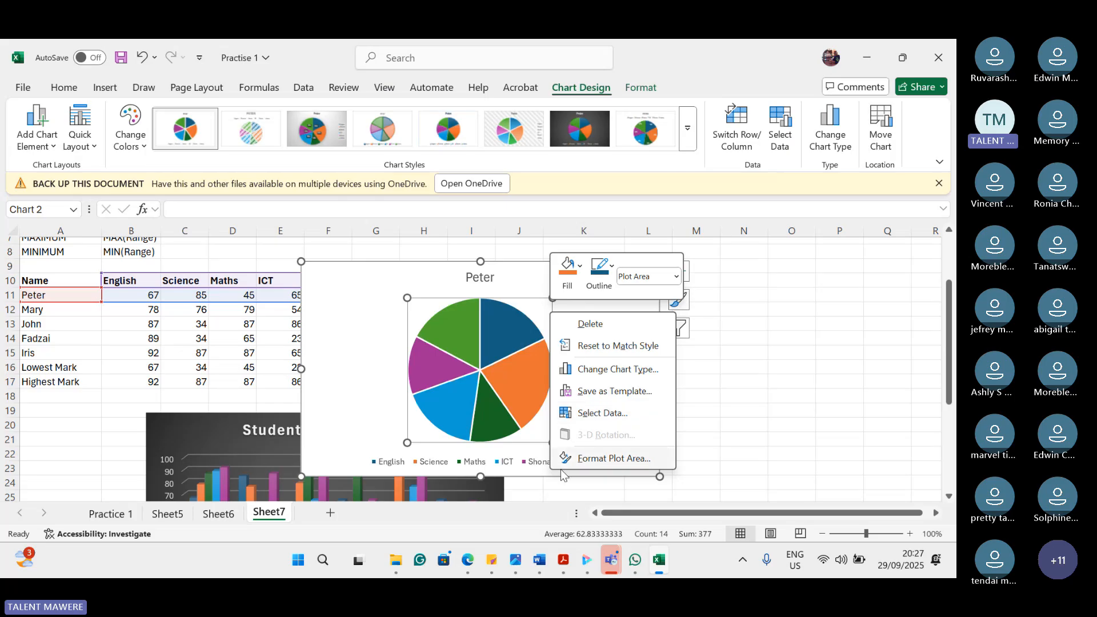
pyautogui.click(362, 403)
pyautogui.click(345, 385)
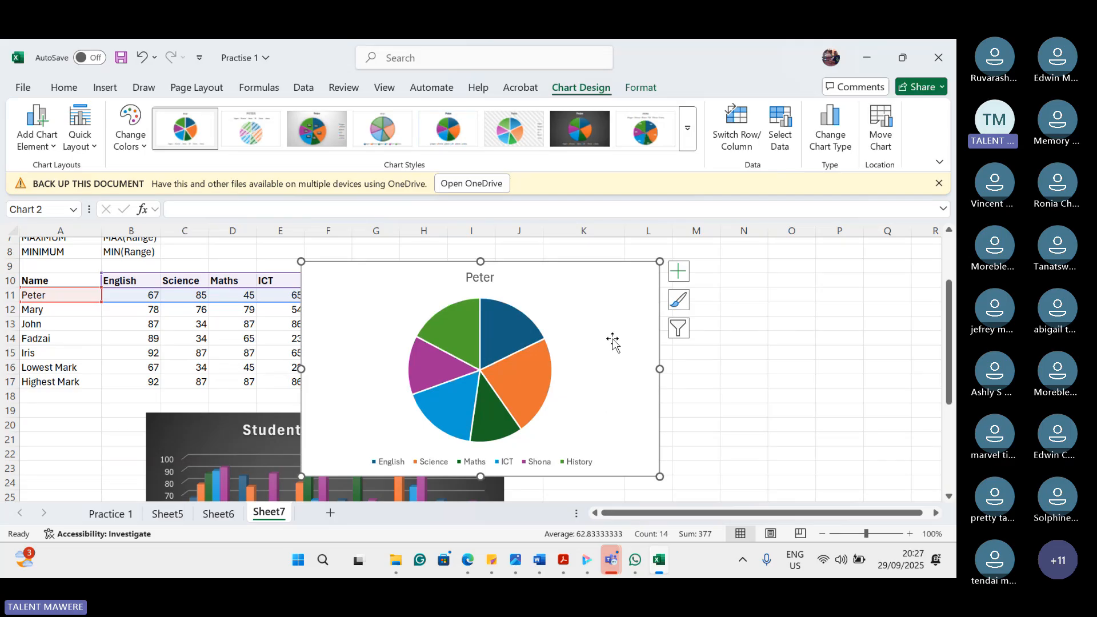
# Step: Examine the chart area formatting of the pie chart, including its text options, and close it unchanged
pyautogui.rightClick(596, 387)
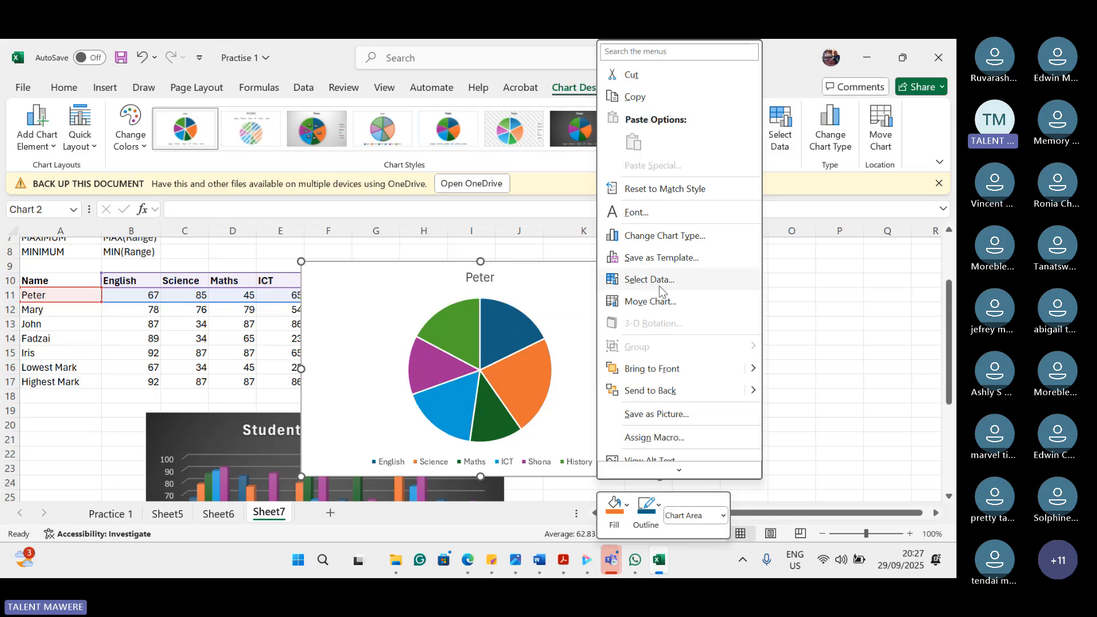
pyautogui.scroll(-2, 665, 400)
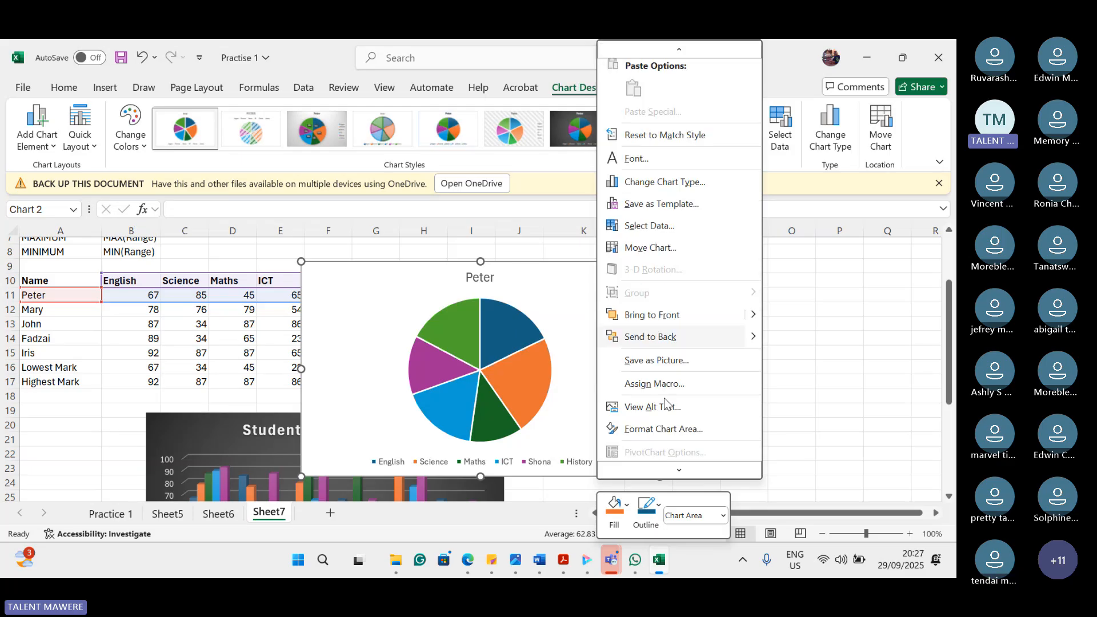
pyautogui.scroll(1, 665, 401)
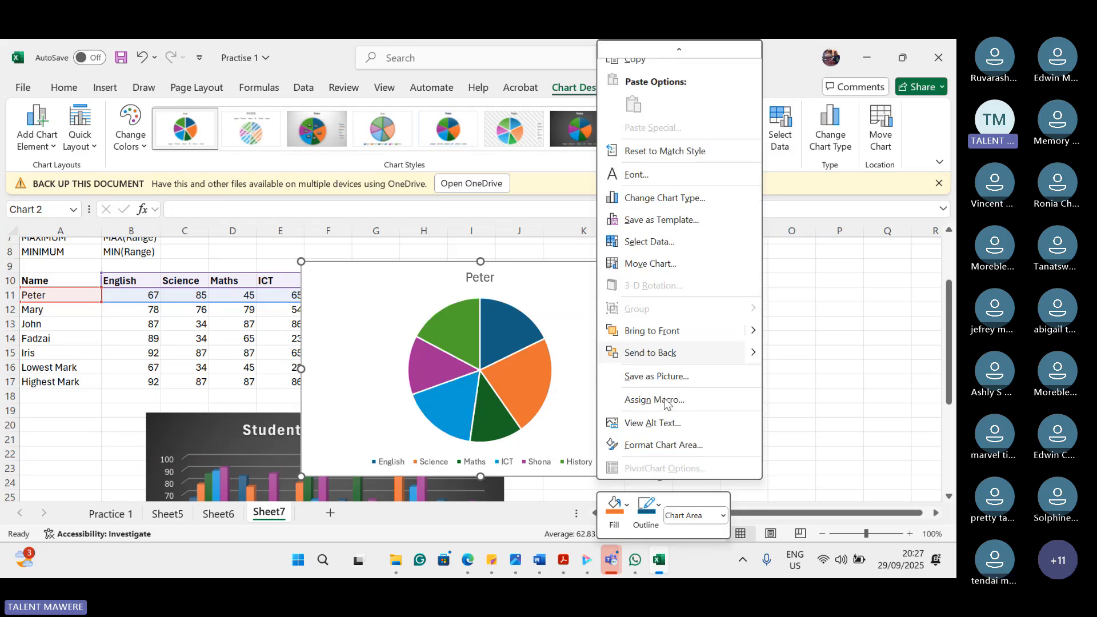
pyautogui.click(666, 445)
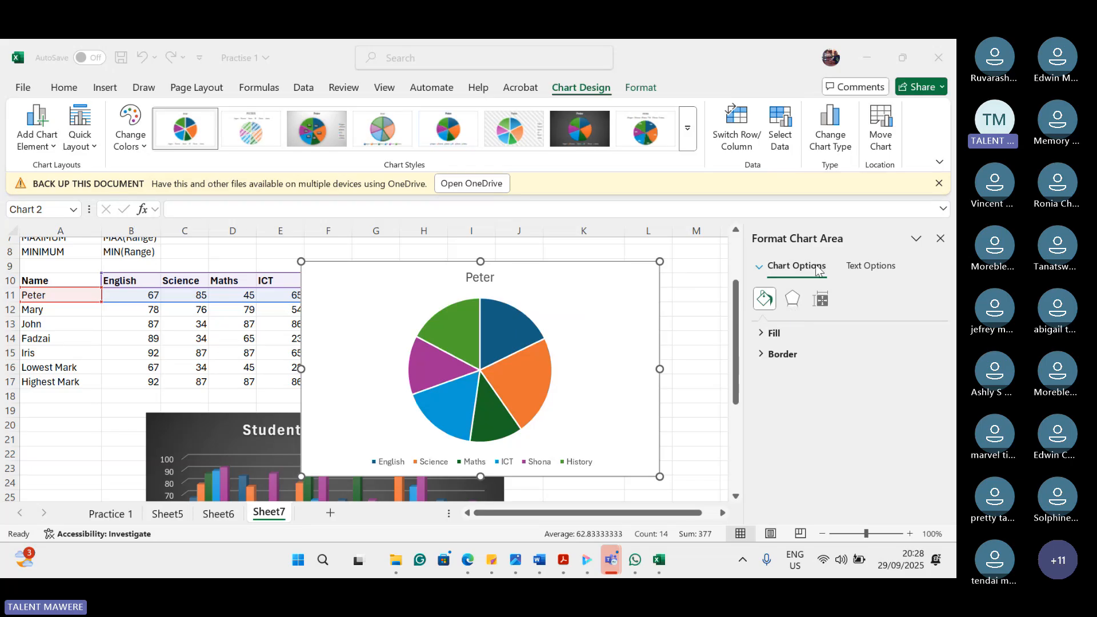
pyautogui.click(857, 262)
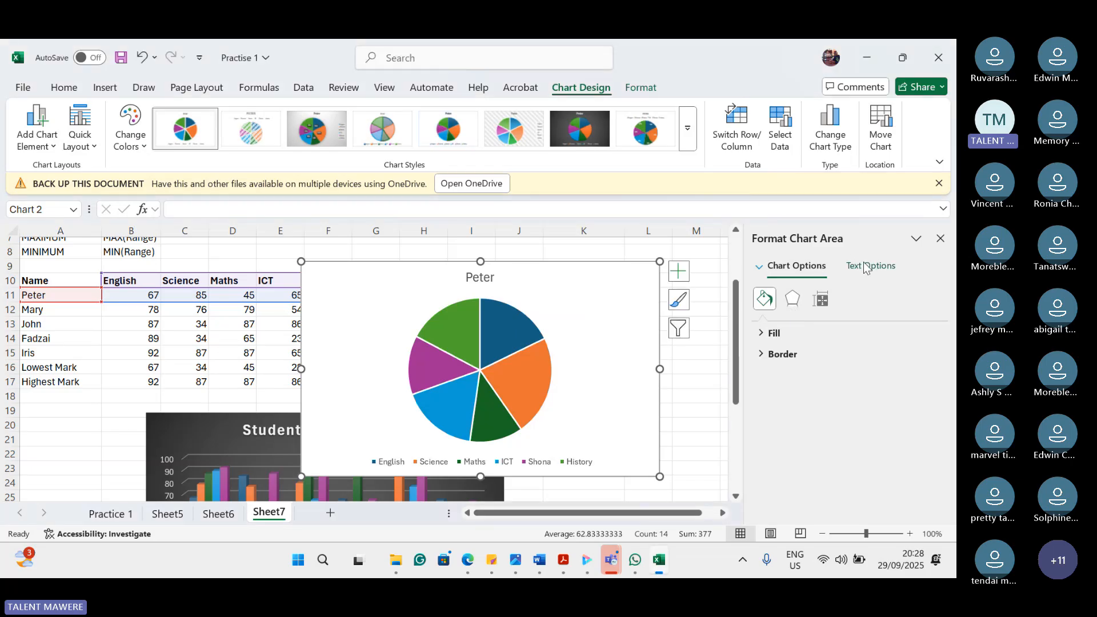
pyautogui.click(865, 267)
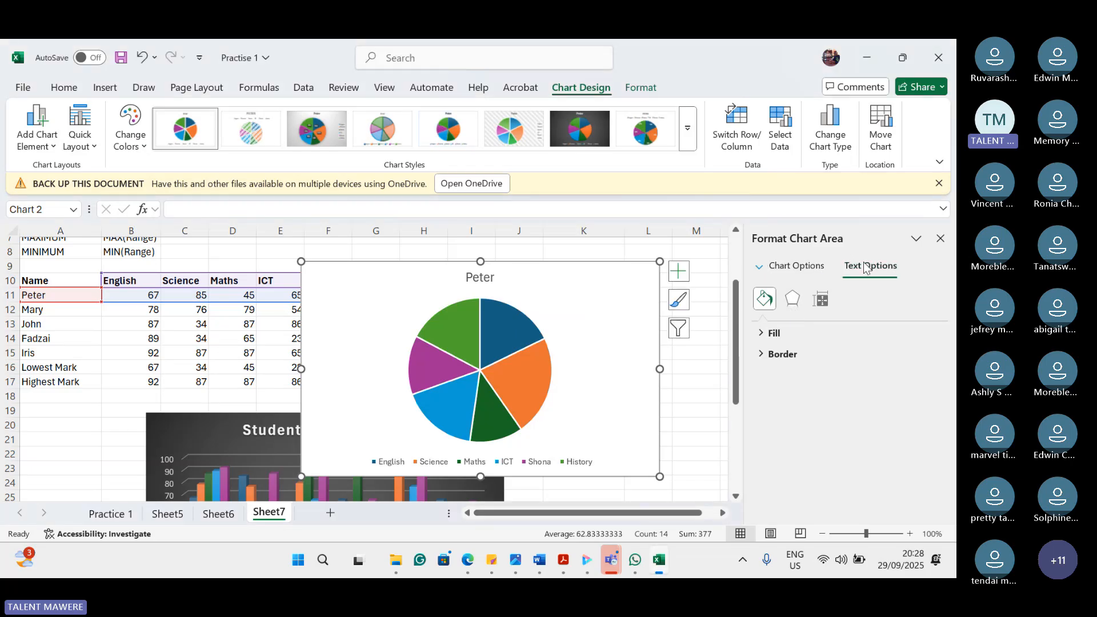
pyautogui.click(940, 239)
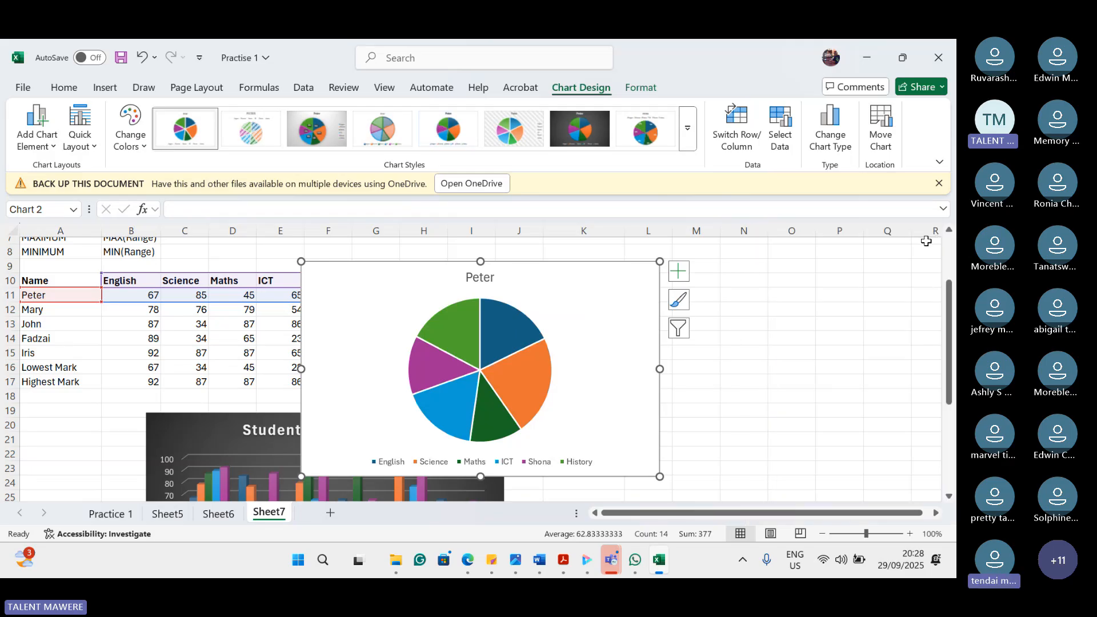
pyautogui.rightClick(544, 320)
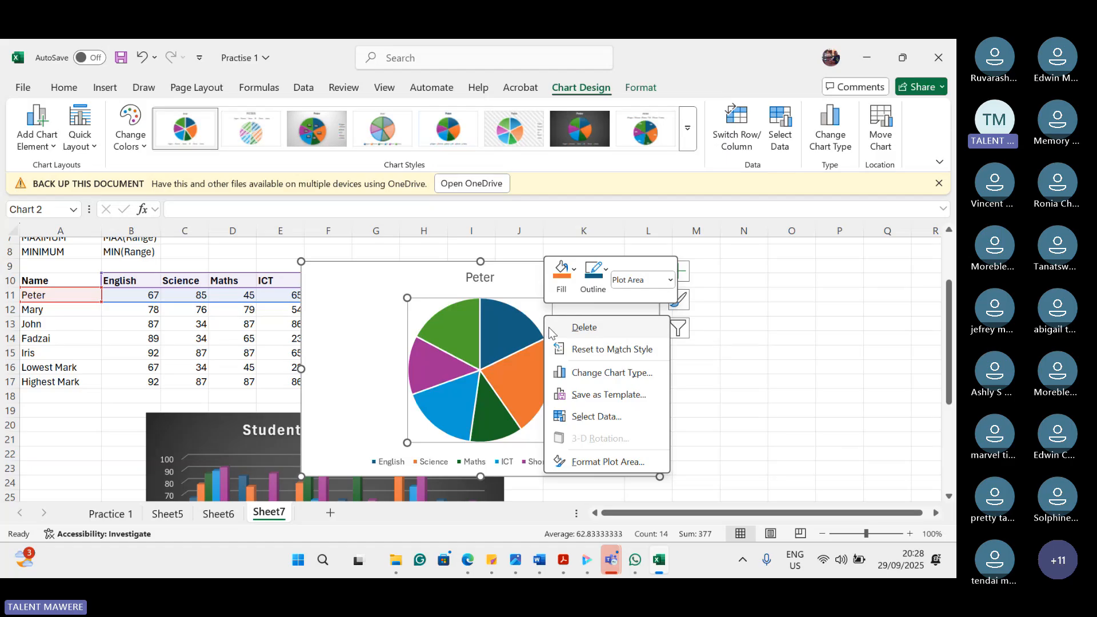
pyautogui.rightClick(505, 349)
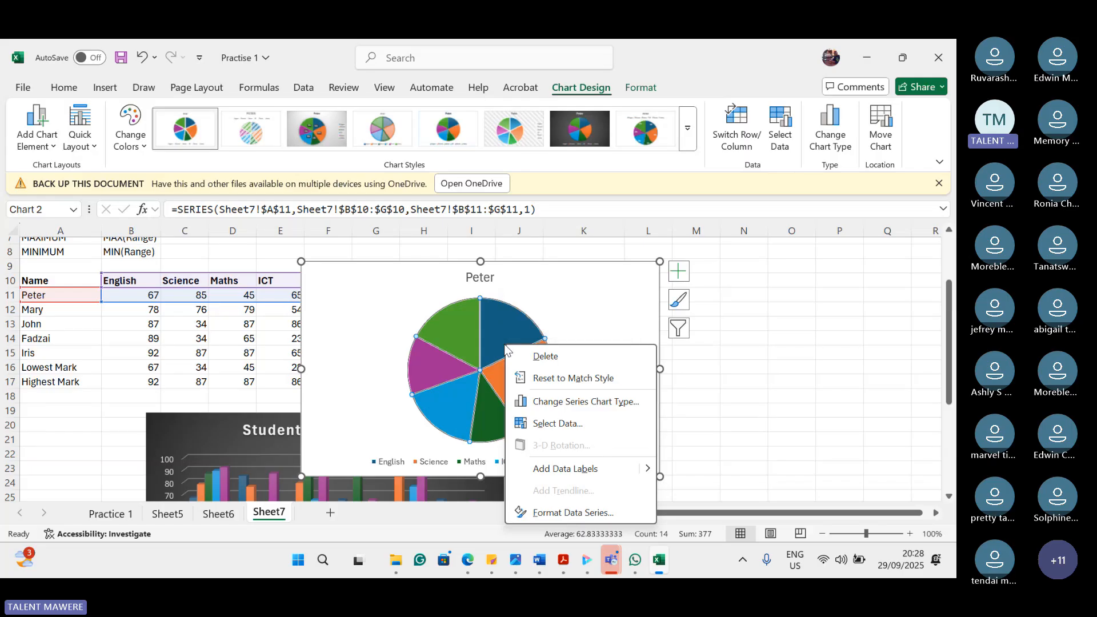
pyautogui.press('Escape')
pyautogui.rightClick(506, 347)
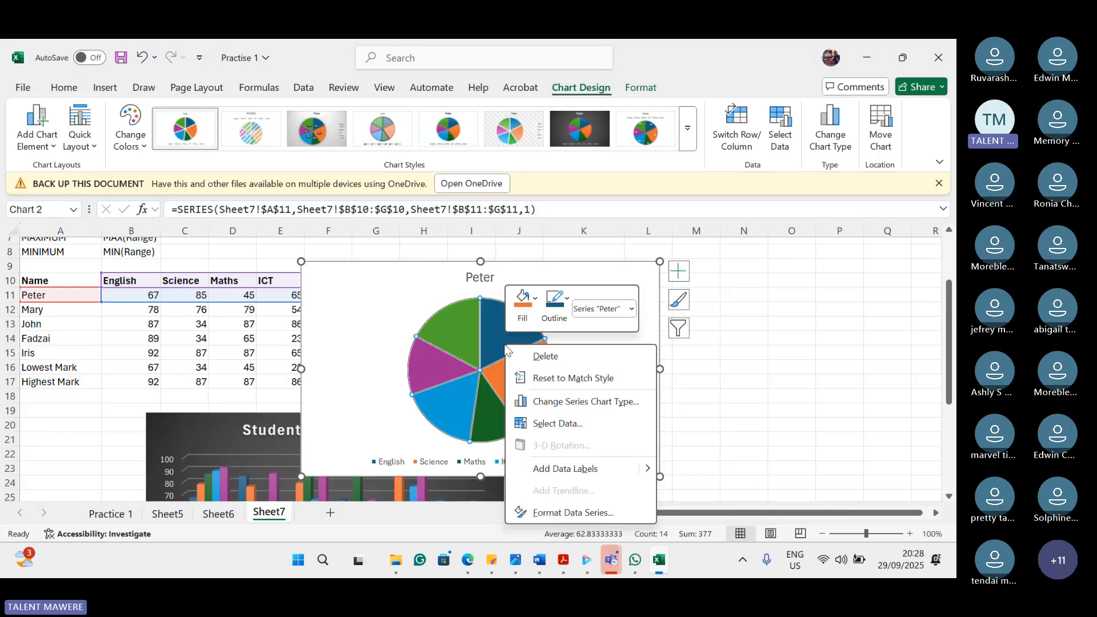
pyautogui.press('Escape')
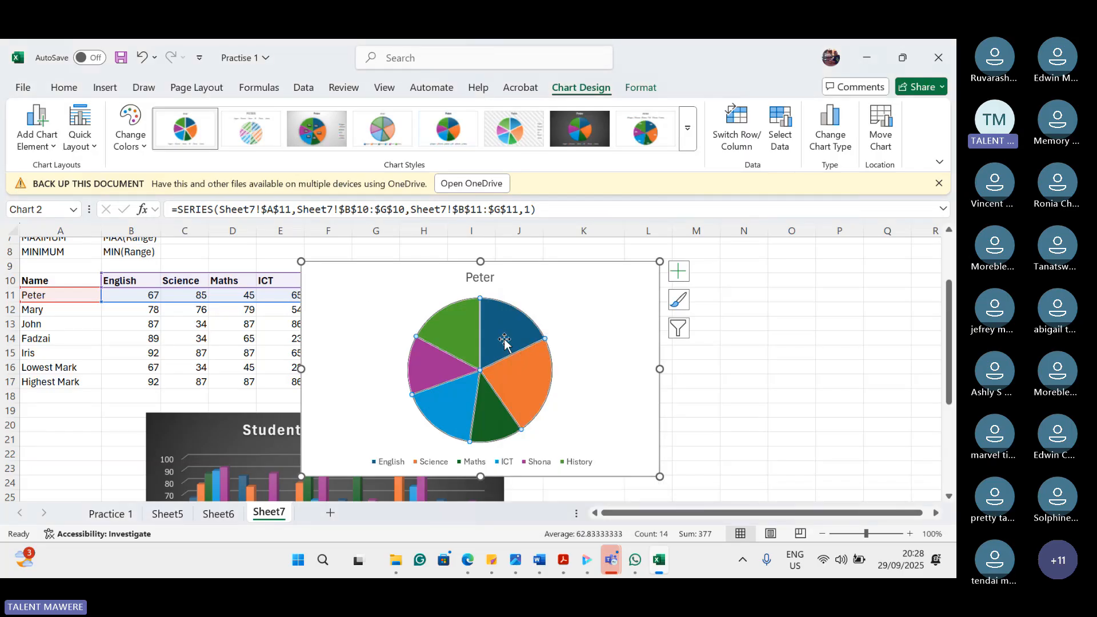
pyautogui.click(576, 323)
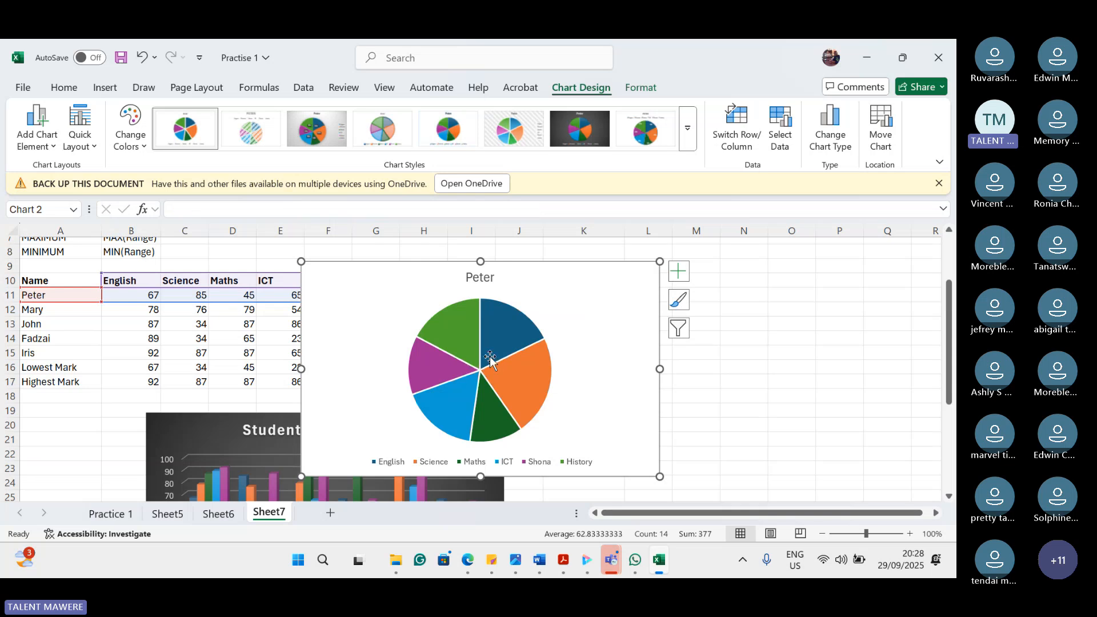
# Step: Add data labels to the pie chart's slices and show the percentage alongside each value
pyautogui.rightClick(490, 358)
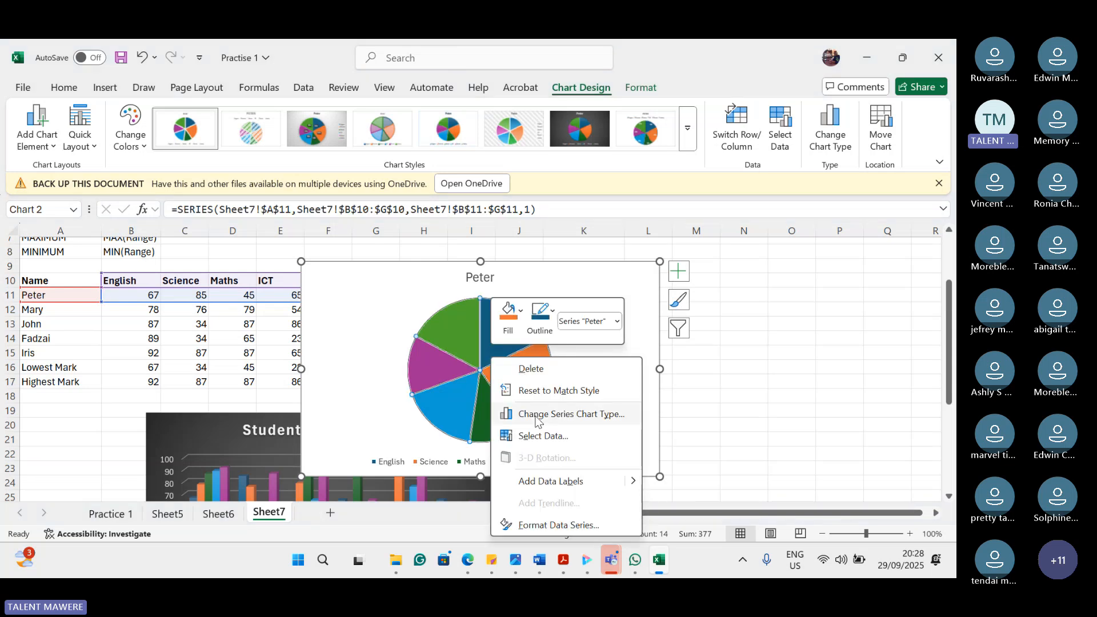
pyautogui.click(556, 482)
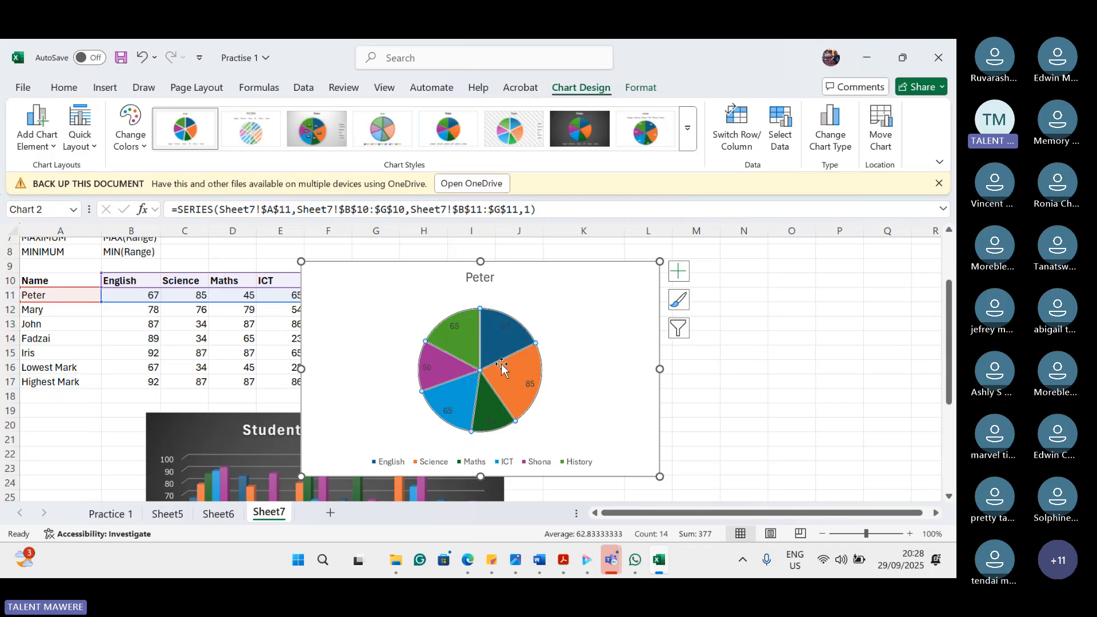
pyautogui.rightClick(478, 328)
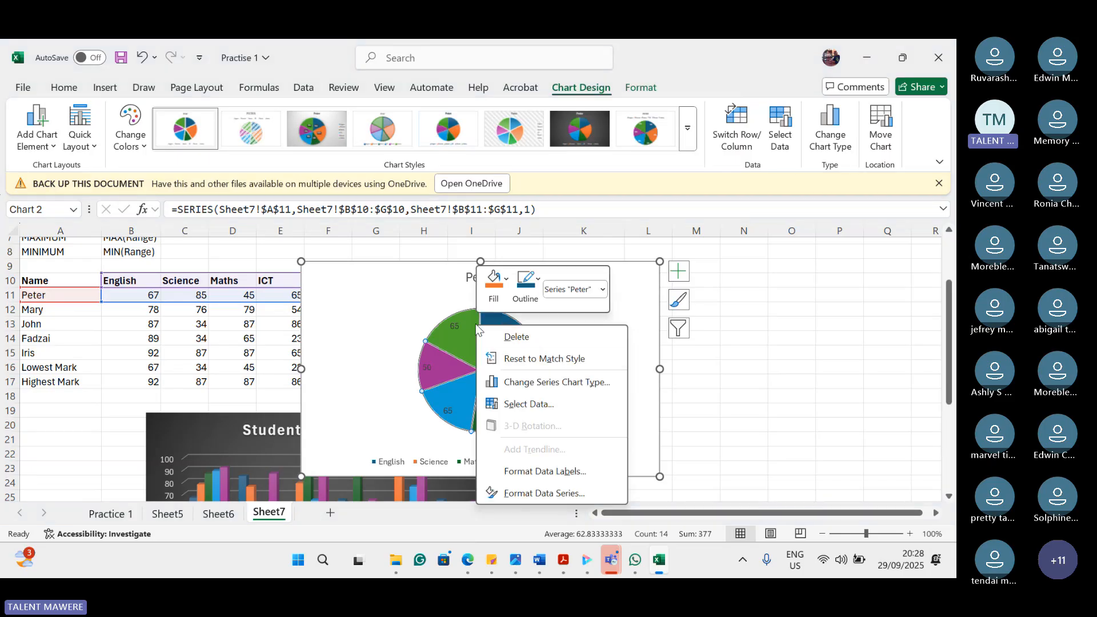
pyautogui.click(569, 471)
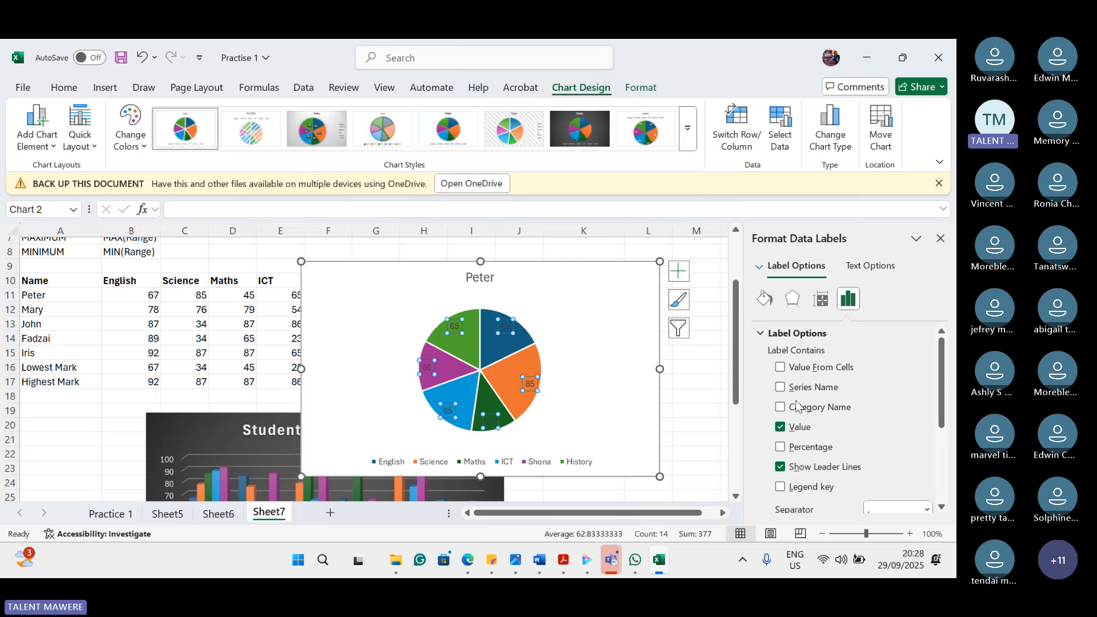
pyautogui.click(785, 452)
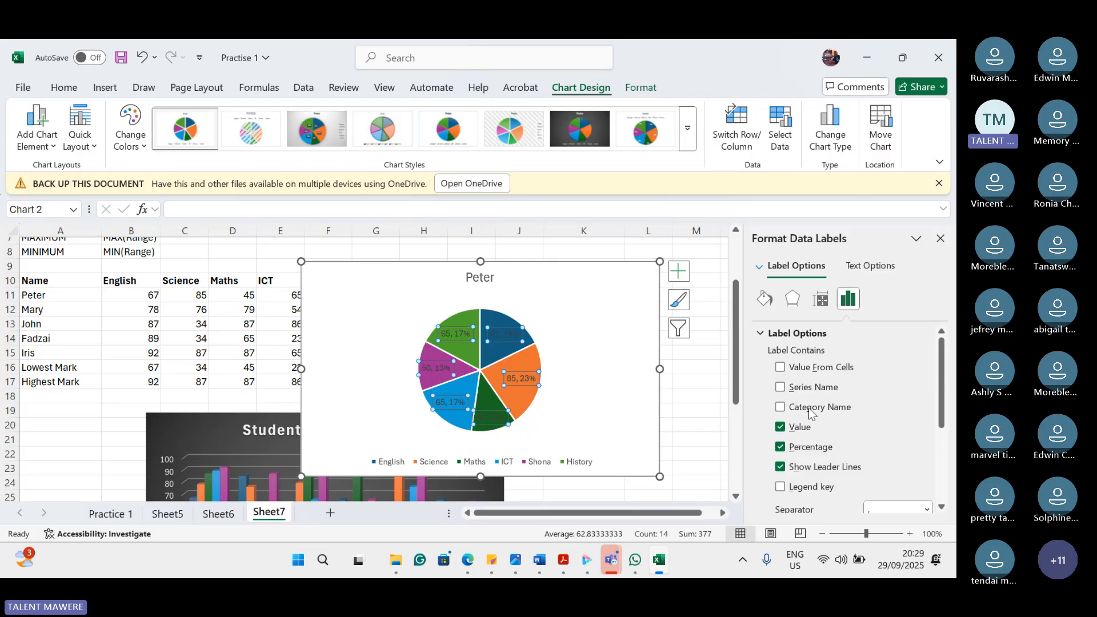
pyautogui.scroll(-1, 856, 436)
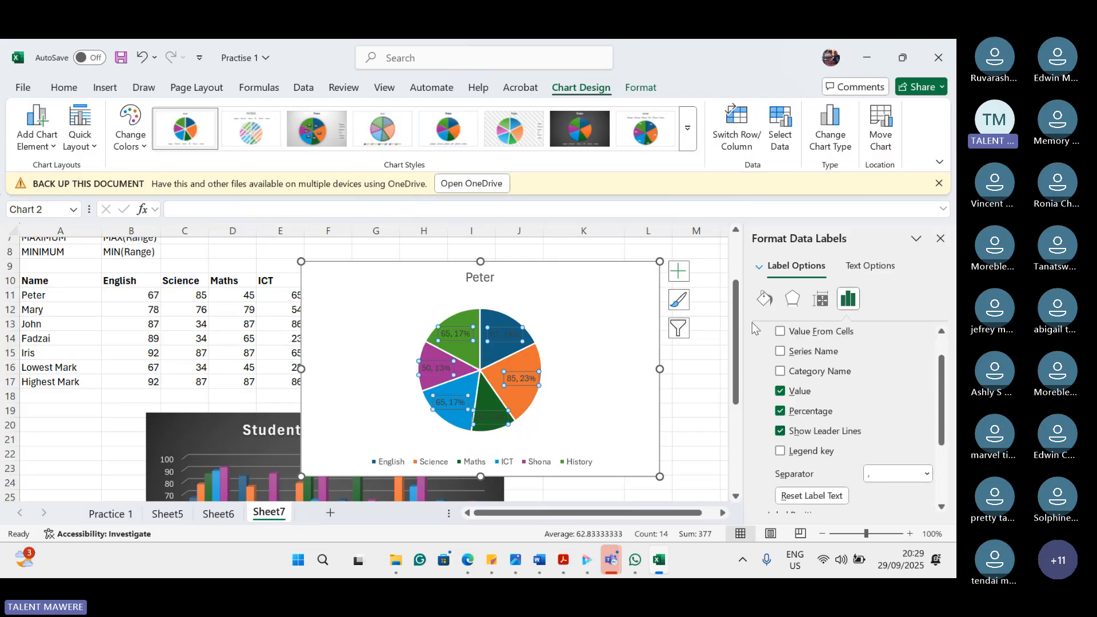
pyautogui.click(941, 240)
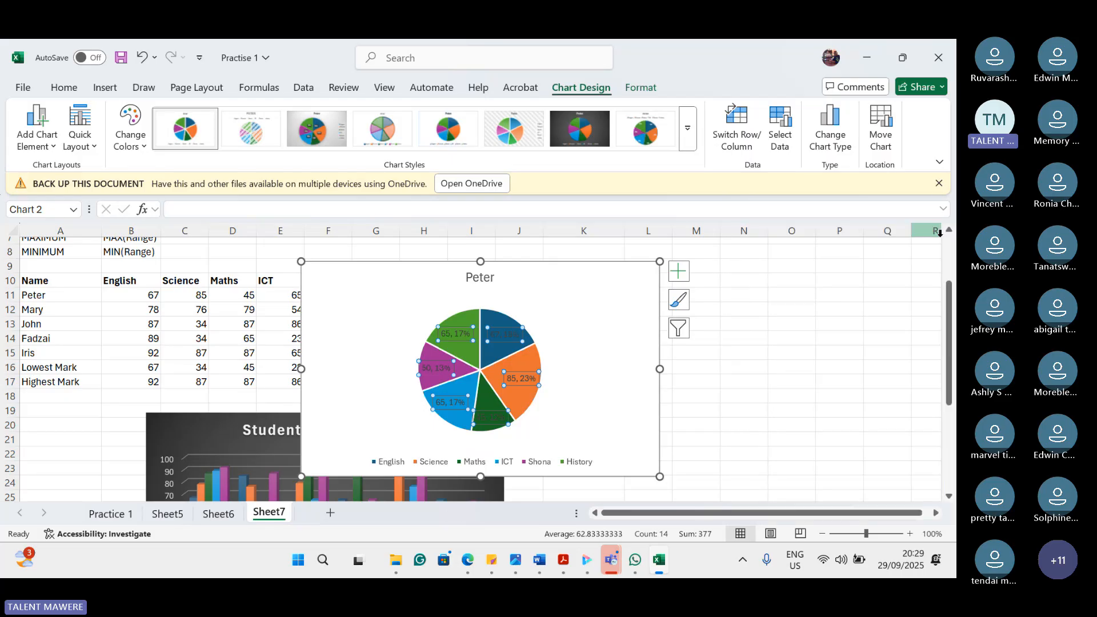
pyautogui.click(668, 319)
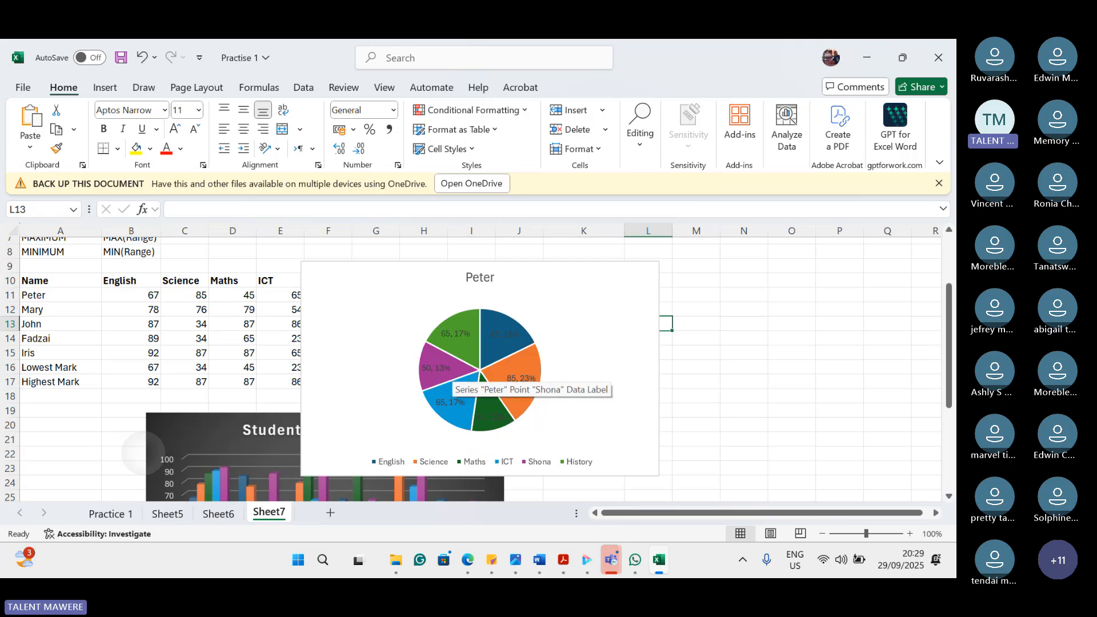
# Step: Move the pie chart below the marks table, beside the column chart, so that it starts in column J at row 19
pyautogui.click(124, 454)
pyautogui.click(446, 371)
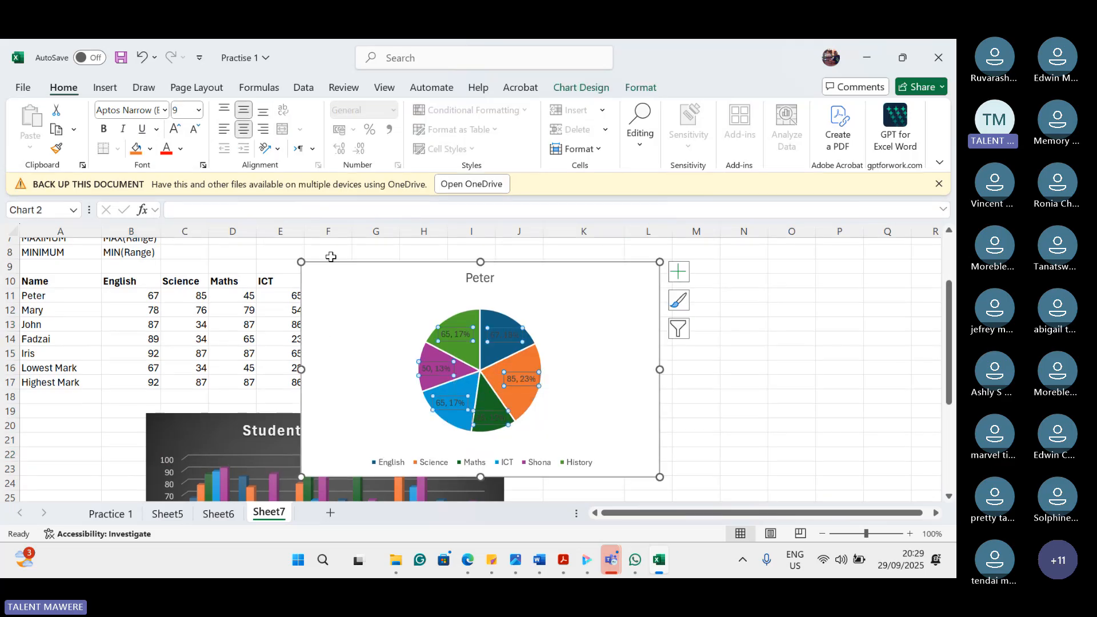
pyautogui.moveTo(343, 283); pyautogui.dragTo(564, 420)
pyautogui.click(563, 421)
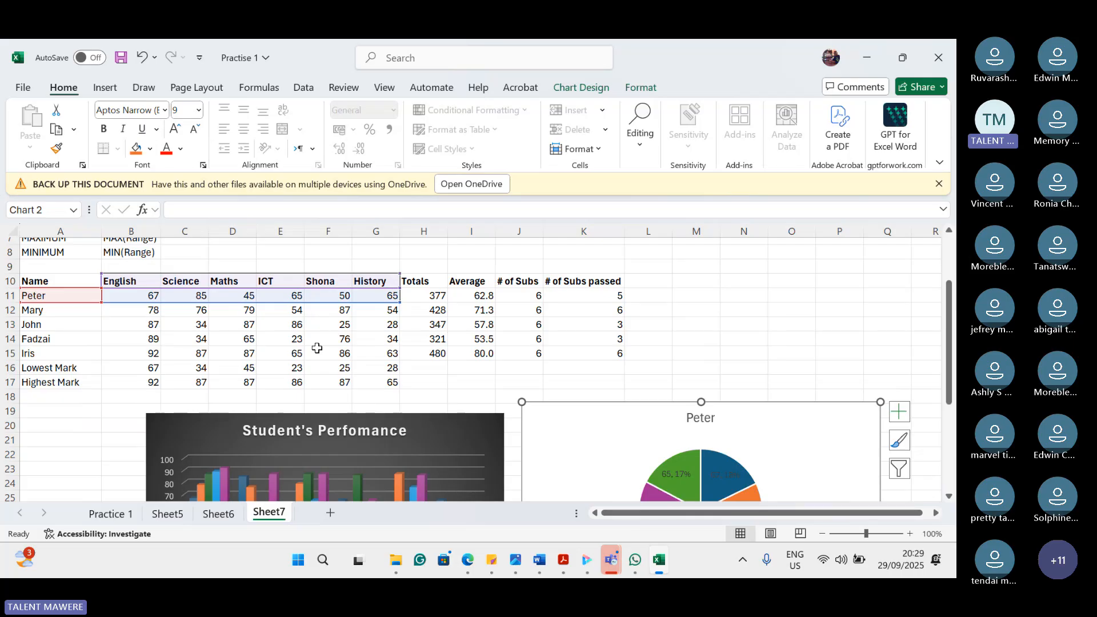
pyautogui.moveTo(569, 417)
pyautogui.mouseDown()
pyautogui.moveTo(566, 431)
pyautogui.moveTo(557, 424)
pyautogui.moveTo(564, 432)
pyautogui.mouseUp()
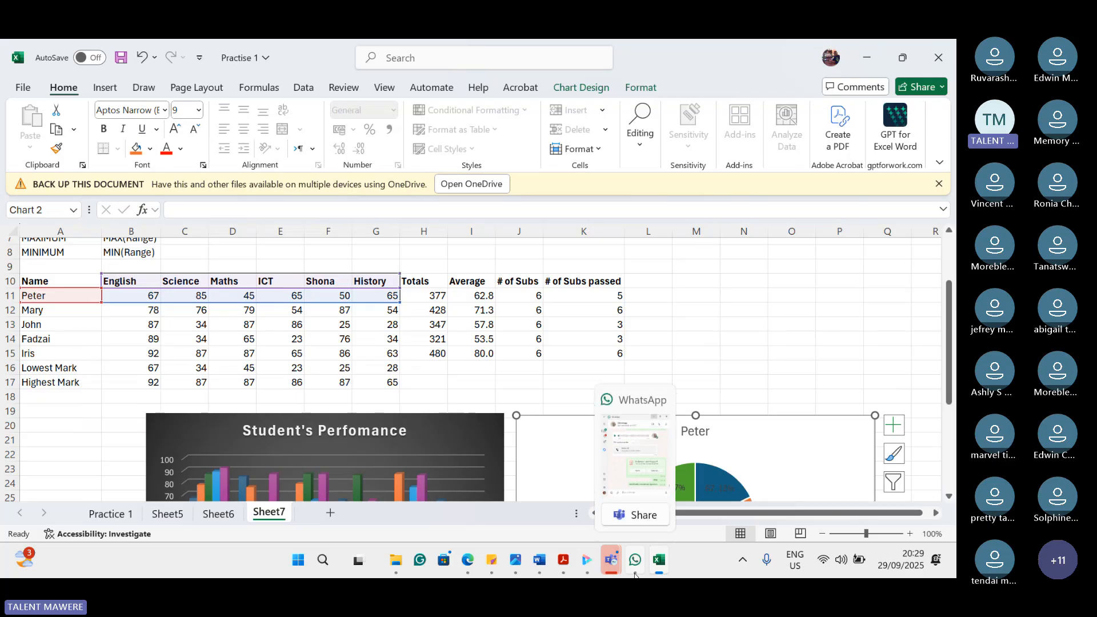
# Step: Switch to the Microsoft Teams meeting window to view the participants
pyautogui.click(659, 56)
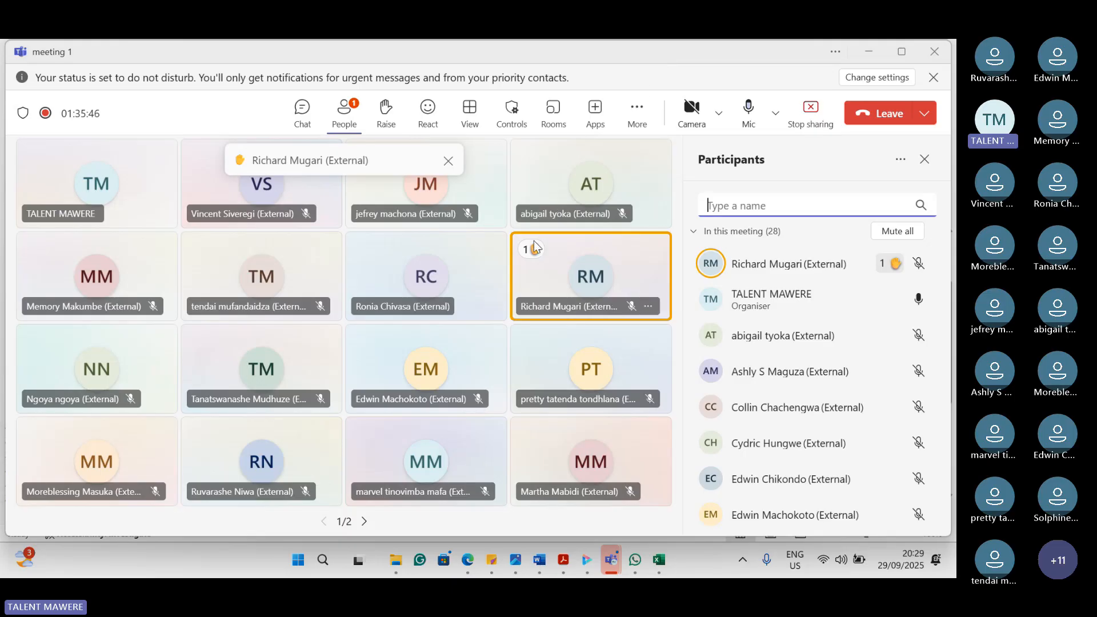
# Step: Examine the profile cards of the participants asking to speak and look through both pages of the meeting's participant gallery
pyautogui.click(575, 273)
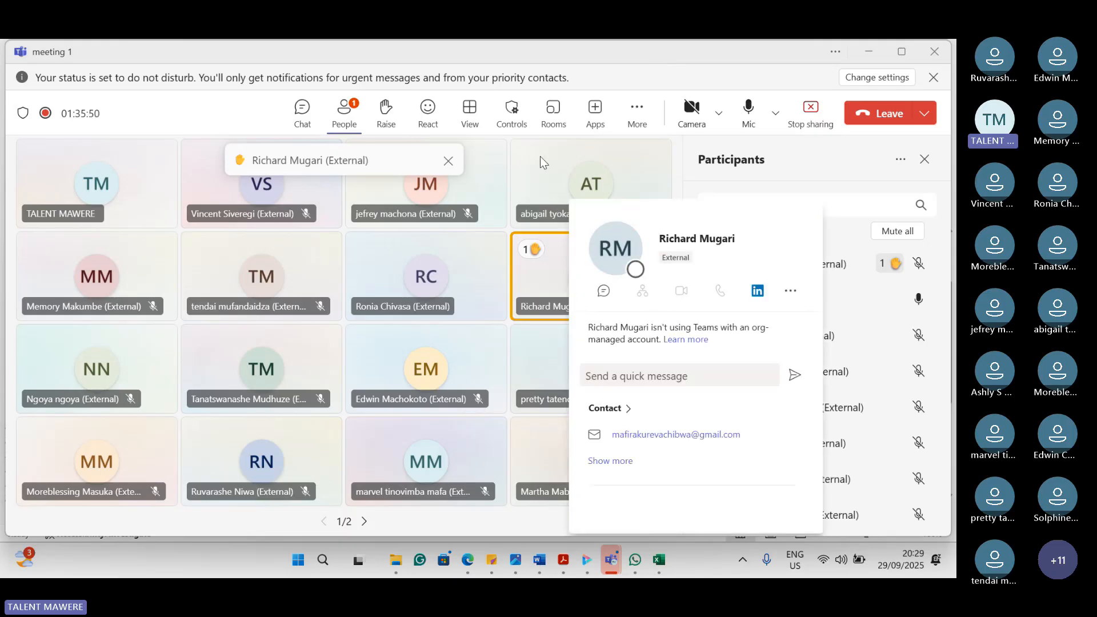
pyautogui.click(554, 150)
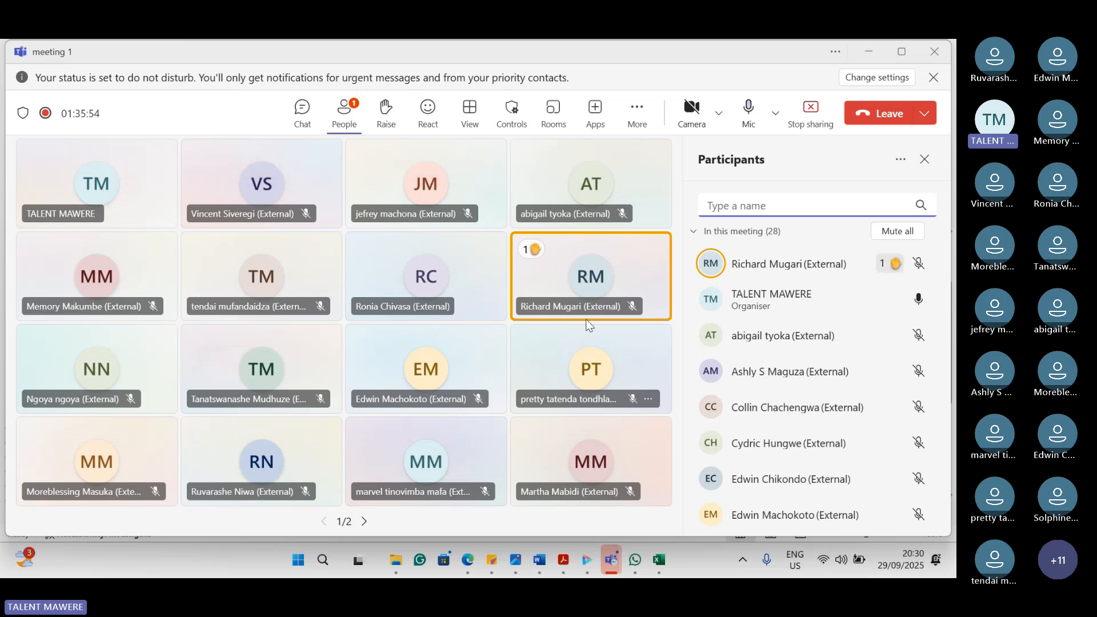
pyautogui.click(601, 301)
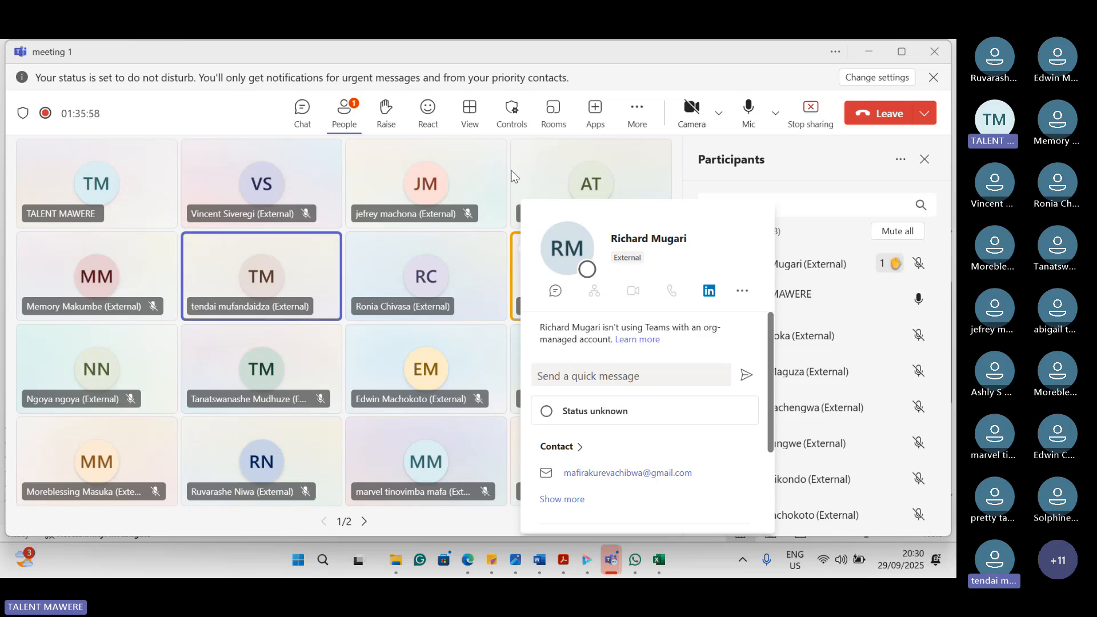
pyautogui.click(265, 275)
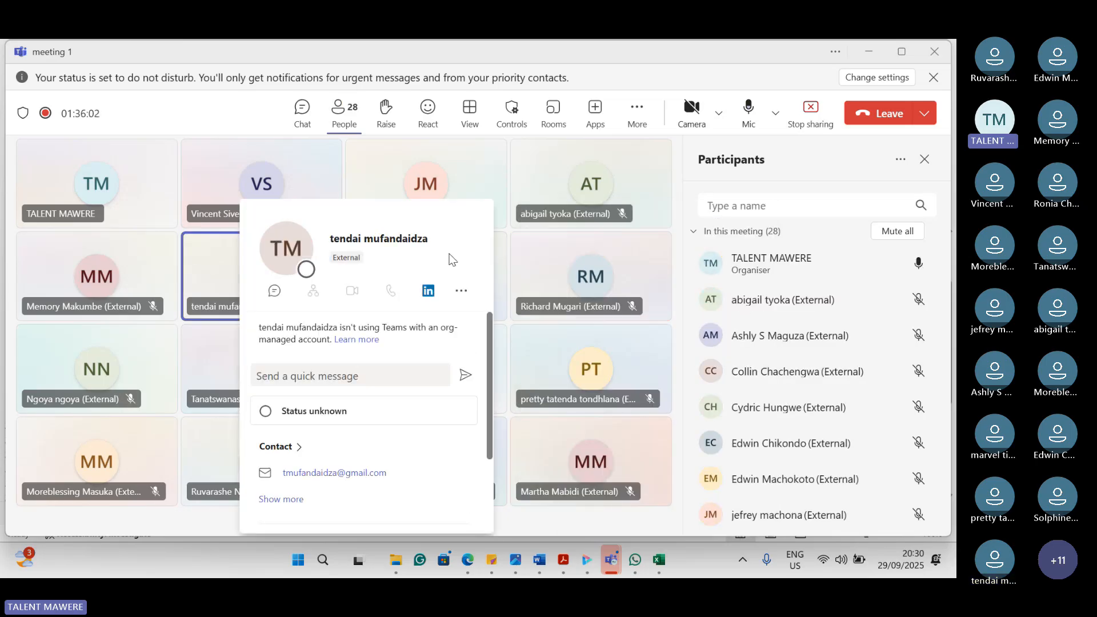
pyautogui.click(423, 110)
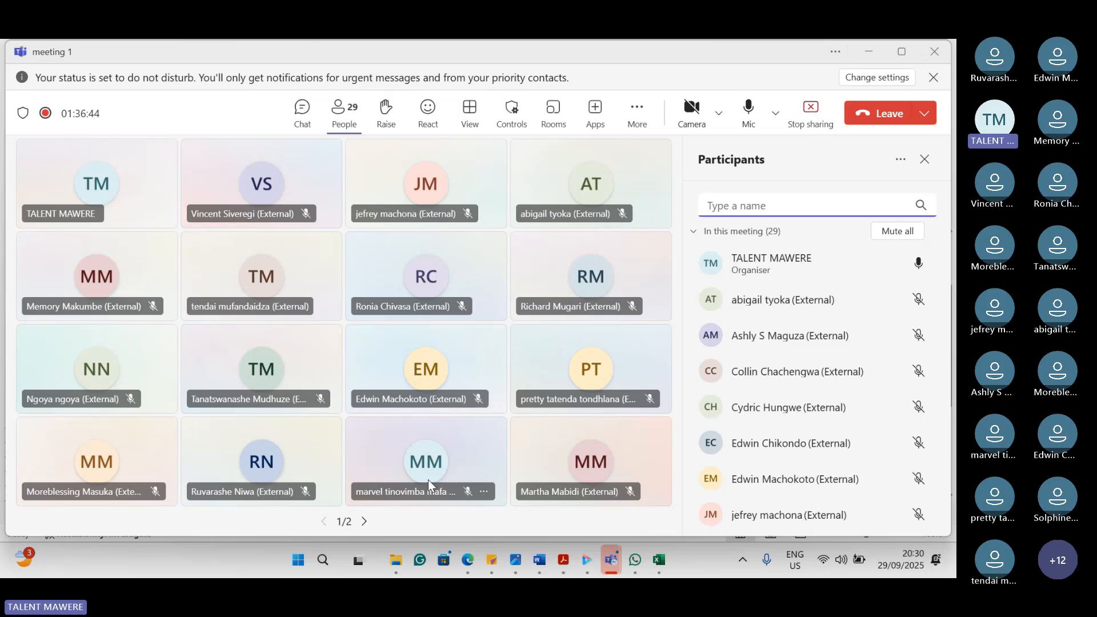
pyautogui.click(366, 524)
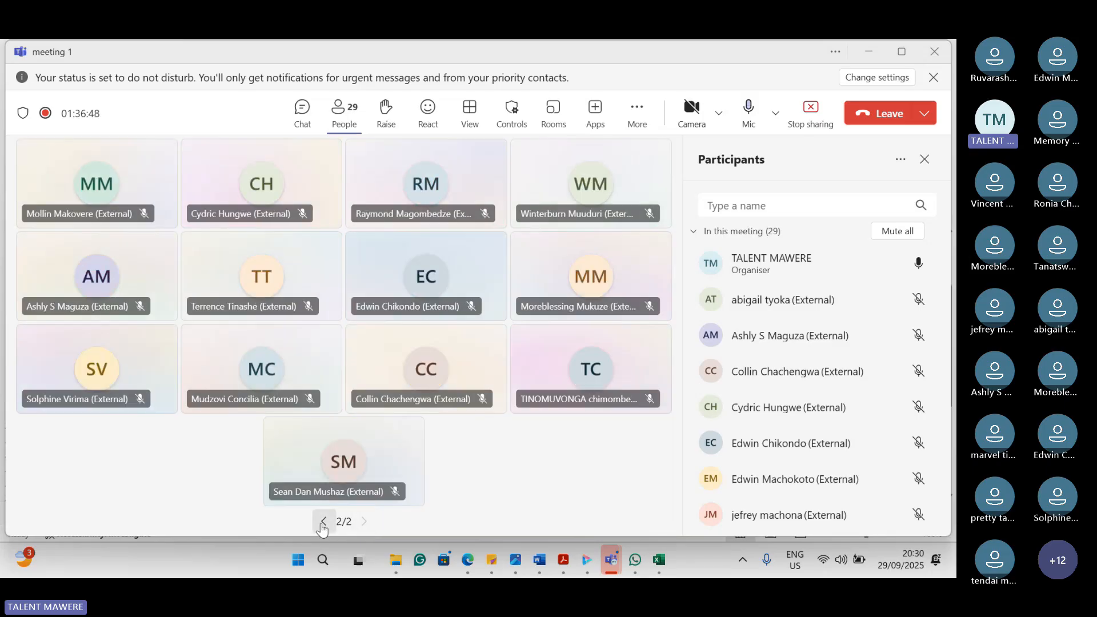
pyautogui.click(323, 523)
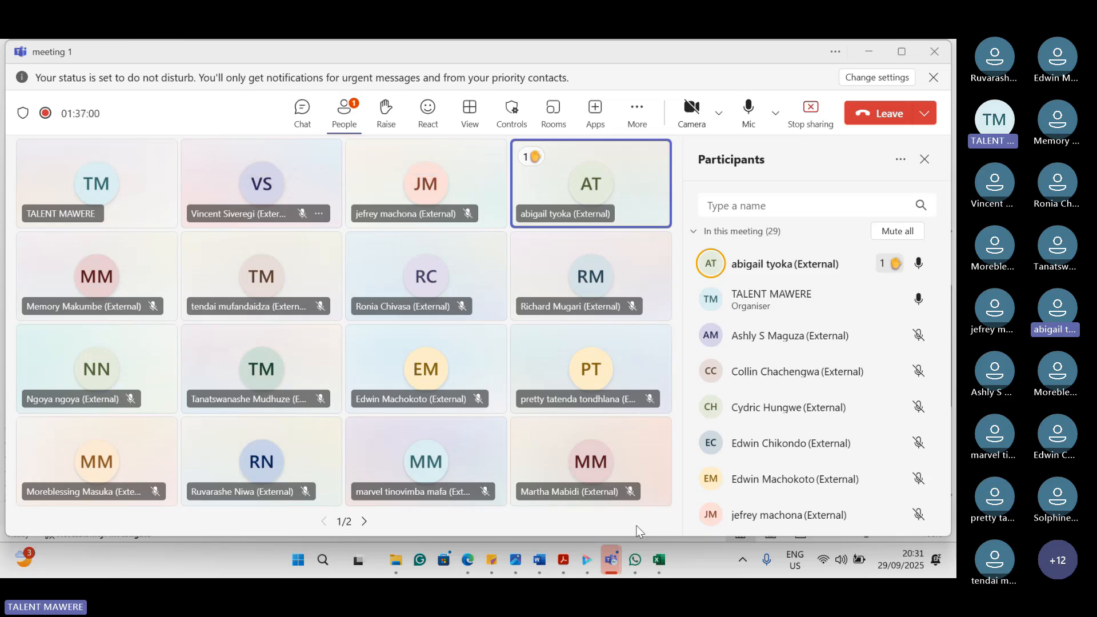
# Step: Switch back to the Practise 1 workbook in Excel and review the column and pie charts together with the marks table
pyautogui.moveTo(659, 561)
pyautogui.click(668, 470)
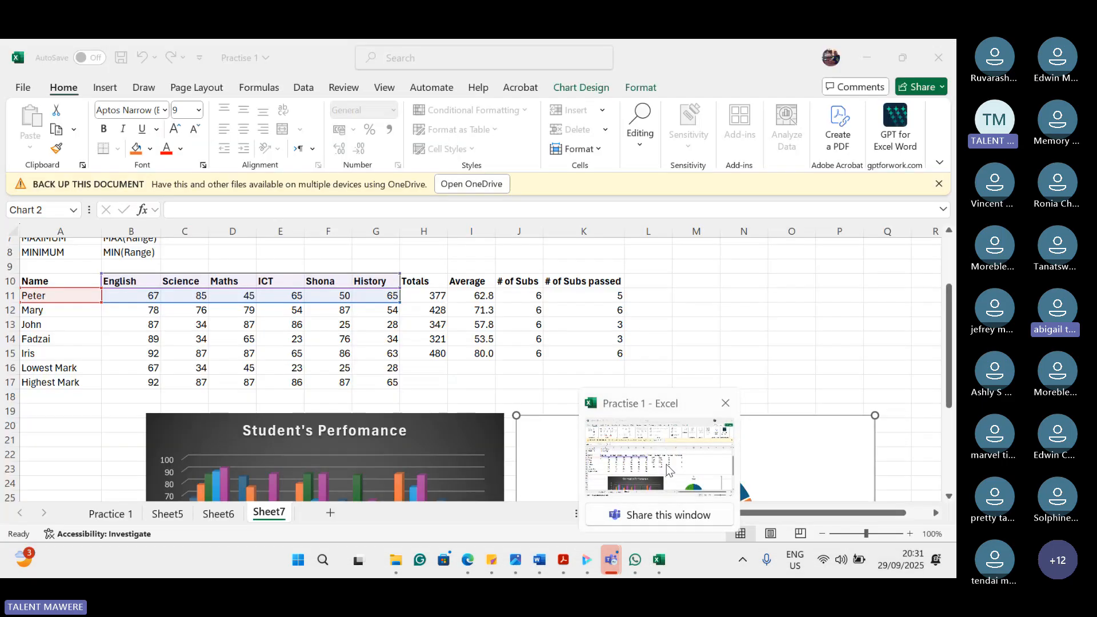
pyautogui.scroll(-3, 669, 362)
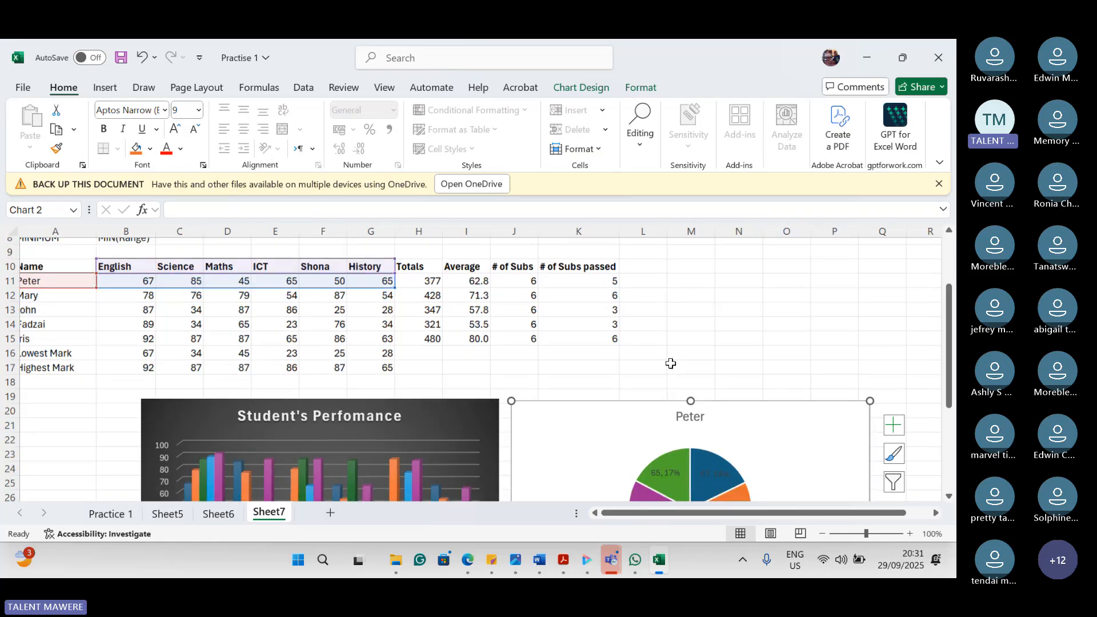
pyautogui.scroll(-1, 670, 363)
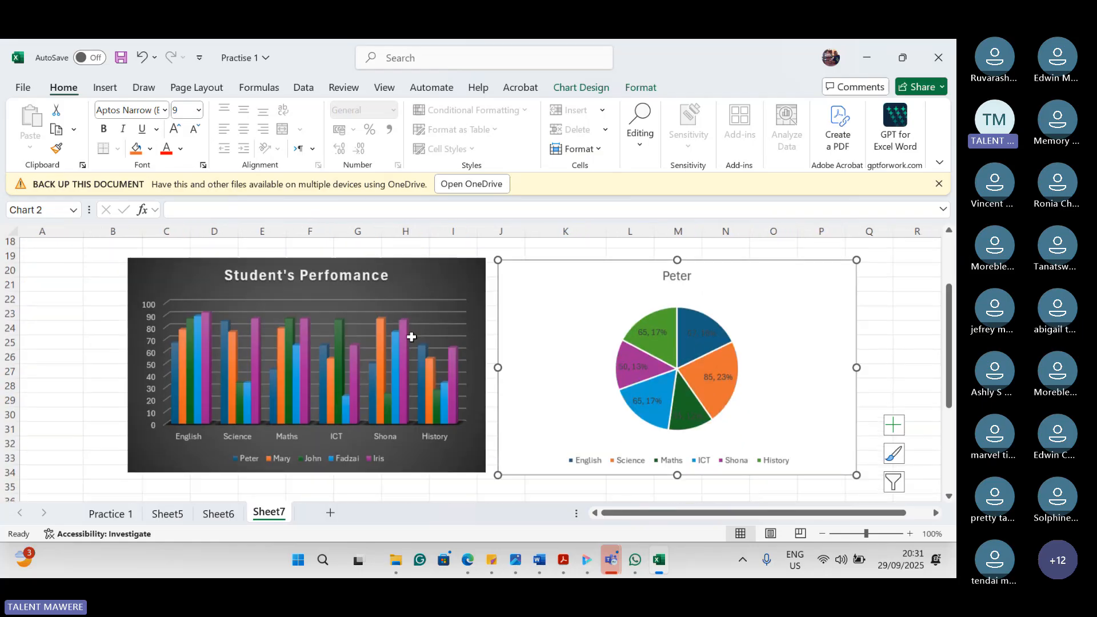
pyautogui.click(362, 279)
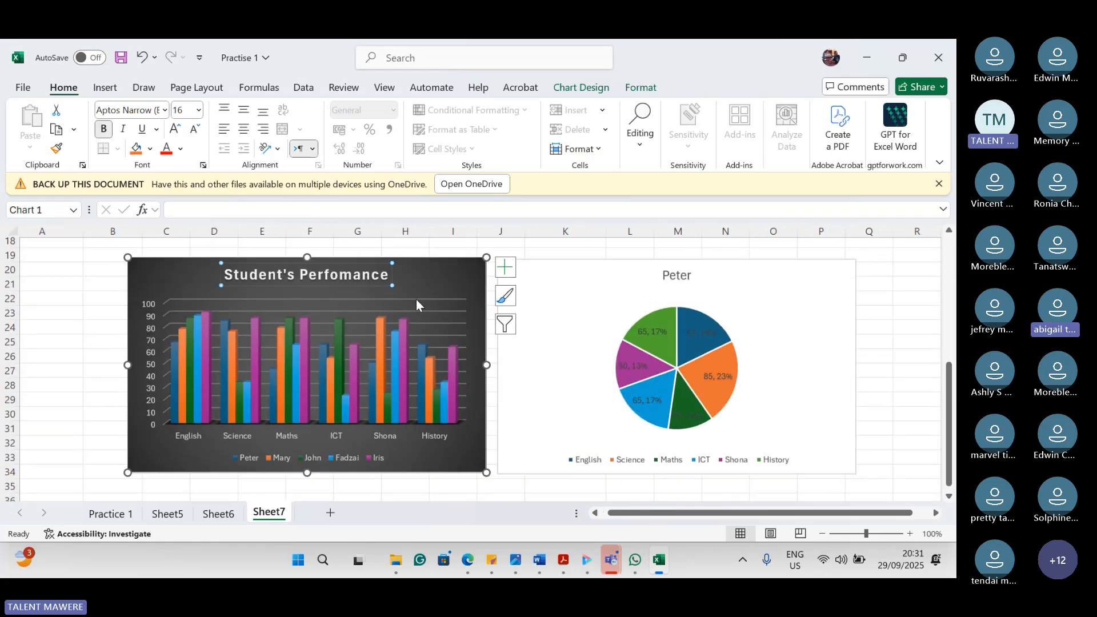
pyautogui.scroll(2, 437, 247)
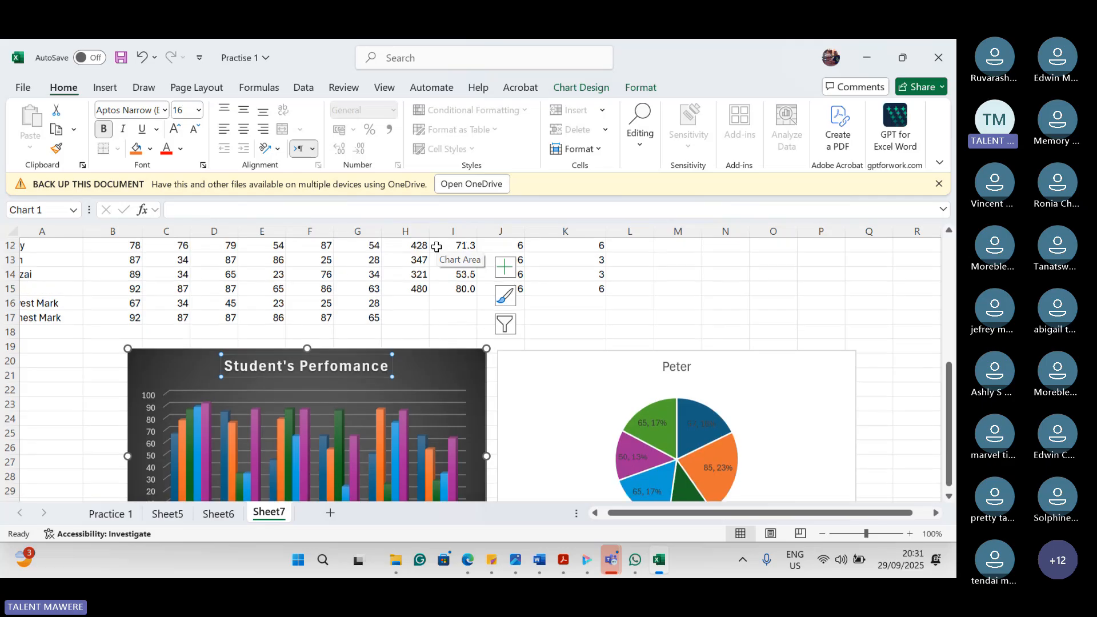
pyautogui.scroll(4, 437, 246)
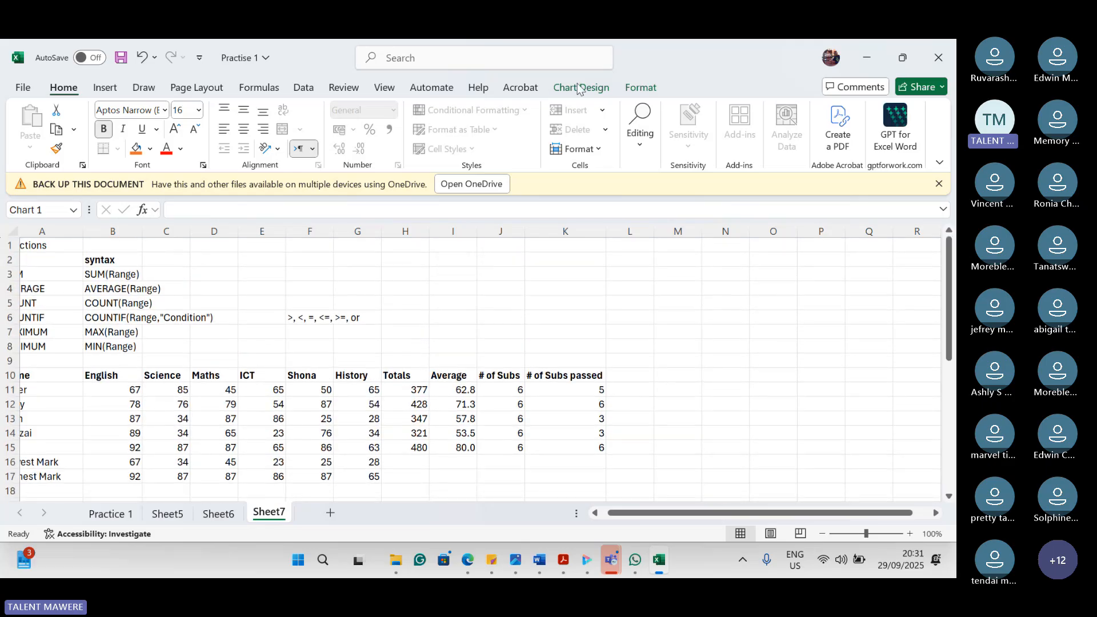
# Step: Set the title of the "Student's Perfomance" column chart to Centered Overlay
pyautogui.click(578, 232)
pyautogui.scroll(-1, 550, 296)
pyautogui.scroll(-4, 550, 296)
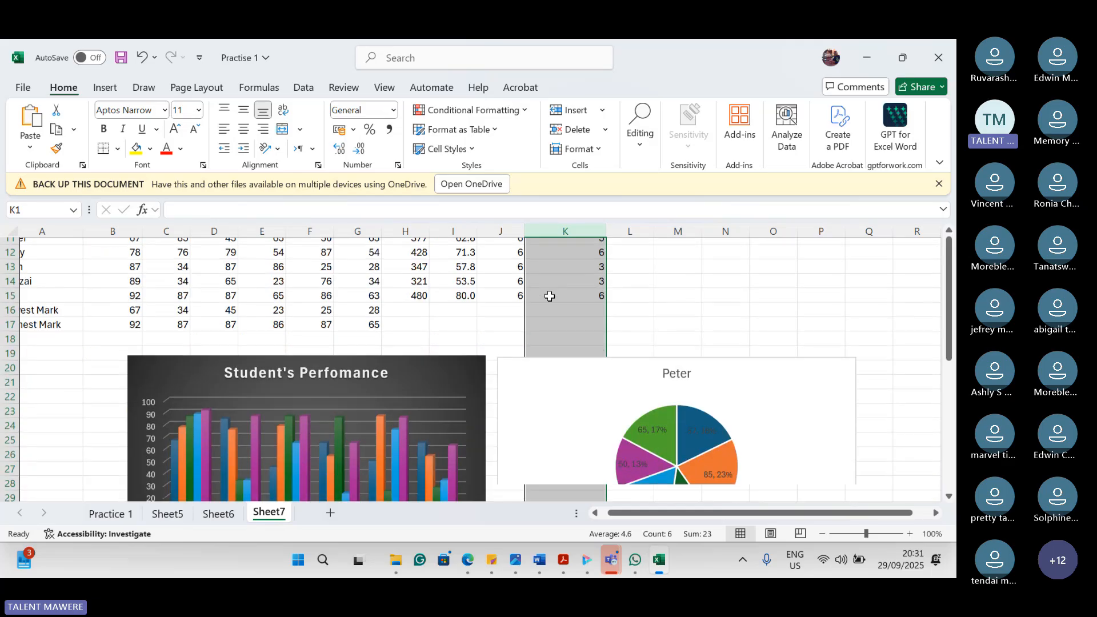
pyautogui.click(438, 345)
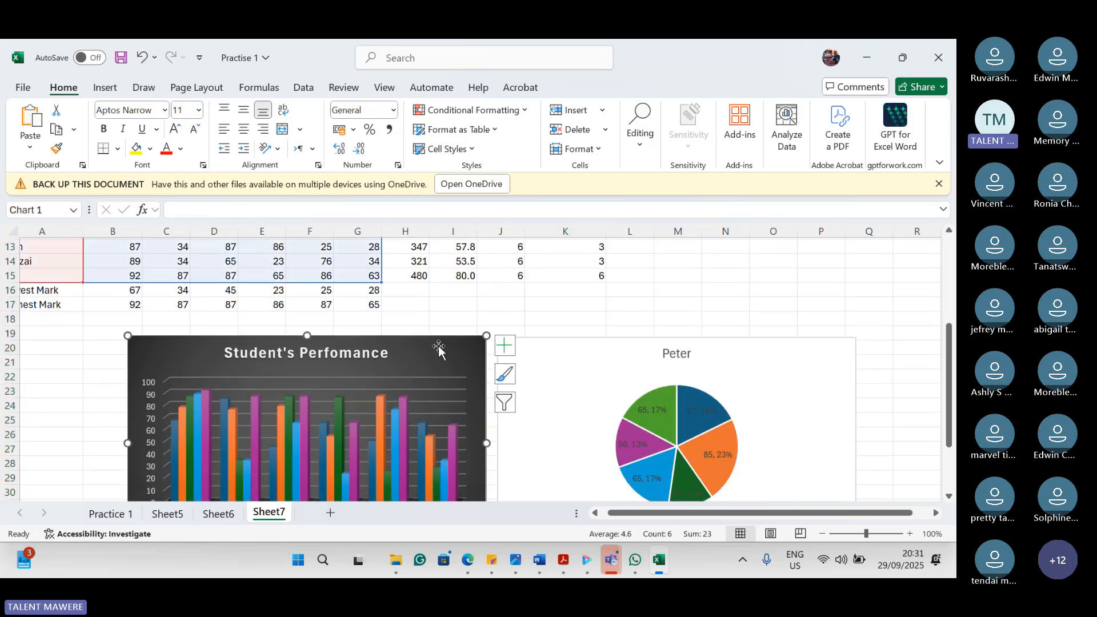
pyautogui.scroll(4, 466, 258)
pyautogui.scroll(1, 466, 258)
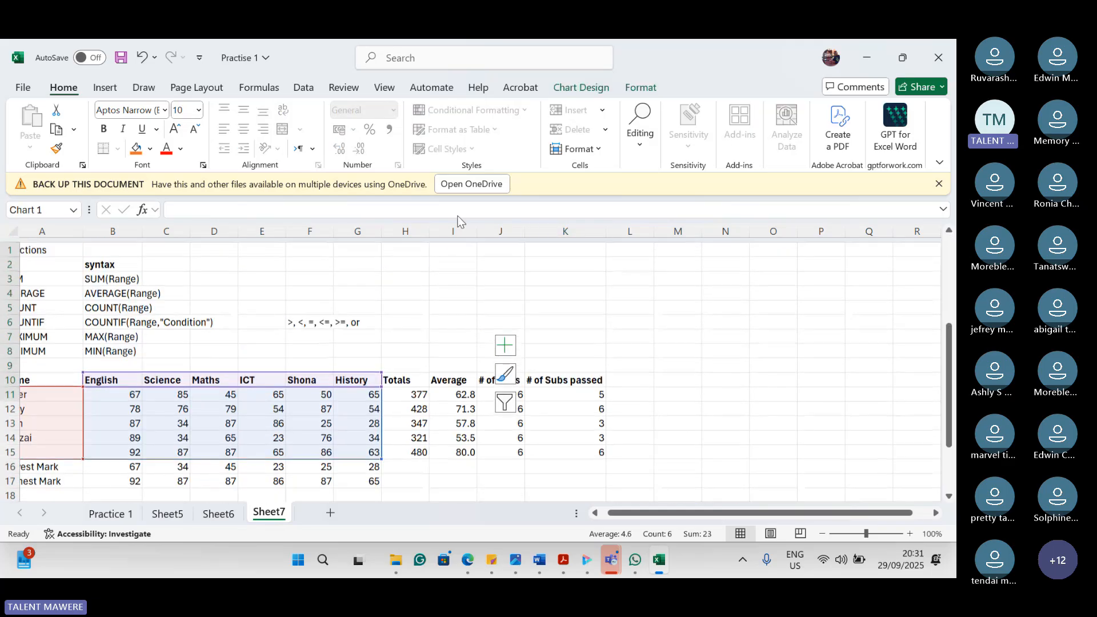
pyautogui.click(579, 88)
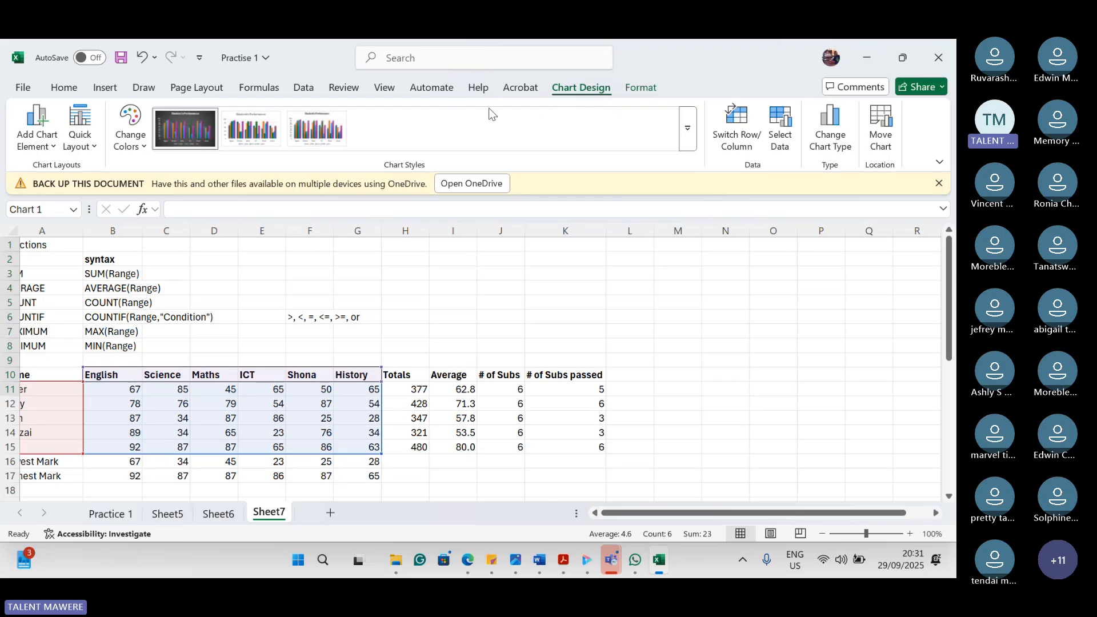
pyautogui.click(53, 148)
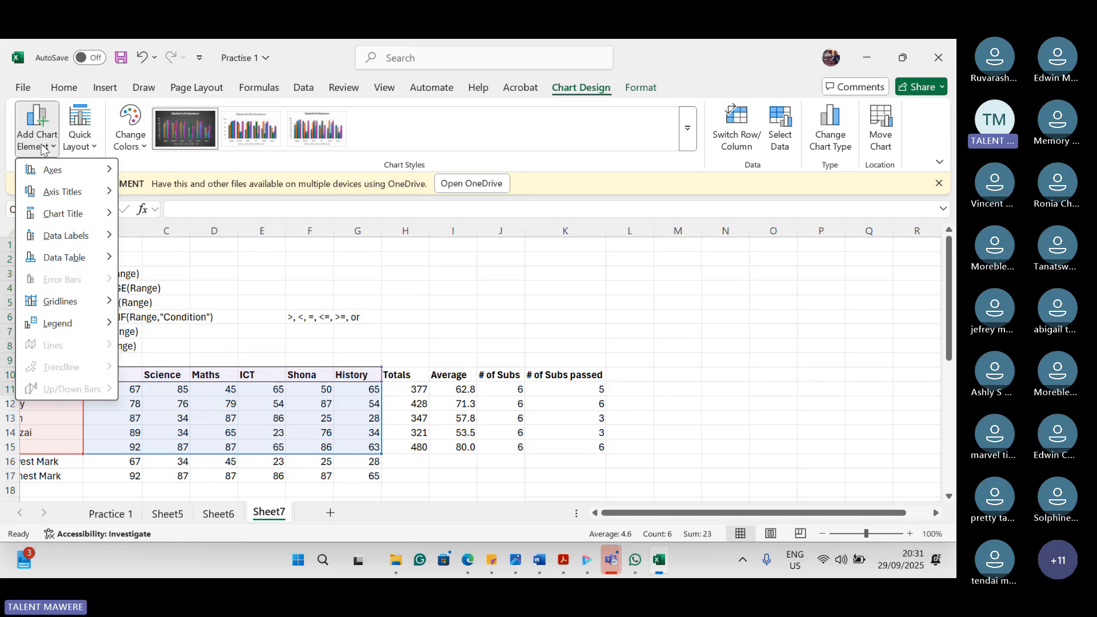
pyautogui.moveTo(68, 214)
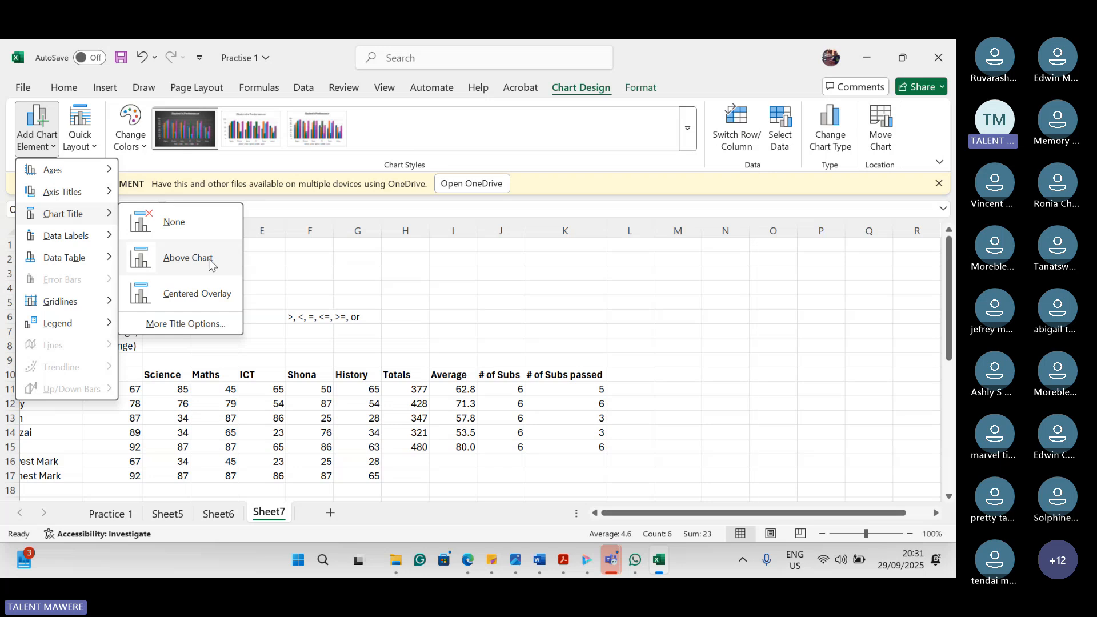
pyautogui.click(227, 303)
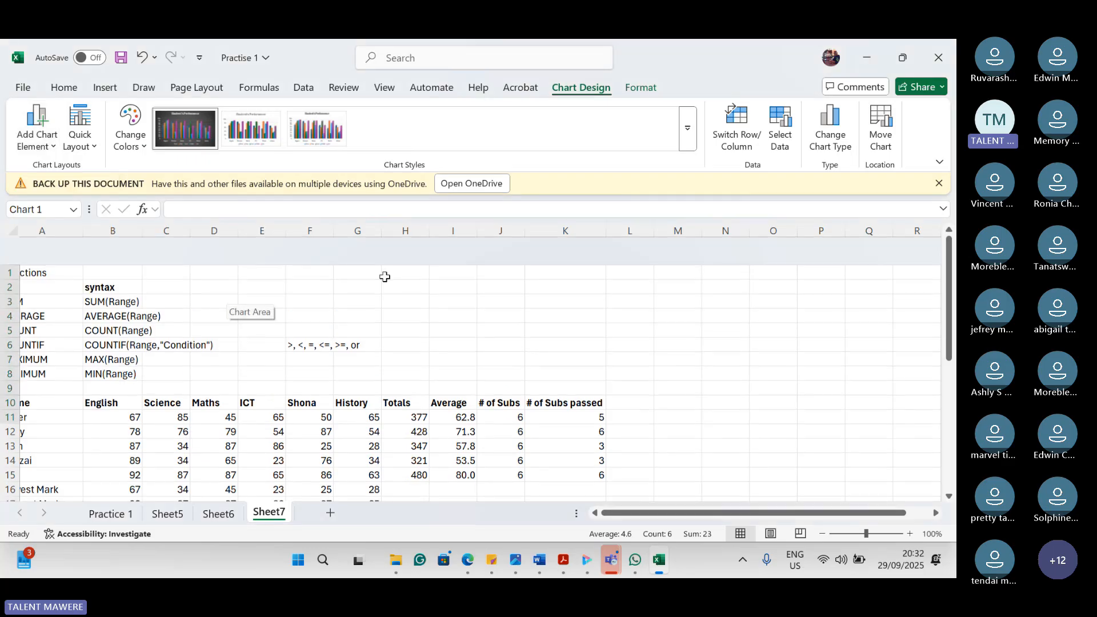
pyautogui.scroll(-3, 318, 357)
pyautogui.scroll(-1, 317, 359)
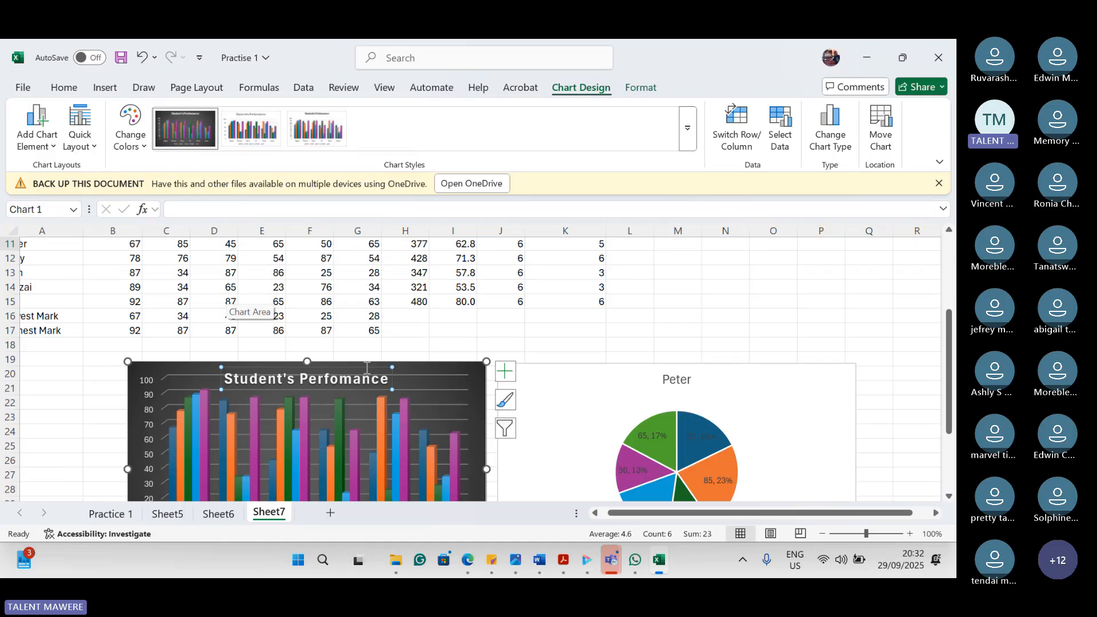
# Step: Place the column chart's title above the chart and deselect the chart
pyautogui.click(53, 146)
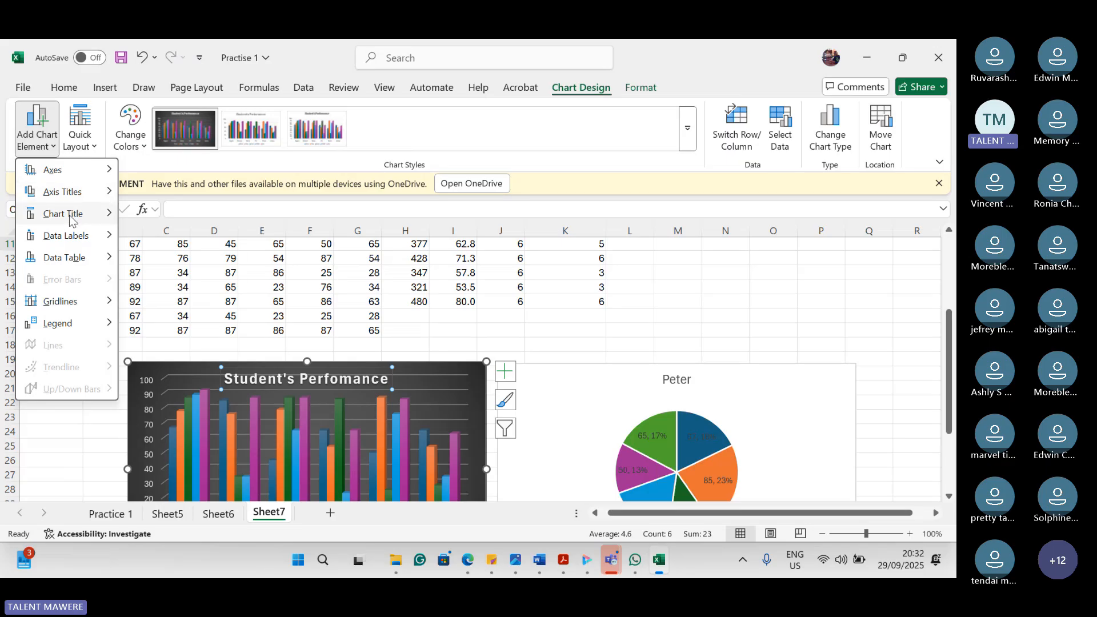
pyautogui.click(182, 256)
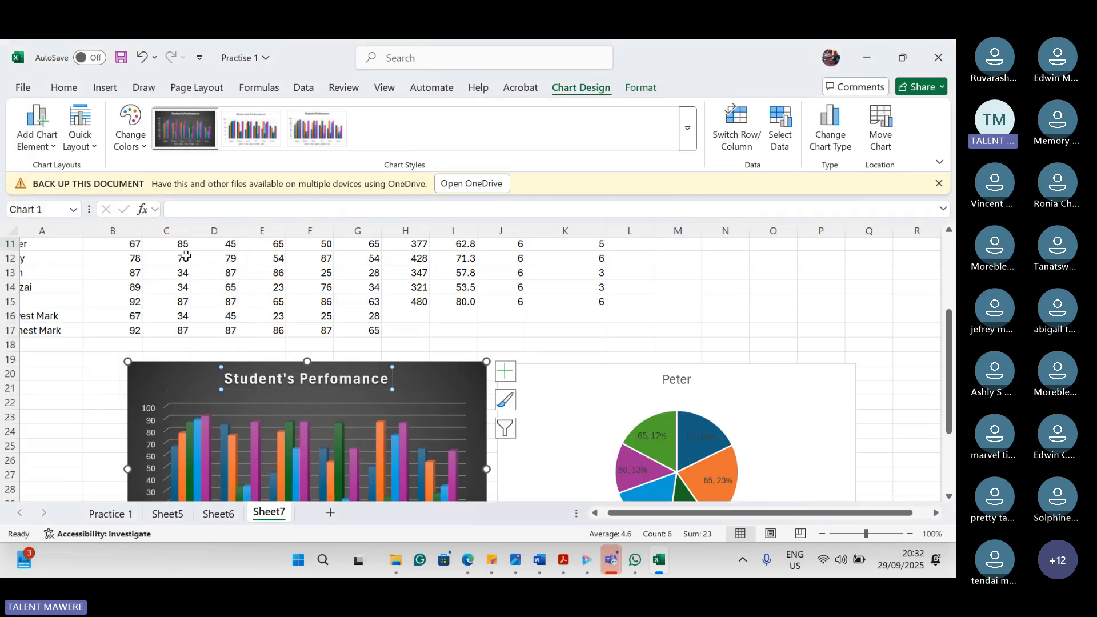
pyautogui.click(744, 287)
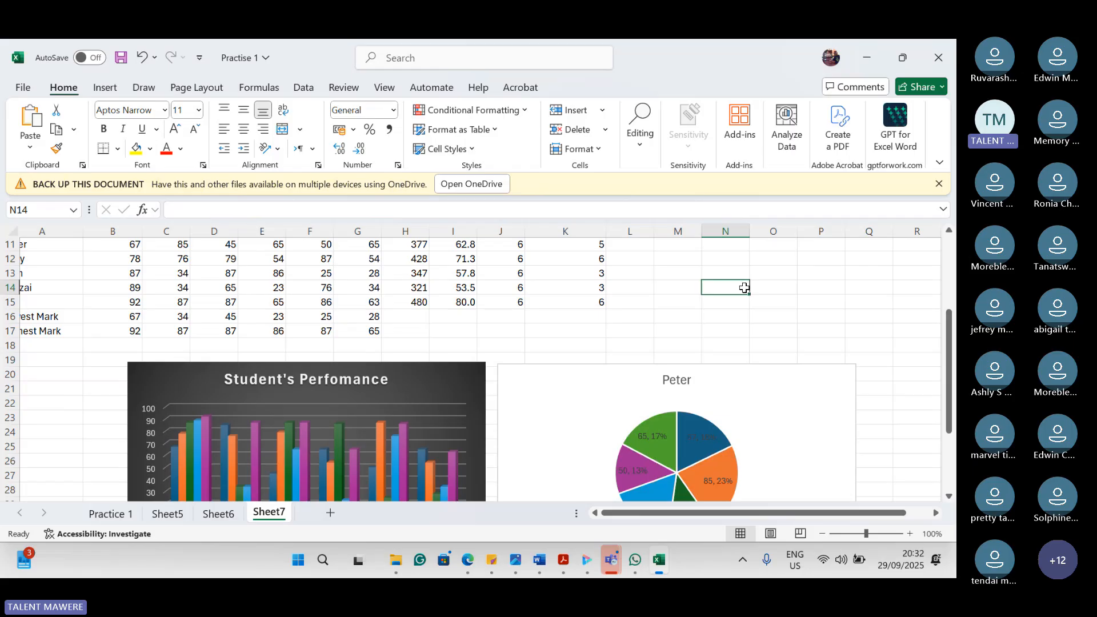
# Step: Check the participants list in the Microsoft Teams meeting window and return to the Practise 1 workbook in Excel
pyautogui.click(667, 69)
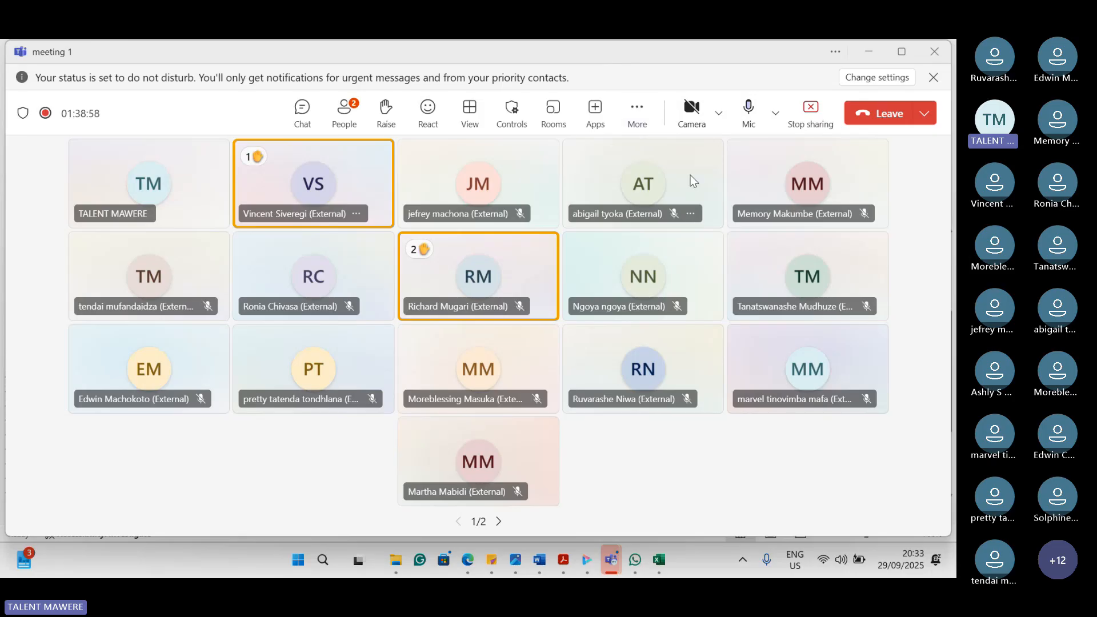
pyautogui.click(654, 69)
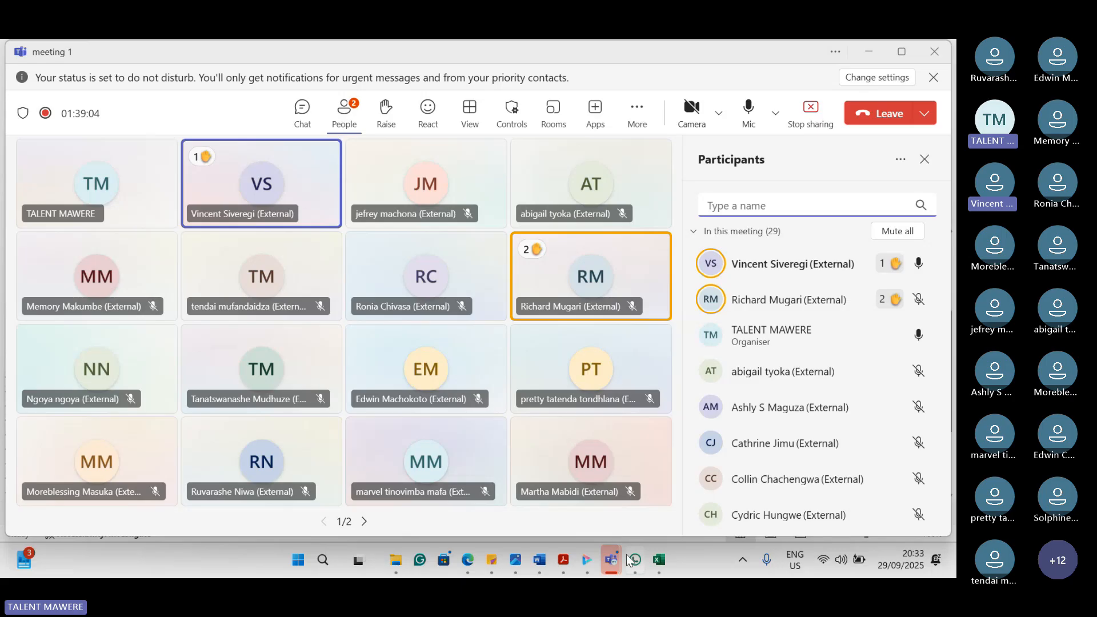
pyautogui.click(655, 566)
# Step: Select the "Student's Perfomance" column chart and display its chart design options
pyautogui.scroll(-2, 515, 346)
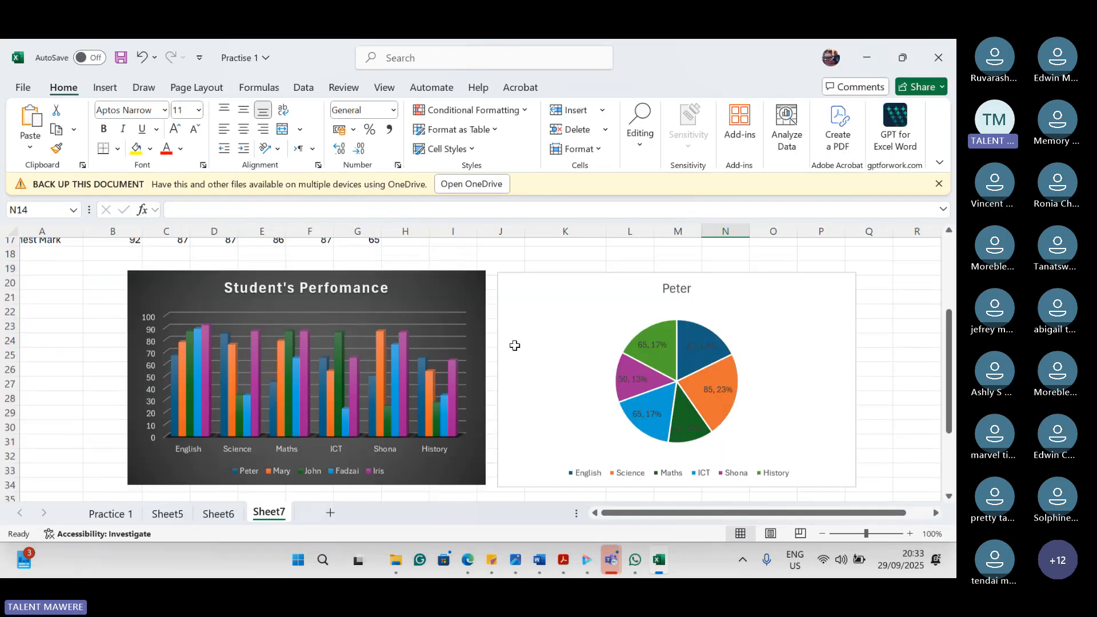
pyautogui.click(447, 309)
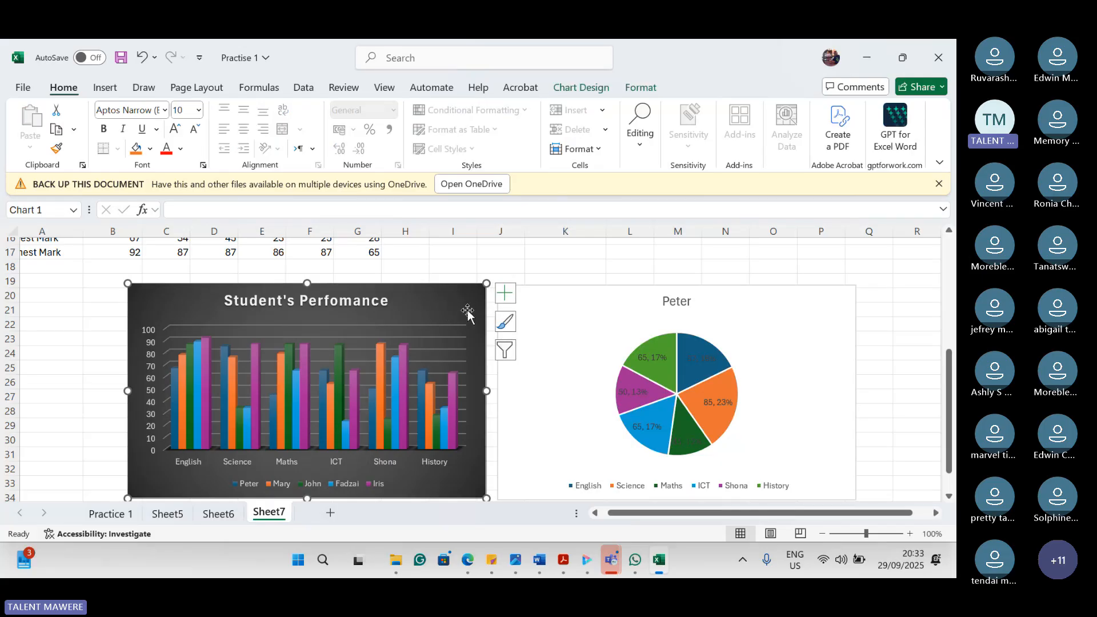
pyautogui.click(487, 254)
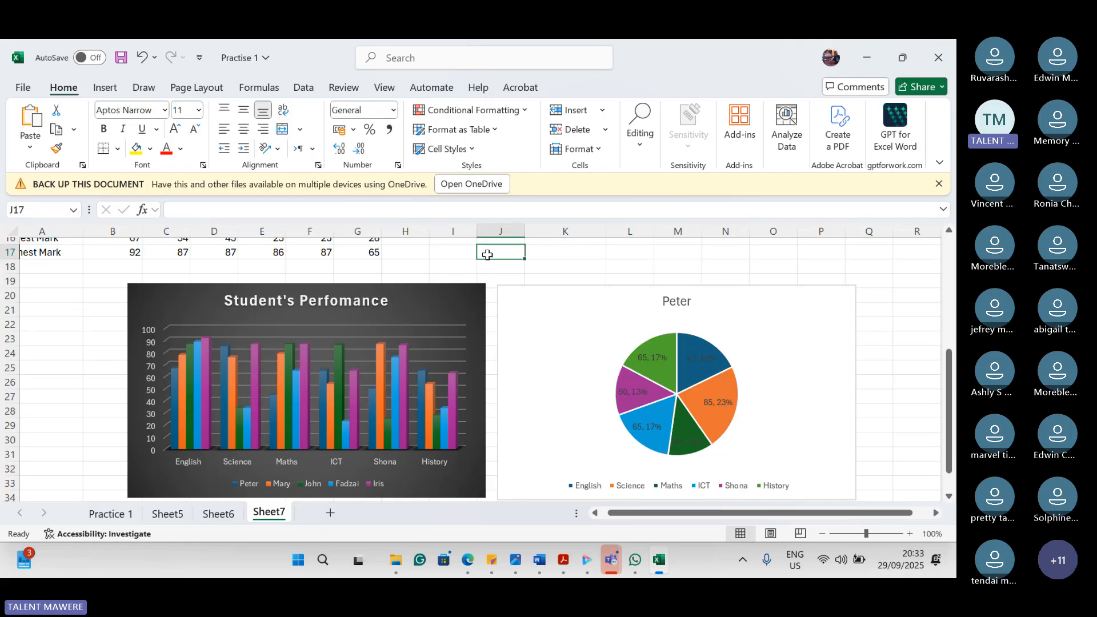
pyautogui.scroll(3, 487, 254)
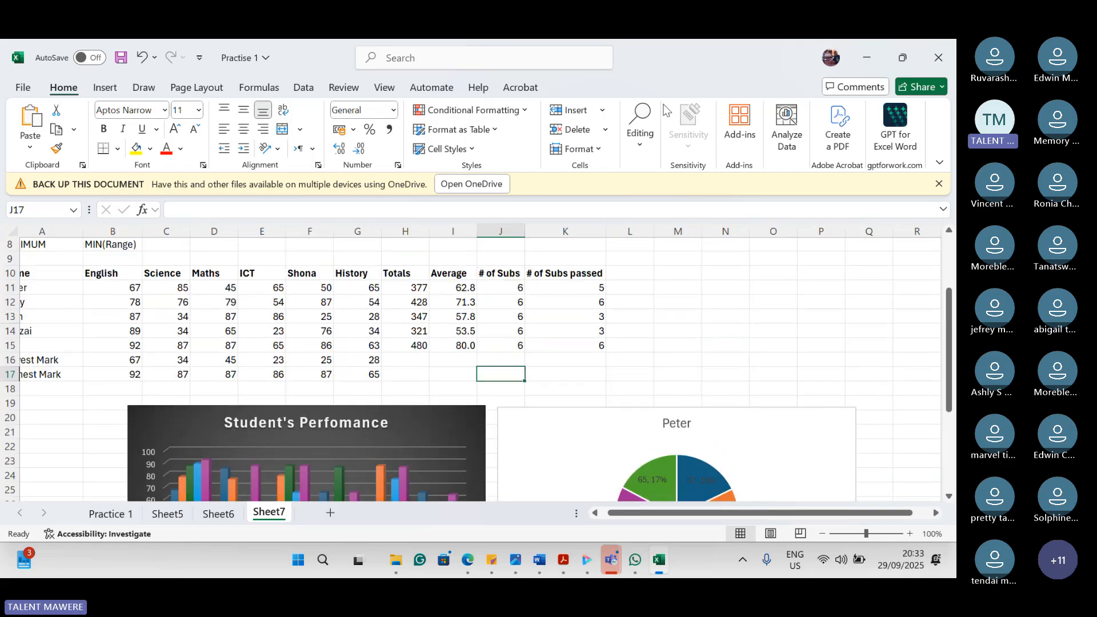
pyautogui.click(747, 330)
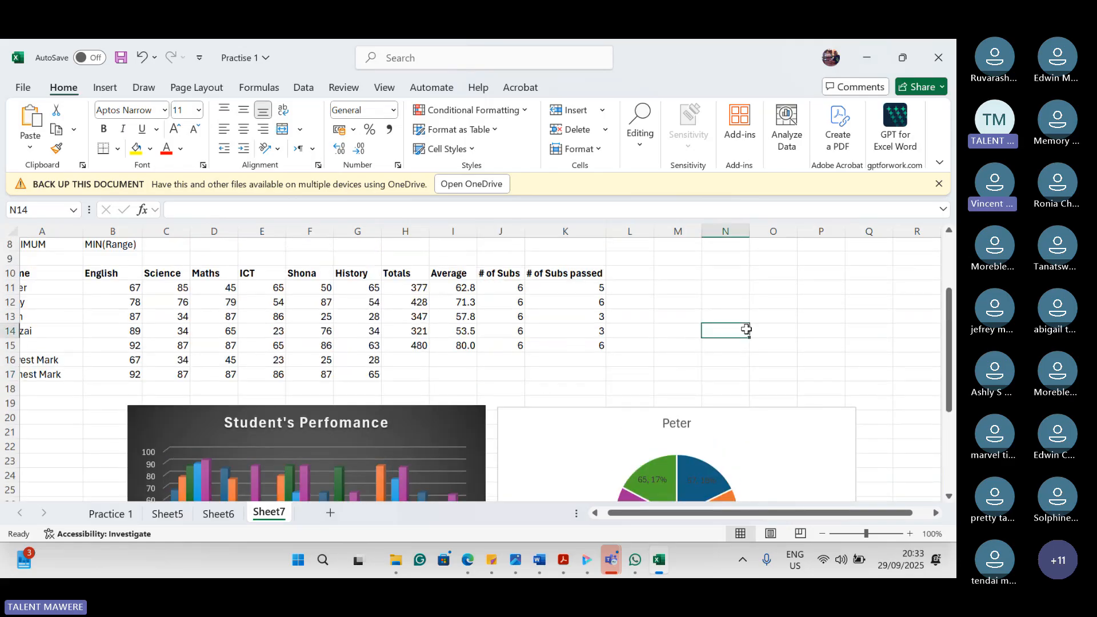
pyautogui.rightClick(747, 330)
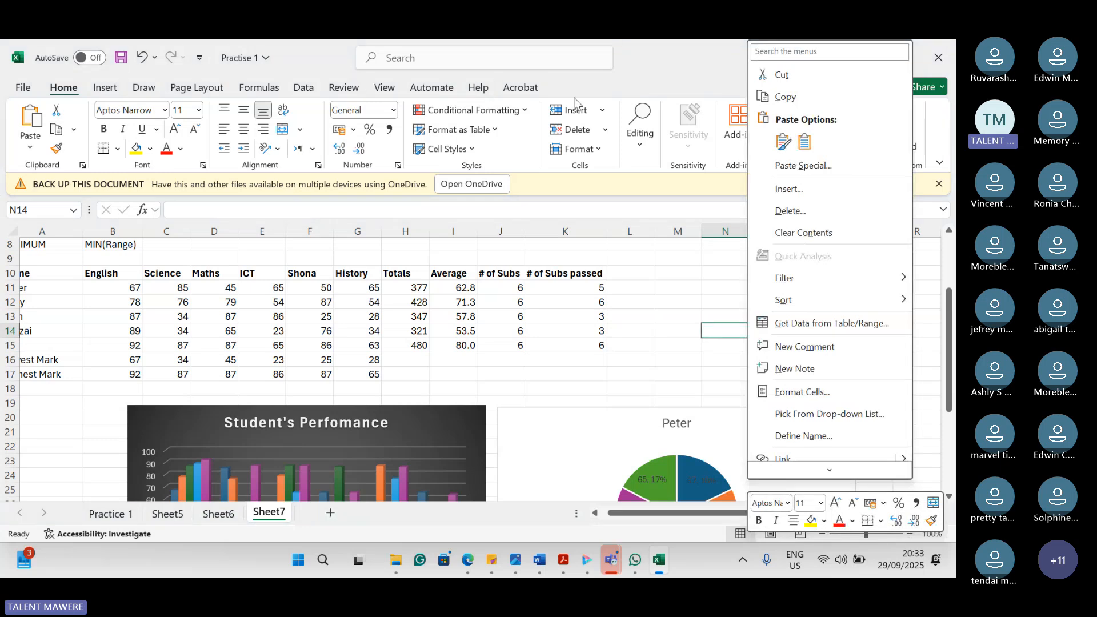
pyautogui.press('Escape')
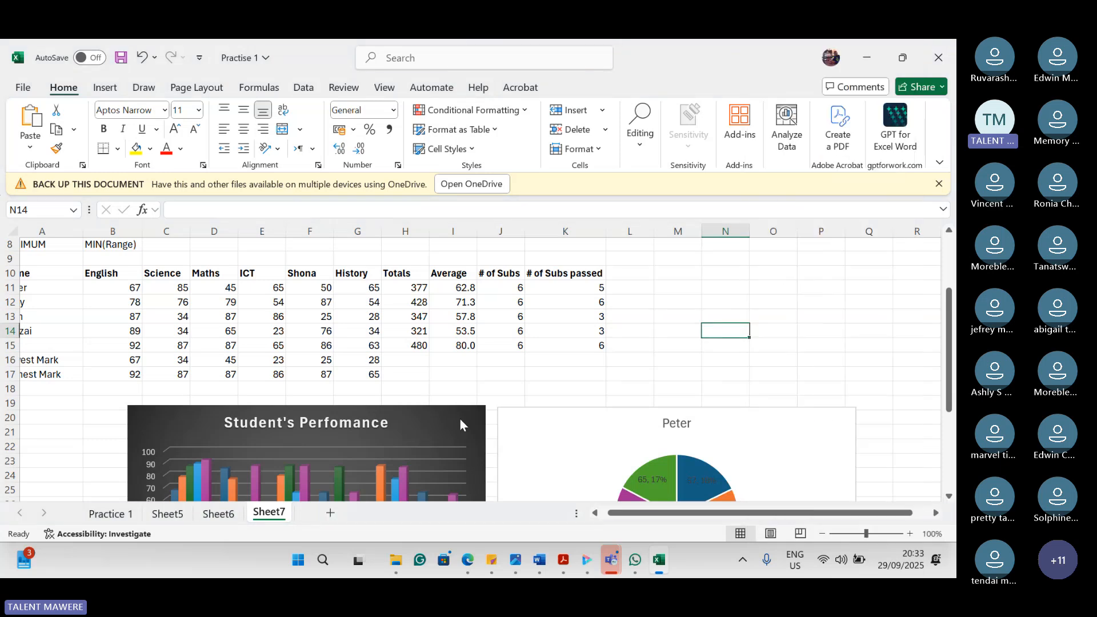
pyautogui.click(461, 423)
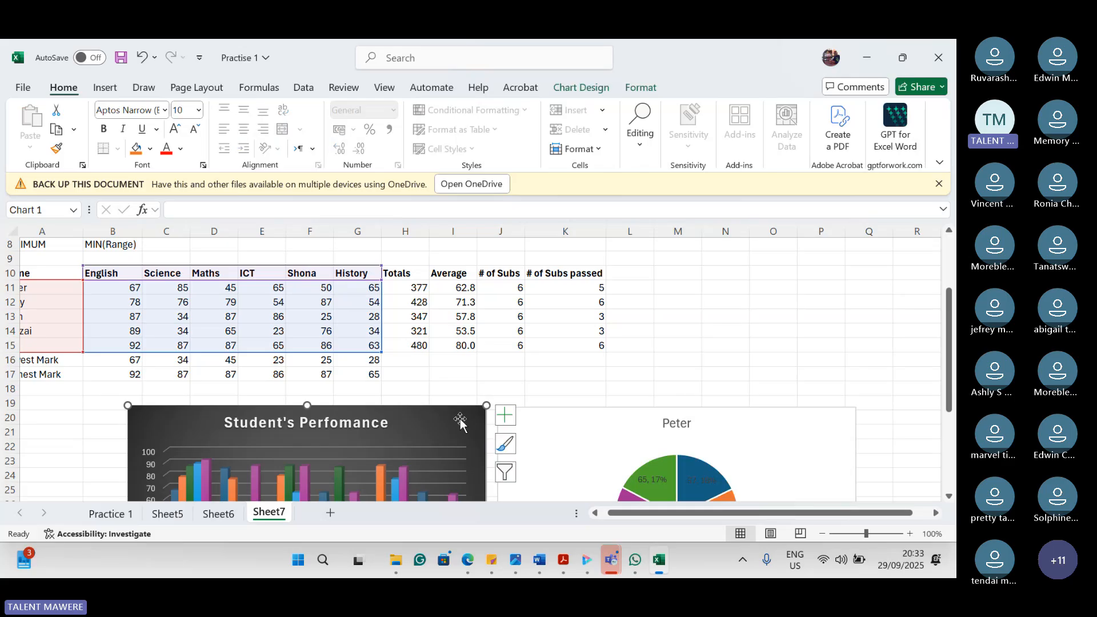
pyautogui.click(595, 92)
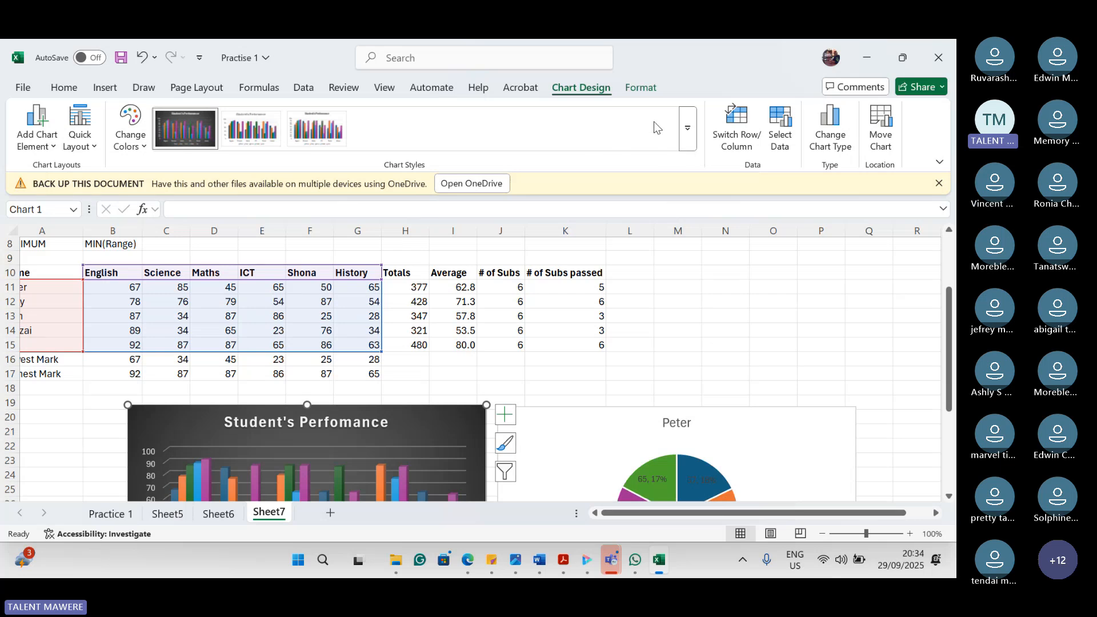
# Step: Switch to the Microsoft Teams meeting window and check a participant's contact card and the participants list
pyautogui.click(656, 68)
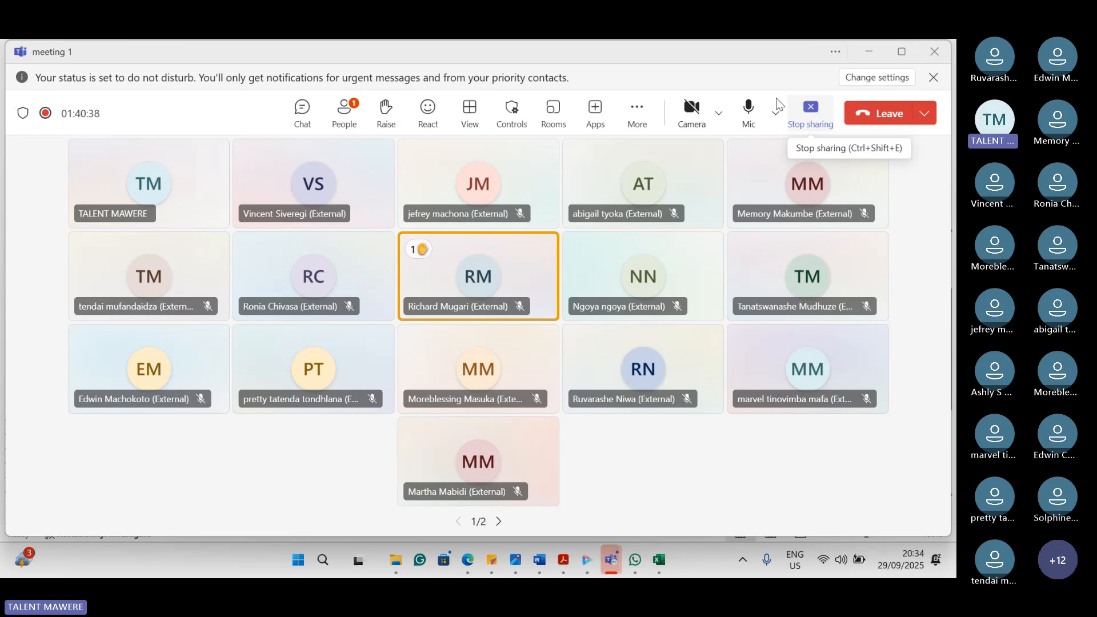
pyautogui.click(591, 302)
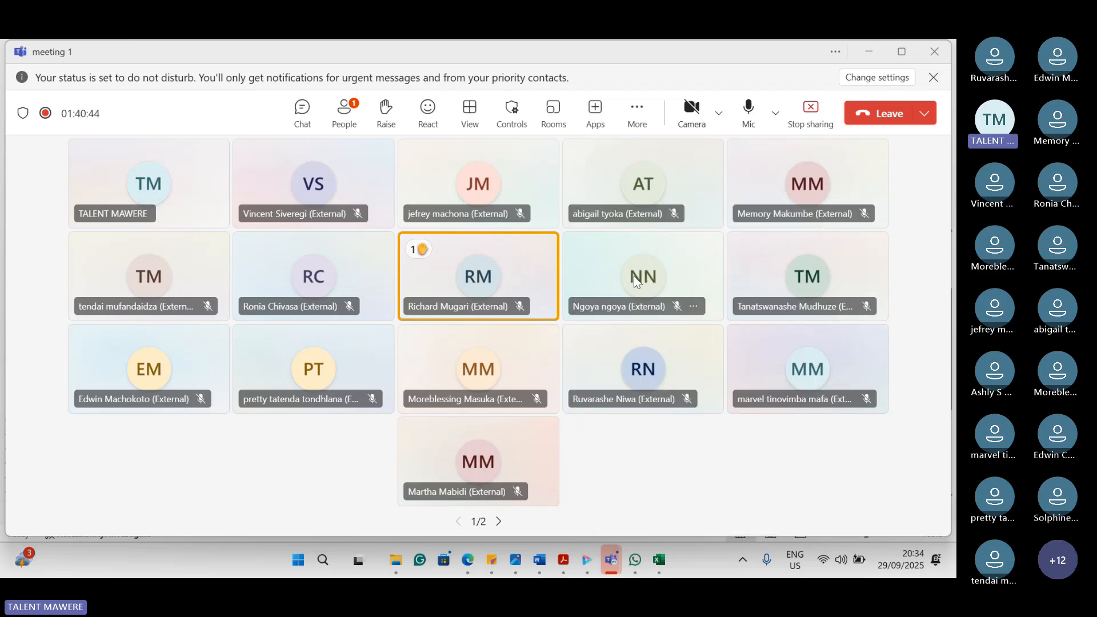
pyautogui.moveTo(648, 280)
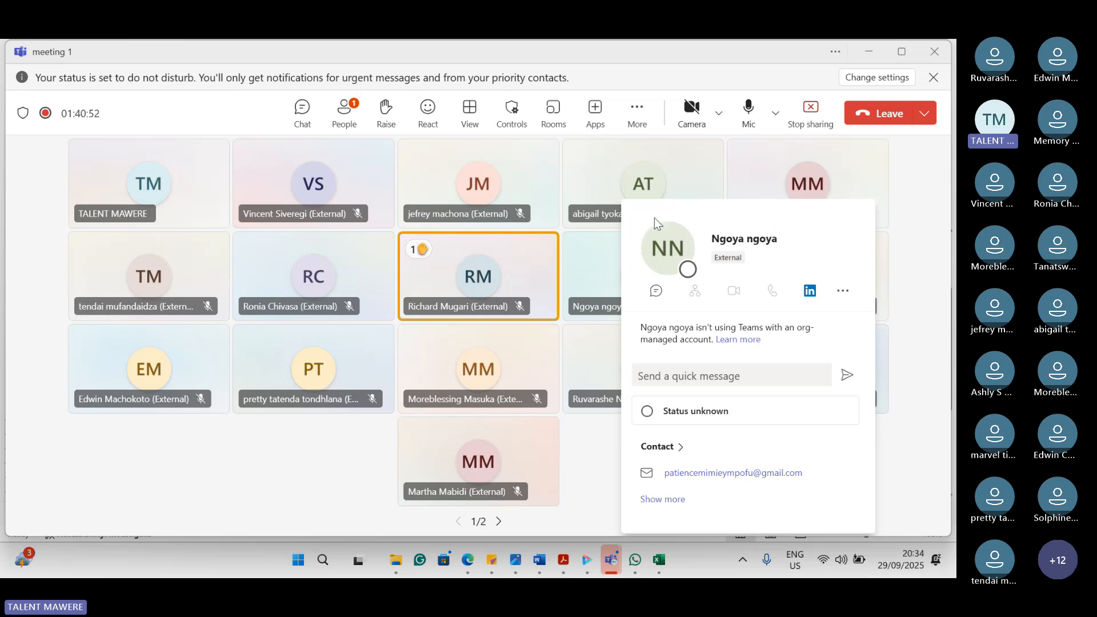
pyautogui.click(915, 195)
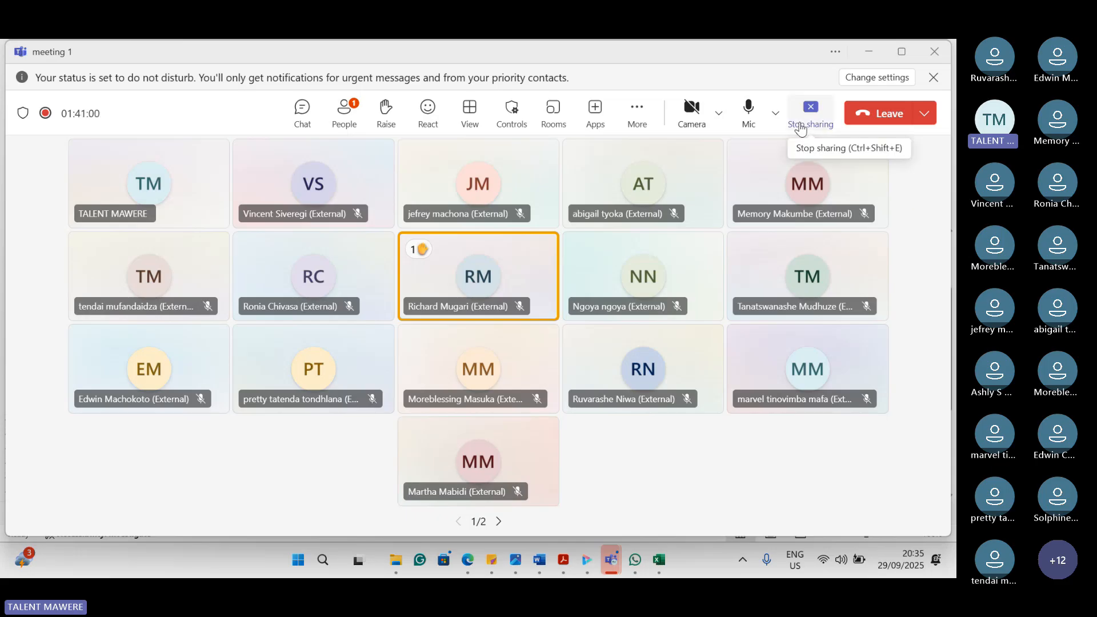
pyautogui.click(664, 67)
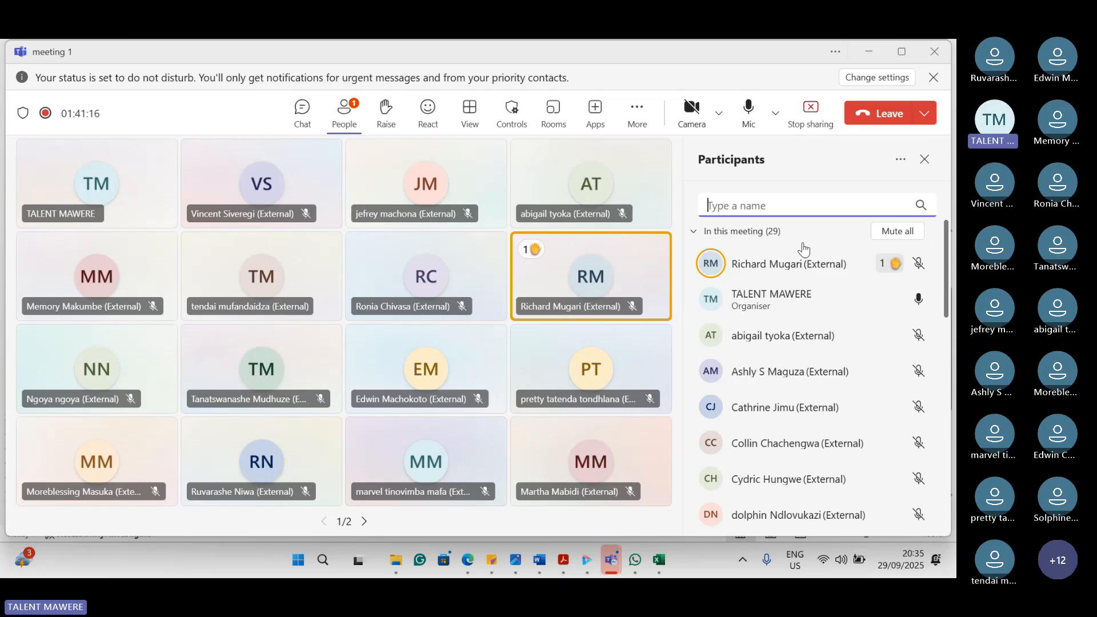
pyautogui.click(339, 113)
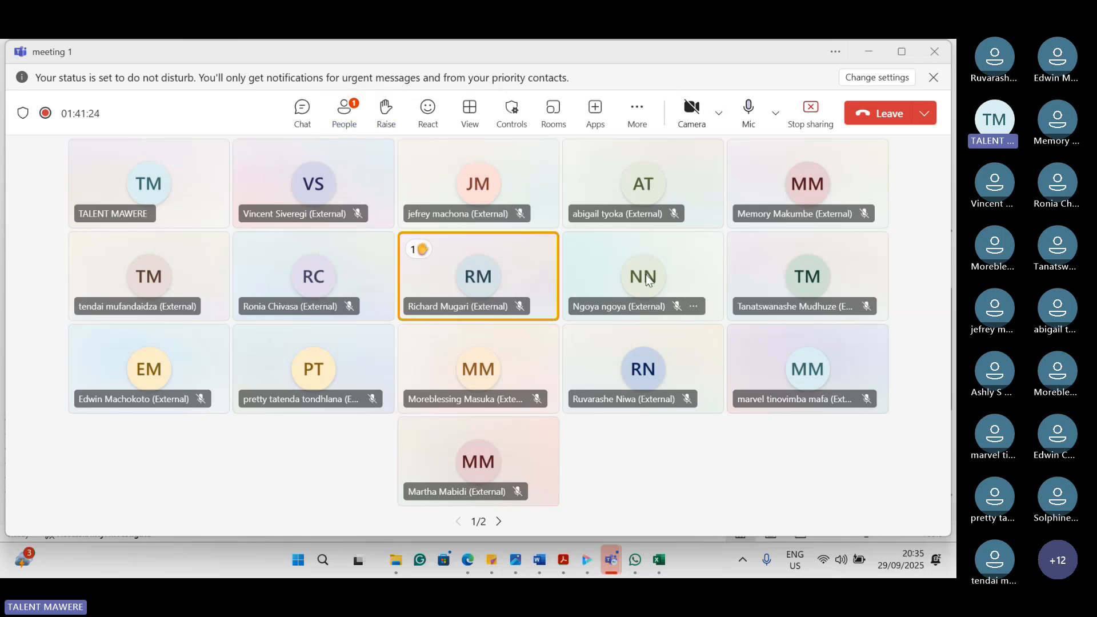
# Step: View a participant's contact card, dismiss it, and look through both pages of the meeting's participant gallery
pyautogui.click(642, 295)
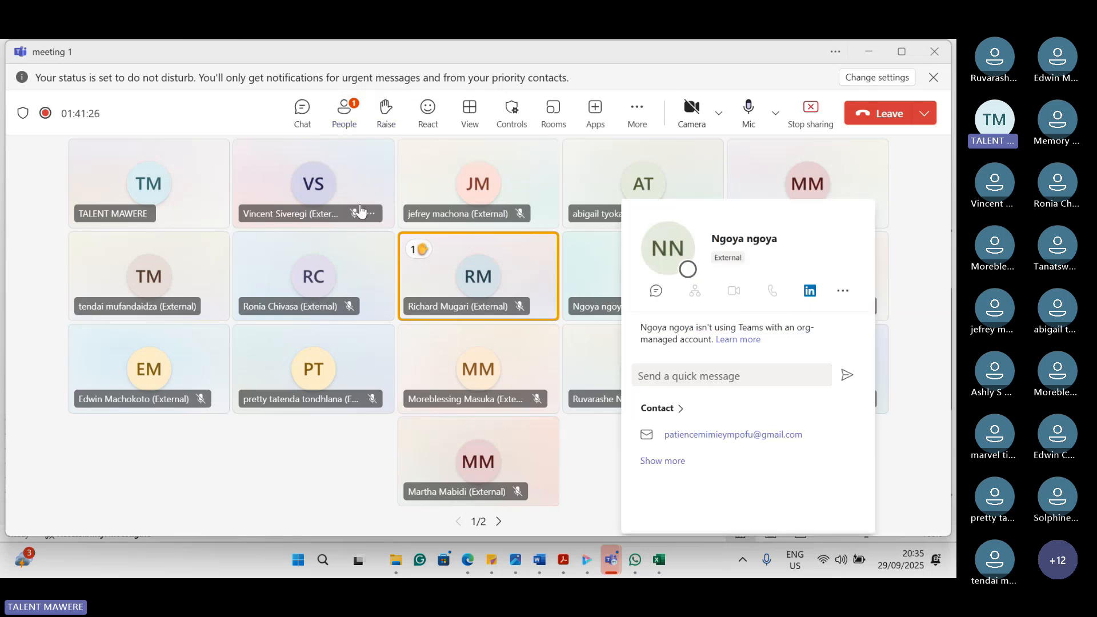
pyautogui.click(321, 447)
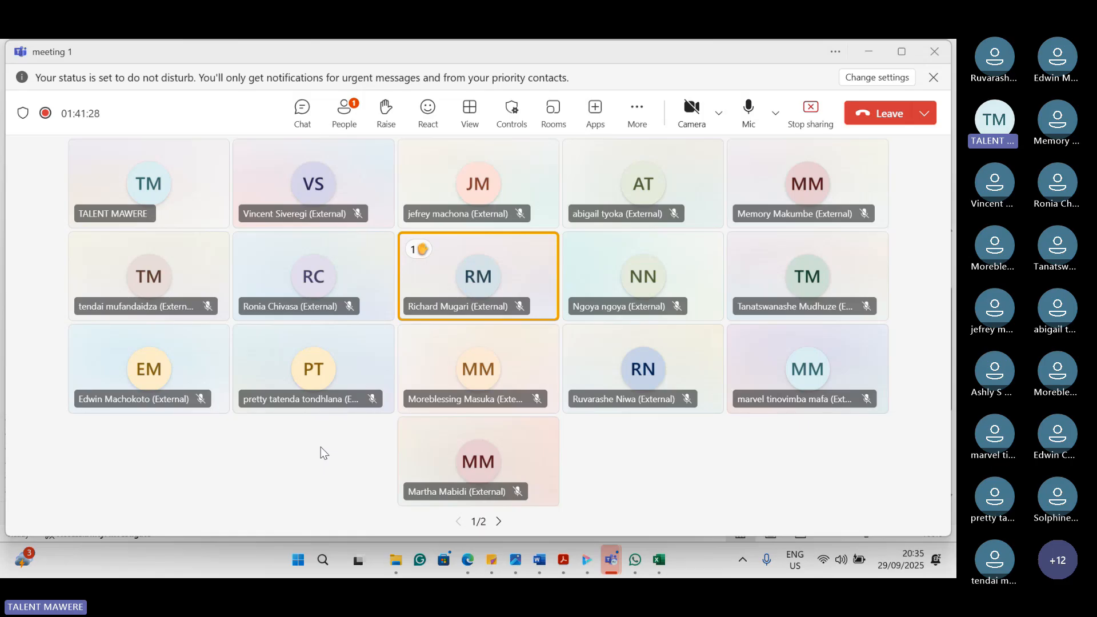
pyautogui.click(499, 523)
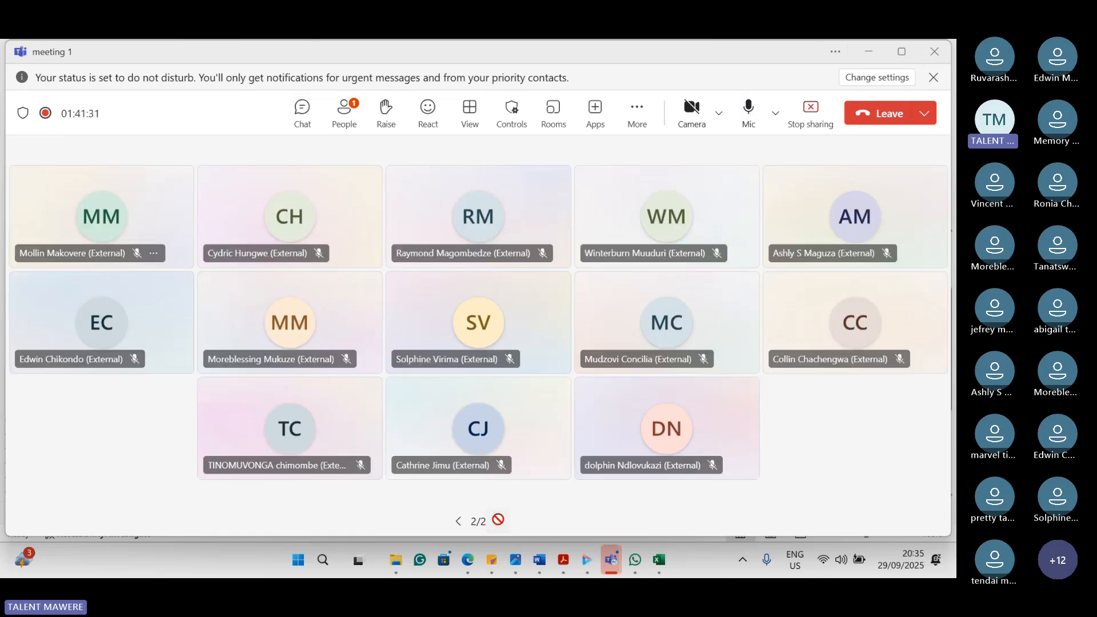
pyautogui.click(460, 523)
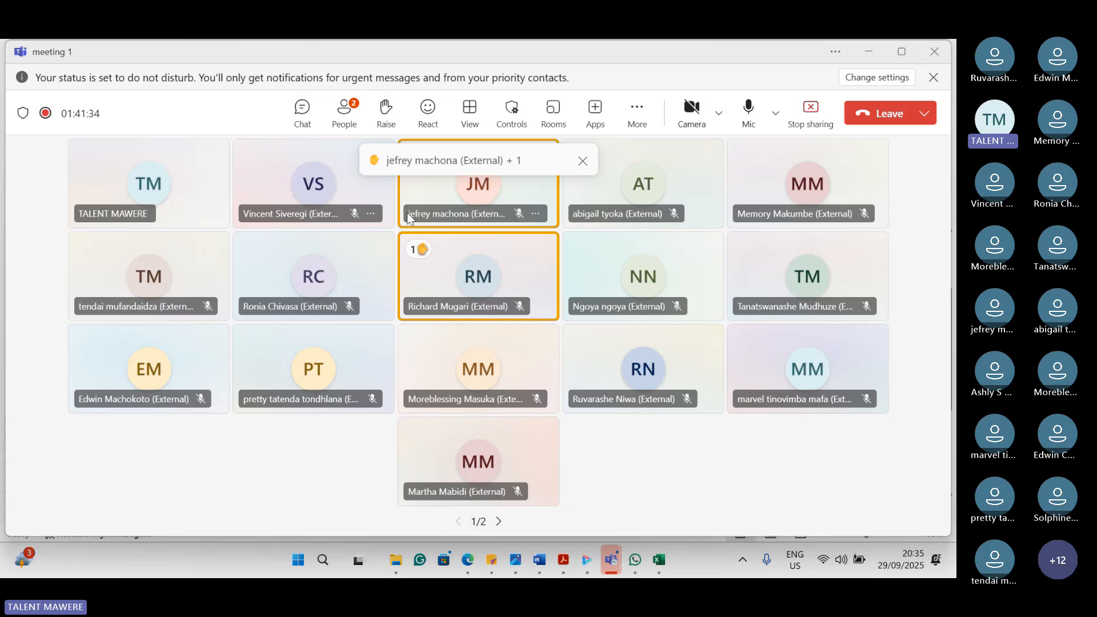
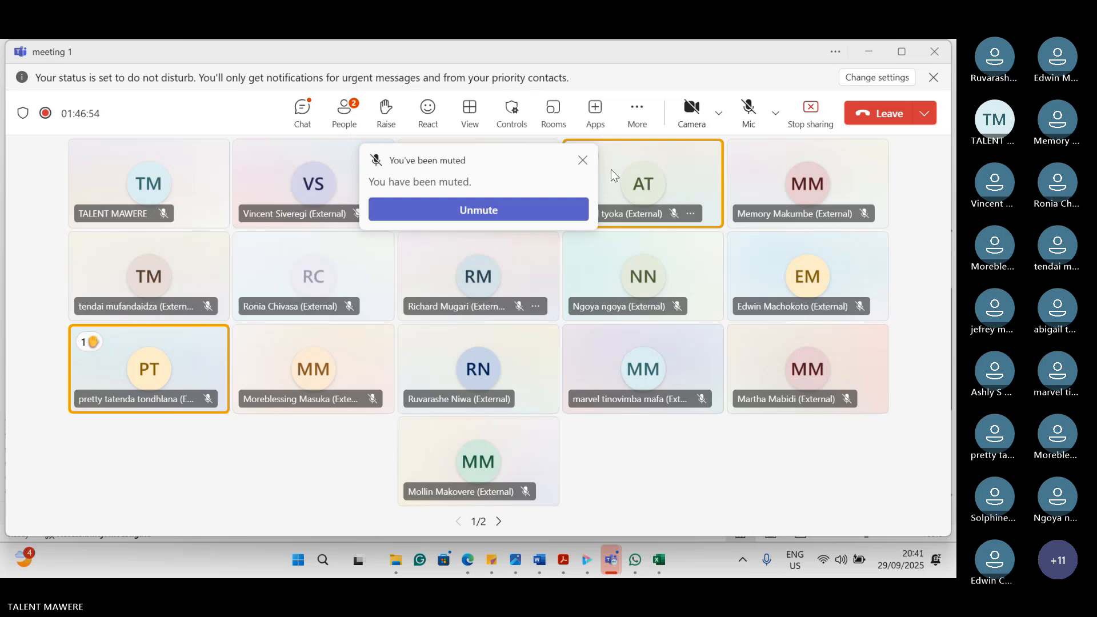
# Step: Dismiss the muted notice and unmute the microphone in the meeting
pyautogui.click(584, 160)
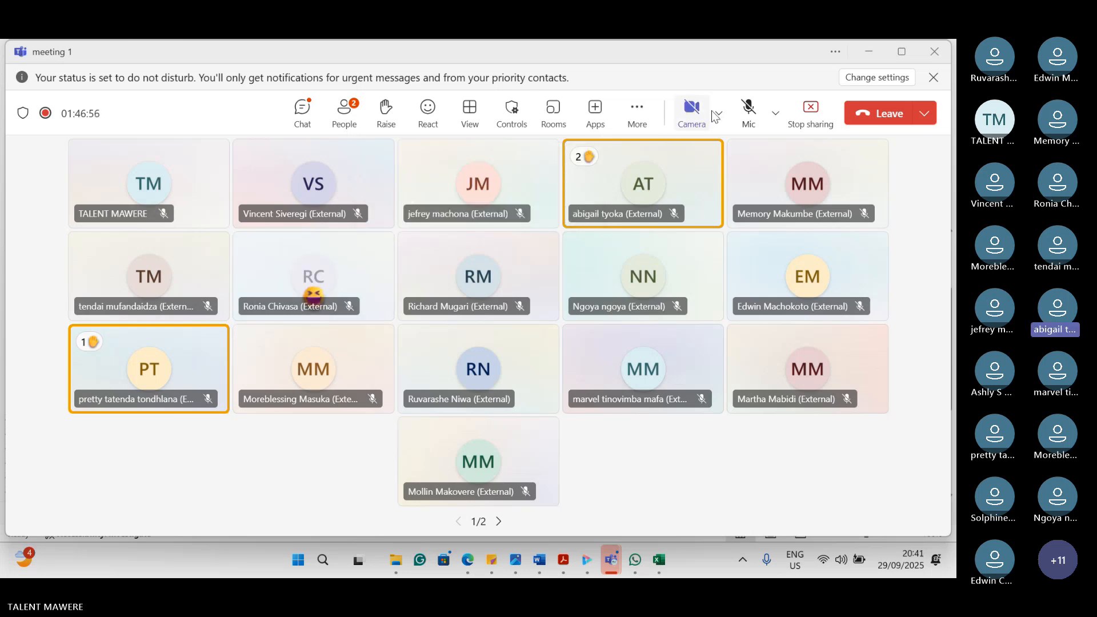
pyautogui.click(748, 113)
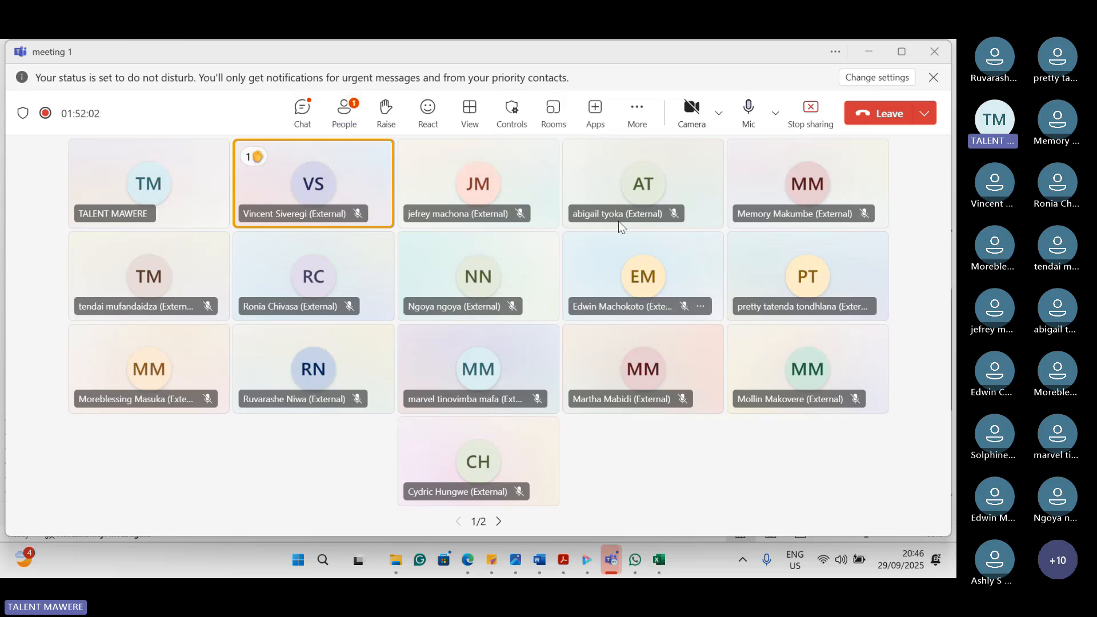
pyautogui.click(486, 374)
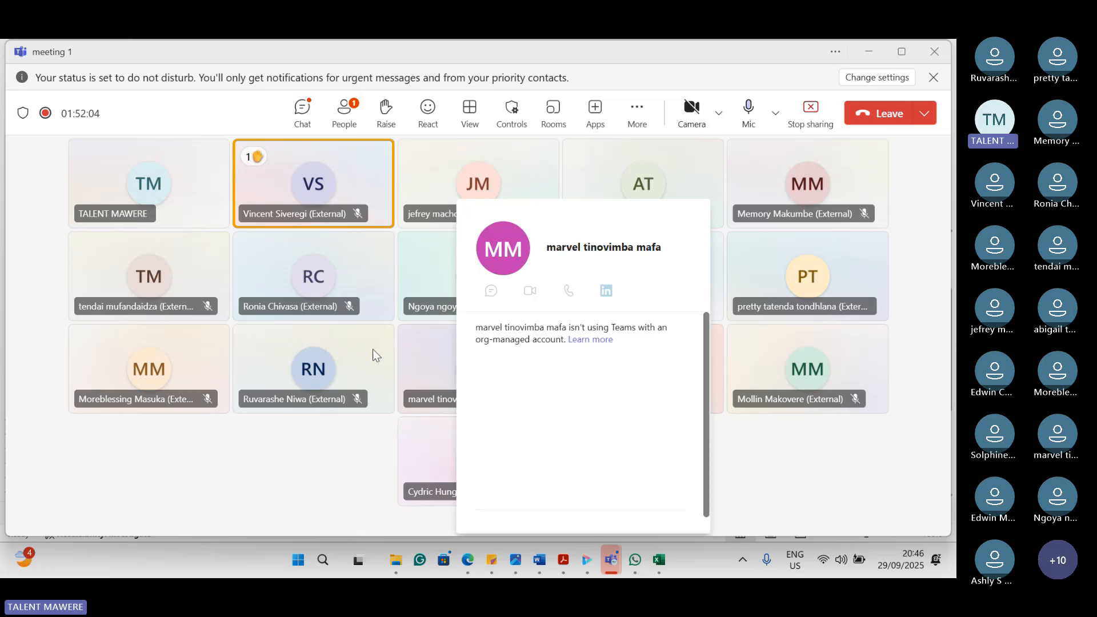
pyautogui.click(364, 456)
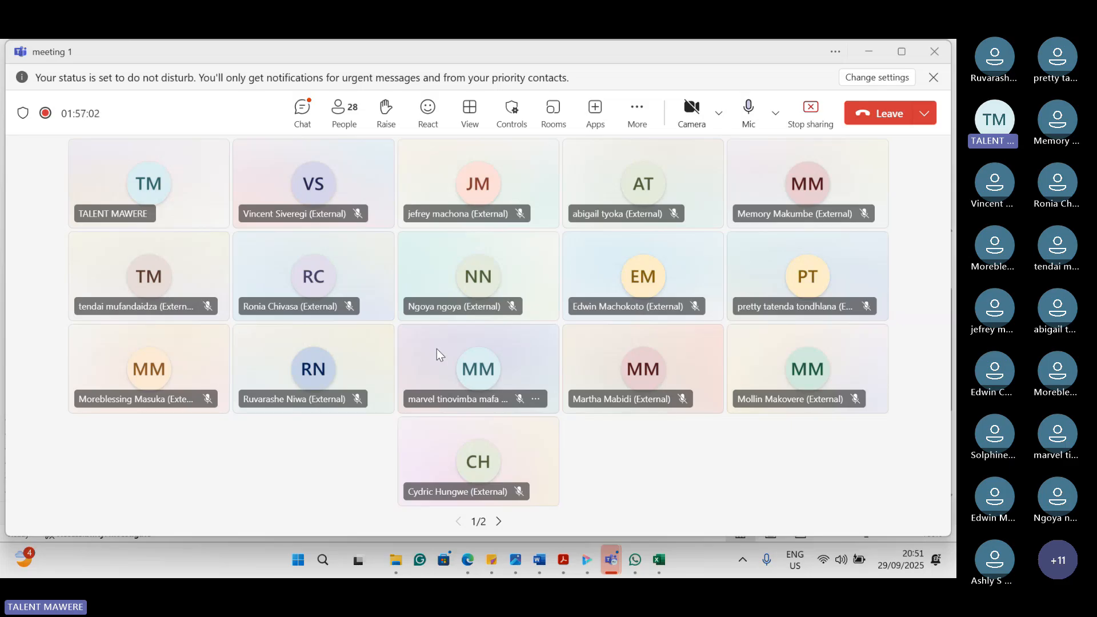
pyautogui.click(890, 554)
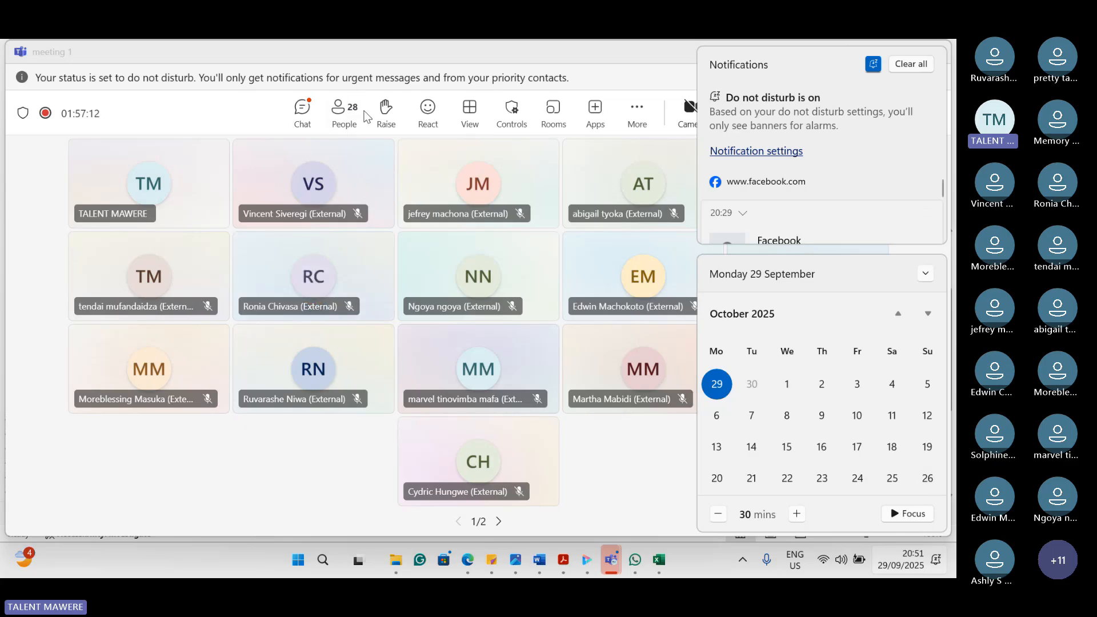
pyautogui.click(236, 109)
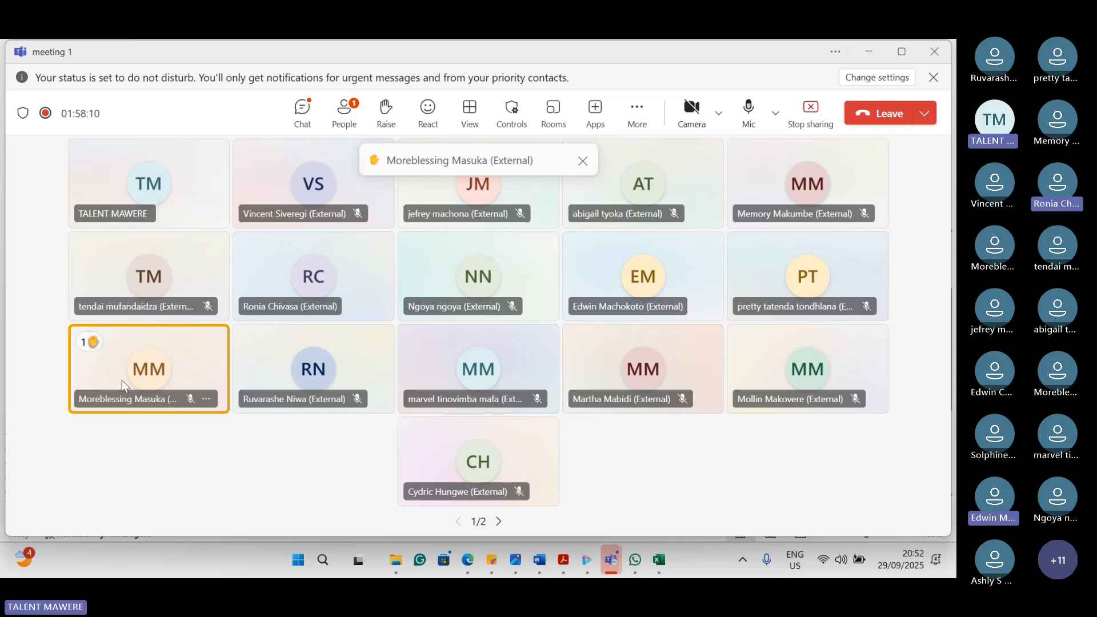
# Step: Check the meeting chat for unread messages and close the chat again
pyautogui.moveTo(163, 366)
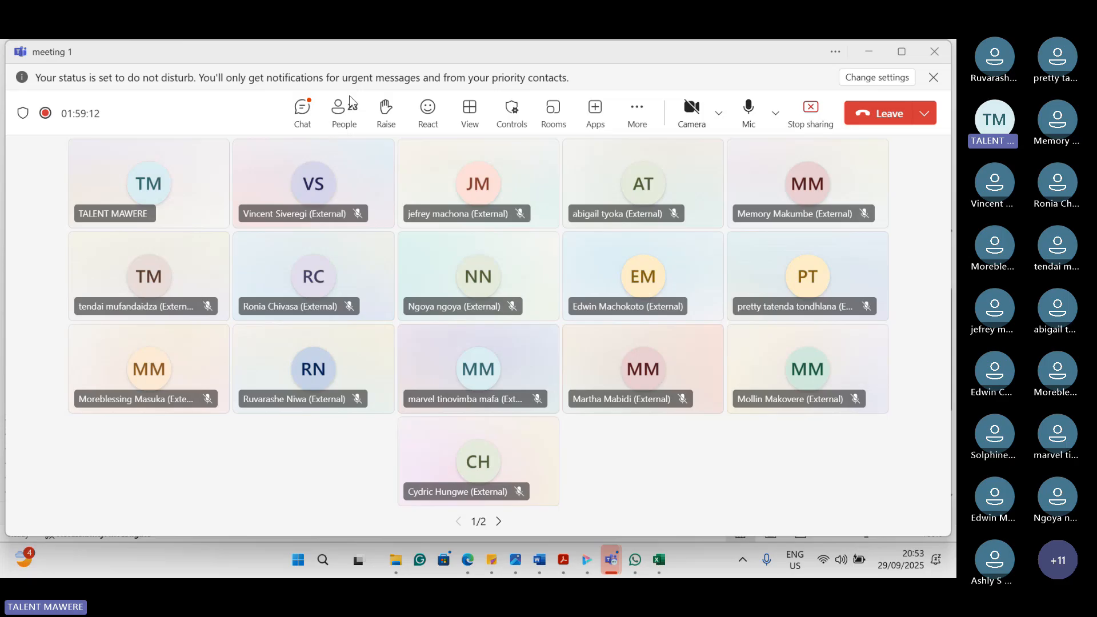
pyautogui.click(304, 117)
pyautogui.click(304, 117)
# Step: End the Teams meeting for everyone
pyautogui.click(932, 119)
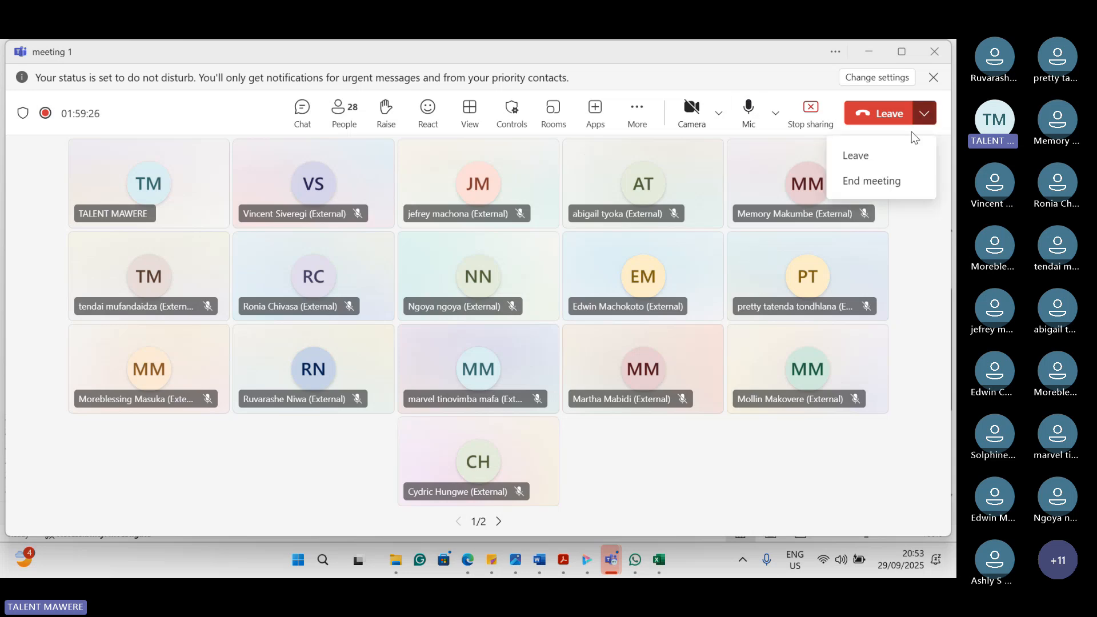
pyautogui.click(886, 182)
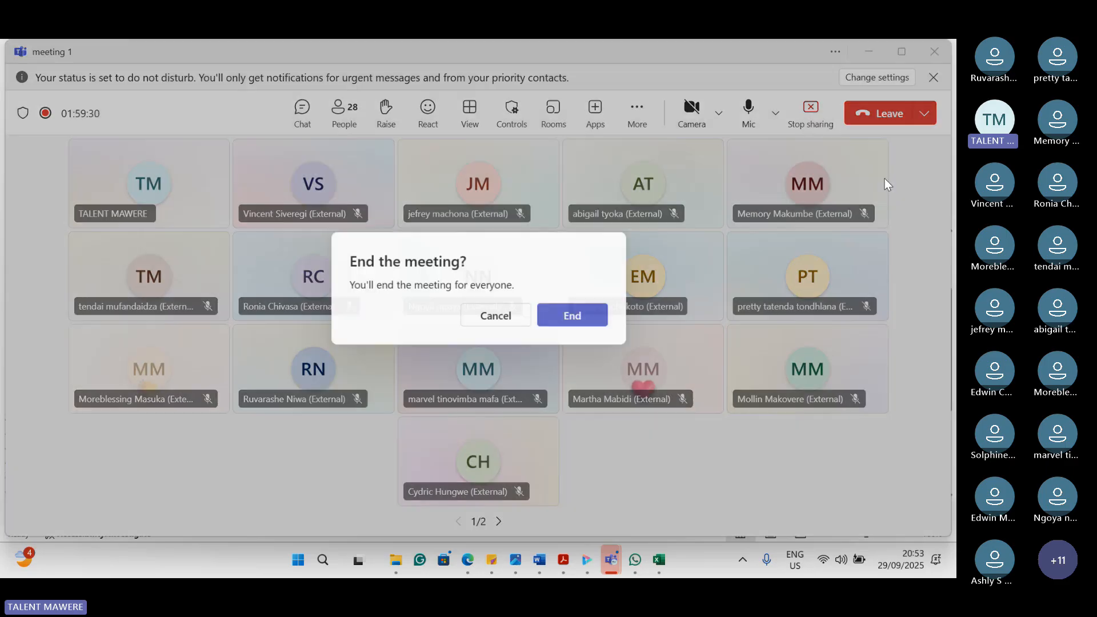